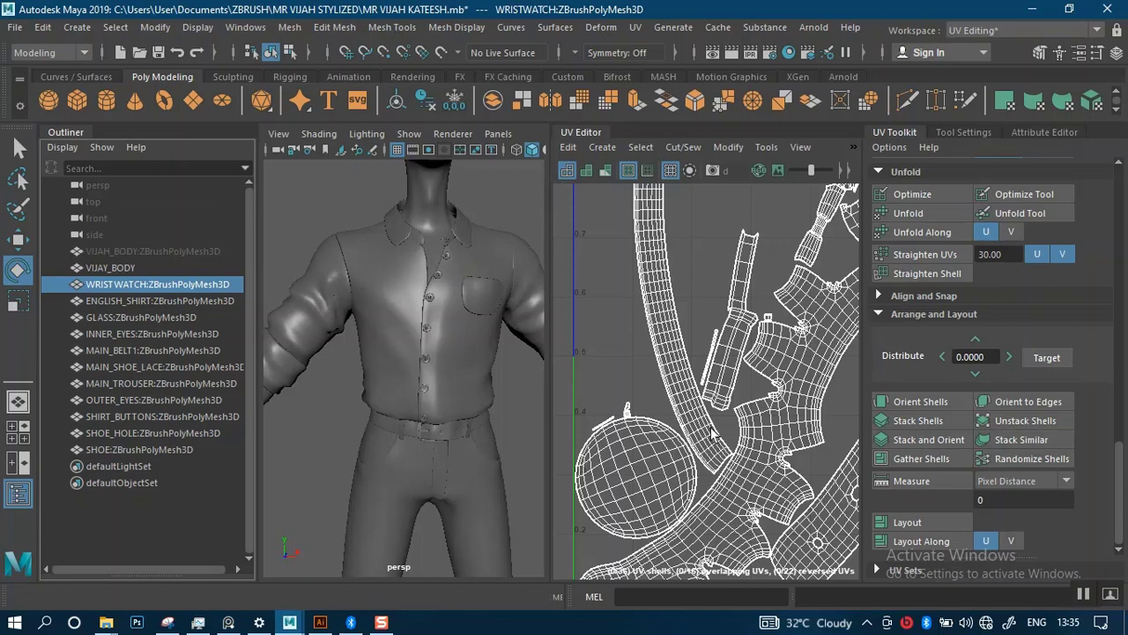
# Collapse the Outliner, then isolate the wristwatch mesh in the perspective view and frame it
pyautogui.scroll(-5, 714, 430)
pyautogui.scroll(3, 739, 426)
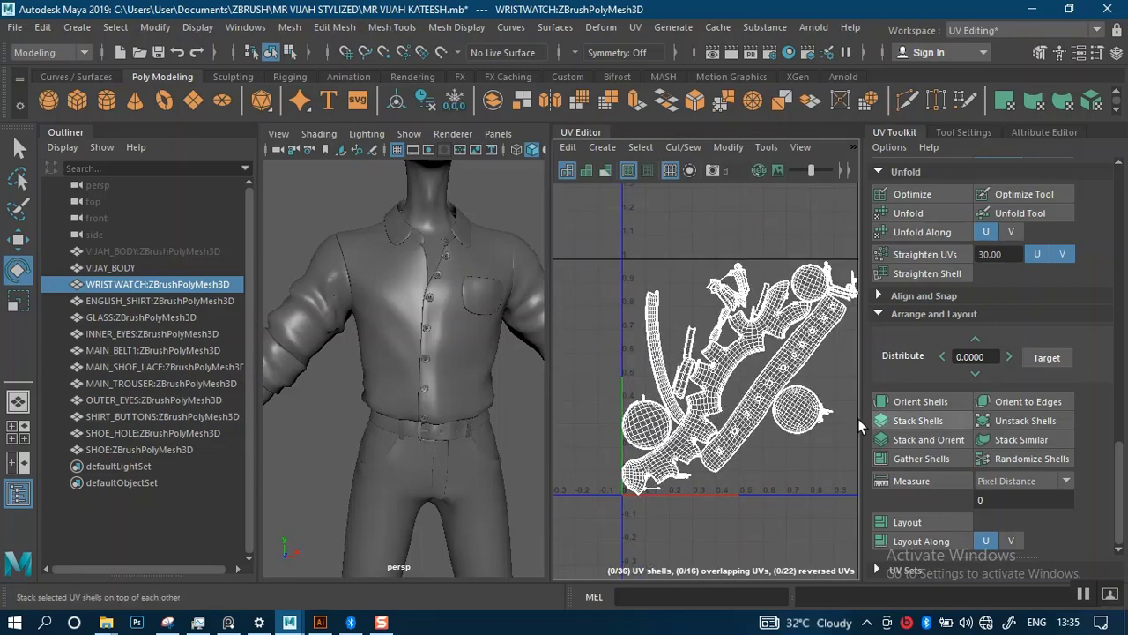
pyautogui.click(1081, 595)
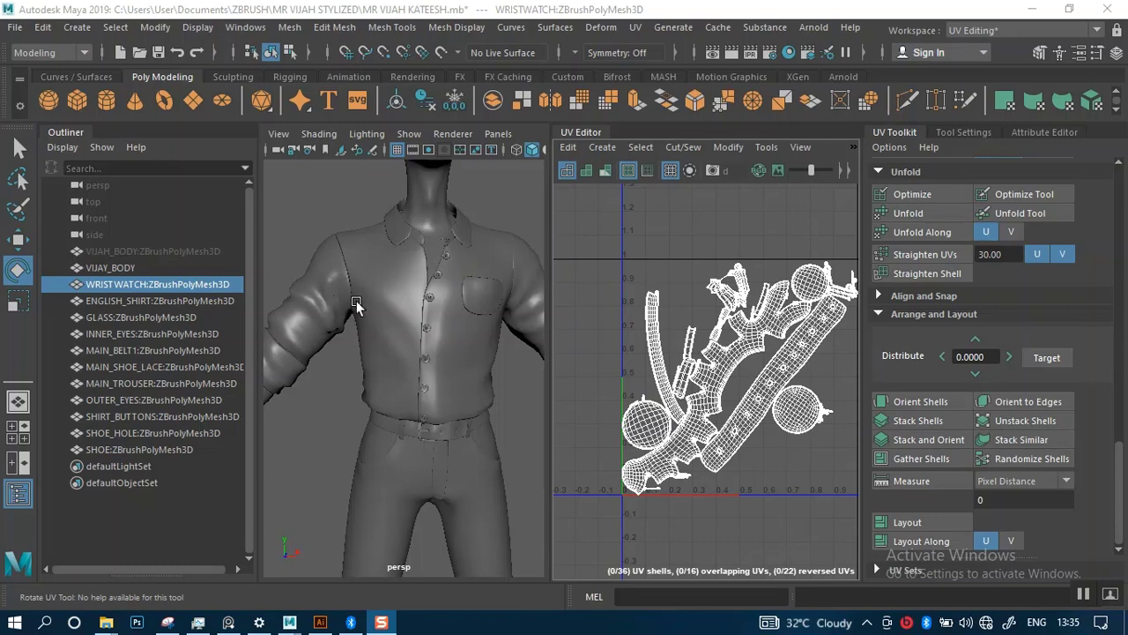
pyautogui.keyDown('alt'); pyautogui.moveTo(385, 343); pyautogui.dragTo(388, 334); pyautogui.keyUp('alt')
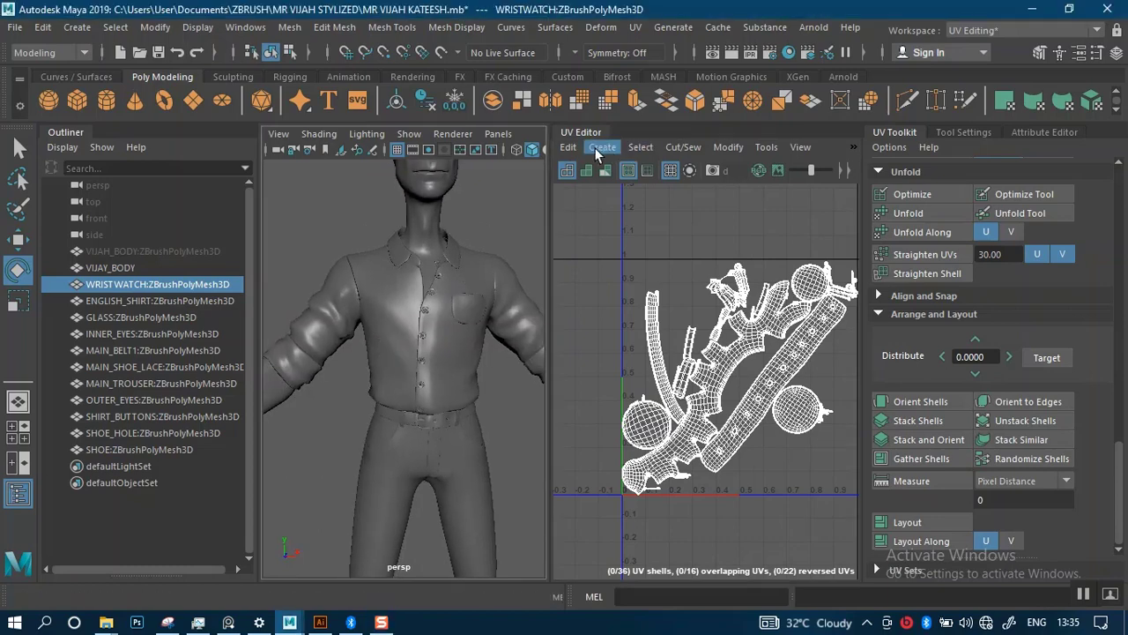
pyautogui.click(72, 136)
pyautogui.scroll(3, 427, 365)
pyautogui.keyDown('alt'); pyautogui.moveTo(426, 364); pyautogui.dragTo(394, 350); pyautogui.keyUp('alt')
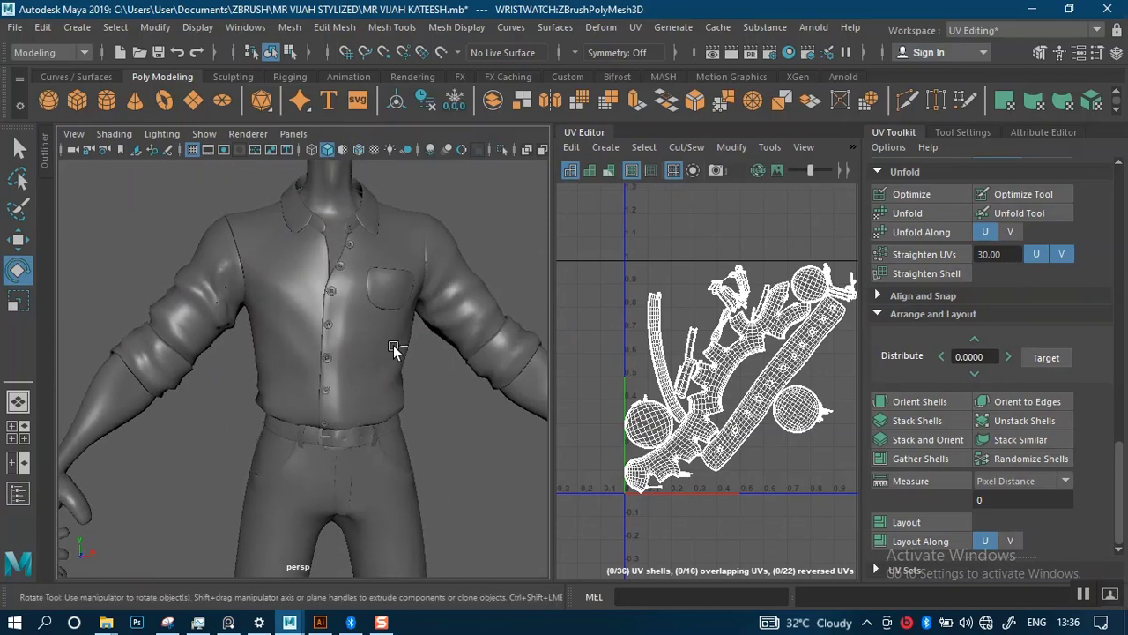
pyautogui.hotkey('ctrl', '1')
pyautogui.press('f')
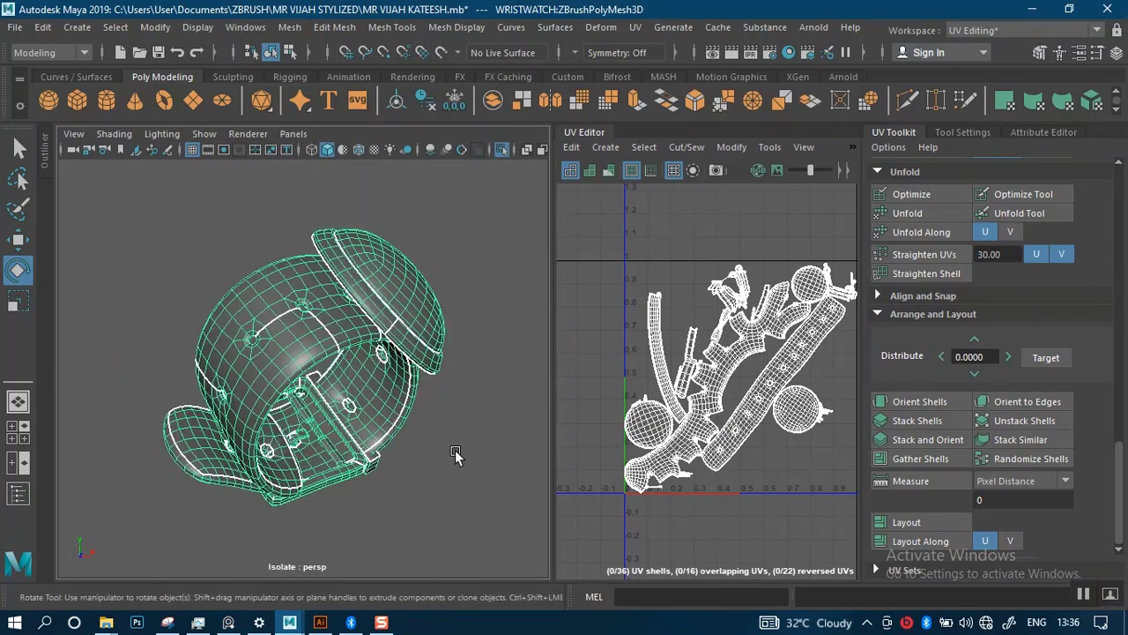
# Inspect the wristwatch mesh from several sides and select its glass dome faces to examine the matching UV shell
pyautogui.moveTo(456, 453)
pyautogui.keyDown('alt'); pyautogui.mouseDown()
pyautogui.moveTo(461, 471)
pyautogui.moveTo(347, 394)
pyautogui.mouseUp(); pyautogui.keyUp('alt')
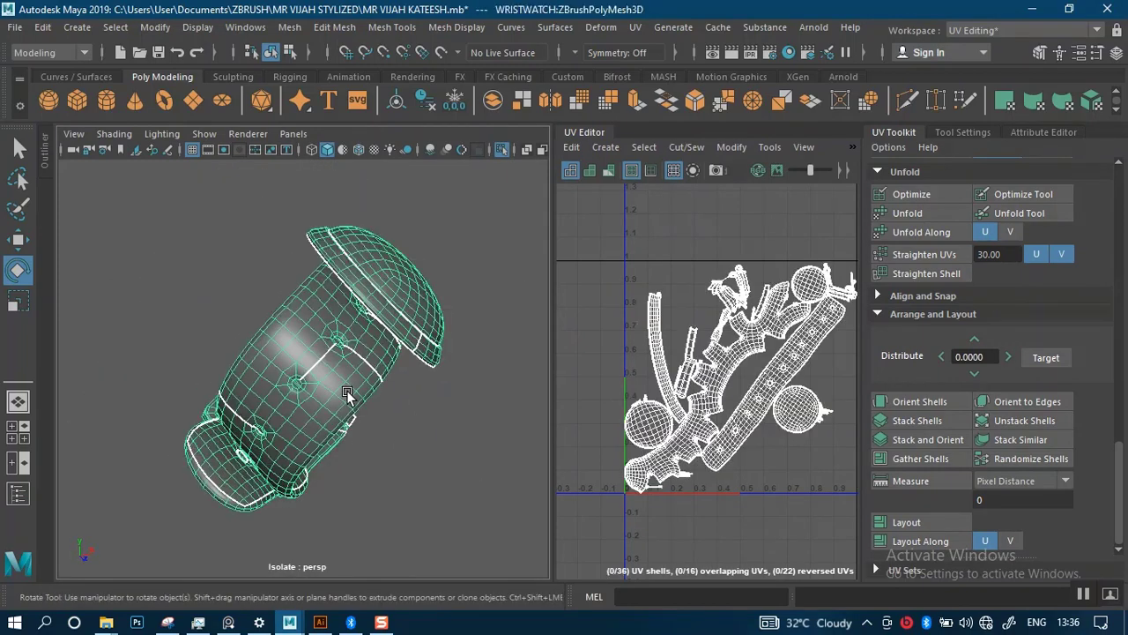
pyautogui.keyDown('alt'); pyautogui.moveTo(347, 394); pyautogui.dragTo(416, 455, button='right'); pyautogui.keyUp('alt')
pyautogui.keyDown('alt'); pyautogui.moveTo(416, 455); pyautogui.dragTo(573, 366); pyautogui.keyUp('alt')
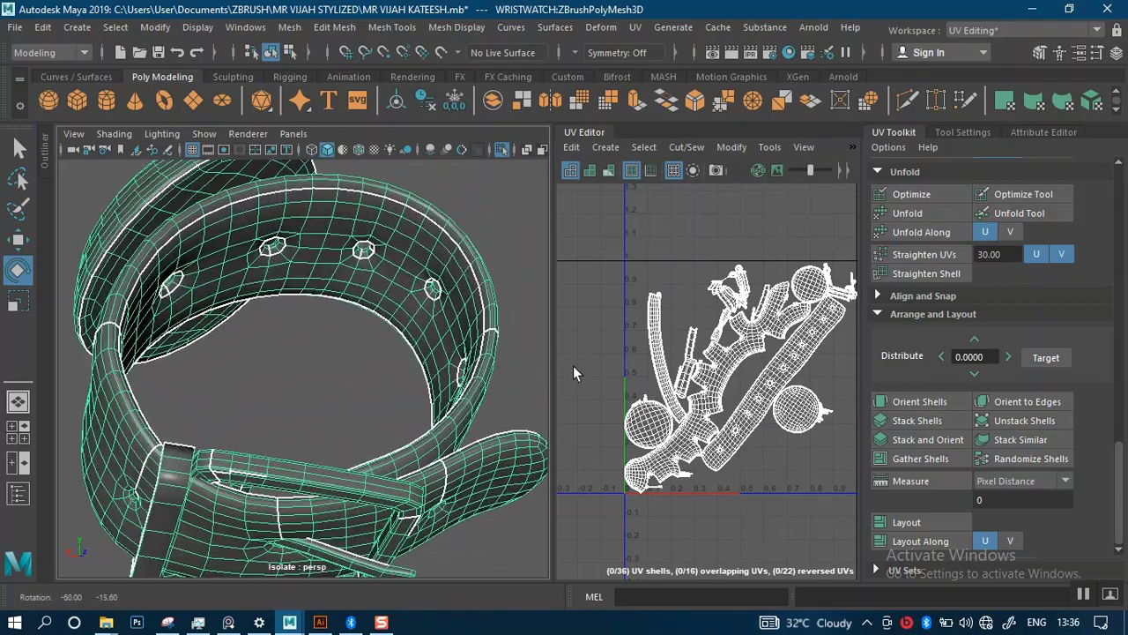
pyautogui.keyDown('alt'); pyautogui.moveTo(436, 388); pyautogui.dragTo(303, 429); pyautogui.keyUp('alt')
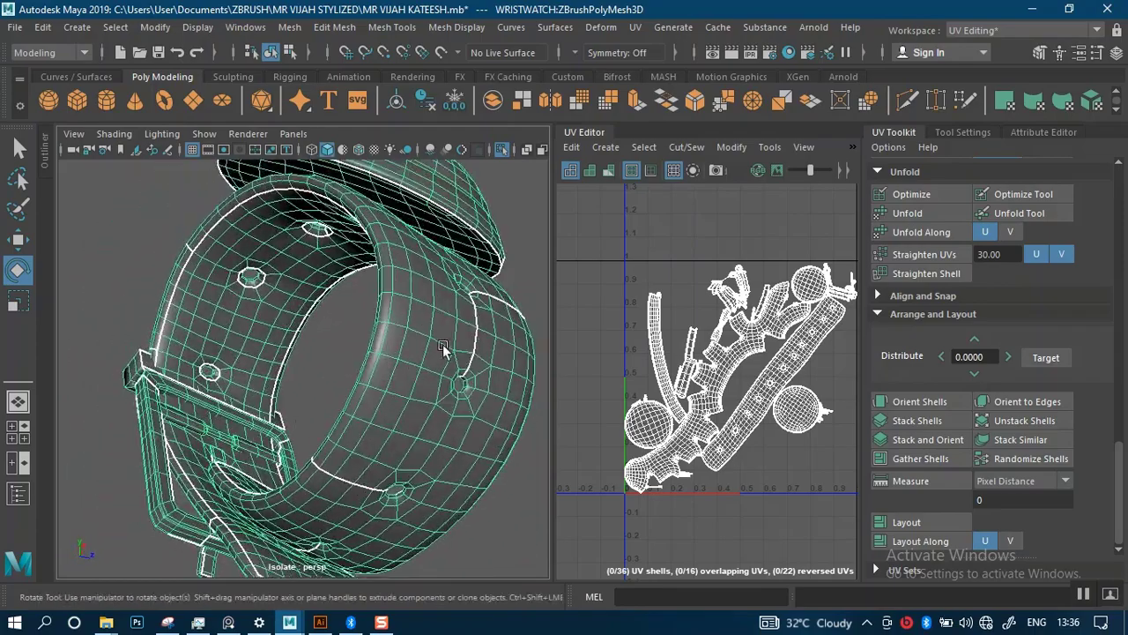
pyautogui.keyDown('alt'); pyautogui.moveTo(446, 350); pyautogui.dragTo(287, 336); pyautogui.keyUp('alt')
pyautogui.moveTo(397, 315)
pyautogui.keyDown('alt'); pyautogui.mouseDown()
pyautogui.moveTo(340, 335)
pyautogui.moveTo(409, 306)
pyautogui.moveTo(454, 354)
pyautogui.moveTo(420, 292)
pyautogui.moveTo(411, 306)
pyautogui.moveTo(419, 285)
pyautogui.moveTo(410, 333)
pyautogui.moveTo(389, 331)
pyautogui.moveTo(369, 361)
pyautogui.moveTo(344, 370)
pyautogui.moveTo(373, 353)
pyautogui.moveTo(288, 352)
pyautogui.moveTo(265, 379)
pyautogui.moveTo(296, 371)
pyautogui.moveTo(358, 385)
pyautogui.moveTo(345, 317)
pyautogui.moveTo(335, 330)
pyautogui.moveTo(398, 298)
pyautogui.mouseUp(); pyautogui.keyUp('alt')
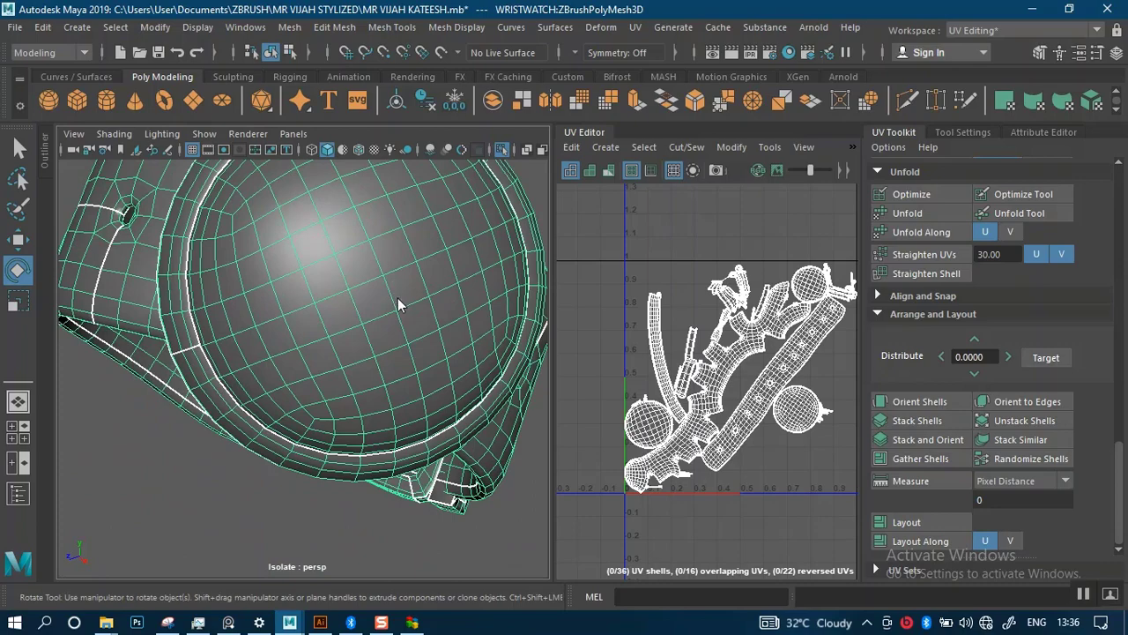
pyautogui.moveTo(393, 184); pyautogui.dragTo(391, 211, button='right')
pyautogui.doubleClick(370, 297)
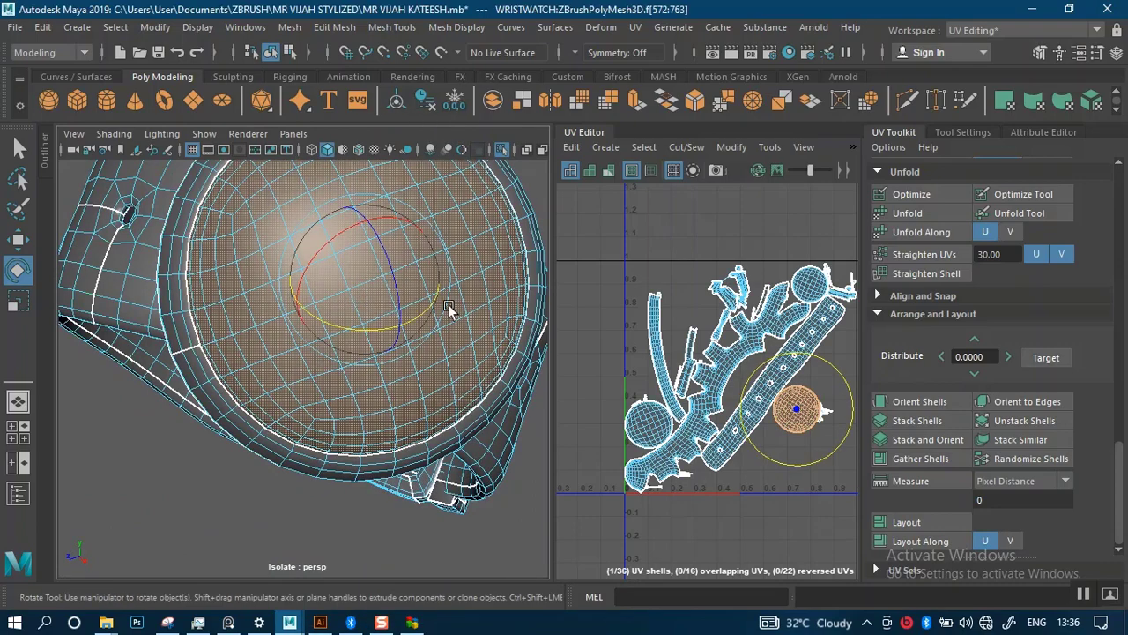
pyautogui.scroll(5, 791, 404)
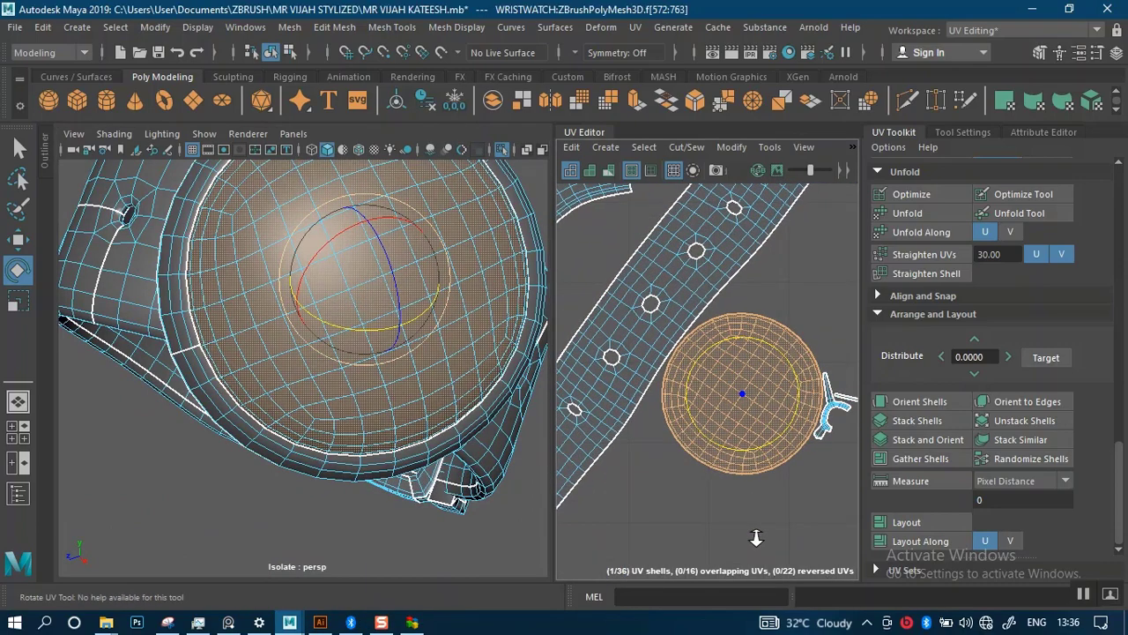
pyautogui.scroll(-1, 743, 427)
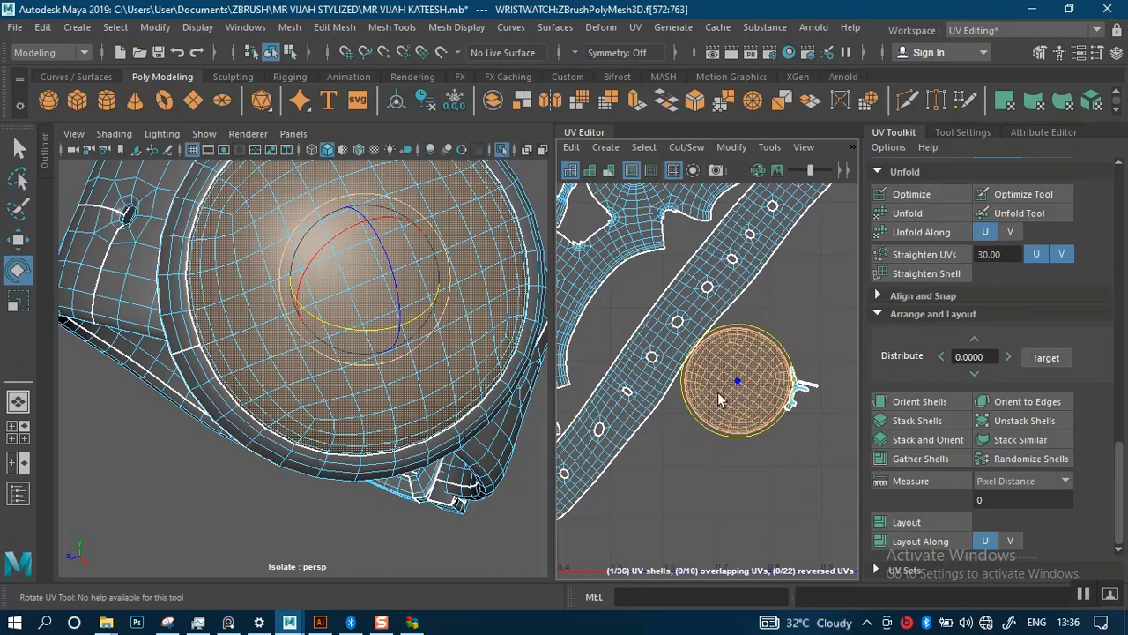
pyautogui.scroll(3, 758, 401)
pyautogui.scroll(-3, 757, 396)
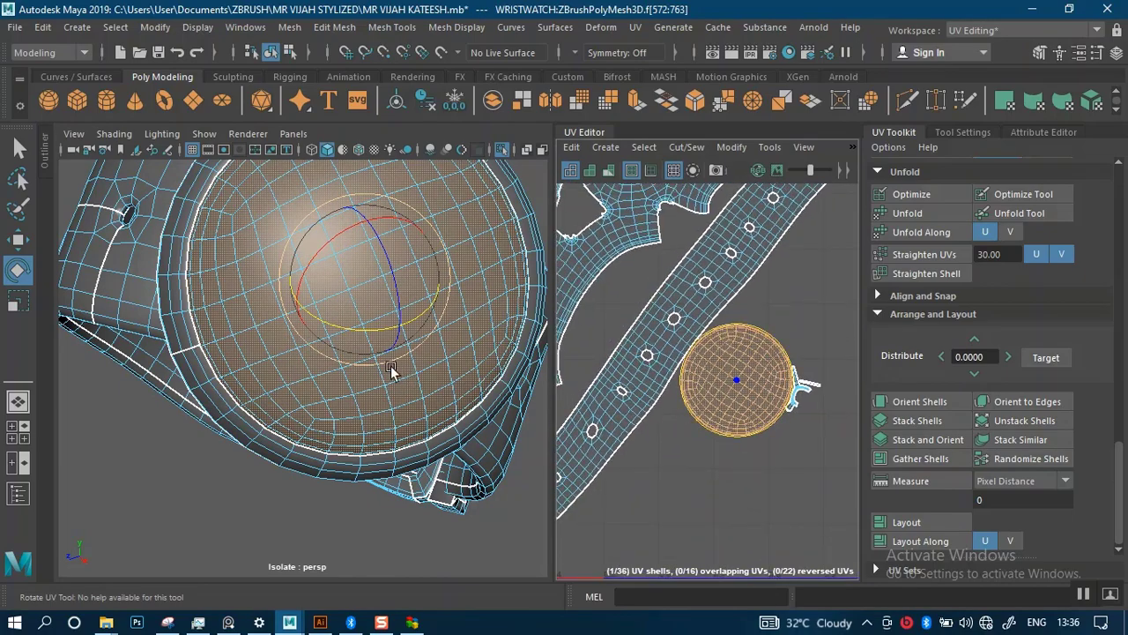
# Select the faces of the watch case rim piece and bring the whole UV layout into view
pyautogui.keyDown('alt'); pyautogui.moveTo(357, 362); pyautogui.dragTo(266, 322); pyautogui.keyUp('alt')
pyautogui.doubleClick(272, 316)
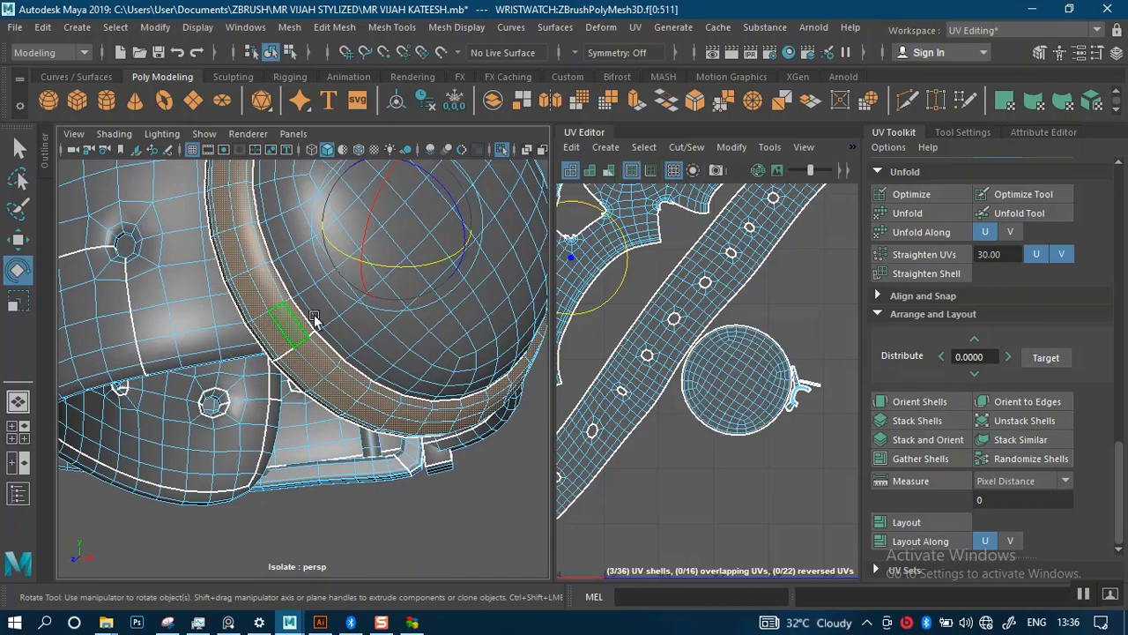
pyautogui.scroll(-2, 718, 456)
pyautogui.keyDown('alt'); pyautogui.moveTo(675, 355); pyautogui.dragTo(807, 335, button='middle'); pyautogui.keyUp('alt')
pyautogui.scroll(1, 743, 335)
pyautogui.keyDown('alt'); pyautogui.moveTo(707, 337); pyautogui.dragTo(697, 477, button='right'); pyautogui.keyUp('alt')
pyautogui.keyDown('alt'); pyautogui.moveTo(697, 476); pyautogui.dragTo(678, 395, button='middle'); pyautogui.keyUp('alt')
pyautogui.keyDown('alt'); pyautogui.moveTo(678, 395); pyautogui.dragTo(641, 288, button='right'); pyautogui.keyUp('alt')
pyautogui.keyDown('alt'); pyautogui.moveTo(639, 279); pyautogui.dragTo(609, 297, button='middle'); pyautogui.keyUp('alt')
pyautogui.keyDown('alt'); pyautogui.moveTo(787, 340); pyautogui.dragTo(718, 388, button='right'); pyautogui.keyUp('alt')
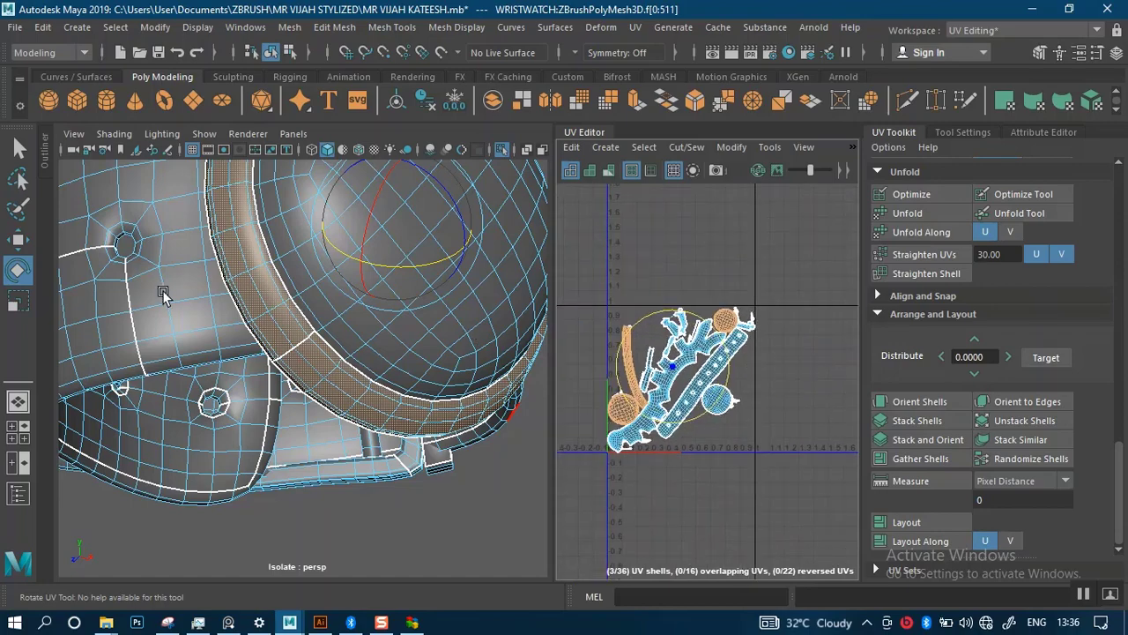
# Exit the current isolation and isolate only the selected watch case faces
pyautogui.hotkey('ctrl', '1')
pyautogui.hotkey('ctrl', '1')
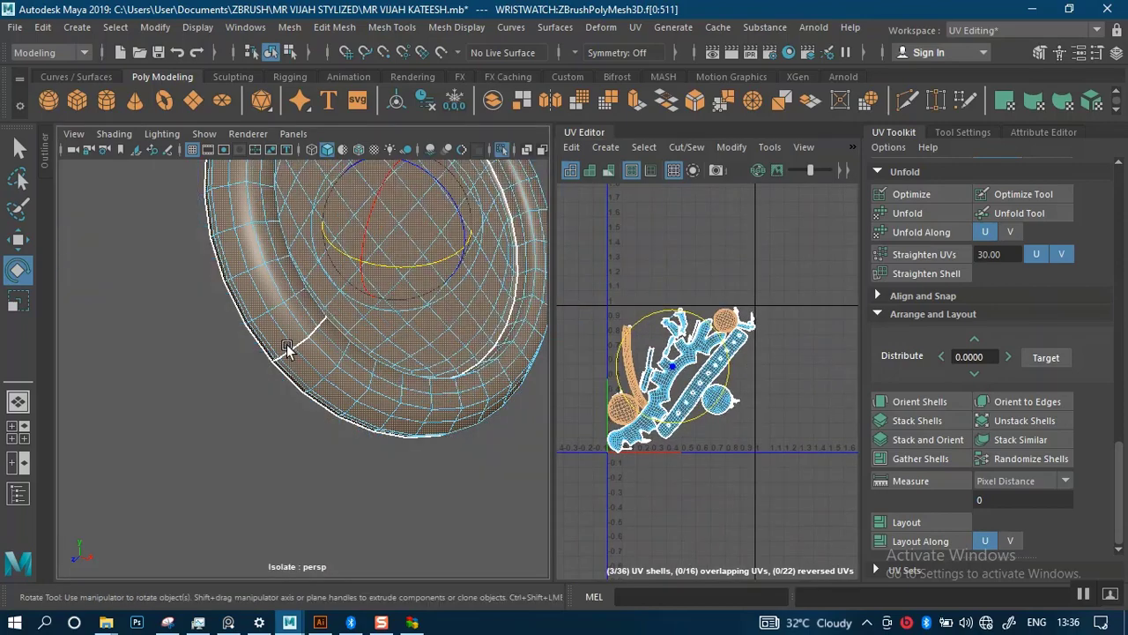
pyautogui.keyDown('alt'); pyautogui.moveTo(319, 453); pyautogui.dragTo(189, 465); pyautogui.keyUp('alt')
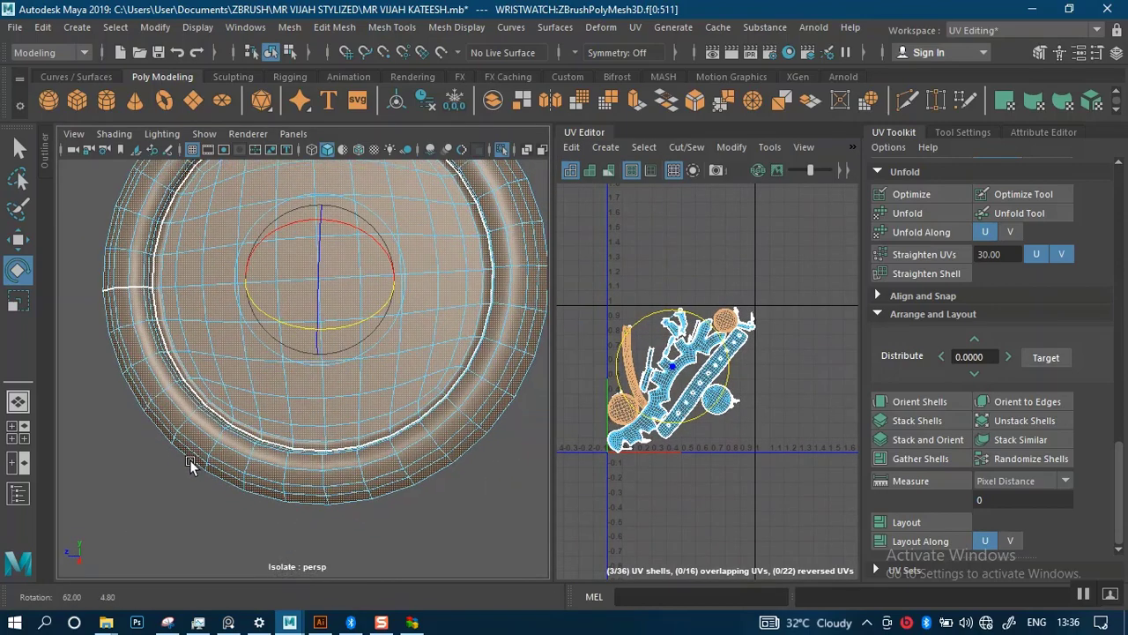
# Select single faces on the isolated watch case's discs and one circular UV shell to check which shells belong together
pyautogui.click(344, 527)
pyautogui.keyDown('alt'); pyautogui.moveTo(345, 527); pyautogui.dragTo(383, 353); pyautogui.keyUp('alt')
pyautogui.click(380, 354)
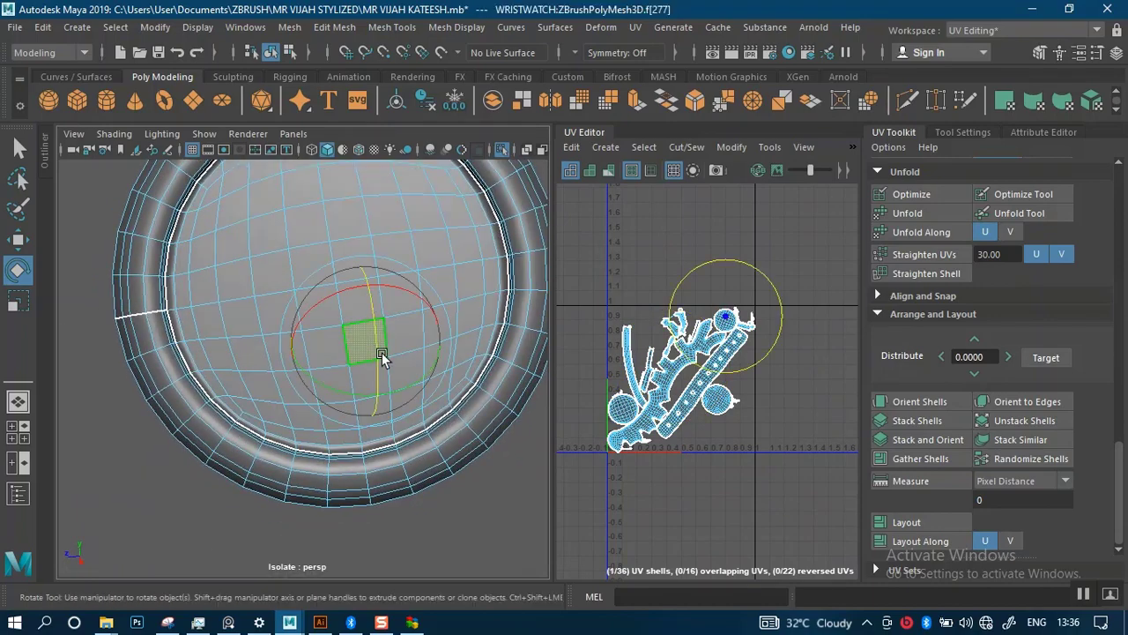
pyautogui.click(447, 293)
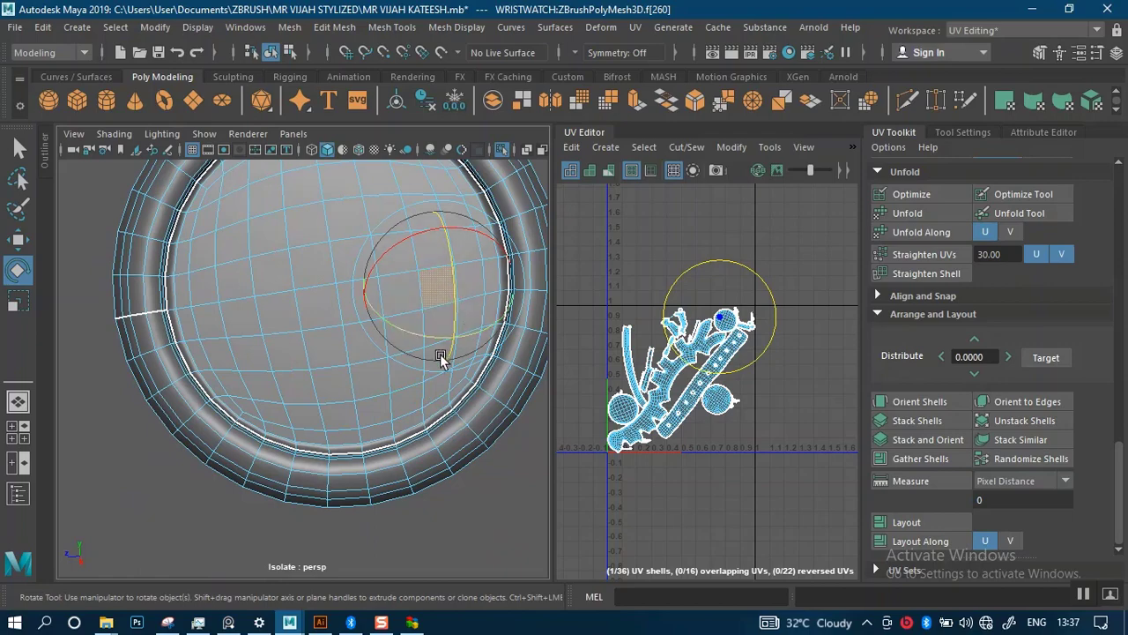
pyautogui.click(300, 291)
pyautogui.keyDown('alt'); pyautogui.moveTo(676, 388); pyautogui.dragTo(735, 342, button='middle'); pyautogui.keyUp('alt')
pyautogui.keyDown('alt'); pyautogui.moveTo(721, 349); pyautogui.dragTo(696, 573, button='right'); pyautogui.keyUp('alt')
pyautogui.click(578, 304)
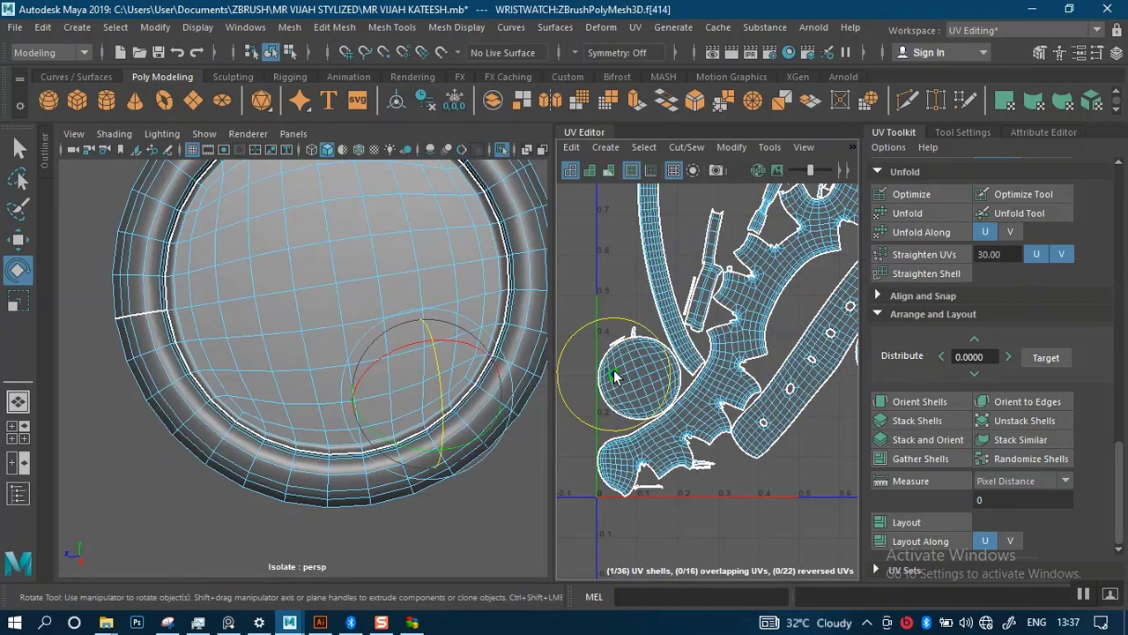
pyautogui.click(616, 377)
pyautogui.keyDown('alt'); pyautogui.moveTo(312, 363); pyautogui.dragTo(476, 370); pyautogui.keyUp('alt')
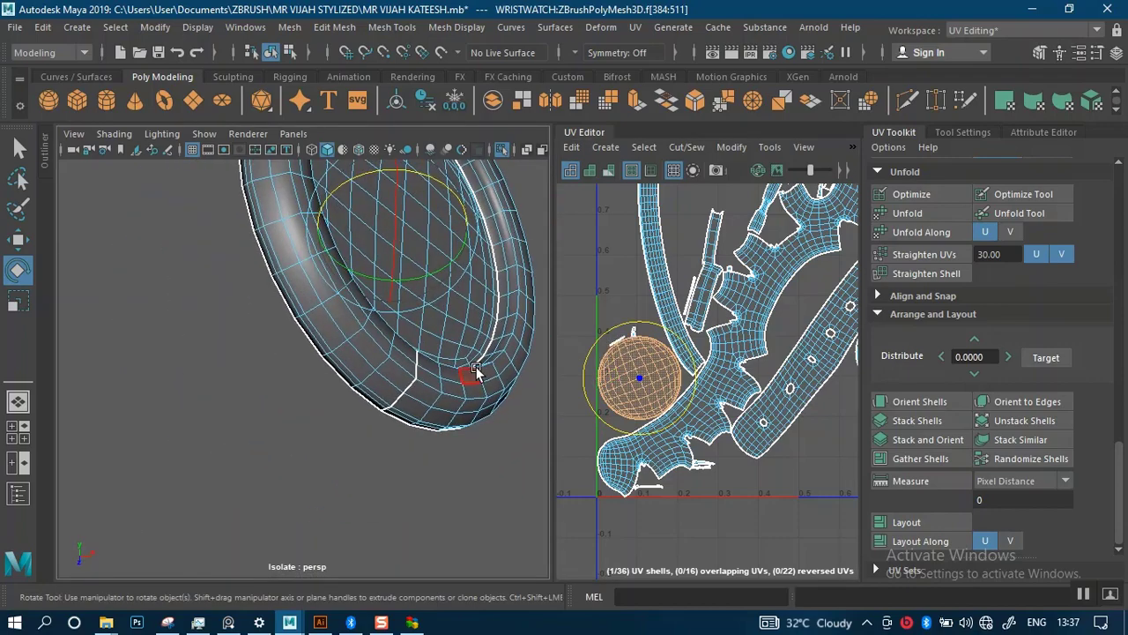
pyautogui.keyDown('alt'); pyautogui.moveTo(428, 377); pyautogui.dragTo(381, 393); pyautogui.keyUp('alt')
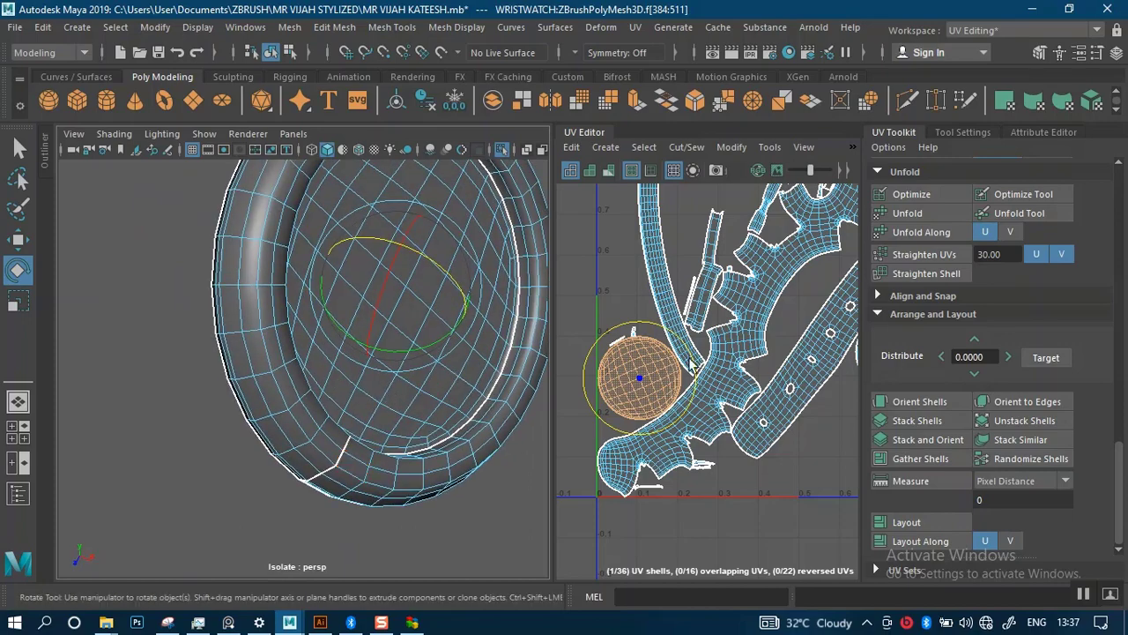
# Select all UV shells of the isolated watch case and move them straight up, out of the 0–1 UV tile
pyautogui.scroll(-2, 690, 359)
pyautogui.keyDown('alt'); pyautogui.moveTo(673, 304); pyautogui.dragTo(600, 376, button='middle'); pyautogui.keyUp('alt')
pyautogui.click(783, 265)
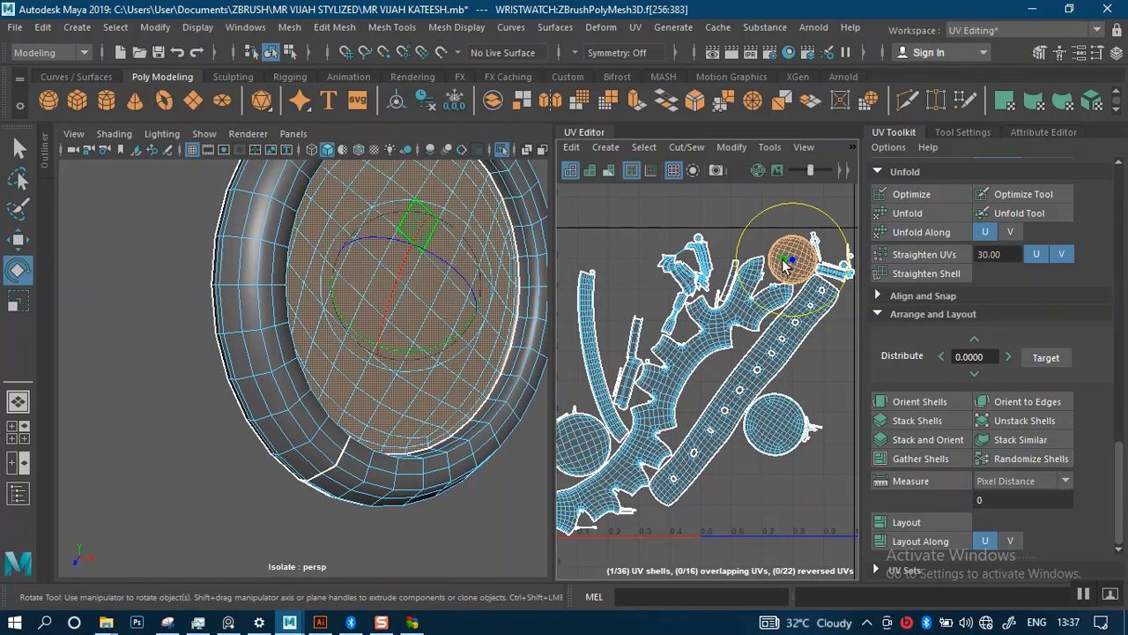
pyautogui.scroll(-2, 637, 394)
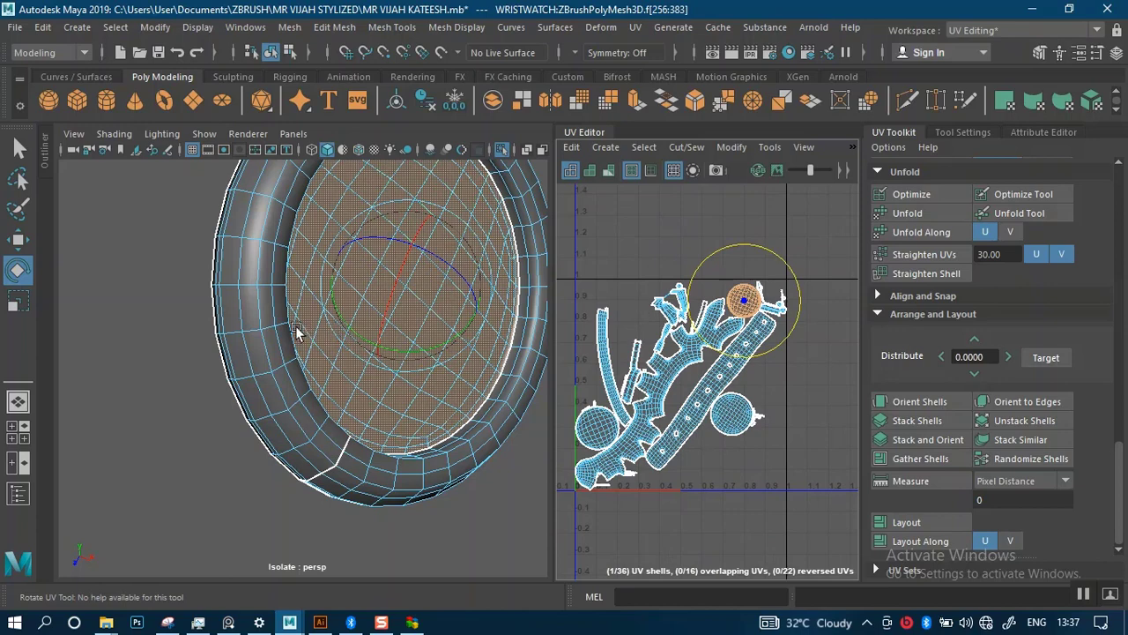
pyautogui.keyDown('shift'); pyautogui.click(264, 328); pyautogui.keyUp('shift')
pyautogui.scroll(-2, 617, 411)
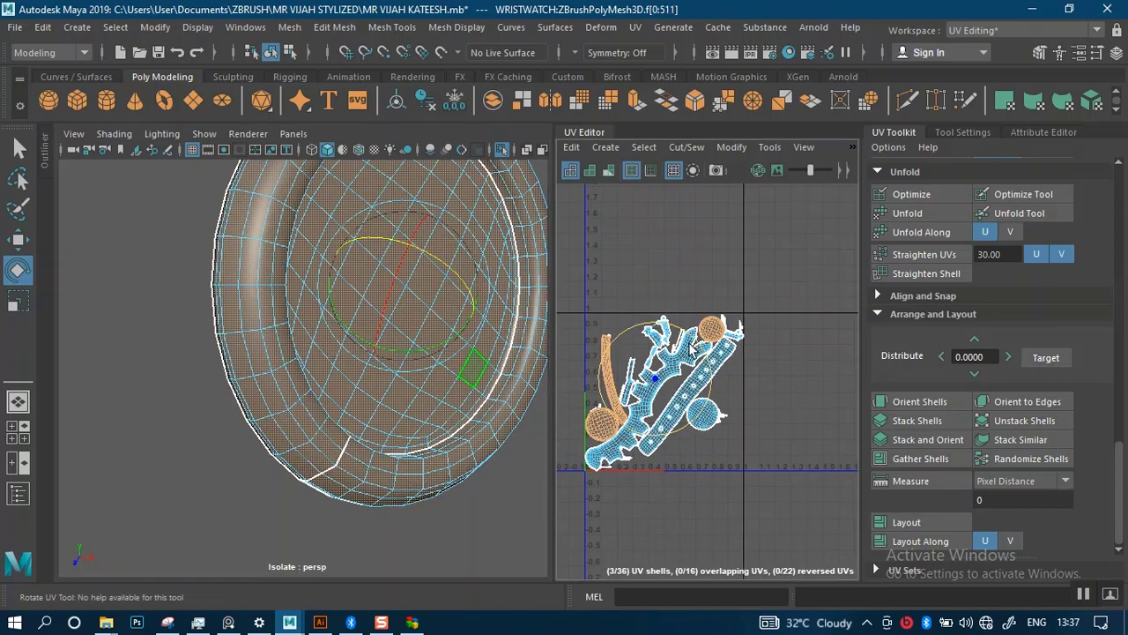
pyautogui.press('w')
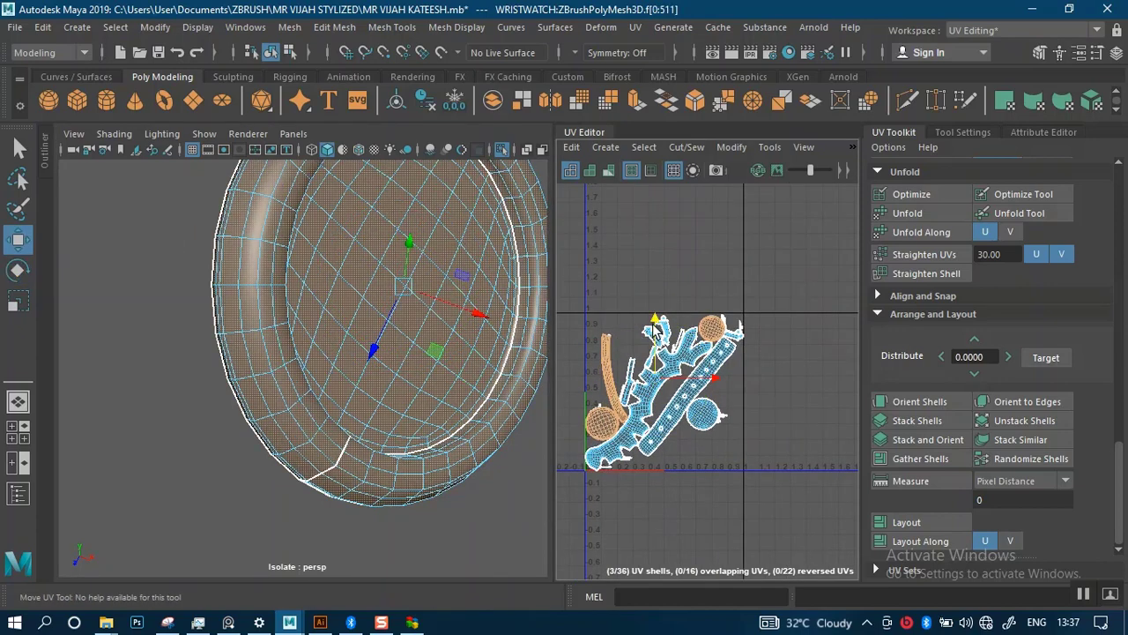
pyautogui.moveTo(654, 331); pyautogui.dragTo(652, 148)
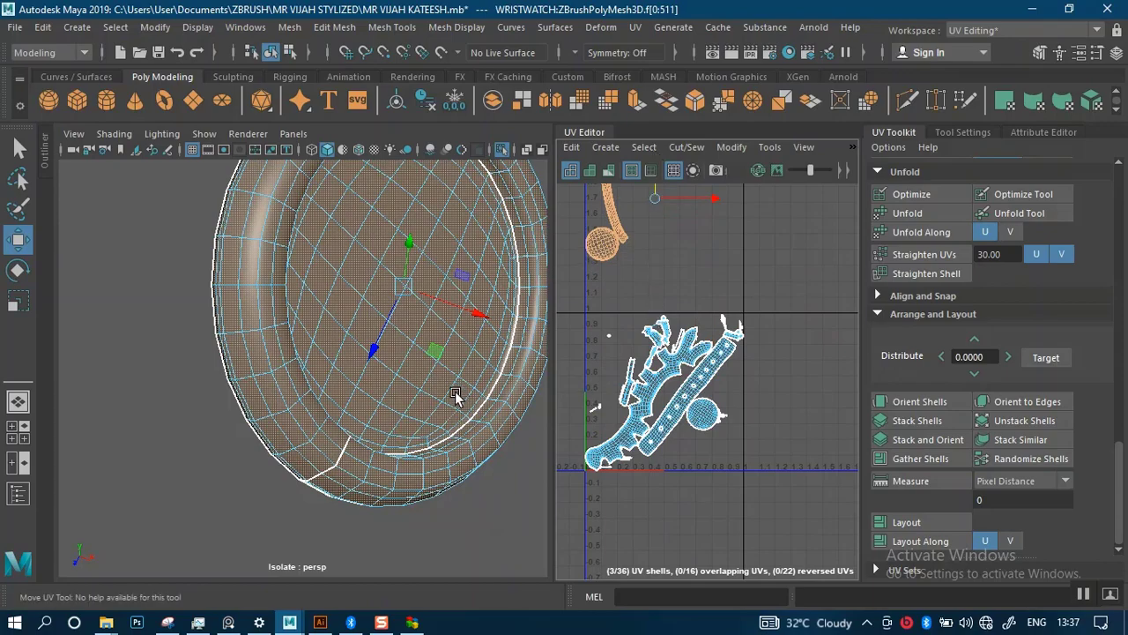
# Clear the face selection and exit isolation to show the watch on the character's wrist
pyautogui.moveTo(455, 396)
pyautogui.keyDown('alt'); pyautogui.mouseDown()
pyautogui.moveTo(367, 367)
pyautogui.moveTo(416, 393)
pyautogui.moveTo(459, 394)
pyautogui.mouseUp(); pyautogui.keyUp('alt')
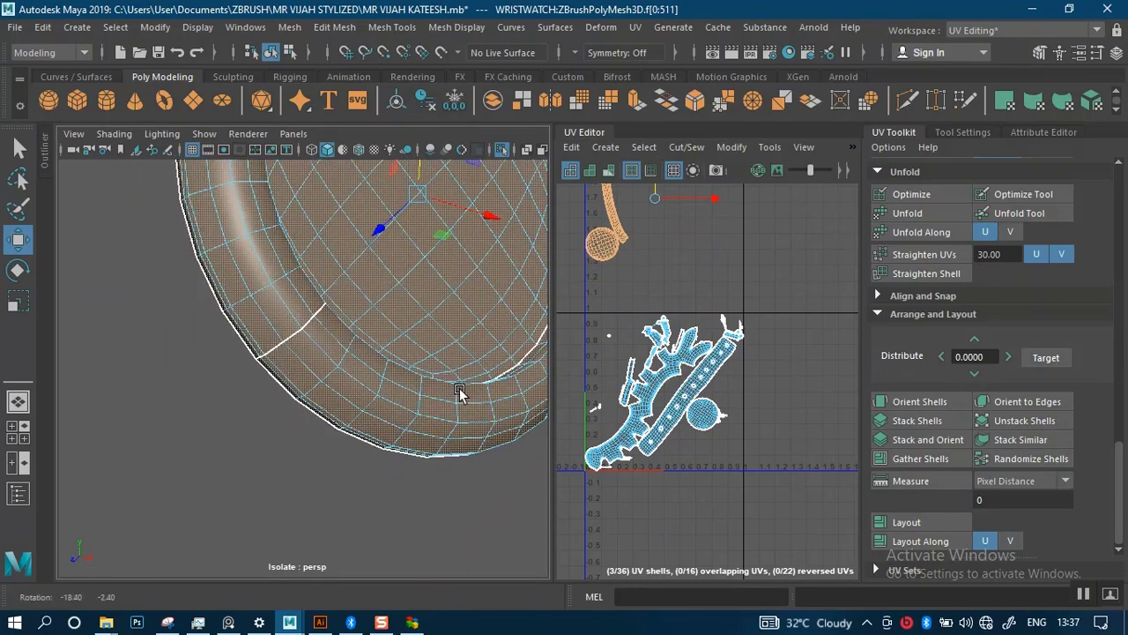
pyautogui.keyDown('alt'); pyautogui.moveTo(459, 394); pyautogui.dragTo(382, 350, button='right'); pyautogui.keyUp('alt')
pyautogui.click(460, 452)
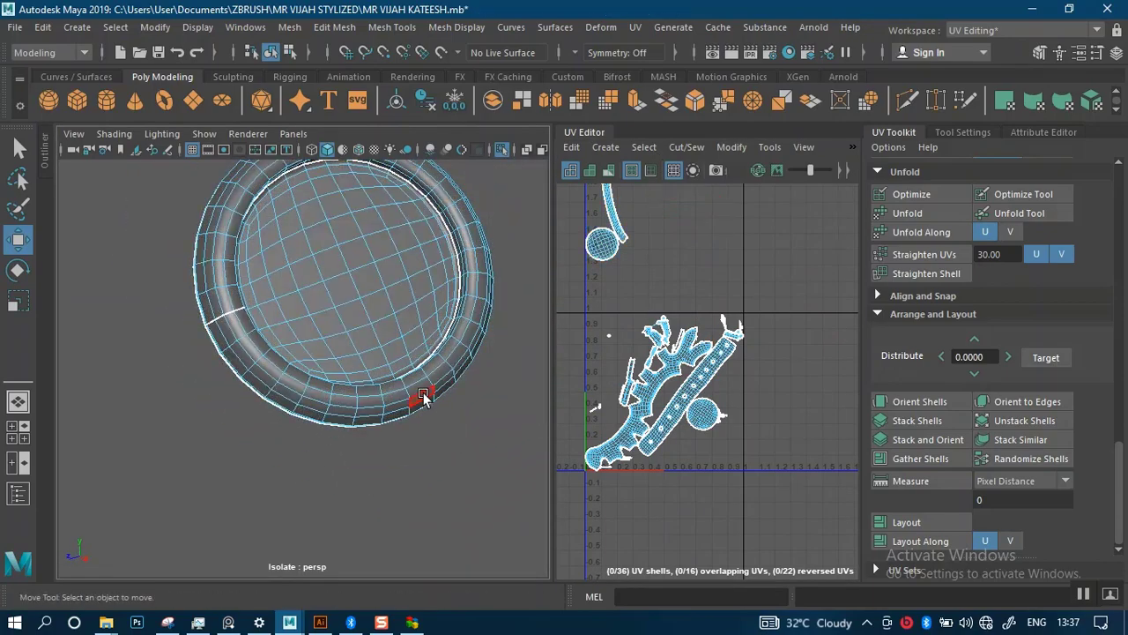
pyautogui.hotkey('ctrl', '1')
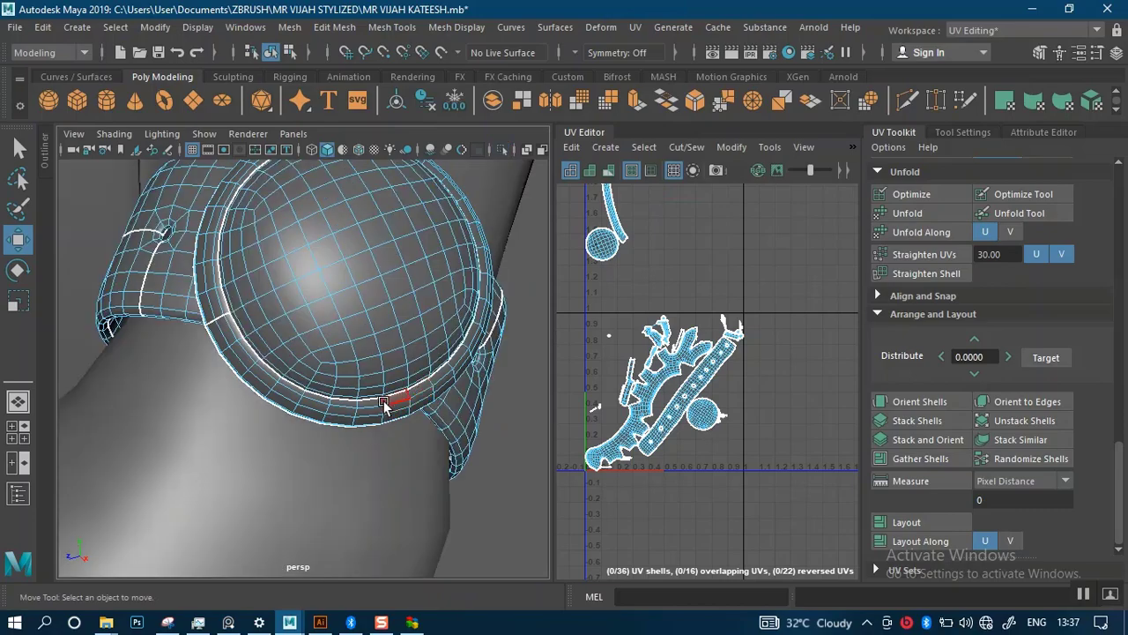
pyautogui.keyDown('alt'); pyautogui.moveTo(384, 405); pyautogui.dragTo(323, 342); pyautogui.keyUp('alt')
pyautogui.keyDown('alt'); pyautogui.moveTo(323, 342); pyautogui.dragTo(340, 354, button='right'); pyautogui.keyUp('alt')
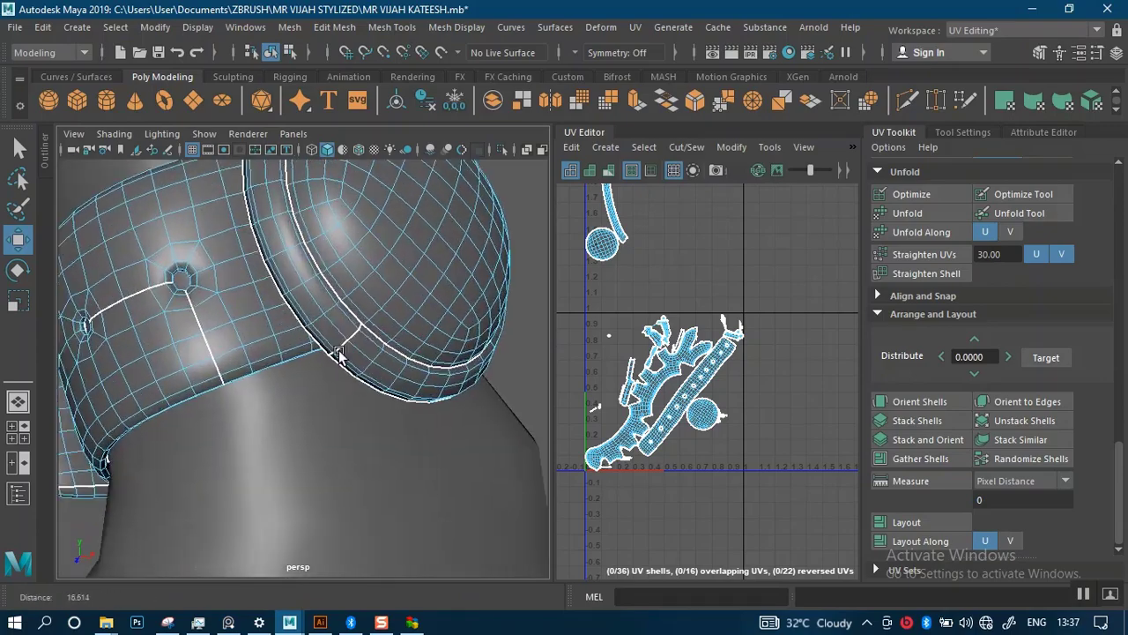
pyautogui.keyDown('alt'); pyautogui.moveTo(340, 354); pyautogui.dragTo(359, 308); pyautogui.keyUp('alt')
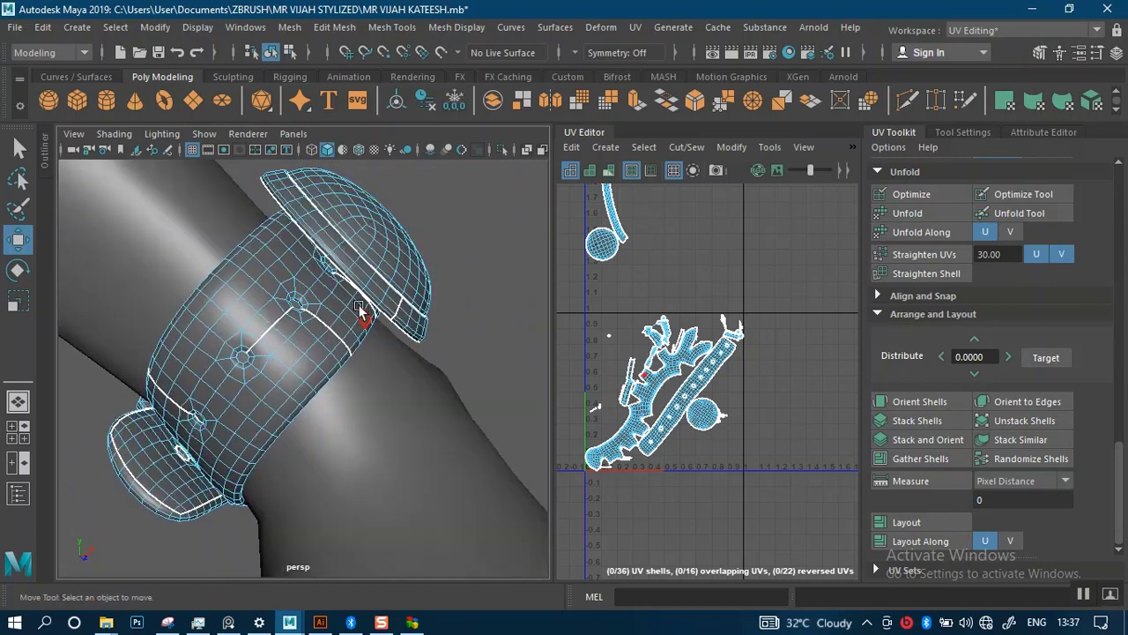
# Return to object mode, separate the wristwatch mesh into its individual pieces, and reopen the Outliner
pyautogui.moveTo(353, 272); pyautogui.dragTo(408, 151, button='right')
pyautogui.click(490, 215)
pyautogui.keyDown('alt'); pyautogui.moveTo(476, 290); pyautogui.dragTo(344, 296); pyautogui.keyUp('alt')
pyautogui.click(328, 304)
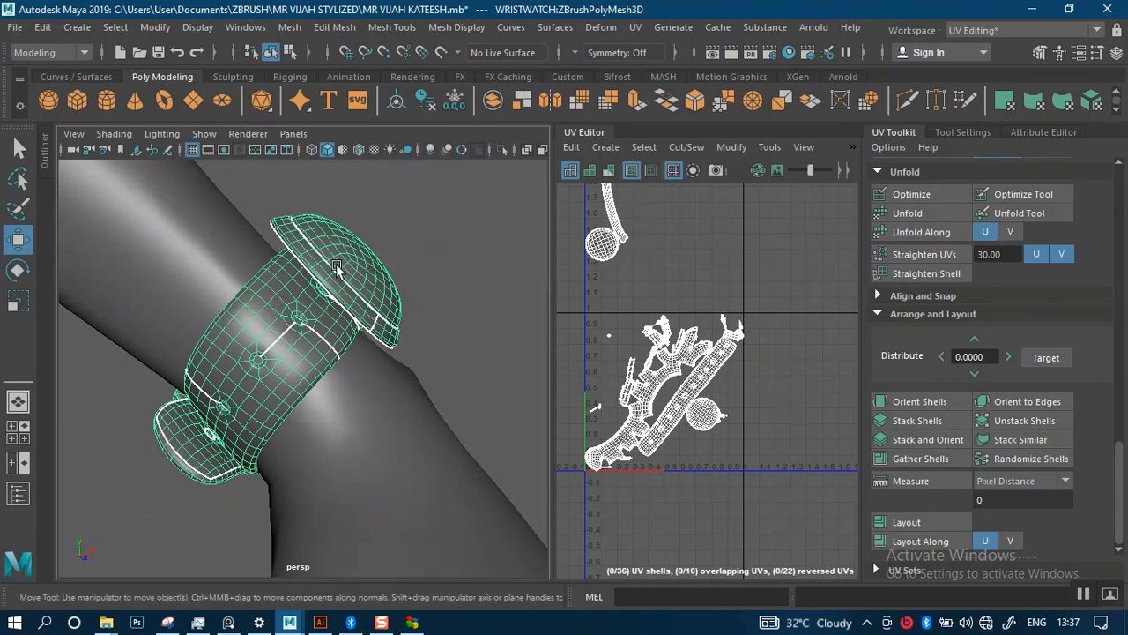
pyautogui.keyDown('shift'); pyautogui.moveTo(337, 212); pyautogui.dragTo(300, 501, button='right'); pyautogui.keyUp('shift')
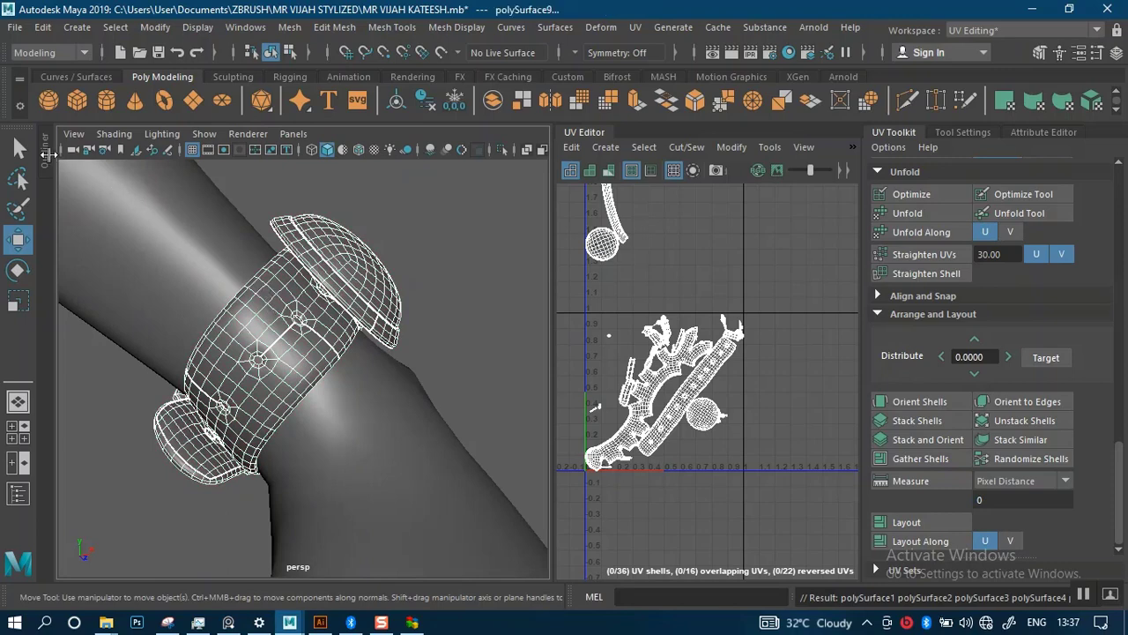
pyautogui.click(46, 155)
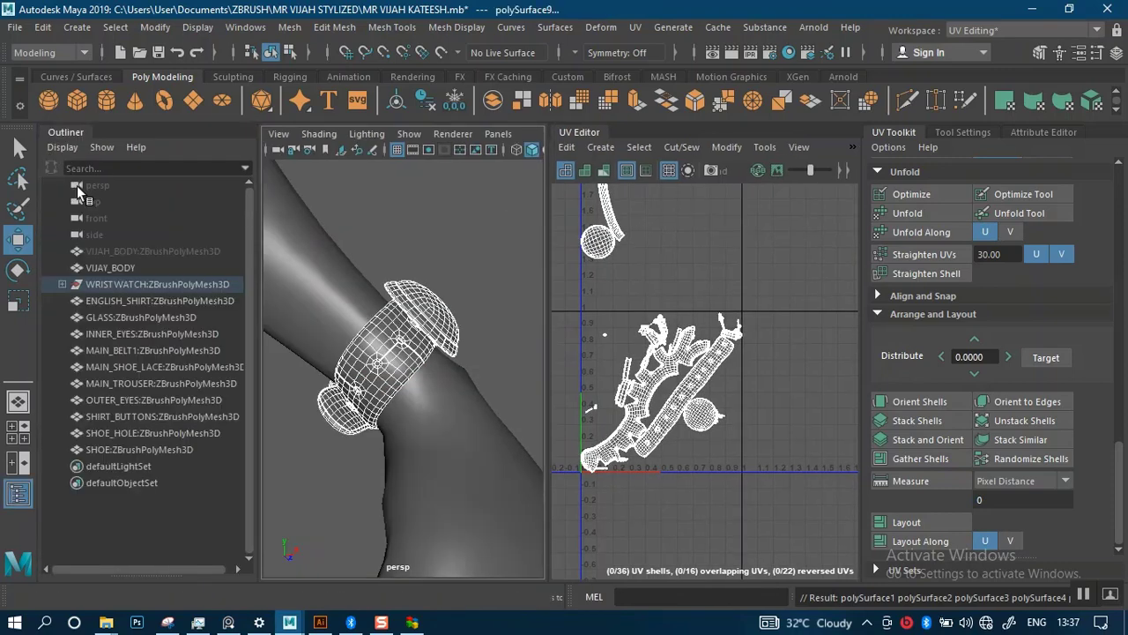
# Expand the wristwatch group, check its first pieces against the model, and hide the glass dome covering the watch dial
pyautogui.click(61, 285)
pyautogui.click(114, 301)
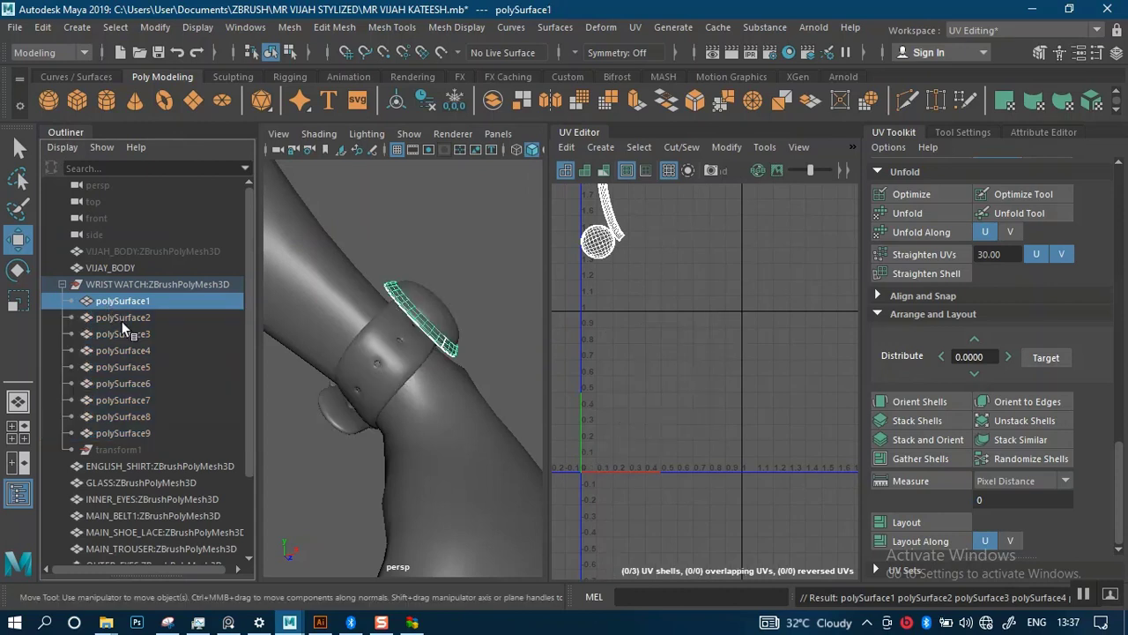
pyautogui.click(121, 321)
pyautogui.keyDown('alt'); pyautogui.moveTo(375, 315); pyautogui.dragTo(399, 343); pyautogui.keyUp('alt')
pyautogui.click(440, 331)
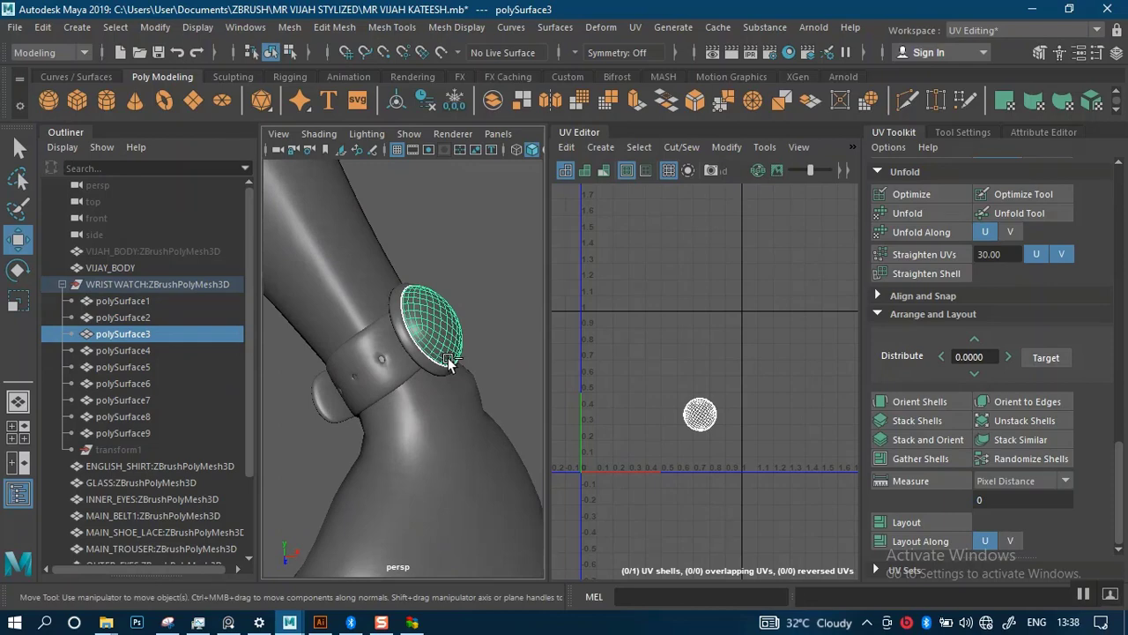
pyautogui.hotkey('ctrl', 'h')
# Select the watch hand piece with the round hub on the dial and isolate it
pyautogui.keyDown('alt'); pyautogui.moveTo(449, 357); pyautogui.dragTo(338, 400); pyautogui.keyUp('alt')
pyautogui.scroll(3, 397, 434)
pyautogui.keyDown('alt'); pyautogui.moveTo(466, 289); pyautogui.dragTo(411, 352, button='middle'); pyautogui.keyUp('alt')
pyautogui.scroll(4, 430, 387)
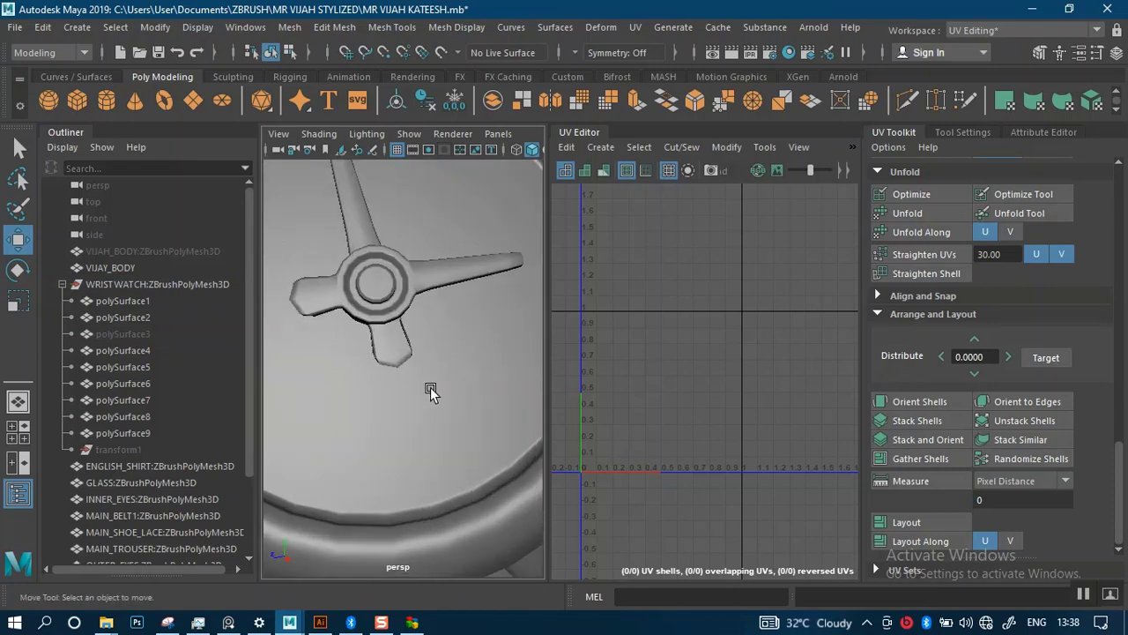
pyautogui.click(382, 311)
pyautogui.scroll(4, 385, 331)
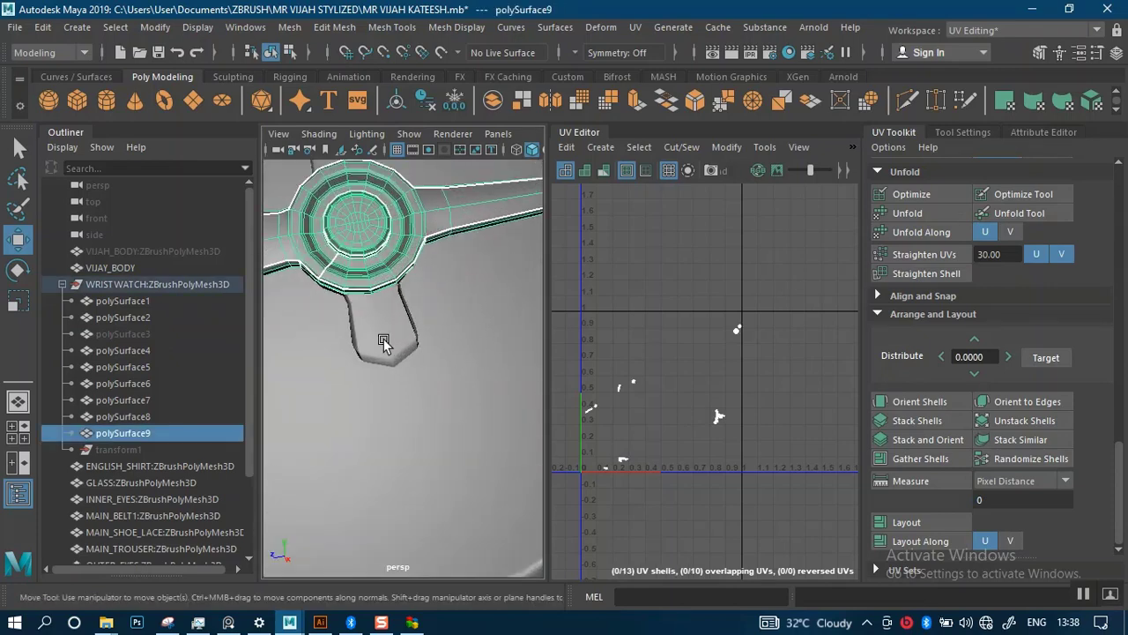
pyautogui.keyDown('alt'); pyautogui.moveTo(383, 340); pyautogui.dragTo(418, 335); pyautogui.keyUp('alt')
pyautogui.keyDown('alt'); pyautogui.moveTo(418, 336); pyautogui.dragTo(435, 371, button='right'); pyautogui.keyUp('alt')
pyautogui.keyDown('alt'); pyautogui.moveTo(435, 370); pyautogui.dragTo(485, 360); pyautogui.keyUp('alt')
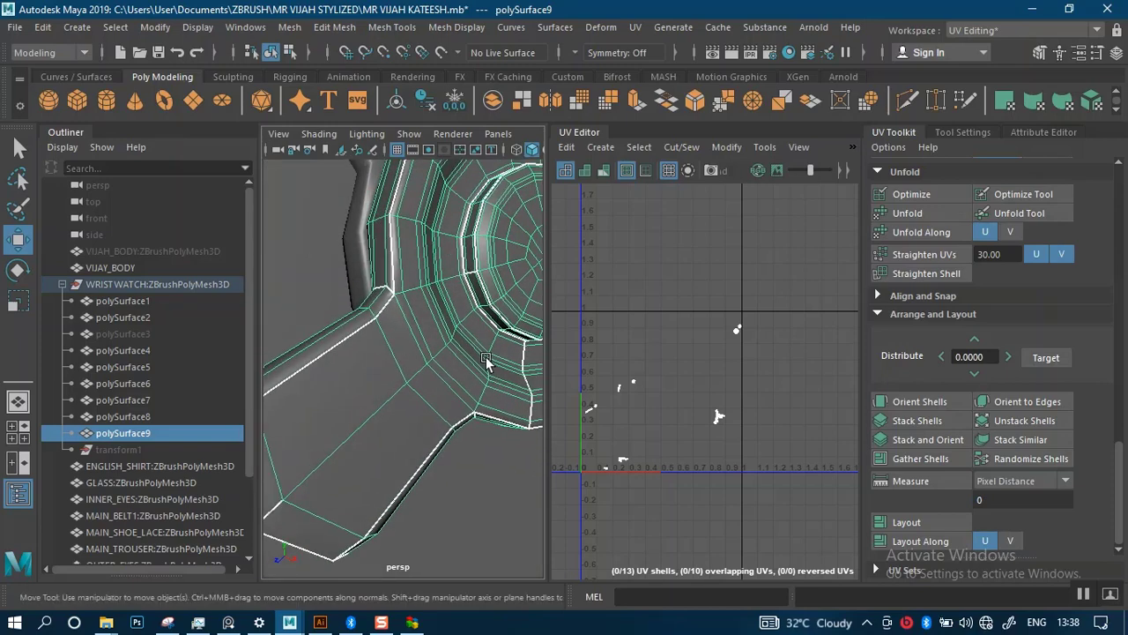
pyautogui.keyDown('alt'); pyautogui.moveTo(485, 360); pyautogui.dragTo(458, 350, button='right'); pyautogui.keyUp('alt')
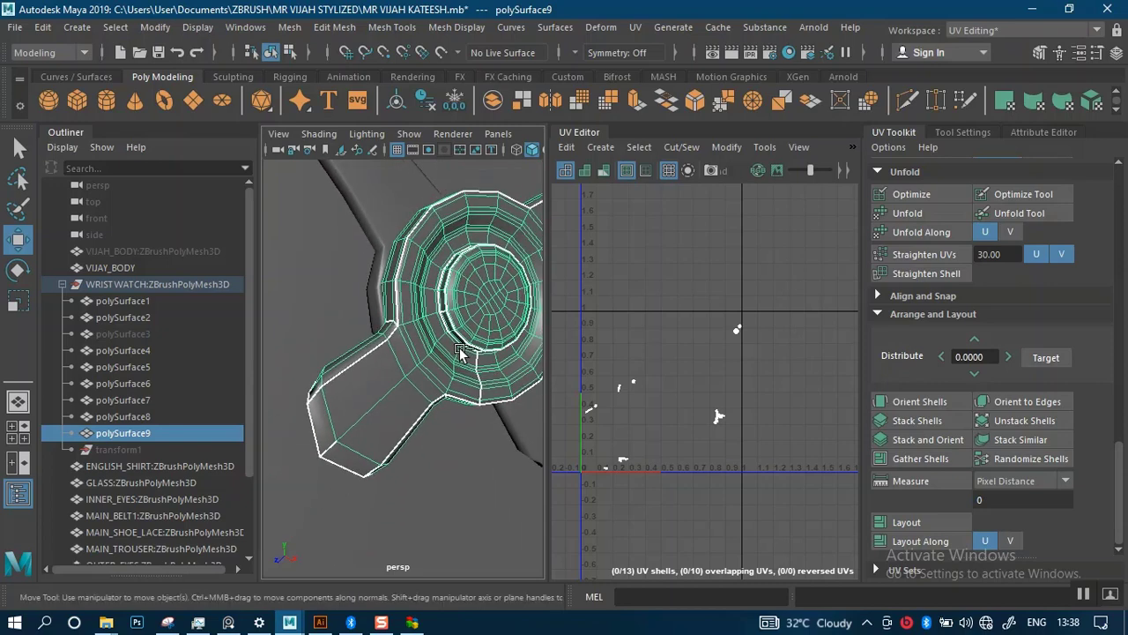
pyautogui.hotkey('ctrl', '1')
pyautogui.keyDown('alt'); pyautogui.moveTo(449, 437); pyautogui.dragTo(415, 392, button='right'); pyautogui.keyUp('alt')
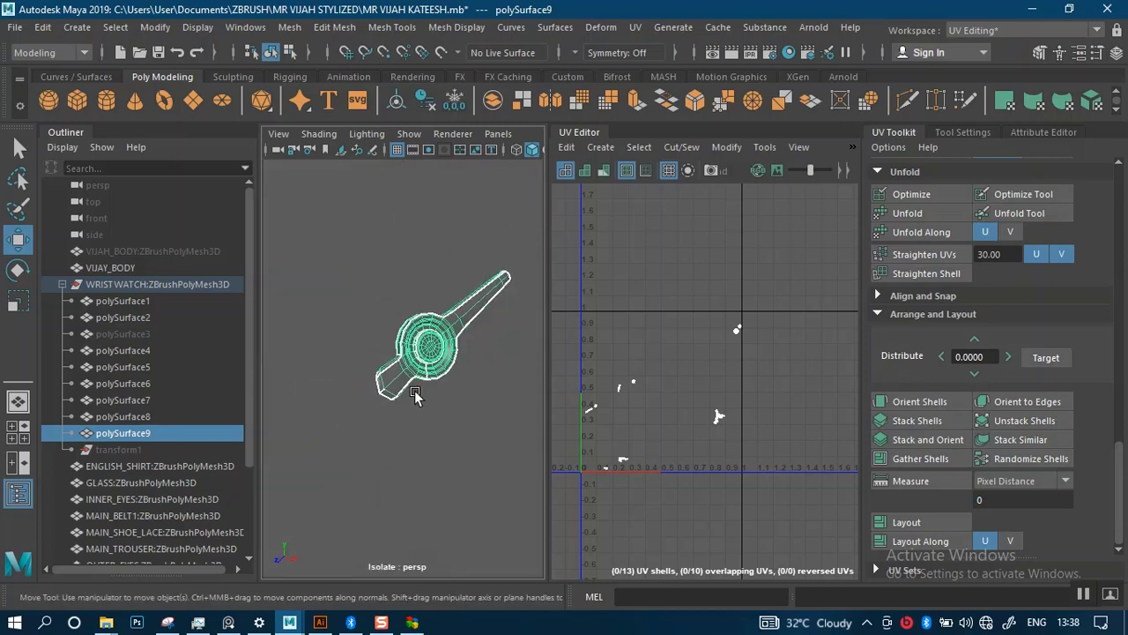
# Examine the isolated watch hand's hub, arms and underside together with its scattered UV shells
pyautogui.click(464, 432)
pyautogui.keyDown('alt'); pyautogui.moveTo(450, 413); pyautogui.dragTo(395, 357); pyautogui.keyUp('alt')
pyautogui.click(396, 356)
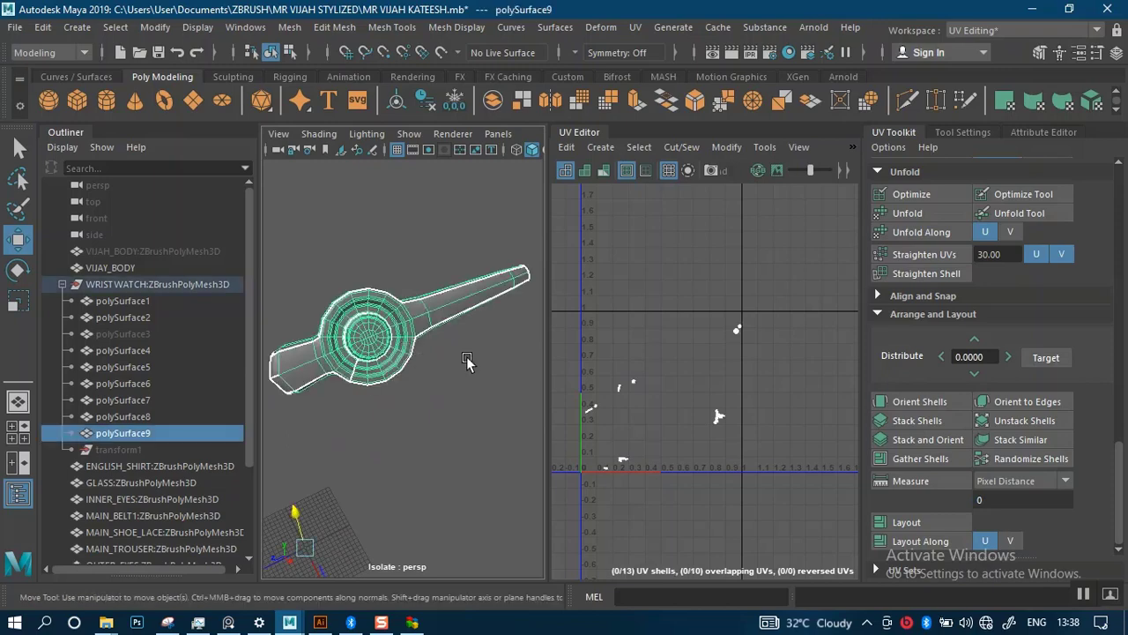
pyautogui.scroll(3, 732, 388)
pyautogui.keyDown('alt'); pyautogui.moveTo(732, 387); pyautogui.dragTo(796, 346, button='middle'); pyautogui.keyUp('alt')
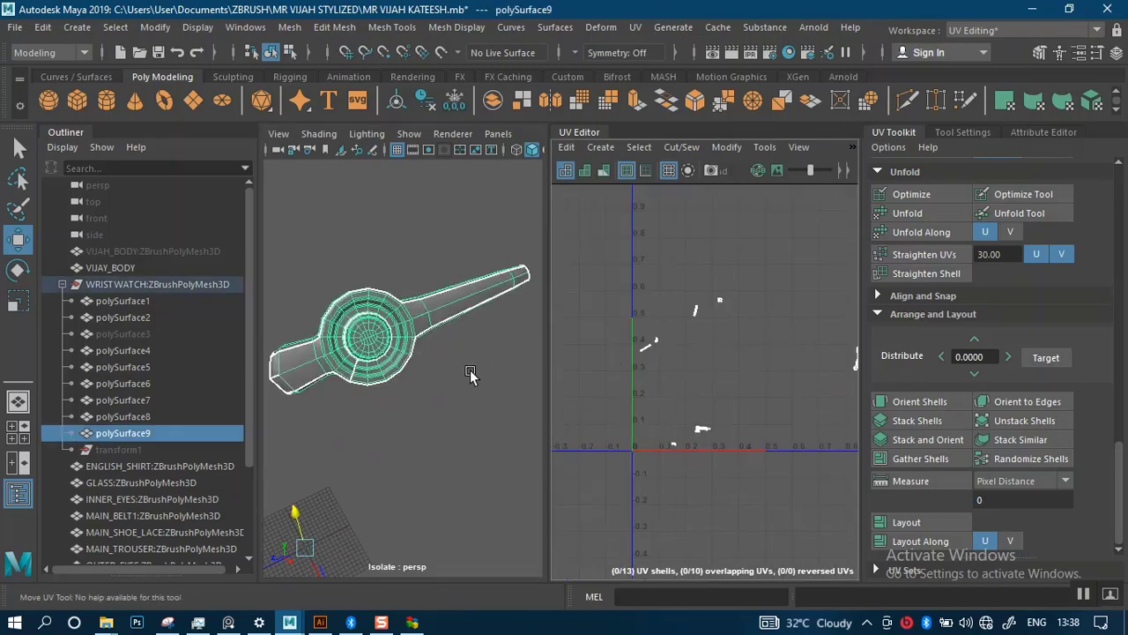
pyautogui.scroll(5, 399, 355)
pyautogui.keyDown('alt'); pyautogui.moveTo(362, 362); pyautogui.dragTo(456, 329); pyautogui.keyUp('alt')
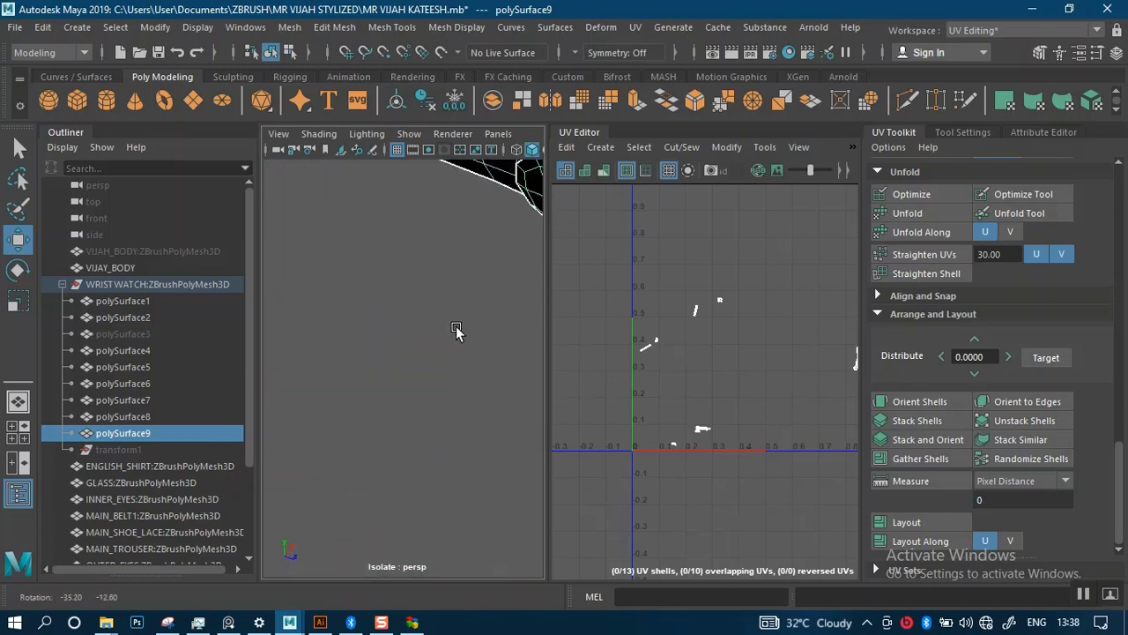
pyautogui.keyDown('alt'); pyautogui.moveTo(469, 291); pyautogui.dragTo(285, 350); pyautogui.keyUp('alt')
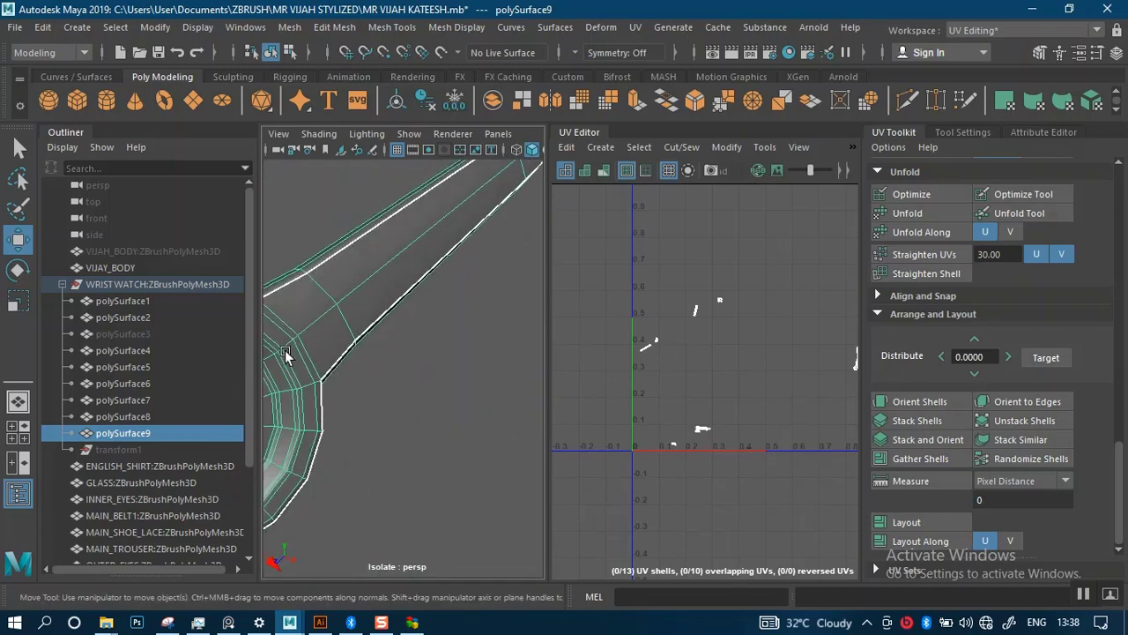
pyautogui.keyDown('alt'); pyautogui.moveTo(285, 349); pyautogui.dragTo(424, 288, button='middle'); pyautogui.keyUp('alt')
pyautogui.keyDown('alt'); pyautogui.moveTo(425, 288); pyautogui.dragTo(432, 290, button='right'); pyautogui.keyUp('alt')
pyautogui.scroll(-2, 699, 331)
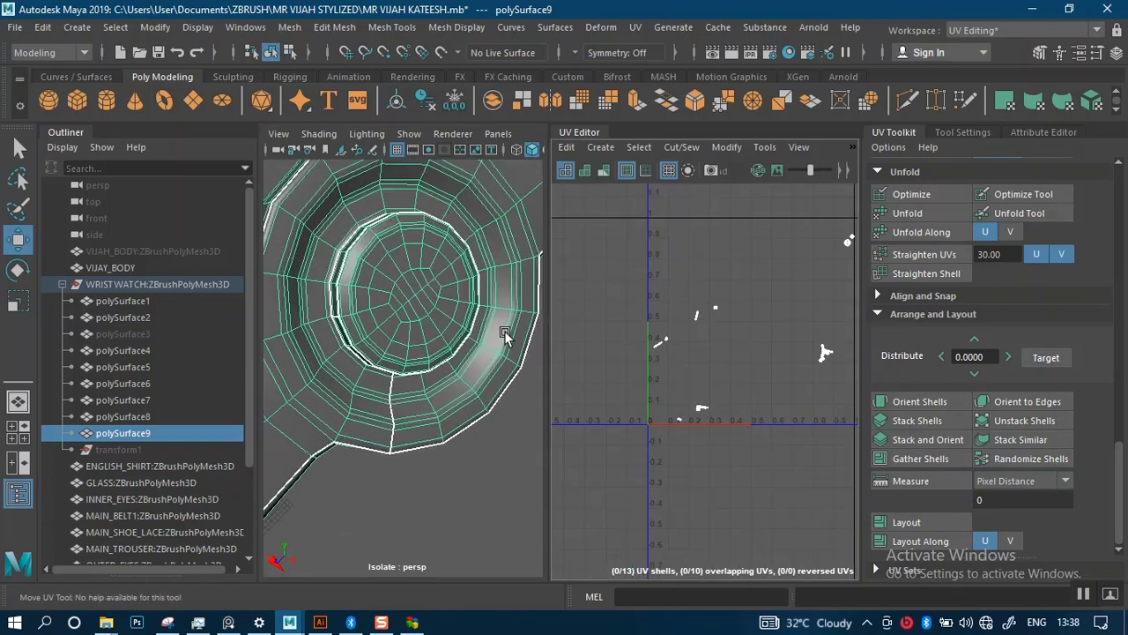
pyautogui.scroll(-3, 503, 332)
pyautogui.scroll(-2, 737, 355)
# Select all faces of the isolated watch hand and give them a camera-based UV projection from a face-on view
pyautogui.moveTo(817, 293); pyautogui.dragTo(664, 226, button='right')
pyautogui.scroll(-5, 373, 219)
pyautogui.click(371, 356)
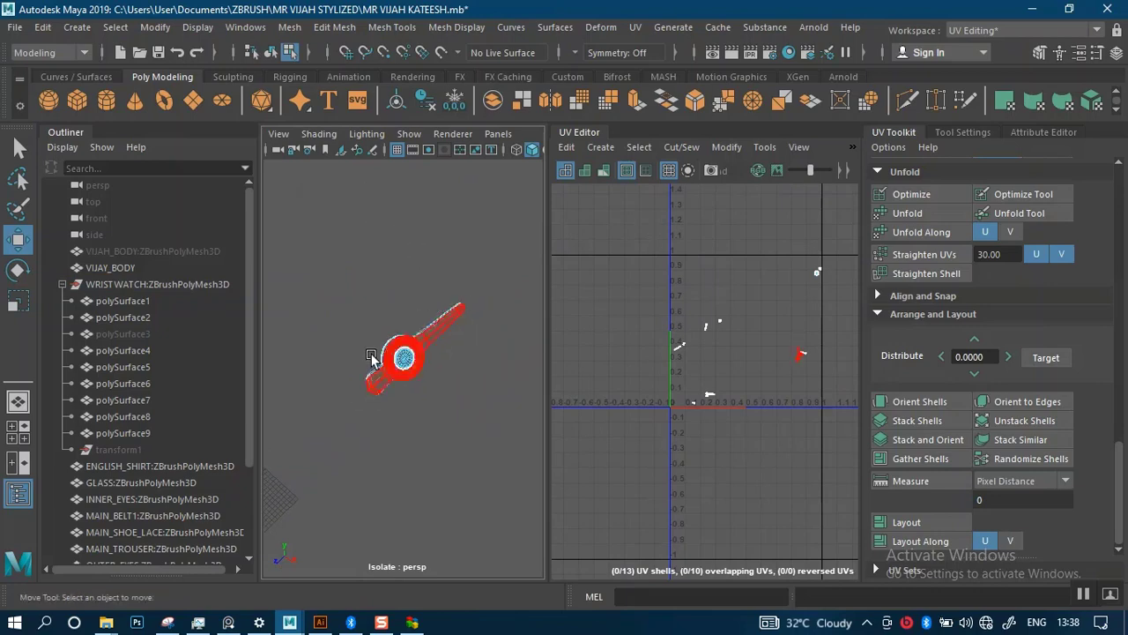
pyautogui.rightClick(397, 346)
pyautogui.click(372, 211)
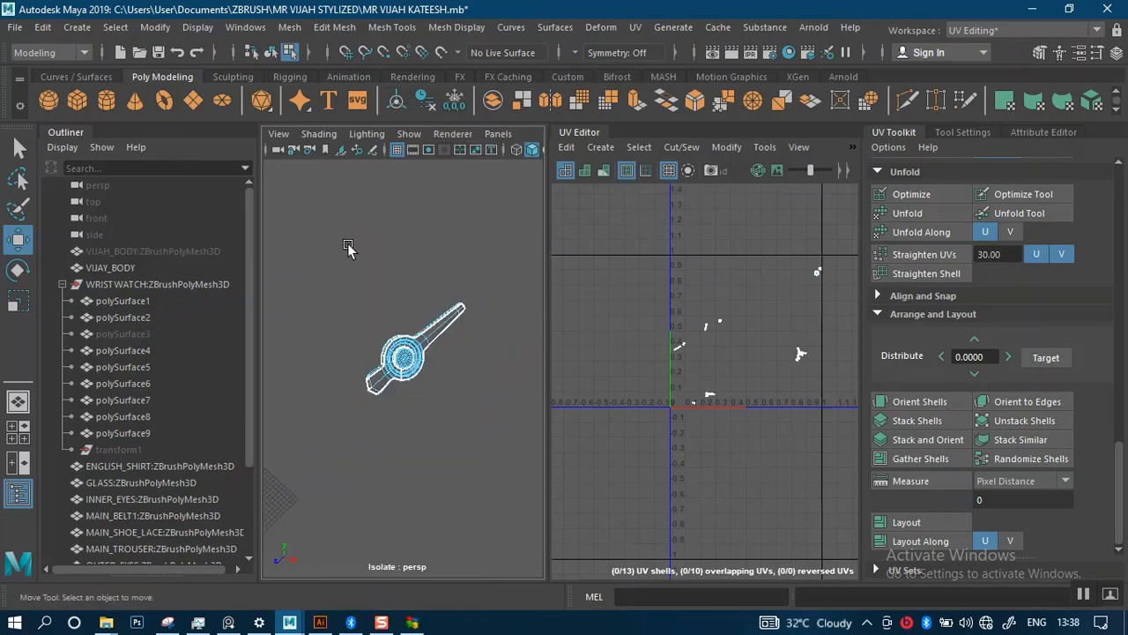
pyautogui.moveTo(520, 476); pyautogui.dragTo(527, 476)
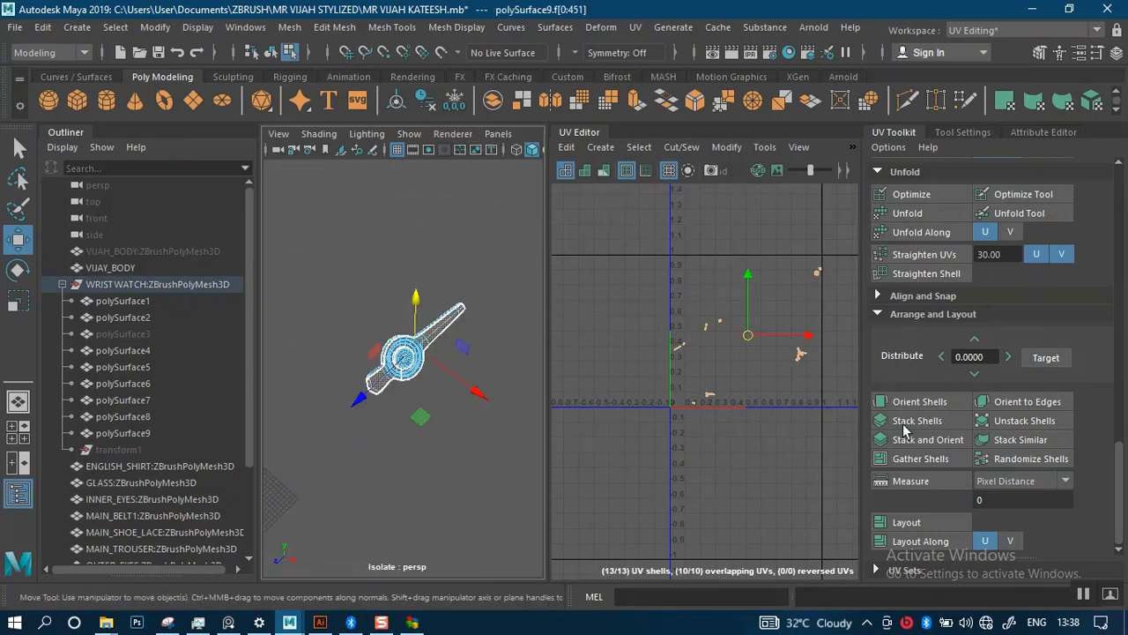
pyautogui.scroll(6, 925, 289)
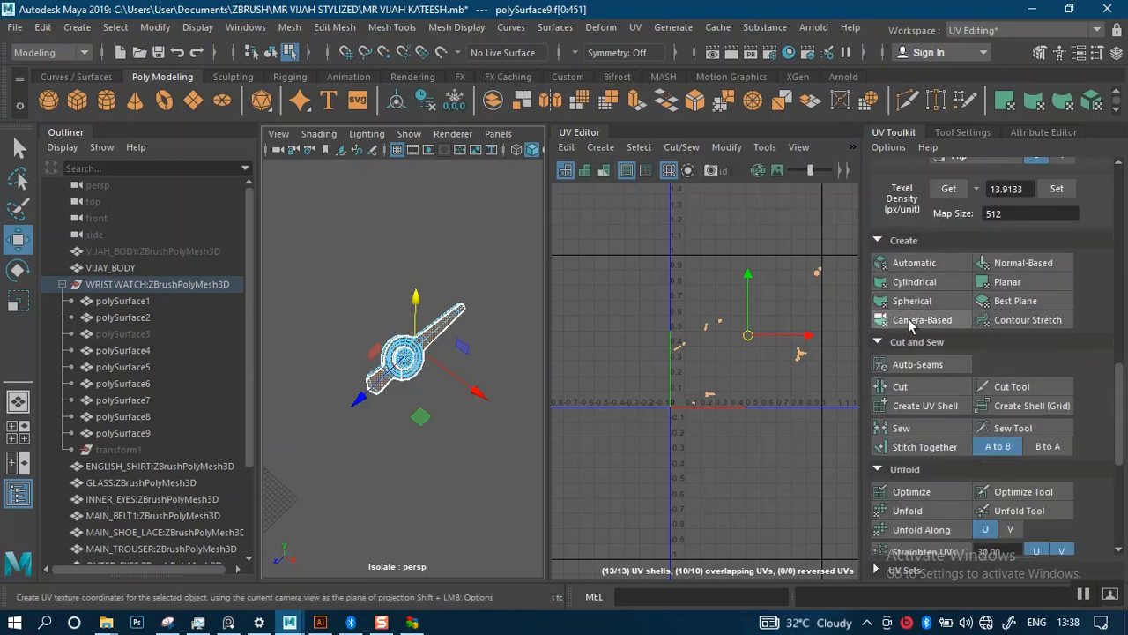
pyautogui.keyDown('alt'); pyautogui.moveTo(441, 383); pyautogui.dragTo(398, 418); pyautogui.keyUp('alt')
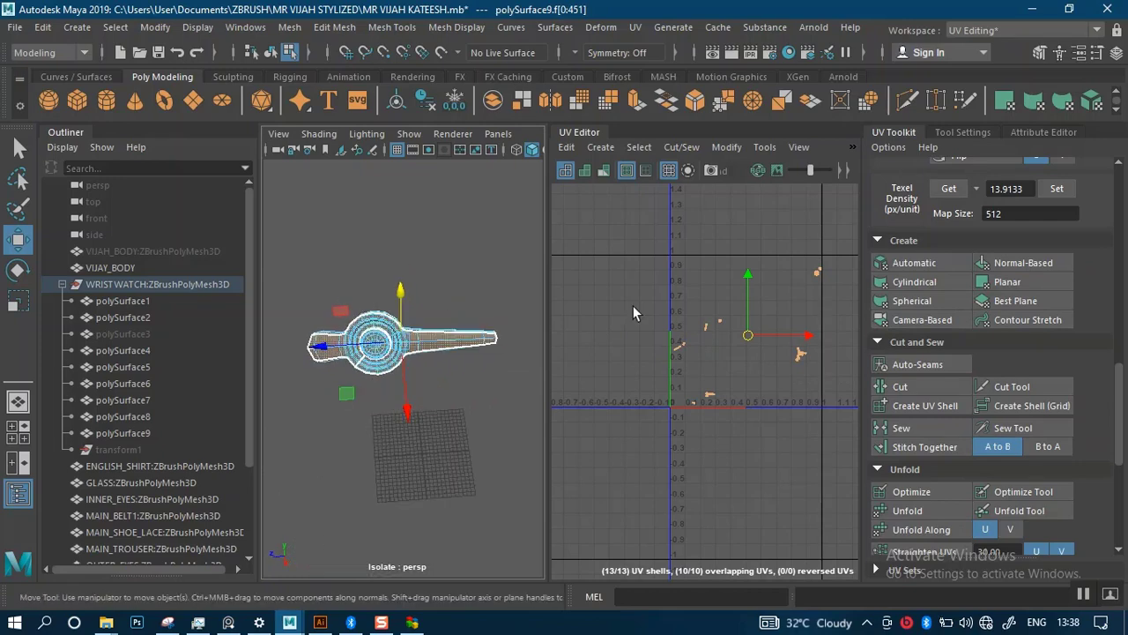
pyautogui.click(930, 319)
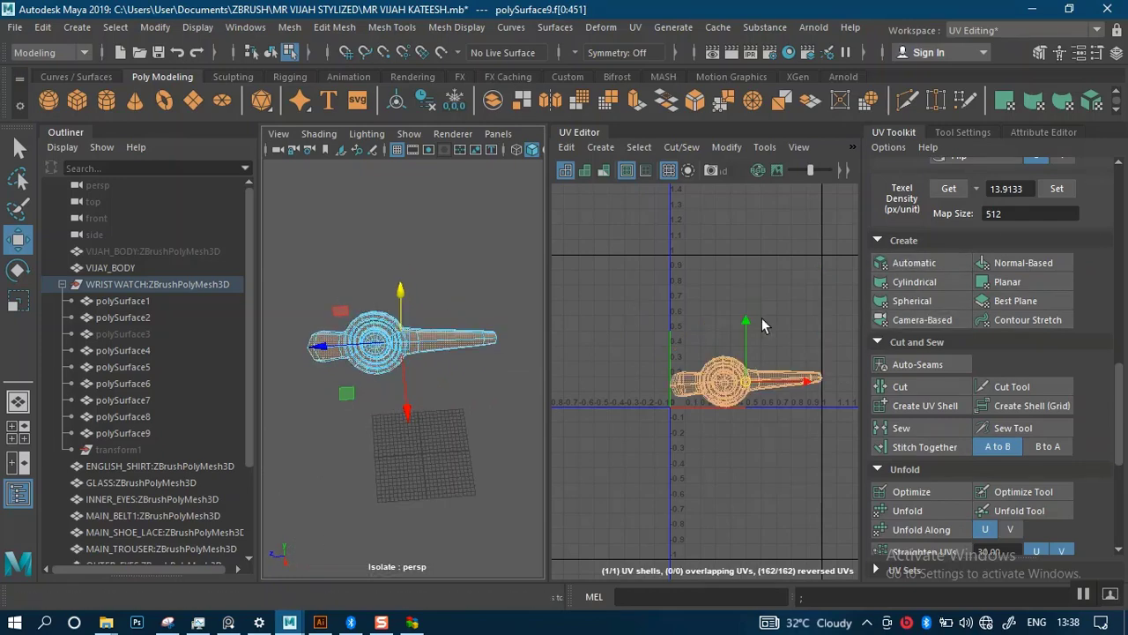
pyautogui.click(475, 324)
# Select the edge loop that runs along the outer side wall of the watch hand
pyautogui.keyDown('alt'); pyautogui.moveTo(475, 325); pyautogui.dragTo(464, 279); pyautogui.keyUp('alt')
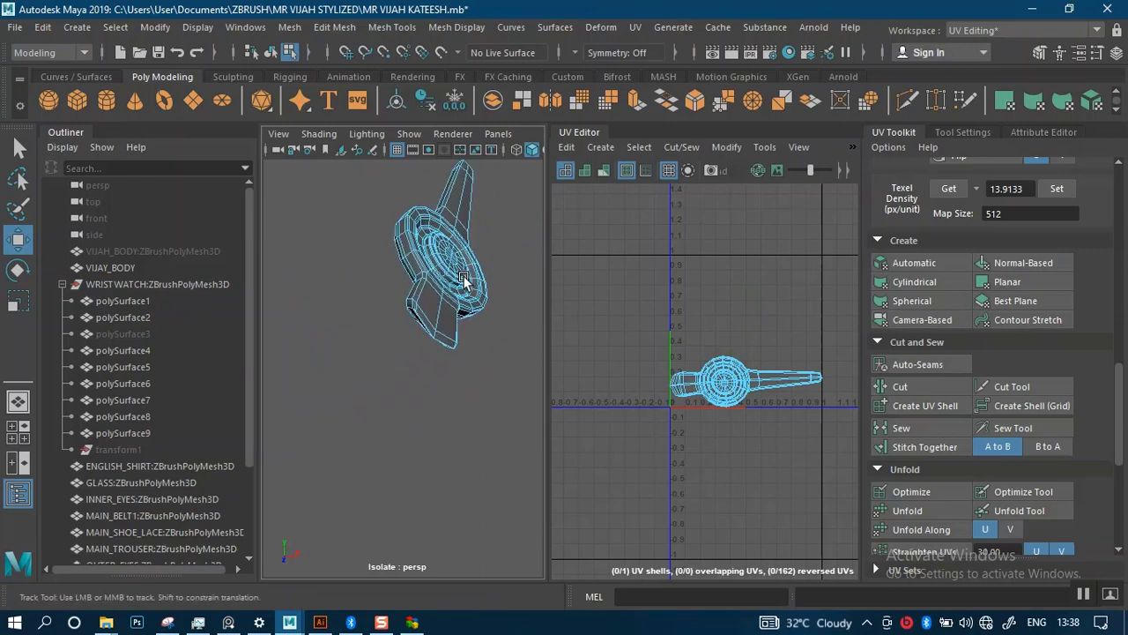
pyautogui.keyDown('alt'); pyautogui.moveTo(465, 280); pyautogui.dragTo(433, 393, button='middle'); pyautogui.keyUp('alt')
pyautogui.scroll(5, 433, 393)
pyautogui.keyDown('alt'); pyautogui.moveTo(432, 393); pyautogui.dragTo(408, 416); pyautogui.keyUp('alt')
pyautogui.keyDown('alt'); pyautogui.moveTo(409, 416); pyautogui.dragTo(398, 353, button='middle'); pyautogui.keyUp('alt')
pyautogui.keyDown('alt'); pyautogui.moveTo(398, 352); pyautogui.dragTo(446, 325); pyautogui.keyUp('alt')
pyautogui.keyDown('alt'); pyautogui.moveTo(446, 325); pyautogui.dragTo(435, 315, button='middle'); pyautogui.keyUp('alt')
pyautogui.scroll(2, 433, 317)
pyautogui.moveTo(431, 317)
pyautogui.keyDown('alt'); pyautogui.mouseDown()
pyautogui.moveTo(409, 339)
pyautogui.moveTo(418, 312)
pyautogui.moveTo(436, 317)
pyautogui.mouseUp(); pyautogui.keyUp('alt')
pyautogui.scroll(2, 435, 318)
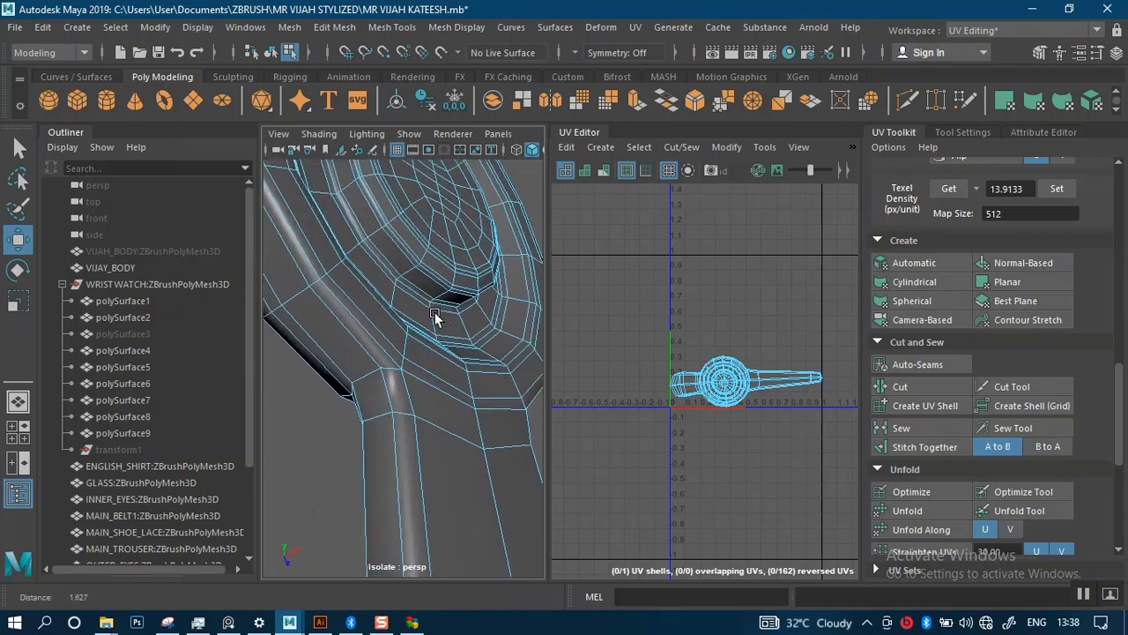
pyautogui.moveTo(385, 163); pyautogui.dragTo(389, 124, button='right')
pyautogui.click(385, 381)
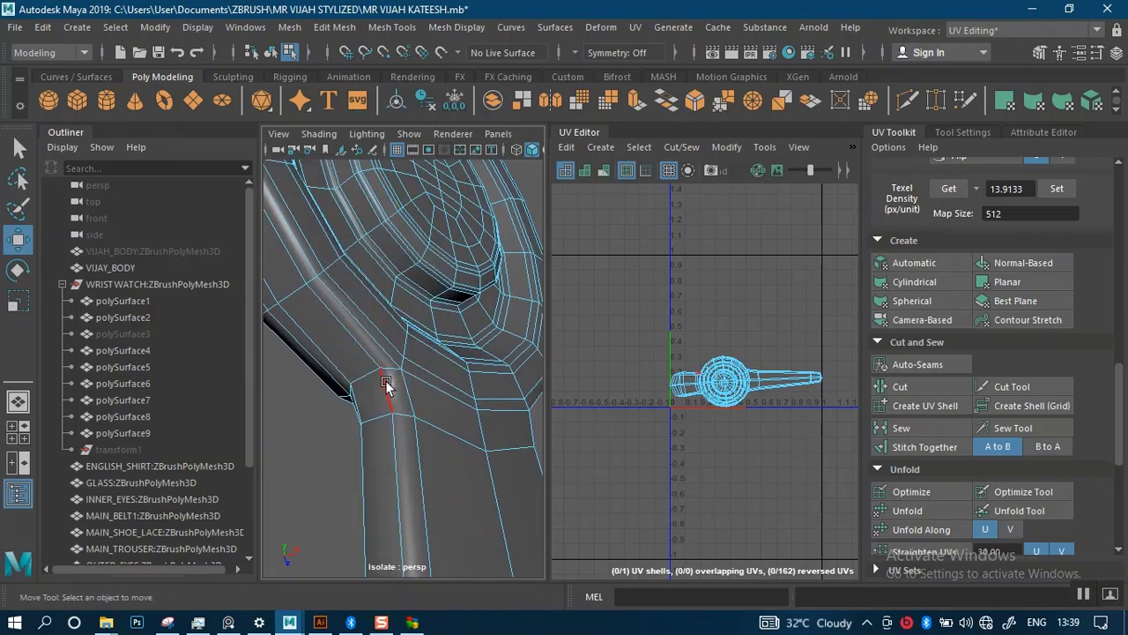
pyautogui.doubleClick(386, 382)
# Add the circular edge loop around the hub's raised center to the edge selection
pyautogui.scroll(-8, 408, 395)
pyautogui.keyDown('alt'); pyautogui.moveTo(358, 312); pyautogui.dragTo(415, 330); pyautogui.keyUp('alt')
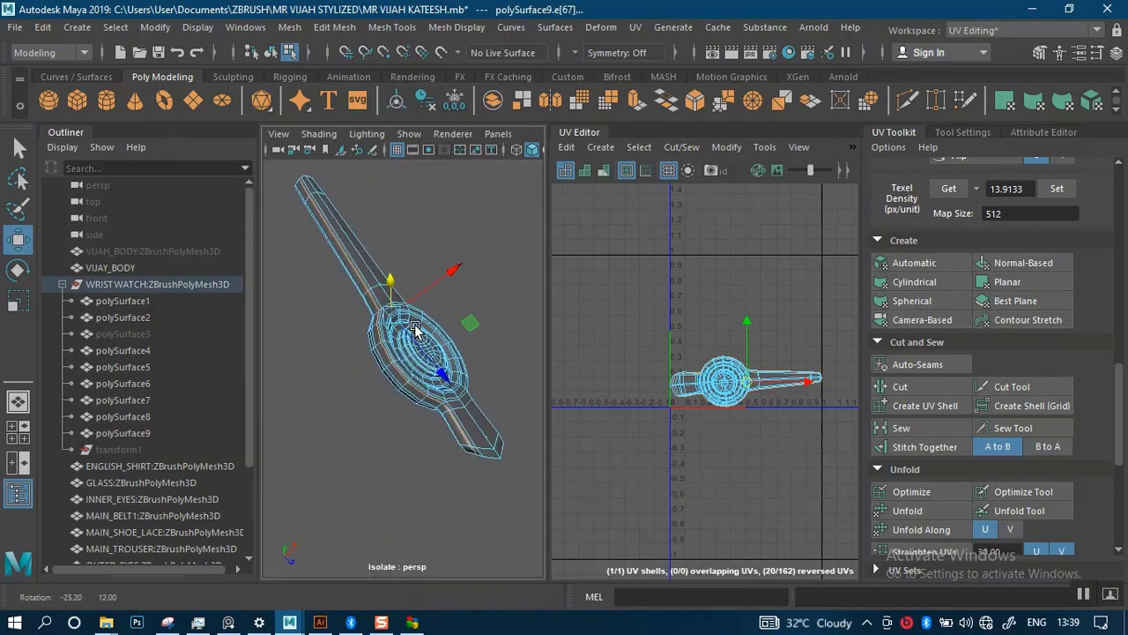
pyautogui.keyDown('alt'); pyautogui.moveTo(390, 254); pyautogui.dragTo(412, 339, button='middle'); pyautogui.keyUp('alt')
pyautogui.scroll(6, 413, 339)
pyautogui.keyDown('alt'); pyautogui.moveTo(359, 341); pyautogui.dragTo(581, 308); pyautogui.keyUp('alt')
pyautogui.scroll(10, 385, 320)
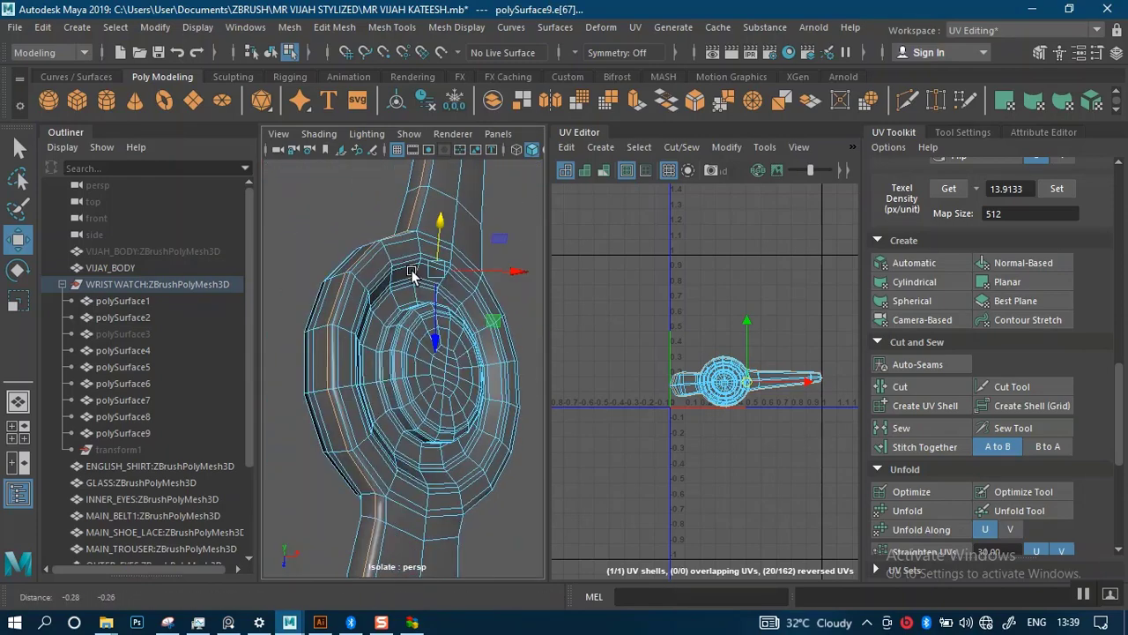
pyautogui.scroll(3, 432, 305)
pyautogui.scroll(-7, 456, 324)
pyautogui.keyDown('alt'); pyautogui.moveTo(410, 308); pyautogui.dragTo(373, 305); pyautogui.keyUp('alt')
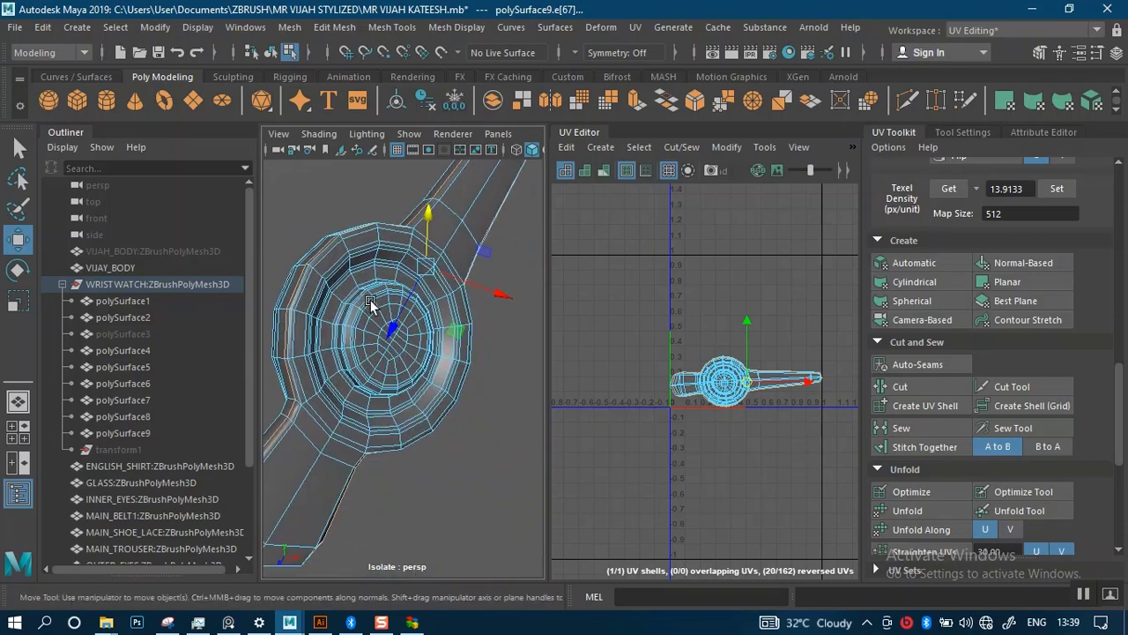
pyautogui.scroll(7, 403, 344)
pyautogui.keyDown('alt'); pyautogui.moveTo(404, 342); pyautogui.dragTo(375, 301); pyautogui.keyUp('alt')
pyautogui.scroll(5, 432, 327)
pyautogui.click(350, 304)
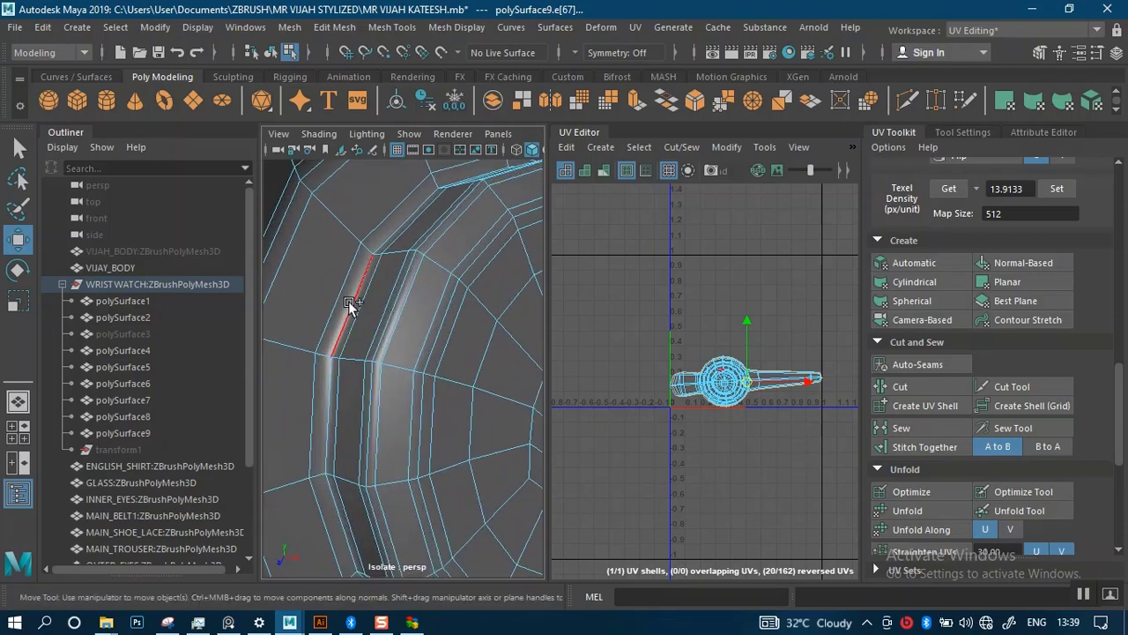
# Check the selected edge loops around the hand and cut the UVs along them
pyautogui.scroll(-6, 401, 357)
pyautogui.keyDown('alt'); pyautogui.moveTo(397, 355); pyautogui.dragTo(343, 257); pyautogui.keyUp('alt')
pyautogui.keyDown('alt'); pyautogui.moveTo(344, 257); pyautogui.dragTo(369, 379, button='middle'); pyautogui.keyUp('alt')
pyautogui.keyDown('alt'); pyautogui.moveTo(365, 339); pyautogui.dragTo(375, 394, button='right'); pyautogui.keyUp('alt')
pyautogui.keyDown('alt'); pyautogui.moveTo(375, 396); pyautogui.dragTo(492, 347); pyautogui.keyUp('alt')
pyautogui.click(925, 401)
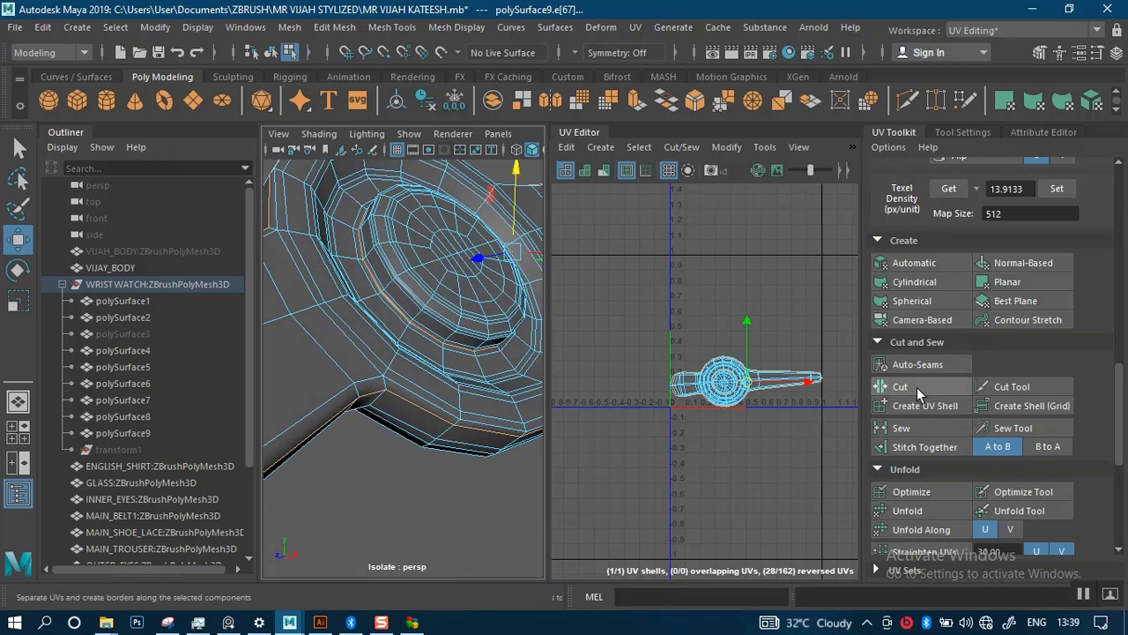
# Select all UV shells of the watch hand, unfold them and apply Orient Shells
pyautogui.moveTo(715, 262); pyautogui.dragTo(660, 241, button='right')
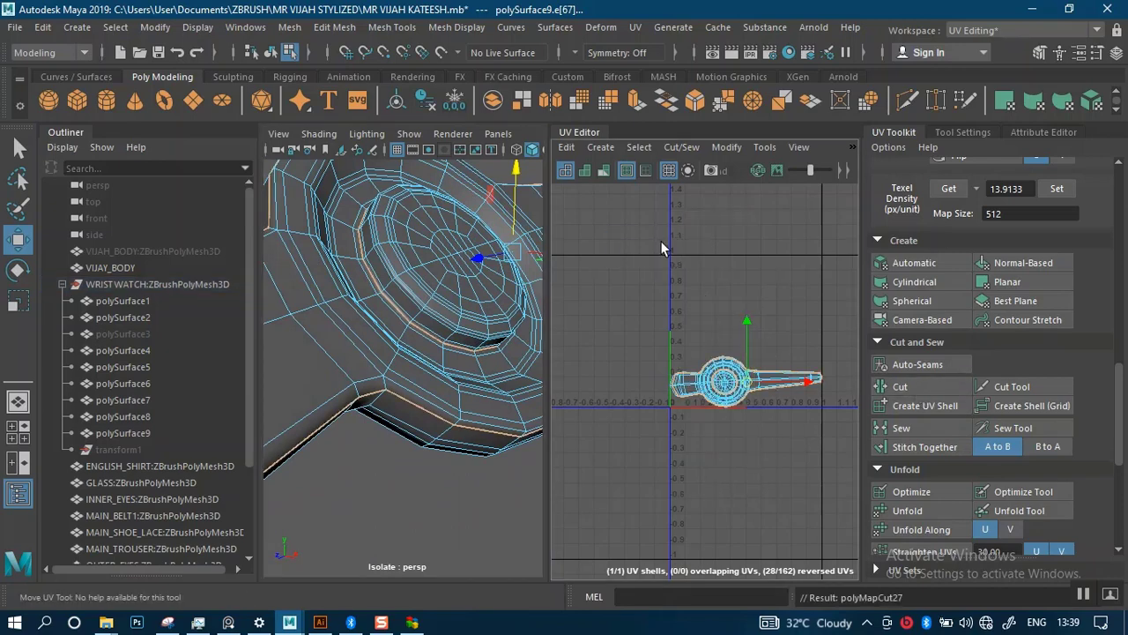
pyautogui.moveTo(695, 348); pyautogui.dragTo(777, 465)
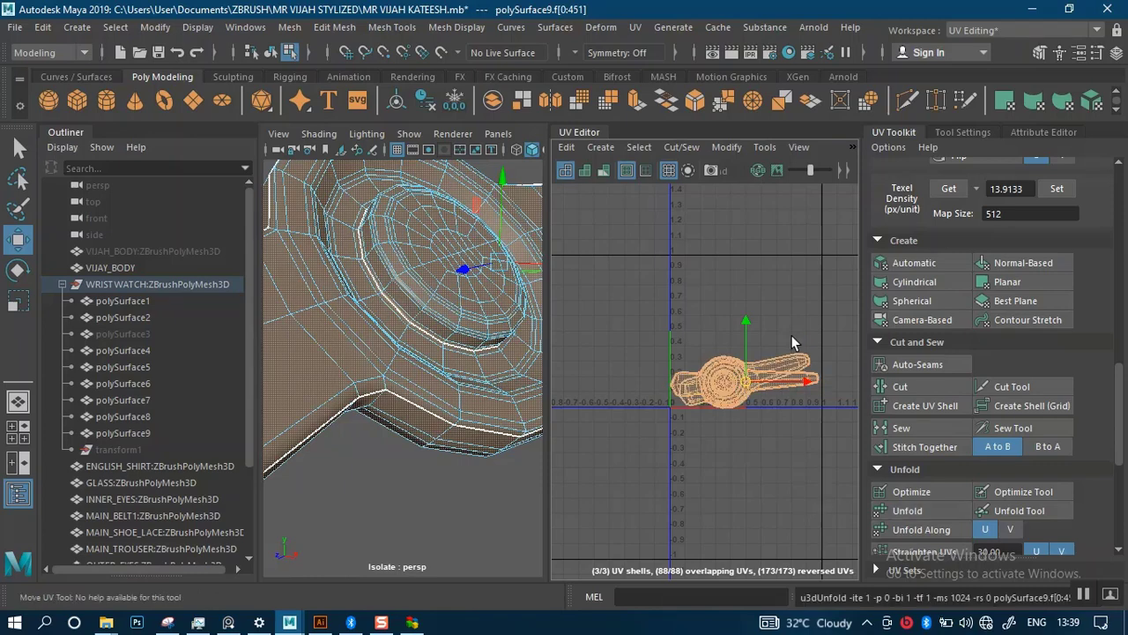
pyautogui.scroll(-8, 904, 522)
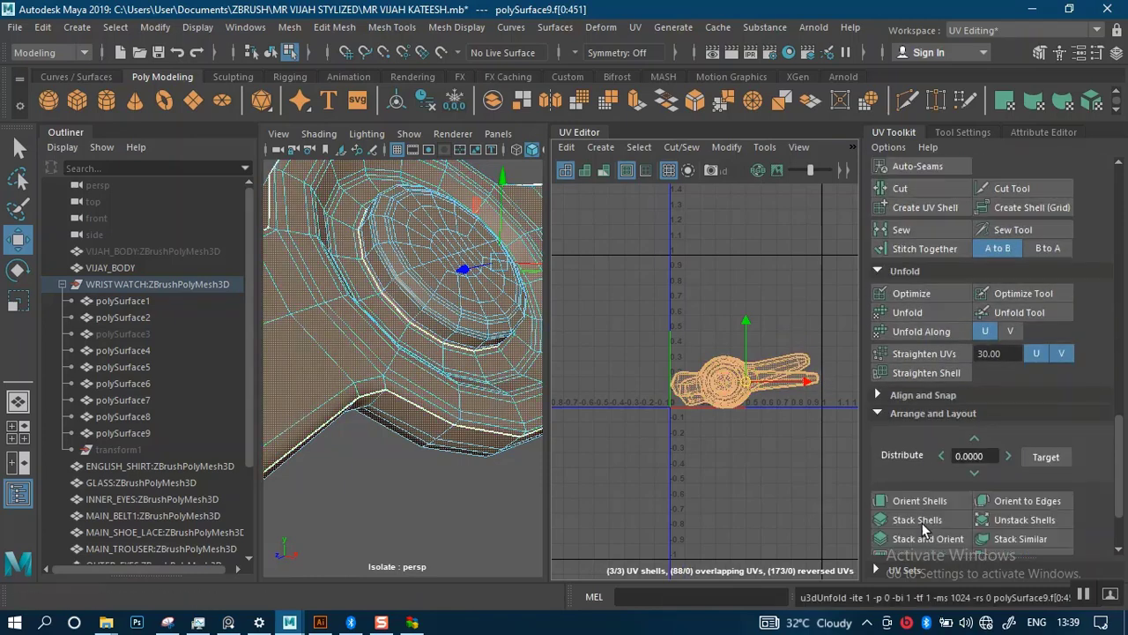
pyautogui.click(928, 452)
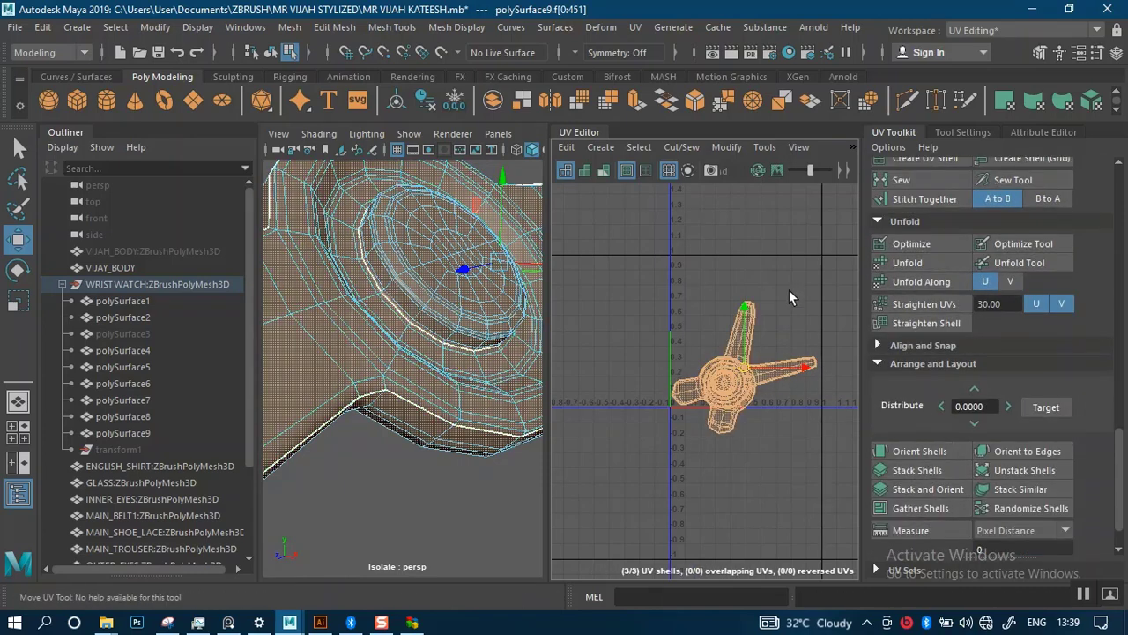
# Rotate the sideways watch hand shell roughly upright and apply Orient Shells to it
pyautogui.click(789, 290)
pyautogui.click(802, 366)
pyautogui.press('e')
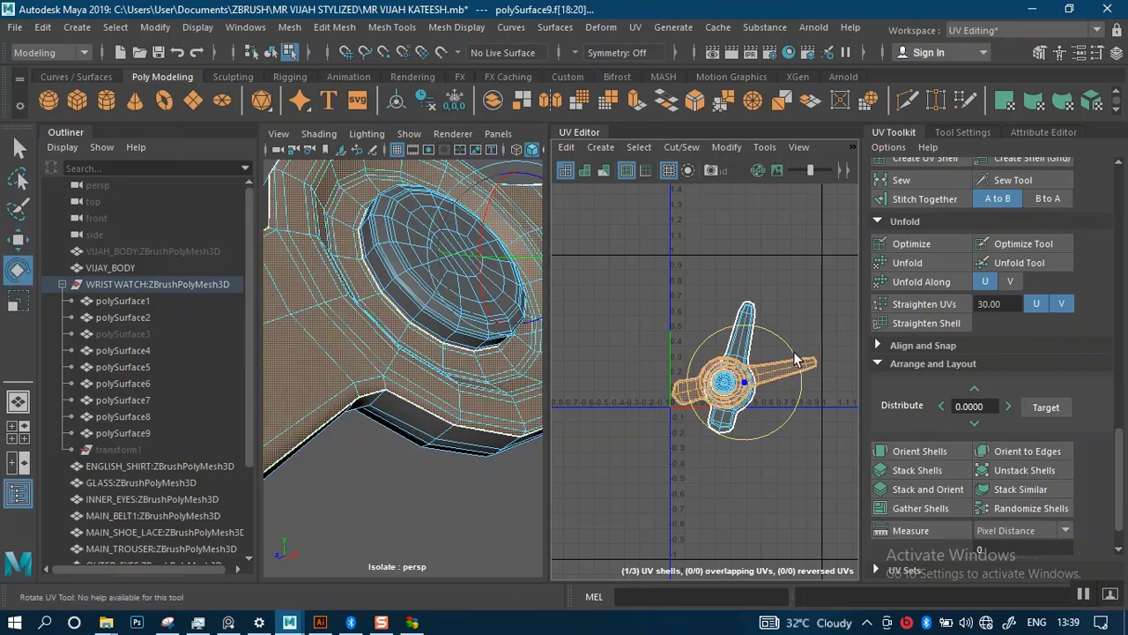
pyautogui.moveTo(795, 360); pyautogui.dragTo(727, 319)
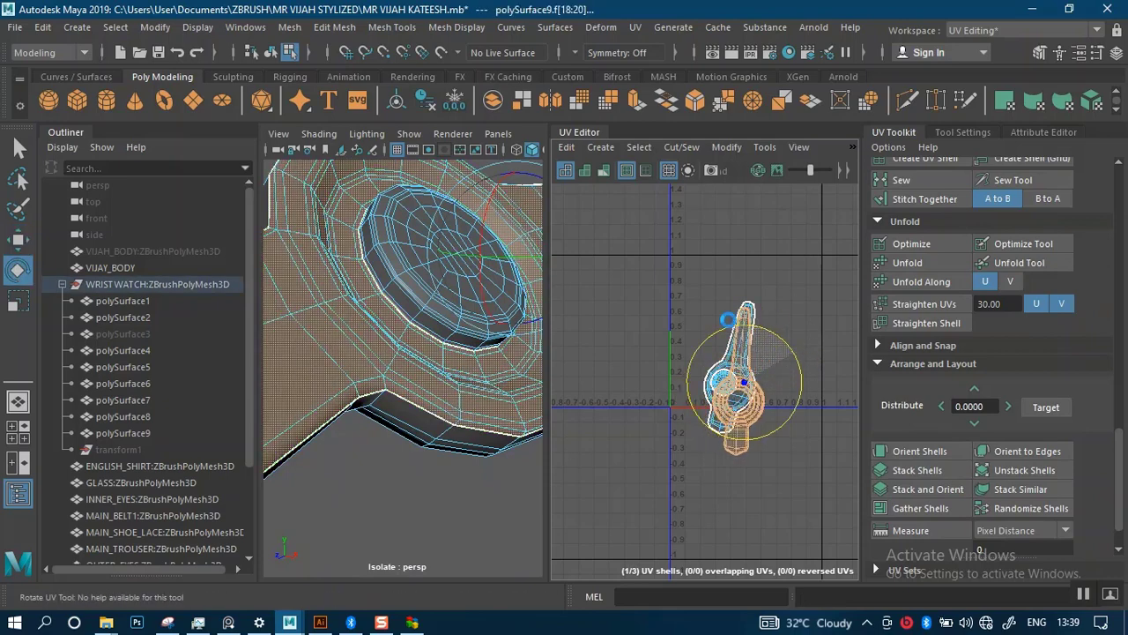
pyautogui.click(908, 451)
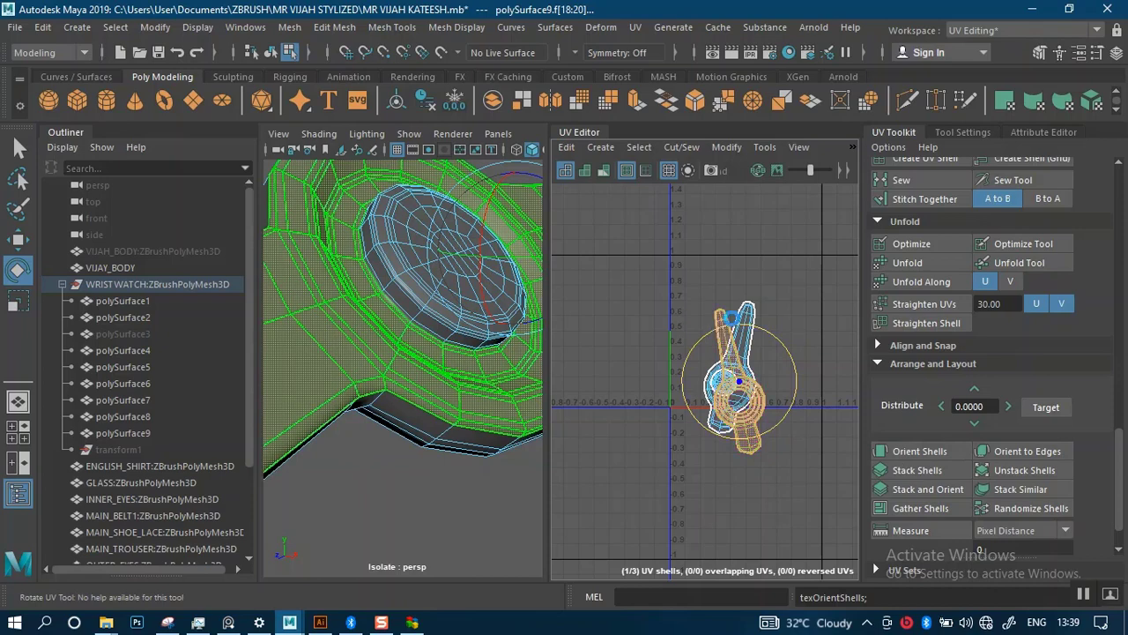
# Select all three UV shells of the watch hand and lay them out inside the 0–1 tile
pyautogui.scroll(3, 776, 296)
pyautogui.moveTo(669, 355); pyautogui.dragTo(768, 568)
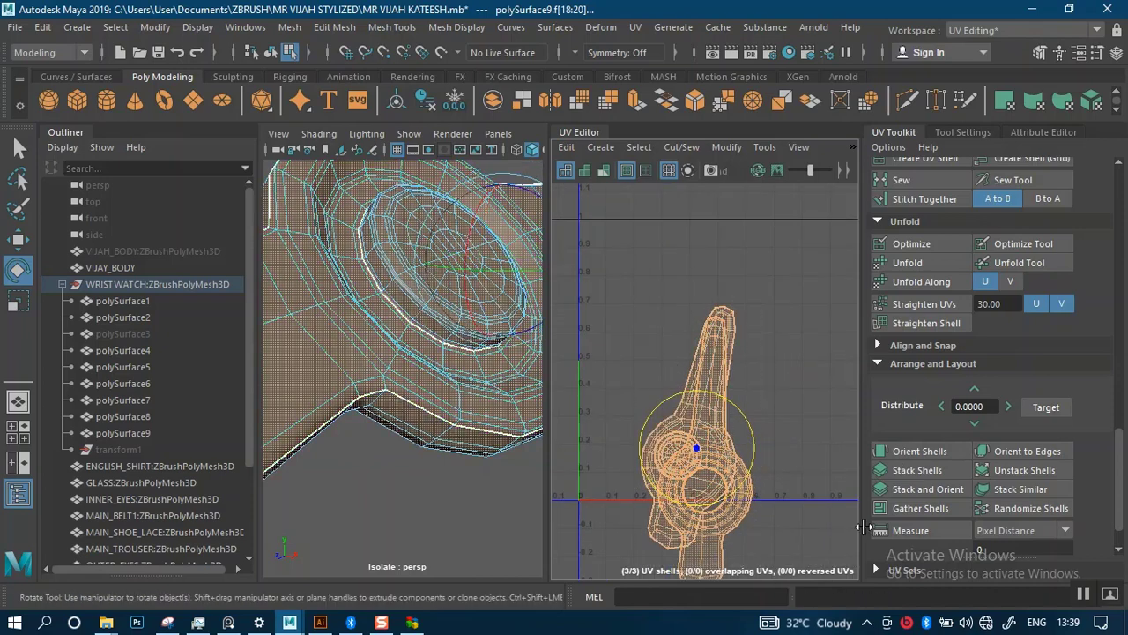
pyautogui.scroll(-1, 945, 509)
pyautogui.click(943, 520)
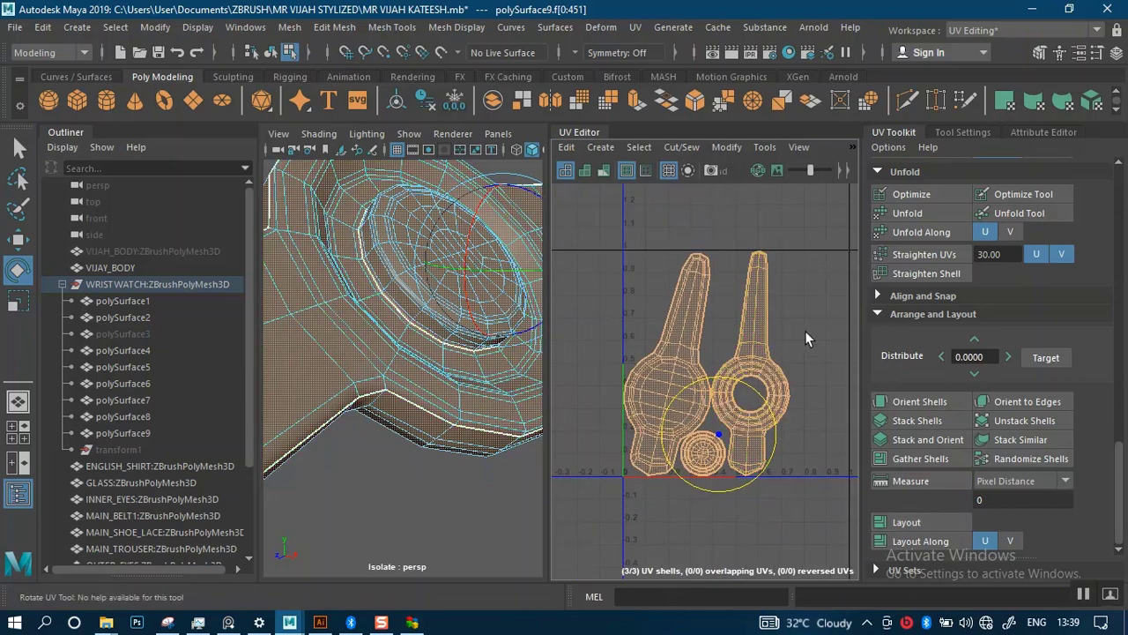
# Rotate the larger watch hand shell upright and lay out all three UV shells again inside the 0–1 tile
pyautogui.click(681, 283)
pyautogui.moveTo(647, 252); pyautogui.dragTo(708, 282)
pyautogui.moveTo(708, 326); pyautogui.dragTo(743, 312)
pyautogui.click(749, 315)
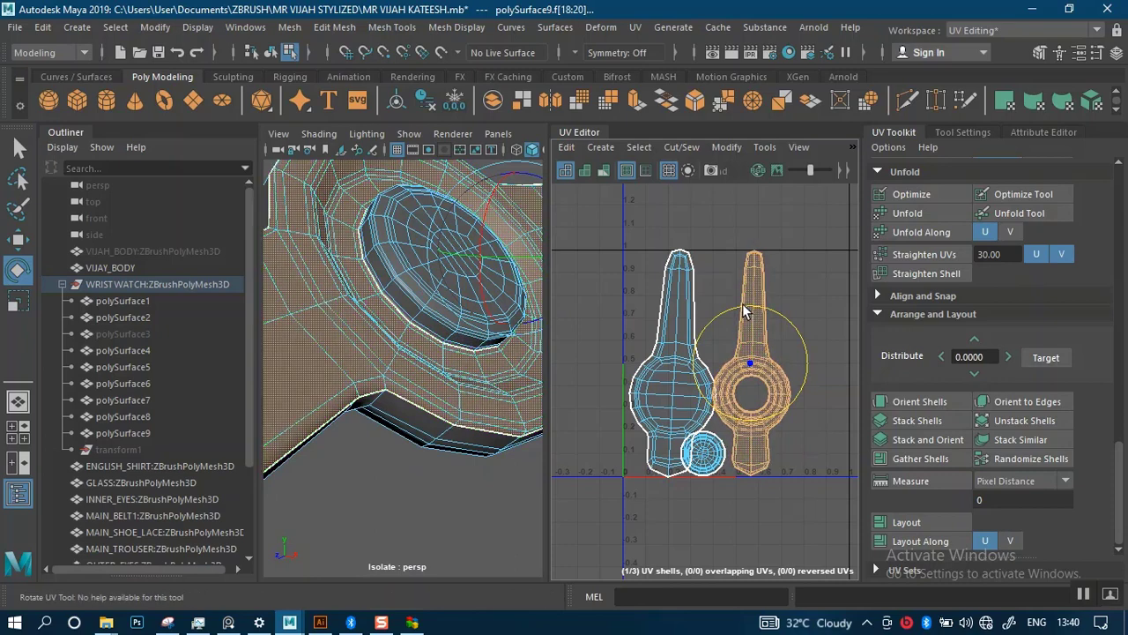
pyautogui.moveTo(619, 253); pyautogui.dragTo(807, 493)
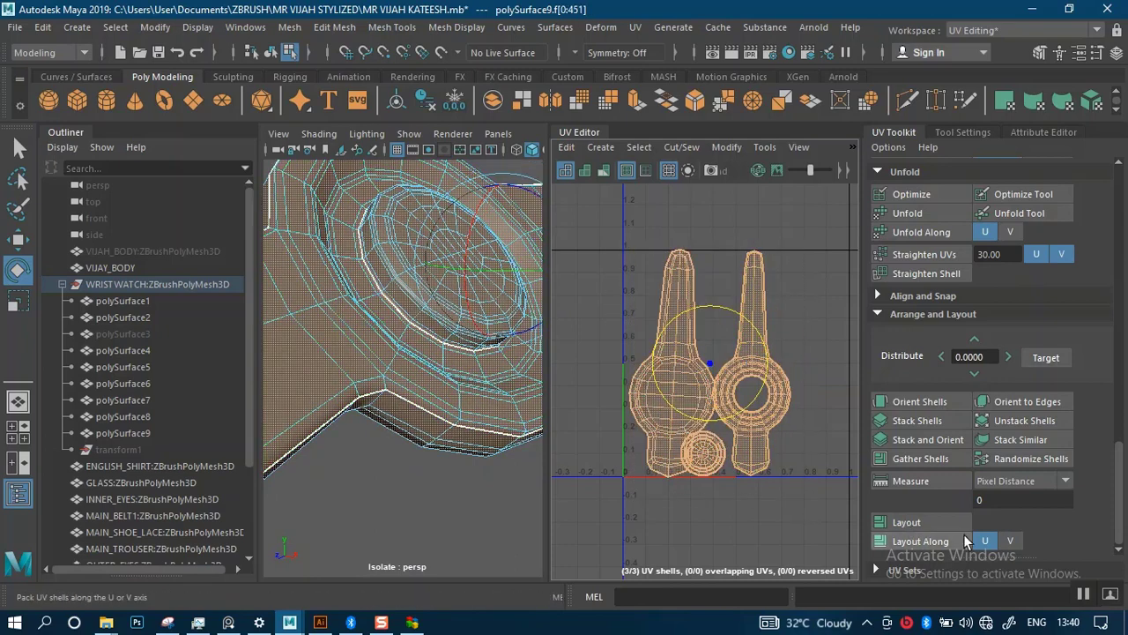
pyautogui.click(947, 523)
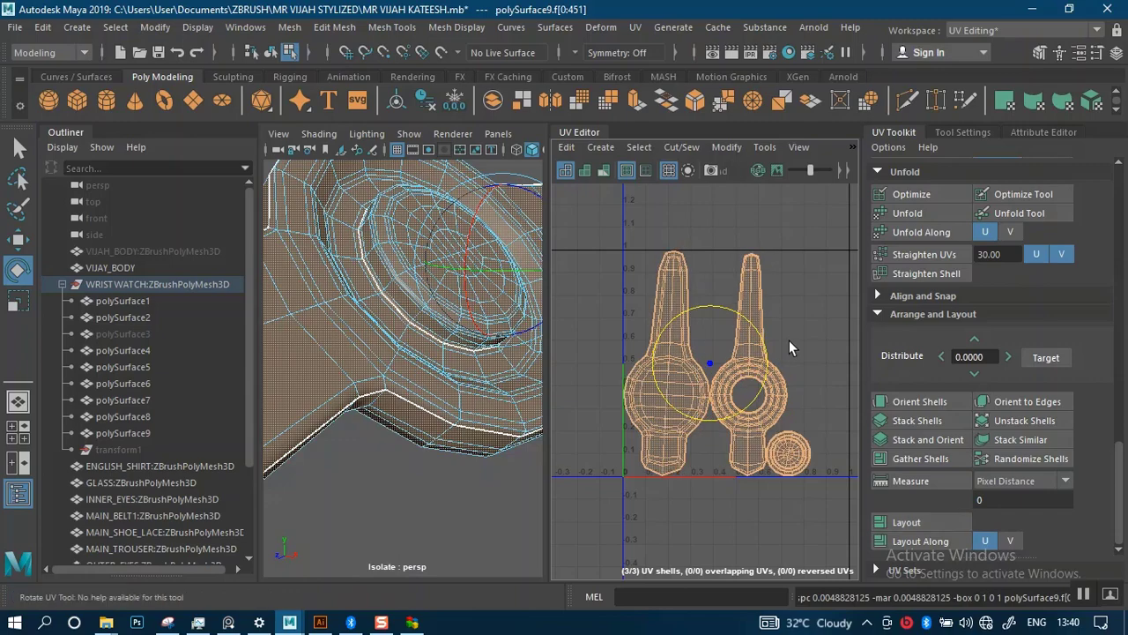
# Check the watch hand and its UV shells with the UV distortion display, switching it back off
pyautogui.click(603, 170)
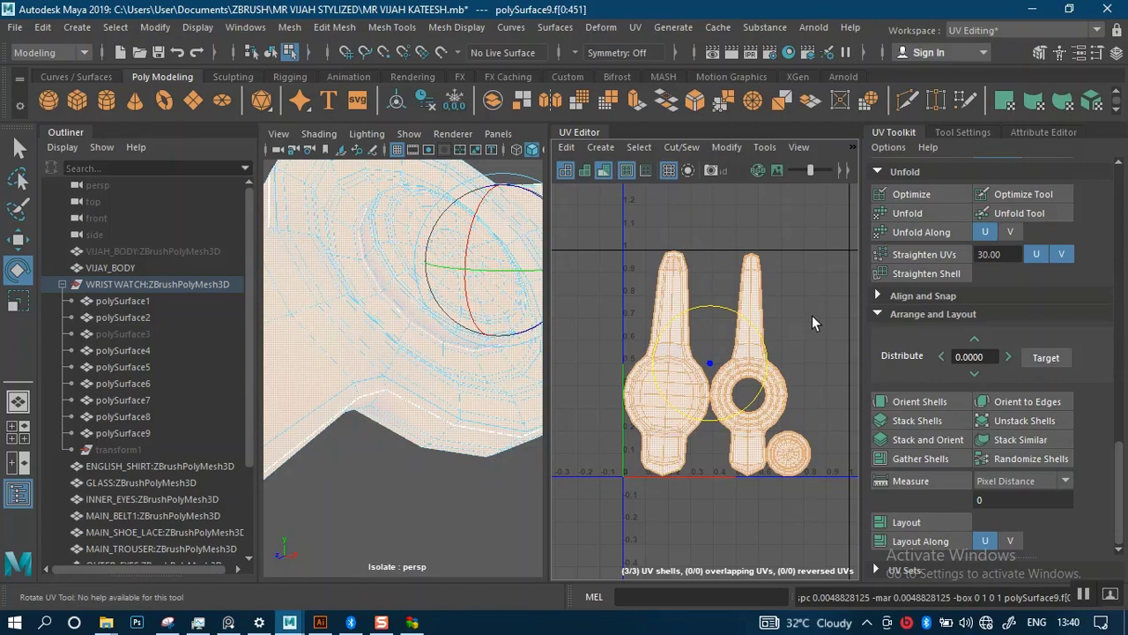
pyautogui.scroll(-1, 374, 464)
pyautogui.scroll(-3, 373, 463)
pyautogui.keyDown('alt'); pyautogui.moveTo(375, 462); pyautogui.dragTo(407, 456); pyautogui.keyUp('alt')
pyautogui.scroll(3, 406, 457)
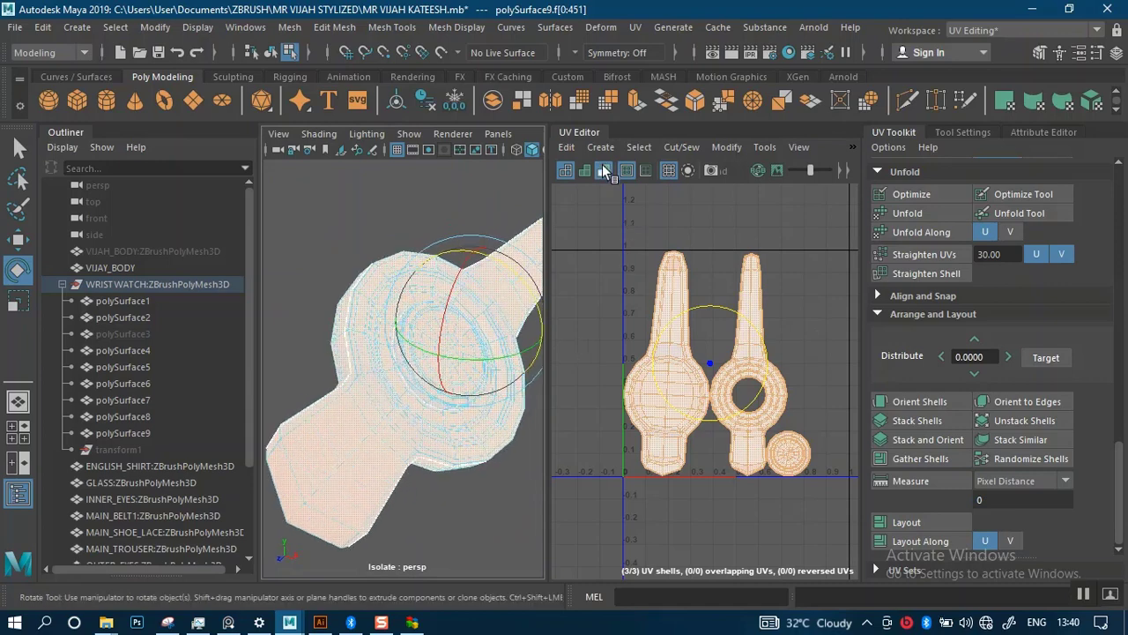
pyautogui.click(603, 170)
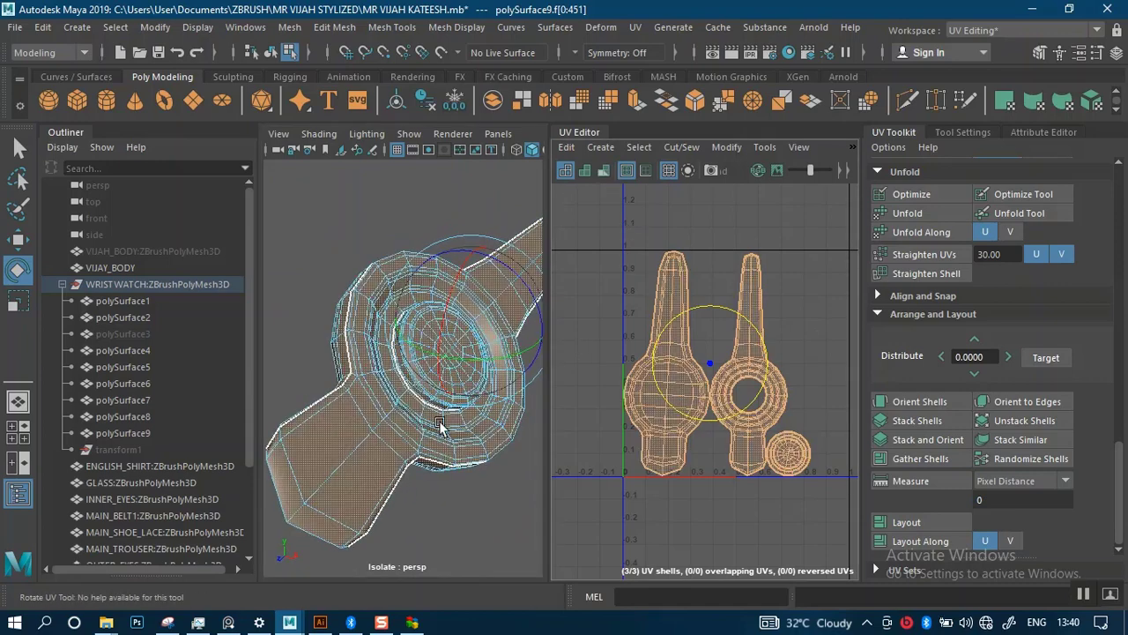
# Check the hand's UVs with the Checker Map texture, switching it back off
pyautogui.click(852, 148)
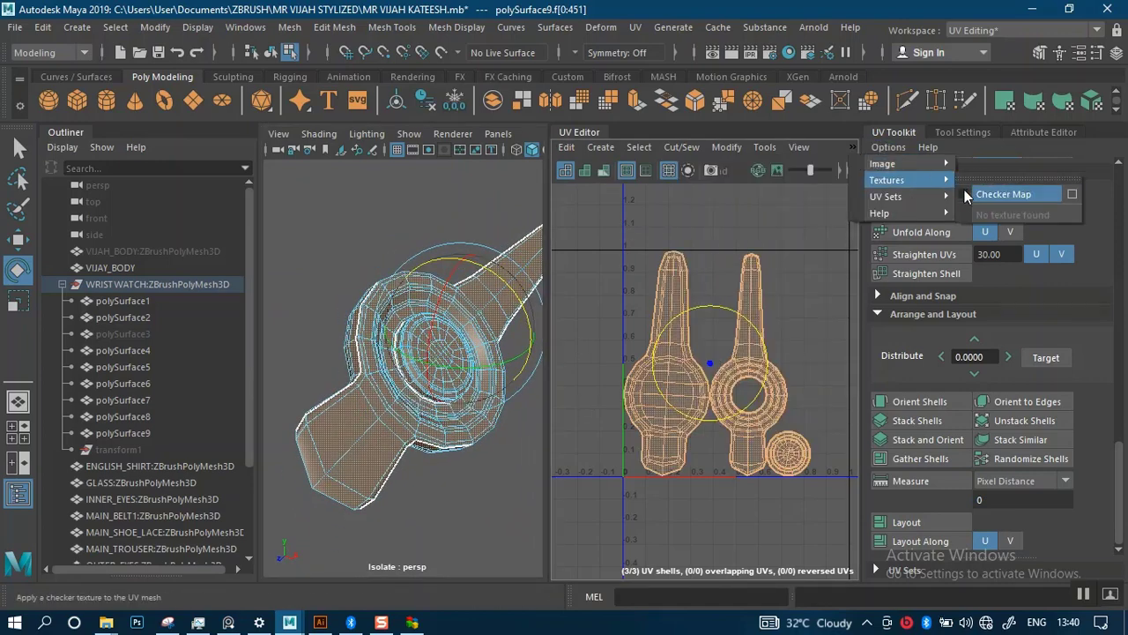
pyautogui.click(964, 192)
pyautogui.scroll(3, 470, 446)
pyautogui.keyDown('alt'); pyautogui.moveTo(470, 446); pyautogui.dragTo(579, 398); pyautogui.keyUp('alt')
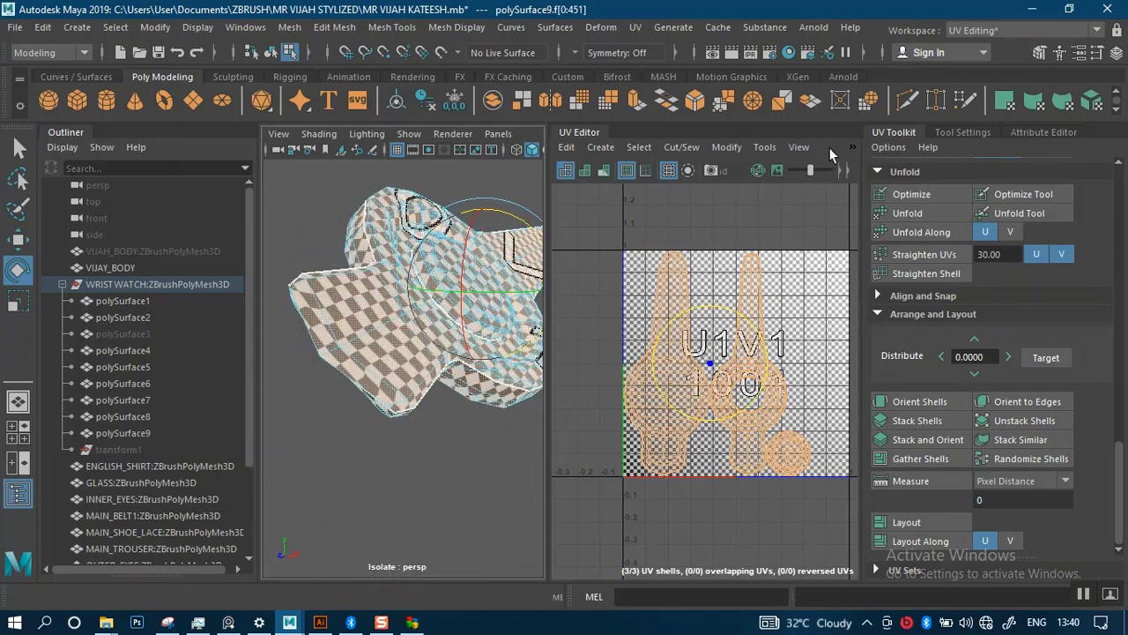
pyautogui.click(852, 148)
pyautogui.moveTo(917, 180)
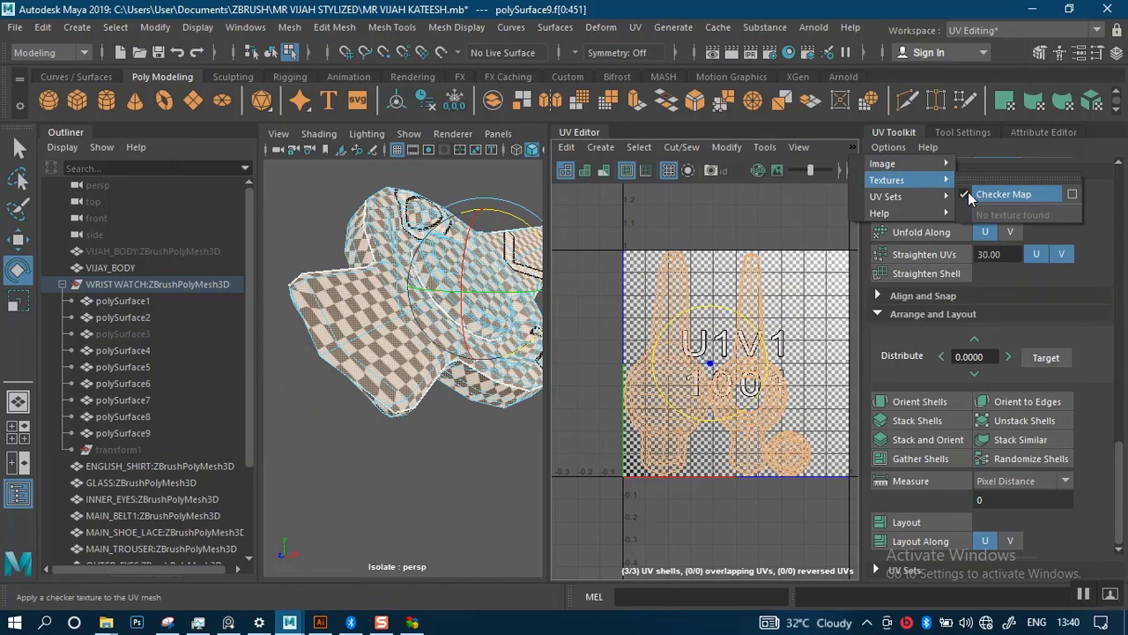
pyautogui.click(967, 194)
pyautogui.keyDown('alt'); pyautogui.moveTo(415, 371); pyautogui.dragTo(375, 251); pyautogui.keyUp('alt')
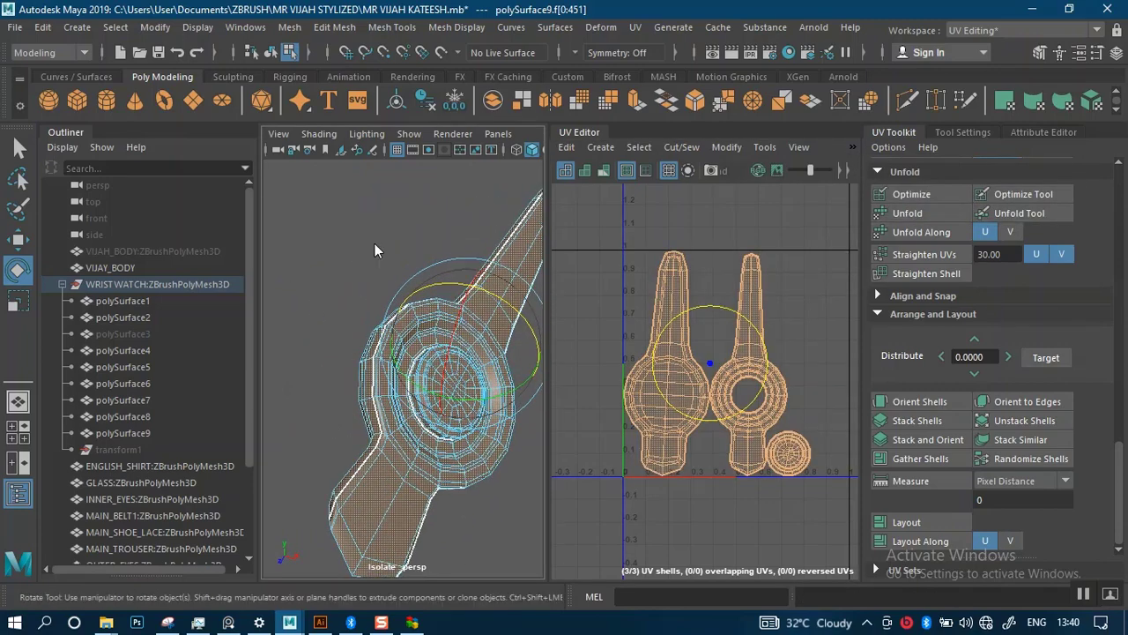
# Return to object mode and isolate the other watch hand lying beneath the finished one
pyautogui.moveTo(375, 251); pyautogui.dragTo(450, 145, button='right')
pyautogui.click(415, 196)
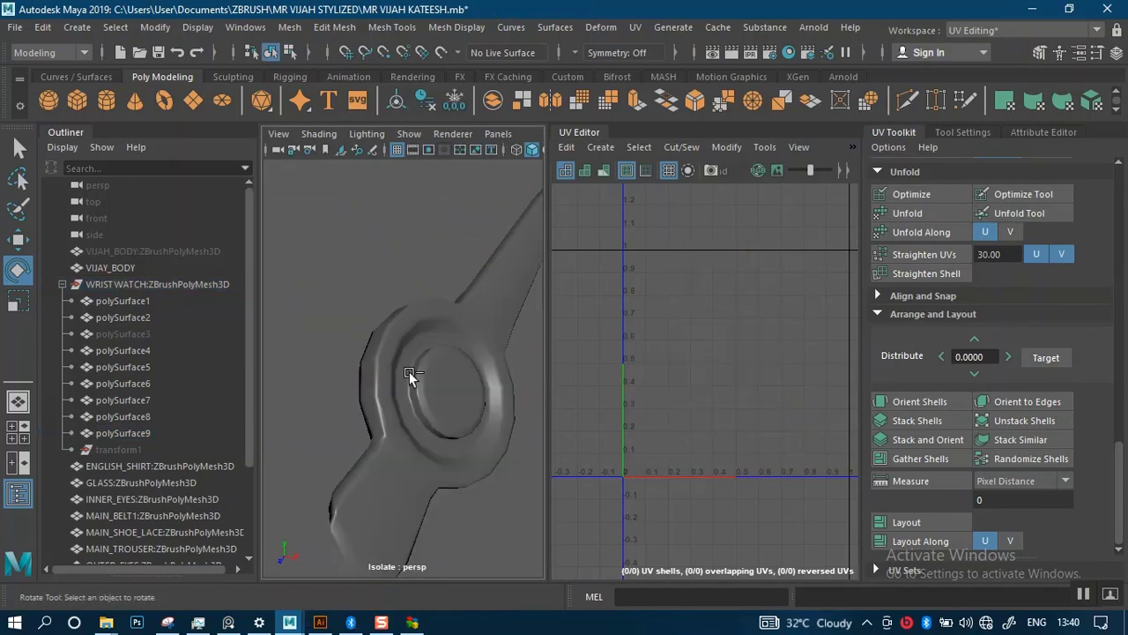
pyautogui.keyDown('alt'); pyautogui.moveTo(409, 371); pyautogui.dragTo(395, 377); pyautogui.keyUp('alt')
pyautogui.click(357, 317)
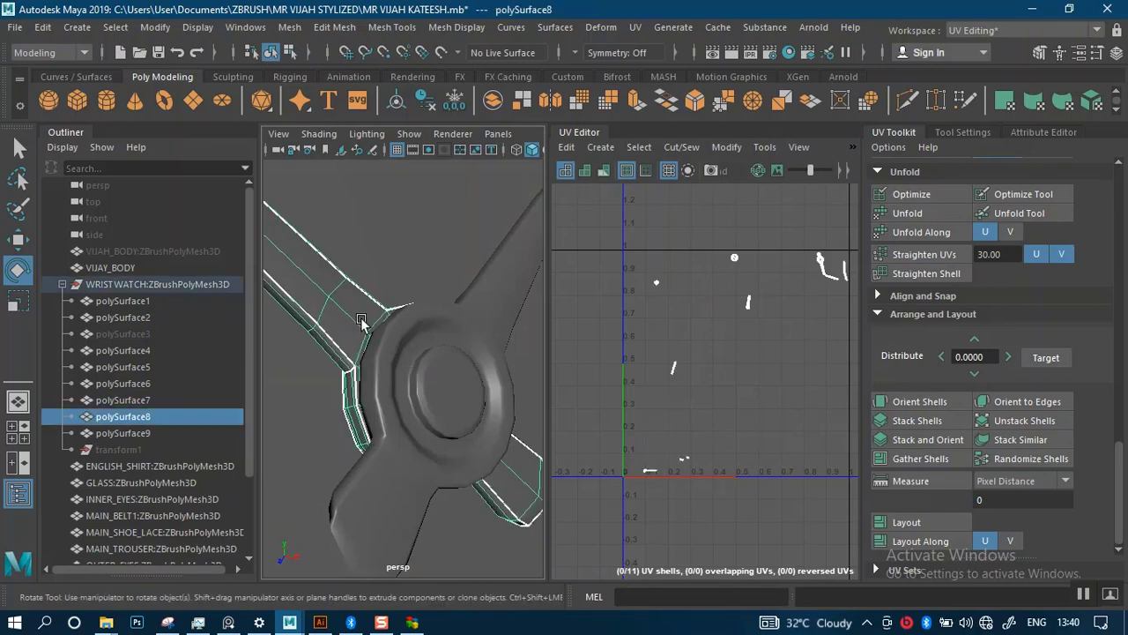
pyautogui.hotkey('ctrl', '1')
pyautogui.keyDown('alt'); pyautogui.moveTo(398, 444); pyautogui.dragTo(344, 331, button='right'); pyautogui.keyUp('alt')
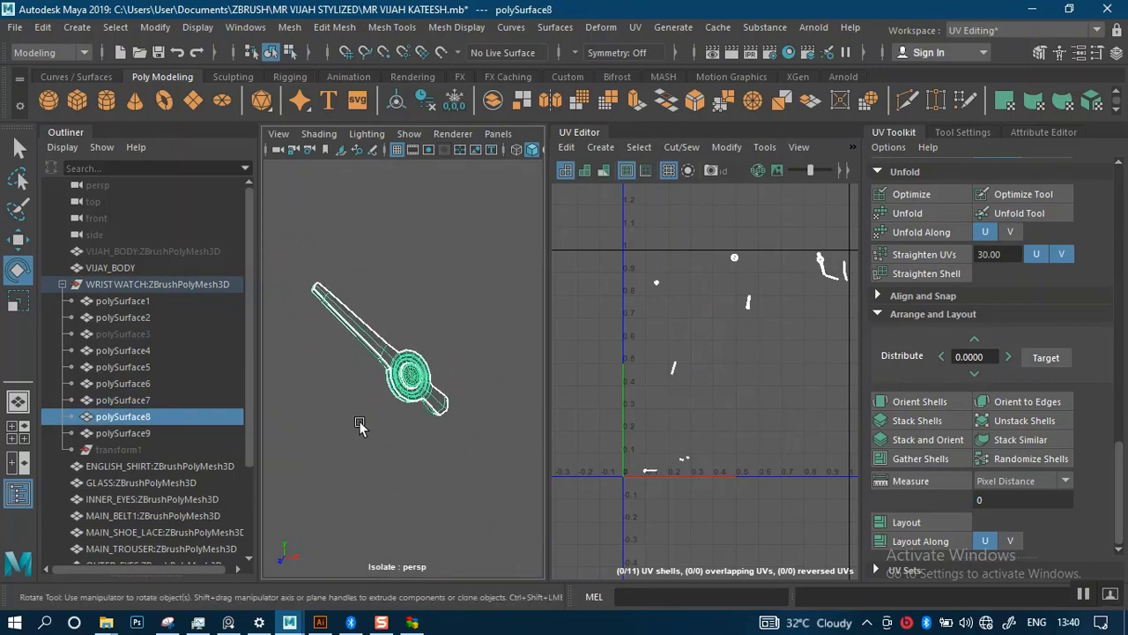
pyautogui.keyDown('alt'); pyautogui.moveTo(359, 419); pyautogui.dragTo(458, 404); pyautogui.keyUp('alt')
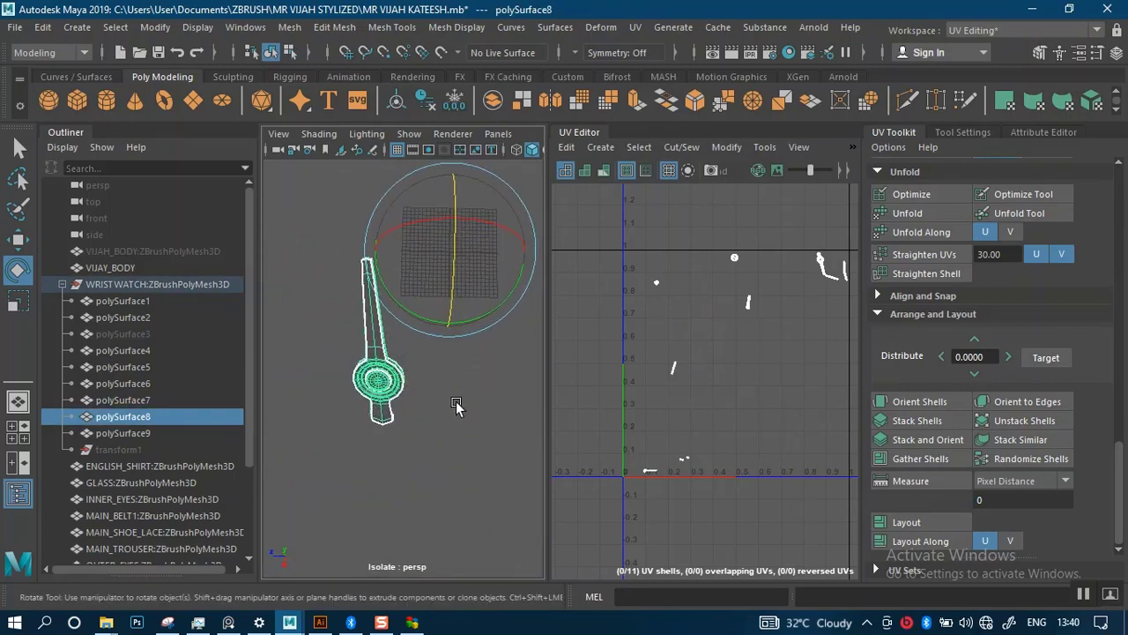
# Select the WRISTWATCH group and center its pivot
pyautogui.click(458, 405)
pyautogui.click(382, 376)
pyautogui.click(119, 283)
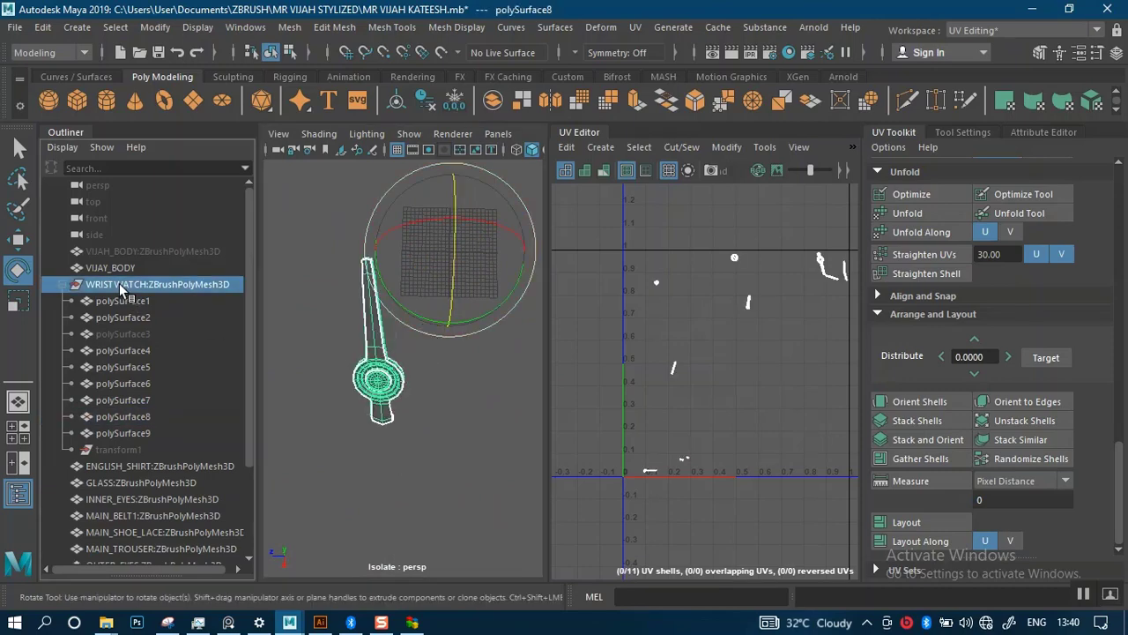
pyautogui.click(394, 100)
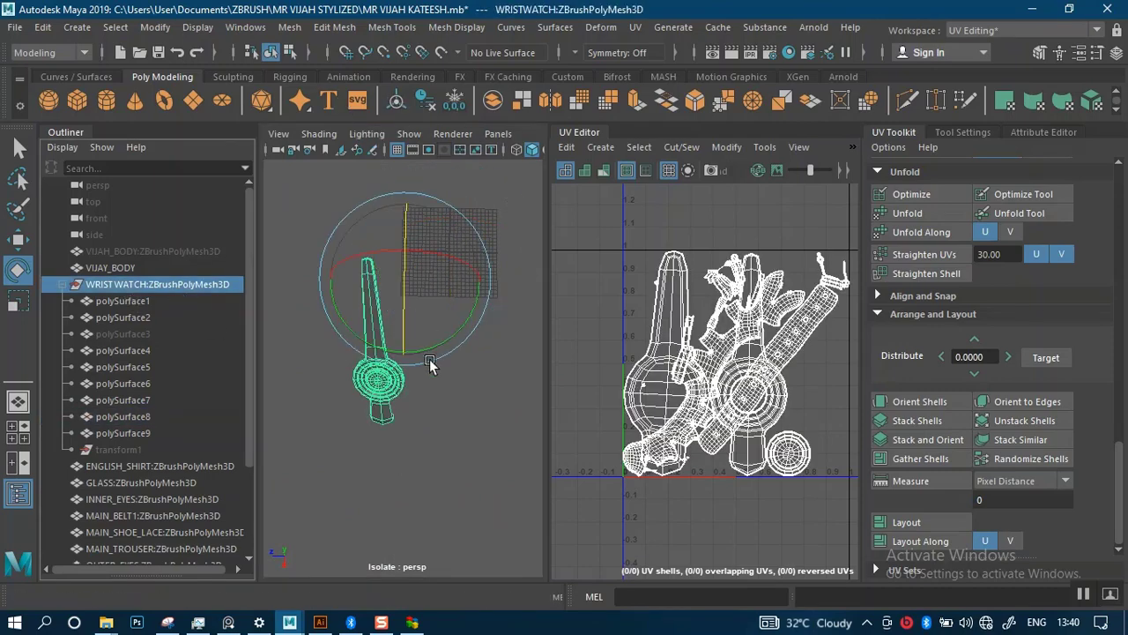
# Select all faces of the isolated hand and apply a Camera-Based UV projection with the hand upright and facing the view
pyautogui.keyDown('alt'); pyautogui.moveTo(465, 379); pyautogui.dragTo(419, 297); pyautogui.keyUp('alt')
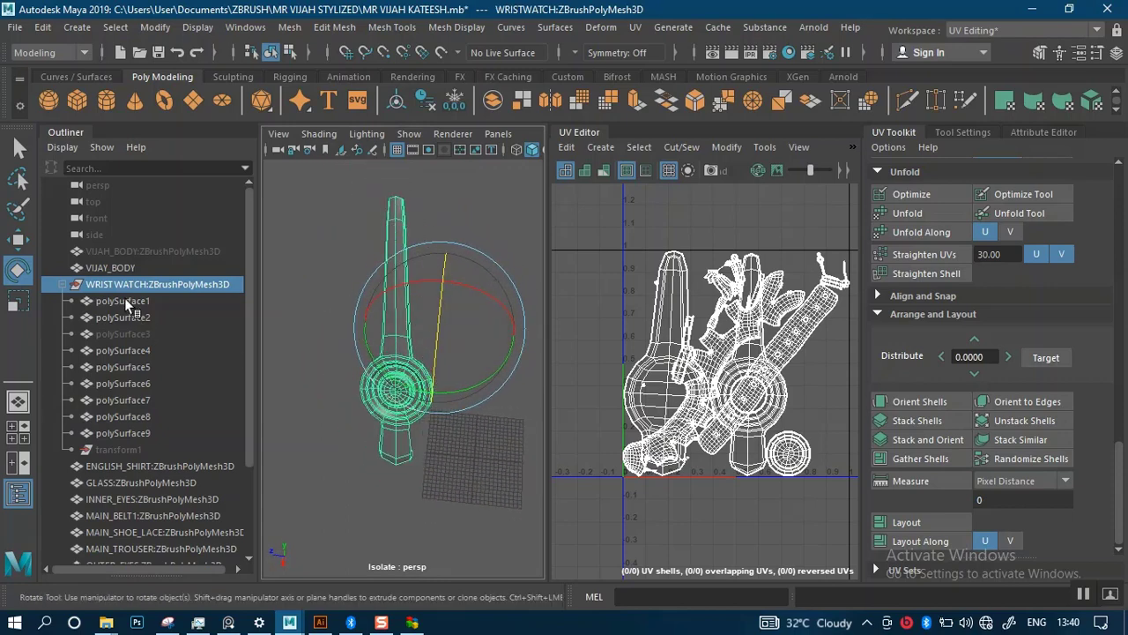
pyautogui.click(392, 229)
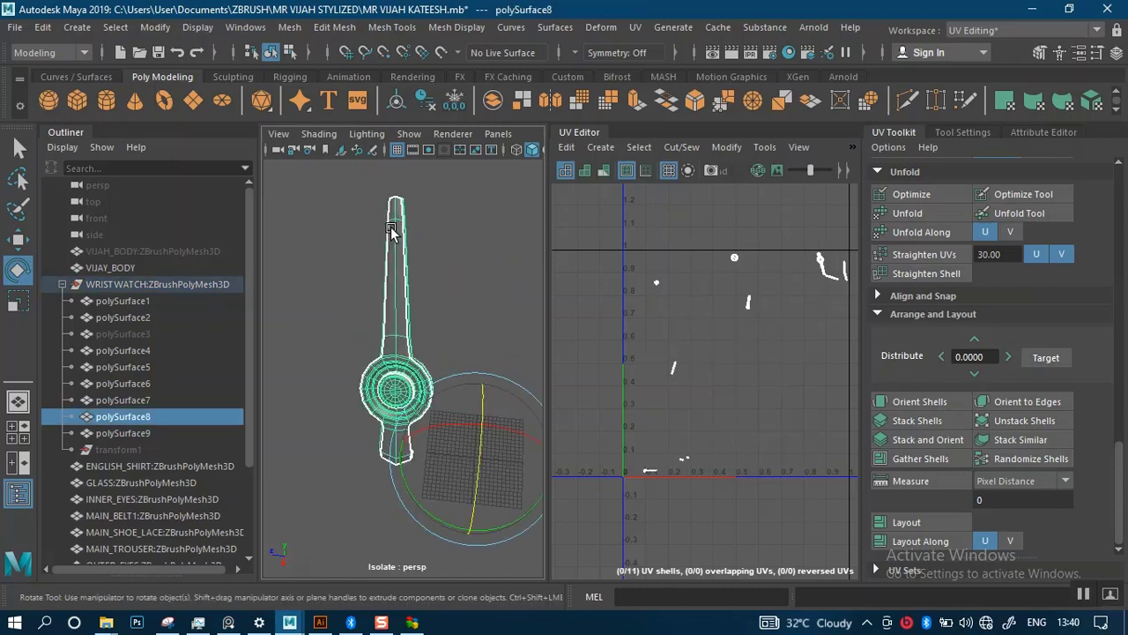
pyautogui.moveTo(403, 312); pyautogui.dragTo(405, 202, button='right')
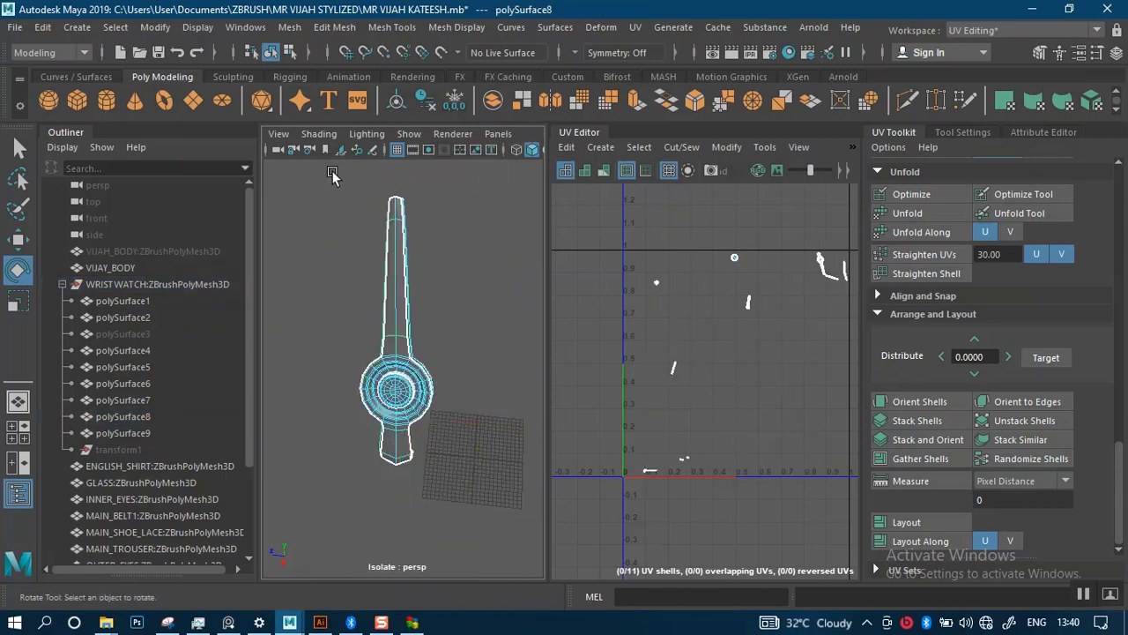
pyautogui.moveTo(330, 172); pyautogui.dragTo(472, 526)
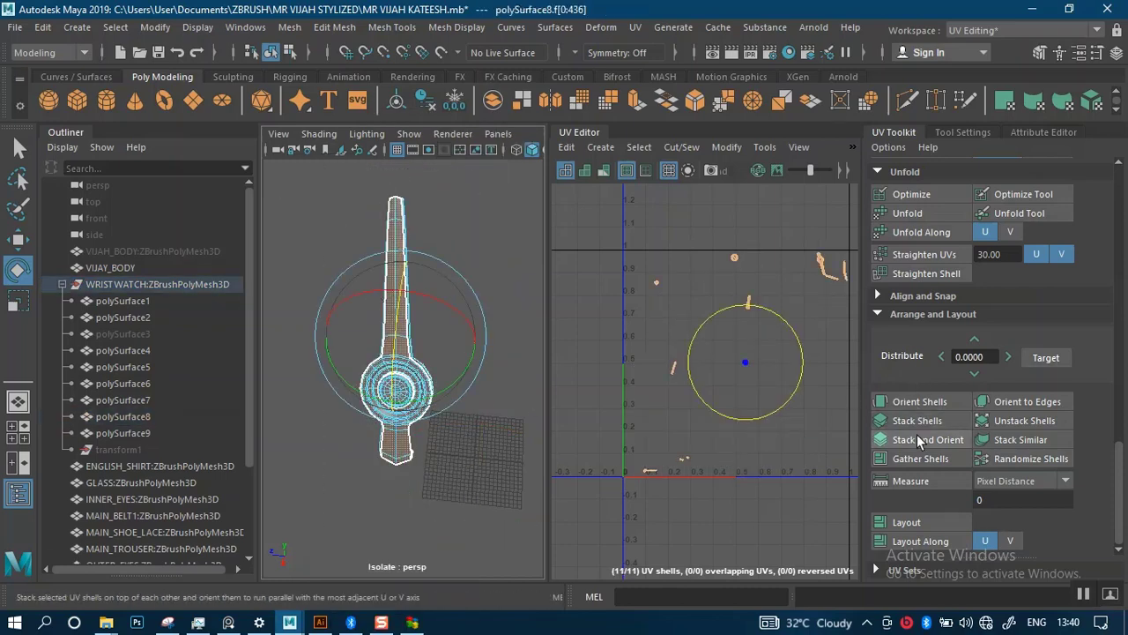
pyautogui.scroll(2, 913, 232)
pyautogui.scroll(4, 913, 232)
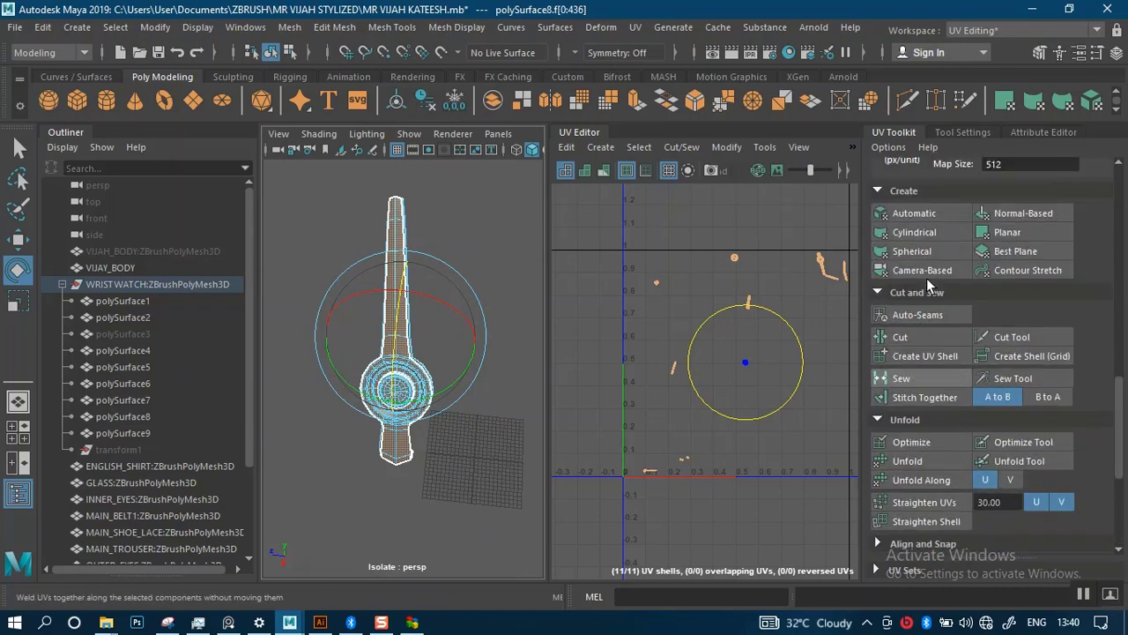
pyautogui.click(922, 268)
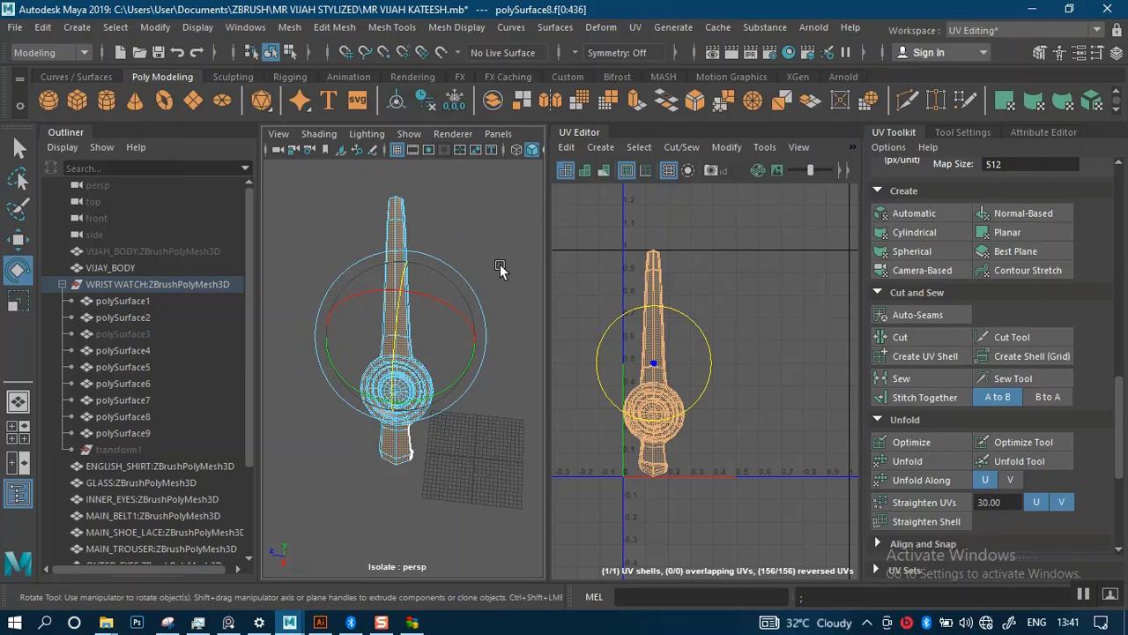
# Return to object mode and examine the second hand's hub, side and underside
pyautogui.scroll(5, 499, 263)
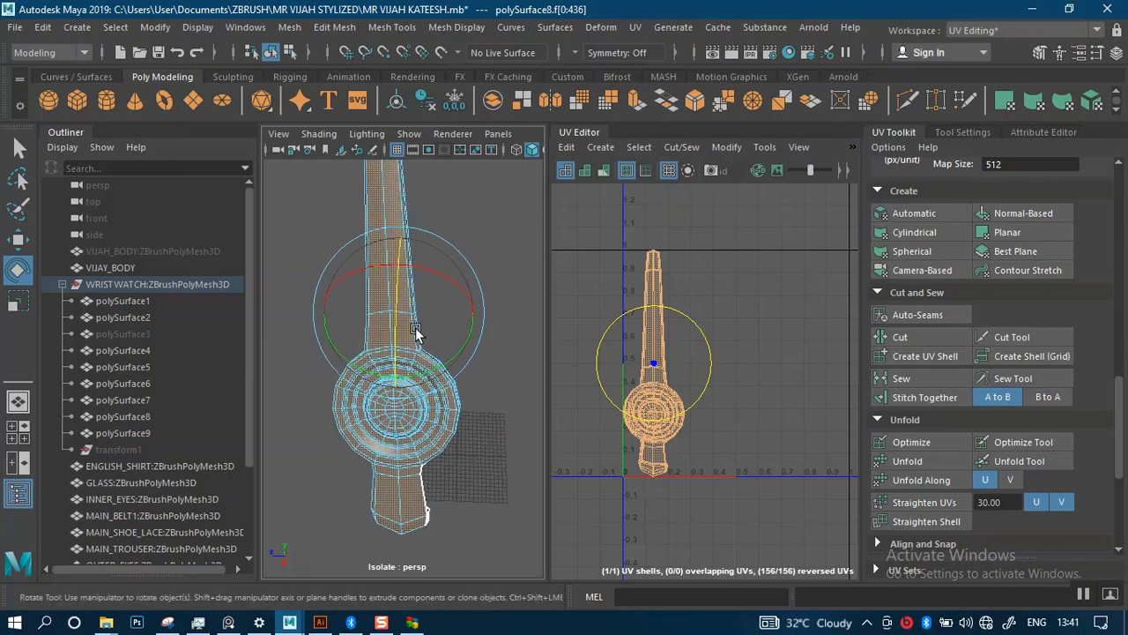
pyautogui.press('w')
pyautogui.keyDown('alt'); pyautogui.moveTo(456, 432); pyautogui.dragTo(414, 390); pyautogui.keyUp('alt')
pyautogui.scroll(4, 482, 444)
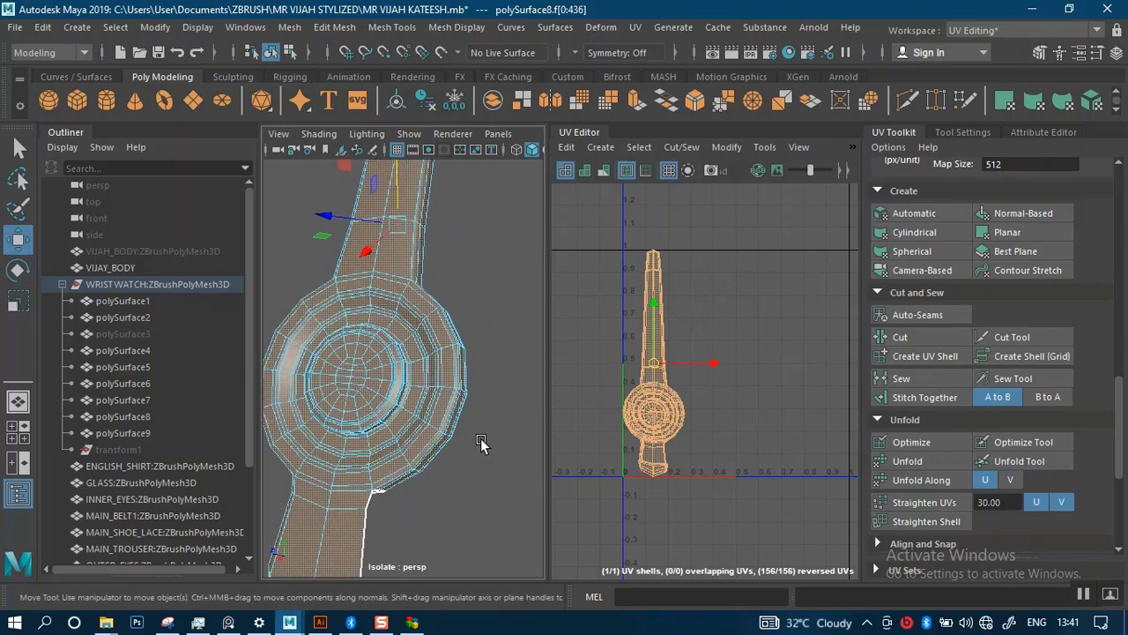
pyautogui.keyDown('alt'); pyautogui.moveTo(480, 441); pyautogui.dragTo(497, 381); pyautogui.keyUp('alt')
pyautogui.moveTo(467, 355); pyautogui.dragTo(539, 141, button='right')
pyautogui.keyDown('alt'); pyautogui.moveTo(505, 440); pyautogui.dragTo(385, 322); pyautogui.keyUp('alt')
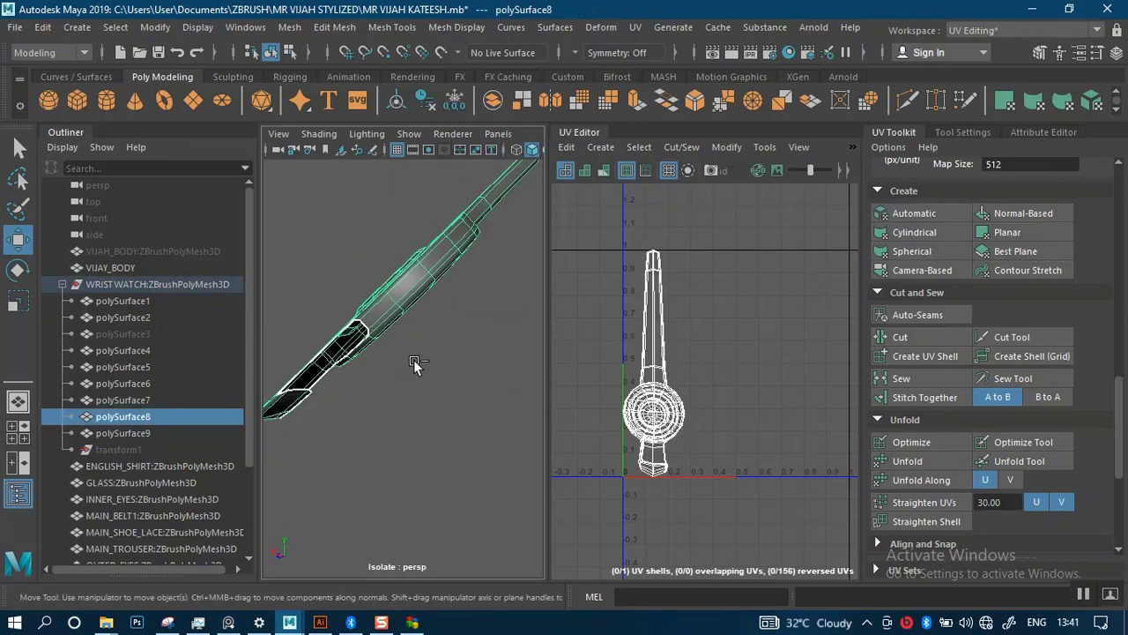
# Exit isolation, select the small curved piece behind the hand's tail together with the hand, and isolate both
pyautogui.hotkey('ctrl', '1')
pyautogui.keyDown('alt'); pyautogui.moveTo(430, 460); pyautogui.dragTo(397, 373); pyautogui.keyUp('alt')
pyautogui.scroll(3, 442, 383)
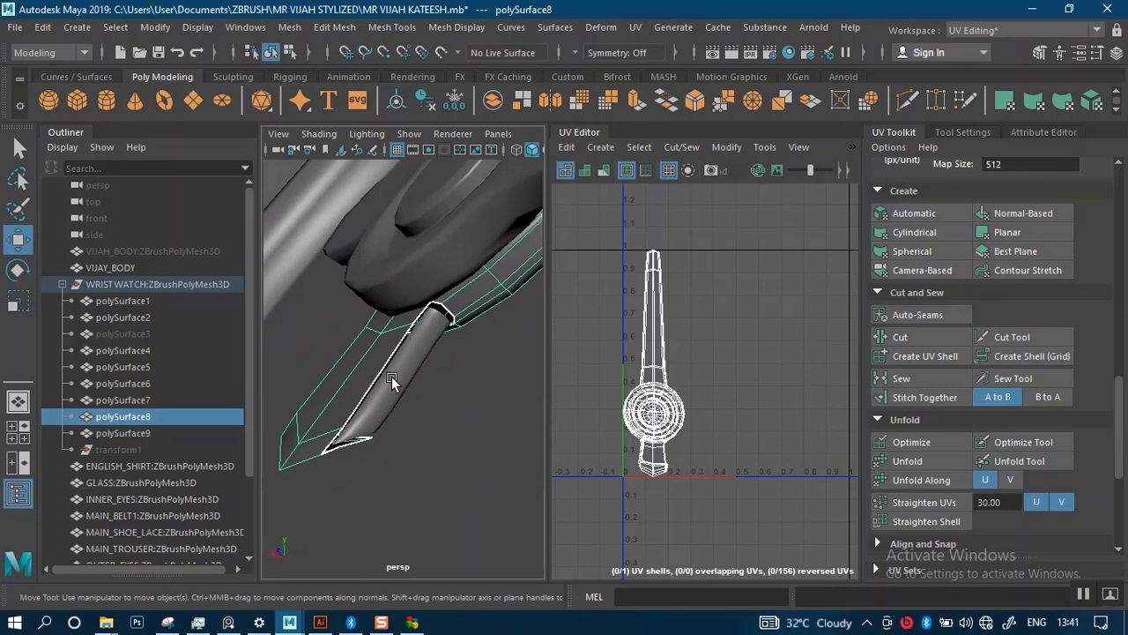
pyautogui.click(393, 379)
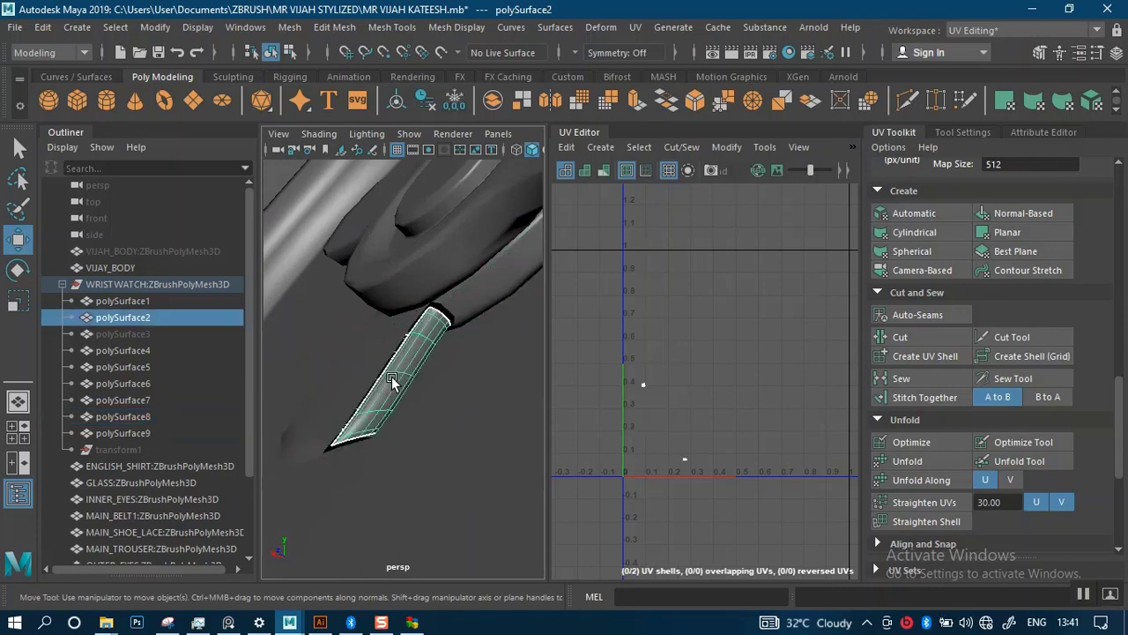
pyautogui.press('1')
pyautogui.keyDown('alt'); pyautogui.moveTo(419, 401); pyautogui.dragTo(336, 361); pyautogui.keyUp('alt')
pyautogui.keyDown('shift'); pyautogui.click(336, 361); pyautogui.keyUp('shift')
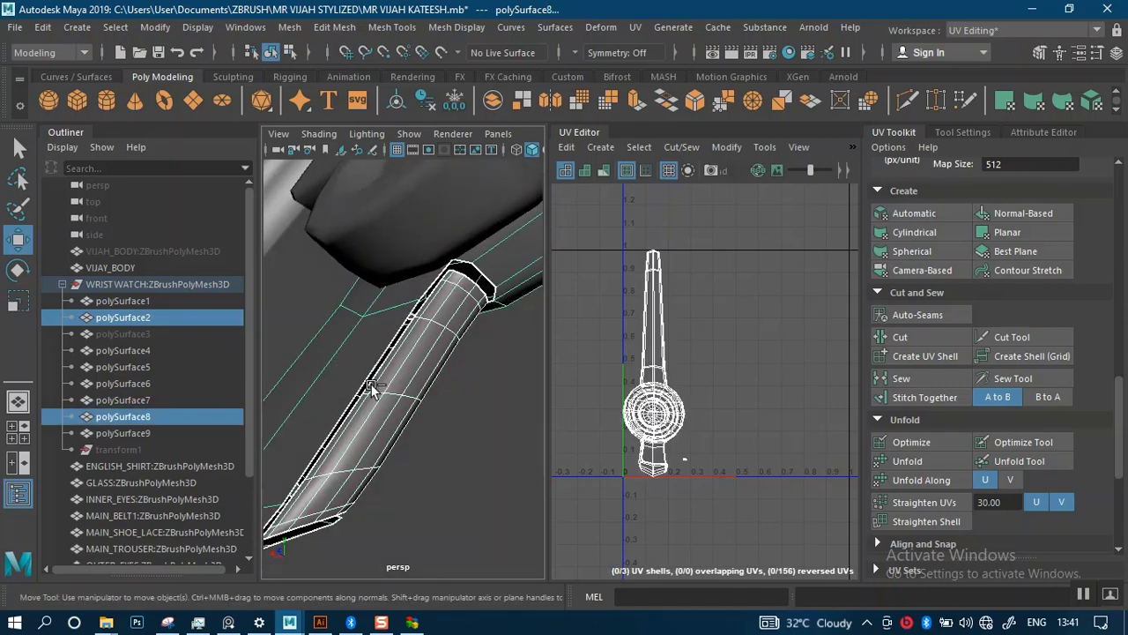
pyautogui.hotkey('ctrl', '1')
# Examine how the small curved piece sits behind the hand's tail, selecting each of the two parts in turn
pyautogui.scroll(-8, 451, 435)
pyautogui.click(449, 429)
pyautogui.keyDown('alt'); pyautogui.moveTo(449, 429); pyautogui.dragTo(521, 335); pyautogui.keyUp('alt')
pyautogui.scroll(5, 430, 410)
pyautogui.click(356, 330)
pyautogui.scroll(-3, 440, 332)
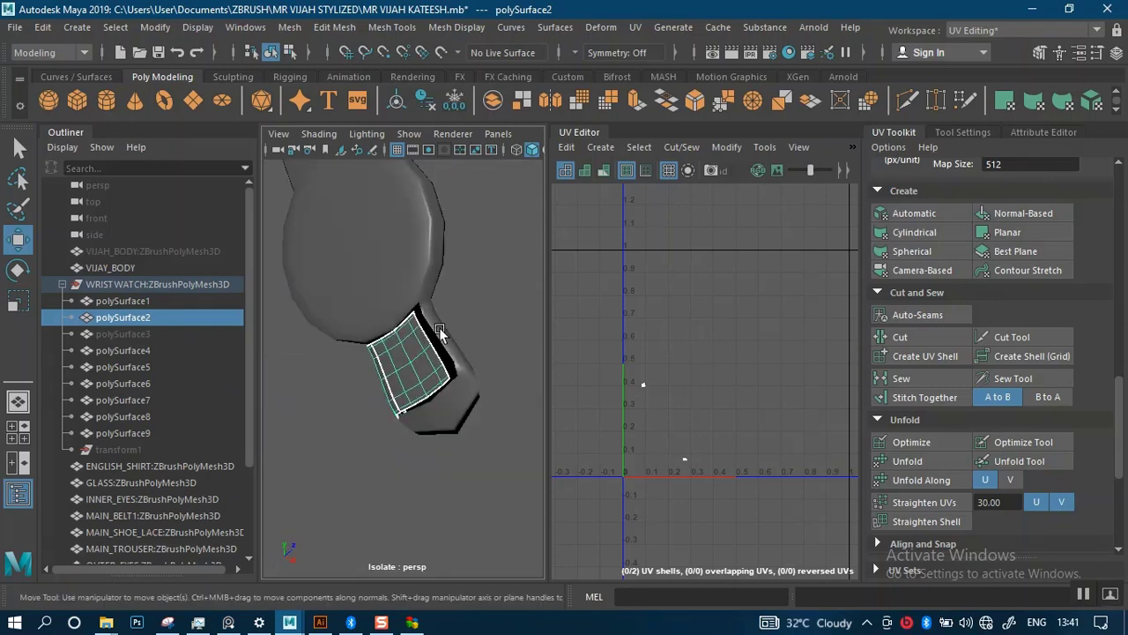
pyautogui.keyDown('alt'); pyautogui.moveTo(440, 331); pyautogui.dragTo(415, 403); pyautogui.keyUp('alt')
pyautogui.click(411, 403)
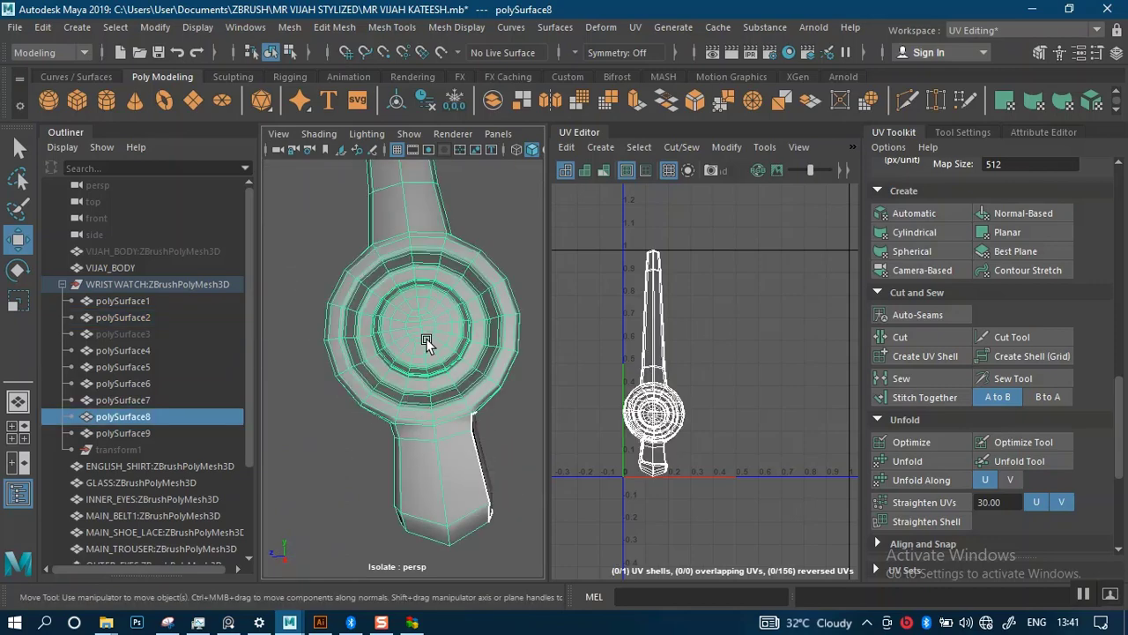
# Exit isolation with the second hand selected and examine how the hands overlap on the watch face
pyautogui.keyDown('alt'); pyautogui.moveTo(425, 342); pyautogui.dragTo(403, 332); pyautogui.keyUp('alt')
pyautogui.scroll(-3, 424, 351)
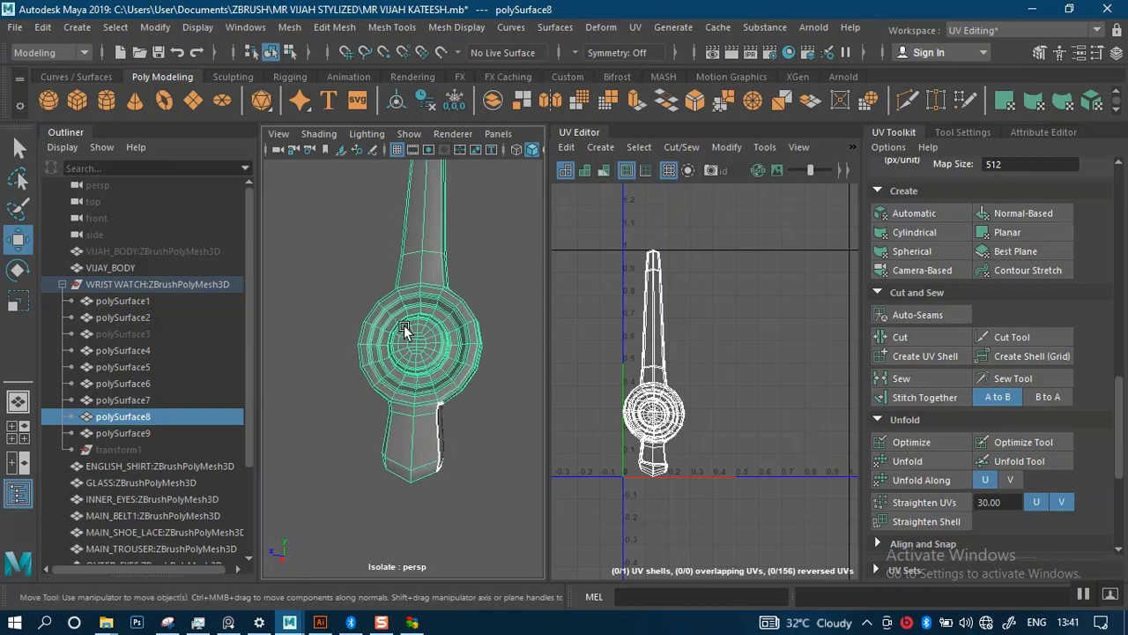
pyautogui.click(127, 399)
pyautogui.click(411, 341)
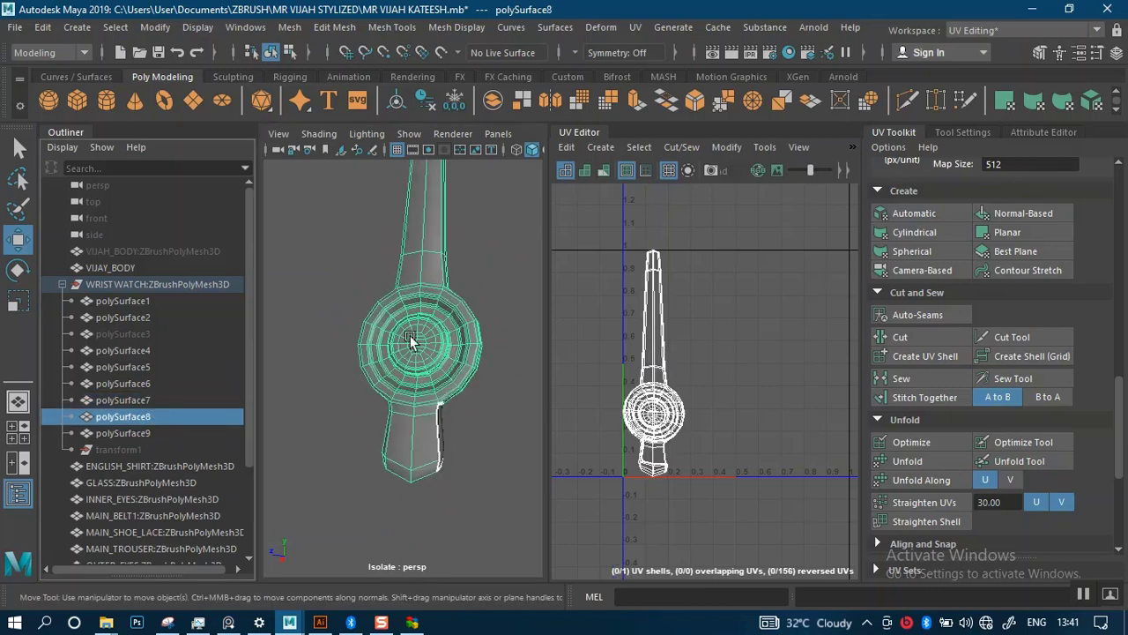
pyautogui.hotkey('ctrl', '1')
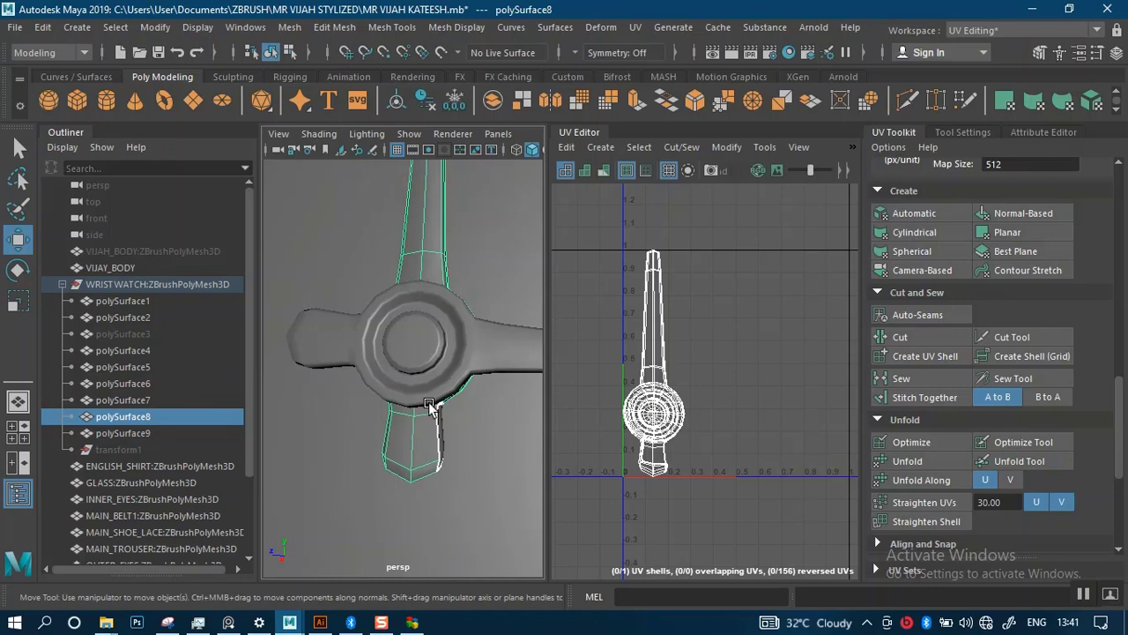
pyautogui.keyDown('alt'); pyautogui.moveTo(441, 360); pyautogui.dragTo(429, 283); pyautogui.keyUp('alt')
pyautogui.scroll(-3, 428, 283)
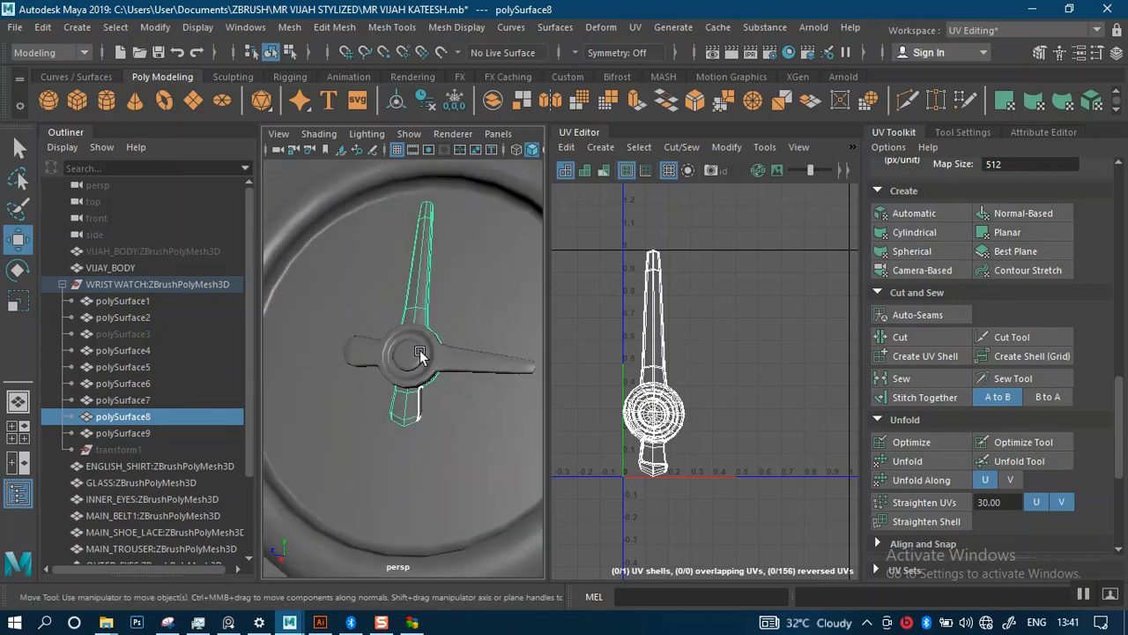
pyautogui.keyDown('alt'); pyautogui.moveTo(420, 350); pyautogui.dragTo(425, 368); pyautogui.keyUp('alt')
pyautogui.keyDown('alt'); pyautogui.moveTo(421, 327); pyautogui.dragTo(416, 368); pyautogui.keyUp('alt')
pyautogui.scroll(3, 427, 339)
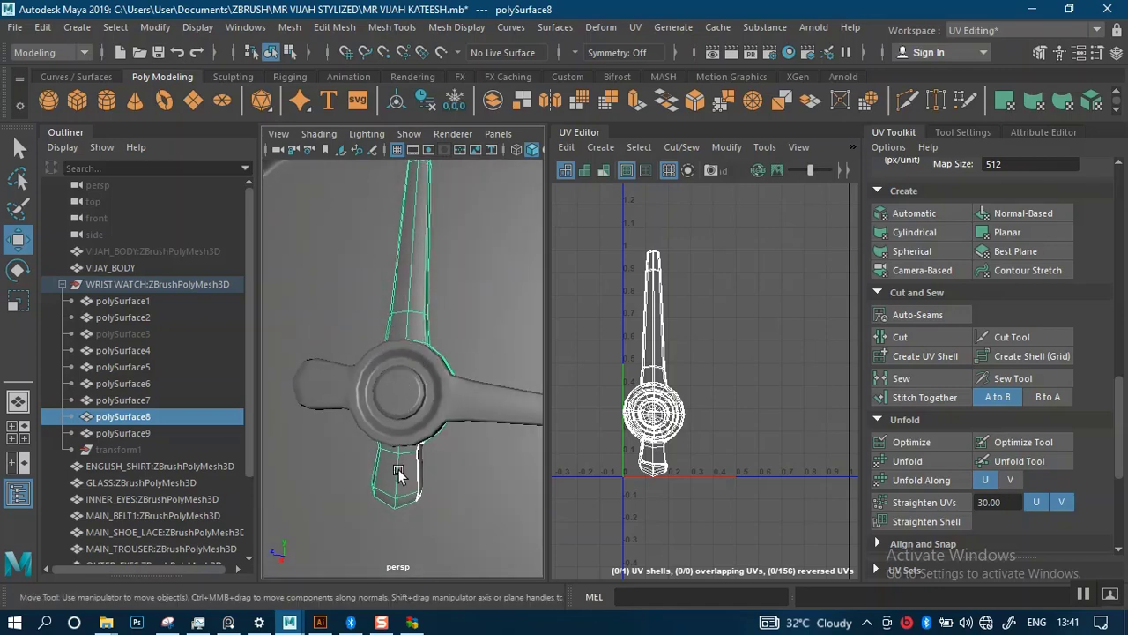
# Delete the old second hand and the small curved piece behind its tail
pyautogui.press('Delete')
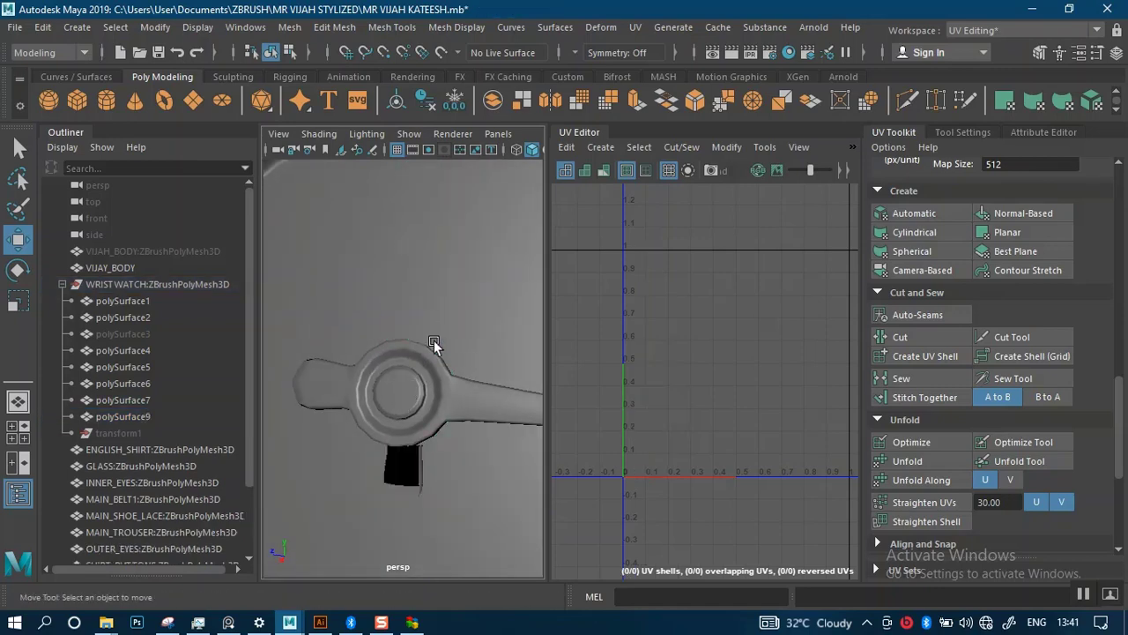
pyautogui.click(416, 480)
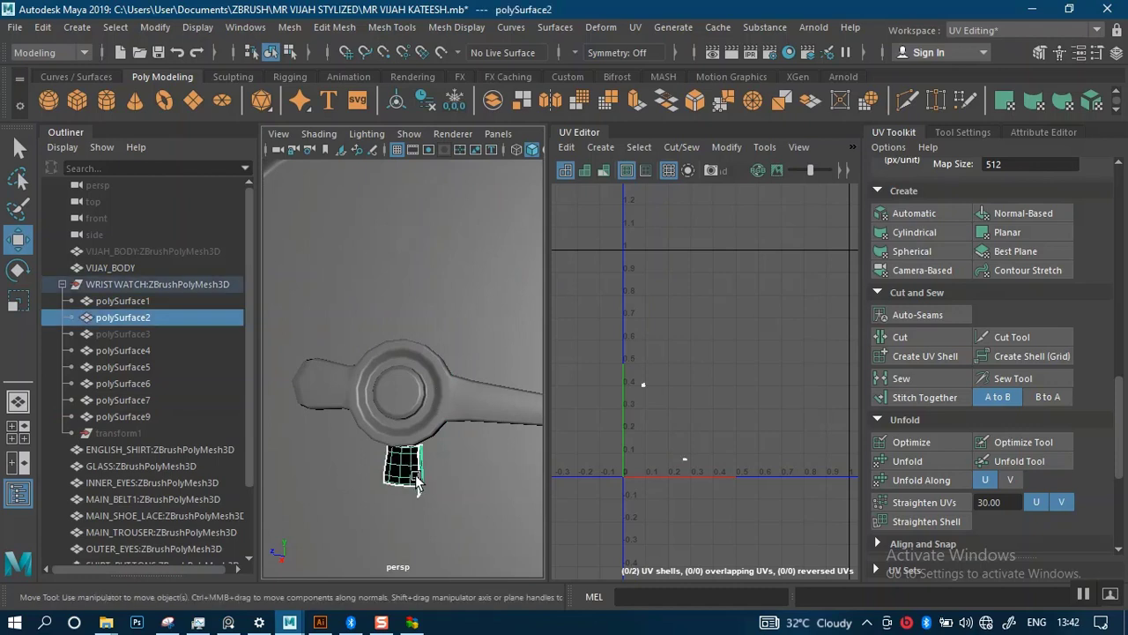
pyautogui.scroll(4, 402, 460)
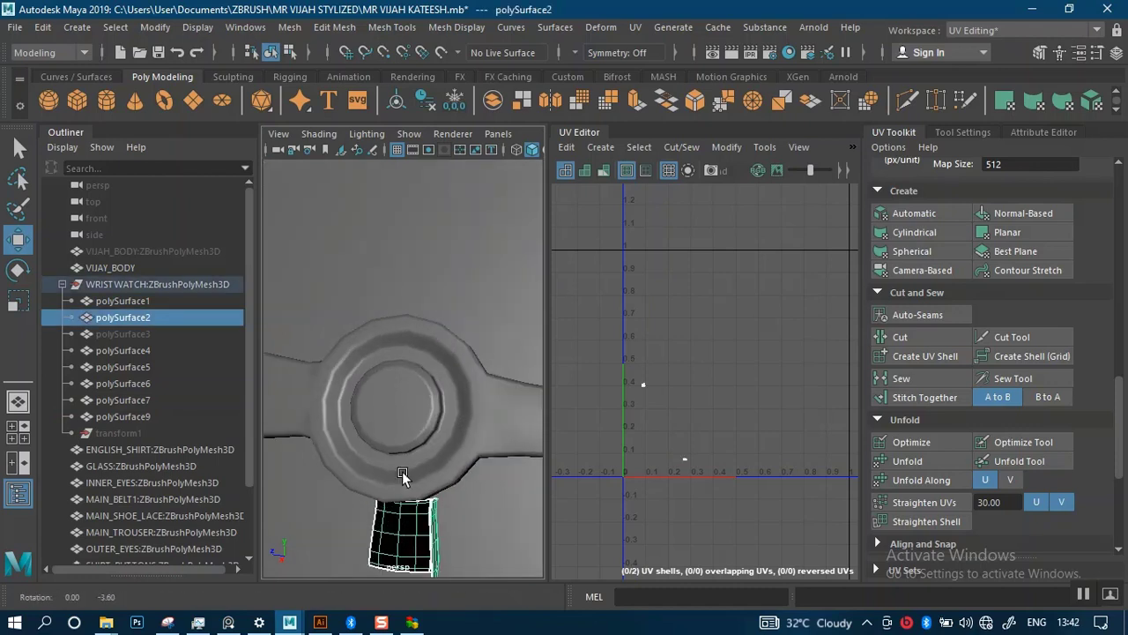
pyautogui.keyDown('alt'); pyautogui.moveTo(402, 474); pyautogui.dragTo(369, 434); pyautogui.keyUp('alt')
pyautogui.press('Delete')
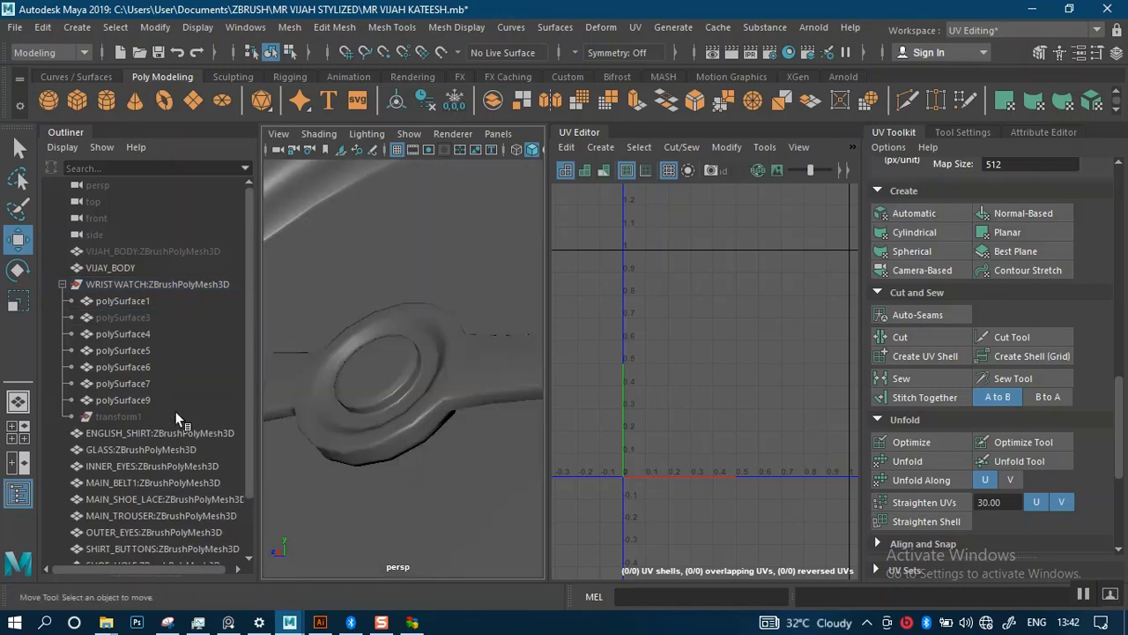
# Select the remaining watch hand and center its pivot
pyautogui.scroll(-4, 412, 410)
pyautogui.click(410, 392)
pyautogui.keyDown('alt'); pyautogui.moveTo(409, 392); pyautogui.dragTo(437, 438); pyautogui.keyUp('alt')
pyautogui.scroll(-1, 438, 438)
pyautogui.scroll(-2, 437, 438)
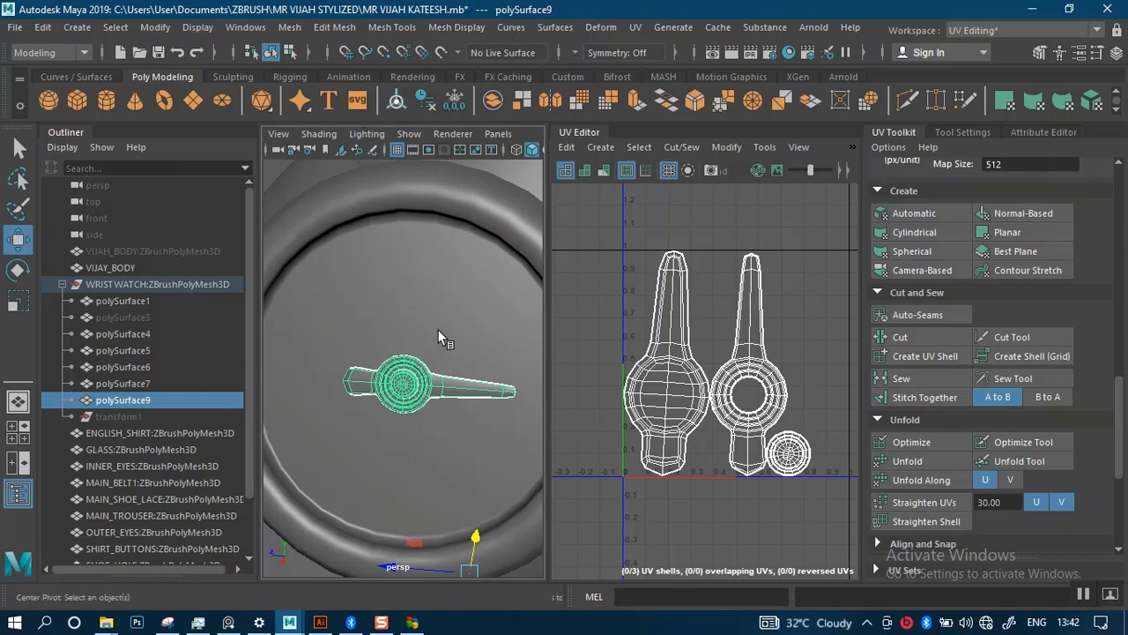
pyautogui.press('w')
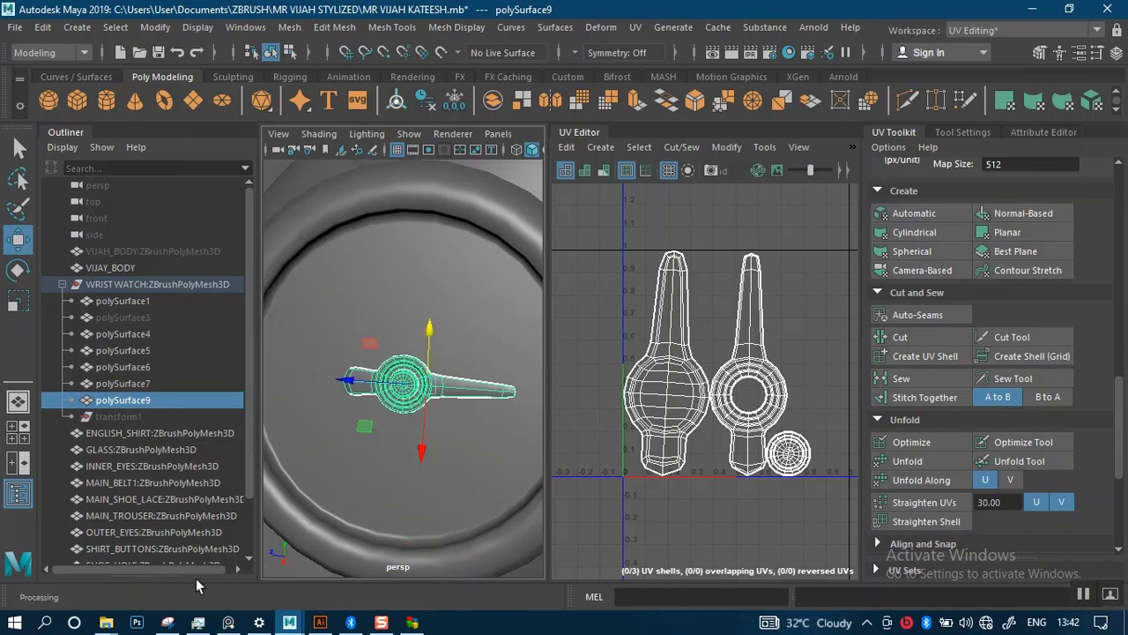
# Save the scene
pyautogui.scroll(-5, 384, 414)
pyautogui.keyDown('alt'); pyautogui.moveTo(429, 386); pyautogui.dragTo(467, 401); pyautogui.keyUp('alt')
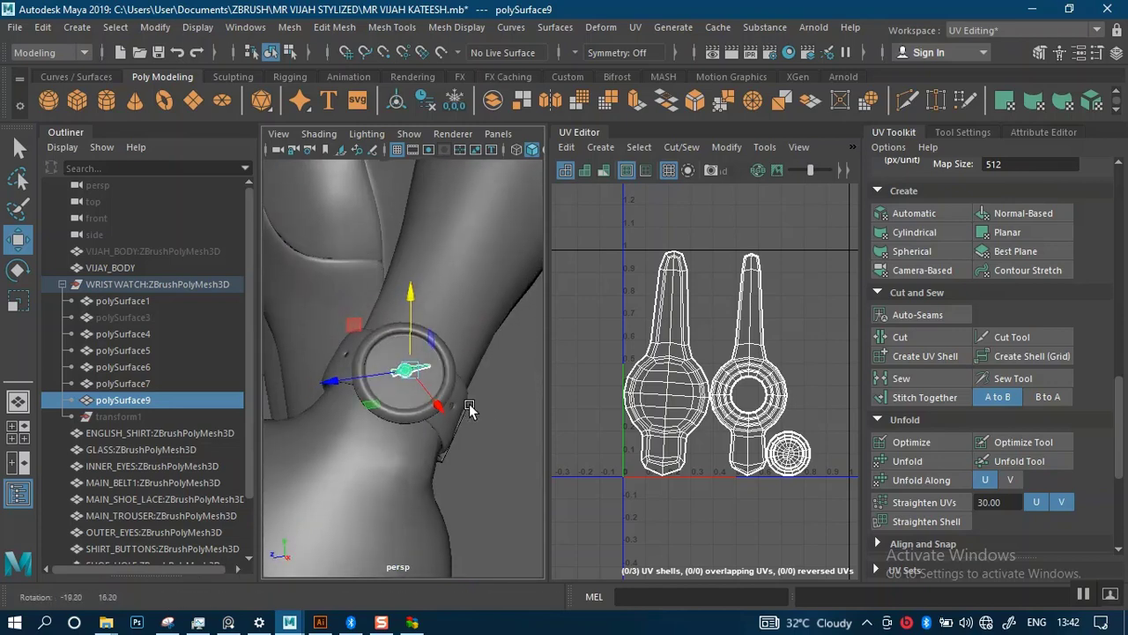
pyautogui.hotkey('ctrl', 's')
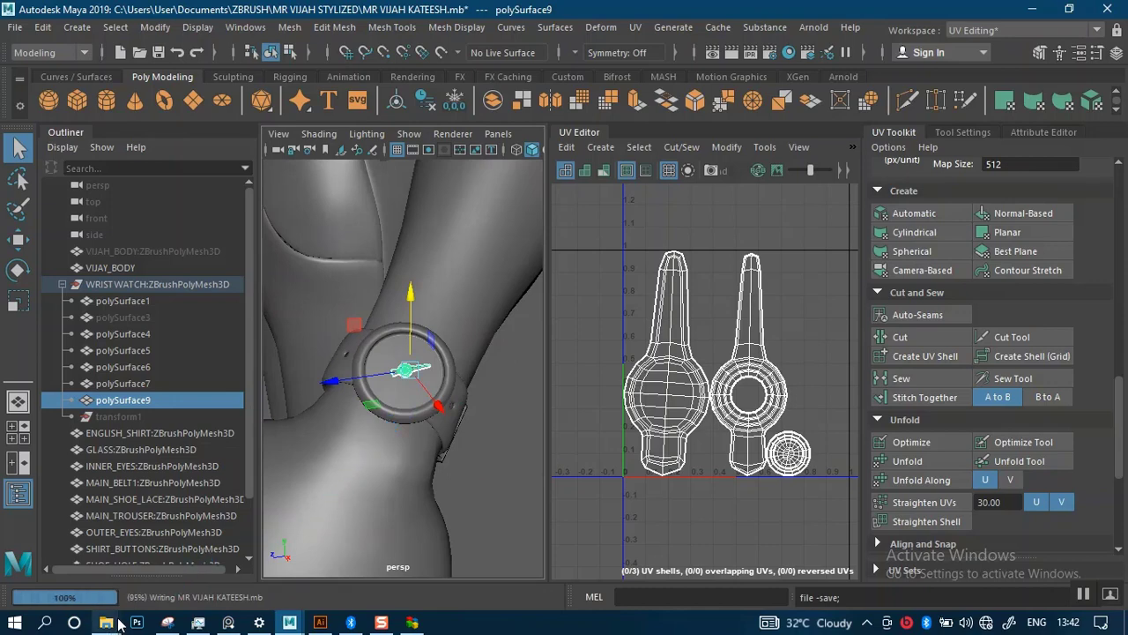
# Switch to File Explorer, select MR VIJAH KATEESH.mb in the MR VIJAH STYLIZED folder, and return to Maya
pyautogui.moveTo(117, 624)
pyautogui.click(241, 553)
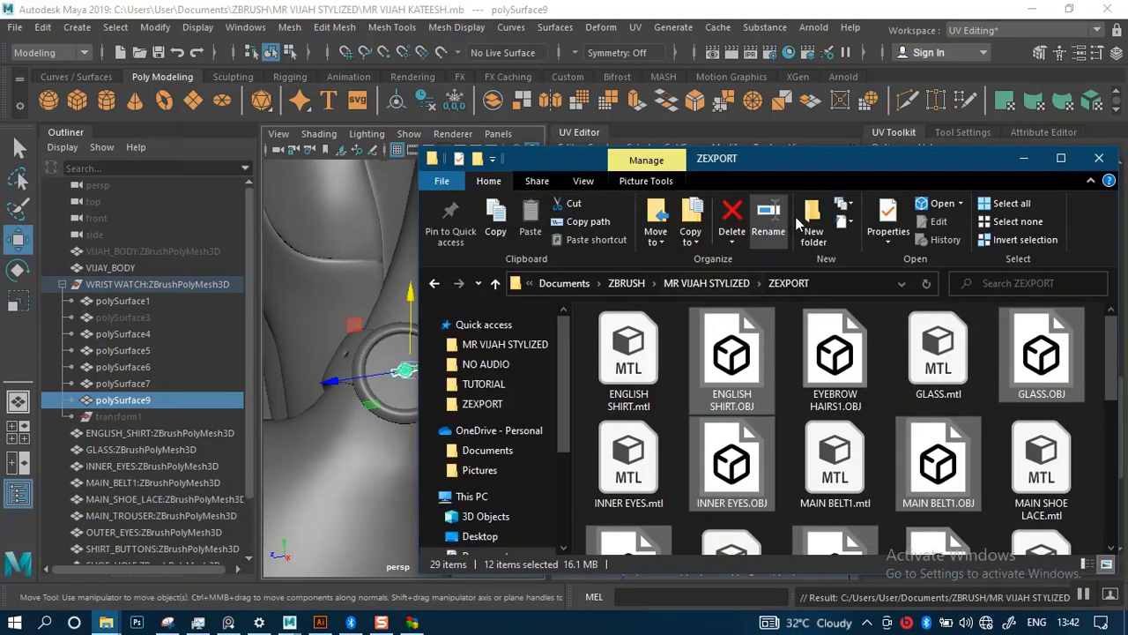
pyautogui.click(706, 282)
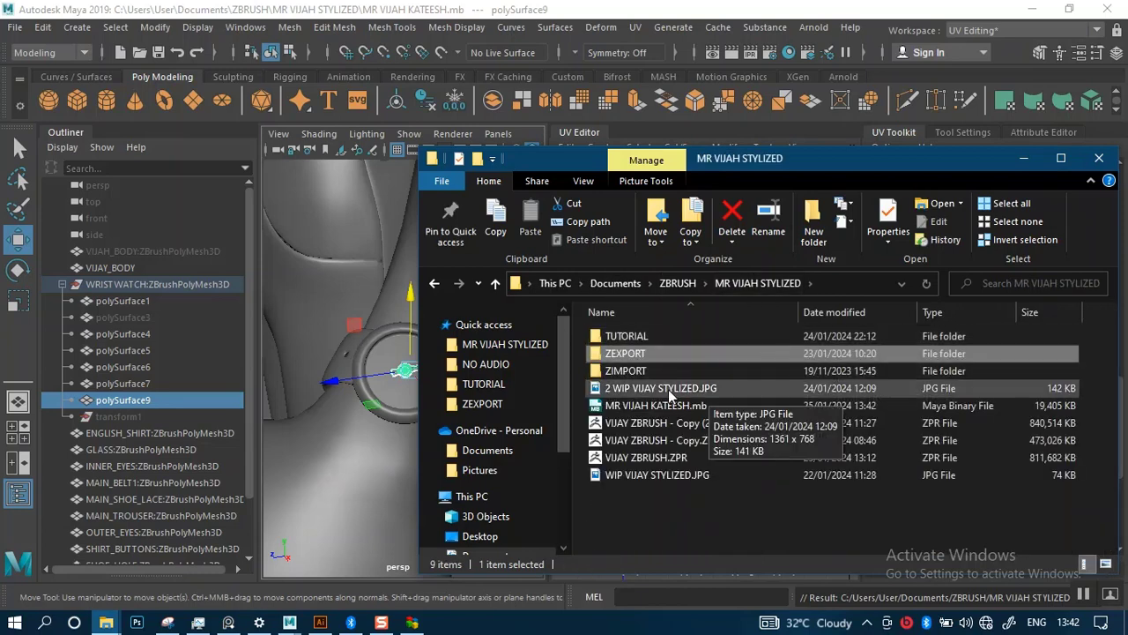
pyautogui.click(678, 407)
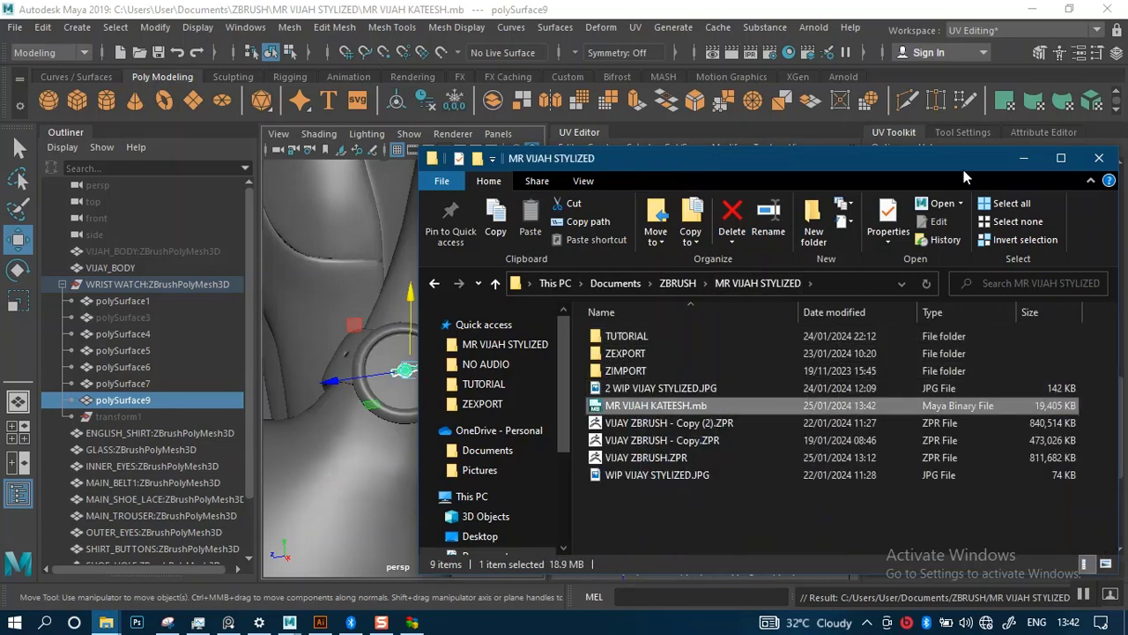
pyautogui.hotkey('ctrl', 'v')
pyautogui.click(1020, 159)
# Duplicate the finished watch hand to serve as the replacement second hand
pyautogui.scroll(-3, 398, 319)
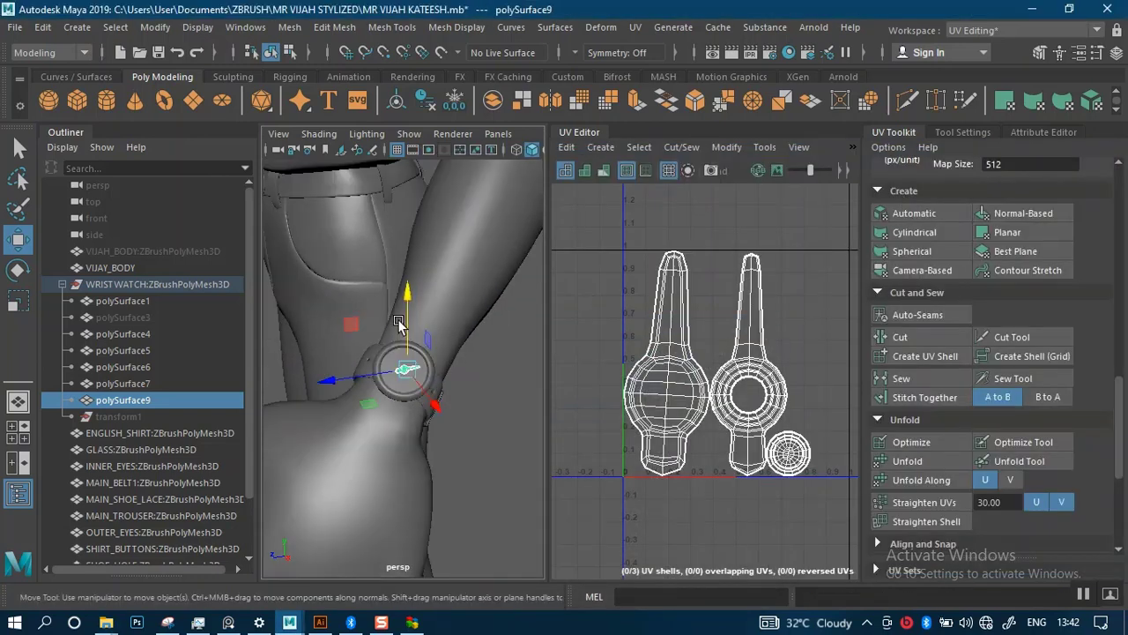
pyautogui.keyDown('alt'); pyautogui.moveTo(398, 319); pyautogui.dragTo(486, 301); pyautogui.keyUp('alt')
pyautogui.scroll(5, 490, 319)
pyautogui.scroll(3, 466, 318)
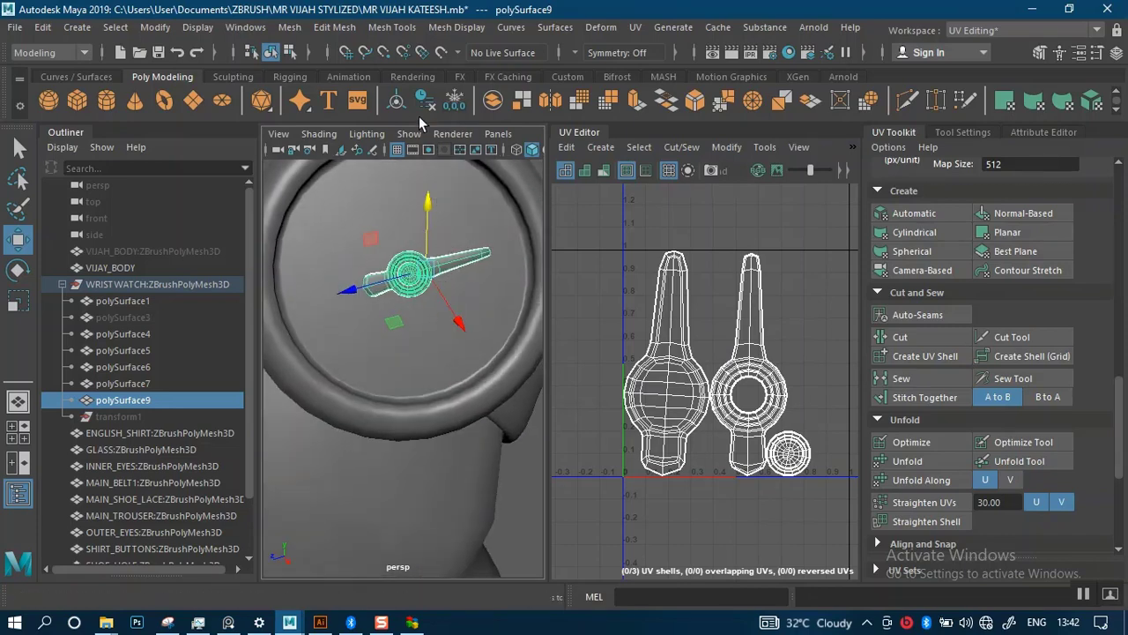
pyautogui.hotkey('ctrl', 'd')
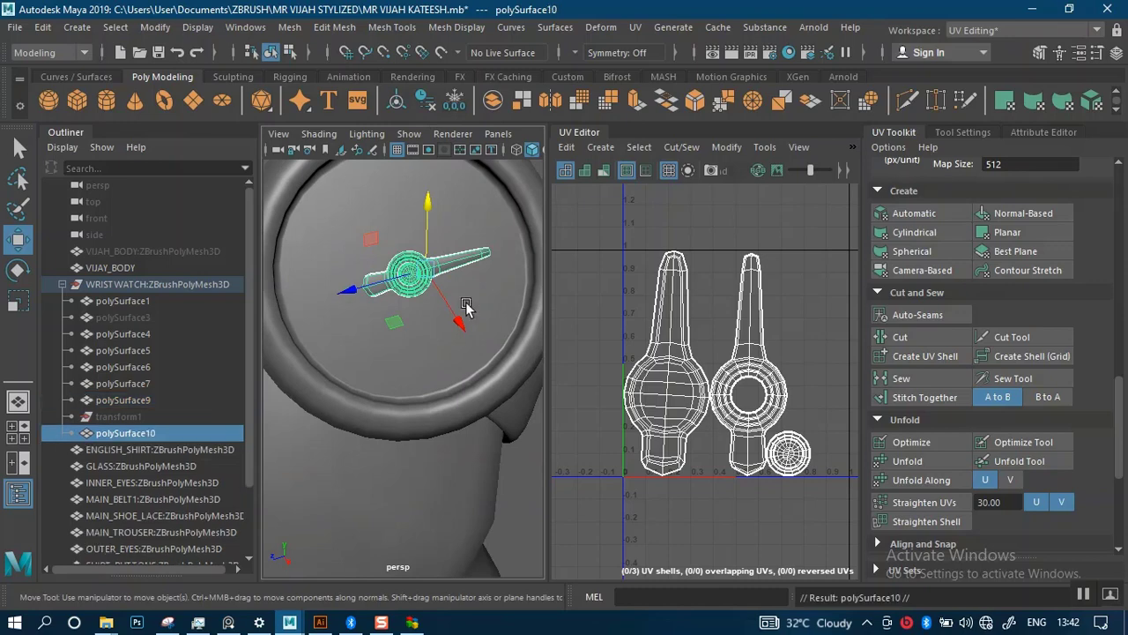
# Try to rotate the duplicate hand around the dial, undo it, and center its pivot again
pyautogui.press('e')
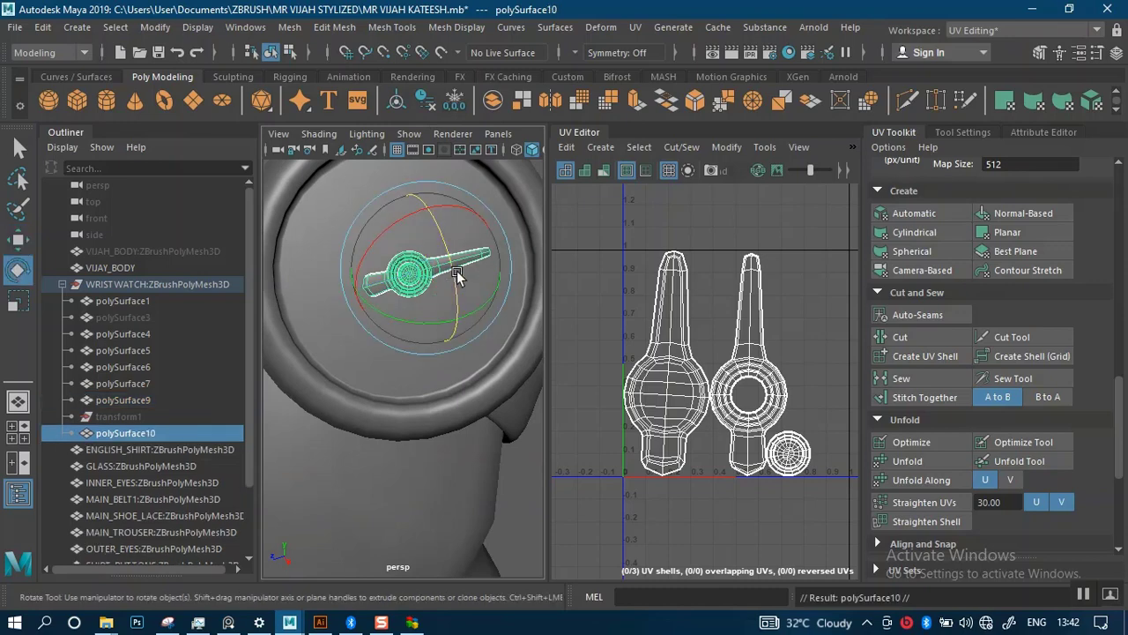
pyautogui.moveTo(456, 273); pyautogui.dragTo(432, 291)
pyautogui.scroll(4, 445, 371)
pyautogui.keyDown('alt'); pyautogui.moveTo(445, 371); pyautogui.dragTo(397, 220); pyautogui.keyUp('alt')
pyautogui.hotkey('ctrl', 'z')
pyautogui.click(396, 102)
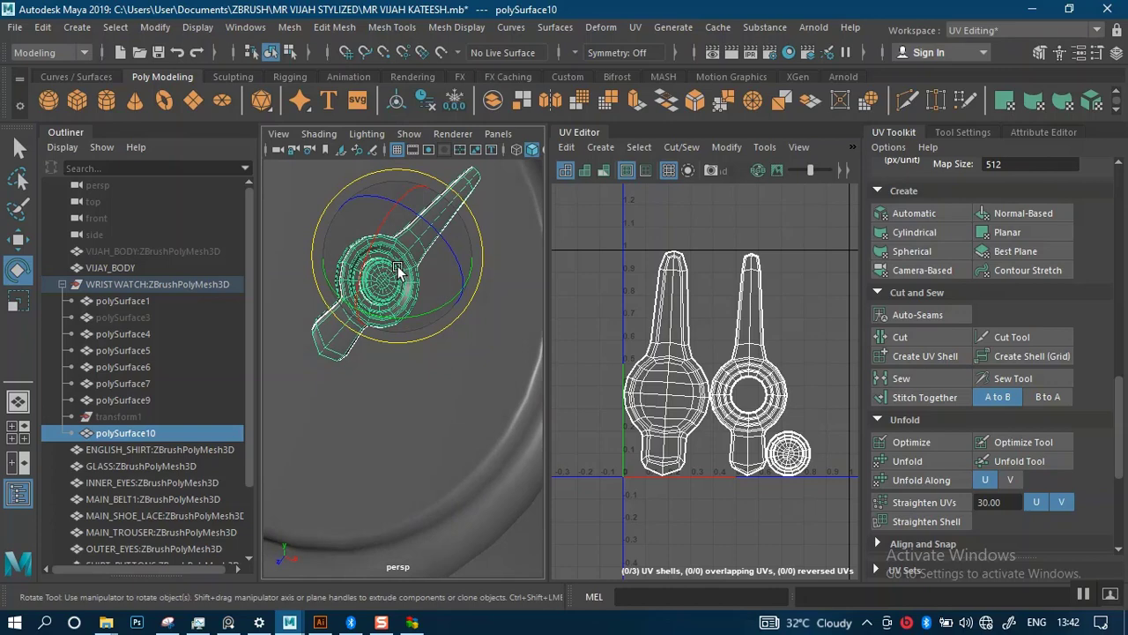
pyautogui.moveTo(397, 271); pyautogui.dragTo(441, 246)
pyautogui.moveTo(386, 277); pyautogui.dragTo(362, 277)
pyautogui.moveTo(282, 276); pyautogui.dragTo(279, 275)
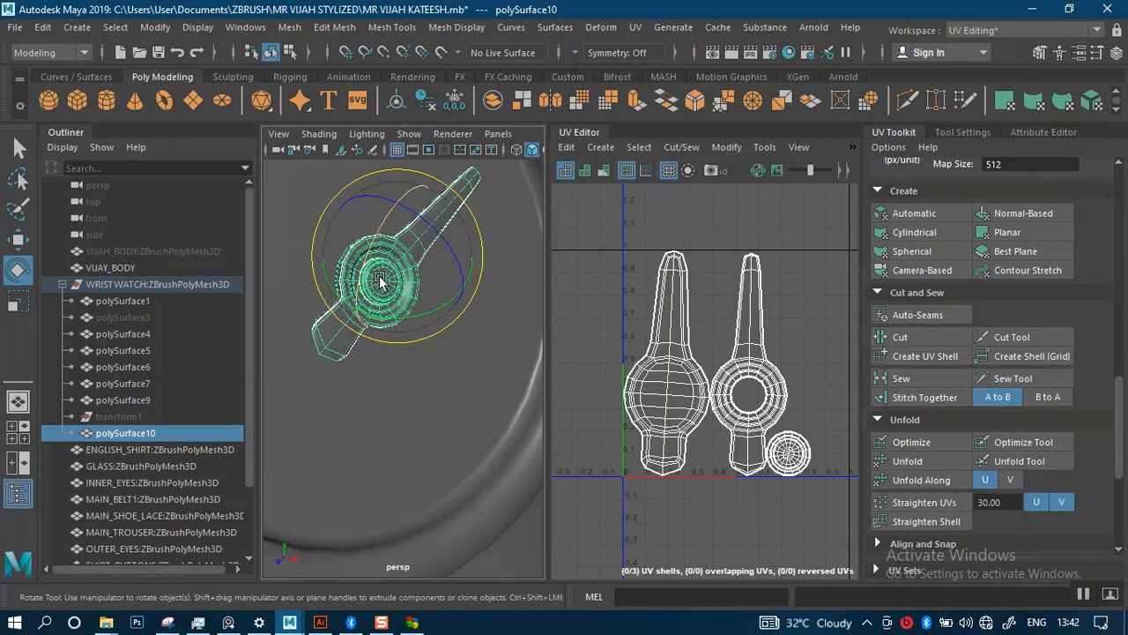
pyautogui.keyDown('alt'); pyautogui.moveTo(416, 338); pyautogui.dragTo(341, 302, button='right'); pyautogui.keyUp('alt')
pyautogui.keyDown('alt'); pyautogui.moveTo(340, 301); pyautogui.dragTo(339, 289); pyautogui.keyUp('alt')
pyautogui.keyDown('alt'); pyautogui.moveTo(339, 289); pyautogui.dragTo(438, 331, button='right'); pyautogui.keyUp('alt')
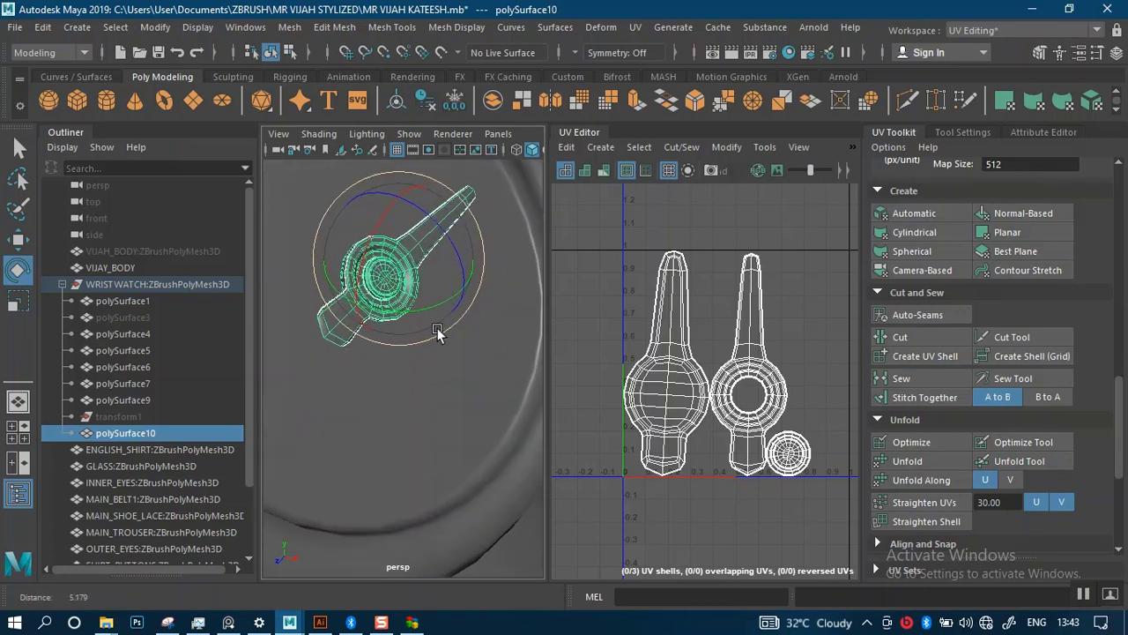
pyautogui.keyDown('alt'); pyautogui.moveTo(438, 332); pyautogui.dragTo(383, 271); pyautogui.keyUp('alt')
# Rotate the duplicate hand's pivot orientation about -41.5 degrees on its third axis to line up with the hand
pyautogui.press('d')
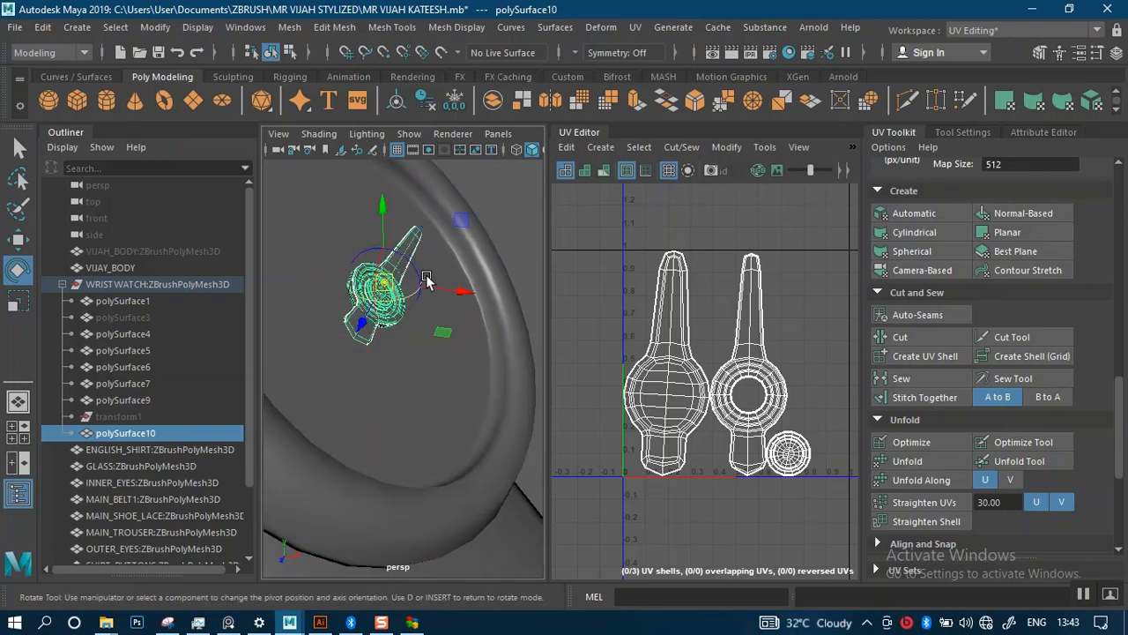
pyautogui.scroll(5, 431, 387)
pyautogui.keyDown('alt'); pyautogui.moveTo(416, 273); pyautogui.dragTo(409, 360, button='middle'); pyautogui.keyUp('alt')
pyautogui.scroll(-2, 409, 360)
pyautogui.scroll(-2, 409, 356)
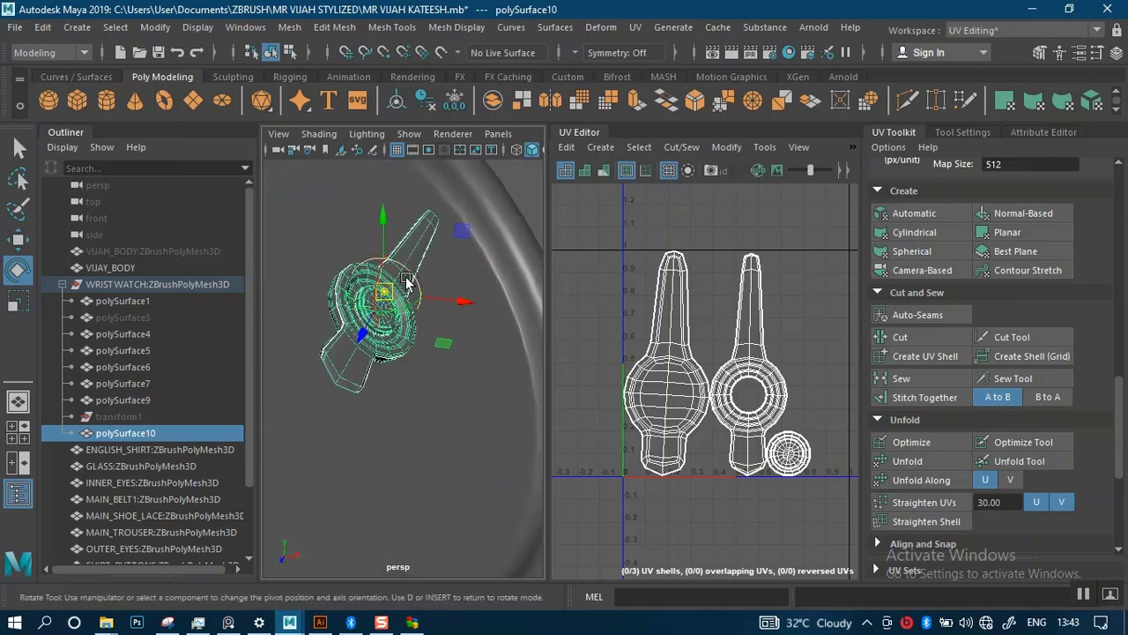
pyautogui.scroll(3, 410, 287)
pyautogui.click(403, 249)
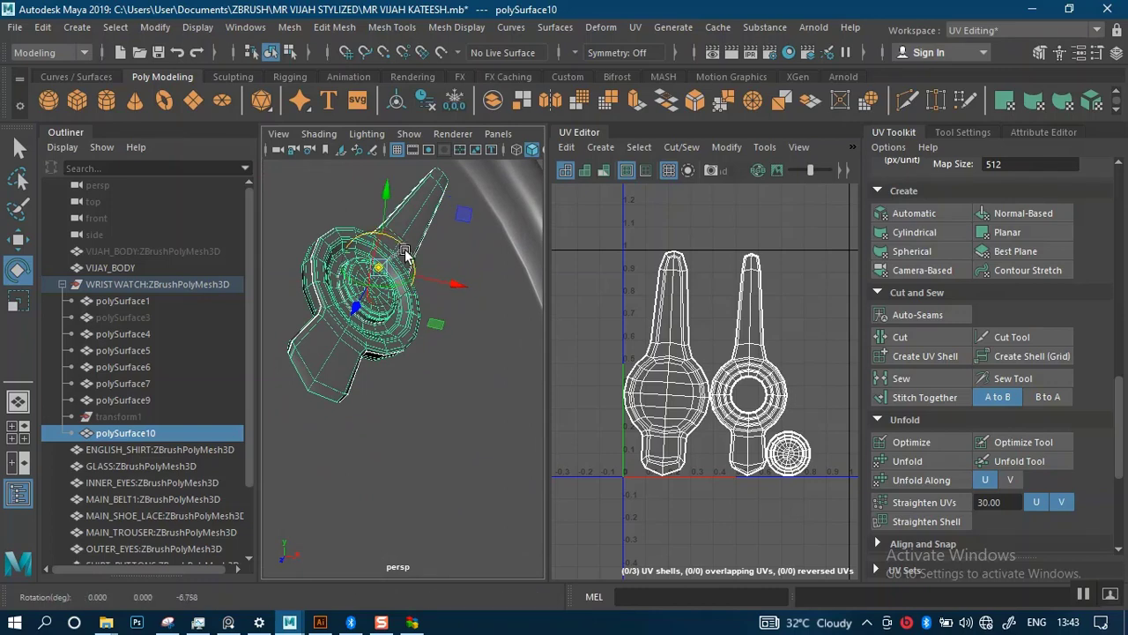
pyautogui.moveTo(406, 254); pyautogui.dragTo(411, 269)
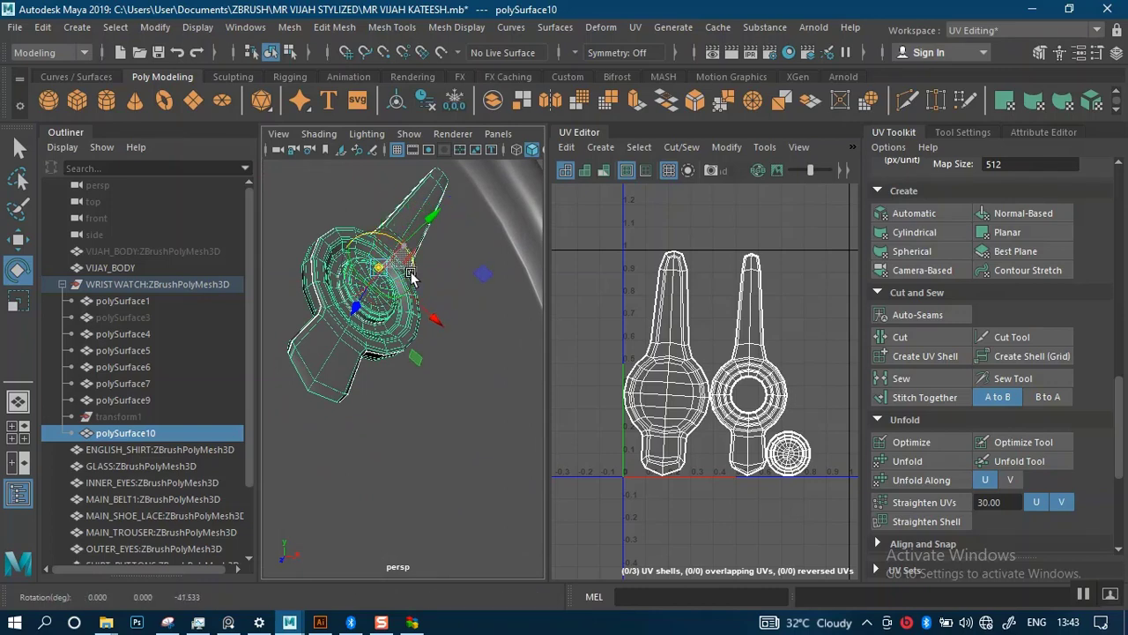
# Rotate the duplicate hand in the plane of the dial so it points away from the original hand
pyautogui.scroll(-5, 423, 364)
pyautogui.keyDown('alt'); pyautogui.moveTo(424, 364); pyautogui.dragTo(396, 365); pyautogui.keyUp('alt')
pyautogui.press('w')
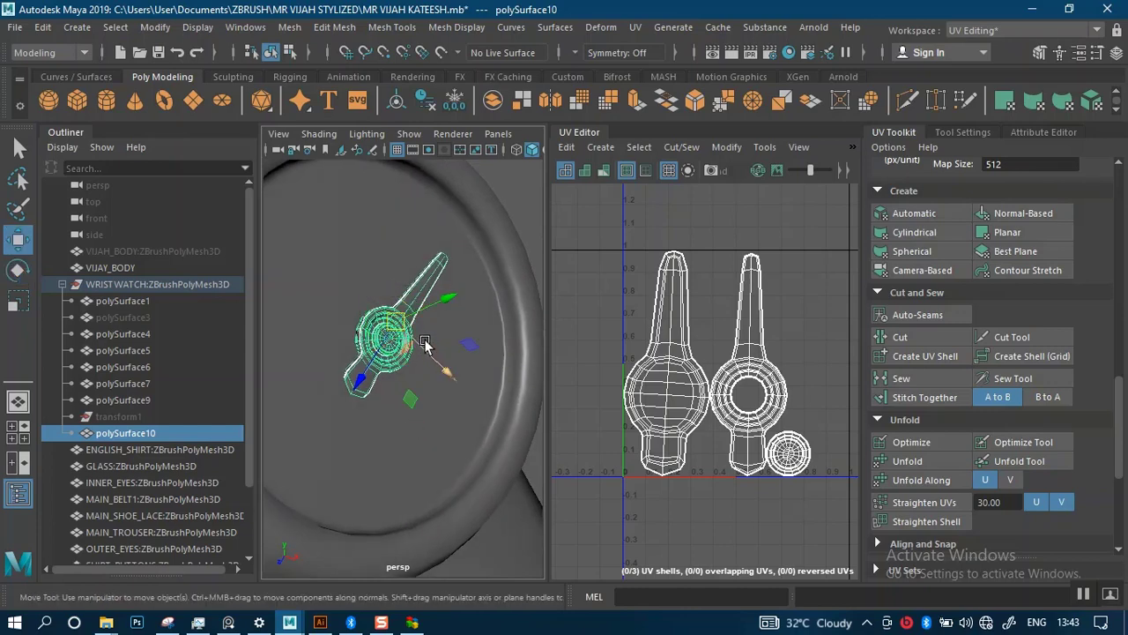
pyautogui.press('e')
pyautogui.moveTo(446, 351); pyautogui.dragTo(436, 384)
# Move the duplicate hand across the dial so its hub lines up with the original hand's hub
pyautogui.keyDown('alt'); pyautogui.moveTo(505, 420); pyautogui.dragTo(427, 399); pyautogui.keyUp('alt')
pyautogui.press('w')
pyautogui.keyDown('alt'); pyautogui.moveTo(426, 371); pyautogui.dragTo(447, 418, button='right'); pyautogui.keyUp('alt')
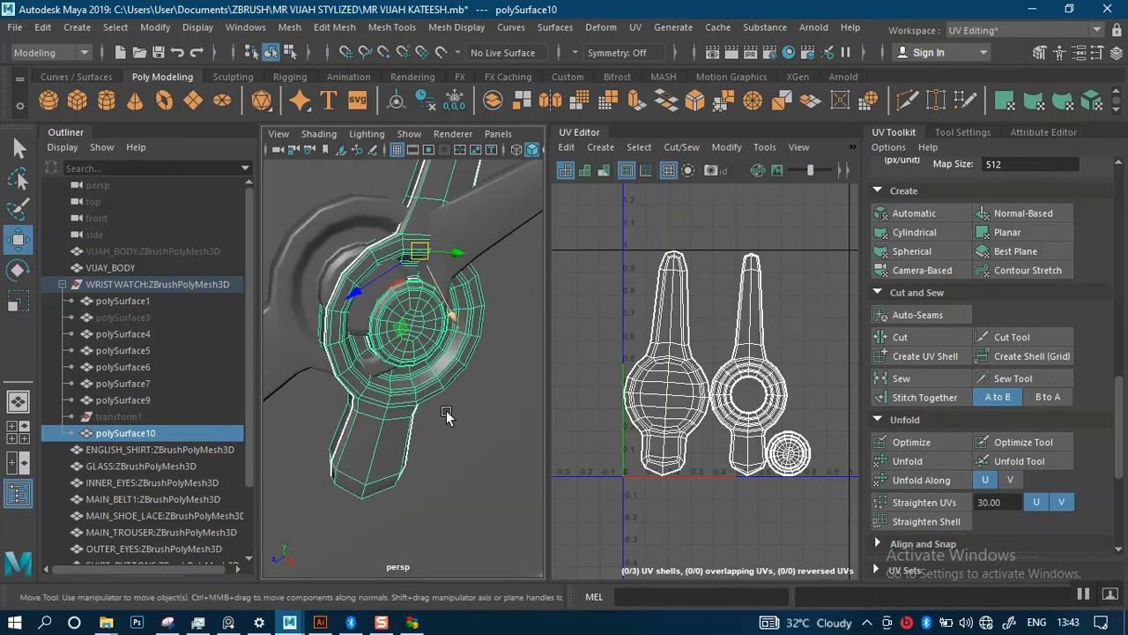
pyautogui.keyDown('alt'); pyautogui.moveTo(448, 418); pyautogui.dragTo(420, 276); pyautogui.keyUp('alt')
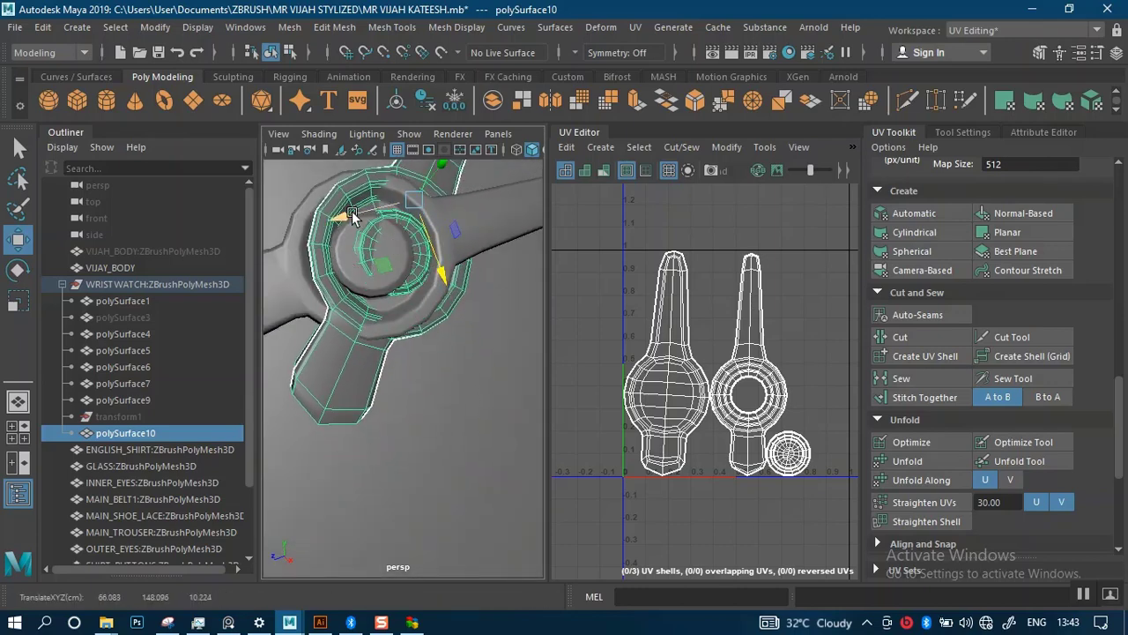
pyautogui.moveTo(353, 216); pyautogui.dragTo(333, 220)
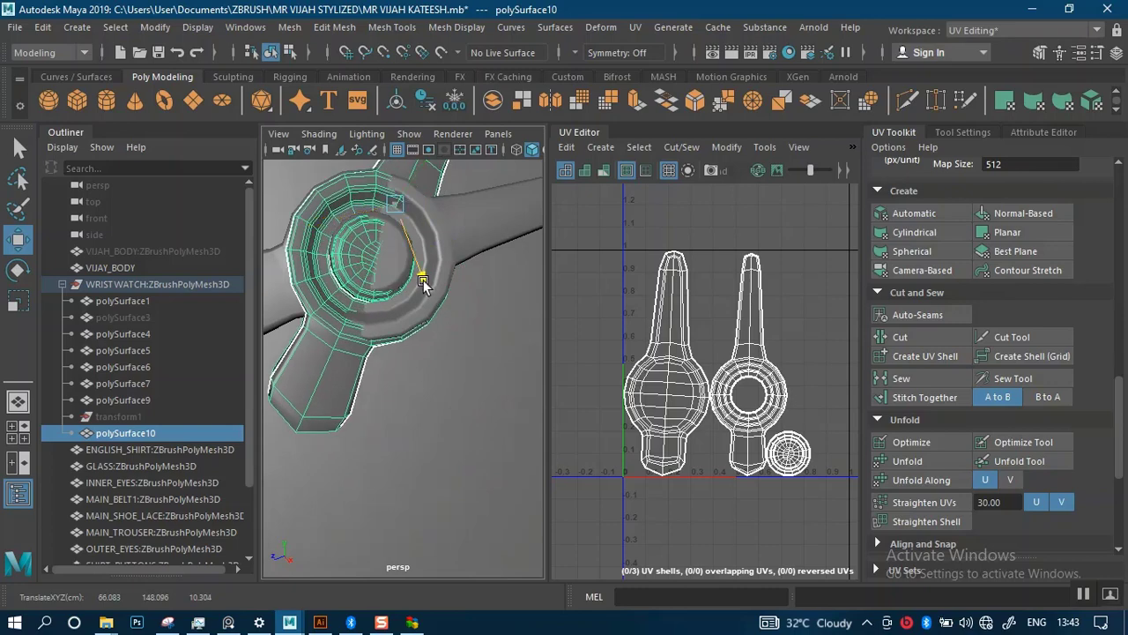
pyautogui.moveTo(423, 280); pyautogui.dragTo(517, 277)
pyautogui.keyDown('alt'); pyautogui.moveTo(361, 251); pyautogui.dragTo(399, 292); pyautogui.keyUp('alt')
# Fine-tune the duplicate hand's position so it sits beneath the original hand with both hubs stacked
pyautogui.moveTo(373, 220); pyautogui.dragTo(386, 319)
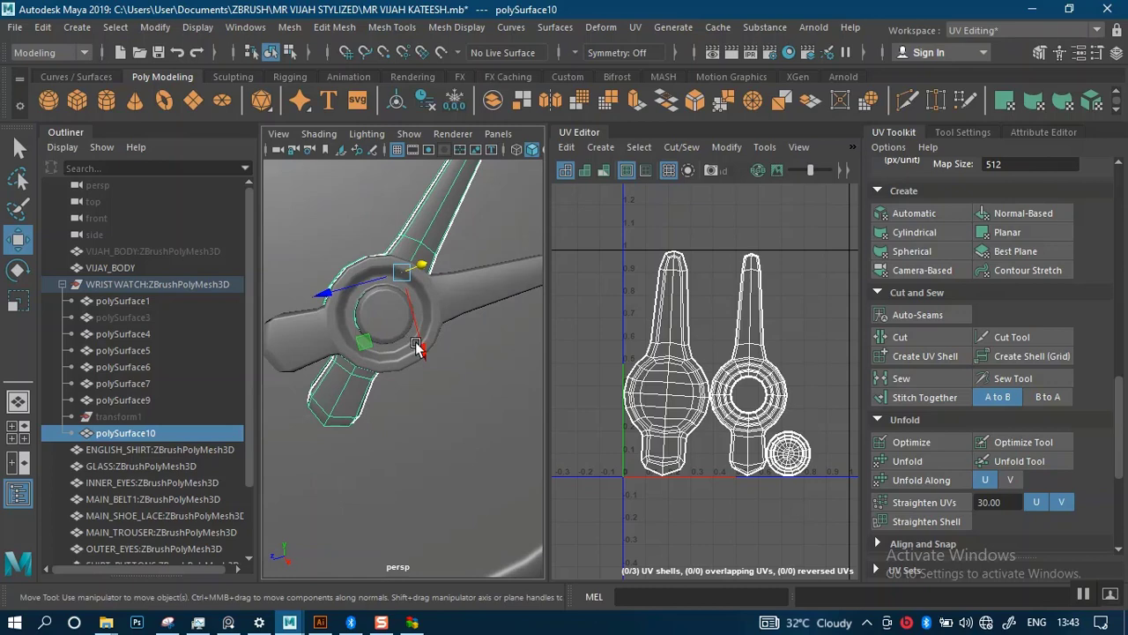
pyautogui.click(417, 346)
pyautogui.hotkey('ctrl', 'z')
pyautogui.moveTo(417, 347); pyautogui.dragTo(500, 269)
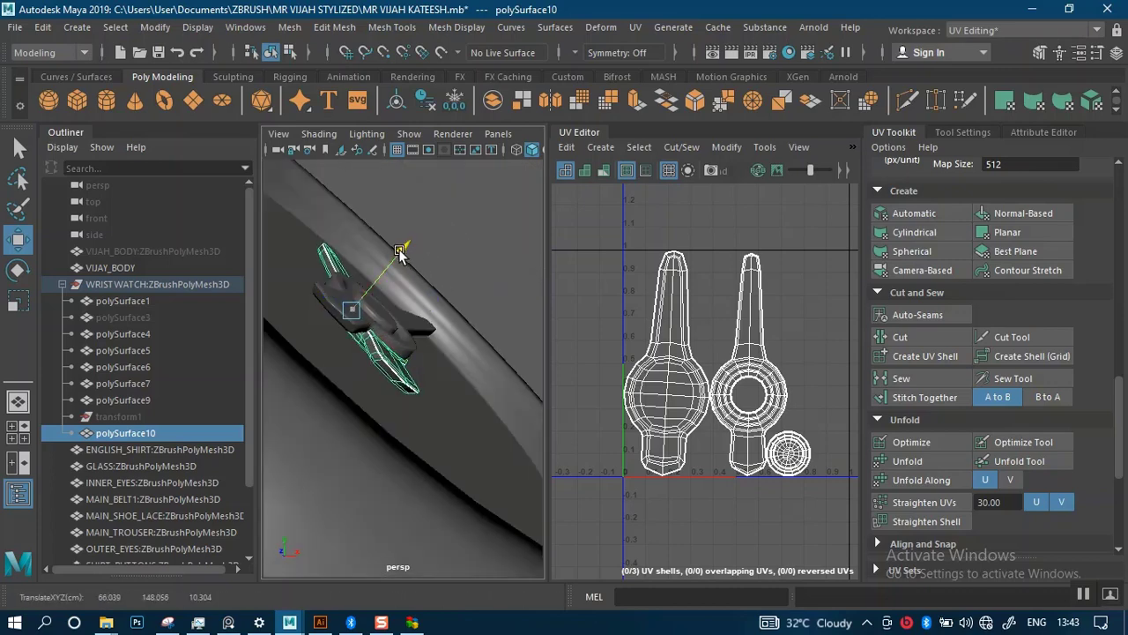
pyautogui.keyDown('alt'); pyautogui.moveTo(399, 248); pyautogui.dragTo(424, 335); pyautogui.keyUp('alt')
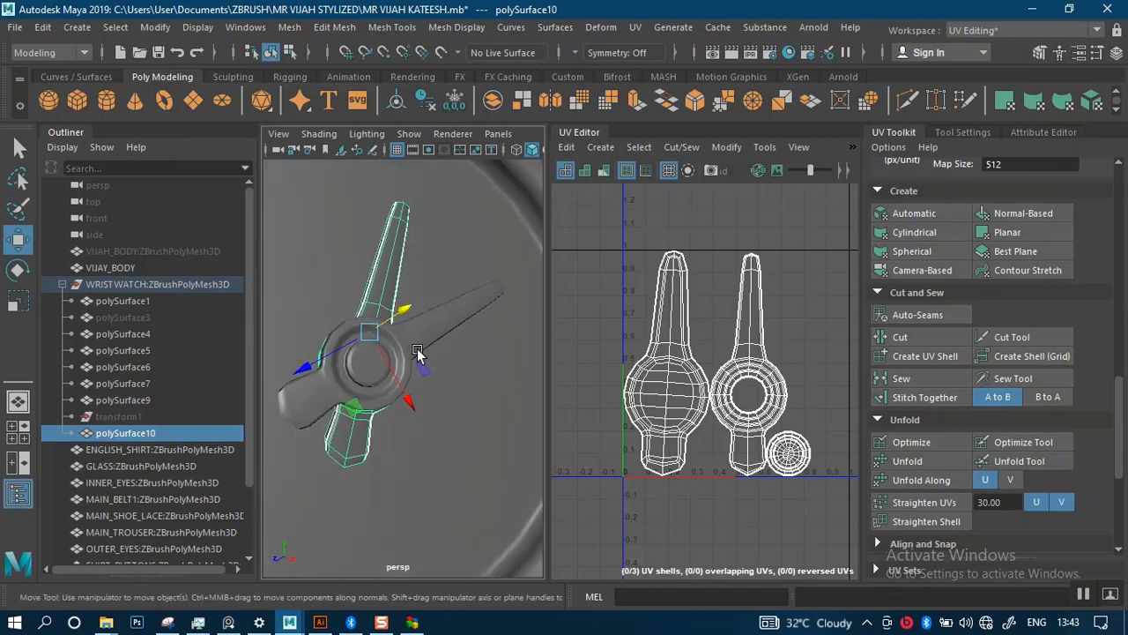
# Select the vertices at the duplicate hand's tip, move them outward to lengthen the hand toward the bezel, and deselect them
pyautogui.press('r')
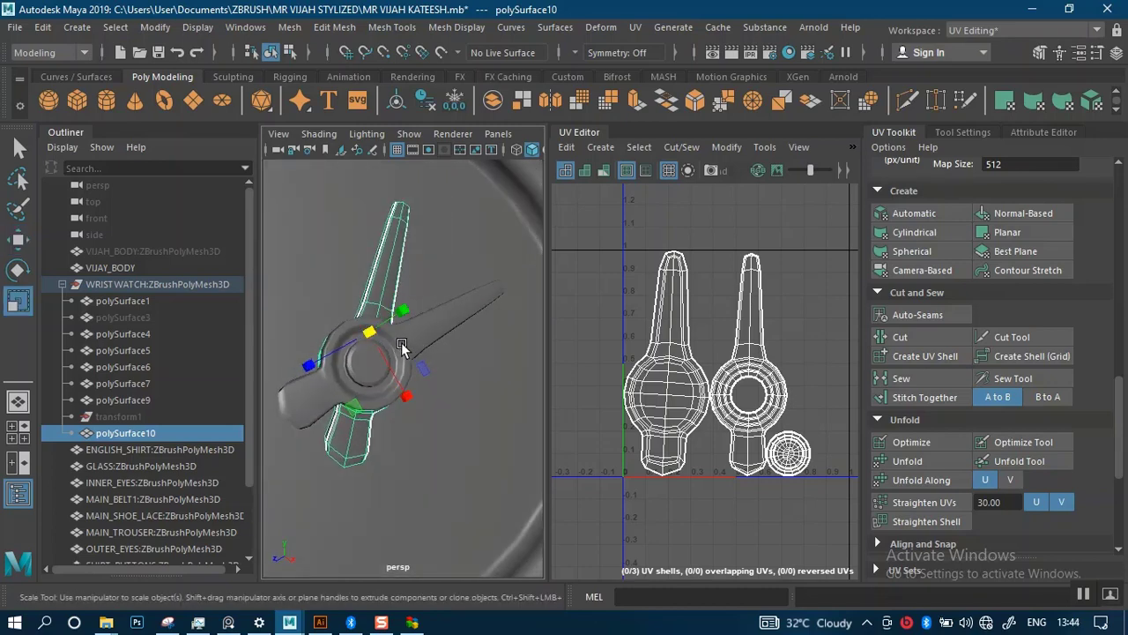
pyautogui.press('q')
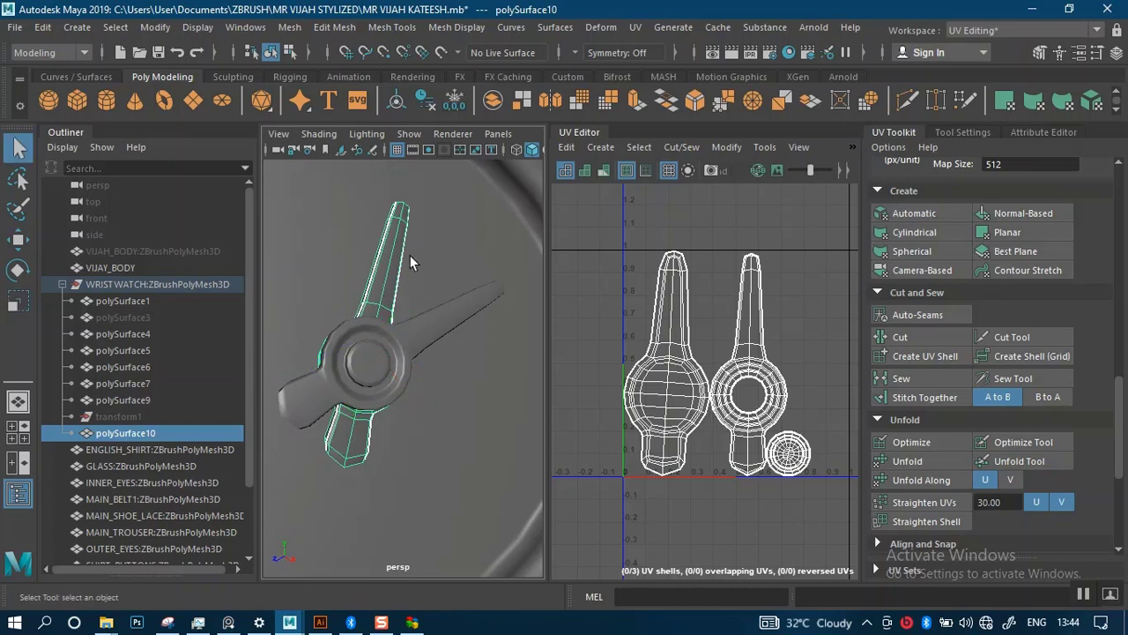
pyautogui.moveTo(382, 245); pyautogui.dragTo(311, 160, button='right')
pyautogui.keyDown('alt'); pyautogui.moveTo(369, 275); pyautogui.dragTo(352, 190); pyautogui.keyUp('alt')
pyautogui.moveTo(410, 257); pyautogui.dragTo(380, 287)
pyautogui.press('w')
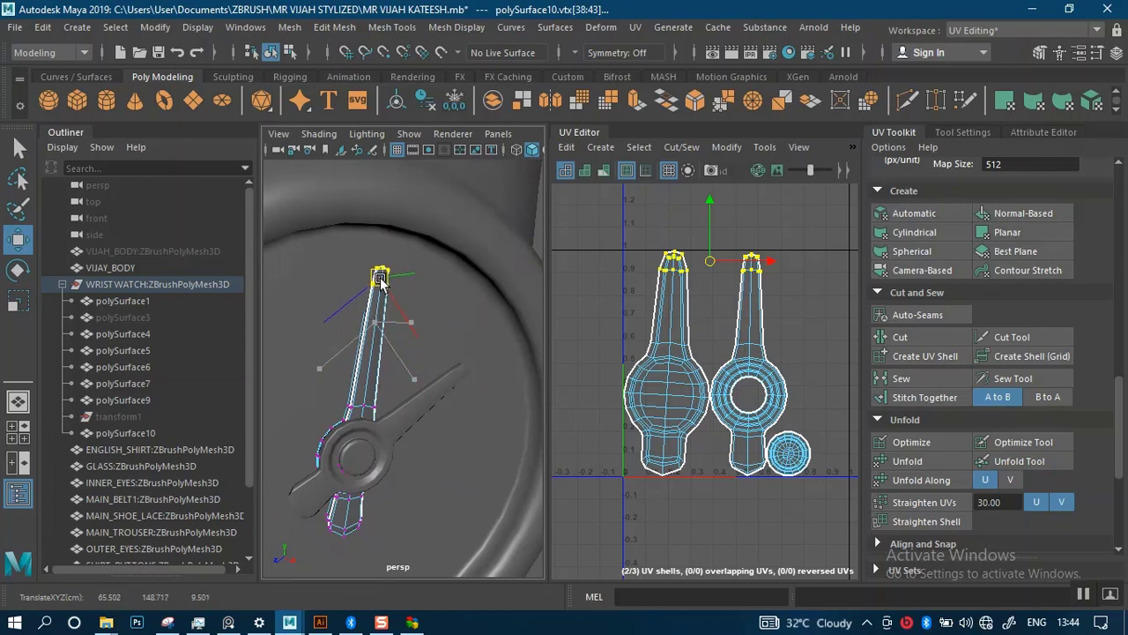
pyautogui.moveTo(381, 274); pyautogui.dragTo(381, 272)
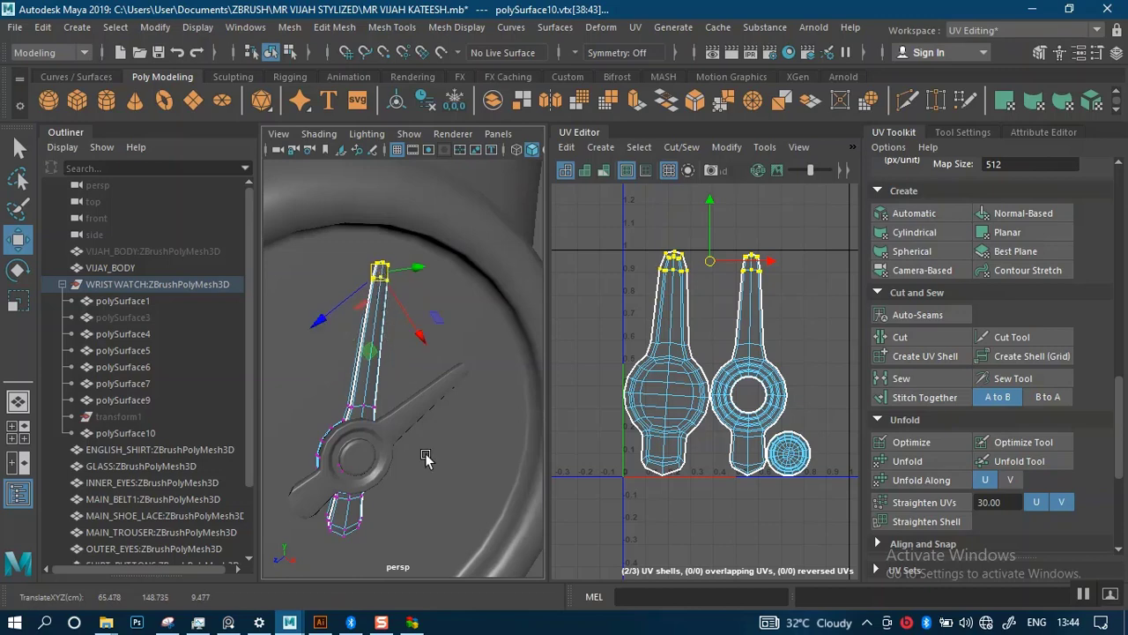
pyautogui.keyDown('alt'); pyautogui.moveTo(425, 454); pyautogui.dragTo(444, 406); pyautogui.keyUp('alt')
pyautogui.keyDown('alt'); pyautogui.moveTo(434, 431); pyautogui.dragTo(418, 387, button='right'); pyautogui.keyUp('alt')
pyautogui.keyDown('alt'); pyautogui.moveTo(420, 391); pyautogui.dragTo(416, 403); pyautogui.keyUp('alt')
pyautogui.keyDown('alt'); pyautogui.moveTo(416, 403); pyautogui.dragTo(439, 514, button='right'); pyautogui.keyUp('alt')
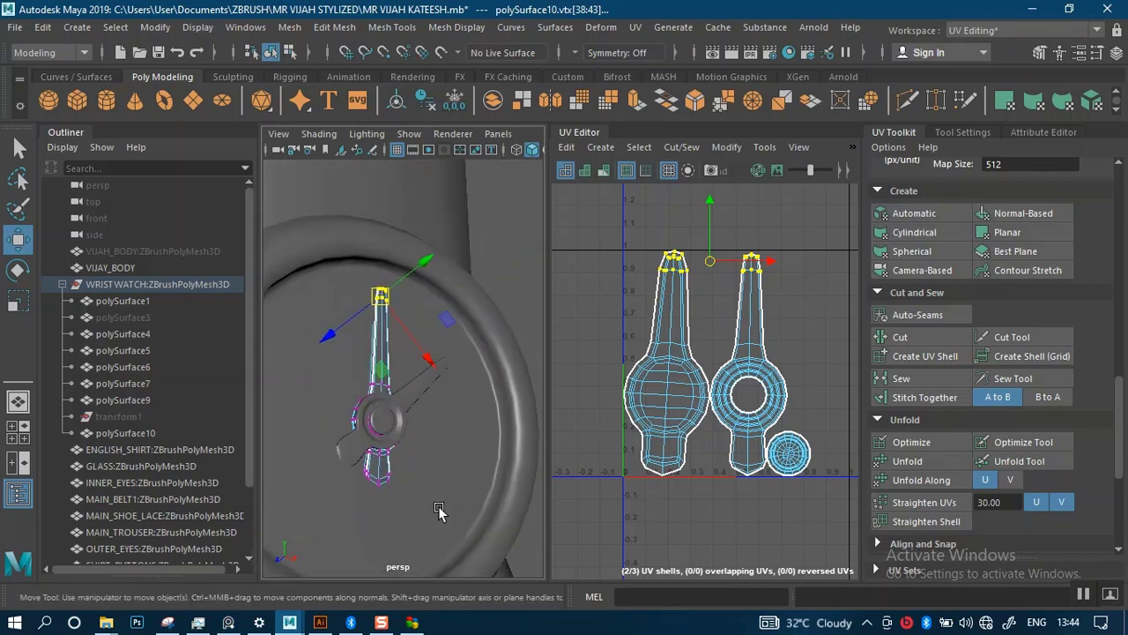
pyautogui.keyDown('alt'); pyautogui.moveTo(425, 469); pyautogui.dragTo(486, 246); pyautogui.keyUp('alt')
pyautogui.click(468, 326)
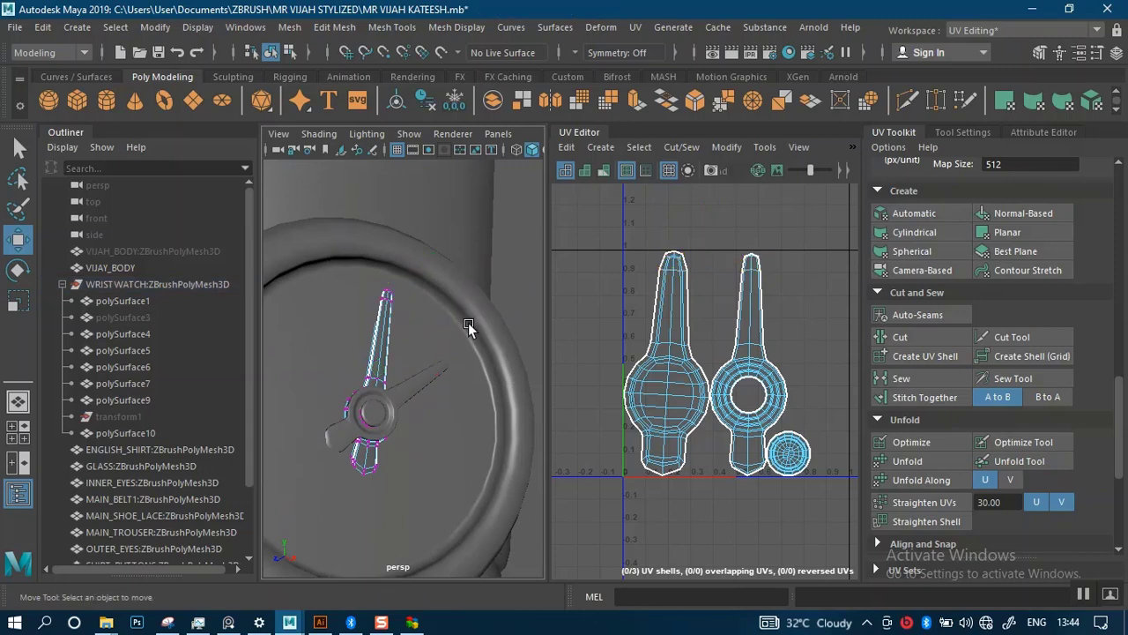
# Return the lengthened duplicate hand to object selection and rotate it in the dial plane until it points straight up
pyautogui.moveTo(371, 377); pyautogui.dragTo(390, 328, button='right')
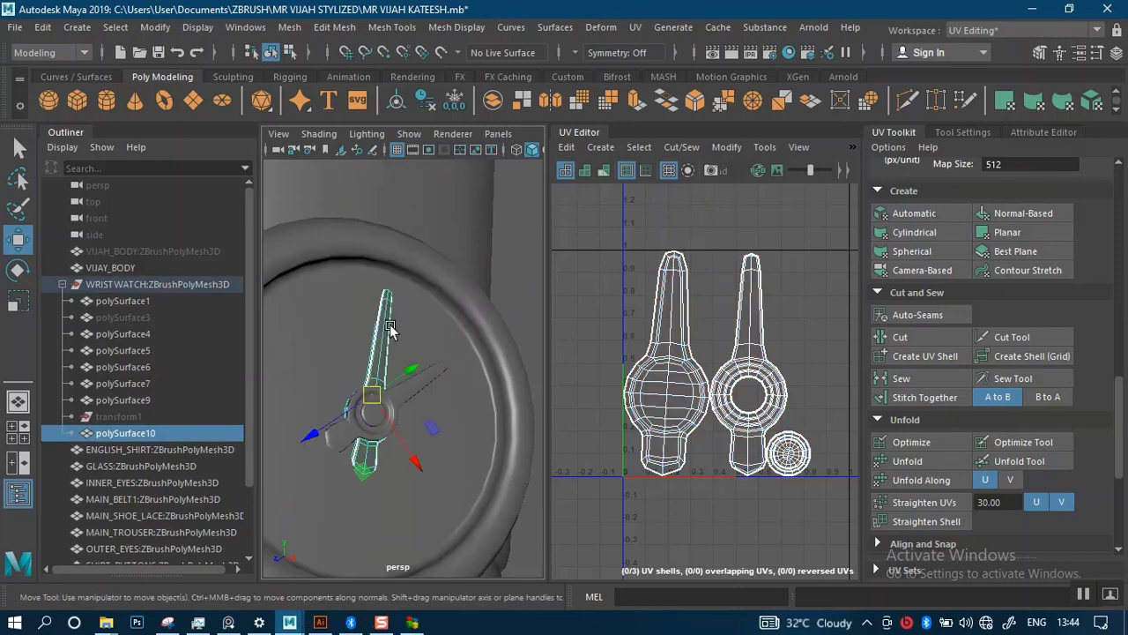
pyautogui.press('e')
pyautogui.moveTo(370, 468); pyautogui.dragTo(384, 469)
pyautogui.keyDown('alt'); pyautogui.moveTo(460, 441); pyautogui.dragTo(427, 428); pyautogui.keyUp('alt')
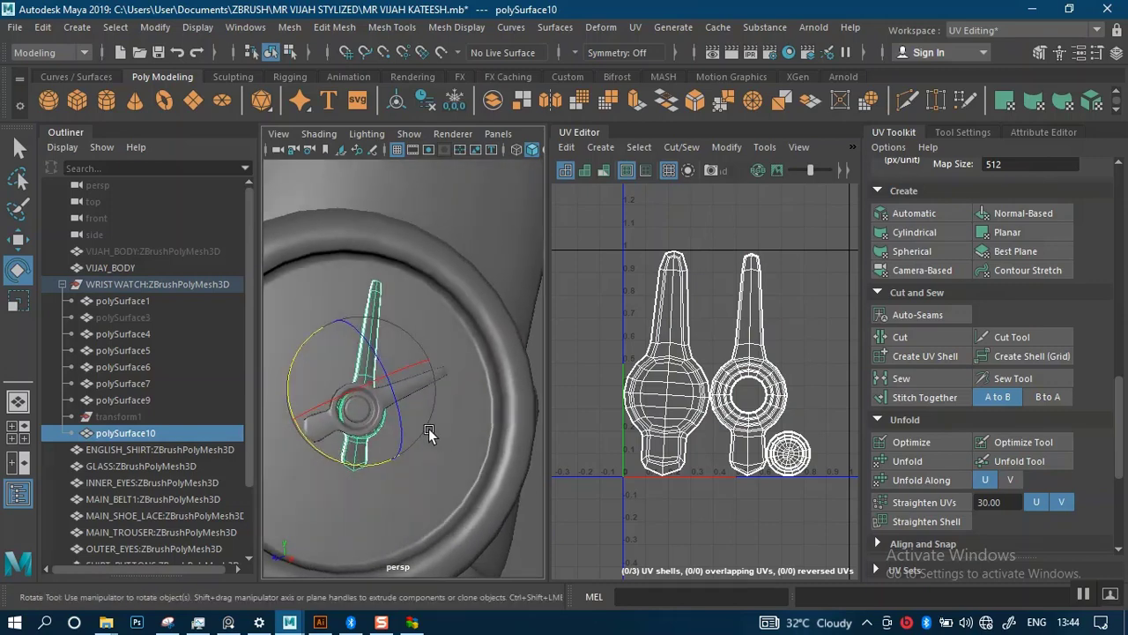
pyautogui.moveTo(352, 462); pyautogui.dragTo(359, 469)
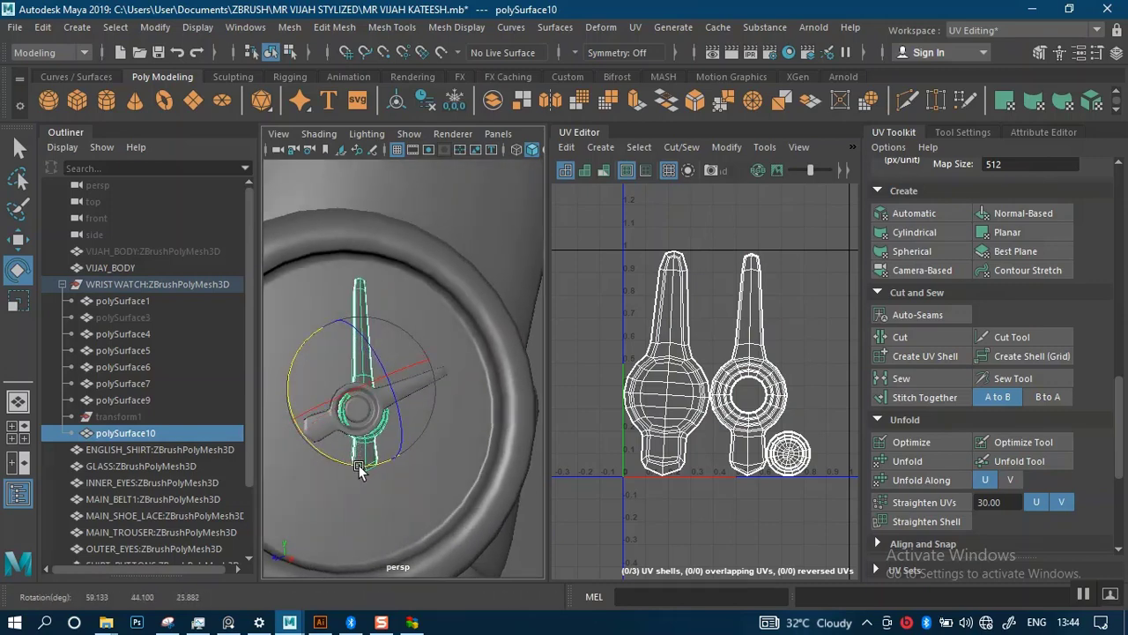
# Move the lengthened duplicate hand across the dial so its hub sits concentrically beneath the original hand's hub
pyautogui.press('w')
pyautogui.scroll(5, 396, 488)
pyautogui.scroll(1, 396, 487)
pyautogui.keyDown('alt'); pyautogui.moveTo(396, 488); pyautogui.dragTo(417, 430, button='middle'); pyautogui.keyUp('alt')
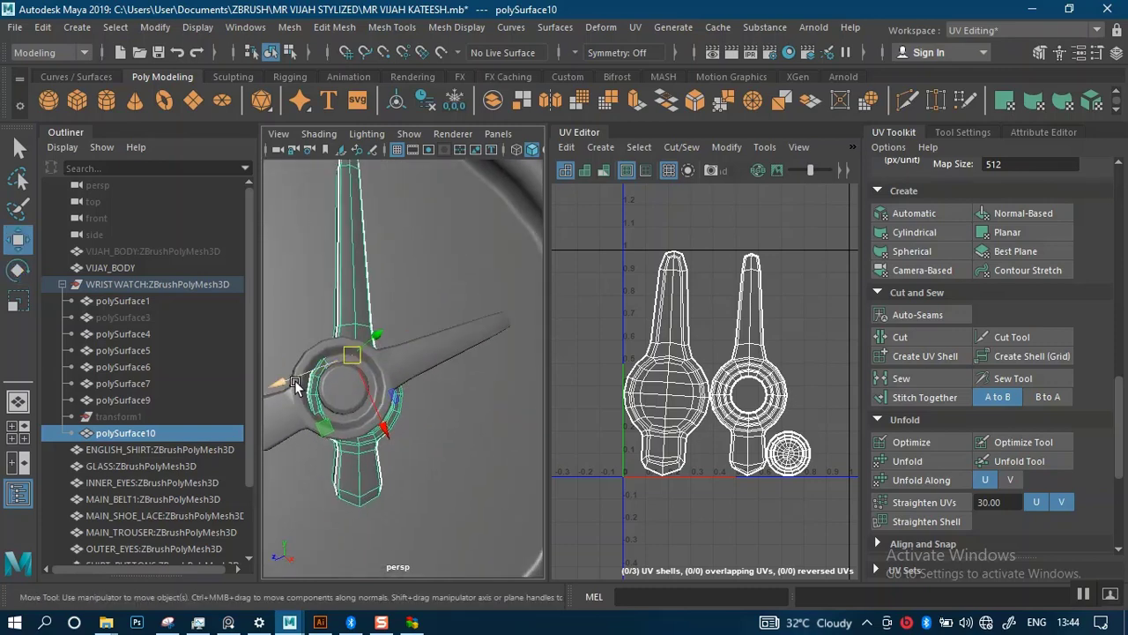
pyautogui.moveTo(294, 382); pyautogui.dragTo(283, 380)
pyautogui.moveTo(371, 428); pyautogui.dragTo(360, 419)
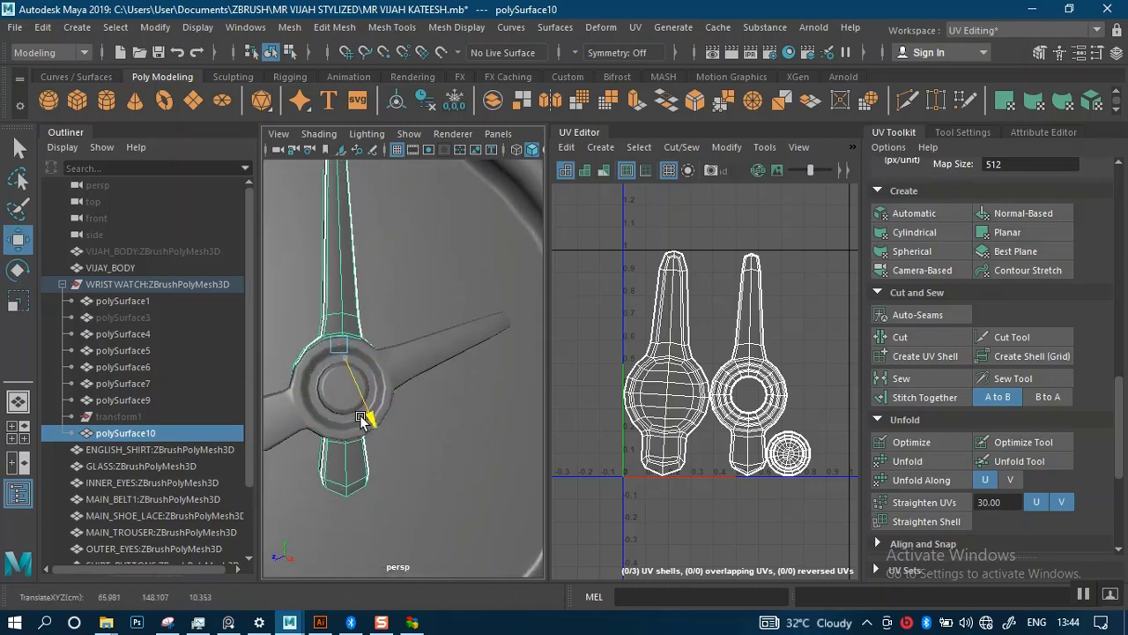
pyautogui.moveTo(297, 370); pyautogui.dragTo(295, 371)
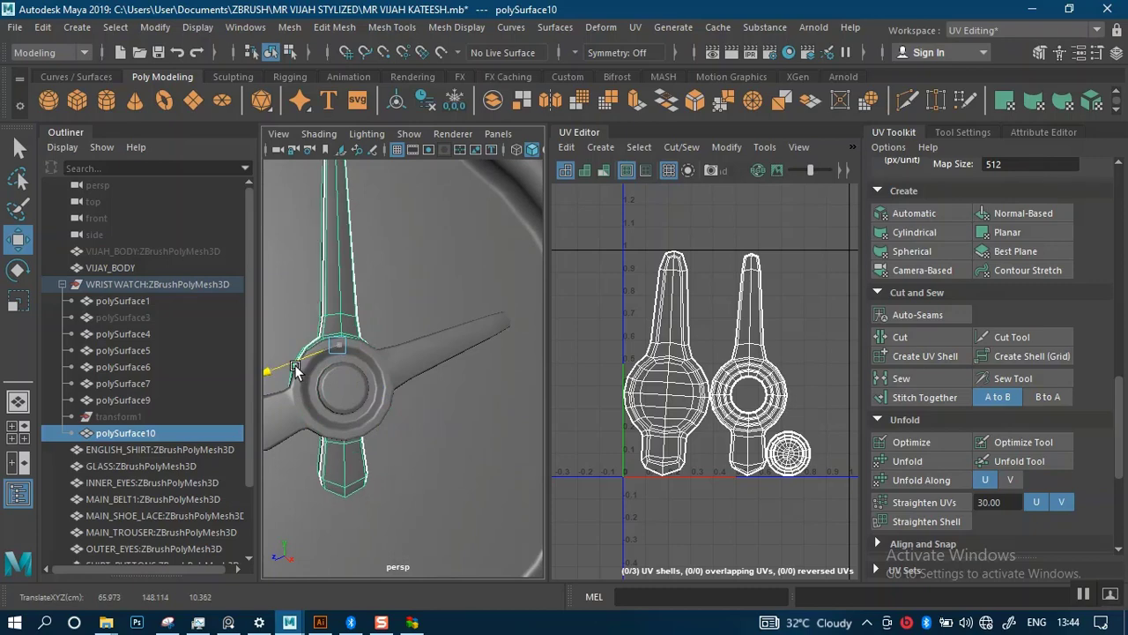
pyautogui.moveTo(357, 401); pyautogui.dragTo(360, 403)
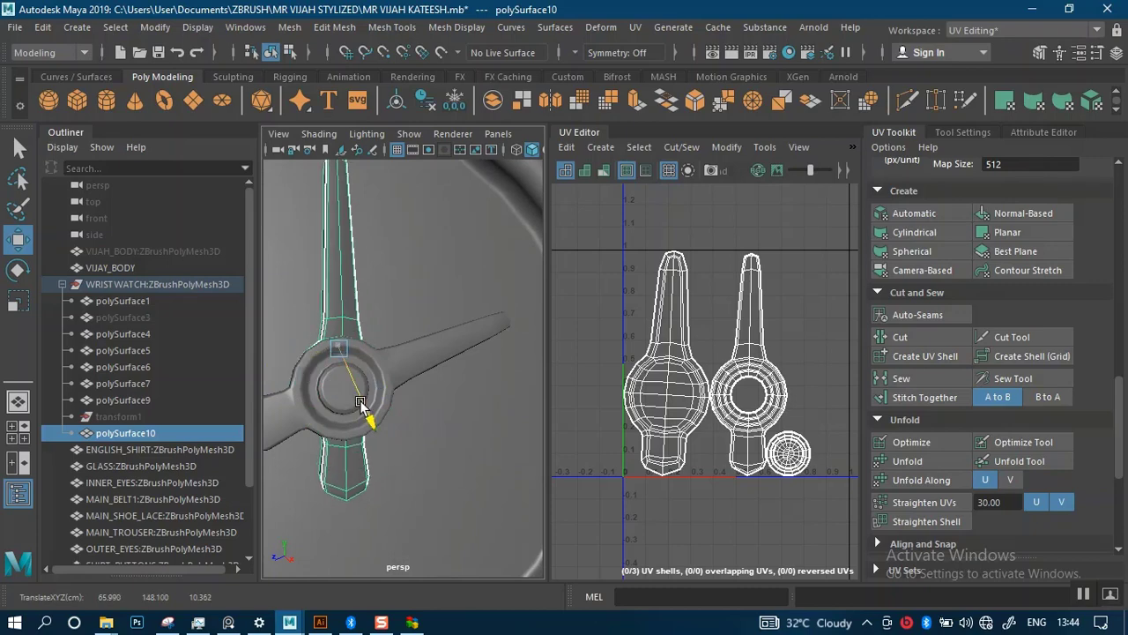
pyautogui.scroll(-3, 379, 381)
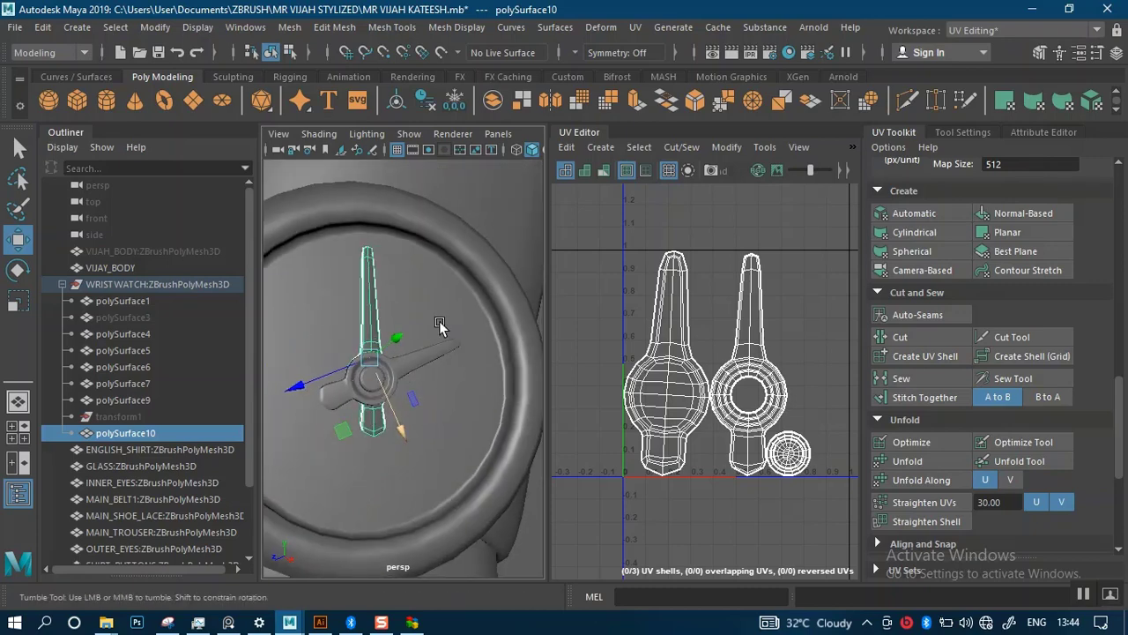
pyautogui.moveTo(441, 326)
pyautogui.keyDown('alt'); pyautogui.mouseDown()
pyautogui.moveTo(490, 314)
pyautogui.moveTo(444, 330)
pyautogui.mouseUp(); pyautogui.keyUp('alt')
# Select the two long UV shells of the lengthened hand, leaving out the small round cap, and unfold them
pyautogui.moveTo(726, 323); pyautogui.dragTo(640, 284, button='right')
pyautogui.moveTo(611, 212); pyautogui.dragTo(863, 546)
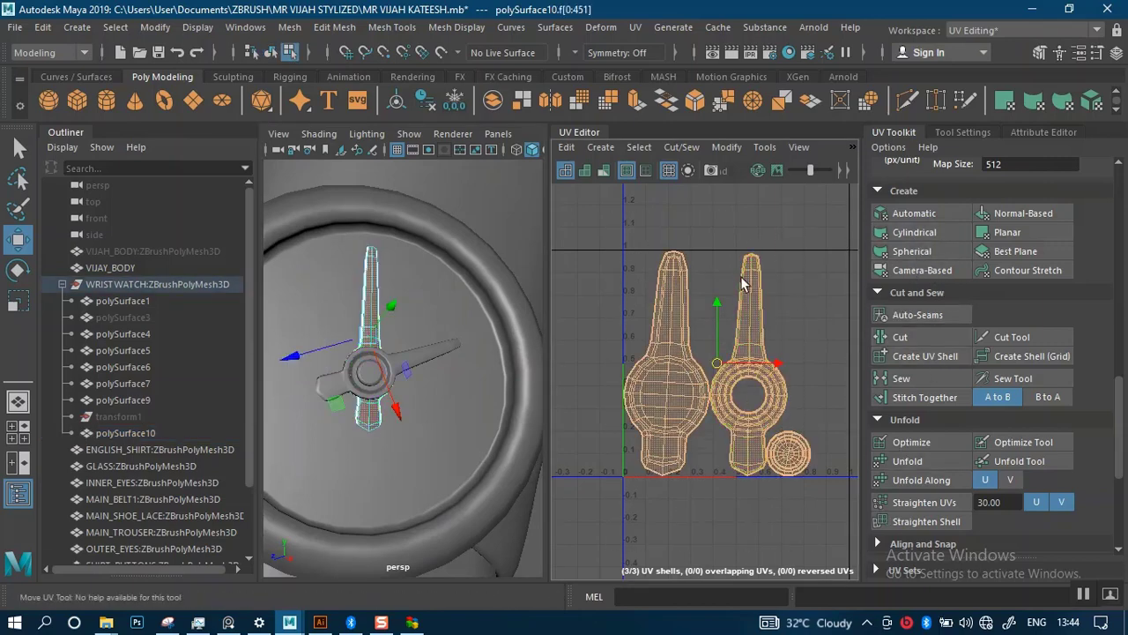
pyautogui.moveTo(789, 323); pyautogui.dragTo(791, 323)
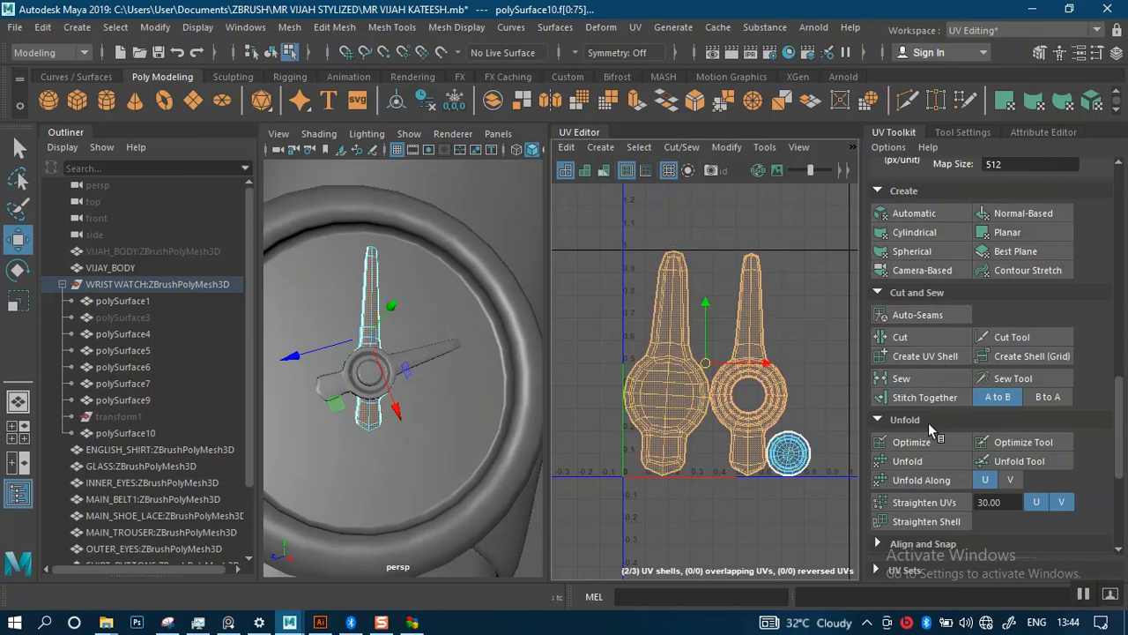
pyautogui.click(908, 460)
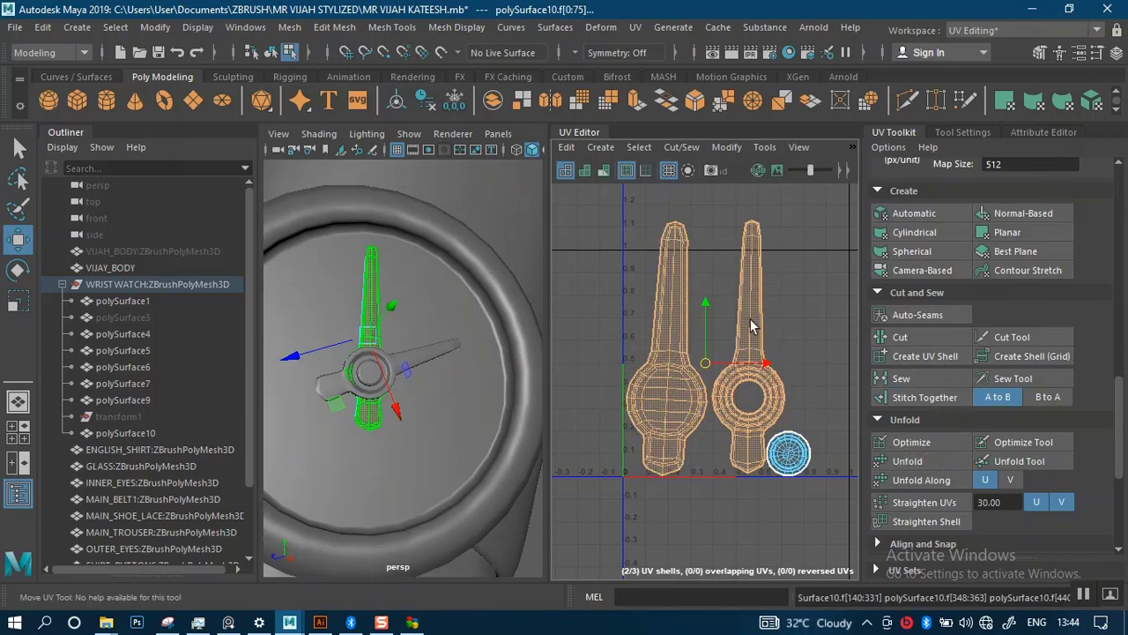
# Save the scene with the lengthened hand's updated UVs
pyautogui.keyDown('alt'); pyautogui.moveTo(416, 378); pyautogui.dragTo(378, 320, button='right'); pyautogui.keyUp('alt')
pyautogui.keyDown('alt'); pyautogui.moveTo(378, 320); pyautogui.dragTo(408, 325); pyautogui.keyUp('alt')
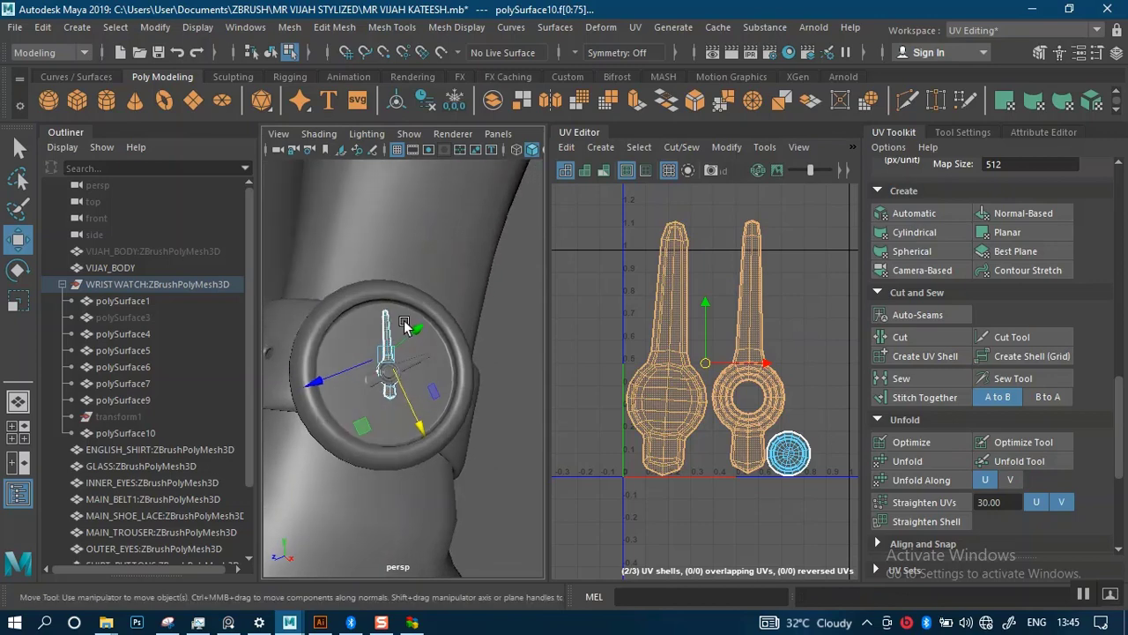
pyautogui.keyDown('alt'); pyautogui.moveTo(409, 325); pyautogui.dragTo(421, 389, button='right'); pyautogui.keyUp('alt')
pyautogui.hotkey('ctrl', 's')
pyautogui.press('w')
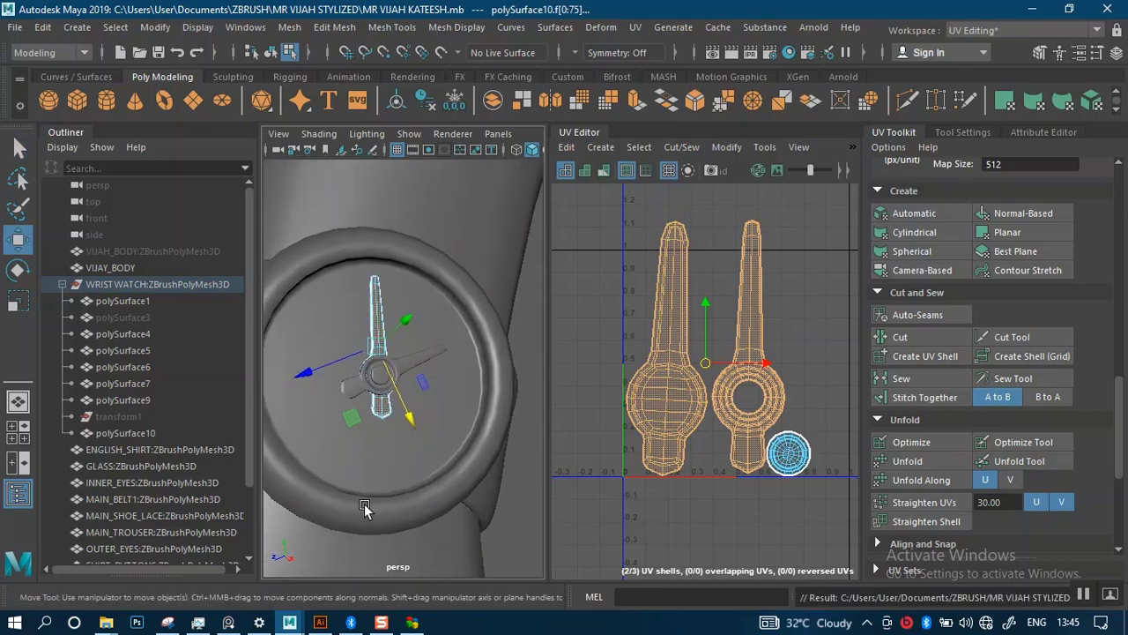
# Select both watch hands as whole objects and hide them
pyautogui.keyDown('alt'); pyautogui.moveTo(320, 466); pyautogui.dragTo(390, 378); pyautogui.keyUp('alt')
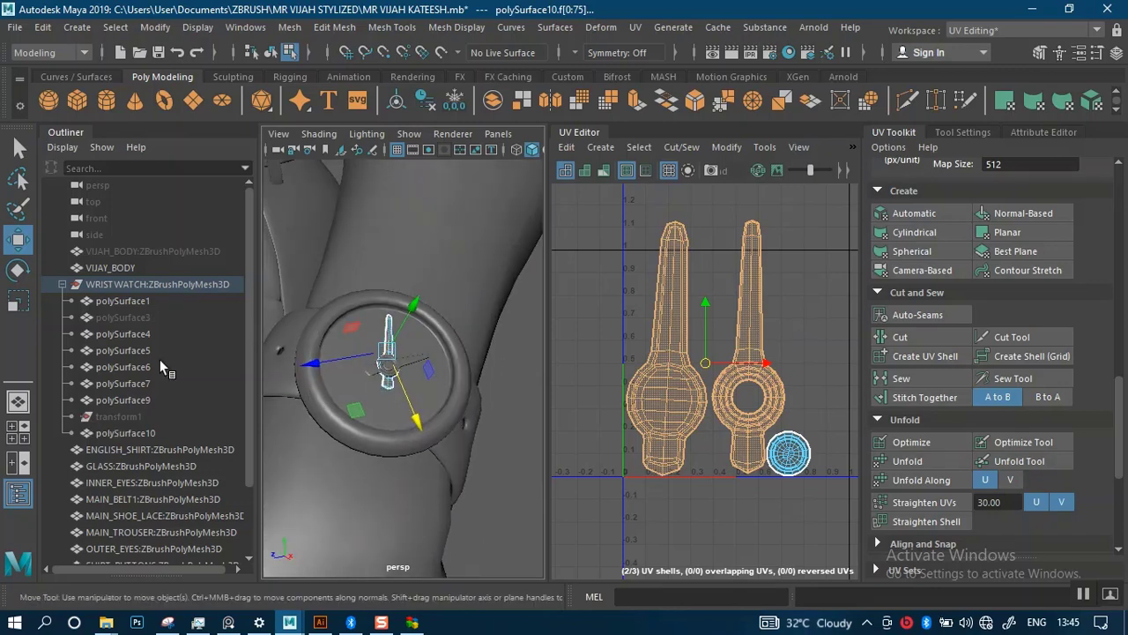
pyautogui.keyDown('alt'); pyautogui.moveTo(386, 364); pyautogui.dragTo(408, 460, button='right'); pyautogui.keyUp('alt')
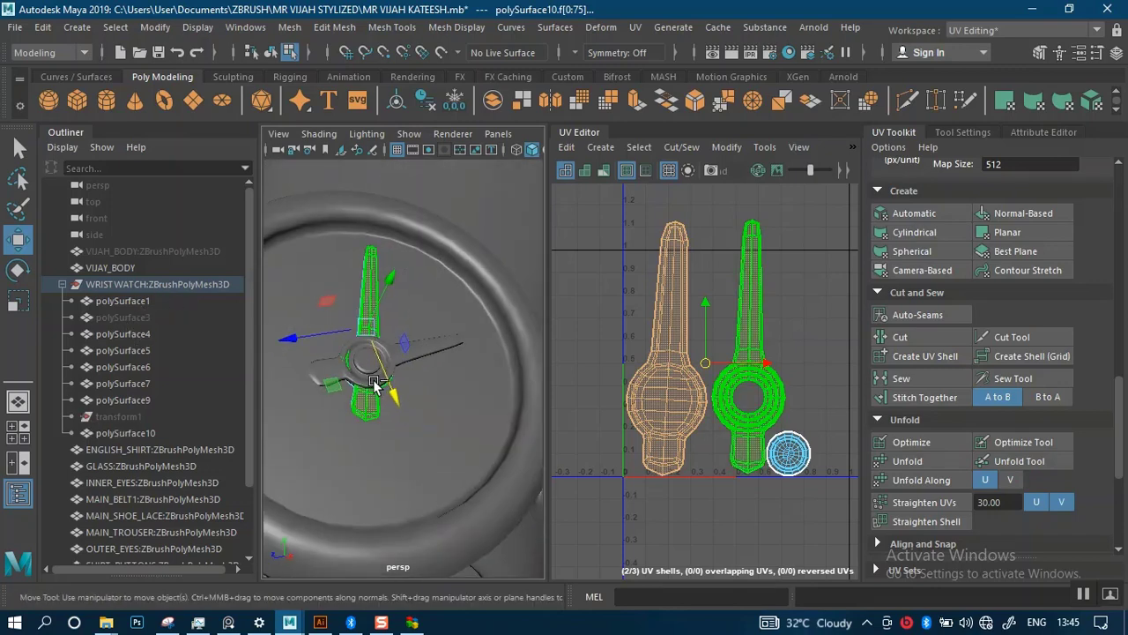
pyautogui.moveTo(375, 367); pyautogui.dragTo(436, 142, button='right')
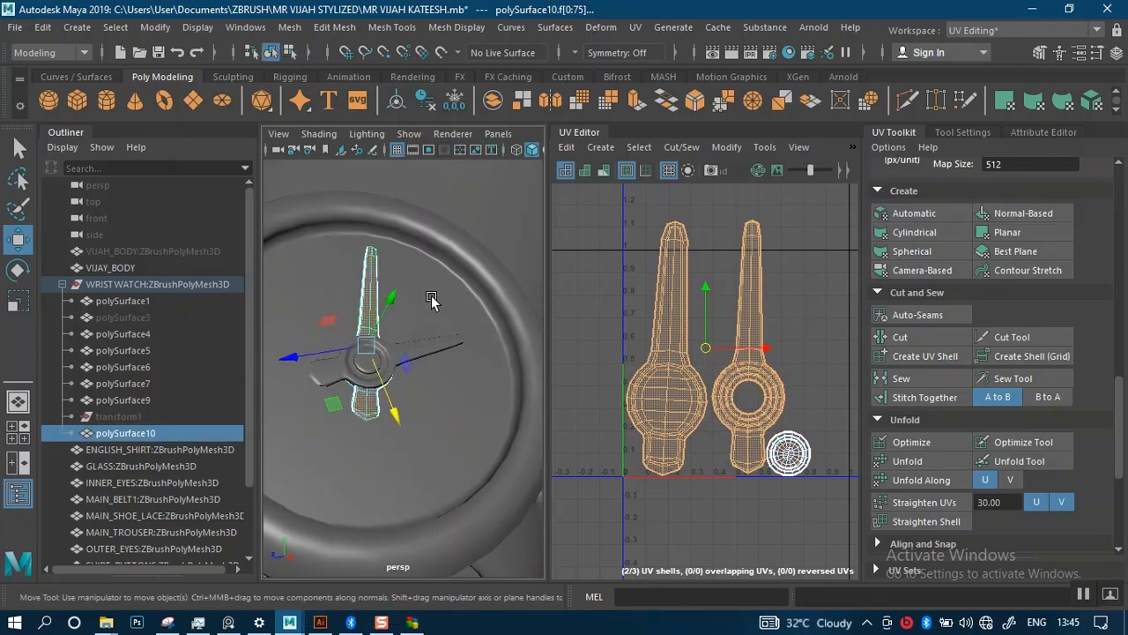
pyautogui.keyDown('shift'); pyautogui.click(414, 353); pyautogui.keyUp('shift')
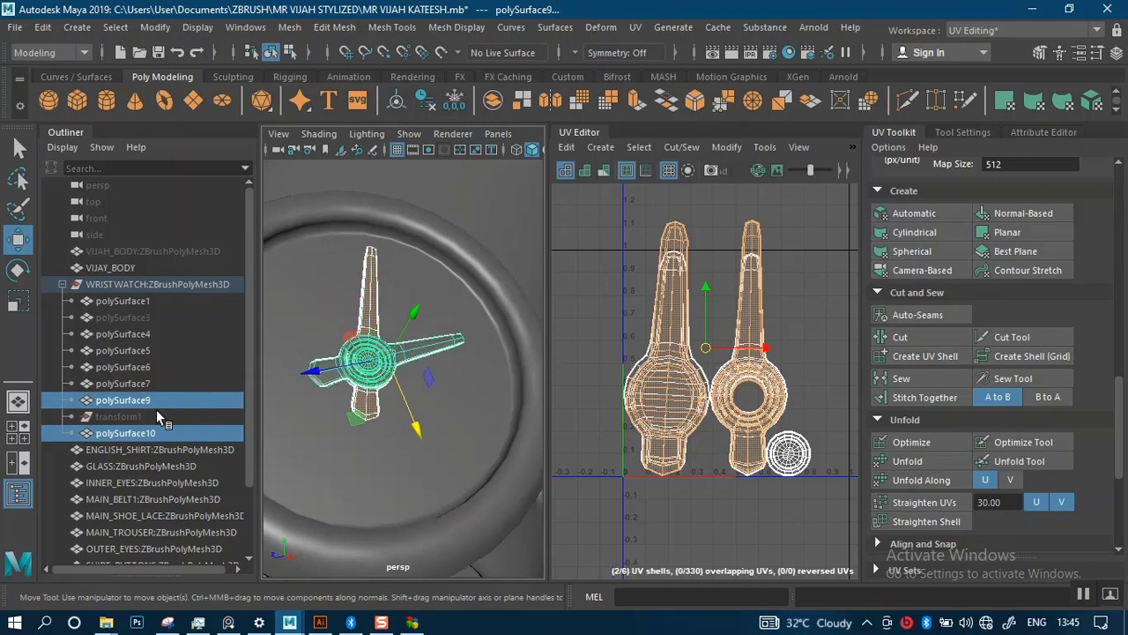
pyautogui.hotkey('ctrl', 'h')
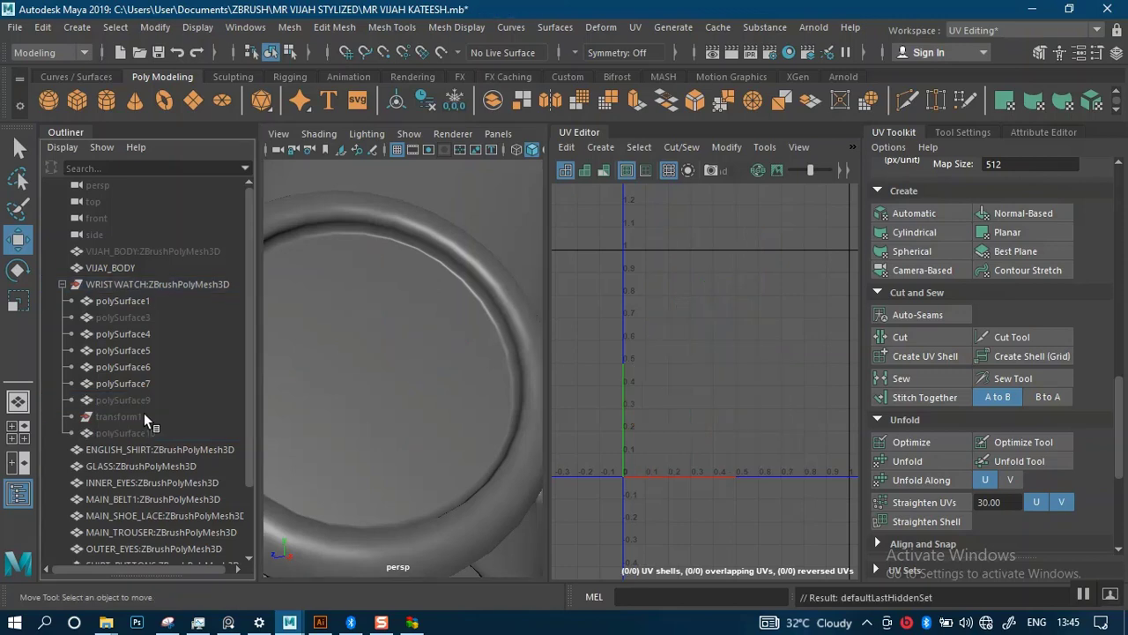
# Select the round watch case and enable edge selection for its UVs at the lower end of the bezel strip shell
pyautogui.click(124, 301)
pyautogui.scroll(-4, 363, 383)
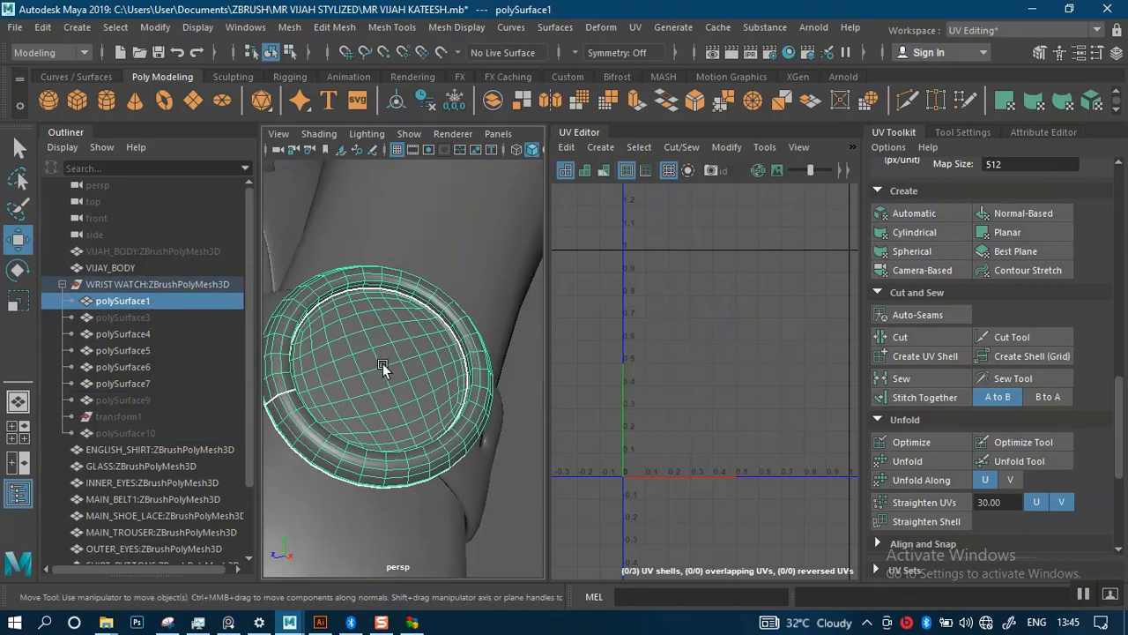
pyautogui.keyDown('alt'); pyautogui.moveTo(383, 363); pyautogui.dragTo(376, 391); pyautogui.keyUp('alt')
pyautogui.scroll(-4, 730, 407)
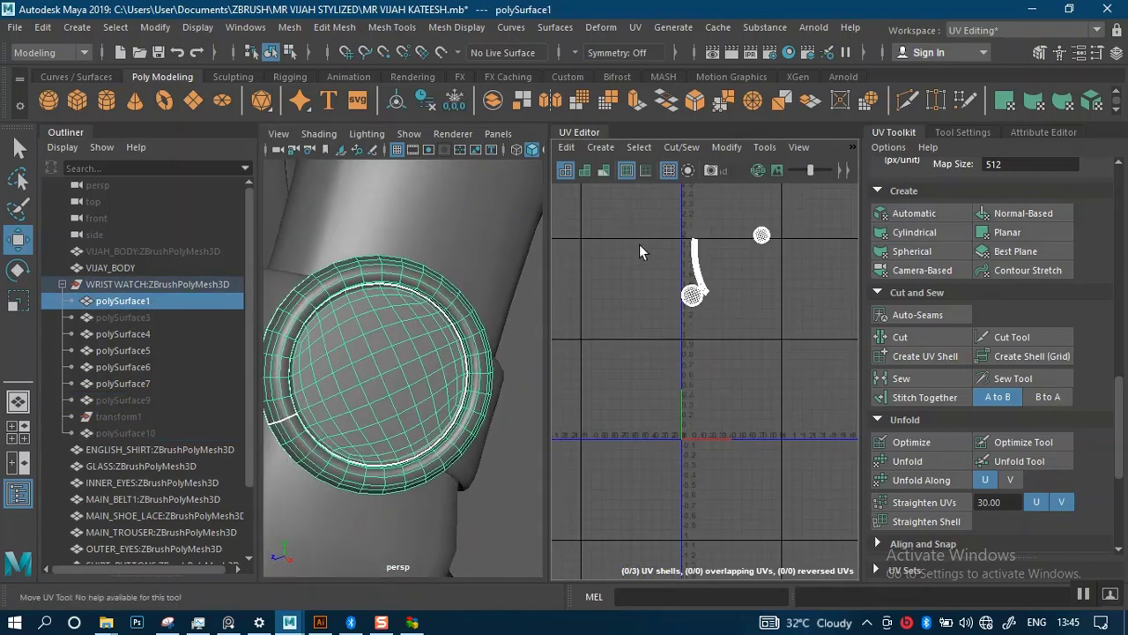
pyautogui.scroll(2, 659, 369)
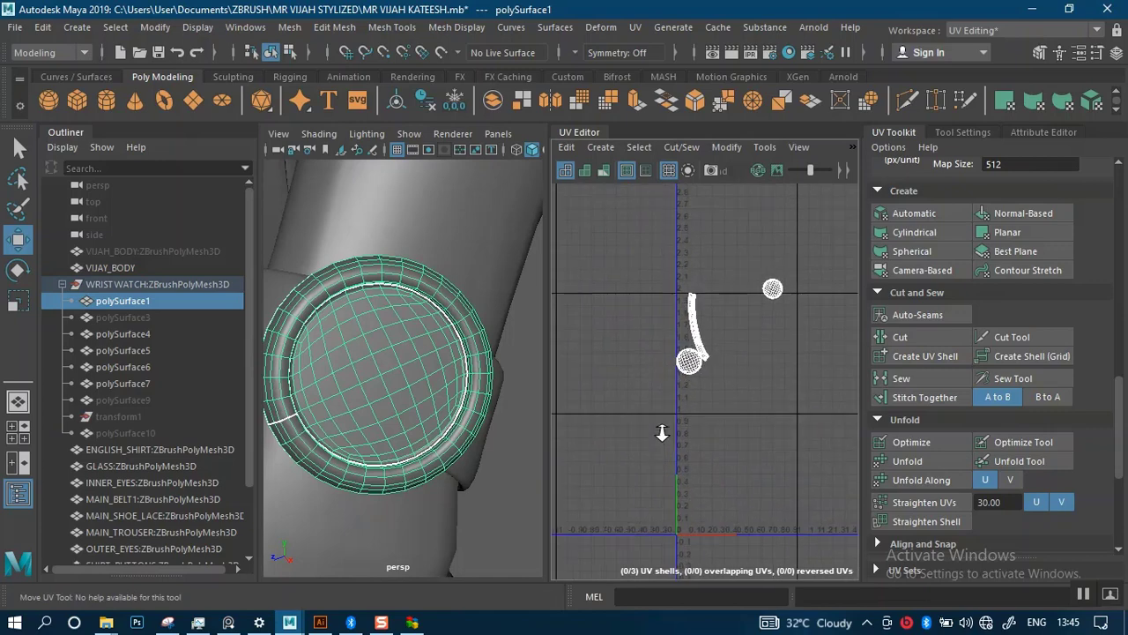
pyautogui.scroll(6, 705, 381)
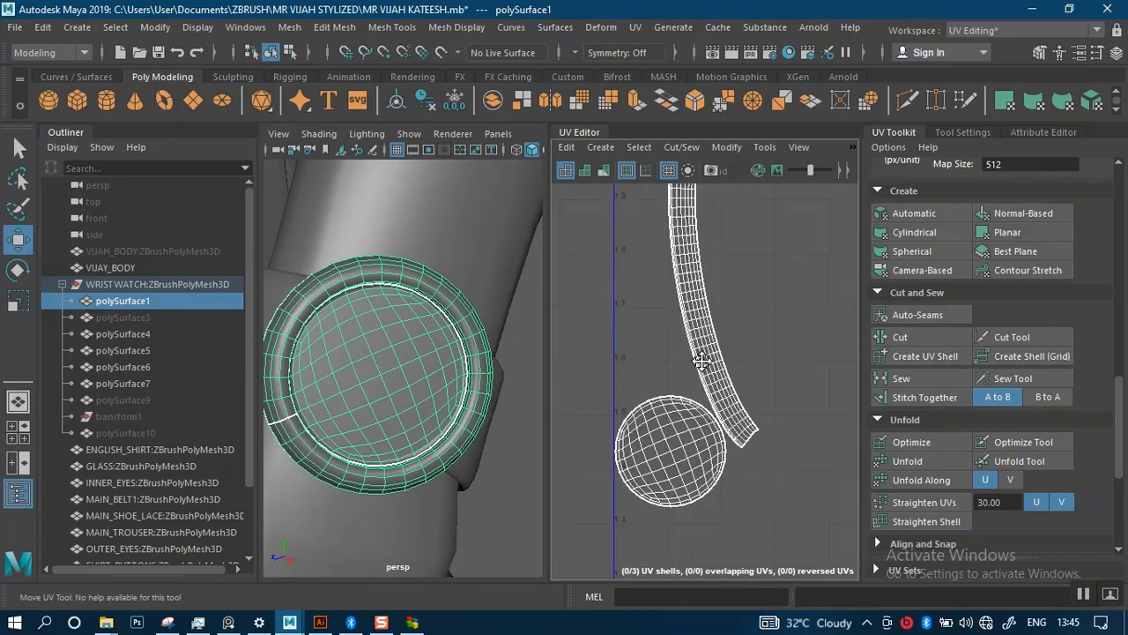
pyautogui.scroll(4, 724, 438)
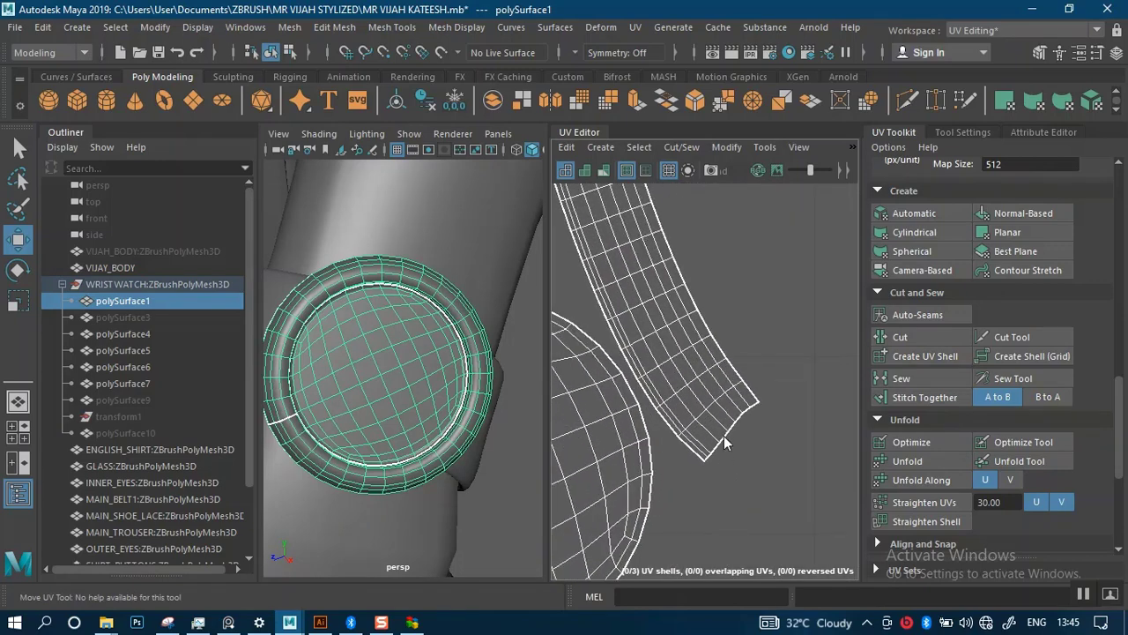
pyautogui.moveTo(723, 389); pyautogui.dragTo(718, 333, button='right')
pyautogui.scroll(5, 710, 436)
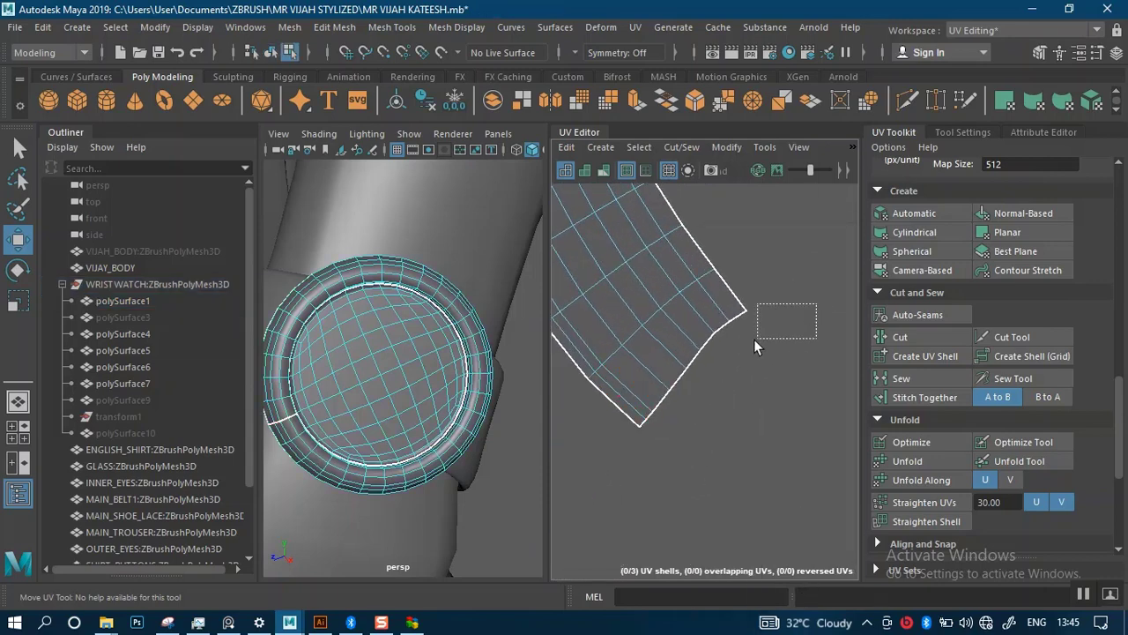
# Select the row of border edges across the bezel strip shell's lower end and stitch them together with the matching edges, A to B
pyautogui.moveTo(763, 294); pyautogui.dragTo(671, 404)
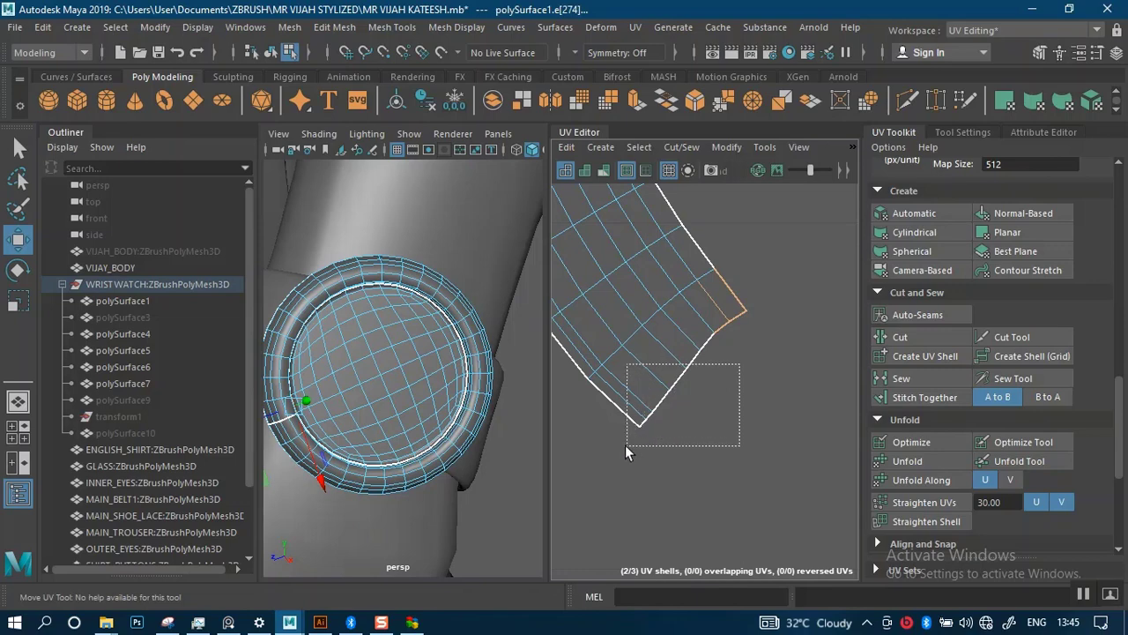
pyautogui.keyDown('shift'); pyautogui.moveTo(625, 445); pyautogui.dragTo(624, 446); pyautogui.keyUp('shift')
pyautogui.keyDown('alt'); pyautogui.moveTo(718, 340); pyautogui.dragTo(726, 453, button='right'); pyautogui.keyUp('alt')
pyautogui.click(726, 453)
pyautogui.keyDown('alt'); pyautogui.moveTo(652, 418); pyautogui.dragTo(630, 511, button='right'); pyautogui.keyUp('alt')
pyautogui.keyDown('alt'); pyautogui.moveTo(631, 511); pyautogui.dragTo(759, 467, button='middle'); pyautogui.keyUp('alt')
pyautogui.click(697, 464)
pyautogui.keyDown('alt'); pyautogui.moveTo(749, 426); pyautogui.dragTo(666, 473, button='middle'); pyautogui.keyUp('alt')
pyautogui.keyDown('alt'); pyautogui.moveTo(823, 326); pyautogui.dragTo(776, 379, button='middle'); pyautogui.keyUp('alt')
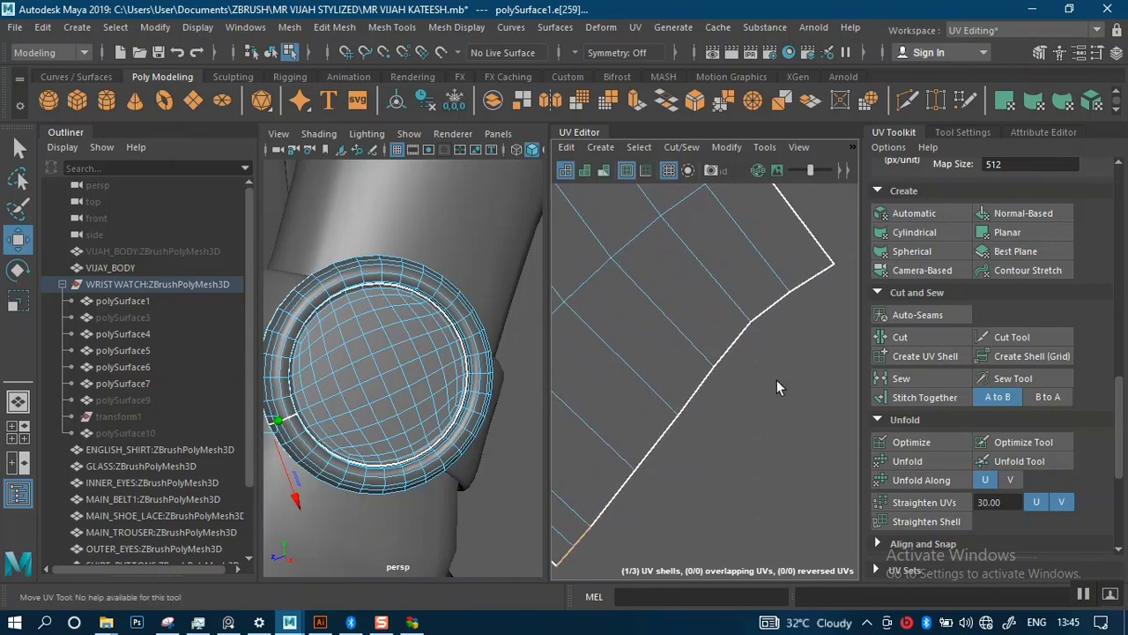
pyautogui.keyDown('shift'); pyautogui.doubleClick(811, 286); pyautogui.keyUp('shift')
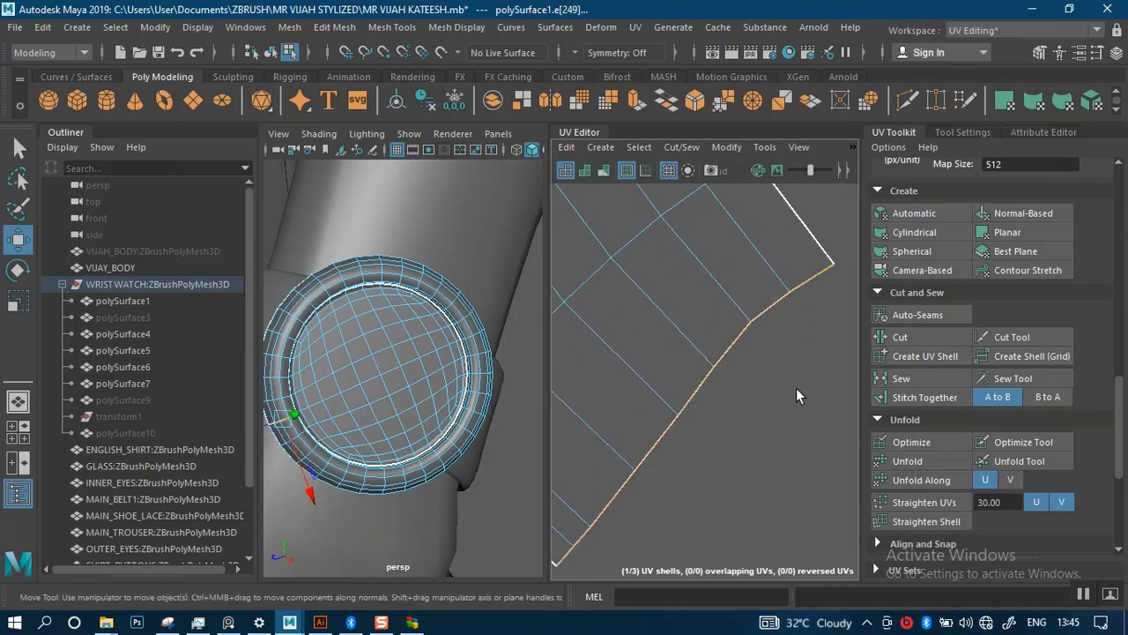
pyautogui.keyDown('alt'); pyautogui.moveTo(778, 440); pyautogui.dragTo(687, 365, button='right'); pyautogui.keyUp('alt')
pyautogui.click(905, 394)
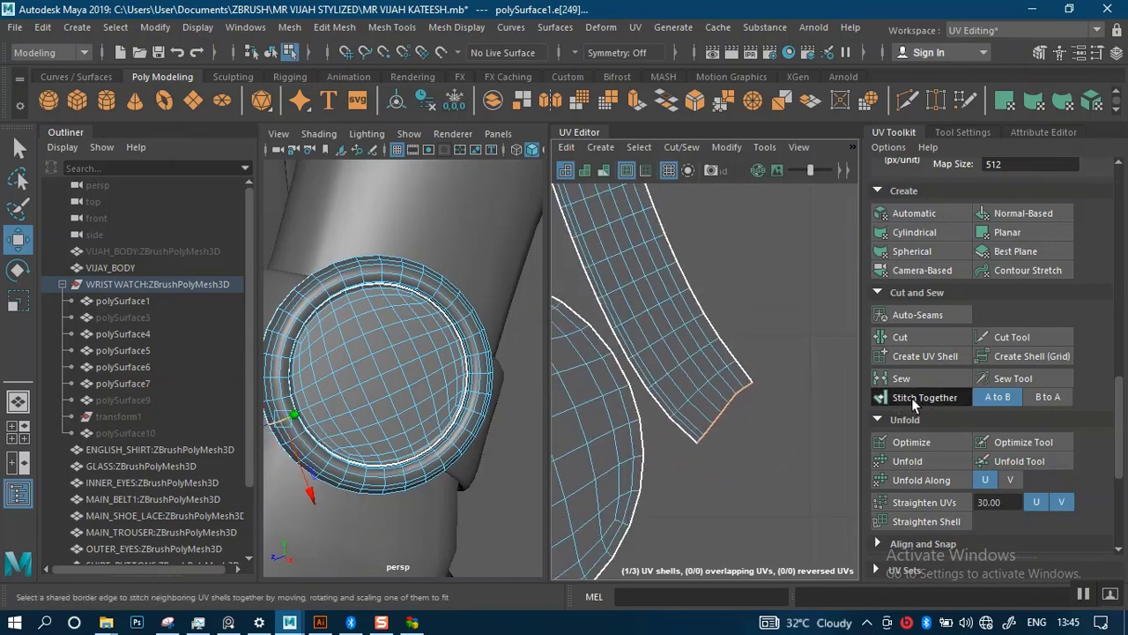
pyautogui.keyDown('alt'); pyautogui.moveTo(756, 373); pyautogui.dragTo(705, 273, button='right'); pyautogui.keyUp('alt')
# Select the stitched bezel strip as a UV shell and unfold it into a ring
pyautogui.rightClick(686, 250)
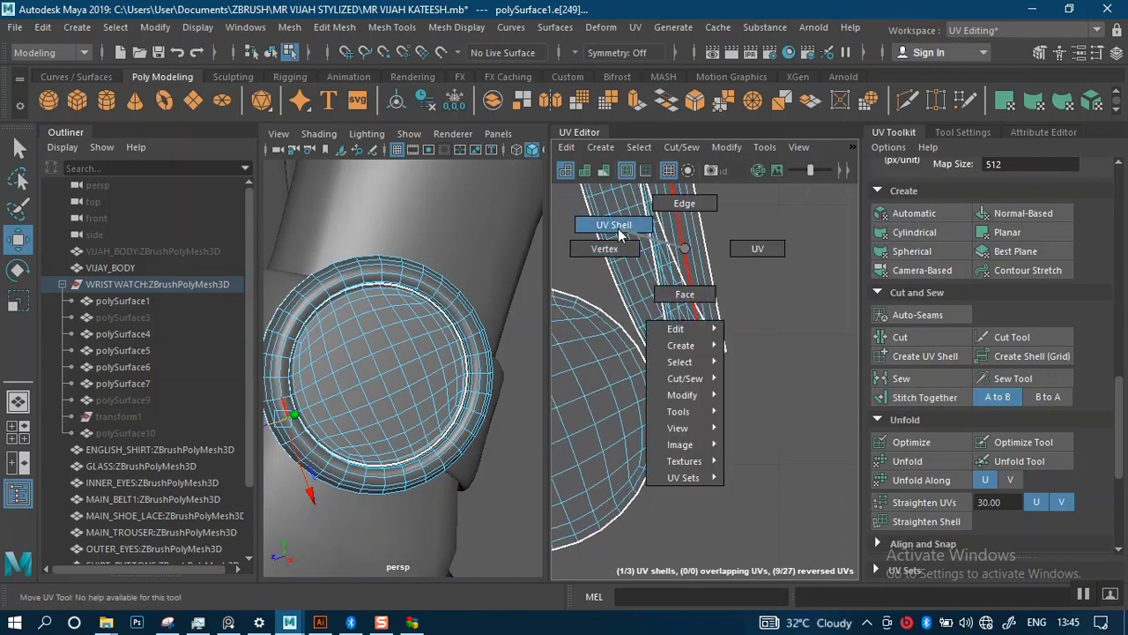
pyautogui.click(619, 228)
pyautogui.click(658, 246)
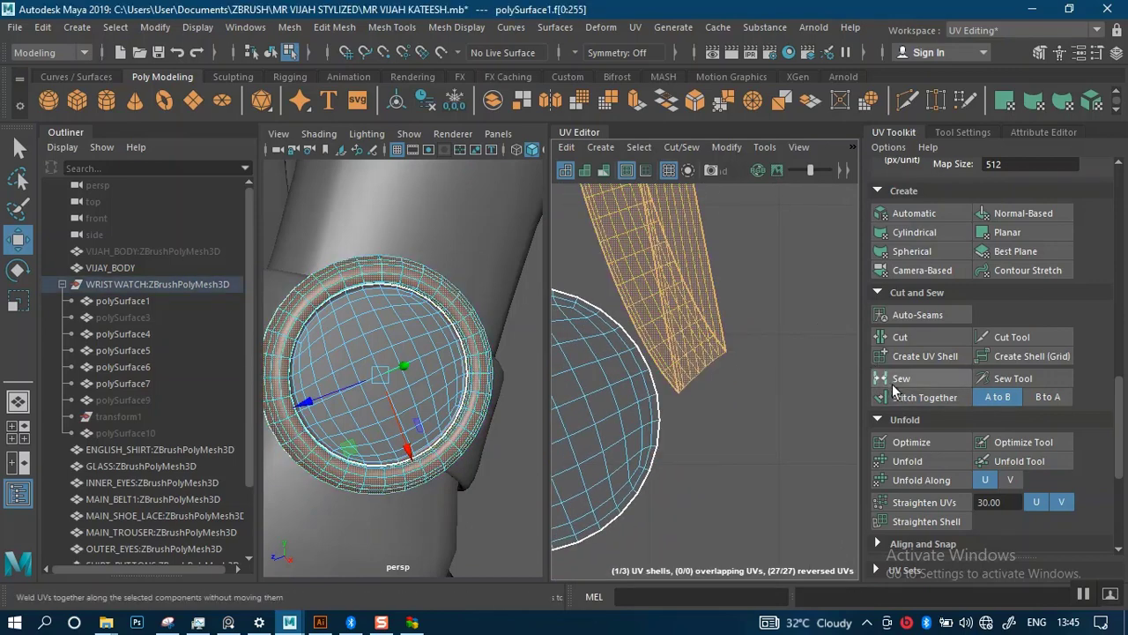
pyautogui.click(913, 455)
pyautogui.keyDown('alt'); pyautogui.moveTo(707, 373); pyautogui.dragTo(658, 338, button='right'); pyautogui.keyUp('alt')
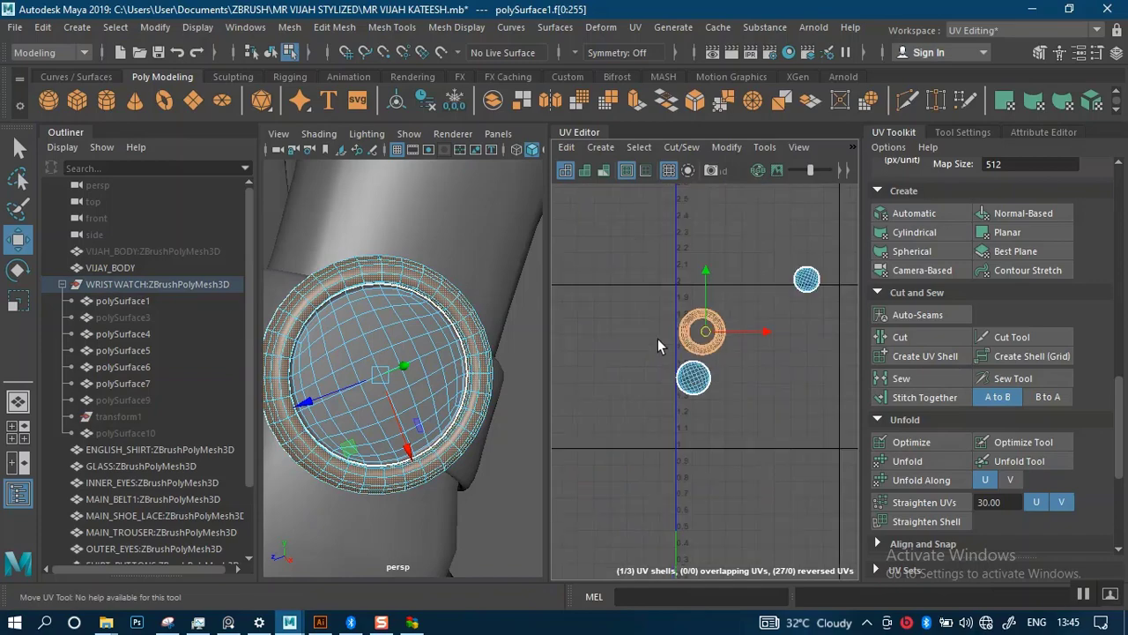
# Save the scene with the bezel's unfolded UV ring
pyautogui.keyDown('alt'); pyautogui.moveTo(398, 349); pyautogui.dragTo(409, 328); pyautogui.keyUp('alt')
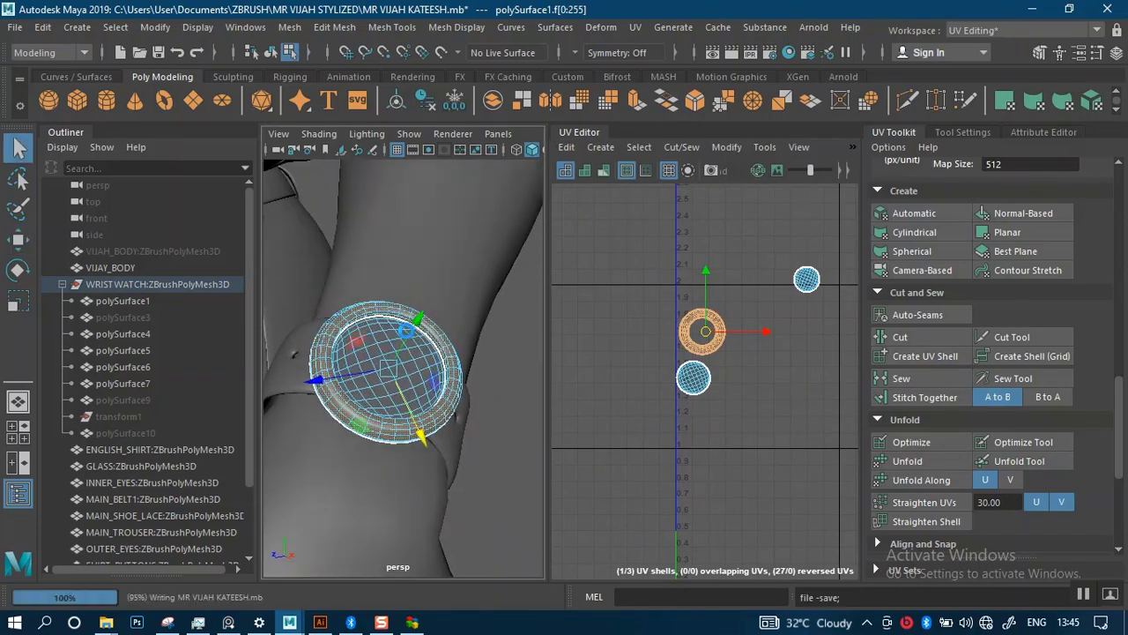
pyautogui.hotkey('ctrl', 's')
pyautogui.moveTo(618, 333); pyautogui.dragTo(590, 304, button='right')
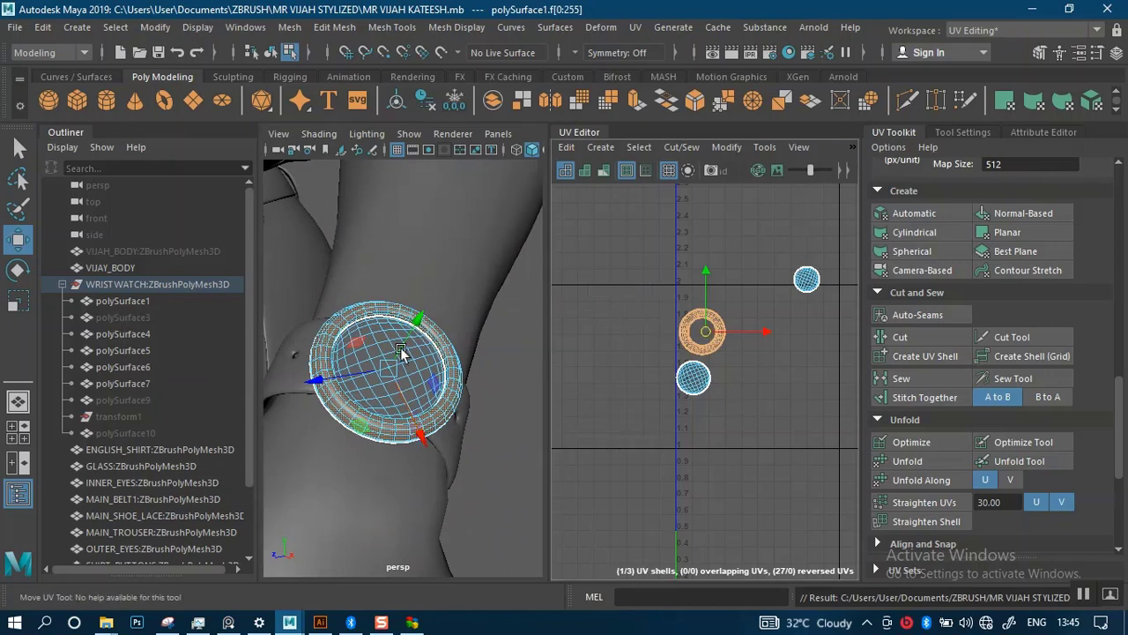
# Select the round watch case as a whole object and hide it to expose the strap
pyautogui.moveTo(400, 162); pyautogui.dragTo(481, 141, button='right')
pyautogui.click(479, 375)
pyautogui.click(455, 378)
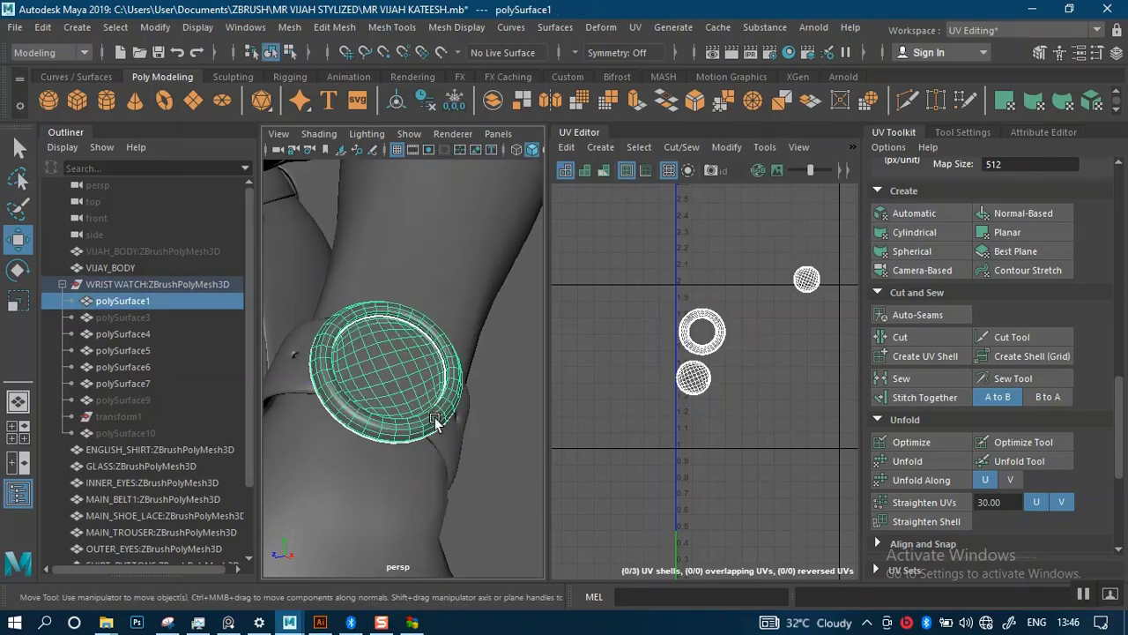
pyautogui.hotkey('ctrl', 'h')
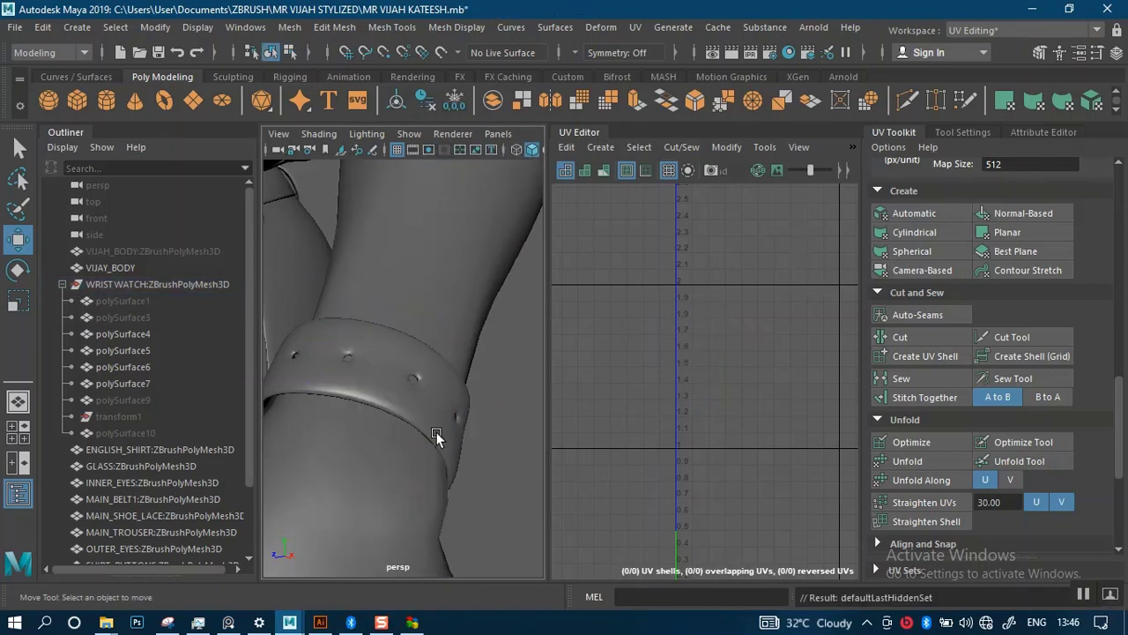
# Select the perforated watch strap as a whole object and isolate it in the 3D view
pyautogui.click(1084, 596)
pyautogui.scroll(-5, 449, 457)
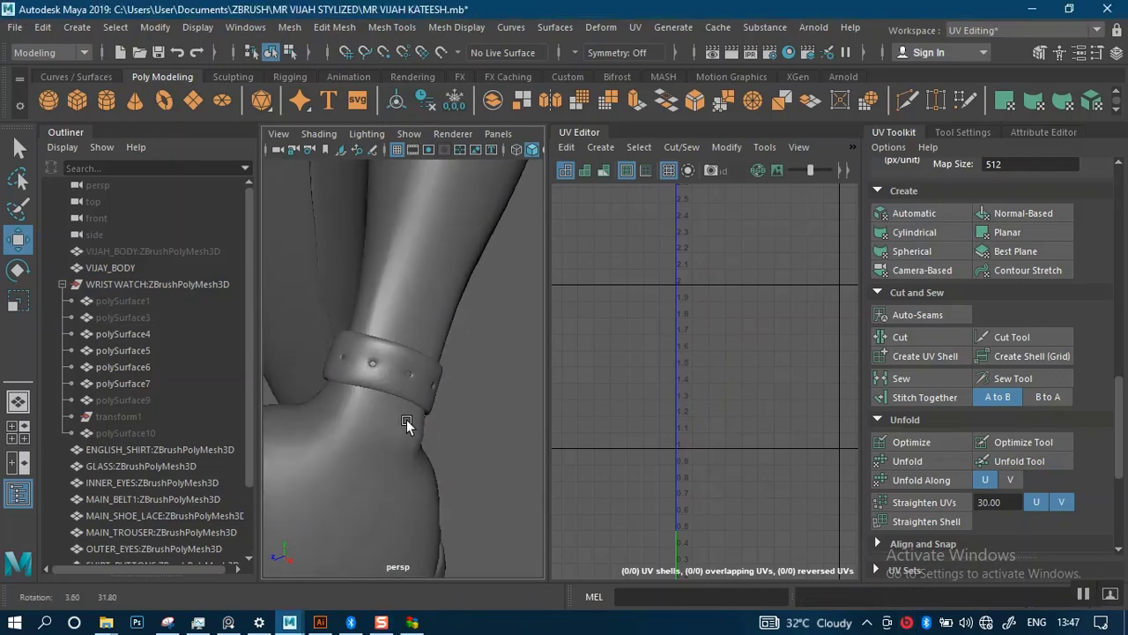
pyautogui.click(401, 392)
pyautogui.scroll(4, 412, 391)
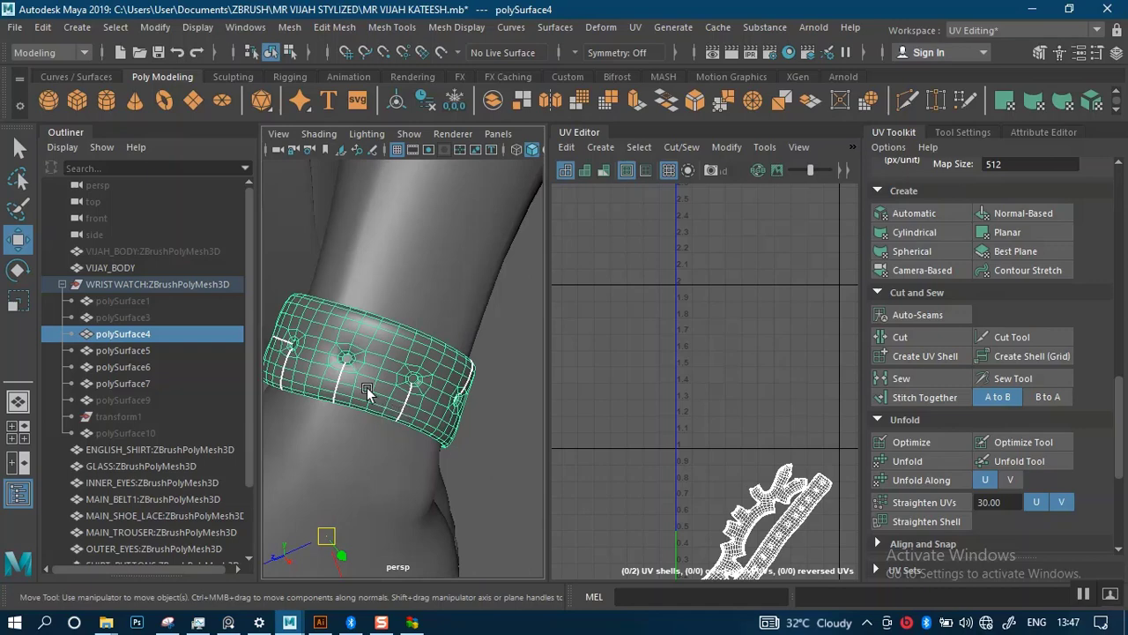
pyautogui.keyDown('alt'); pyautogui.moveTo(366, 390); pyautogui.dragTo(480, 347); pyautogui.keyUp('alt')
pyautogui.hotkey('ctrl', '1')
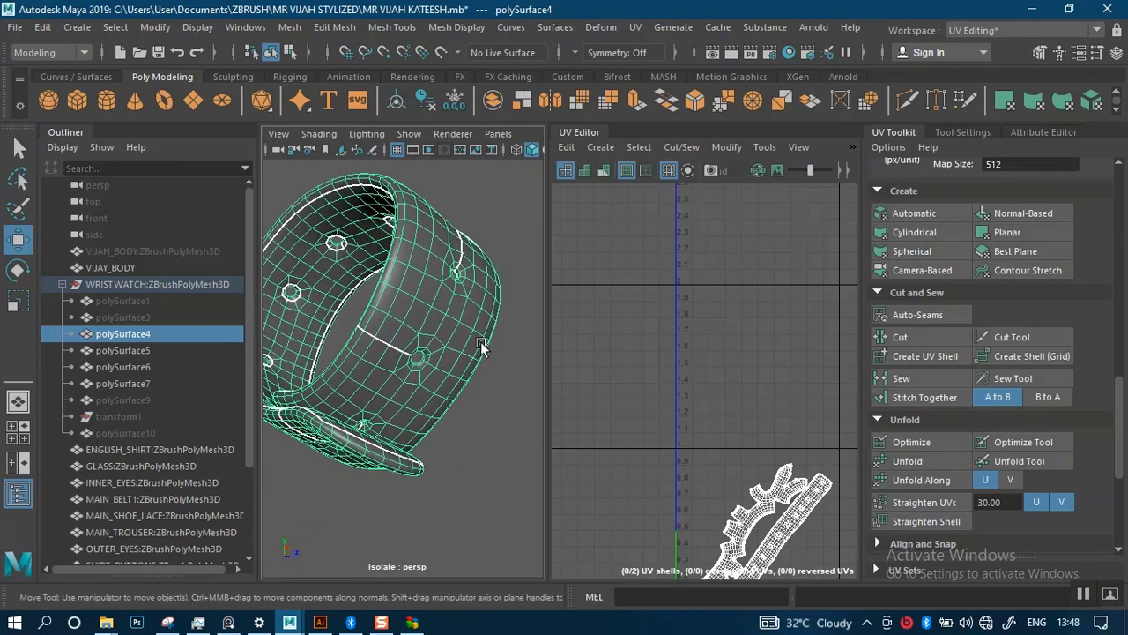
# Select the strap's two UV shells in turn to examine which faces each covers on the model
pyautogui.keyDown('alt'); pyautogui.moveTo(748, 453); pyautogui.dragTo(738, 429, button='right'); pyautogui.keyUp('alt')
pyautogui.keyDown('alt'); pyautogui.moveTo(738, 428); pyautogui.dragTo(734, 308, button='middle'); pyautogui.keyUp('alt')
pyautogui.keyDown('alt'); pyautogui.moveTo(736, 308); pyautogui.dragTo(778, 588, button='right'); pyautogui.keyUp('alt')
pyautogui.keyDown('alt'); pyautogui.moveTo(779, 588); pyautogui.dragTo(715, 319, button='middle'); pyautogui.keyUp('alt')
pyautogui.keyDown('alt'); pyautogui.moveTo(715, 319); pyautogui.dragTo(702, 371, button='right'); pyautogui.keyUp('alt')
pyautogui.click(702, 370)
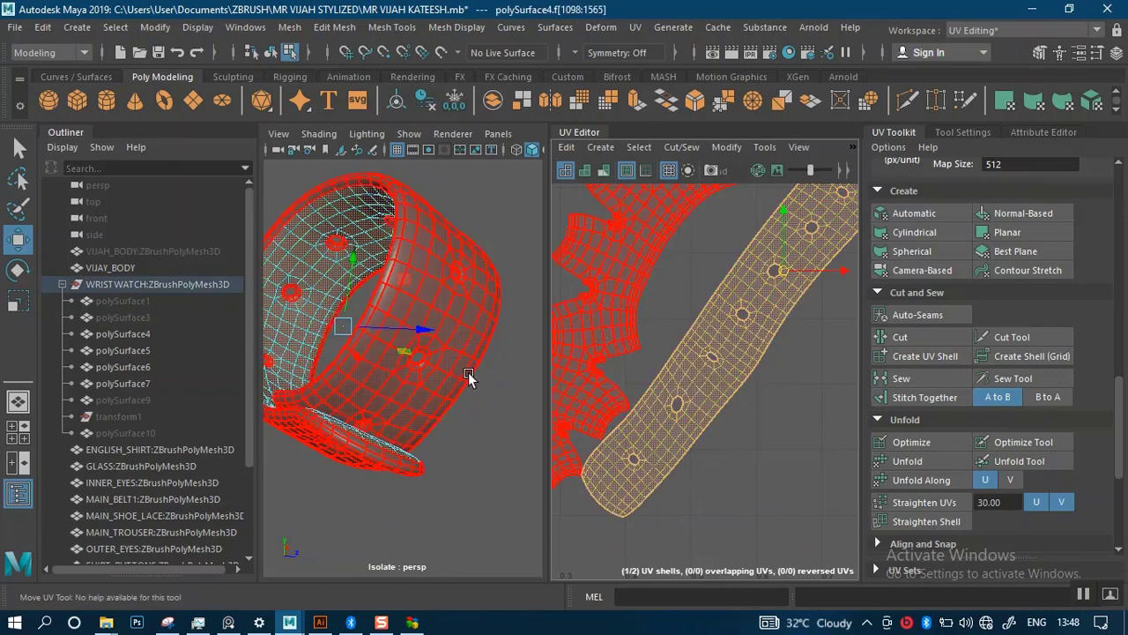
pyautogui.keyDown('alt'); pyautogui.moveTo(637, 340); pyautogui.dragTo(687, 343, button='middle'); pyautogui.keyUp('alt')
pyautogui.click(665, 331)
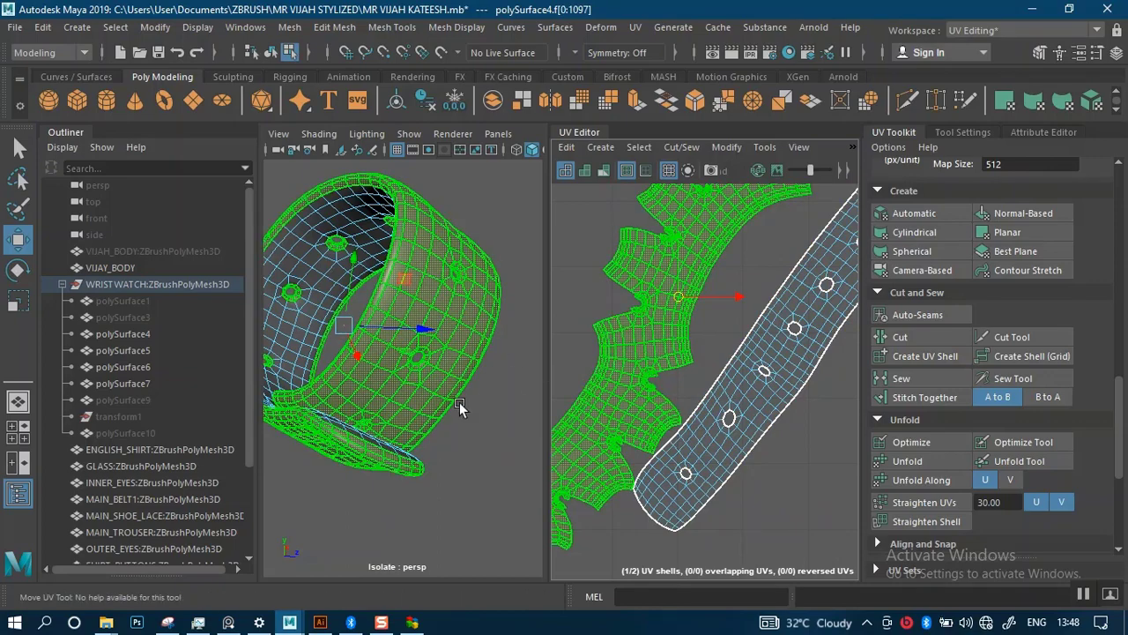
pyautogui.click(464, 448)
# Select the border edges along the notch nearest the lower end of the jagged strap shell and stitch them together, A to B
pyautogui.moveTo(461, 376)
pyautogui.keyDown('alt'); pyautogui.mouseDown()
pyautogui.moveTo(441, 378)
pyautogui.moveTo(473, 372)
pyautogui.mouseUp(); pyautogui.keyUp('alt')
pyautogui.scroll(8, 732, 353)
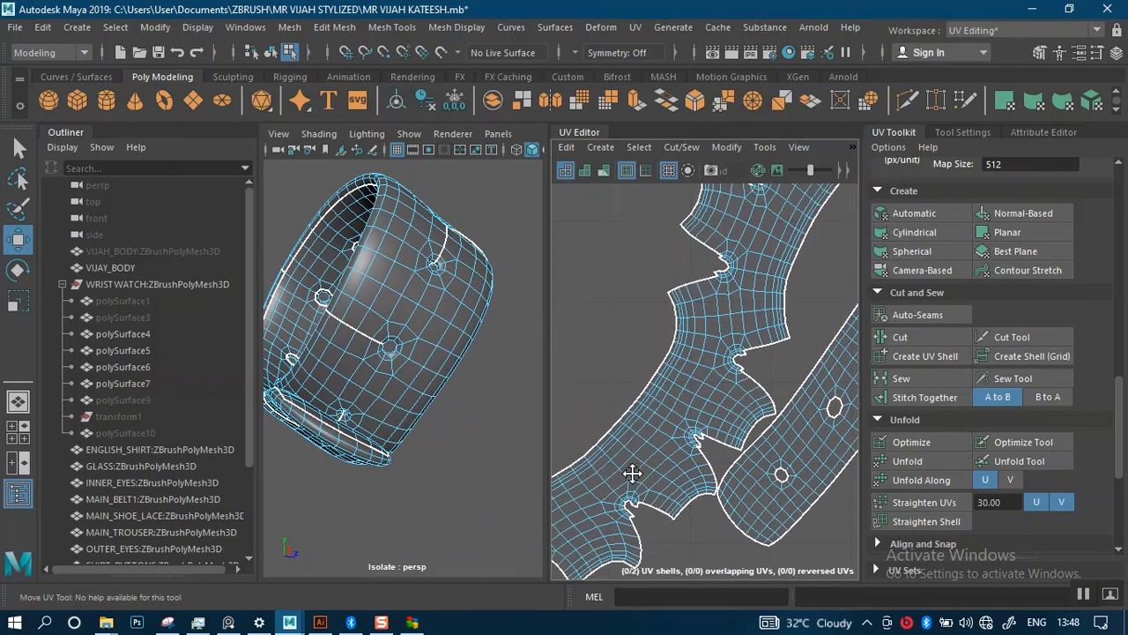
pyautogui.scroll(6, 667, 398)
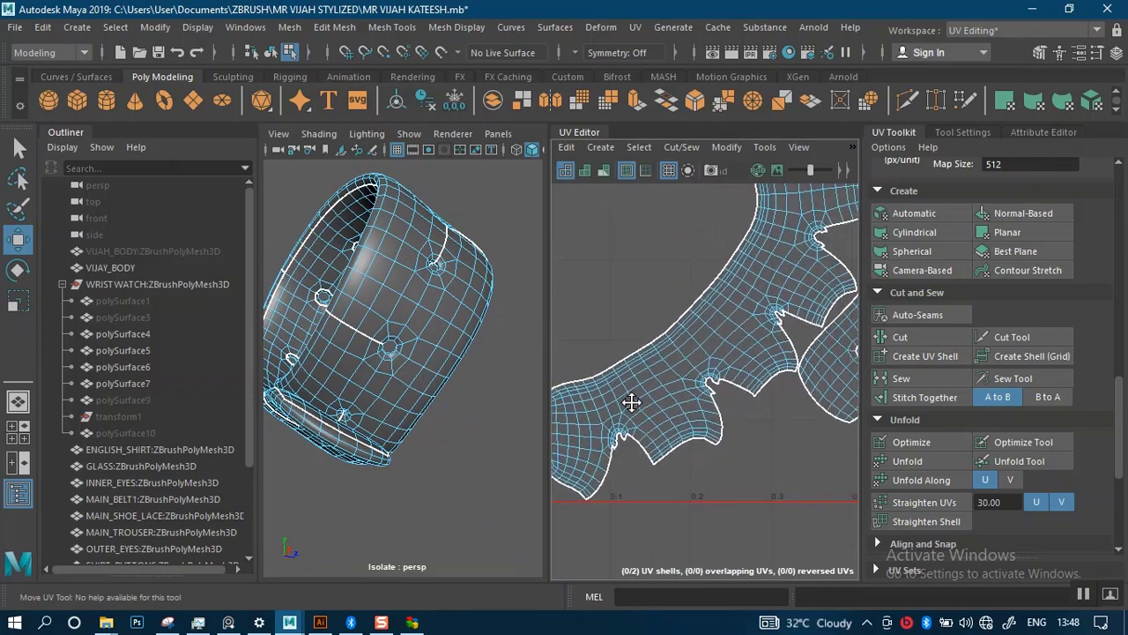
pyautogui.scroll(6, 673, 499)
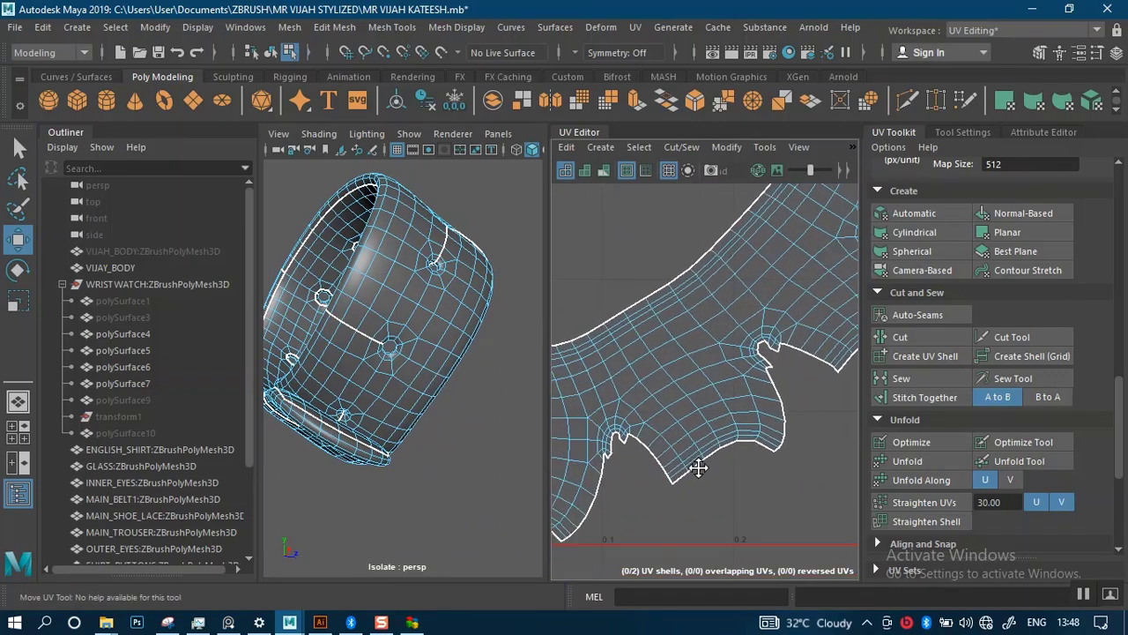
pyautogui.moveTo(691, 399); pyautogui.dragTo(684, 345, button='right')
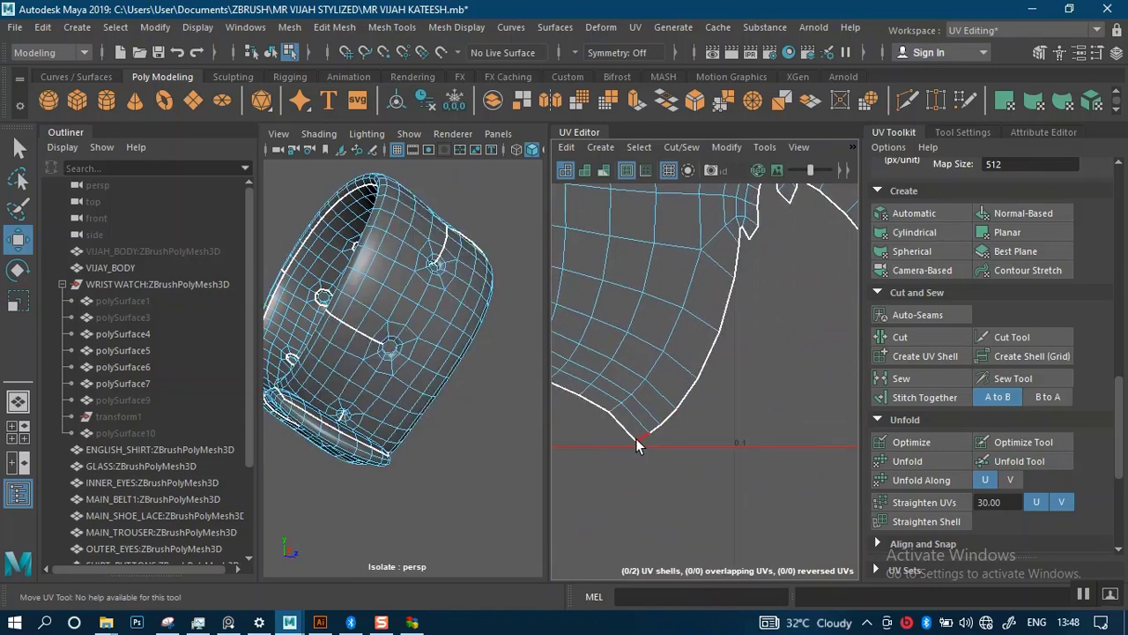
pyautogui.click(637, 437)
pyautogui.click(736, 260)
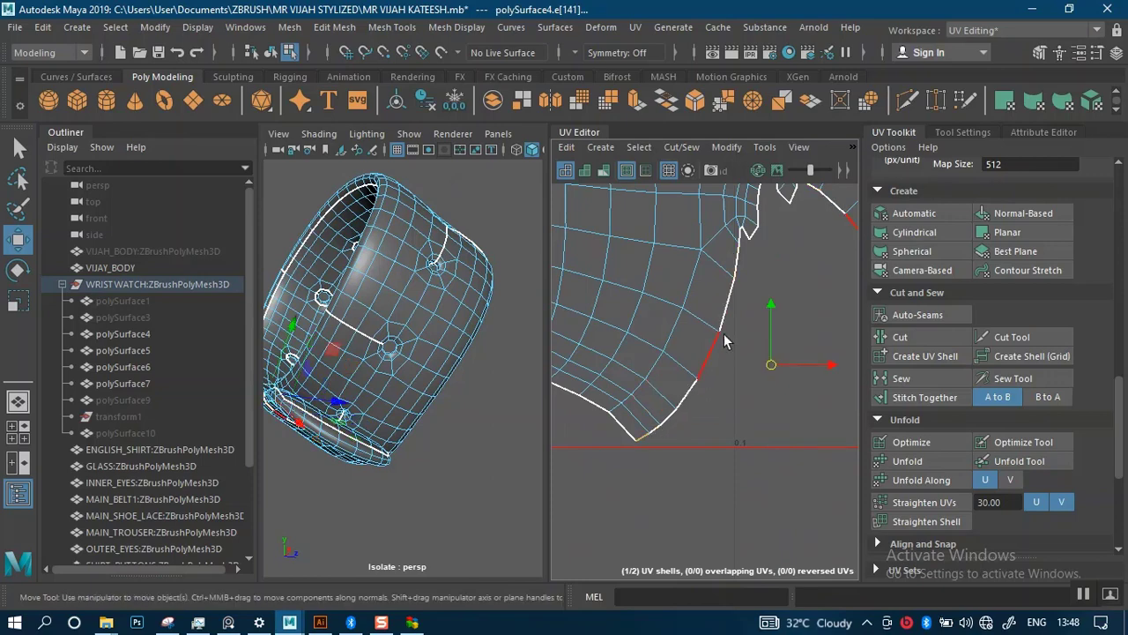
pyautogui.keyDown('shift'); pyautogui.doubleClick(739, 259); pyautogui.keyUp('shift')
pyautogui.keyDown('alt'); pyautogui.moveTo(740, 370); pyautogui.dragTo(630, 423, button='middle'); pyautogui.keyUp('alt')
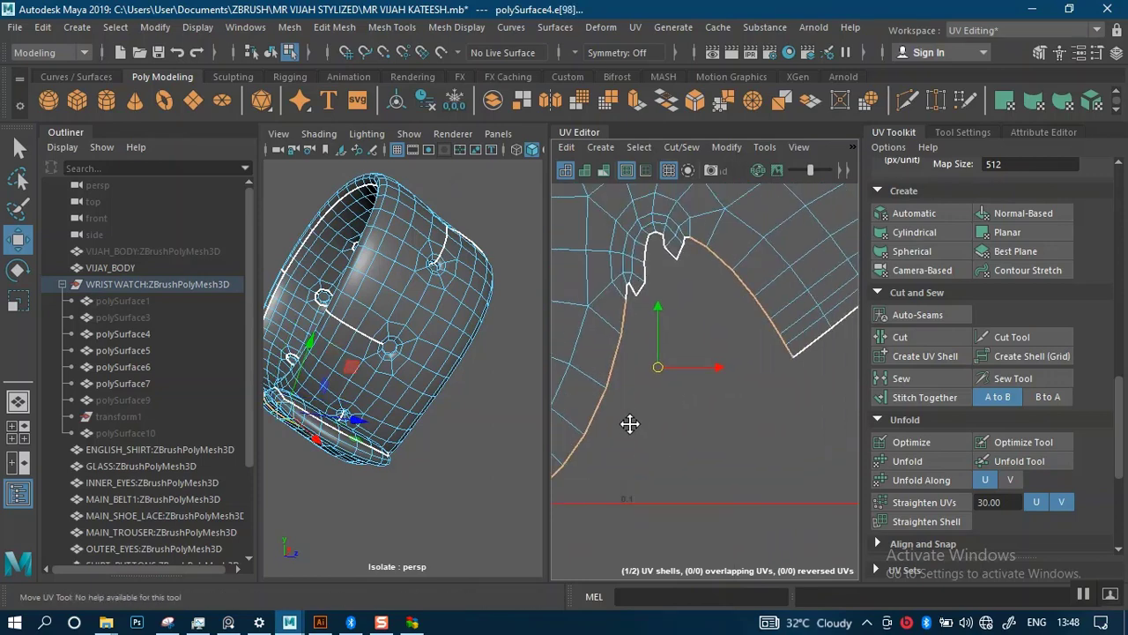
pyautogui.keyDown('alt'); pyautogui.moveTo(629, 423); pyautogui.dragTo(613, 253, button='right'); pyautogui.keyUp('alt')
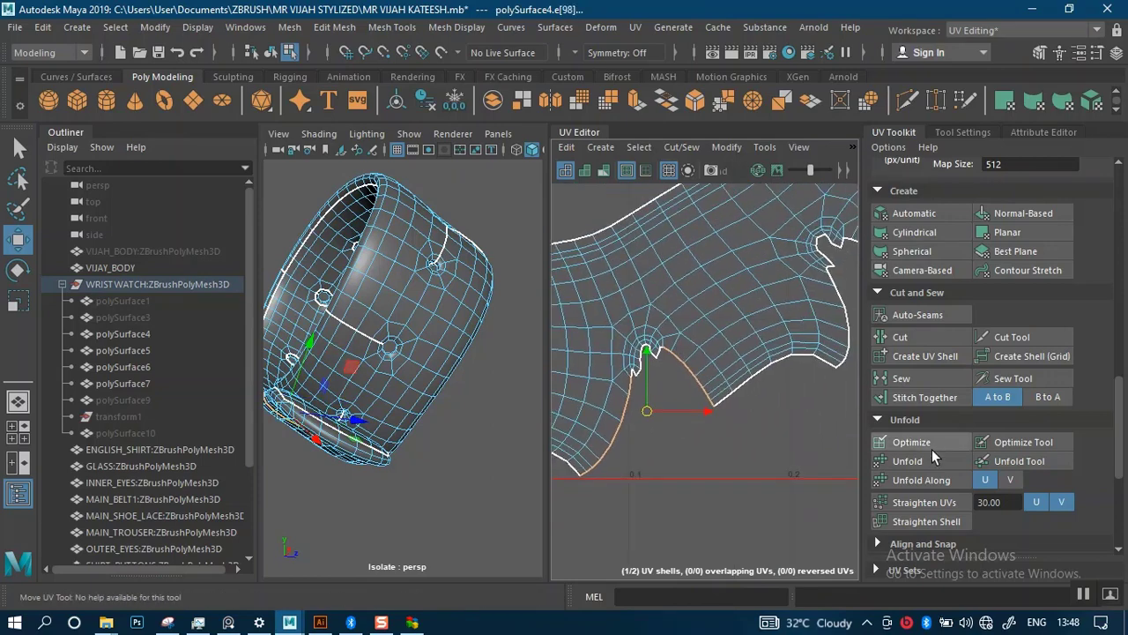
pyautogui.click(924, 396)
# Try to stitch together the rim edges of the strap hole at the inner end of the closed notch, A to B
pyautogui.keyDown('alt'); pyautogui.moveTo(796, 336); pyautogui.dragTo(735, 345, button='middle'); pyautogui.keyUp('alt')
pyautogui.keyDown('alt'); pyautogui.moveTo(735, 346); pyautogui.dragTo(717, 367, button='right'); pyautogui.keyUp('alt')
pyautogui.keyDown('alt'); pyautogui.moveTo(717, 367); pyautogui.dragTo(680, 408, button='middle'); pyautogui.keyUp('alt')
pyautogui.keyDown('alt'); pyautogui.moveTo(659, 370); pyautogui.dragTo(813, 315, button='middle'); pyautogui.keyUp('alt')
pyautogui.keyDown('alt'); pyautogui.moveTo(651, 385); pyautogui.dragTo(785, 338, button='middle'); pyautogui.keyUp('alt')
pyautogui.keyDown('alt'); pyautogui.moveTo(734, 335); pyautogui.dragTo(676, 429, button='right'); pyautogui.keyUp('alt')
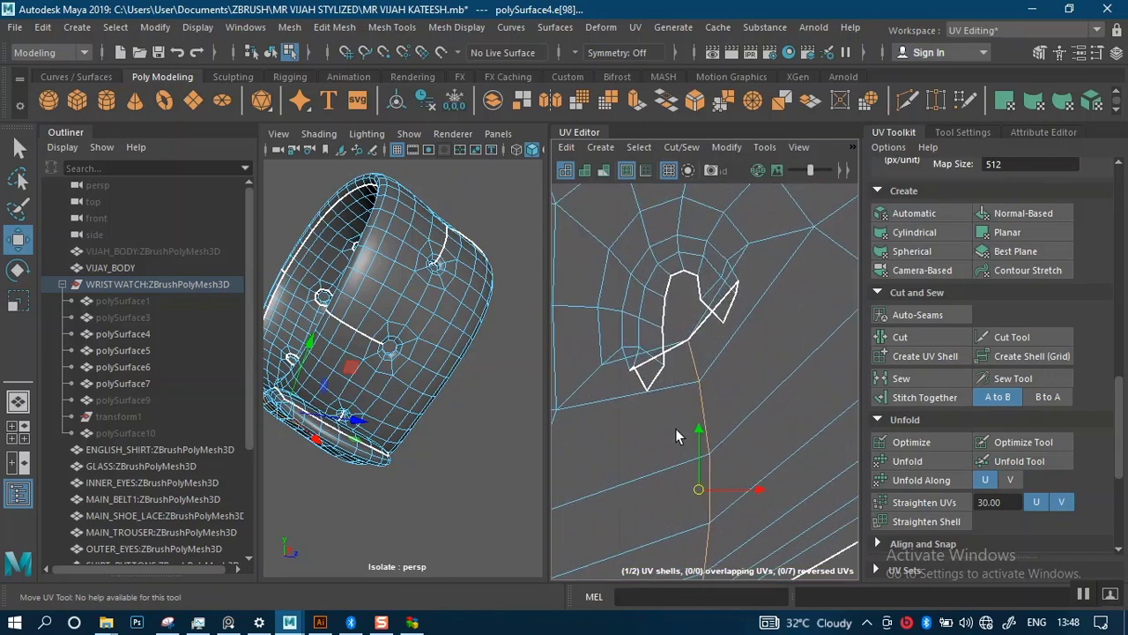
pyautogui.click(663, 292)
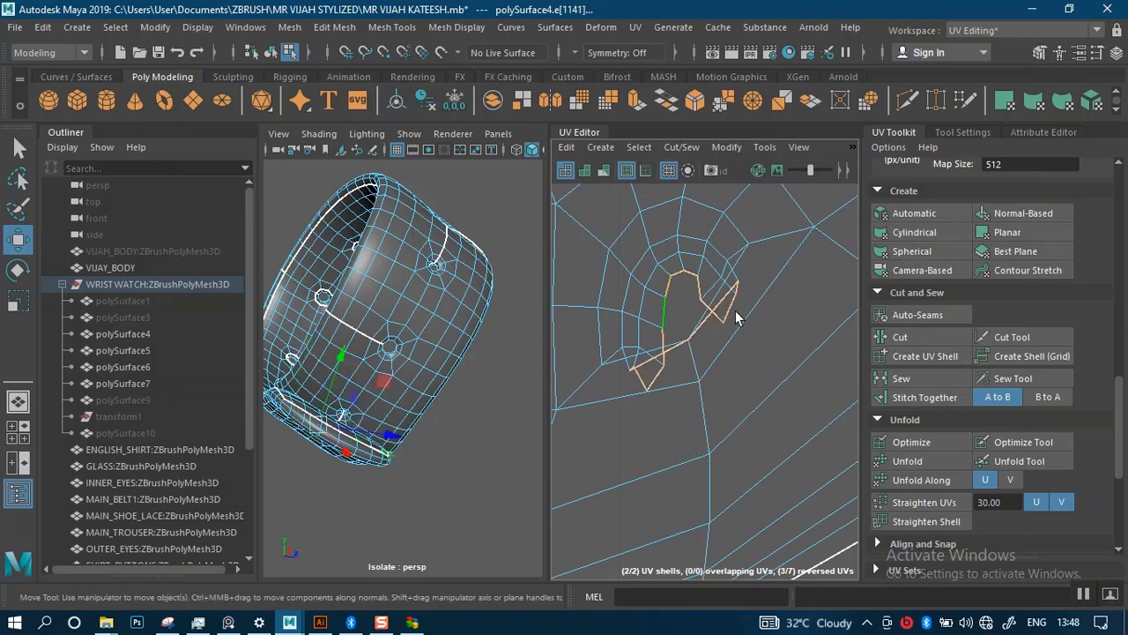
pyautogui.click(911, 399)
pyautogui.hotkey('ctrl', 'z')
pyautogui.scroll(-10, 750, 380)
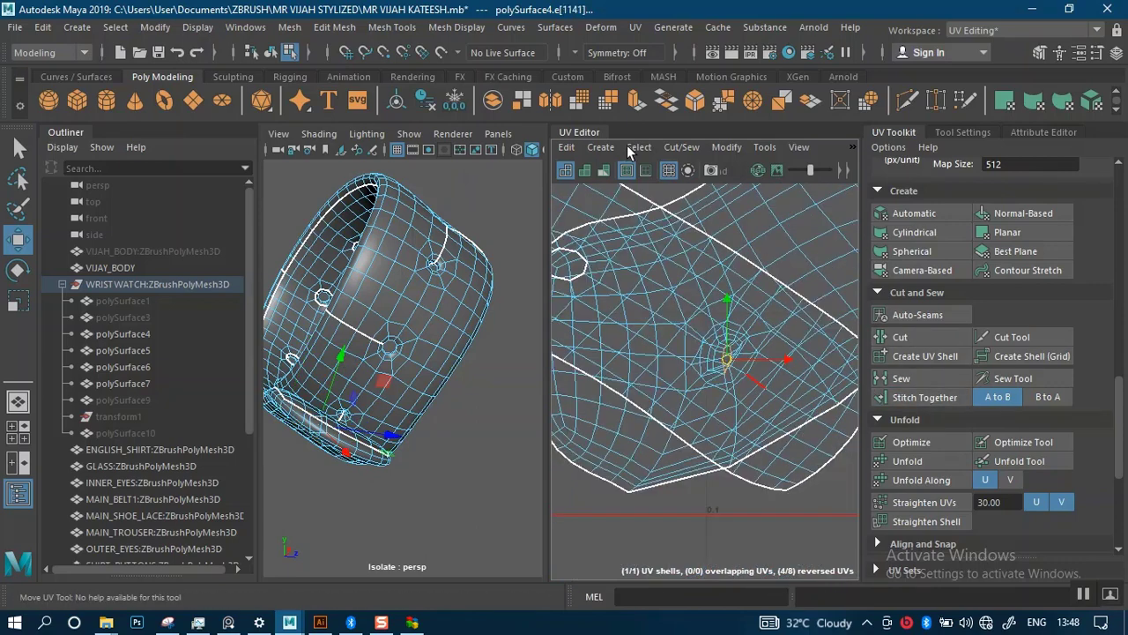
# Select the border edges of the second notch from the shell's lower end, including the hole's short lip edge, and stitch them together, A to B
pyautogui.scroll(6, 701, 297)
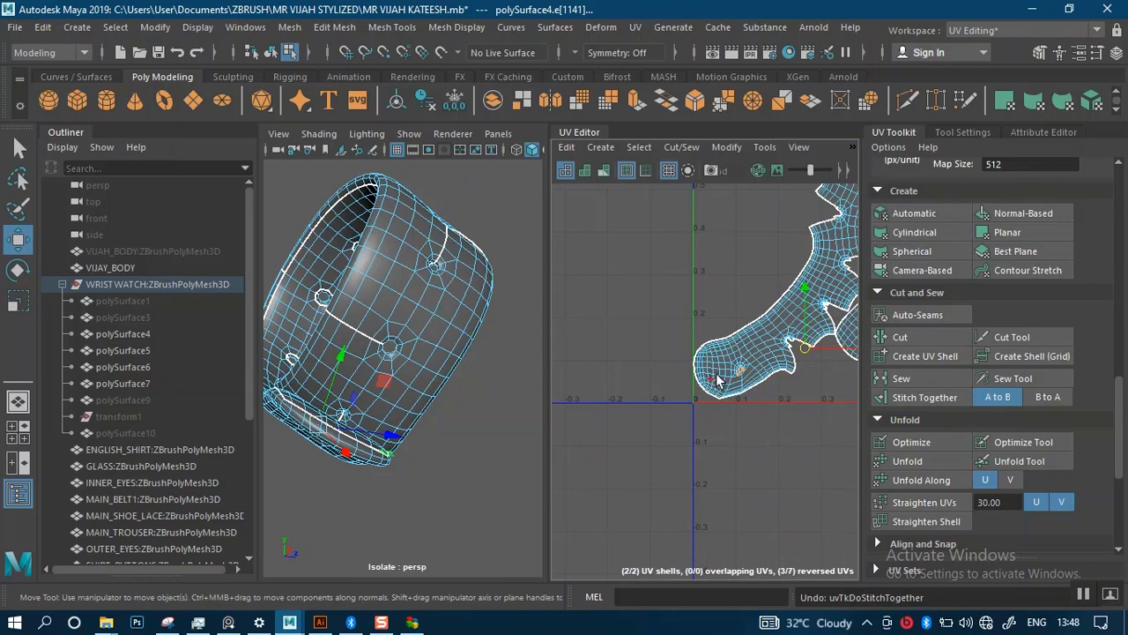
pyautogui.click(702, 368)
pyautogui.scroll(8, 702, 369)
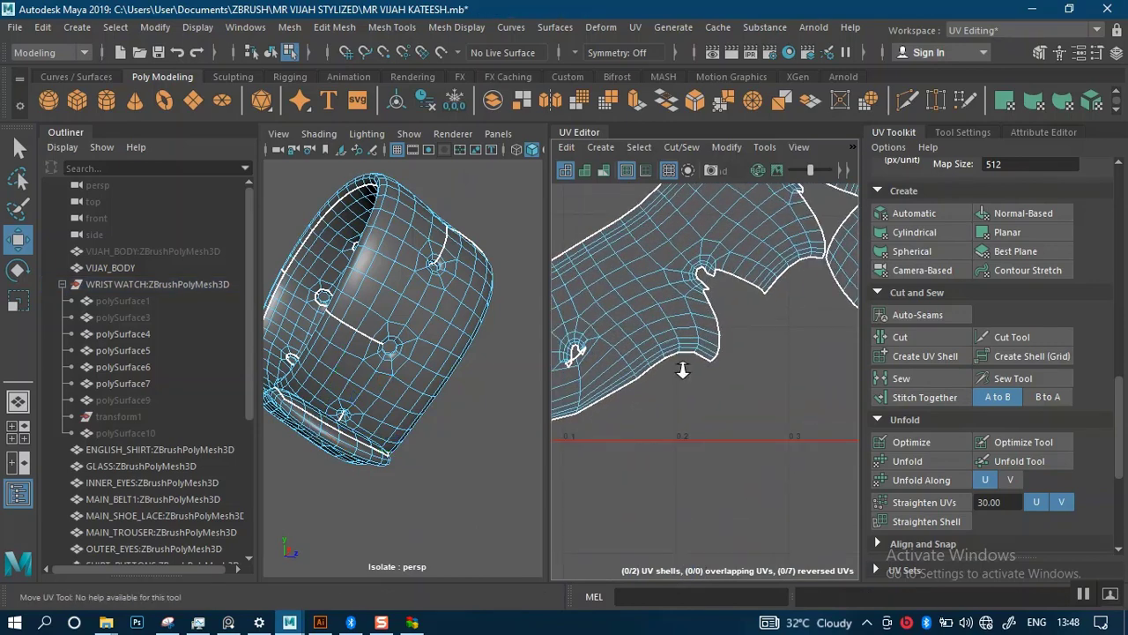
pyautogui.scroll(3, 667, 435)
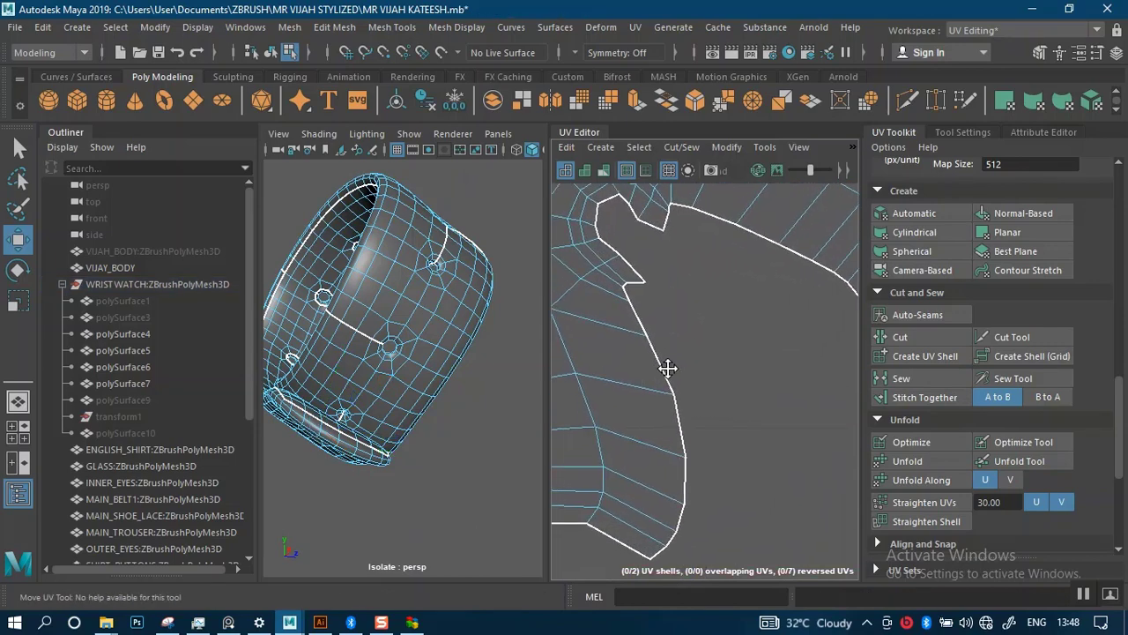
pyautogui.click(641, 272)
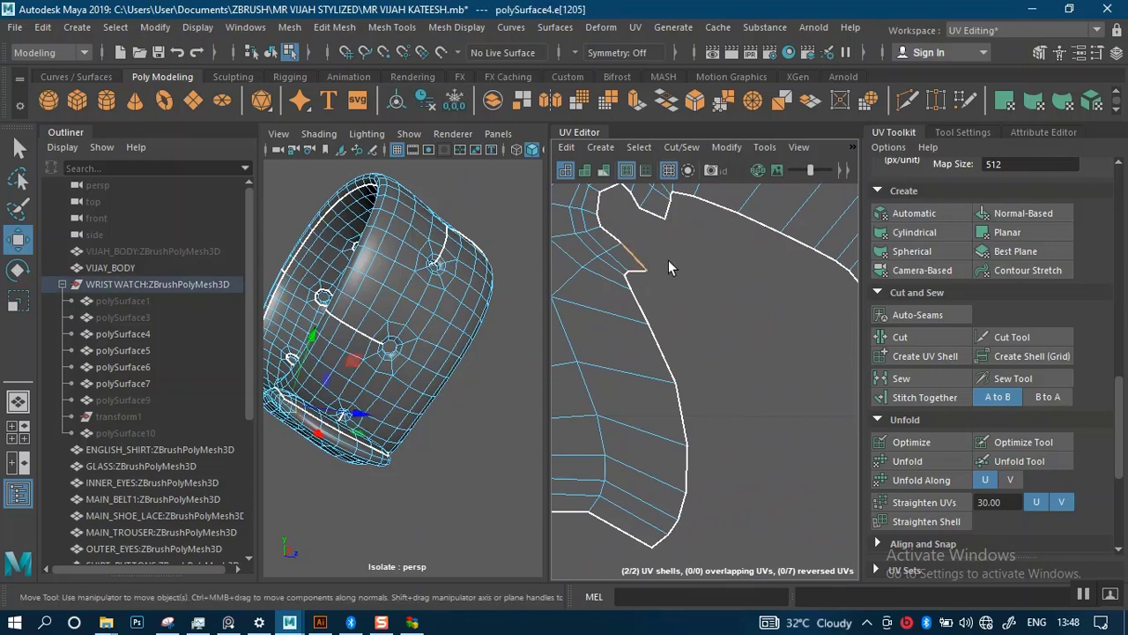
pyautogui.keyDown('shift'); pyautogui.click(668, 215); pyautogui.keyUp('shift')
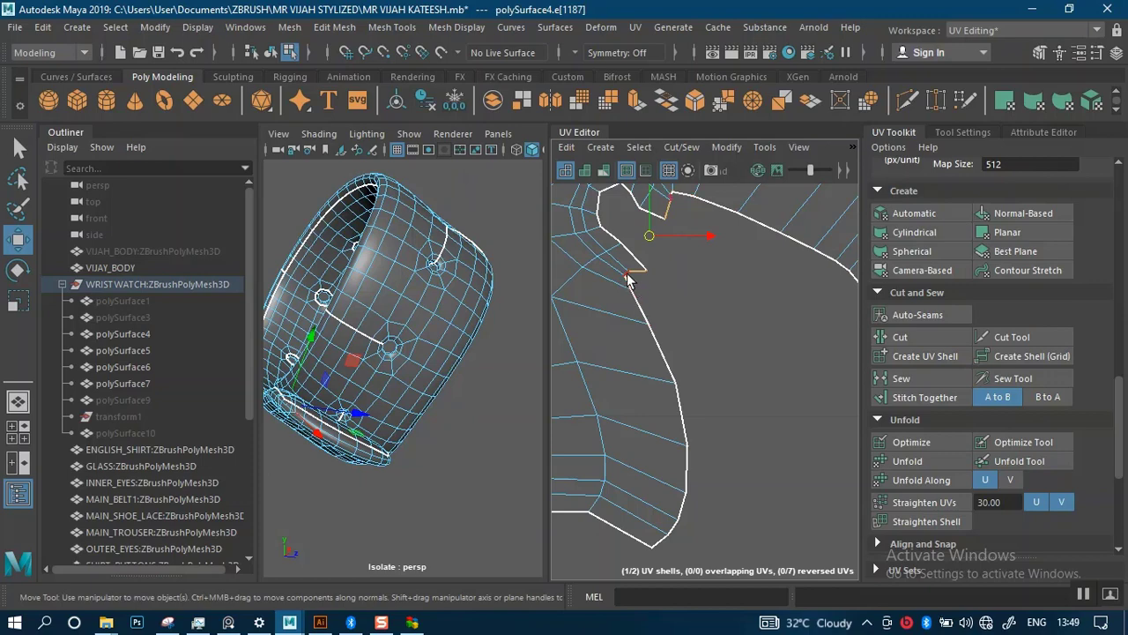
pyautogui.doubleClick(655, 547)
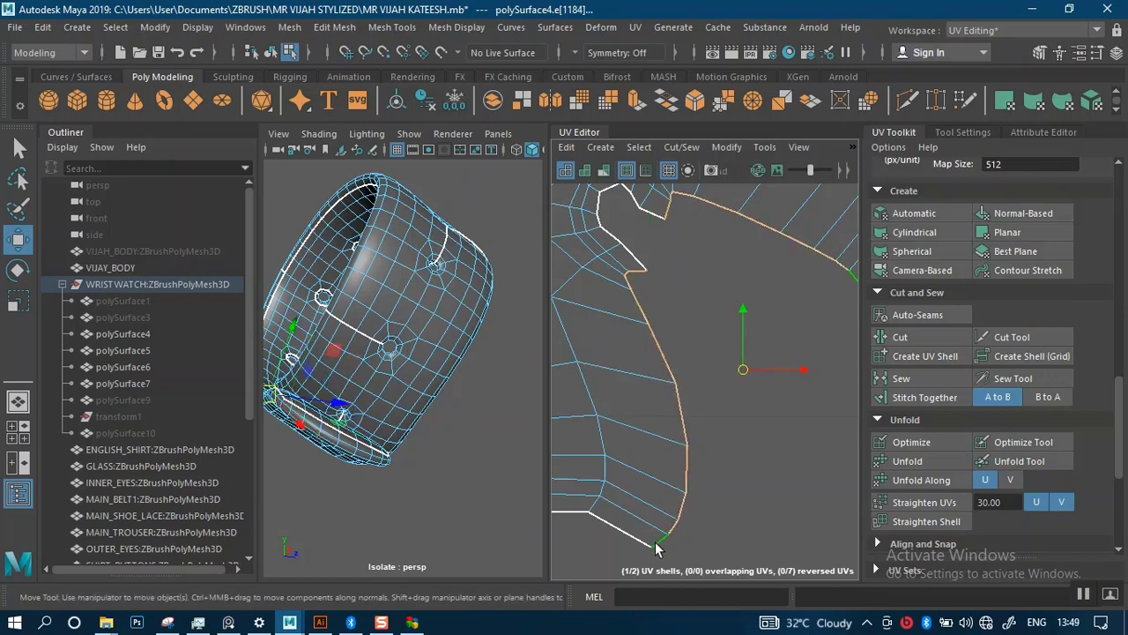
pyautogui.click(917, 396)
# Stitch the third notch closed, A to B, selecting its border from the hole's lip edge out to the tip
pyautogui.scroll(6, 598, 251)
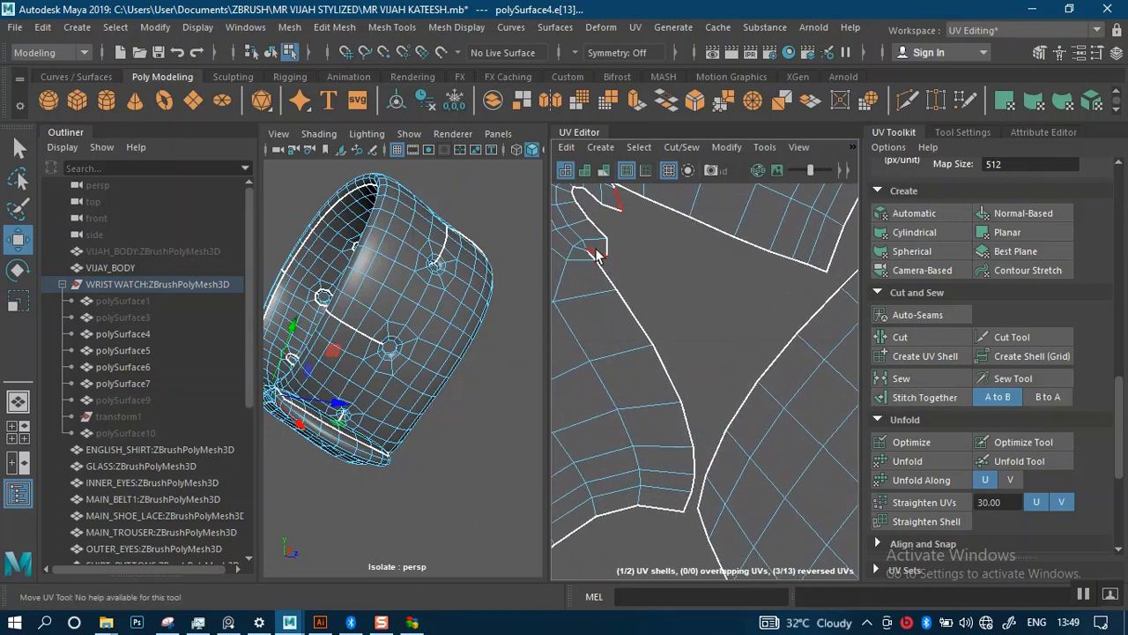
pyautogui.click(597, 255)
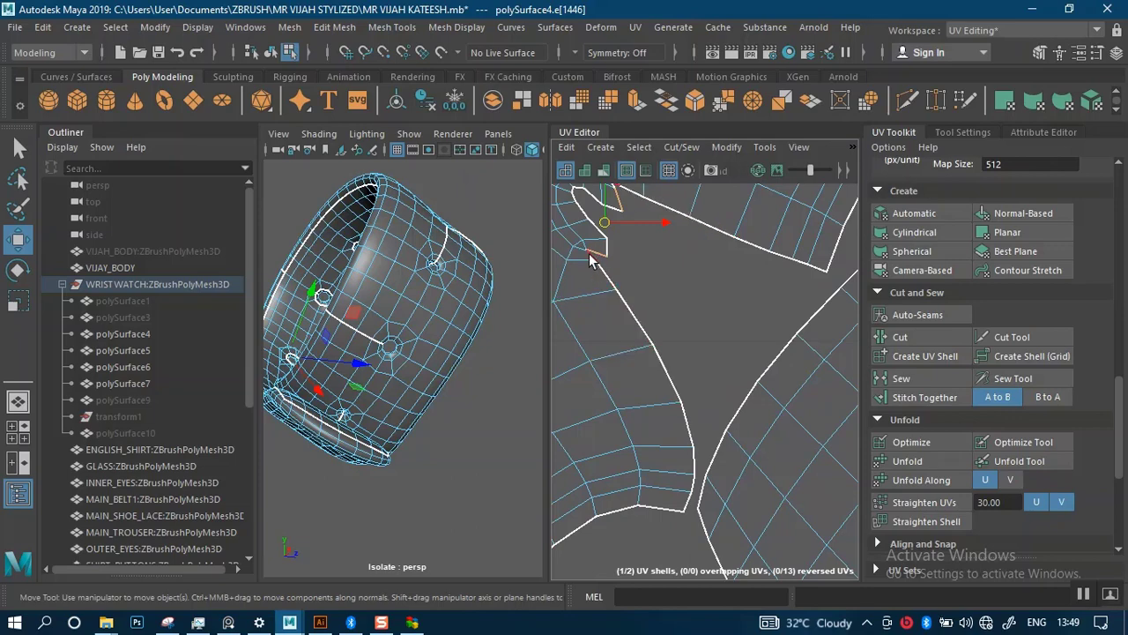
pyautogui.keyDown('alt'); pyautogui.moveTo(679, 353); pyautogui.dragTo(664, 279, button='middle'); pyautogui.keyUp('alt')
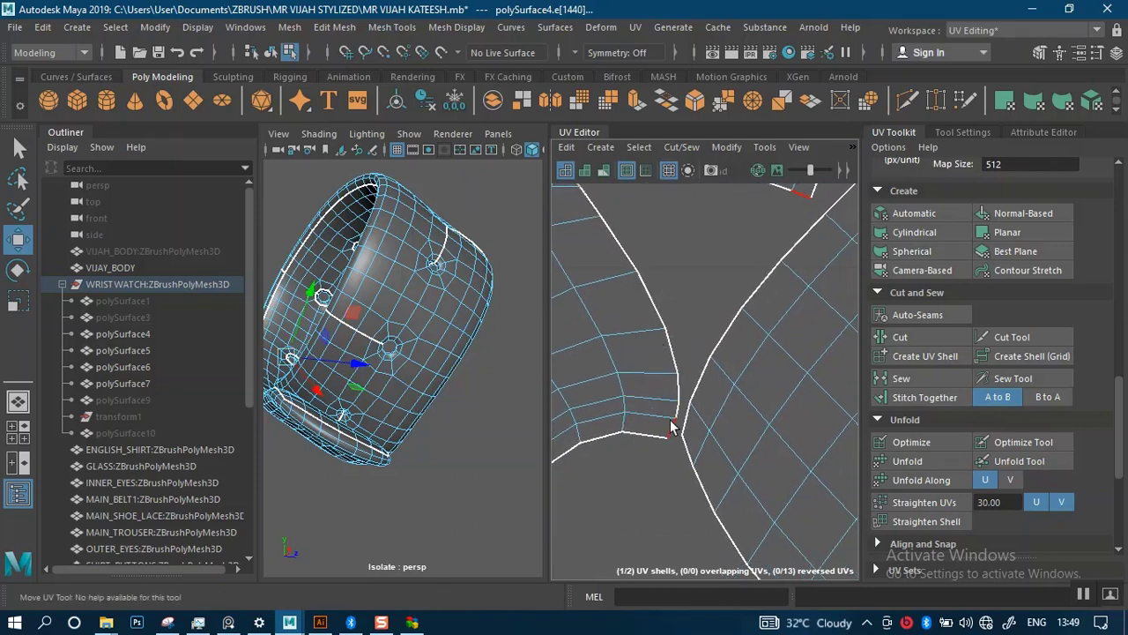
pyautogui.doubleClick(670, 430)
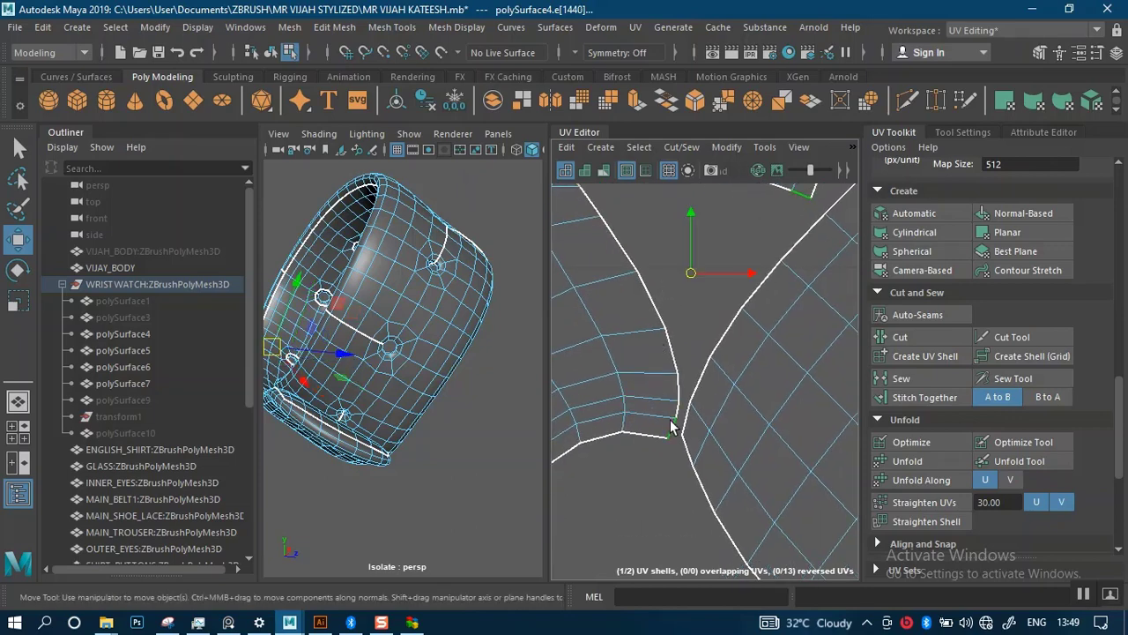
pyautogui.click(940, 396)
# Select the fourth notch's border edges from the outer tip in to the hole's lip and stitch them together, A to B
pyautogui.keyDown('alt'); pyautogui.moveTo(760, 321); pyautogui.dragTo(551, 477, button='middle'); pyautogui.keyUp('alt')
pyautogui.keyDown('alt'); pyautogui.moveTo(688, 265); pyautogui.dragTo(617, 232, button='right'); pyautogui.keyUp('alt')
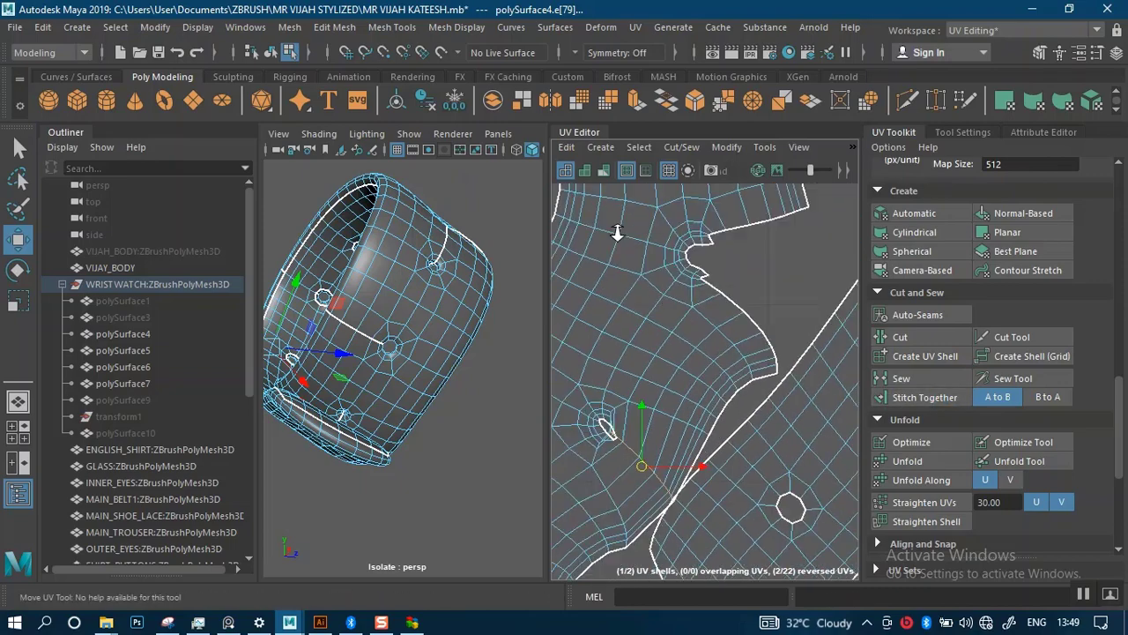
pyautogui.keyDown('alt'); pyautogui.moveTo(650, 269); pyautogui.dragTo(572, 367, button='middle'); pyautogui.keyUp('alt')
pyautogui.keyDown('alt'); pyautogui.moveTo(608, 340); pyautogui.dragTo(678, 411, button='right'); pyautogui.keyUp('alt')
pyautogui.keyDown('alt'); pyautogui.moveTo(679, 414); pyautogui.dragTo(692, 287, button='middle'); pyautogui.keyUp('alt')
pyautogui.keyDown('alt'); pyautogui.moveTo(678, 265); pyautogui.dragTo(703, 361, button='right'); pyautogui.keyUp('alt')
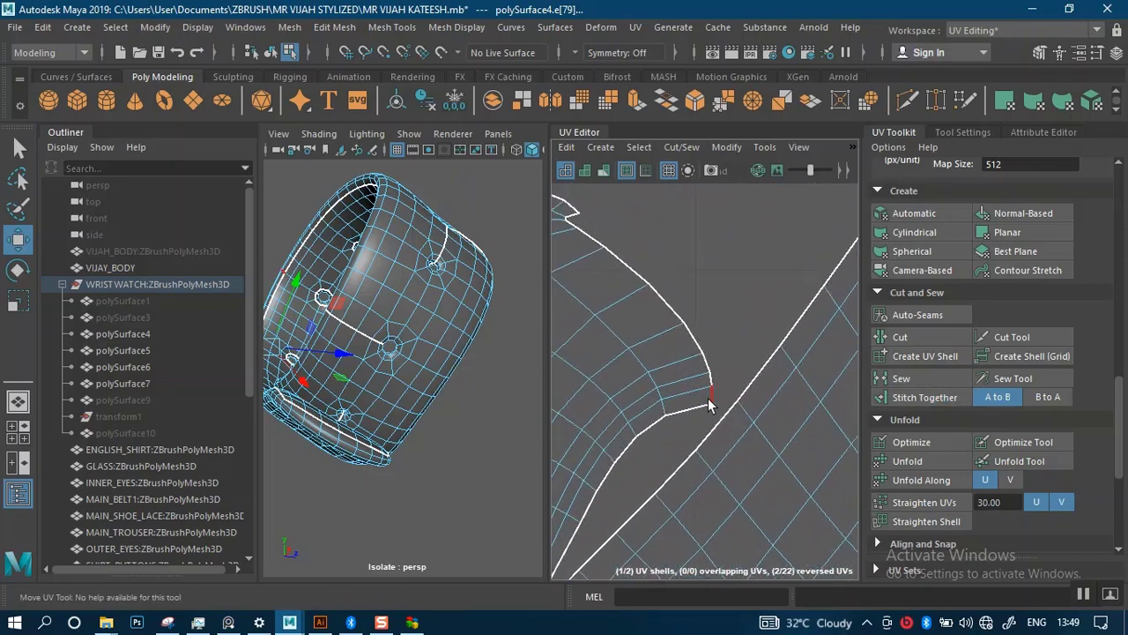
pyautogui.click(712, 394)
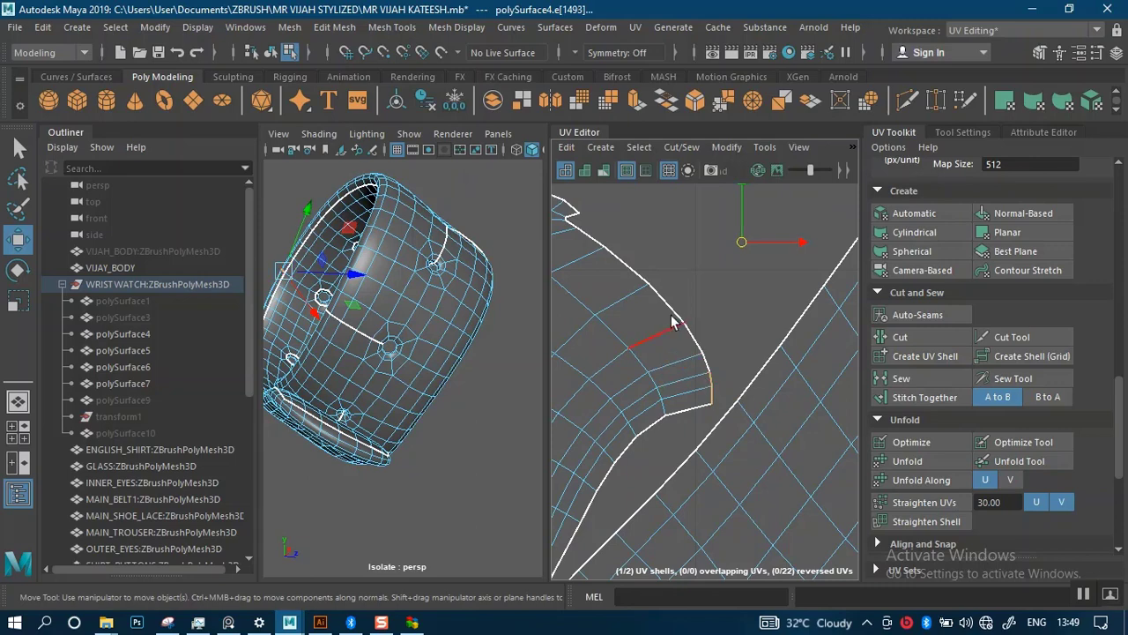
pyautogui.keyDown('alt'); pyautogui.moveTo(672, 323); pyautogui.dragTo(784, 385, button='middle'); pyautogui.keyUp('alt')
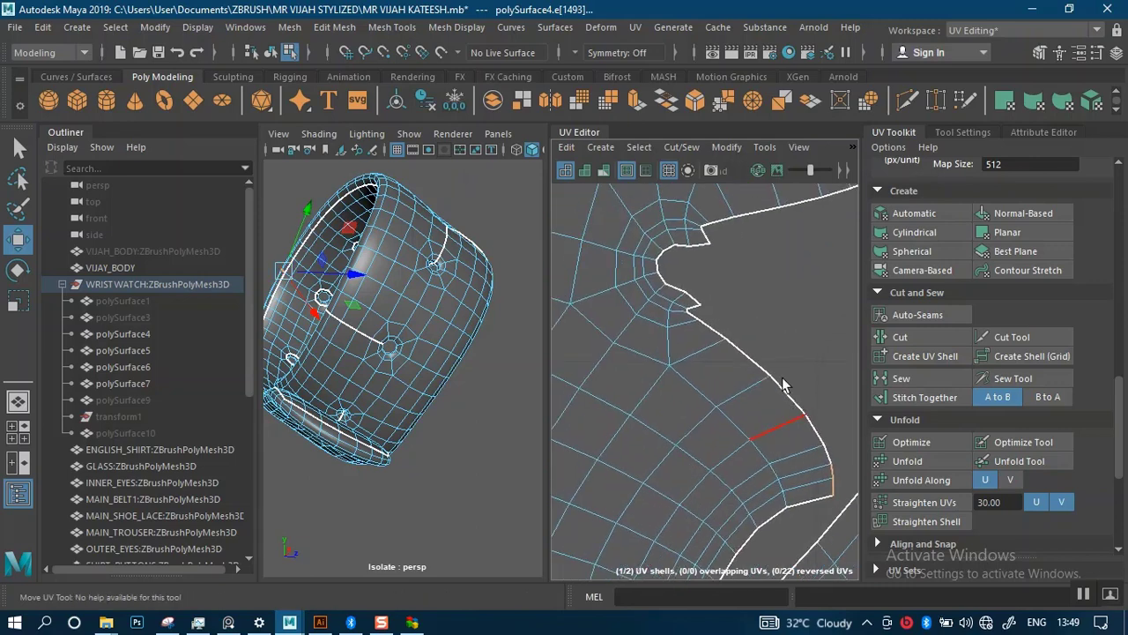
pyautogui.click(693, 312)
pyautogui.click(882, 396)
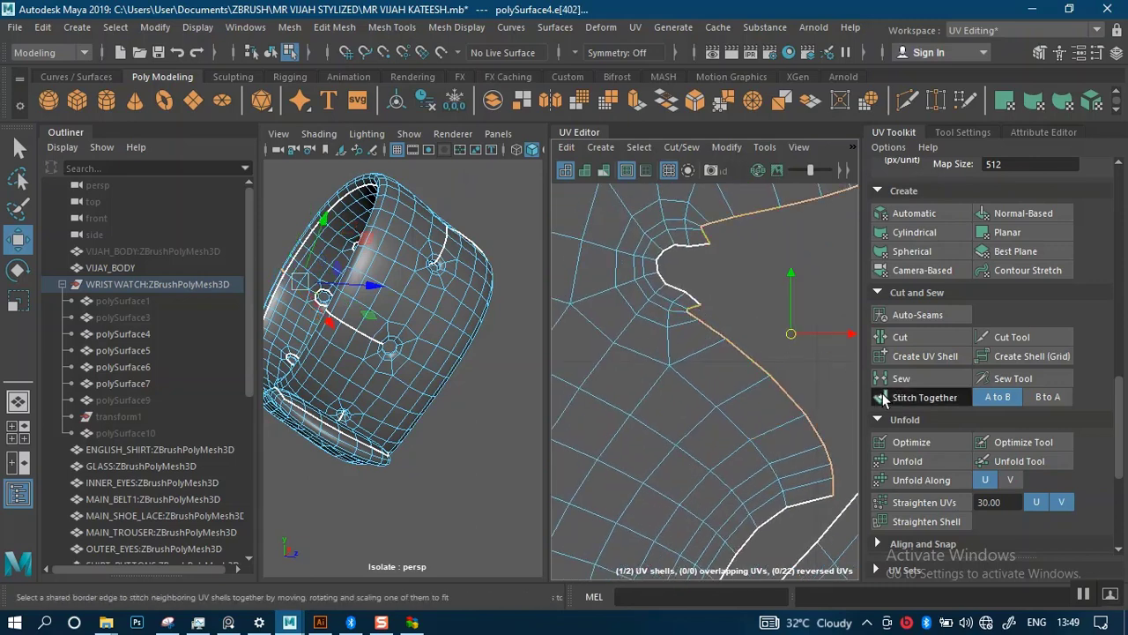
# Select the border edges of the lowest open notch on the jagged shell's opposite side and stitch them together, A to B
pyautogui.keyDown('alt'); pyautogui.moveTo(797, 414); pyautogui.dragTo(559, 180, button='right'); pyautogui.keyUp('alt')
pyautogui.keyDown('alt'); pyautogui.moveTo(694, 280); pyautogui.dragTo(728, 319, button='middle'); pyautogui.keyUp('alt')
pyautogui.keyDown('alt'); pyautogui.moveTo(728, 319); pyautogui.dragTo(709, 554, button='right'); pyautogui.keyUp('alt')
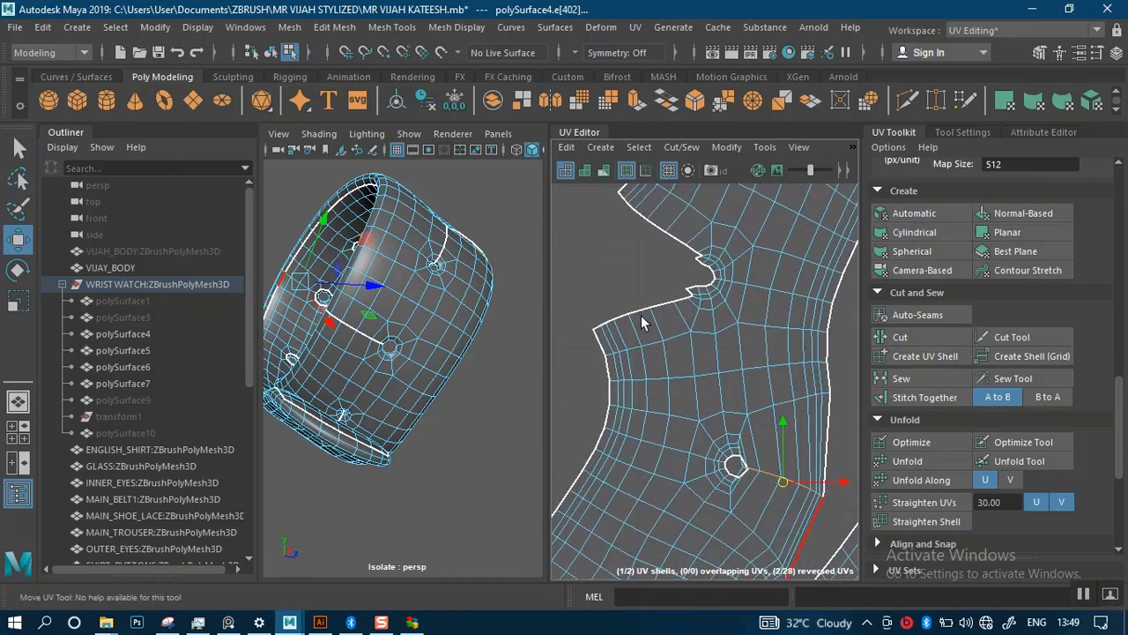
pyautogui.keyDown('alt'); pyautogui.moveTo(642, 319); pyautogui.dragTo(701, 366, button='middle'); pyautogui.keyUp('alt')
pyautogui.keyDown('alt'); pyautogui.moveTo(701, 366); pyautogui.dragTo(703, 489, button='right'); pyautogui.keyUp('alt')
pyautogui.keyDown('alt'); pyautogui.moveTo(706, 416); pyautogui.dragTo(709, 346, button='middle'); pyautogui.keyUp('alt')
pyautogui.keyDown('alt'); pyautogui.moveTo(709, 347); pyautogui.dragTo(693, 407, button='right'); pyautogui.keyUp('alt')
pyautogui.keyDown('alt'); pyautogui.moveTo(653, 349); pyautogui.dragTo(668, 383, button='middle'); pyautogui.keyUp('alt')
pyautogui.click(639, 372)
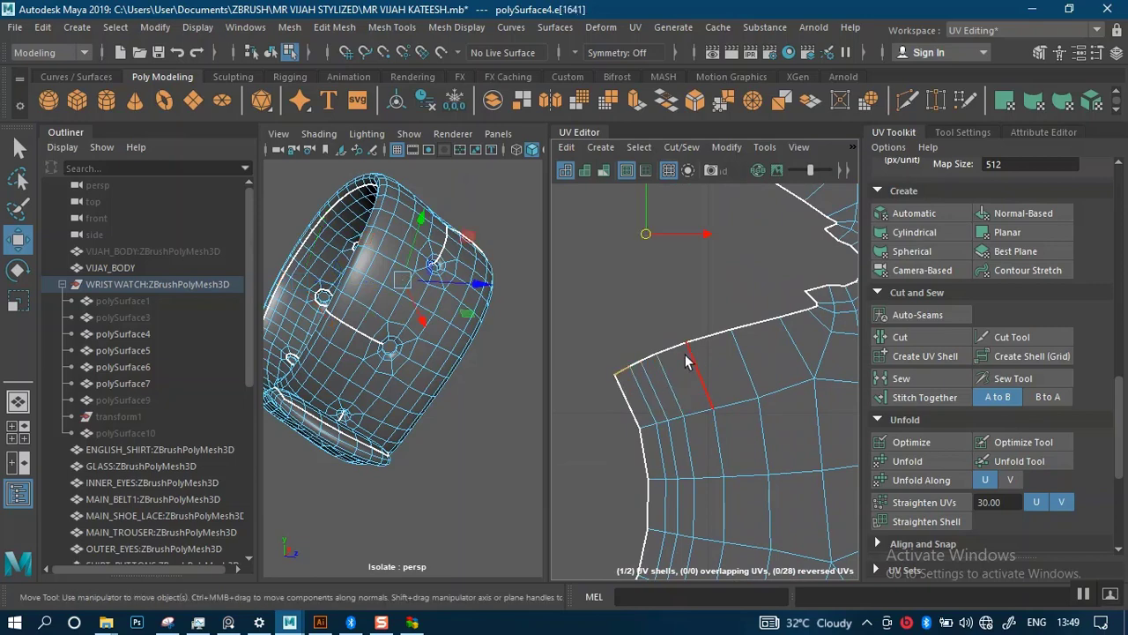
pyautogui.click(636, 364)
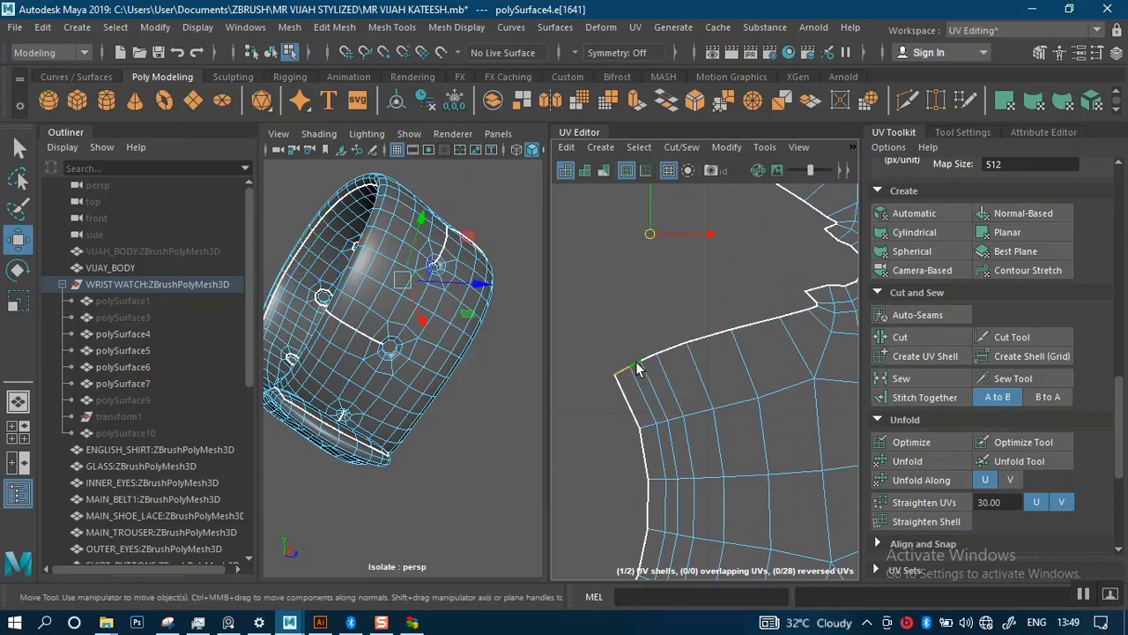
pyautogui.click(810, 299)
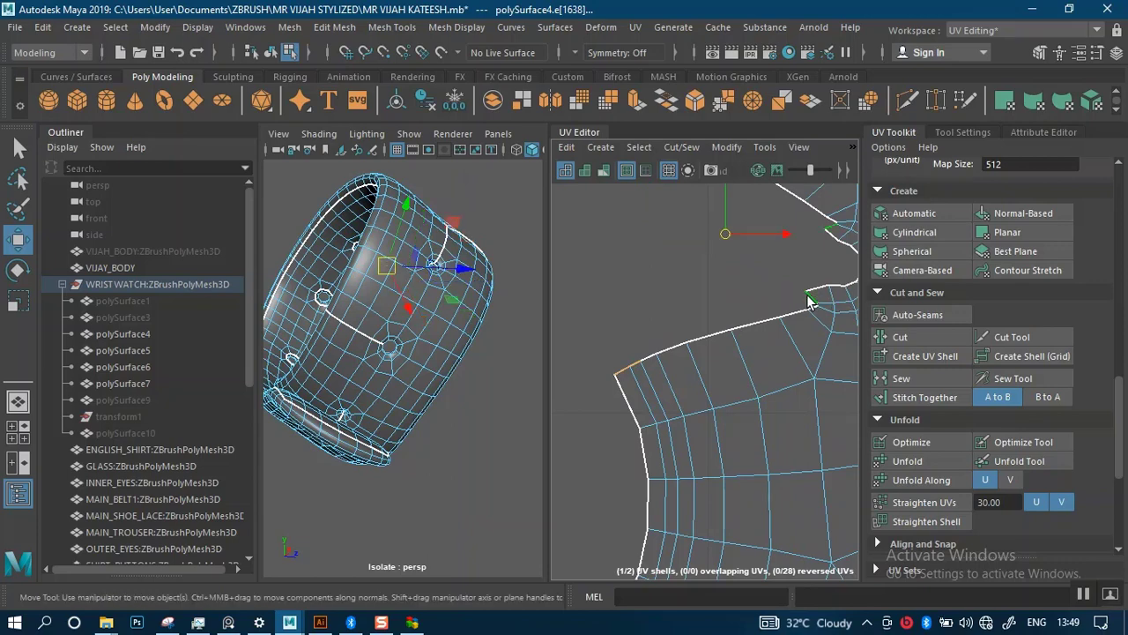
pyautogui.click(908, 398)
pyautogui.scroll(-3, 696, 326)
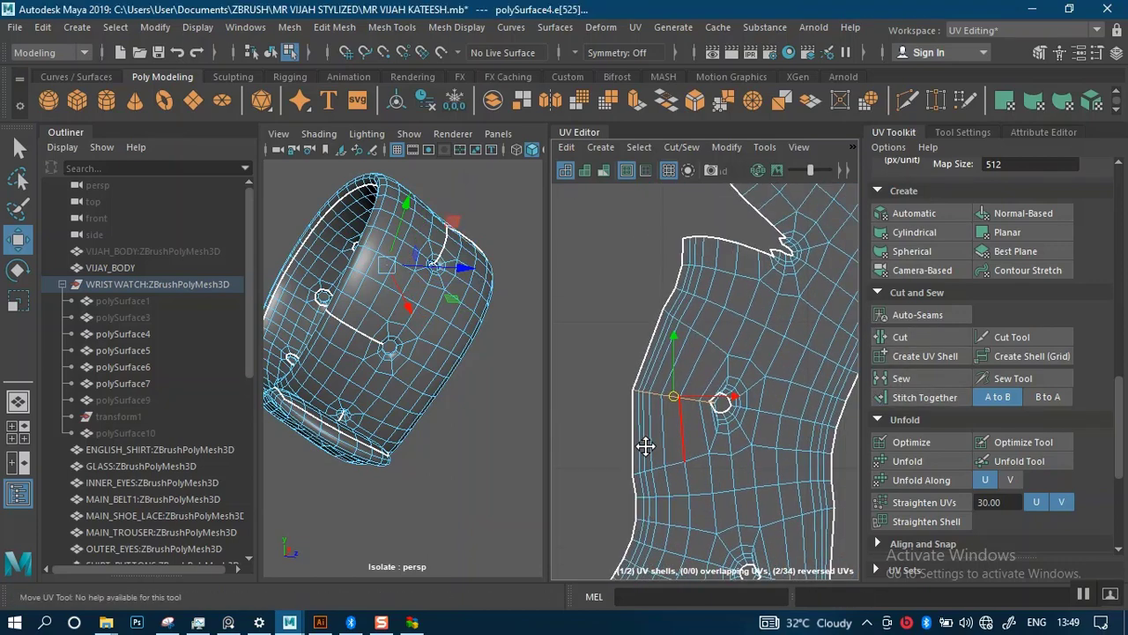
# Select the next open notch's border edges up the same side, from outer tip to hole lip, and stitch them together, A to B
pyautogui.scroll(5, 718, 395)
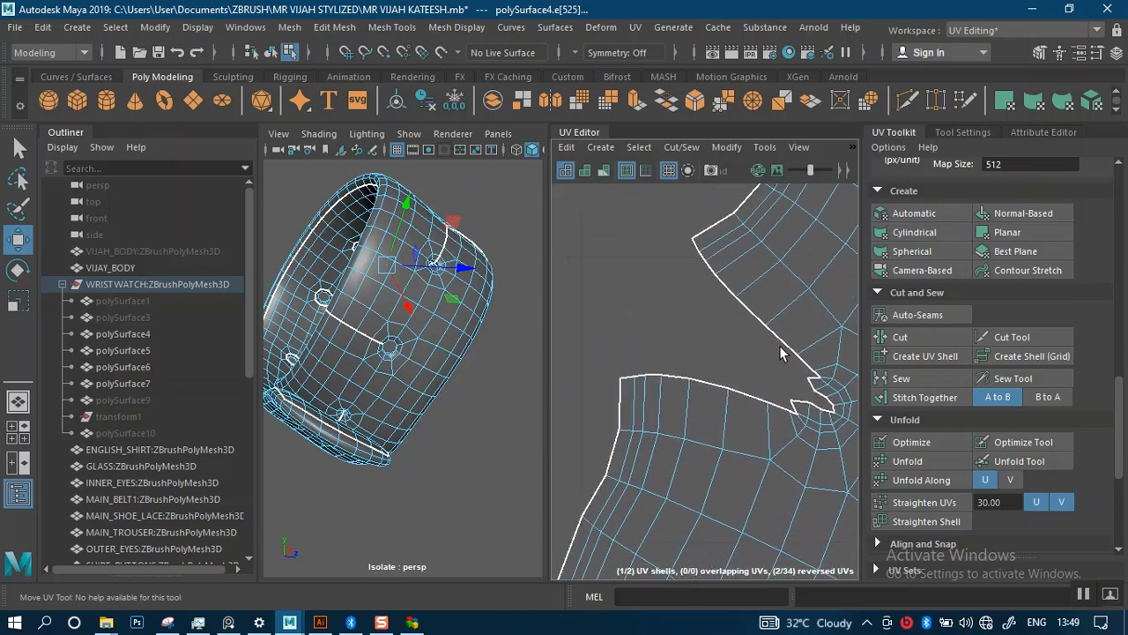
pyautogui.click(601, 394)
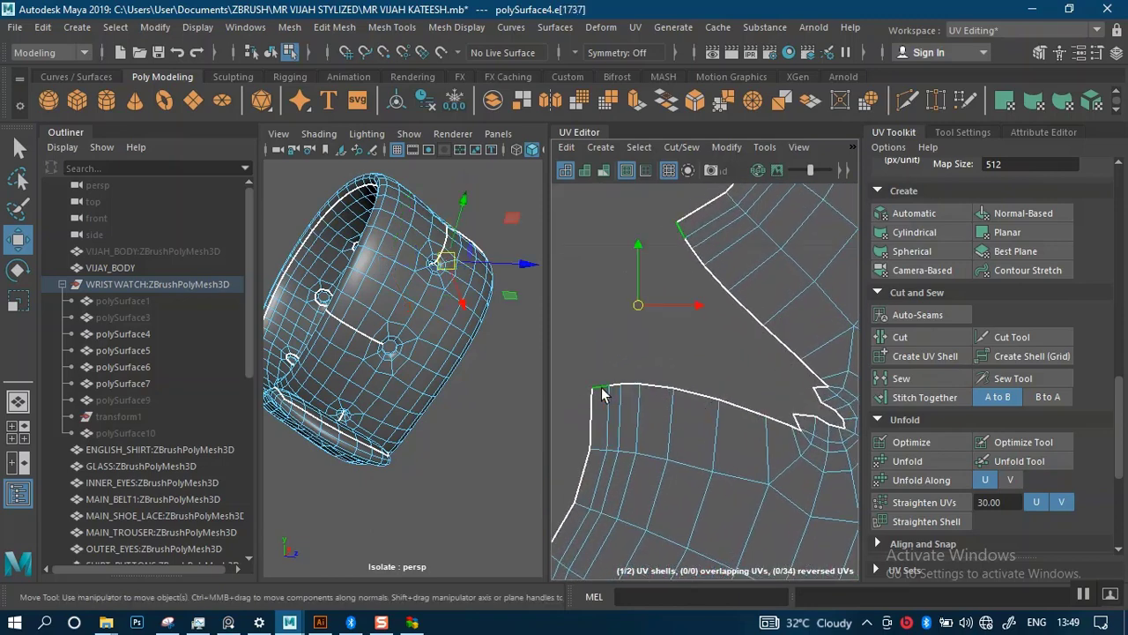
pyautogui.keyDown('alt'); pyautogui.moveTo(787, 434); pyautogui.dragTo(740, 361, button='middle'); pyautogui.keyUp('alt')
pyautogui.scroll(2, 740, 360)
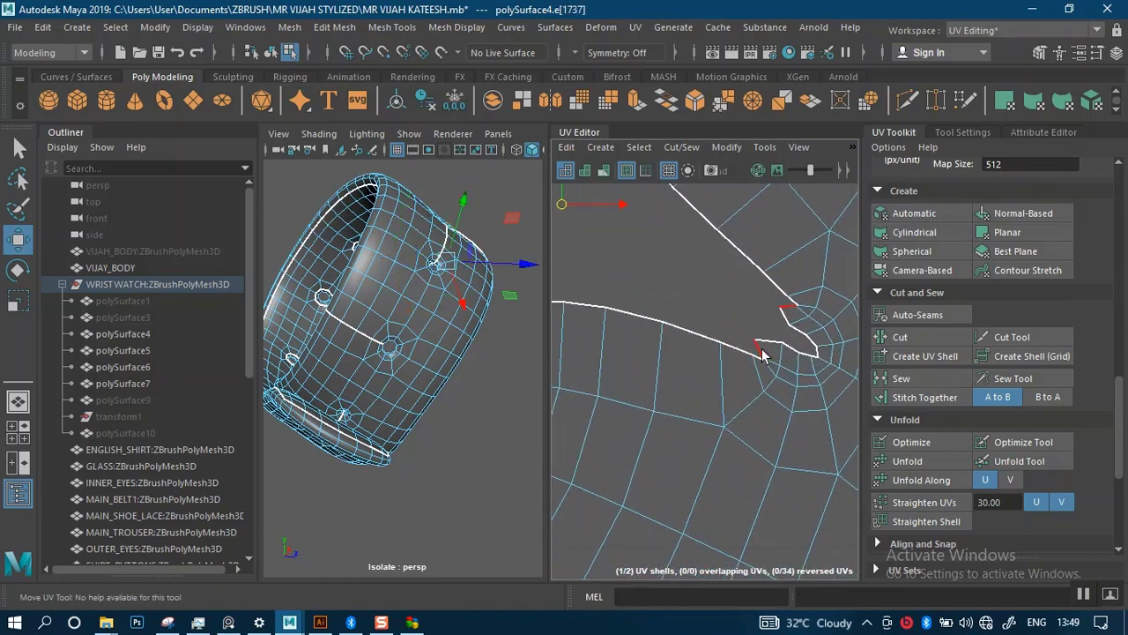
pyautogui.click(761, 350)
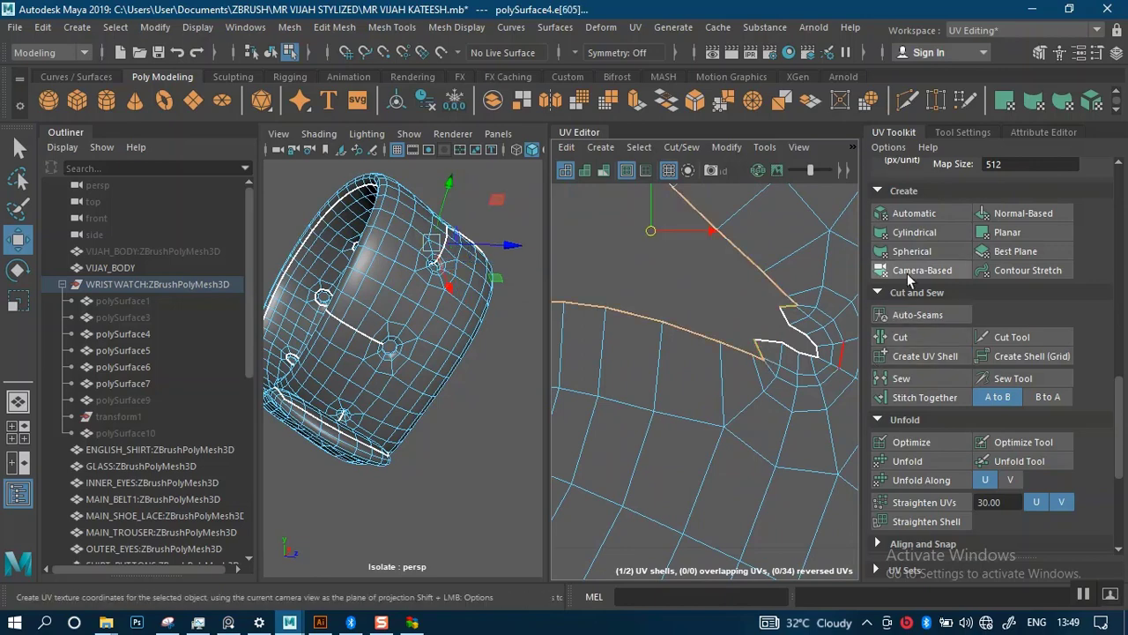
pyautogui.click(921, 396)
# Stitch closed, A to B, the notch facing the neighbouring diagonal strap shell, selecting its border from the outer tip to the hole's lip
pyautogui.scroll(-3, 641, 417)
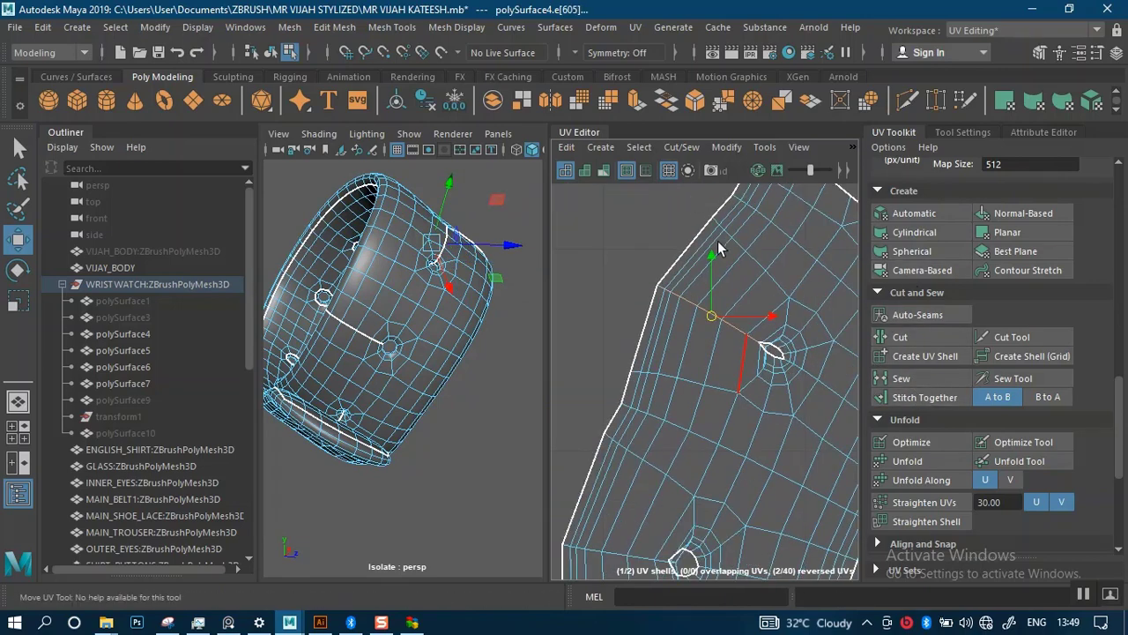
pyautogui.keyDown('alt'); pyautogui.moveTo(774, 377); pyautogui.dragTo(647, 432, button='middle'); pyautogui.keyUp('alt')
pyautogui.scroll(3, 693, 394)
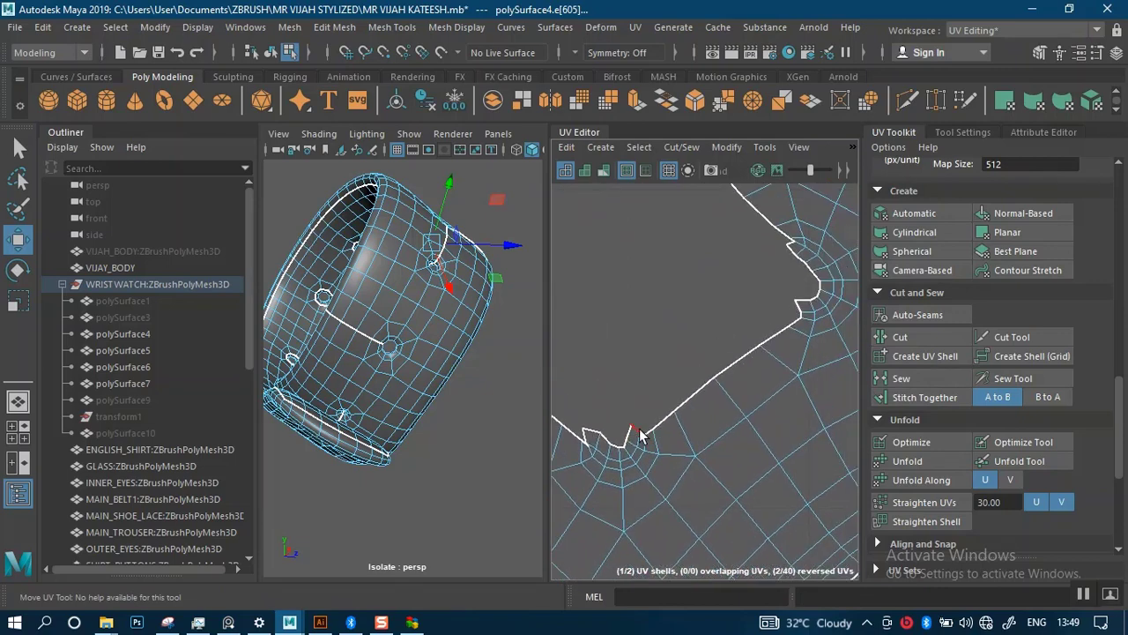
pyautogui.scroll(-1, 627, 439)
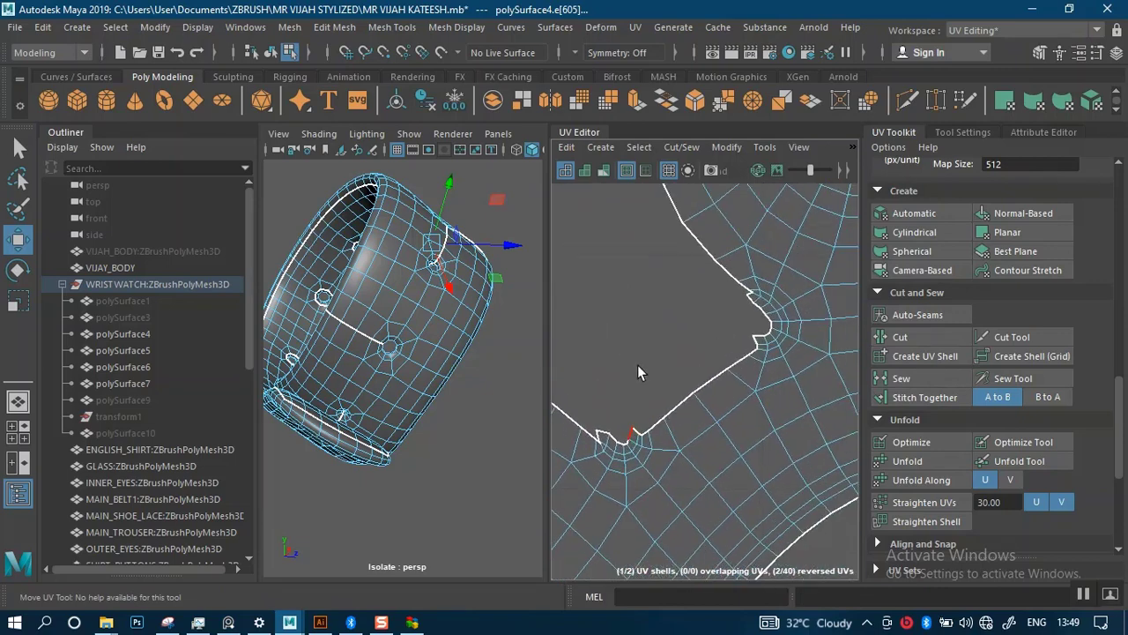
pyautogui.keyDown('alt'); pyautogui.moveTo(638, 372); pyautogui.dragTo(731, 331, button='middle'); pyautogui.keyUp('alt')
pyautogui.scroll(-2, 731, 330)
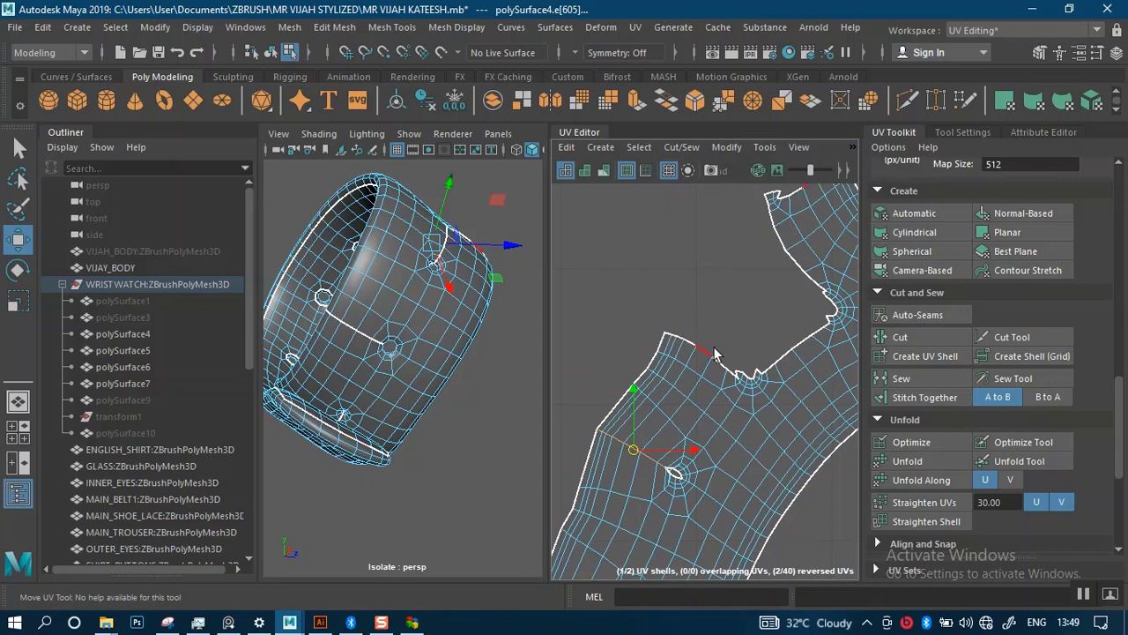
pyautogui.keyDown('alt'); pyautogui.moveTo(801, 335); pyautogui.dragTo(541, 363, button='middle'); pyautogui.keyUp('alt')
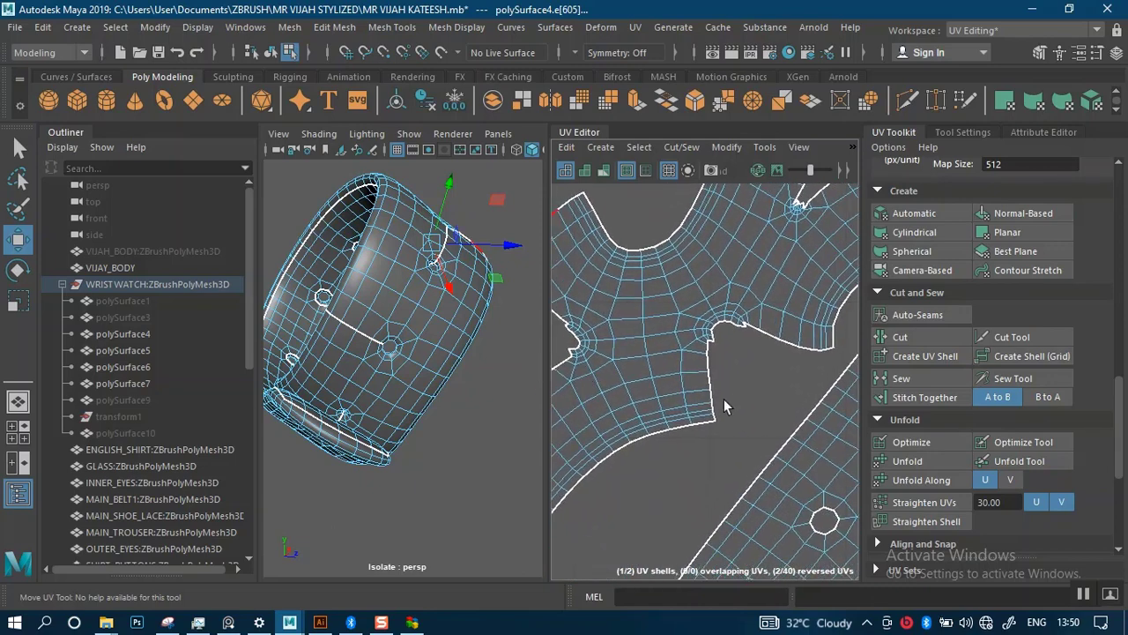
pyautogui.keyDown('alt'); pyautogui.moveTo(724, 401); pyautogui.dragTo(671, 364, button='middle'); pyautogui.keyUp('alt')
pyautogui.scroll(3, 682, 330)
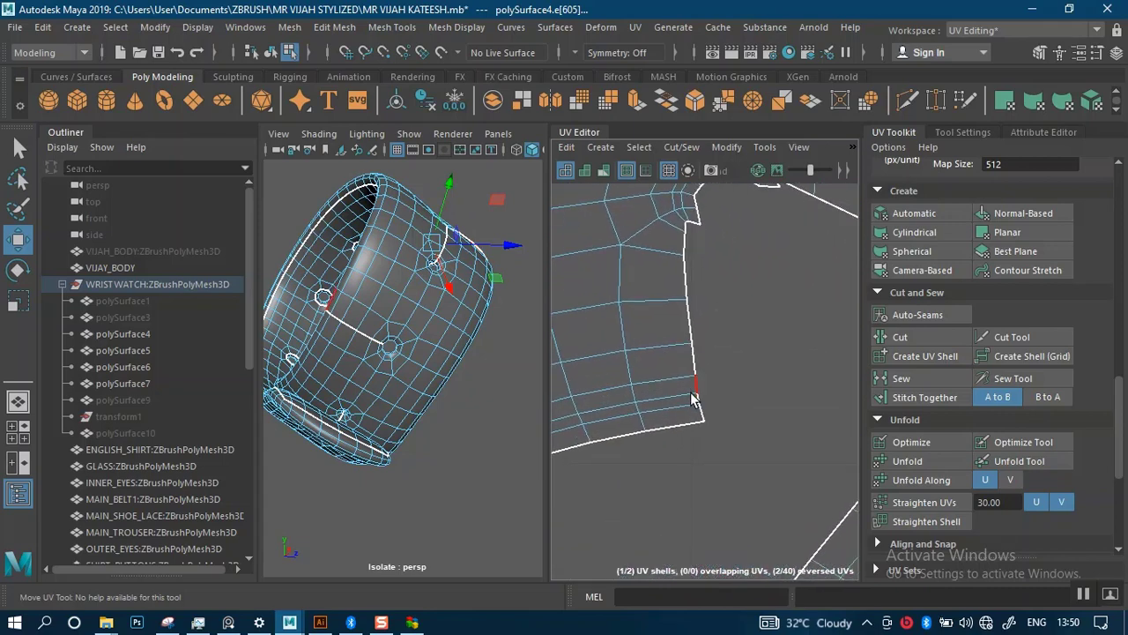
pyautogui.click(699, 411)
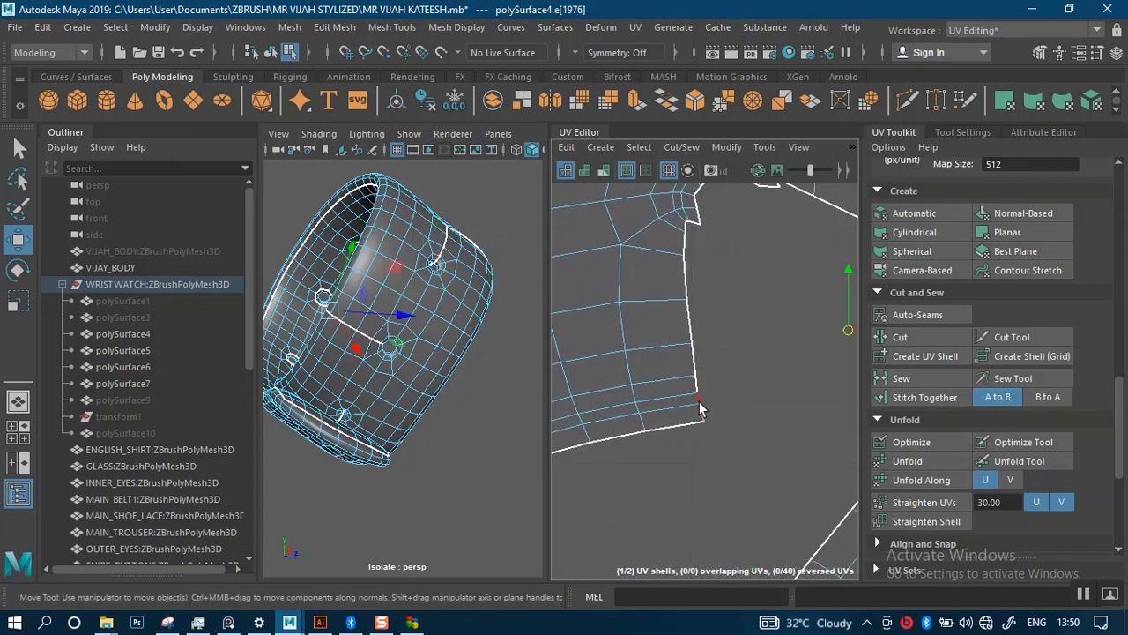
pyautogui.click(692, 227)
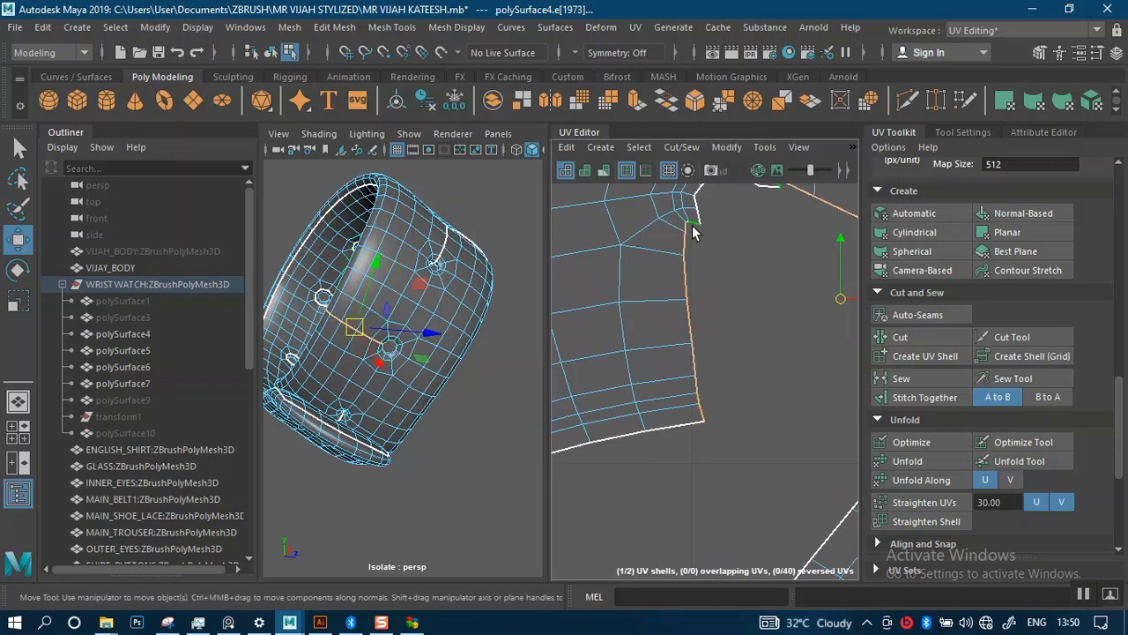
pyautogui.click(896, 397)
# Select the narrow V-shaped notch's border edges between two holes, including the short lip edges, and stitch them together, A to B
pyautogui.scroll(-6, 696, 344)
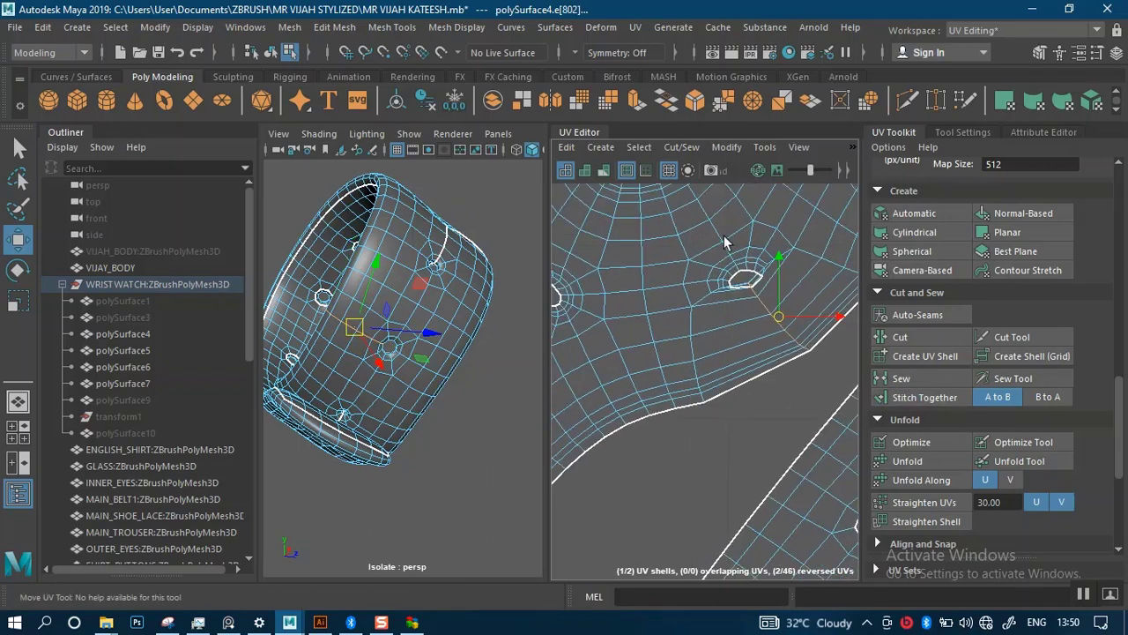
pyautogui.scroll(4, 703, 355)
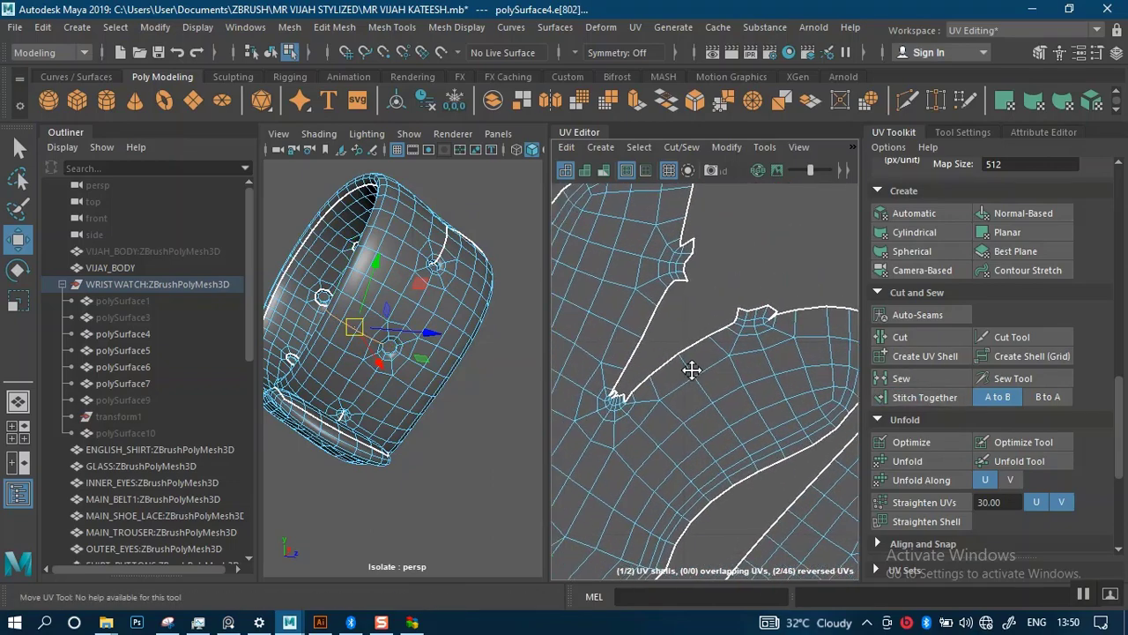
pyautogui.scroll(3, 648, 374)
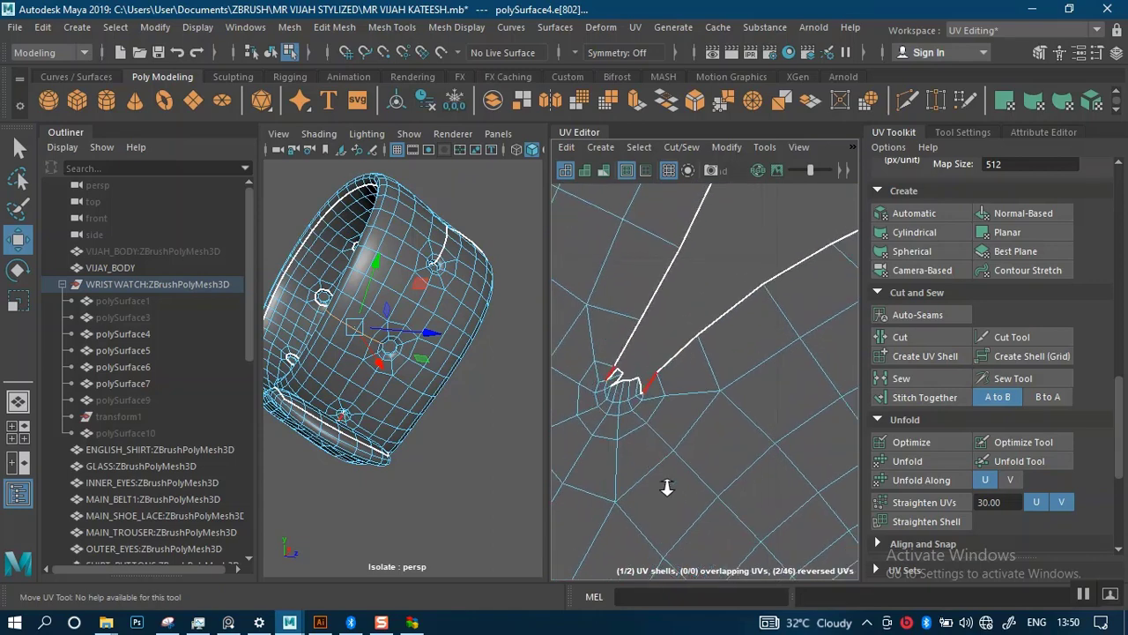
pyautogui.scroll(2, 645, 396)
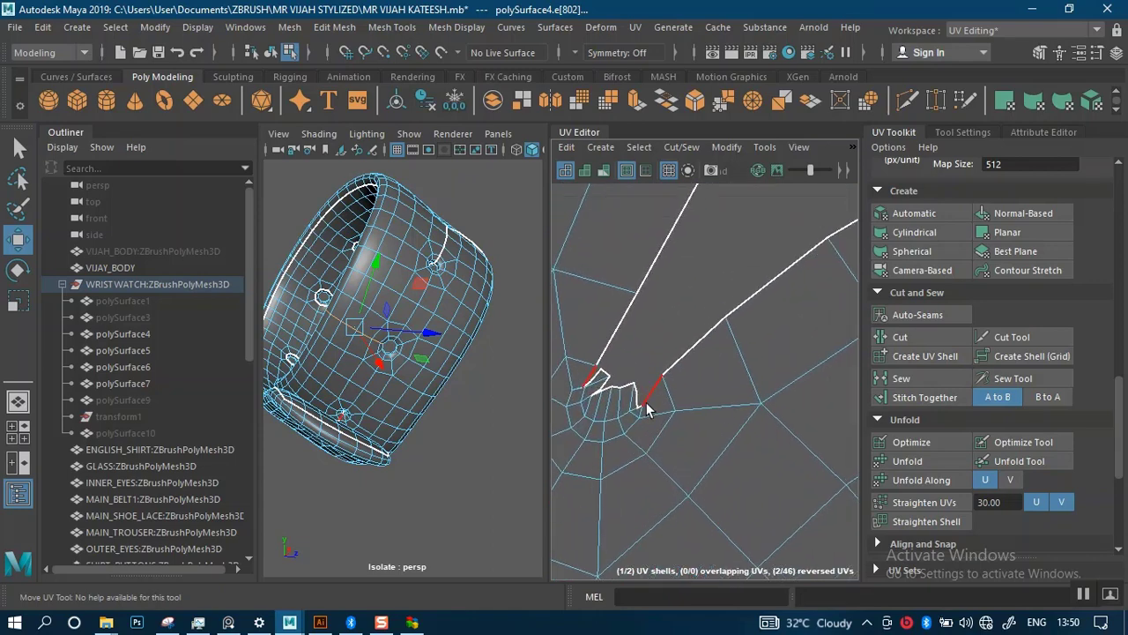
pyautogui.keyDown('shift'); pyautogui.click(646, 402); pyautogui.keyUp('shift')
pyautogui.scroll(-2, 728, 340)
pyautogui.keyDown('alt'); pyautogui.moveTo(703, 271); pyautogui.dragTo(607, 407, button='middle'); pyautogui.keyUp('alt')
pyautogui.keyDown('alt'); pyautogui.moveTo(793, 403); pyautogui.dragTo(654, 454, button='middle'); pyautogui.keyUp('alt')
pyautogui.scroll(-1, 697, 372)
pyautogui.keyDown('shift'); pyautogui.click(714, 356); pyautogui.keyUp('shift')
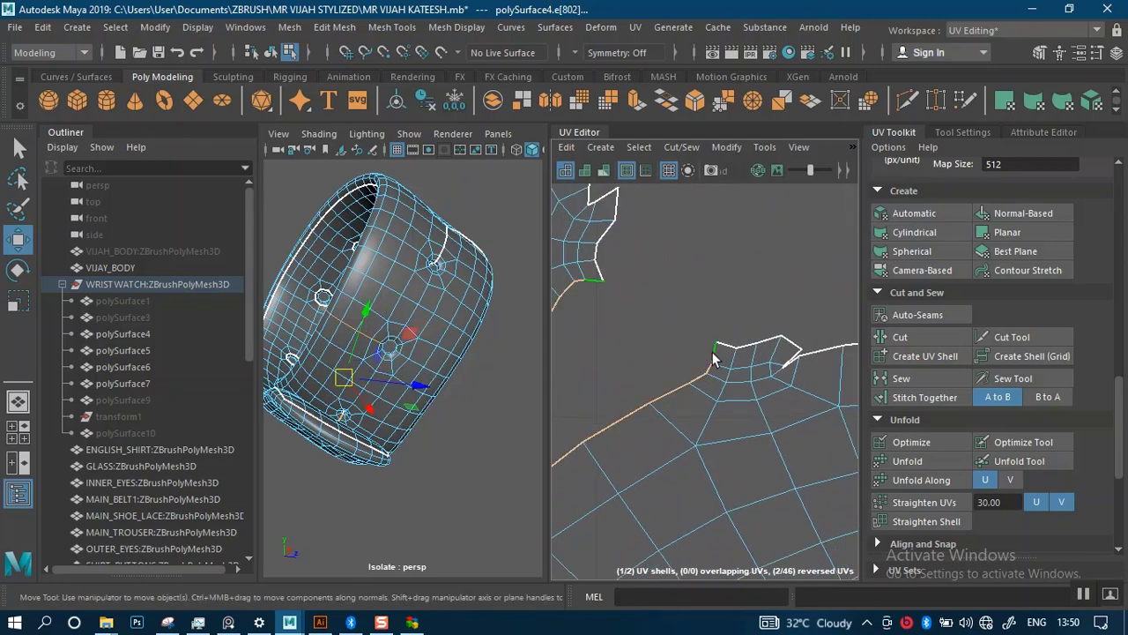
pyautogui.click(915, 397)
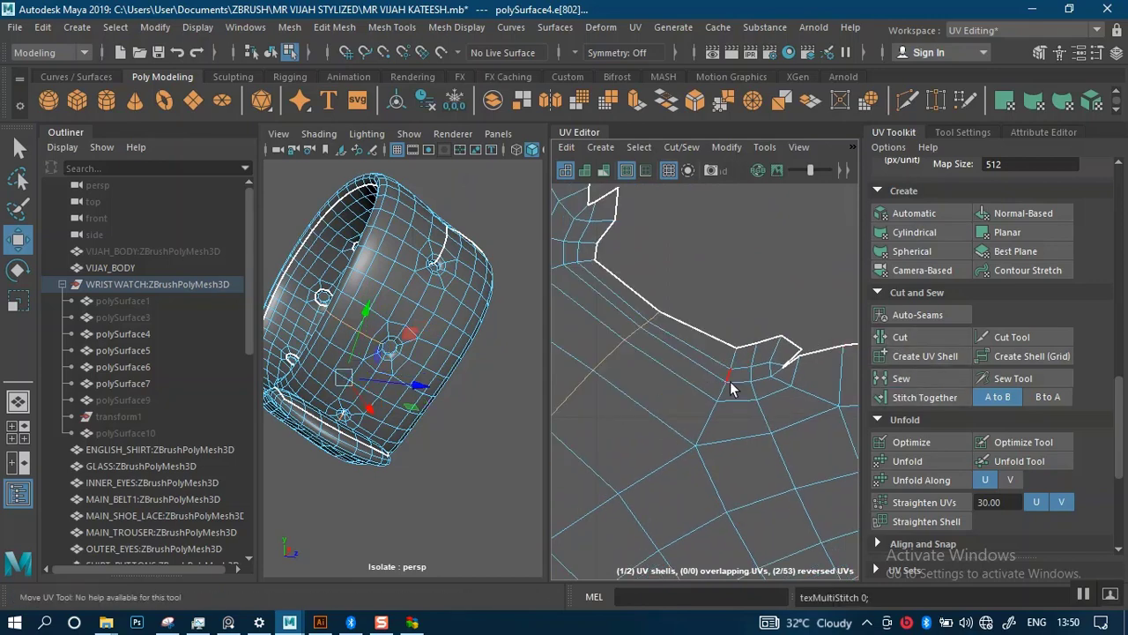
# Stitch the end notch above the joined seam closed, A to B, selecting its border from the hole's lip edge out to the tip
pyautogui.scroll(-4, 705, 264)
pyautogui.scroll(3, 703, 262)
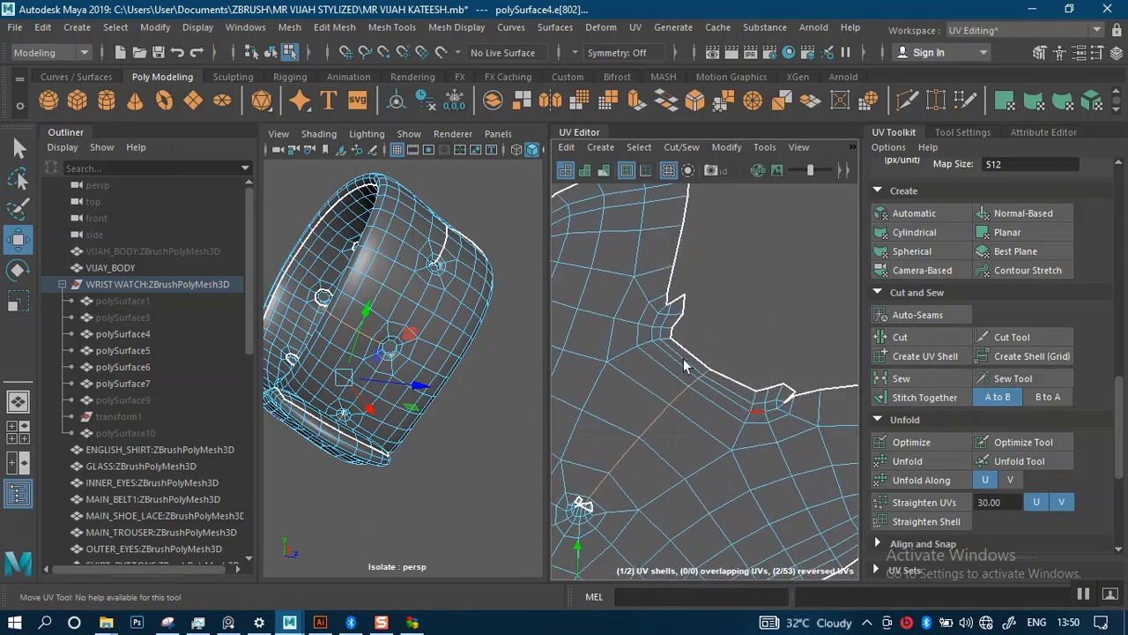
pyautogui.click(679, 302)
pyautogui.scroll(3, 681, 265)
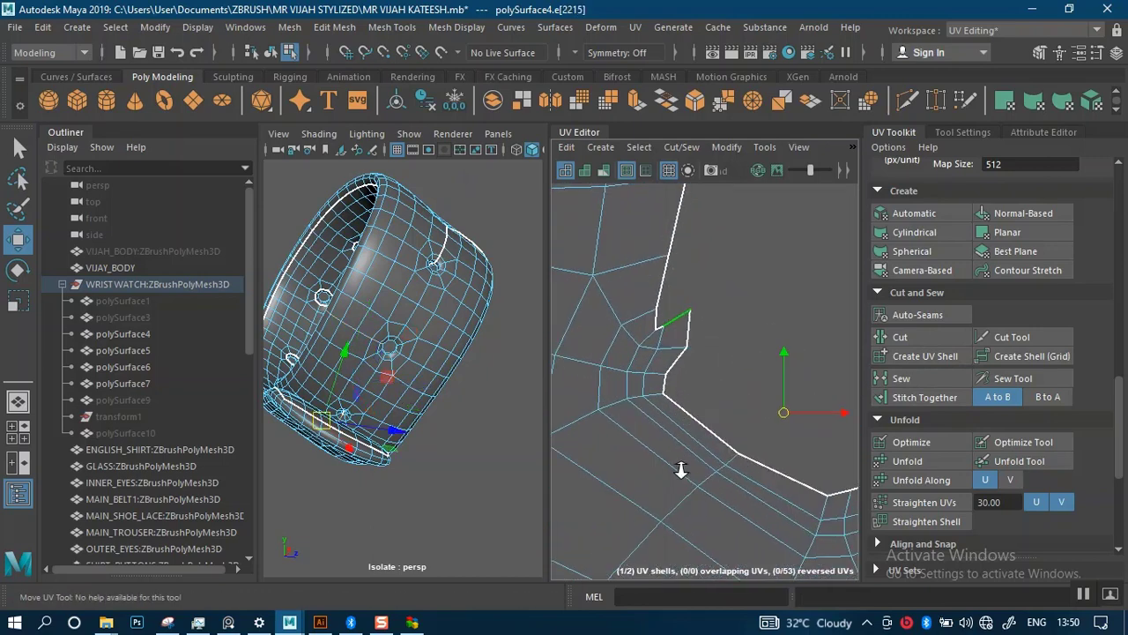
pyautogui.click(661, 331)
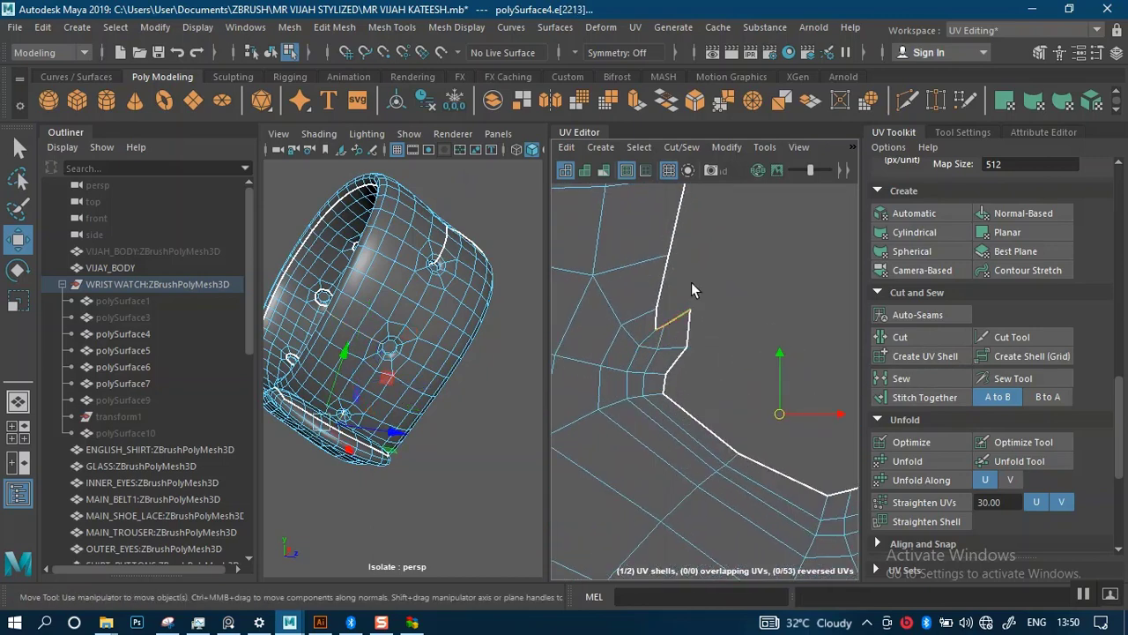
pyautogui.keyDown('alt'); pyautogui.moveTo(691, 282); pyautogui.dragTo(694, 453, button='middle'); pyautogui.keyUp('alt')
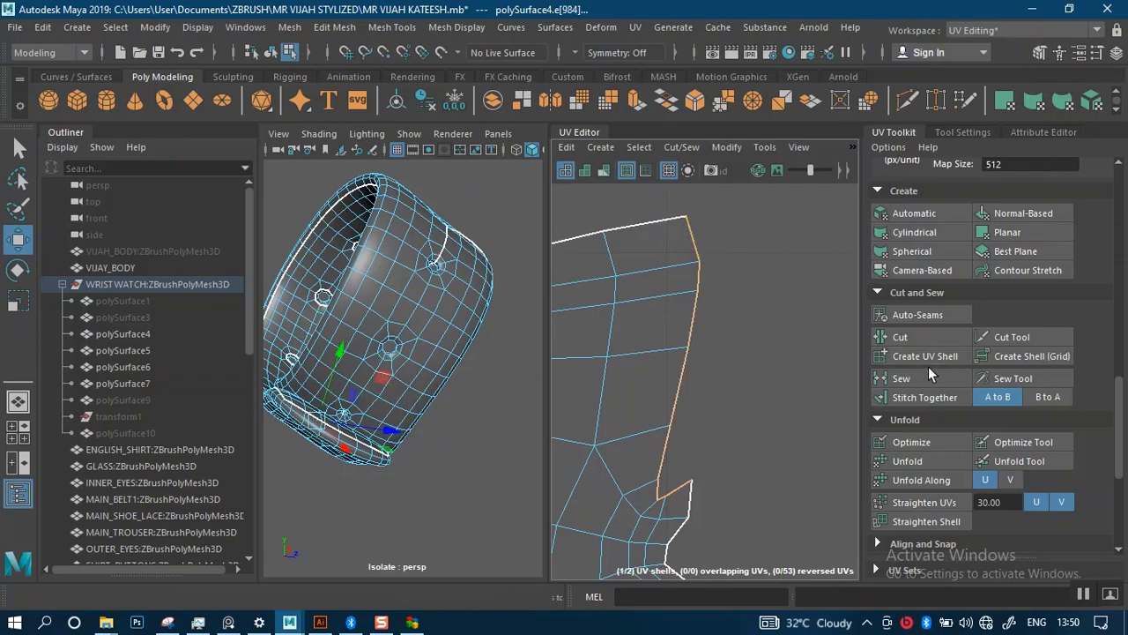
pyautogui.click(920, 397)
# Select the wide notch's border edges on the shell's other arm, from the inner hole's lip to the next holes, and stitch them, A to B
pyautogui.scroll(-6, 703, 390)
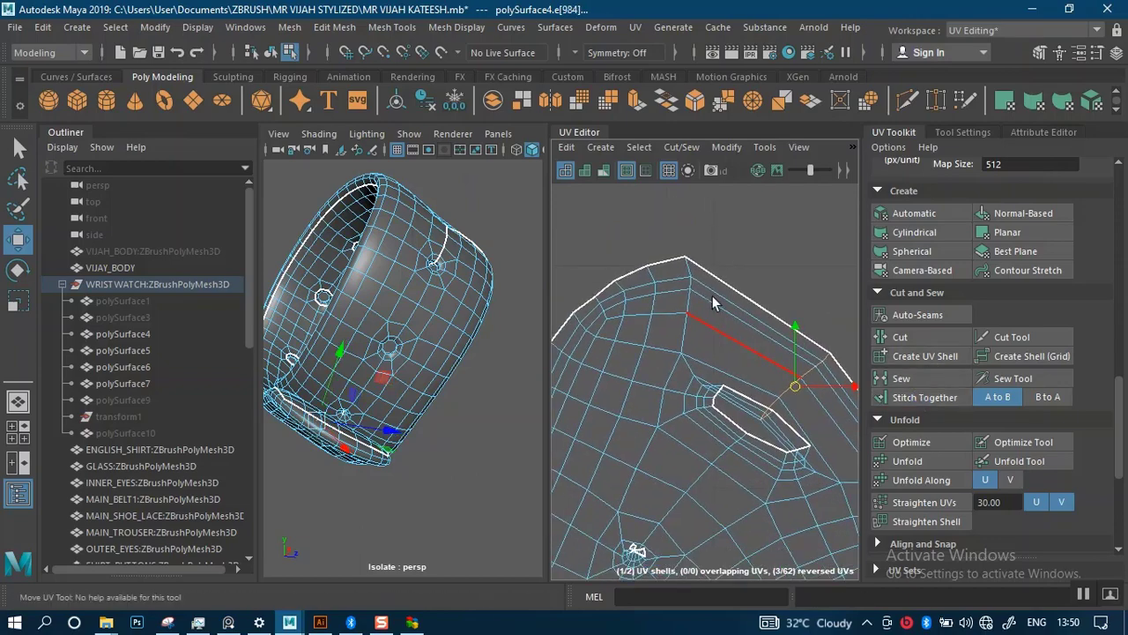
pyautogui.scroll(6, 674, 379)
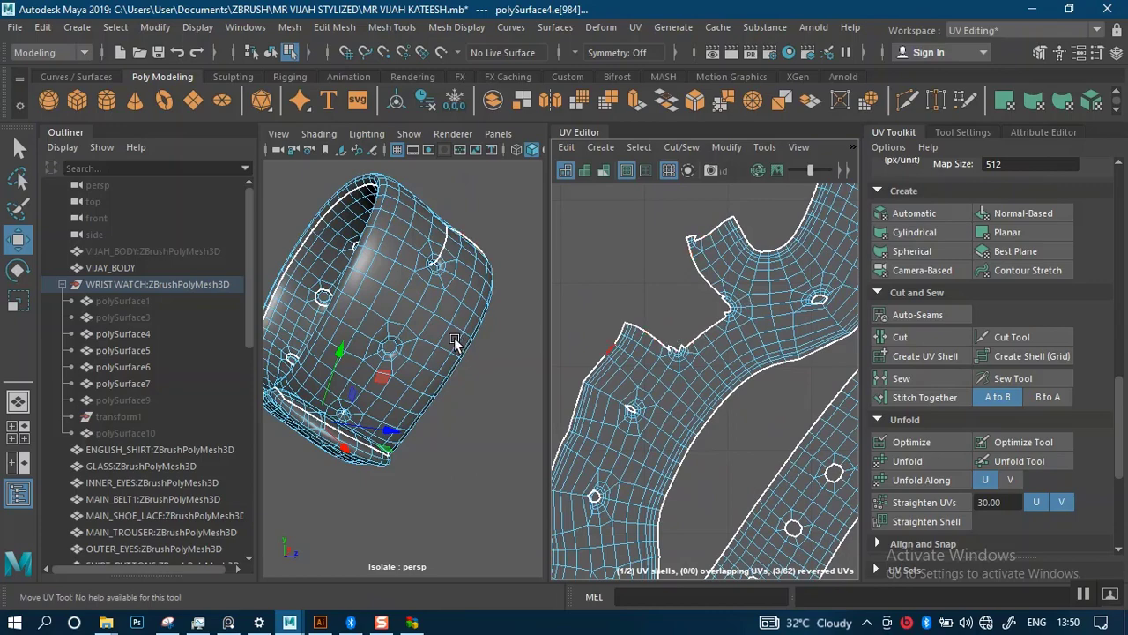
pyautogui.keyDown('alt'); pyautogui.moveTo(454, 340); pyautogui.dragTo(361, 368); pyautogui.keyUp('alt')
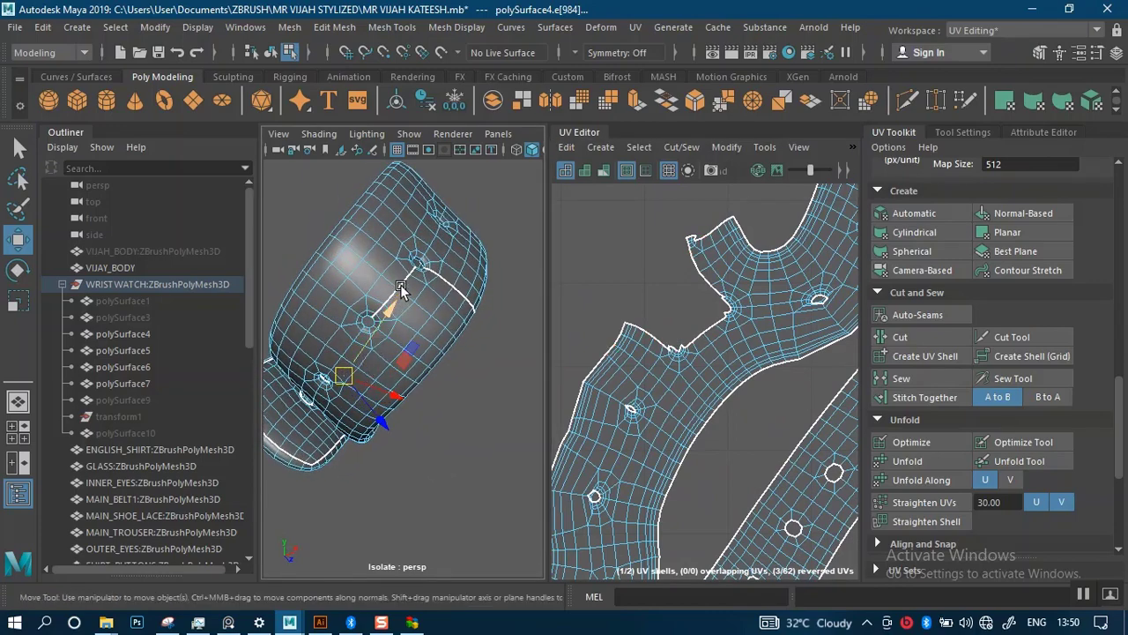
pyautogui.scroll(2, 728, 295)
pyautogui.scroll(3, 741, 347)
pyautogui.keyDown('alt'); pyautogui.moveTo(678, 317); pyautogui.dragTo(713, 391, button='middle'); pyautogui.keyUp('alt')
pyautogui.keyDown('alt'); pyautogui.moveTo(712, 316); pyautogui.dragTo(718, 386, button='middle'); pyautogui.keyUp('alt')
pyautogui.scroll(-2, 717, 390)
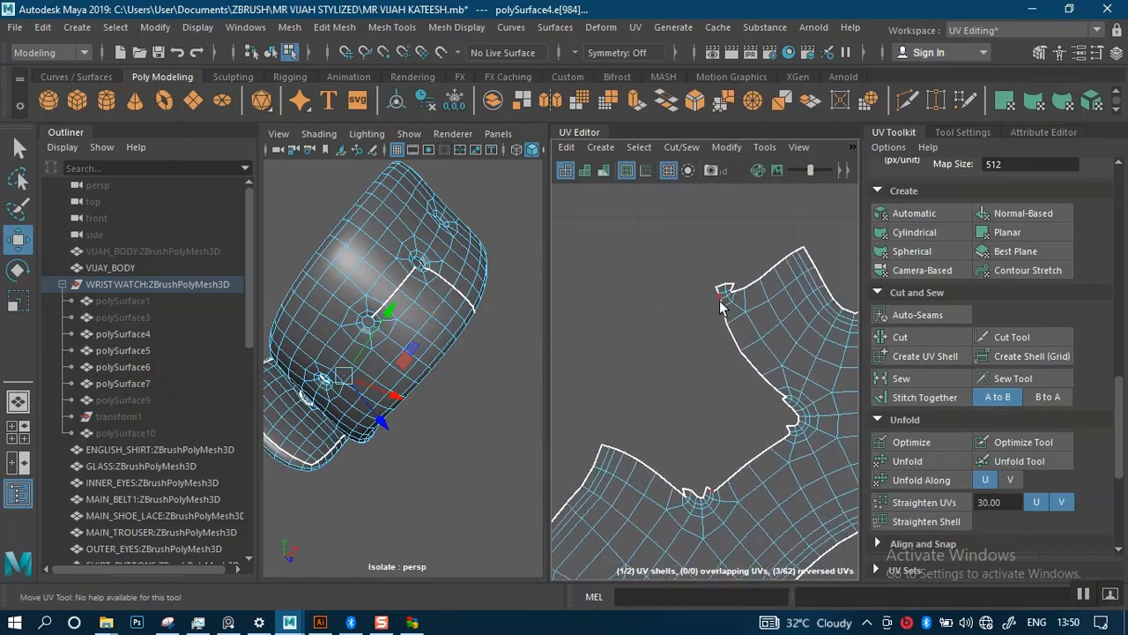
pyautogui.scroll(2, 767, 398)
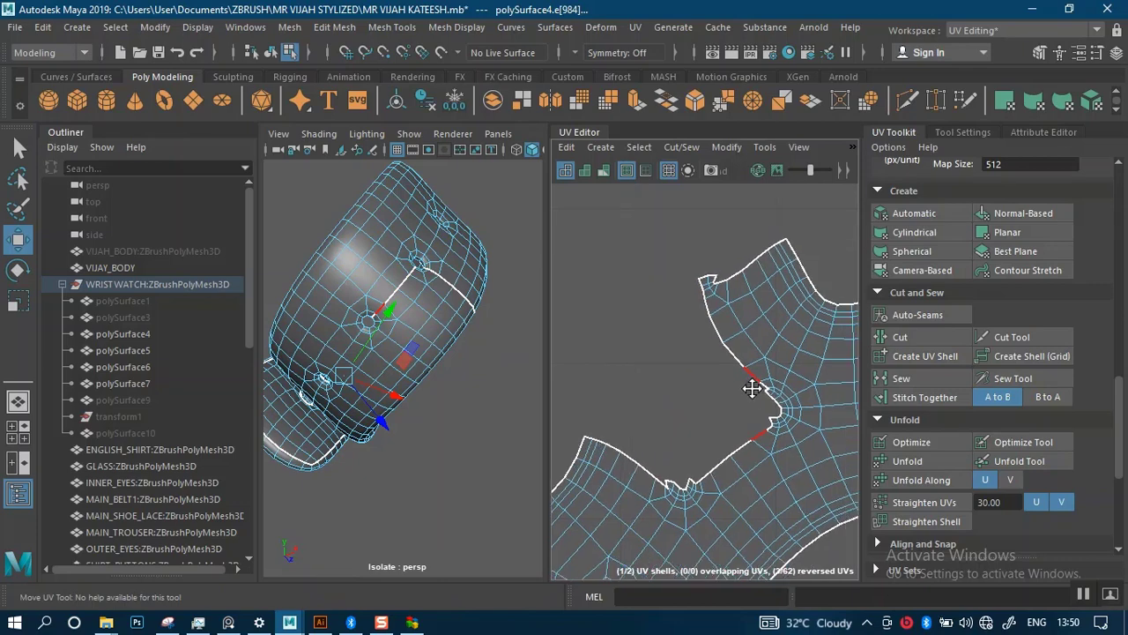
pyautogui.keyDown('alt'); pyautogui.moveTo(760, 388); pyautogui.dragTo(727, 371, button='middle'); pyautogui.keyUp('alt')
pyautogui.scroll(2, 758, 504)
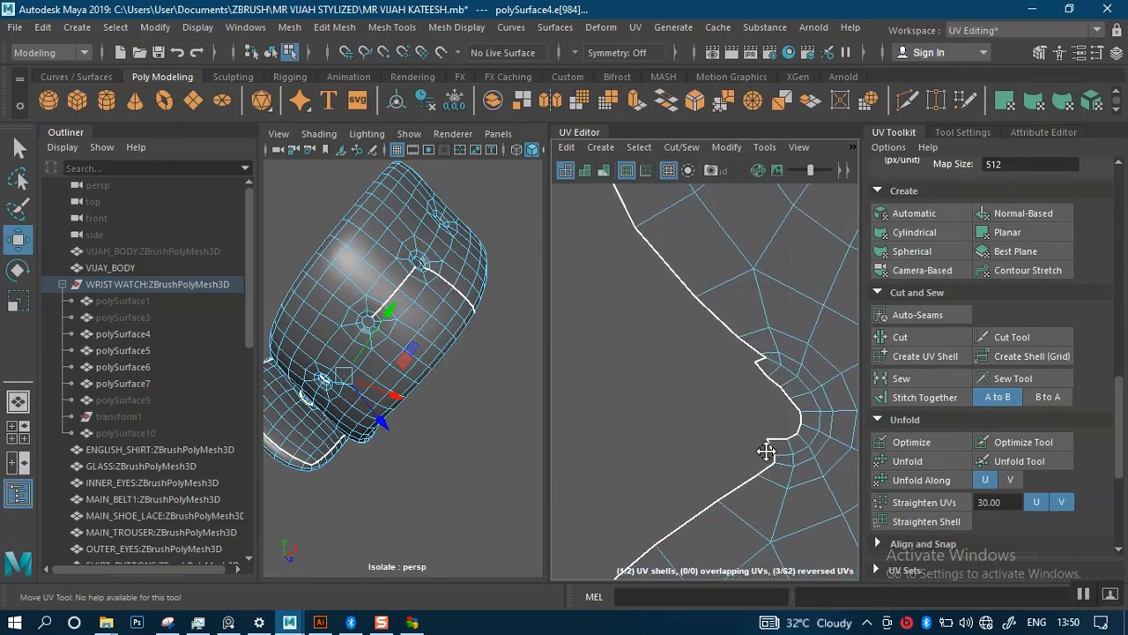
pyautogui.keyDown('alt'); pyautogui.moveTo(767, 453); pyautogui.dragTo(767, 440, button='middle'); pyautogui.keyUp('alt')
pyautogui.click(747, 339)
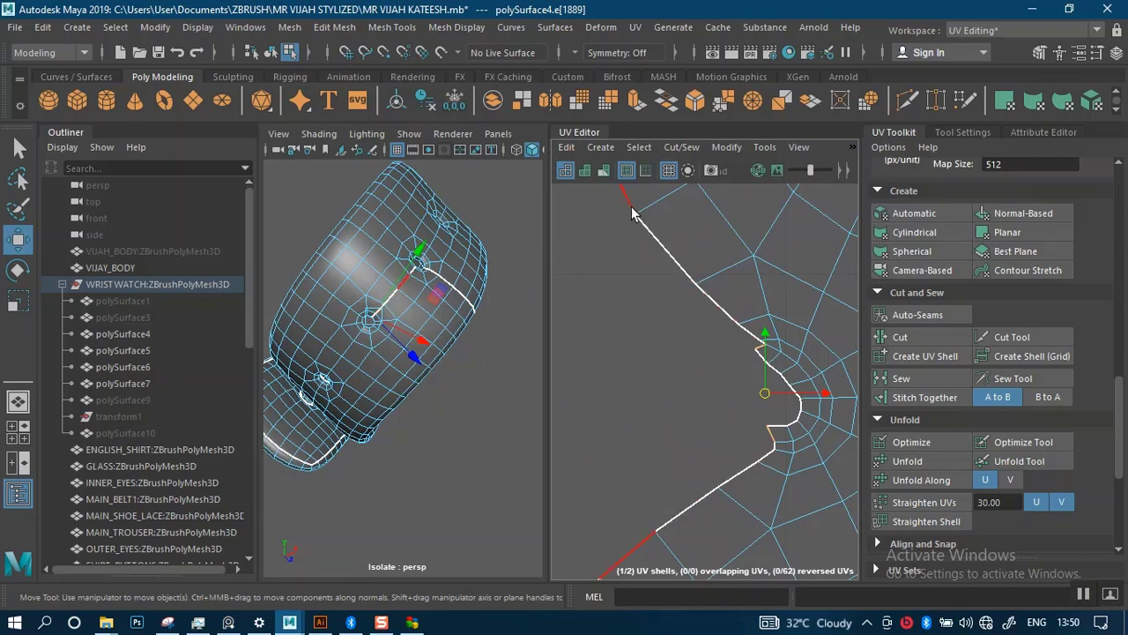
pyautogui.scroll(-2, 671, 331)
pyautogui.keyDown('alt'); pyautogui.moveTo(648, 287); pyautogui.dragTo(703, 268, button='middle'); pyautogui.keyUp('alt')
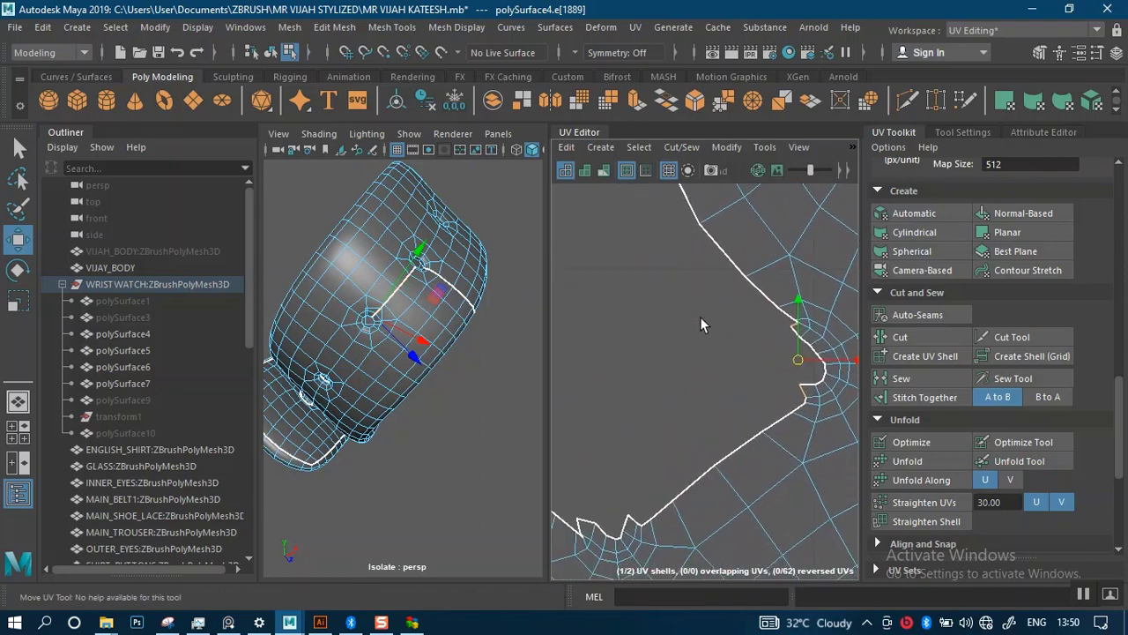
pyautogui.scroll(-1, 700, 316)
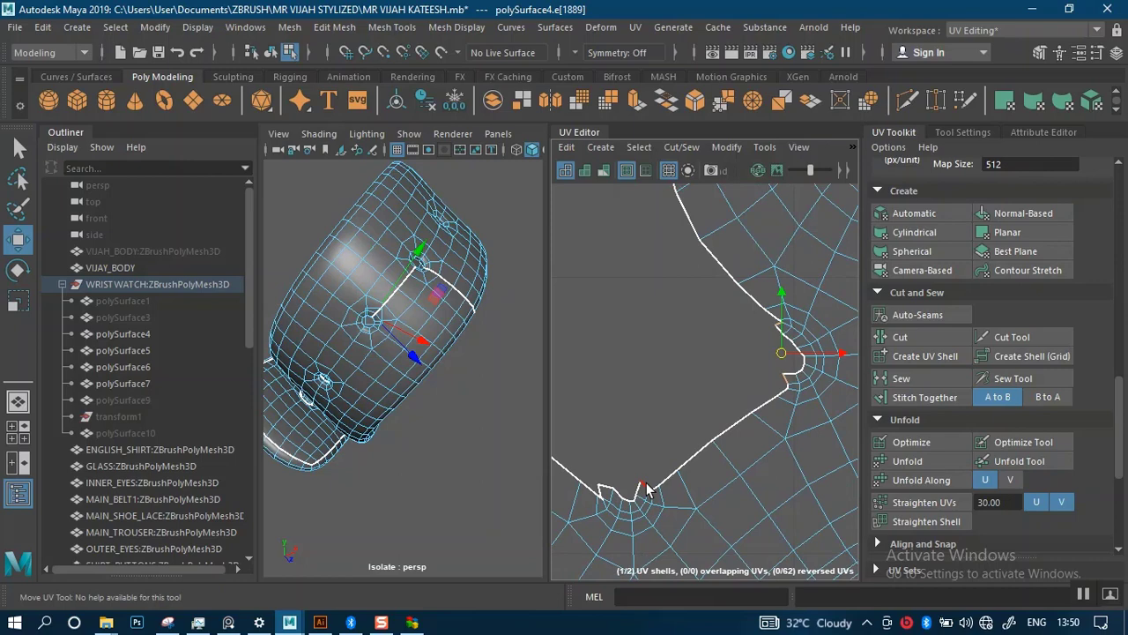
pyautogui.scroll(-2, 652, 476)
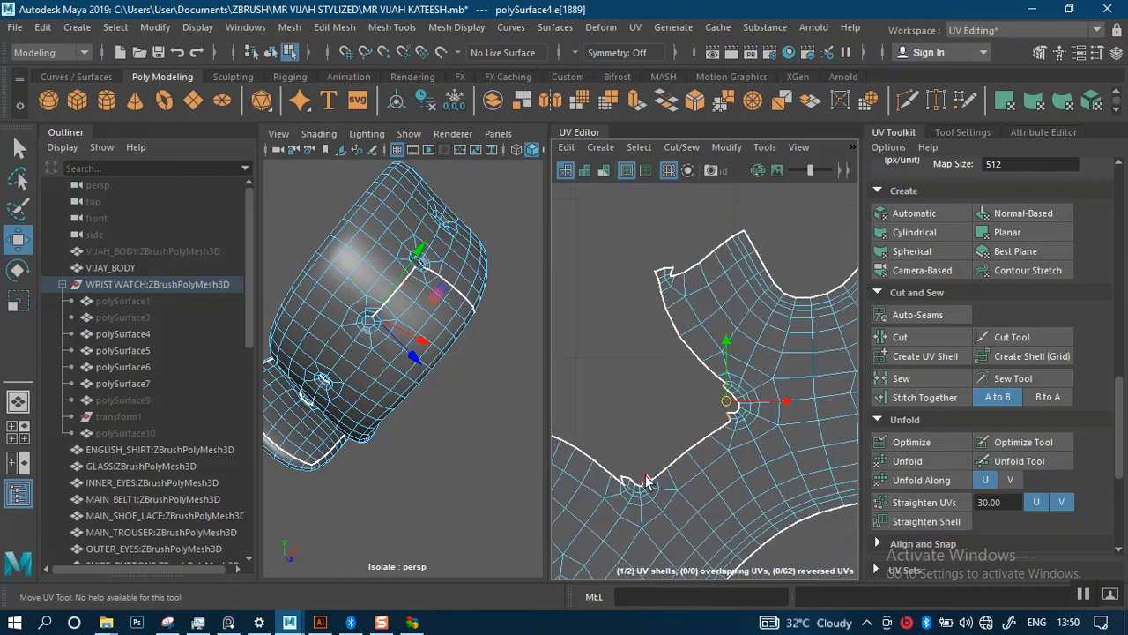
pyautogui.press('w')
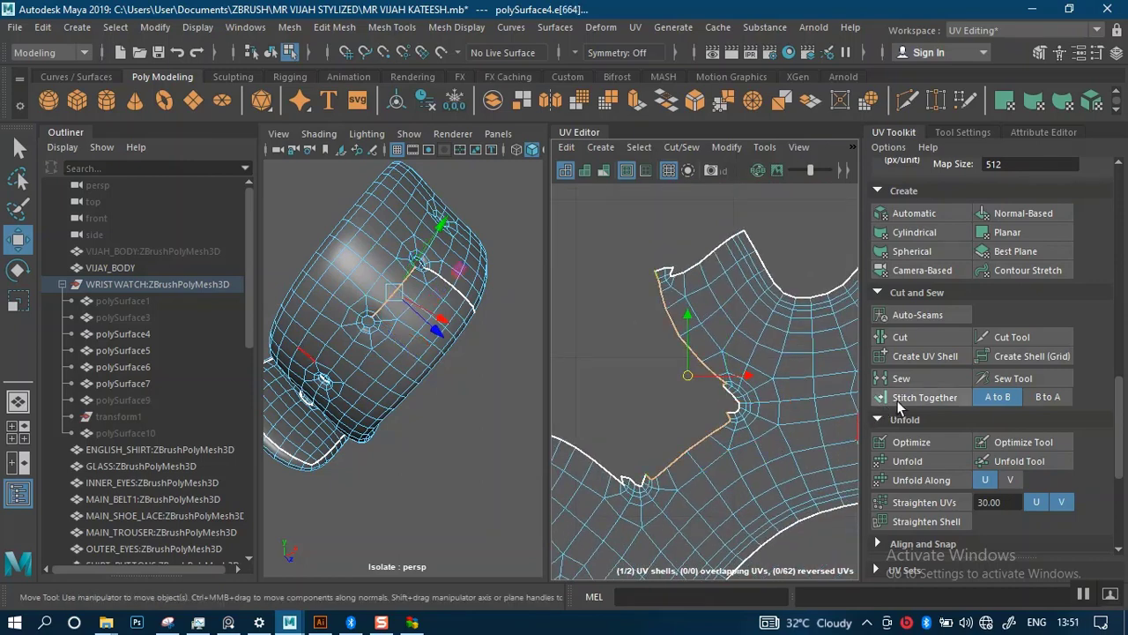
pyautogui.click(896, 398)
# Select the remaining V-shaped notch's border edges, from the outer tip to the lip of the inner hole, and stitch them together, A to B
pyautogui.scroll(4, 754, 470)
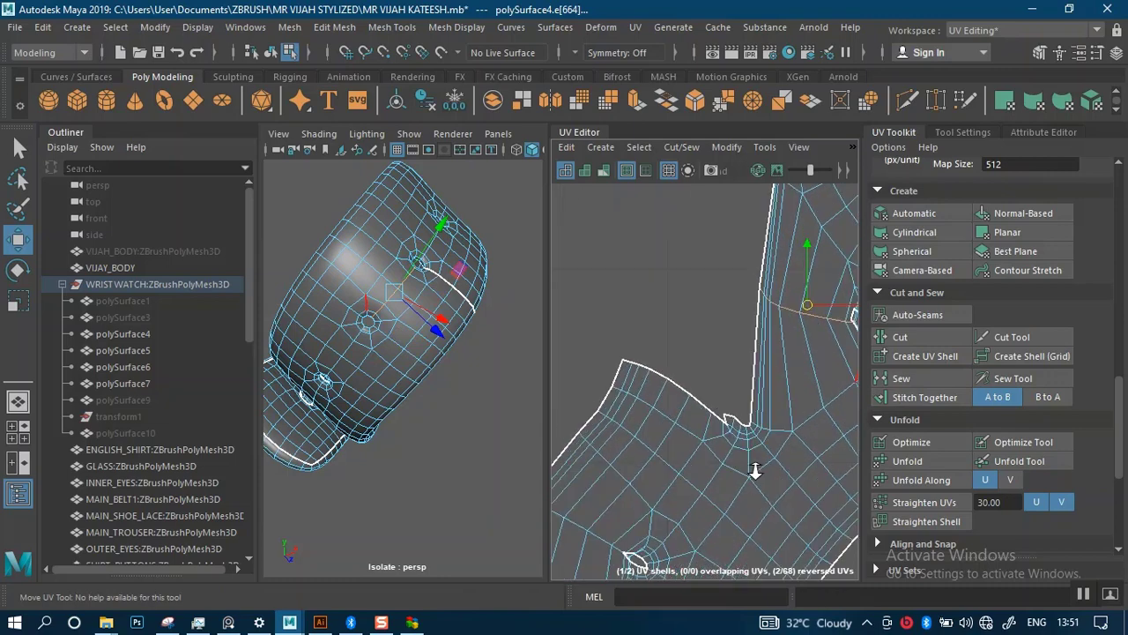
pyautogui.scroll(2, 754, 470)
pyautogui.scroll(-3, 674, 446)
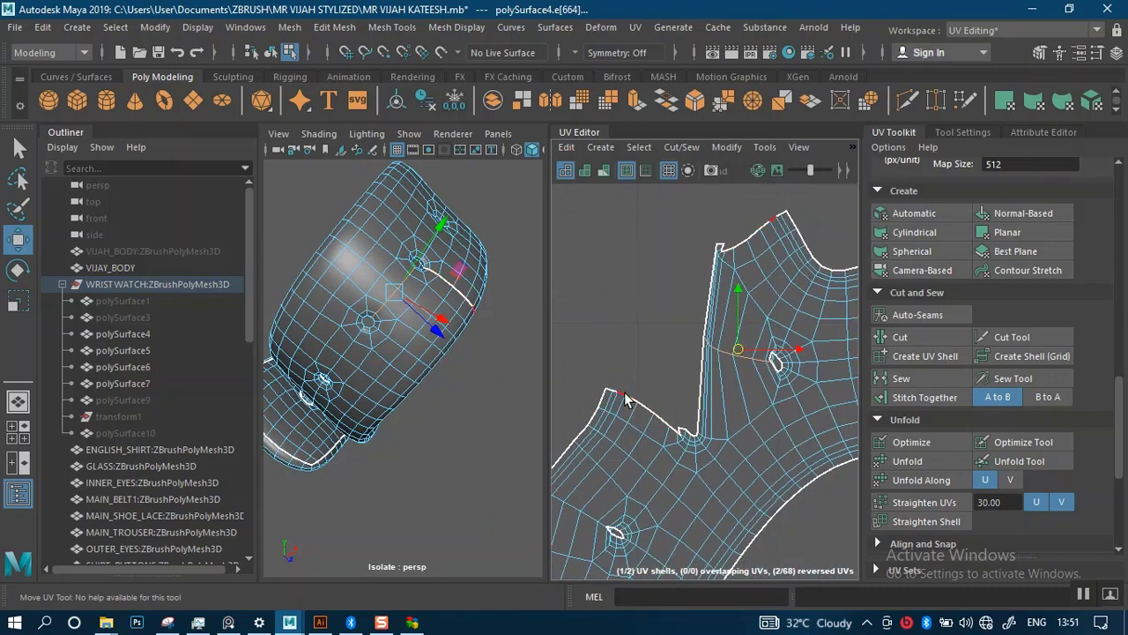
pyautogui.click(609, 390)
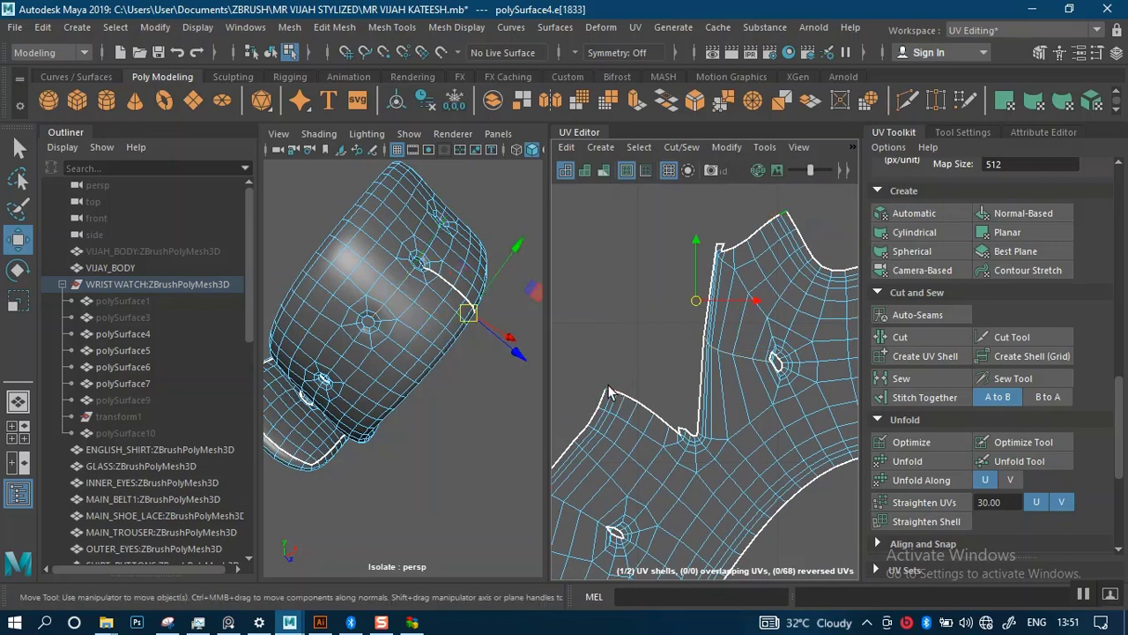
pyautogui.keyDown('alt'); pyautogui.moveTo(638, 399); pyautogui.dragTo(675, 393, button='right'); pyautogui.keyUp('alt')
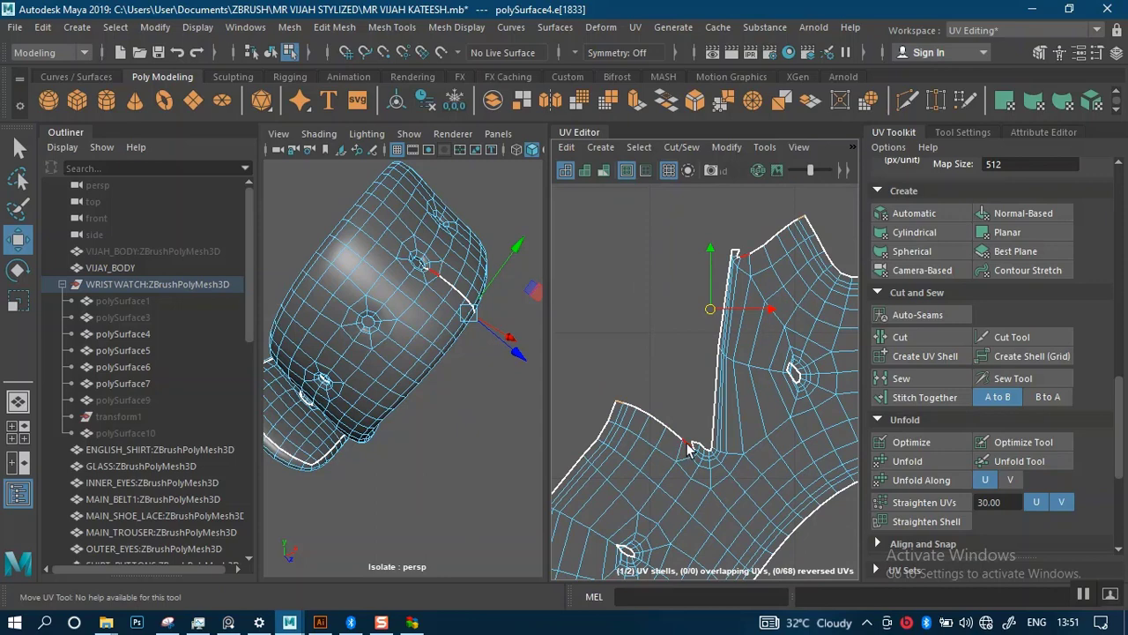
pyautogui.click(924, 398)
pyautogui.keyDown('alt'); pyautogui.moveTo(802, 375); pyautogui.dragTo(727, 329, button='right'); pyautogui.keyUp('alt')
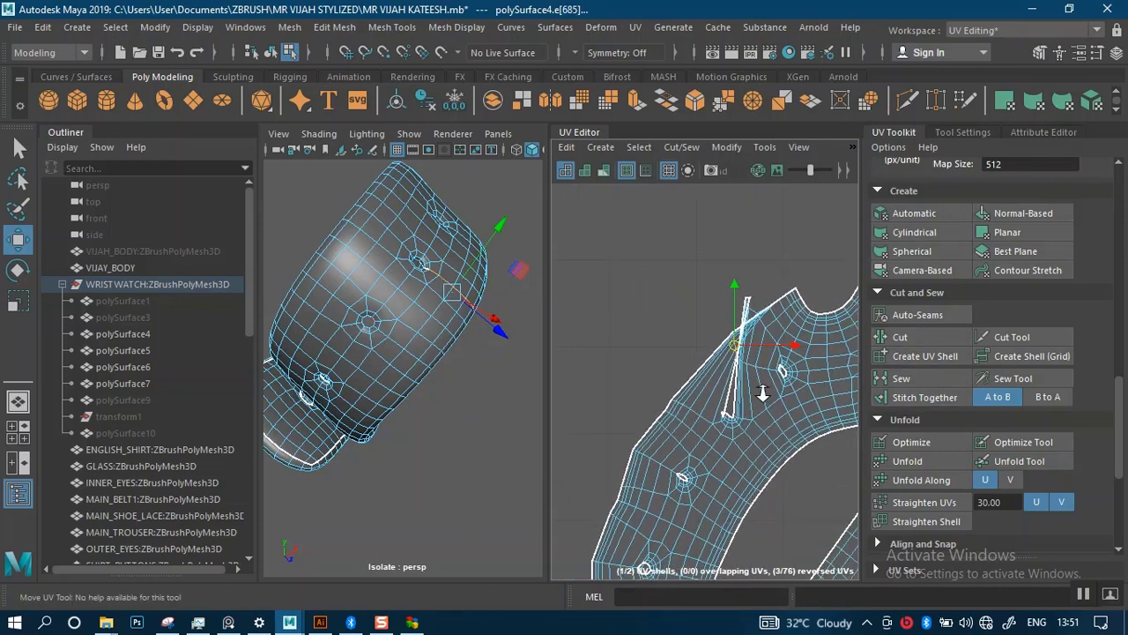
# Select the whole stitched strap UV shell and unfold it
pyautogui.keyDown('alt'); pyautogui.moveTo(763, 394); pyautogui.dragTo(639, 259, button='right'); pyautogui.keyUp('alt')
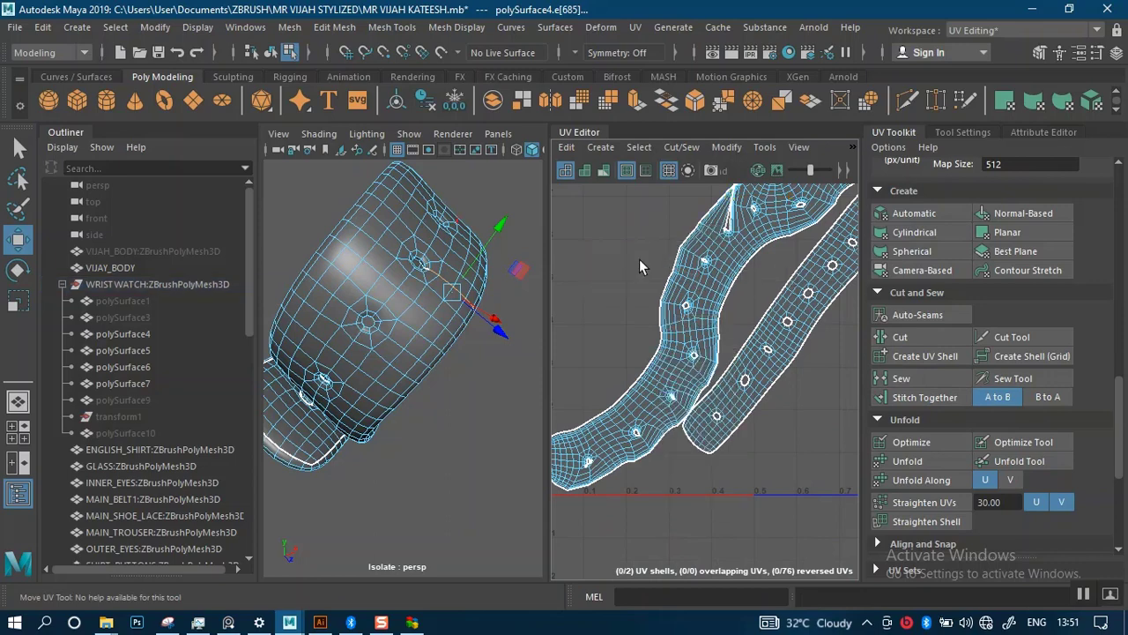
pyautogui.click(688, 282)
pyautogui.click(917, 461)
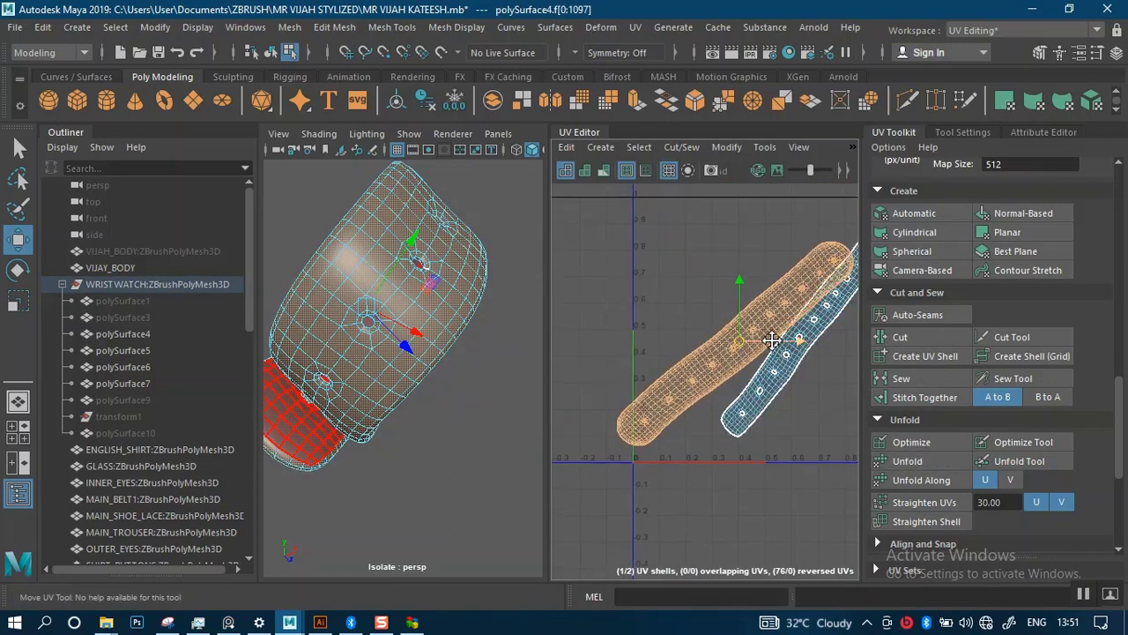
# Move the unfolded strap shell up and away from the narrower diagonal shell so the two no longer overlap, and deselect it
pyautogui.keyDown('alt'); pyautogui.moveTo(734, 376); pyautogui.dragTo(739, 346, button='right'); pyautogui.keyUp('alt')
pyautogui.keyDown('alt'); pyautogui.moveTo(739, 345); pyautogui.dragTo(870, 226, button='middle'); pyautogui.keyUp('alt')
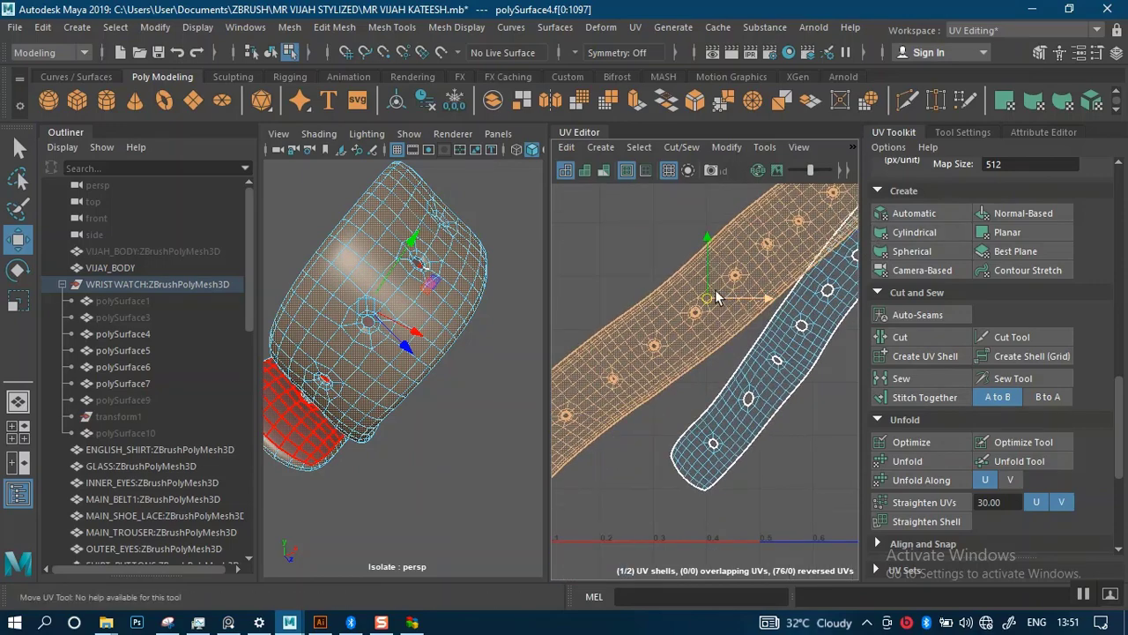
pyautogui.moveTo(701, 297); pyautogui.dragTo(674, 249)
pyautogui.keyDown('alt'); pyautogui.moveTo(681, 270); pyautogui.dragTo(667, 285, button='right'); pyautogui.keyUp('alt')
pyautogui.click(689, 365)
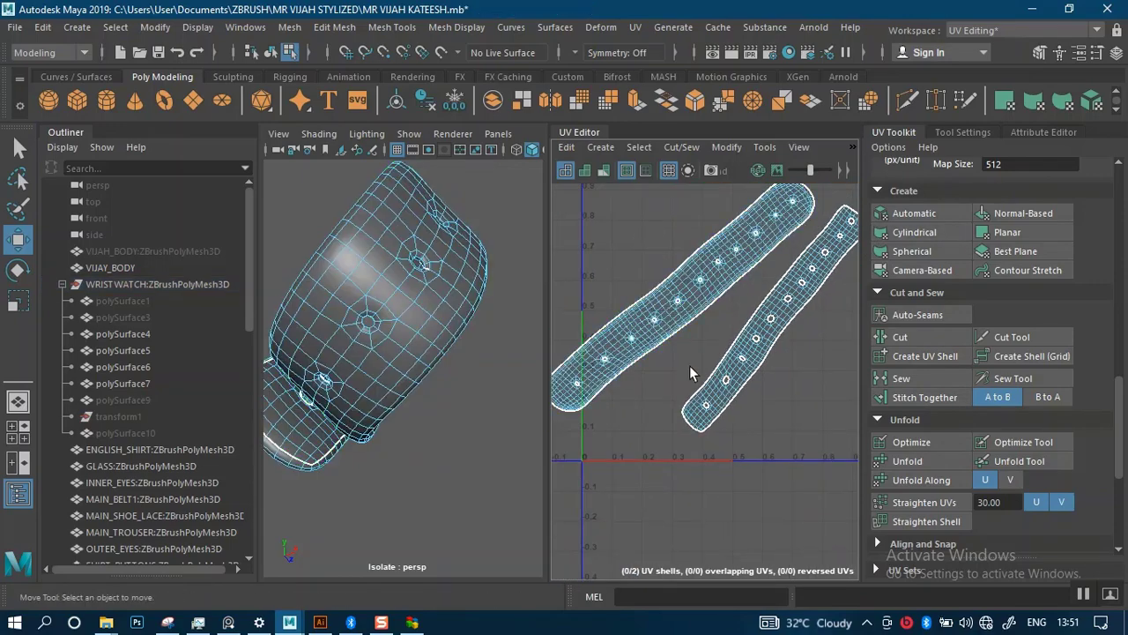
# Select the split border edges around the distorted hole near the large strap shell's lower end and stitch them together
pyautogui.keyDown('alt'); pyautogui.moveTo(689, 365); pyautogui.dragTo(677, 410, button='right'); pyautogui.keyUp('alt')
pyautogui.keyDown('alt'); pyautogui.moveTo(820, 238); pyautogui.dragTo(765, 363, button='middle'); pyautogui.keyUp('alt')
pyautogui.keyDown('alt'); pyautogui.moveTo(773, 373); pyautogui.dragTo(772, 403, button='right'); pyautogui.keyUp('alt')
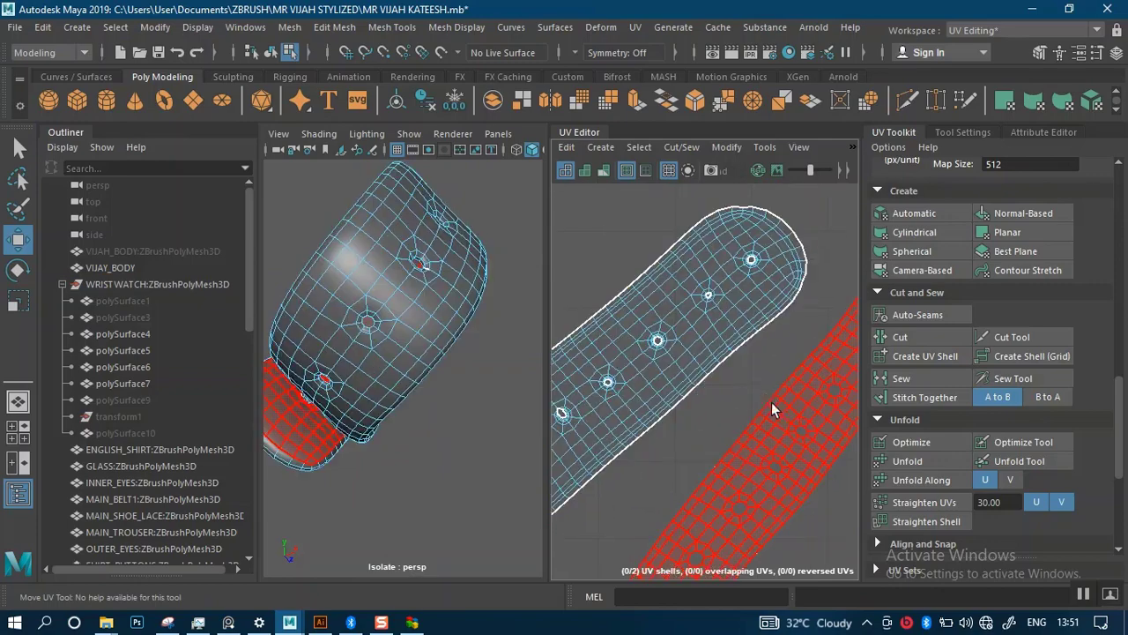
pyautogui.keyDown('alt'); pyautogui.moveTo(725, 402); pyautogui.dragTo(833, 262, button='middle'); pyautogui.keyUp('alt')
pyautogui.keyDown('alt'); pyautogui.moveTo(692, 348); pyautogui.dragTo(840, 262, button='middle'); pyautogui.keyUp('alt')
pyautogui.keyDown('alt'); pyautogui.moveTo(756, 284); pyautogui.dragTo(752, 496, button='right'); pyautogui.keyUp('alt')
pyautogui.keyDown('alt'); pyautogui.moveTo(720, 335); pyautogui.dragTo(736, 579, button='right'); pyautogui.keyUp('alt')
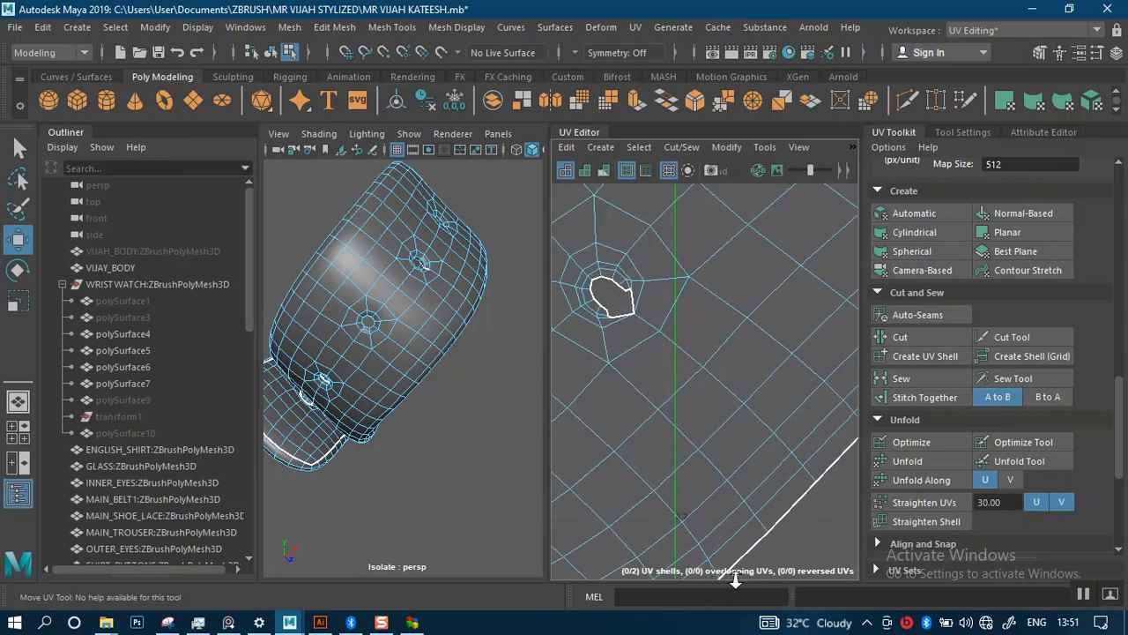
pyautogui.keyDown('alt'); pyautogui.moveTo(648, 297); pyautogui.dragTo(717, 322, button='middle'); pyautogui.keyUp('alt')
pyautogui.keyDown('alt'); pyautogui.moveTo(685, 257); pyautogui.dragTo(725, 464, button='right'); pyautogui.keyUp('alt')
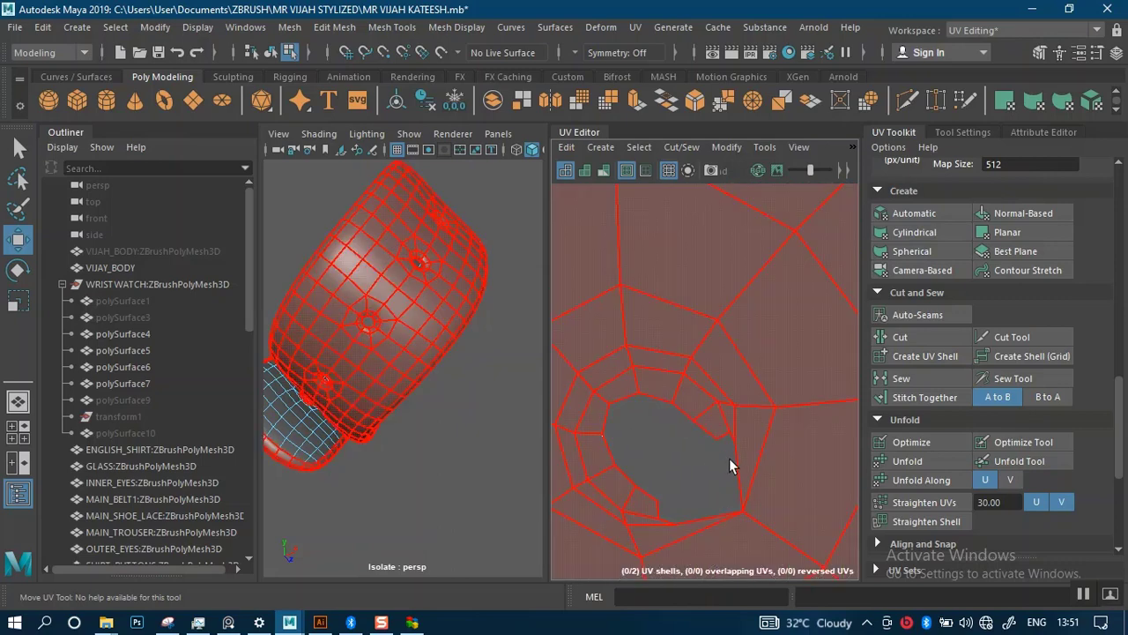
pyautogui.rightClick(692, 367)
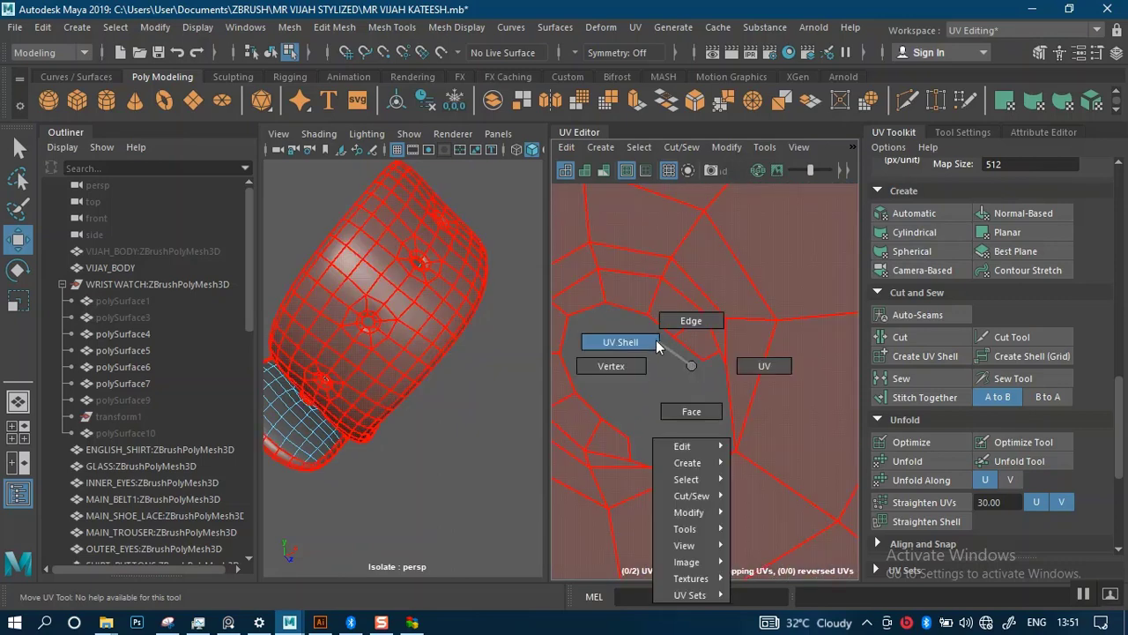
pyautogui.click(657, 344)
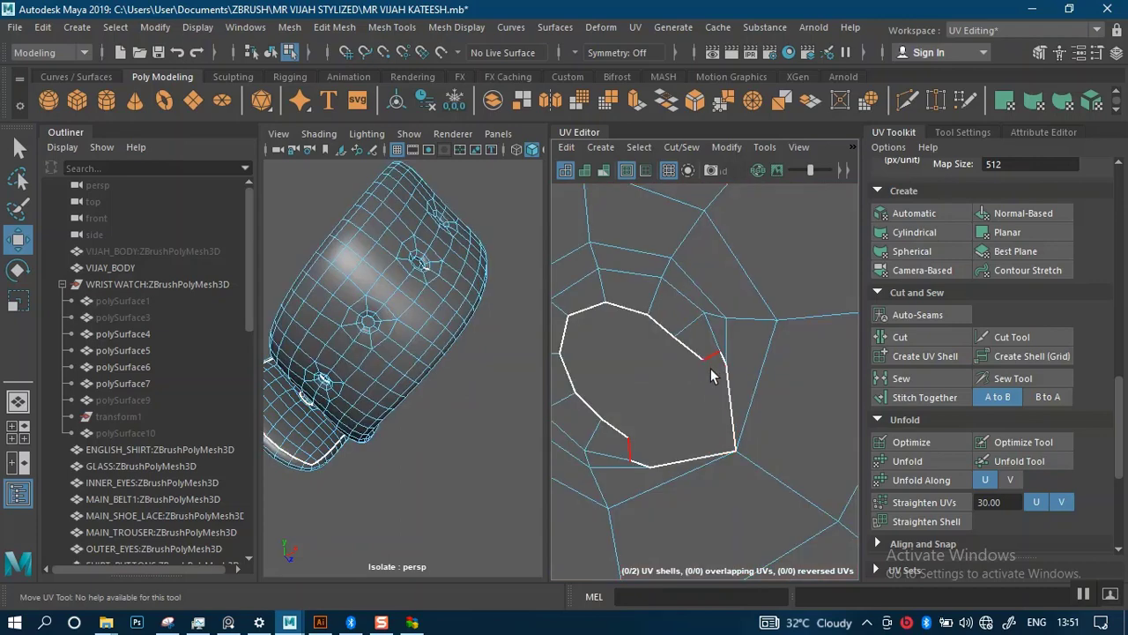
pyautogui.click(714, 370)
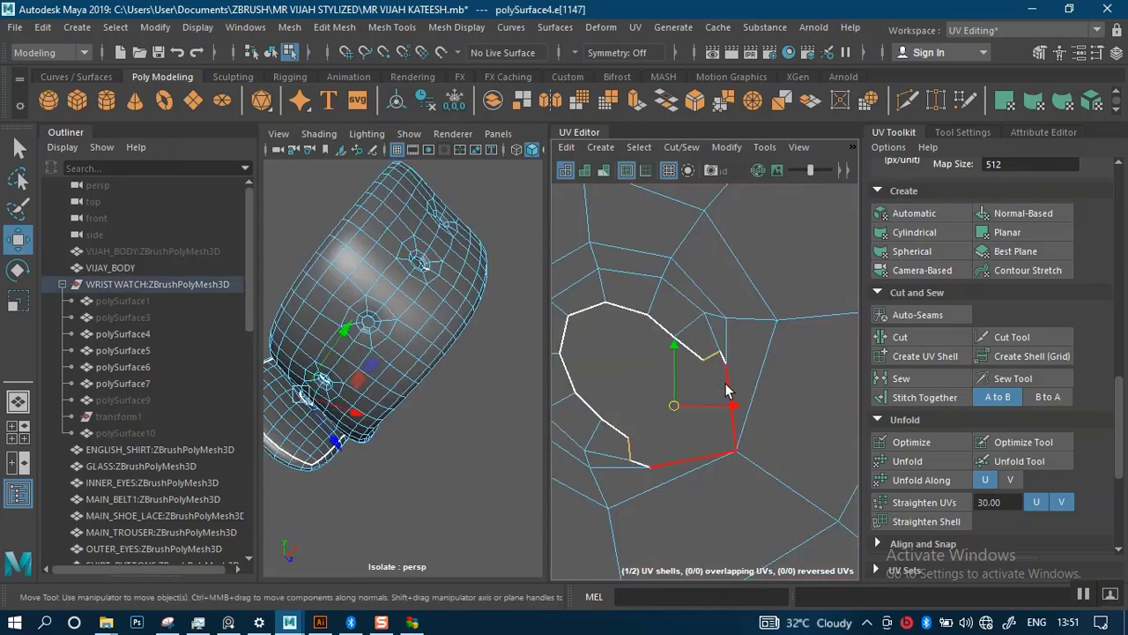
pyautogui.click(726, 390)
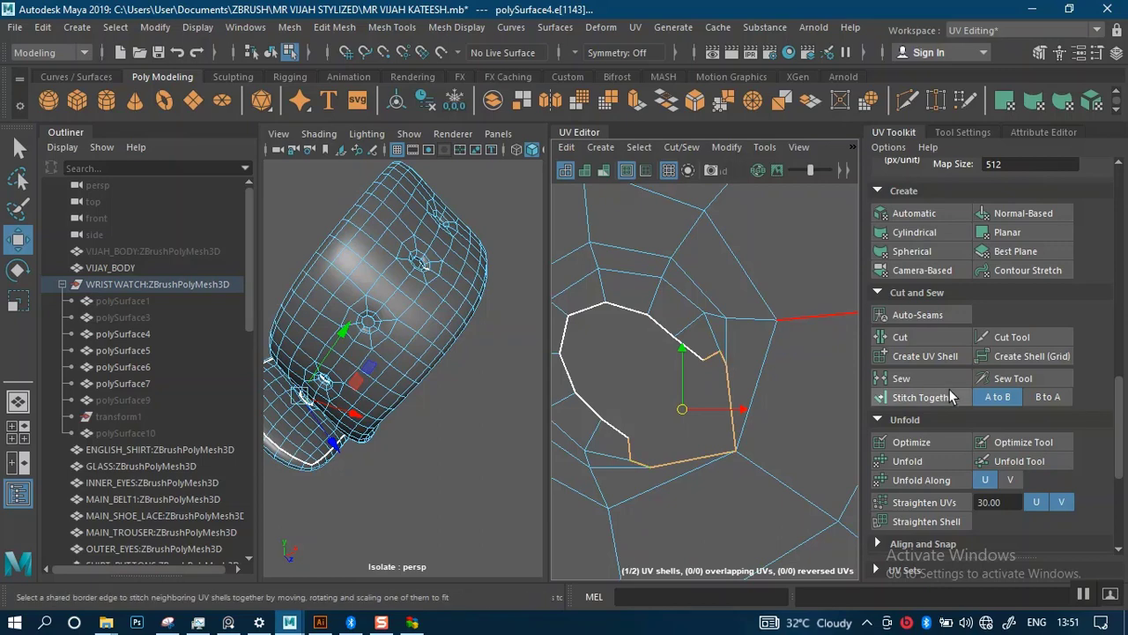
pyautogui.click(926, 397)
# Select the separated edges at the next distorted hole further up the large strap shell and stitch them together
pyautogui.scroll(-2, 783, 407)
pyautogui.scroll(-2, 742, 346)
pyautogui.keyDown('alt'); pyautogui.moveTo(813, 212); pyautogui.dragTo(556, 459, button='middle'); pyautogui.keyUp('alt')
pyautogui.keyDown('alt'); pyautogui.moveTo(749, 306); pyautogui.dragTo(533, 435, button='middle'); pyautogui.keyUp('alt')
pyautogui.keyDown('alt'); pyautogui.moveTo(668, 372); pyautogui.dragTo(633, 419, button='middle'); pyautogui.keyUp('alt')
pyautogui.scroll(-2, 670, 379)
pyautogui.keyDown('alt'); pyautogui.moveTo(751, 289); pyautogui.dragTo(520, 451, button='middle'); pyautogui.keyUp('alt')
pyautogui.keyDown('alt'); pyautogui.moveTo(820, 239); pyautogui.dragTo(593, 449, button='middle'); pyautogui.keyUp('alt')
pyautogui.keyDown('alt'); pyautogui.moveTo(700, 349); pyautogui.dragTo(538, 522, button='middle'); pyautogui.keyUp('alt')
pyautogui.scroll(2, 651, 457)
pyautogui.keyDown('alt'); pyautogui.moveTo(722, 368); pyautogui.dragTo(699, 382, button='middle'); pyautogui.keyUp('alt')
pyautogui.scroll(2, 689, 383)
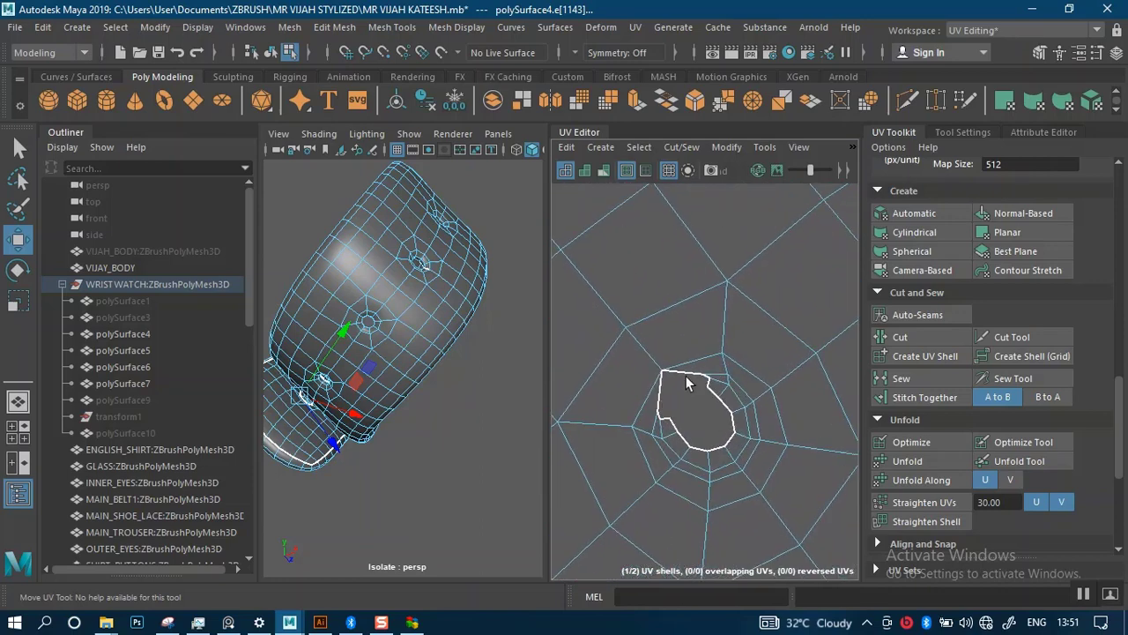
pyautogui.scroll(2, 695, 388)
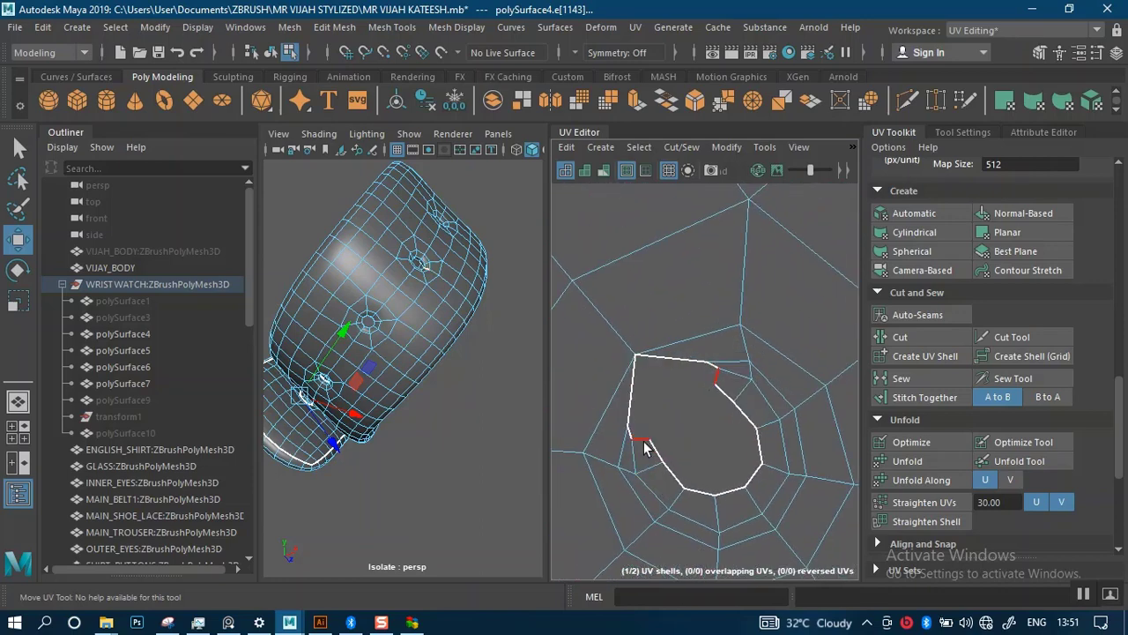
pyautogui.click(634, 441)
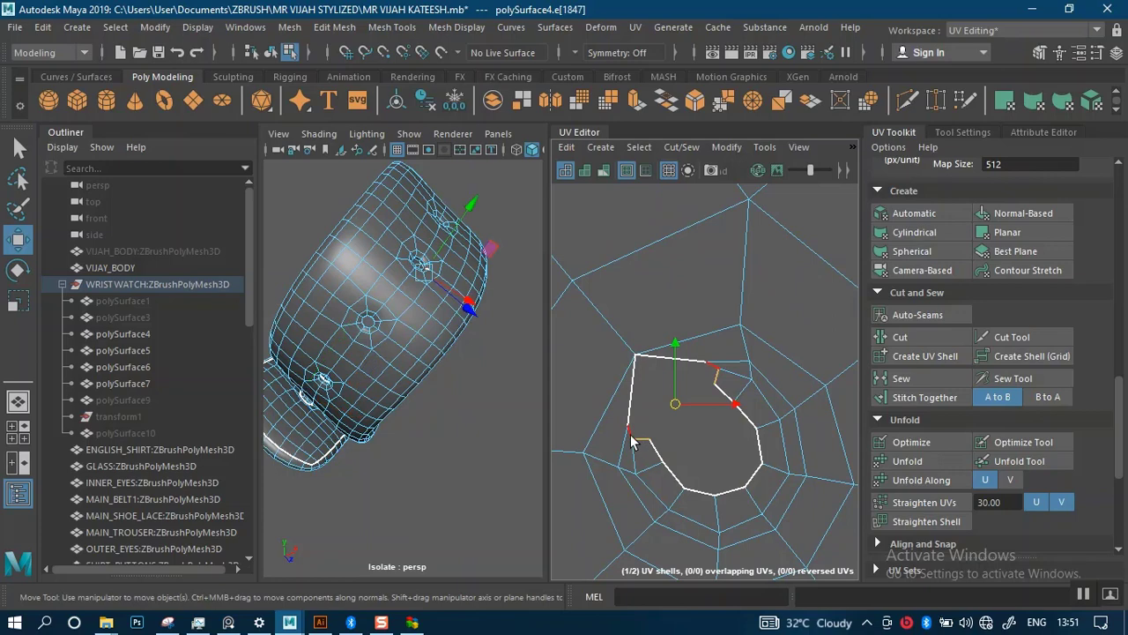
pyautogui.click(925, 396)
# Stitch the notched border edges of the third distorted hole, closer to the large strap shell's upper end
pyautogui.scroll(-2, 705, 388)
pyautogui.keyDown('alt'); pyautogui.moveTo(806, 377); pyautogui.dragTo(587, 451, button='middle'); pyautogui.keyUp('alt')
pyautogui.keyDown('alt'); pyautogui.moveTo(670, 415); pyautogui.dragTo(577, 550, button='middle'); pyautogui.keyUp('alt')
pyautogui.scroll(-2, 626, 297)
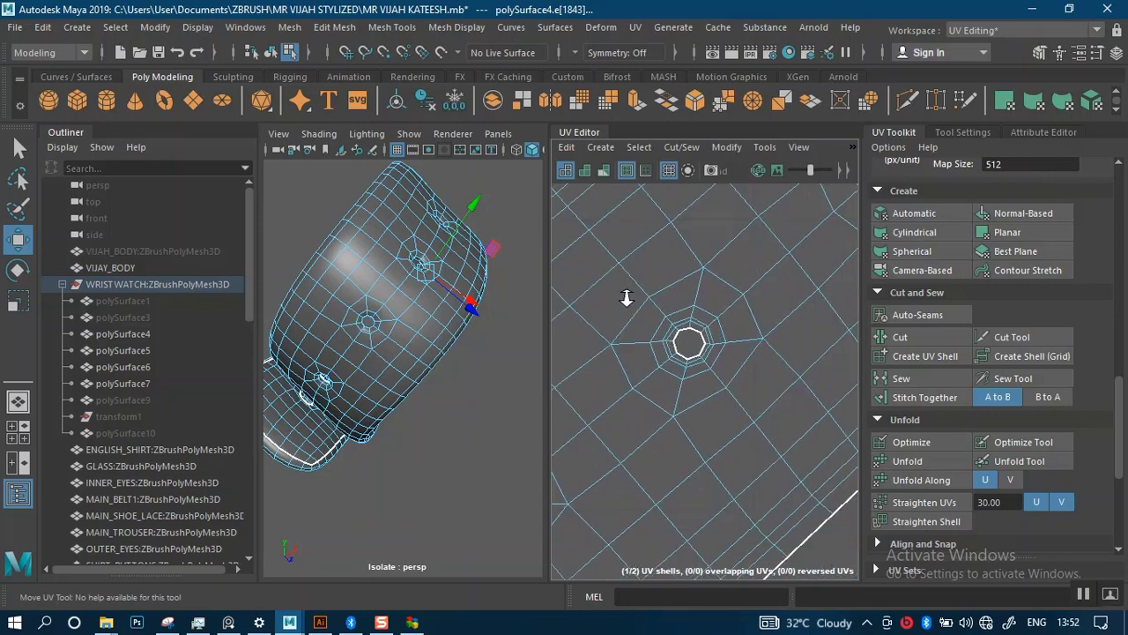
pyautogui.keyDown('alt'); pyautogui.moveTo(626, 297); pyautogui.dragTo(521, 491, button='middle'); pyautogui.keyUp('alt')
pyautogui.keyDown('alt'); pyautogui.moveTo(750, 367); pyautogui.dragTo(678, 400, button='middle'); pyautogui.keyUp('alt')
pyautogui.keyDown('alt'); pyautogui.moveTo(678, 388); pyautogui.dragTo(665, 567, button='right'); pyautogui.keyUp('alt')
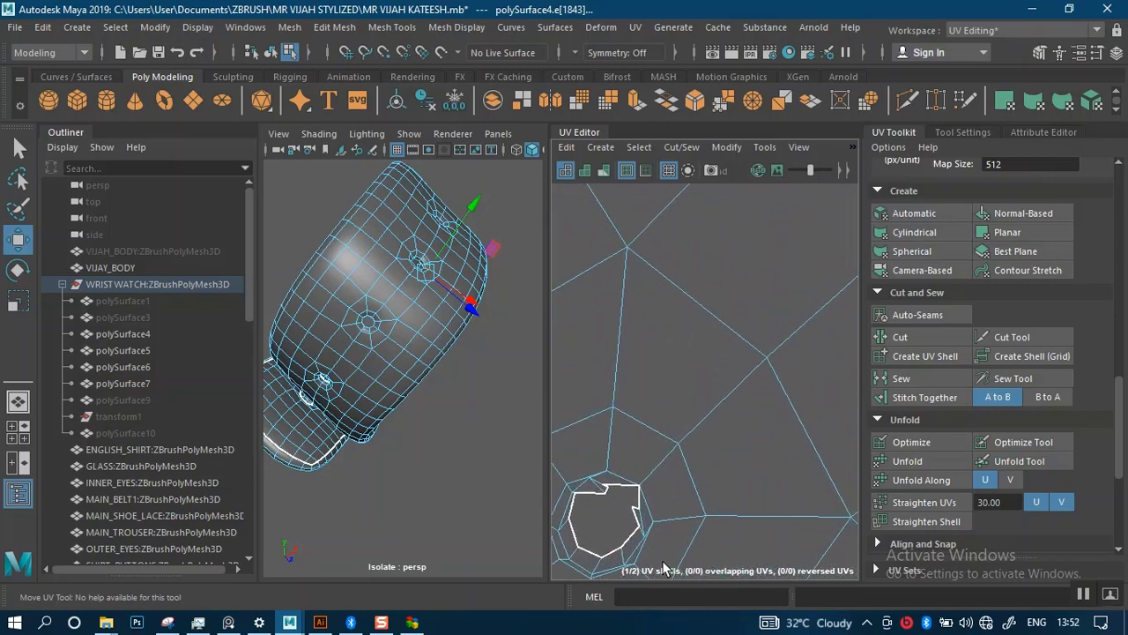
pyautogui.keyDown('alt'); pyautogui.moveTo(661, 472); pyautogui.dragTo(722, 310, button='middle'); pyautogui.keyUp('alt')
pyautogui.keyDown('alt'); pyautogui.moveTo(723, 309); pyautogui.dragTo(640, 393, button='right'); pyautogui.keyUp('alt')
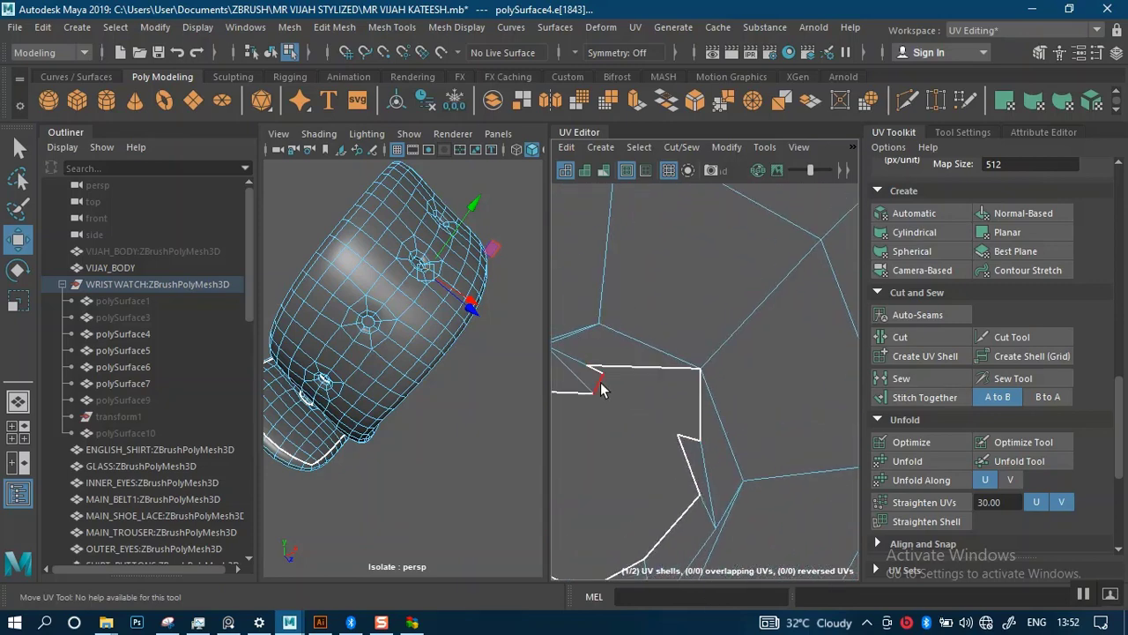
pyautogui.click(601, 371)
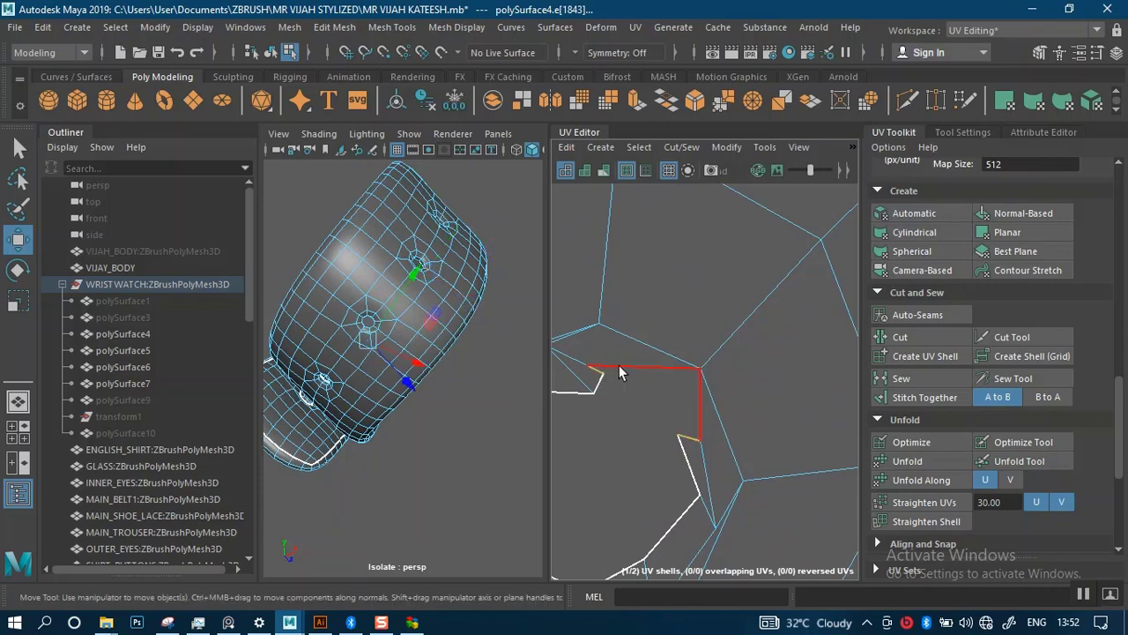
pyautogui.click(925, 396)
# Select the whole large strap UV shell and unfold it
pyautogui.keyDown('alt'); pyautogui.moveTo(754, 420); pyautogui.dragTo(733, 353, button='right'); pyautogui.keyUp('alt')
pyautogui.keyDown('alt'); pyautogui.moveTo(734, 282); pyautogui.dragTo(549, 388, button='middle'); pyautogui.keyUp('alt')
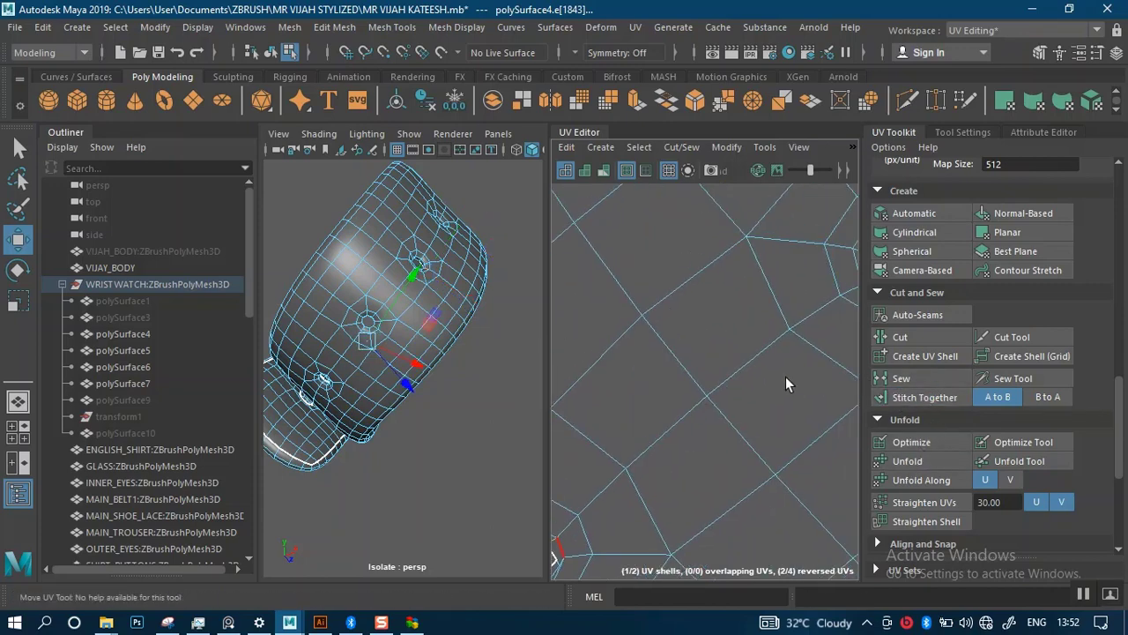
pyautogui.keyDown('alt'); pyautogui.moveTo(785, 376); pyautogui.dragTo(679, 270, button='right'); pyautogui.keyUp('alt')
pyautogui.keyDown('alt'); pyautogui.moveTo(675, 269); pyautogui.dragTo(514, 300, button='middle'); pyautogui.keyUp('alt')
pyautogui.keyDown('alt'); pyautogui.moveTo(691, 302); pyautogui.dragTo(651, 123, button='right'); pyautogui.keyUp('alt')
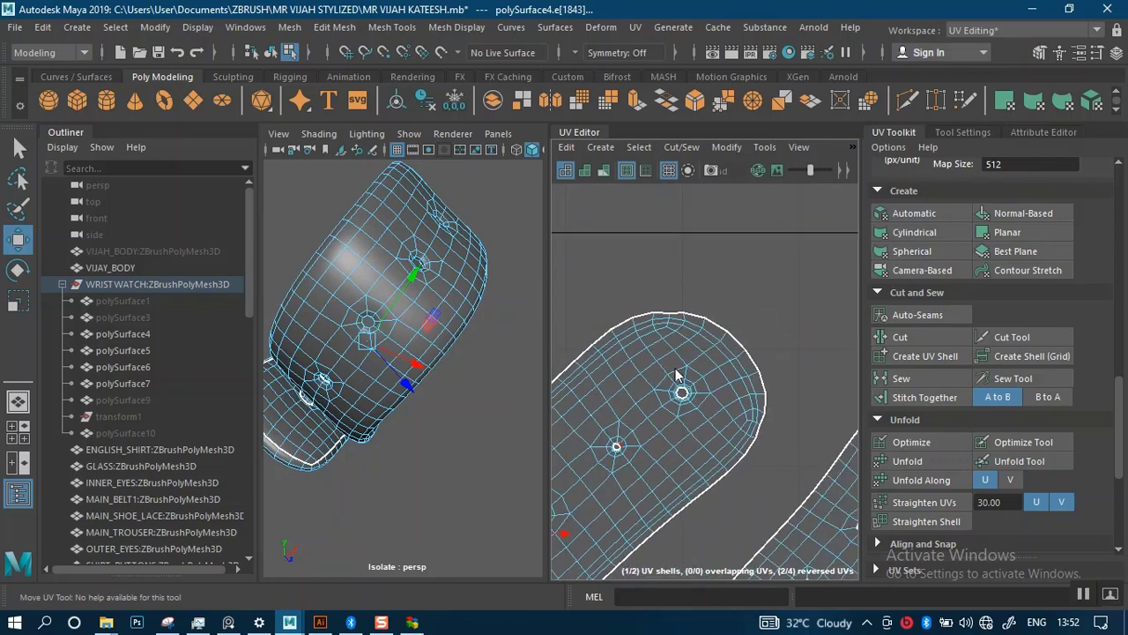
pyautogui.moveTo(676, 374); pyautogui.dragTo(607, 346, button='right')
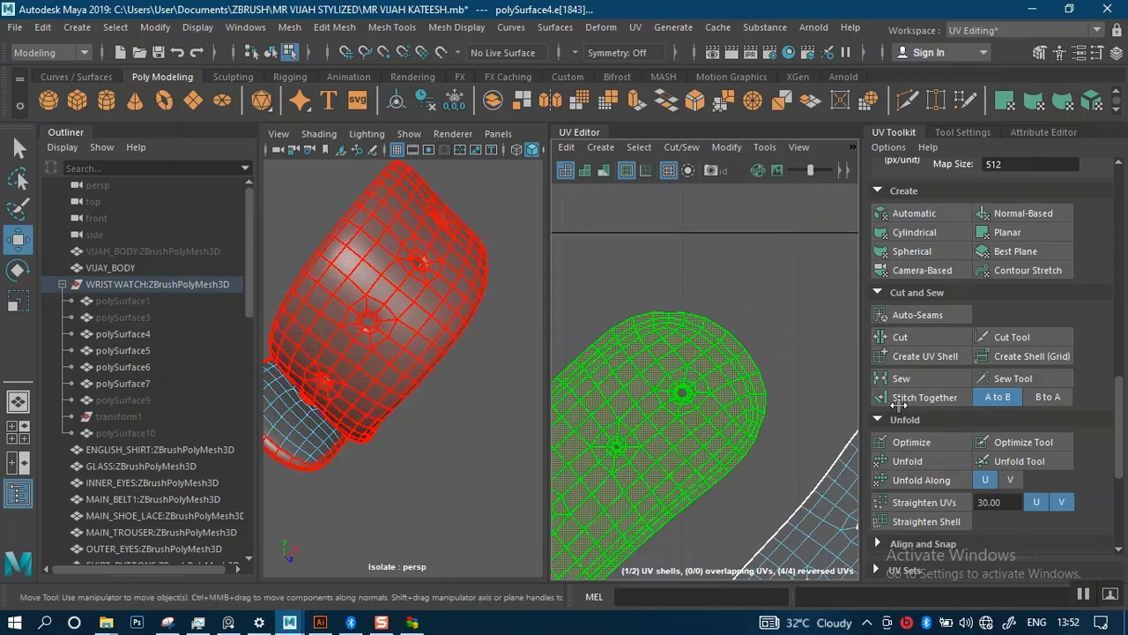
pyautogui.click(908, 459)
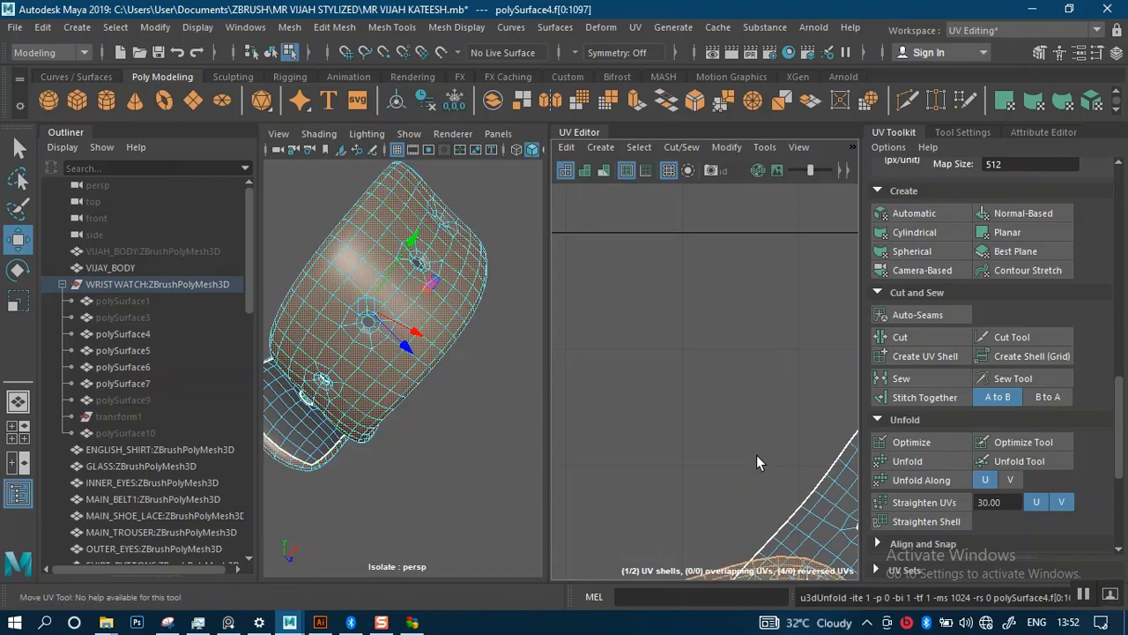
pyautogui.keyDown('alt'); pyautogui.moveTo(760, 449); pyautogui.dragTo(642, 290, button='right'); pyautogui.keyUp('alt')
pyautogui.keyDown('alt'); pyautogui.moveTo(697, 385); pyautogui.dragTo(726, 416, button='right'); pyautogui.keyUp('alt')
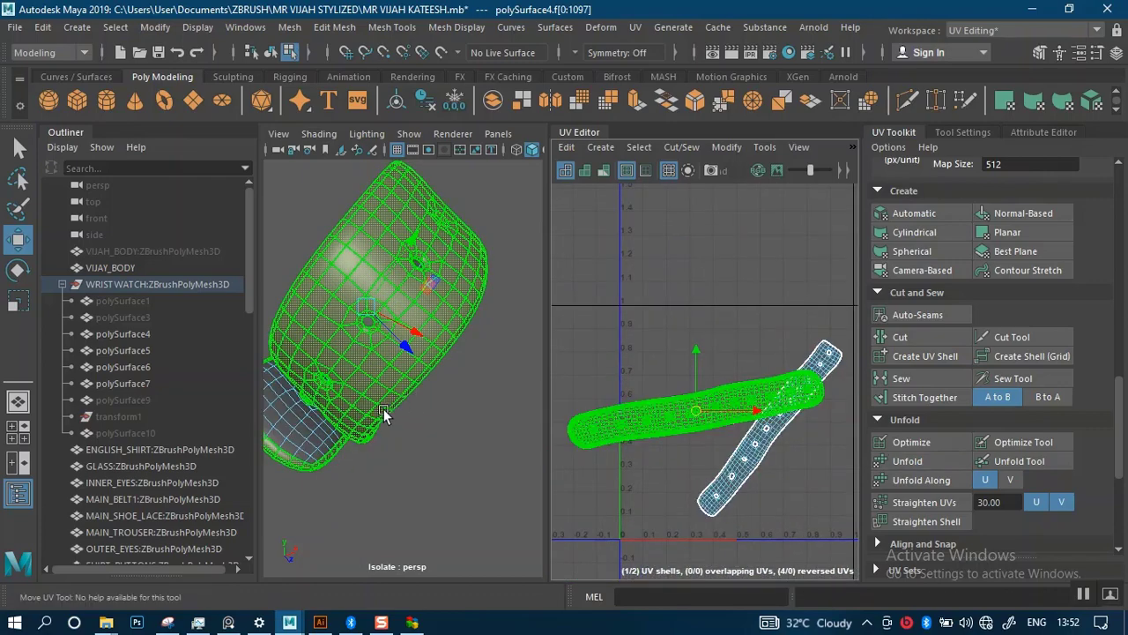
# Select the edge loop running along the strap's outer rim and cut the UVs along it
pyautogui.keyDown('alt'); pyautogui.moveTo(388, 409); pyautogui.dragTo(487, 381); pyautogui.keyUp('alt')
pyautogui.keyDown('alt'); pyautogui.moveTo(487, 381); pyautogui.dragTo(421, 334, button='middle'); pyautogui.keyUp('alt')
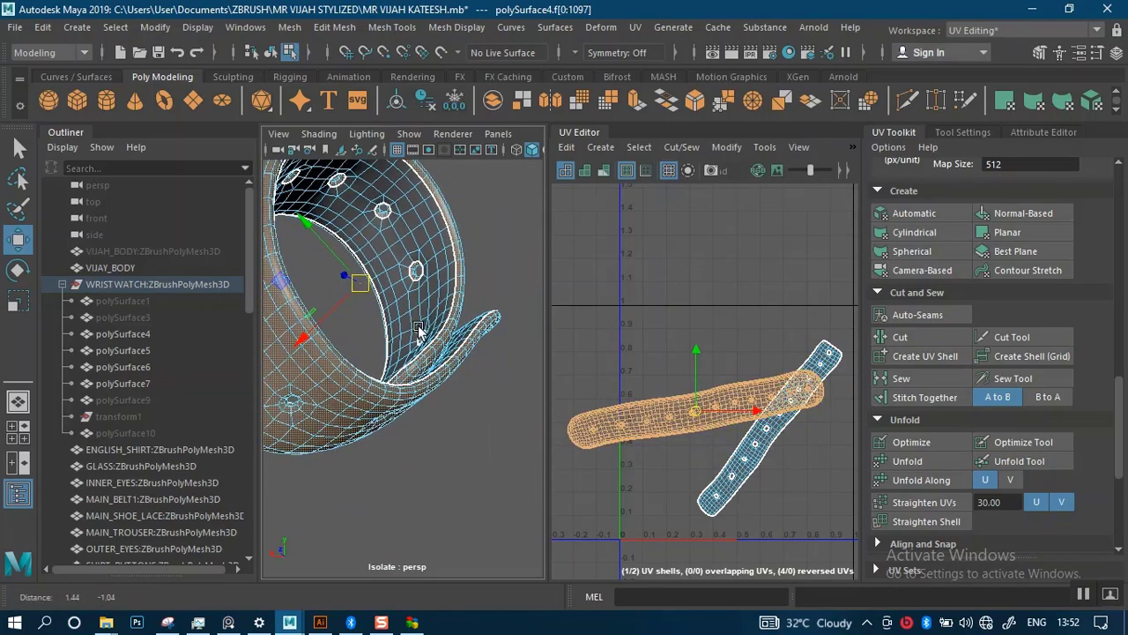
pyautogui.keyDown('alt'); pyautogui.moveTo(421, 334); pyautogui.dragTo(455, 418, button='right'); pyautogui.keyUp('alt')
pyautogui.keyDown('alt'); pyautogui.moveTo(455, 419); pyautogui.dragTo(296, 424); pyautogui.keyUp('alt')
pyautogui.keyDown('alt'); pyautogui.moveTo(475, 361); pyautogui.dragTo(423, 350, button='right'); pyautogui.keyUp('alt')
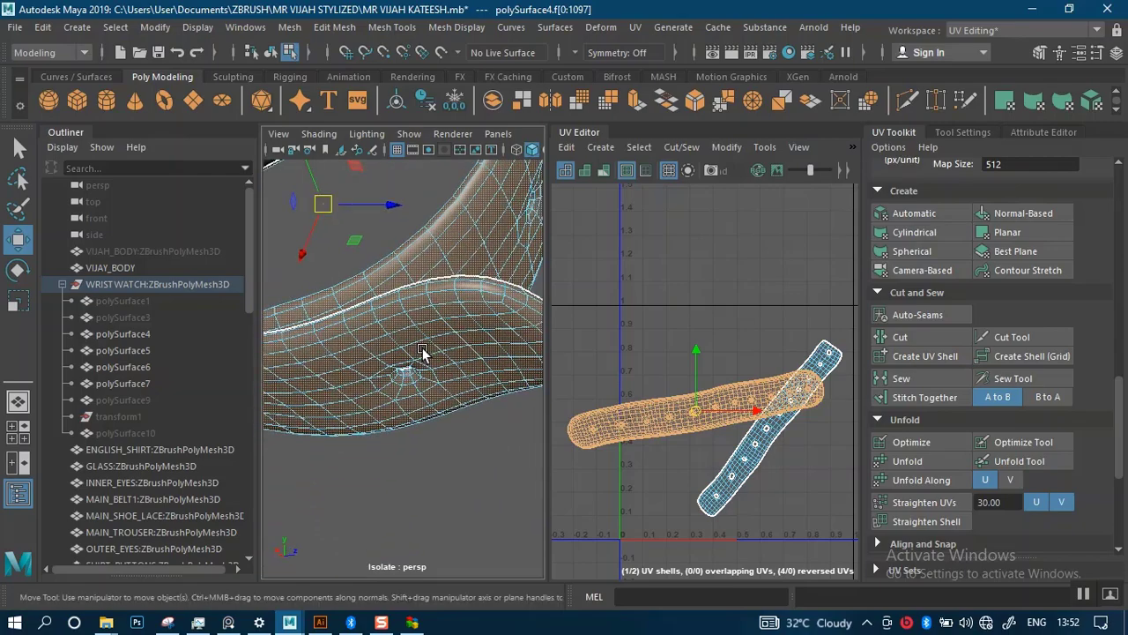
pyautogui.keyDown('alt'); pyautogui.moveTo(423, 350); pyautogui.dragTo(335, 378); pyautogui.keyUp('alt')
pyautogui.keyDown('alt'); pyautogui.moveTo(339, 383); pyautogui.dragTo(439, 335); pyautogui.keyUp('alt')
pyautogui.keyDown('alt'); pyautogui.moveTo(439, 335); pyautogui.dragTo(388, 350, button='middle'); pyautogui.keyUp('alt')
pyautogui.keyDown('alt'); pyautogui.moveTo(388, 350); pyautogui.dragTo(466, 396); pyautogui.keyUp('alt')
pyautogui.click(721, 377)
pyautogui.click(449, 382)
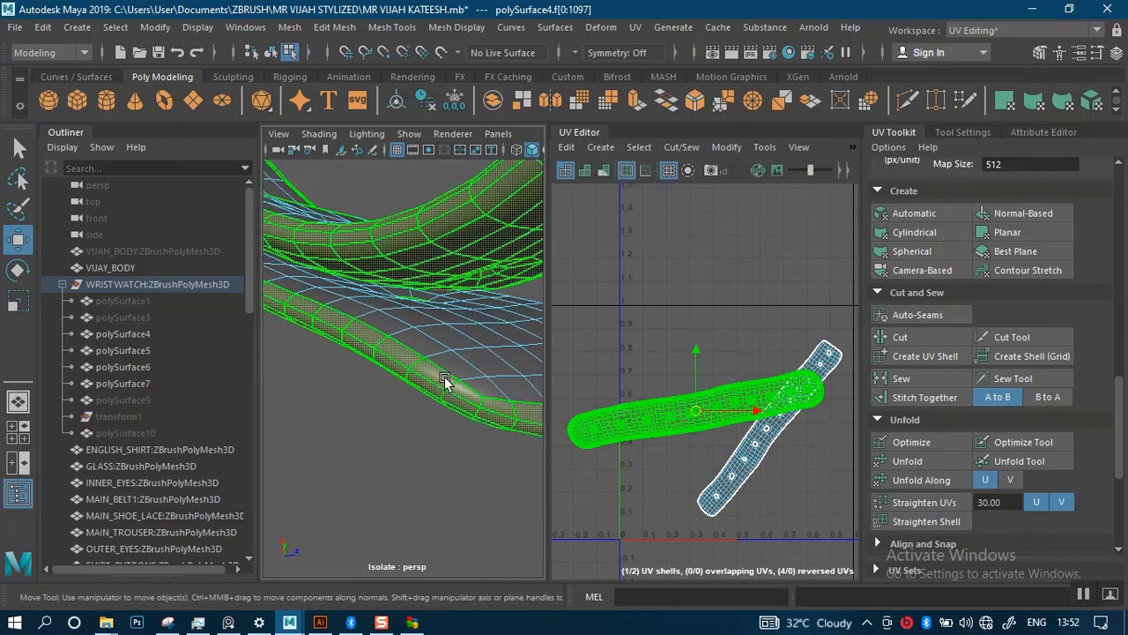
pyautogui.moveTo(445, 163); pyautogui.dragTo(443, 220, button='right')
pyautogui.moveTo(446, 123); pyautogui.dragTo(445, 118, button='right')
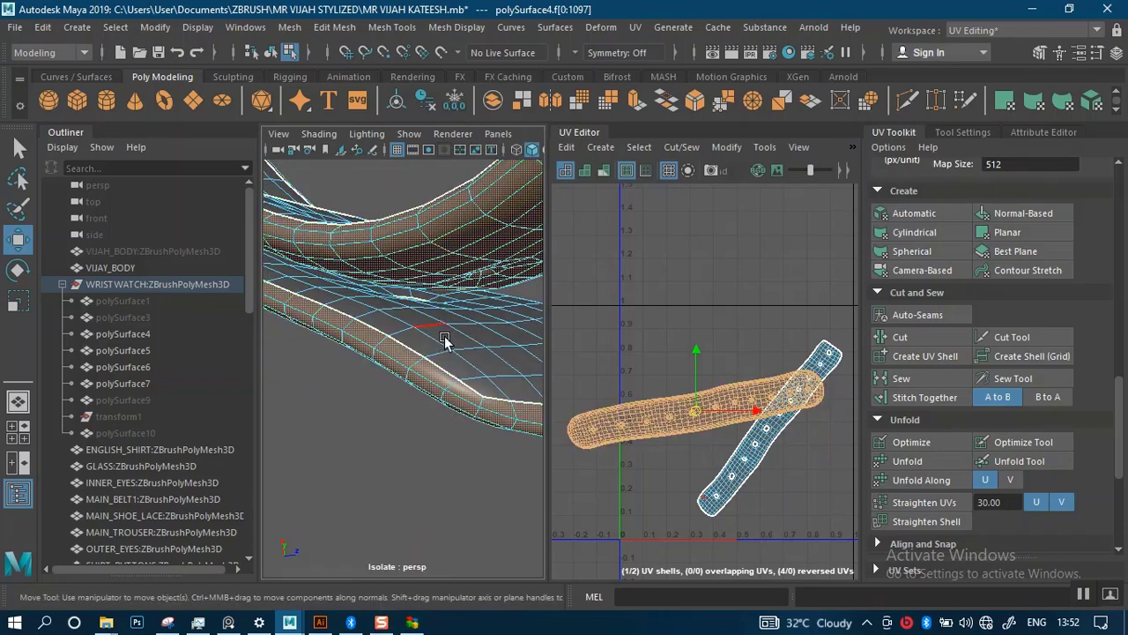
pyautogui.click(441, 386)
pyautogui.keyDown('alt'); pyautogui.moveTo(750, 436); pyautogui.dragTo(719, 404, button='middle'); pyautogui.keyUp('alt')
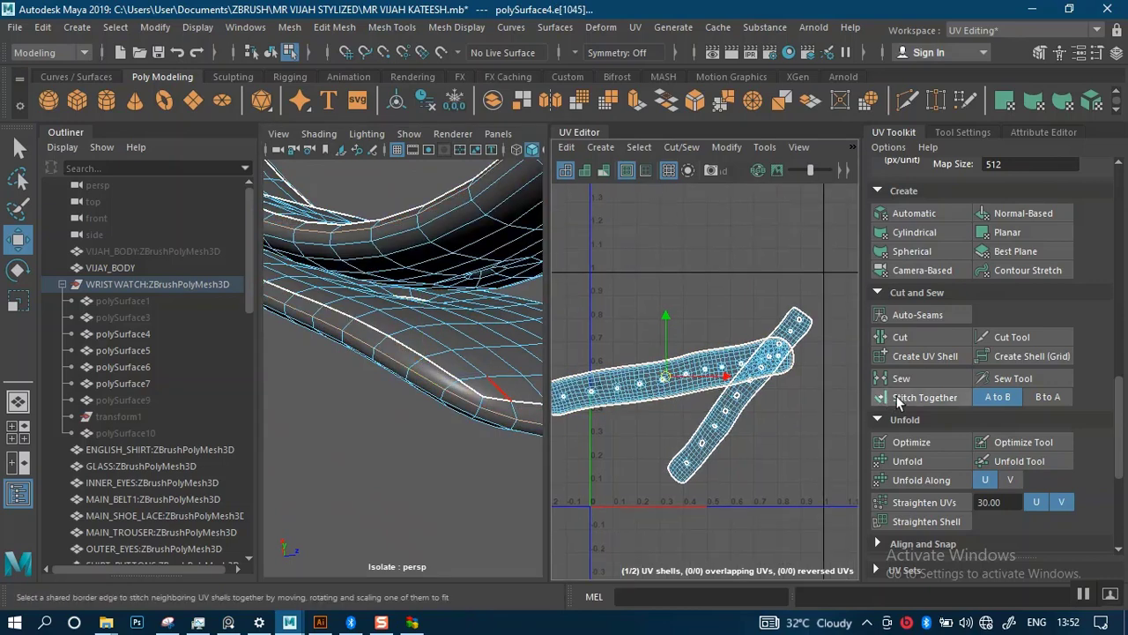
pyautogui.click(902, 338)
pyautogui.scroll(2, 734, 458)
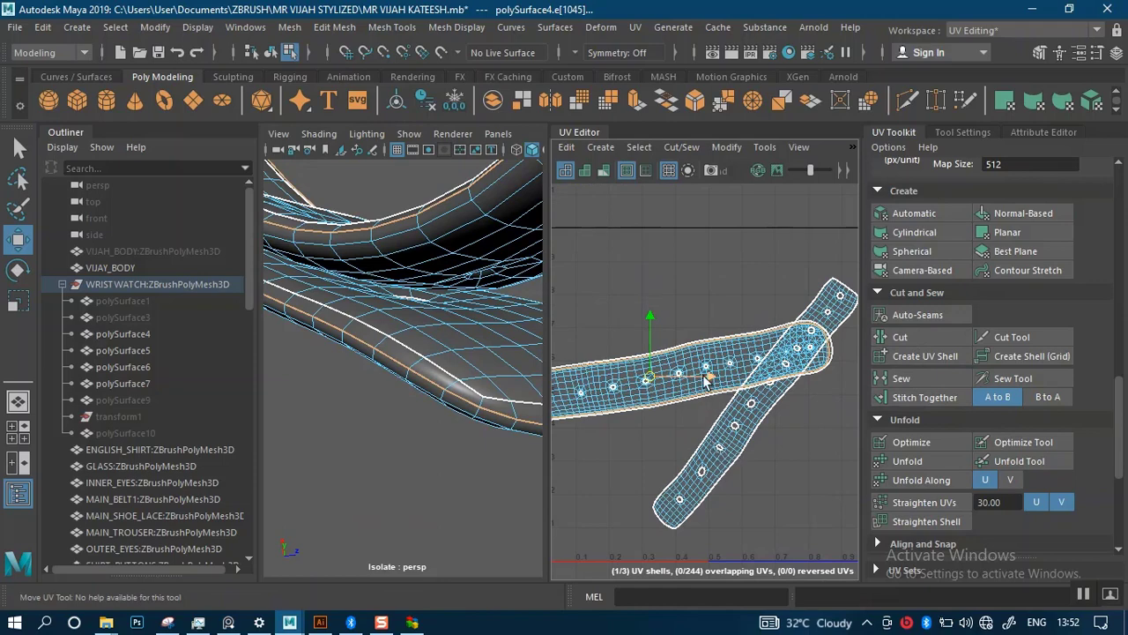
# Select the large strap UV shell and move it upward, clear of the narrow rim strip
pyautogui.moveTo(725, 364); pyautogui.dragTo(652, 335, button='right')
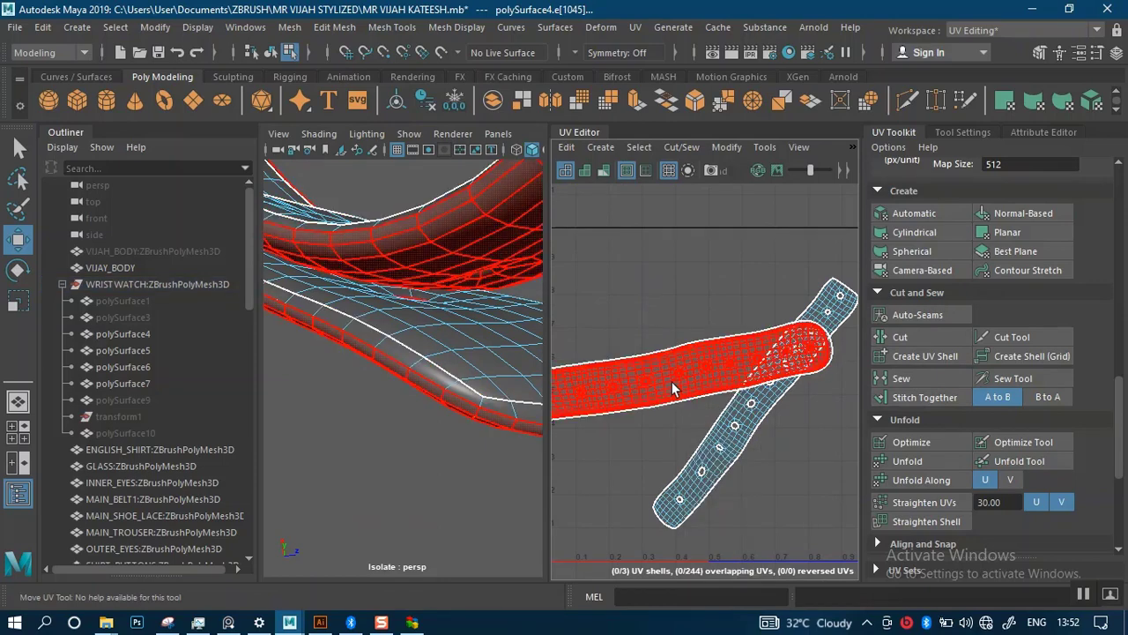
pyautogui.click(649, 379)
pyautogui.moveTo(649, 375); pyautogui.dragTo(644, 257)
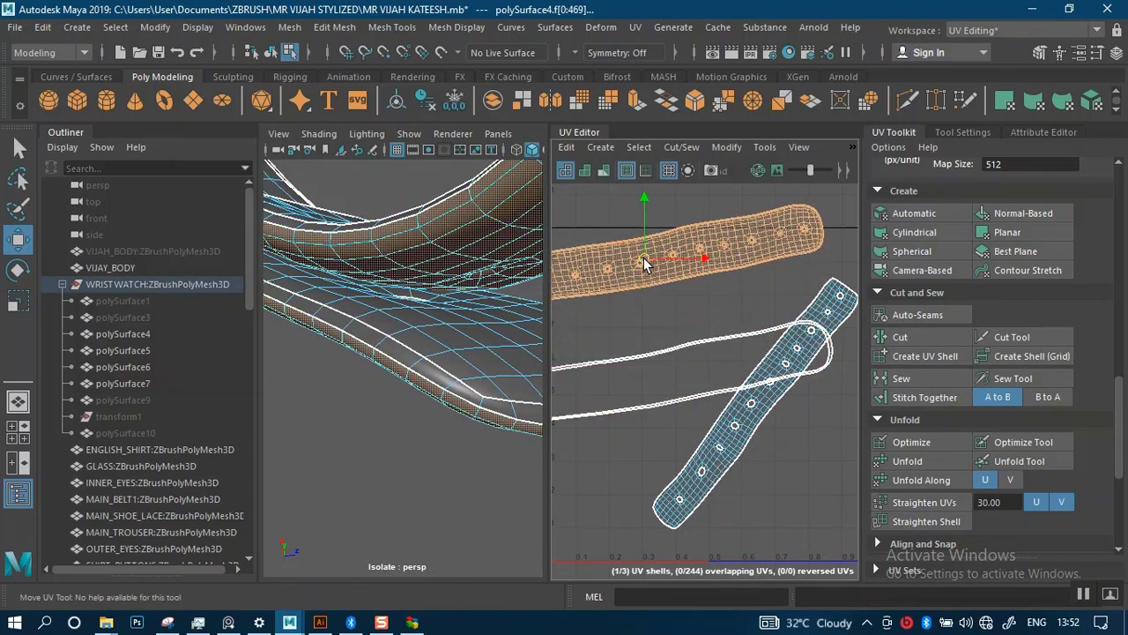
# Select the rim strip's border edges shared with the smaller strap shell and stitch the two shells together using A to B
pyautogui.scroll(5, 710, 406)
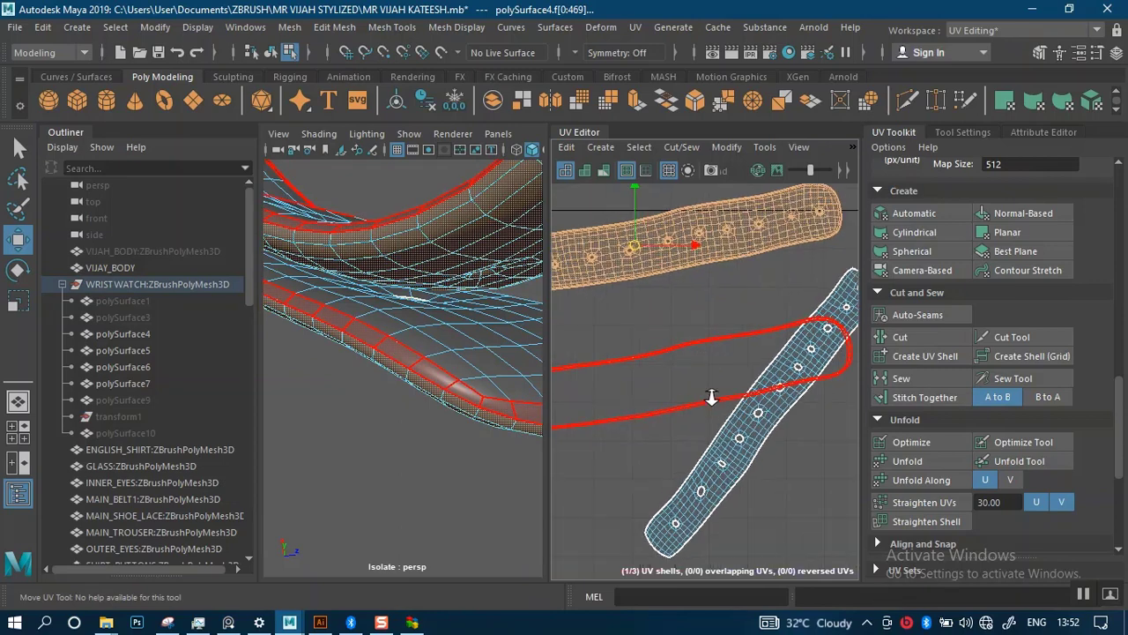
pyautogui.moveTo(716, 353); pyautogui.dragTo(710, 295, button='right')
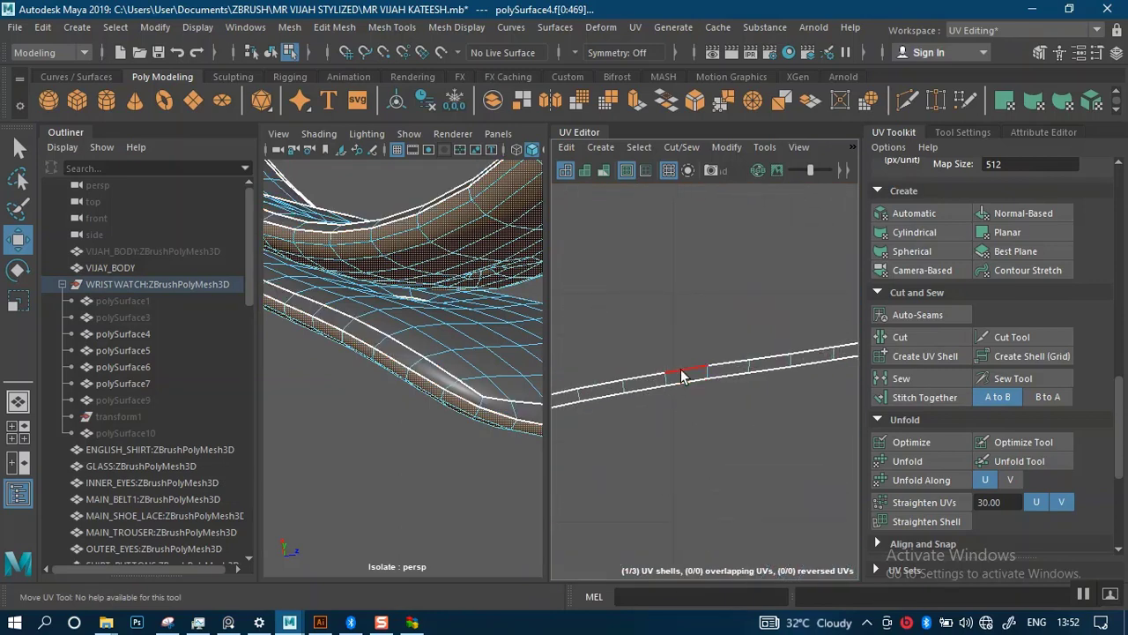
pyautogui.click(681, 374)
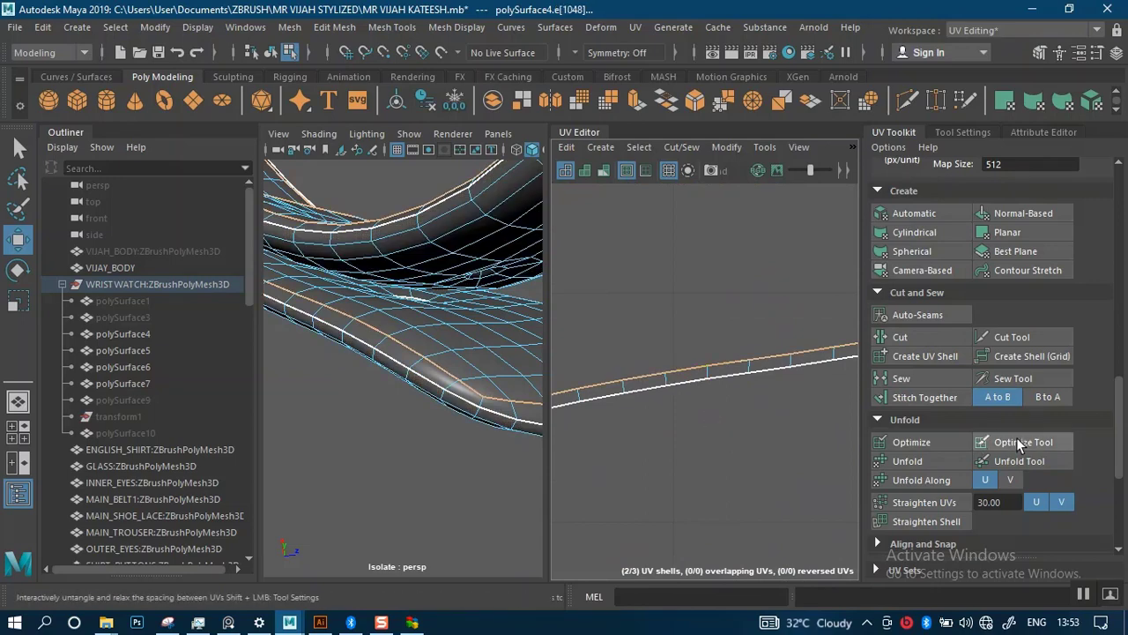
pyautogui.click(926, 398)
pyautogui.scroll(-5, 695, 363)
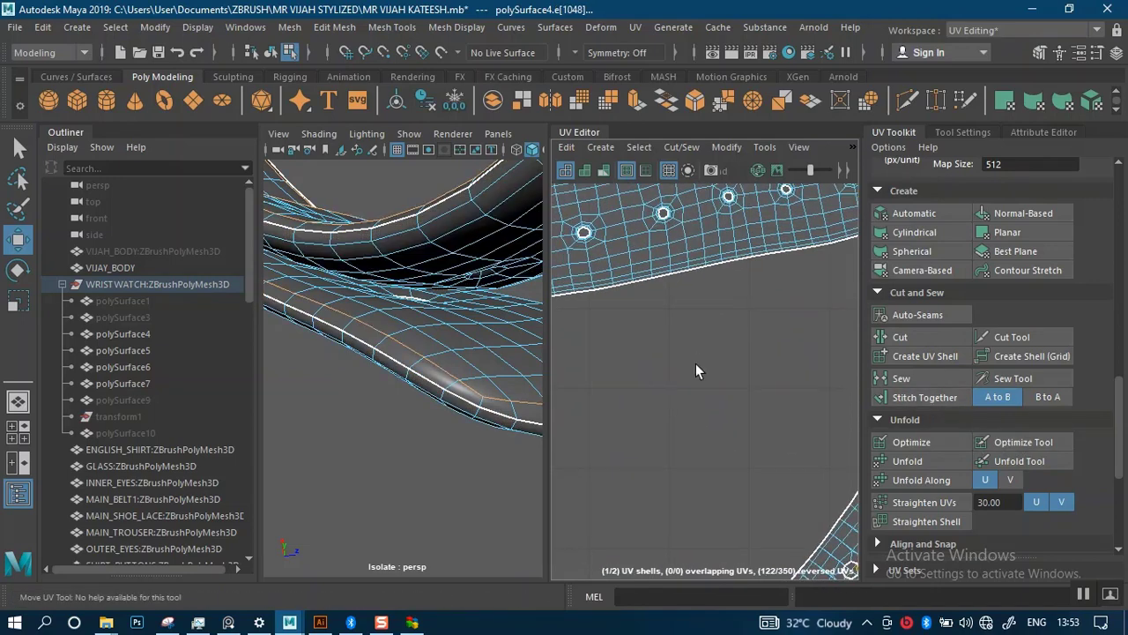
# Unfold the smaller strap shell together with its attached rim strip, and select the large strap shell
pyautogui.keyDown('alt'); pyautogui.moveTo(665, 194); pyautogui.dragTo(660, 178, button='right'); pyautogui.keyUp('alt')
pyautogui.keyDown('alt'); pyautogui.moveTo(743, 338); pyautogui.dragTo(777, 554, button='right'); pyautogui.keyUp('alt')
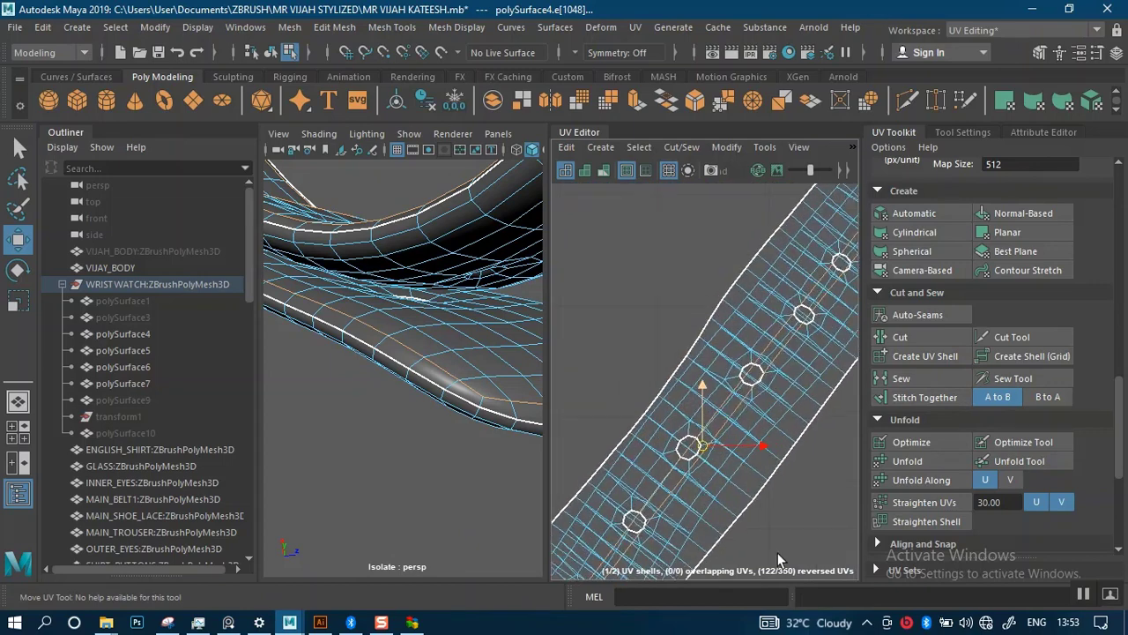
pyautogui.keyDown('alt'); pyautogui.moveTo(755, 425); pyautogui.dragTo(702, 141, button='right'); pyautogui.keyUp('alt')
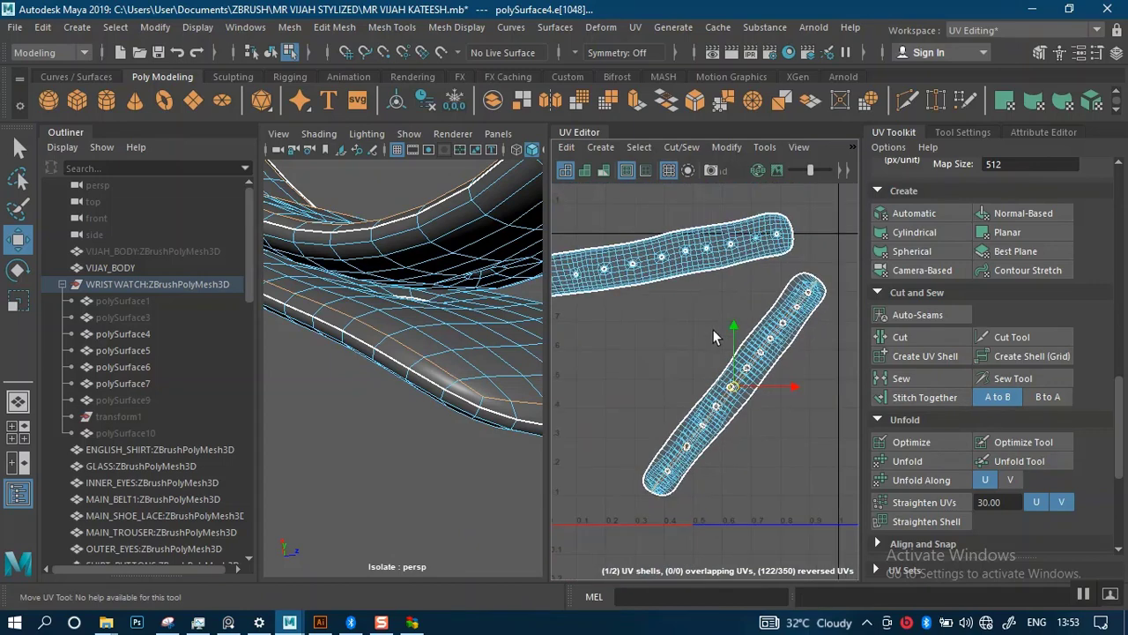
pyautogui.moveTo(776, 355); pyautogui.dragTo(737, 337, button='right')
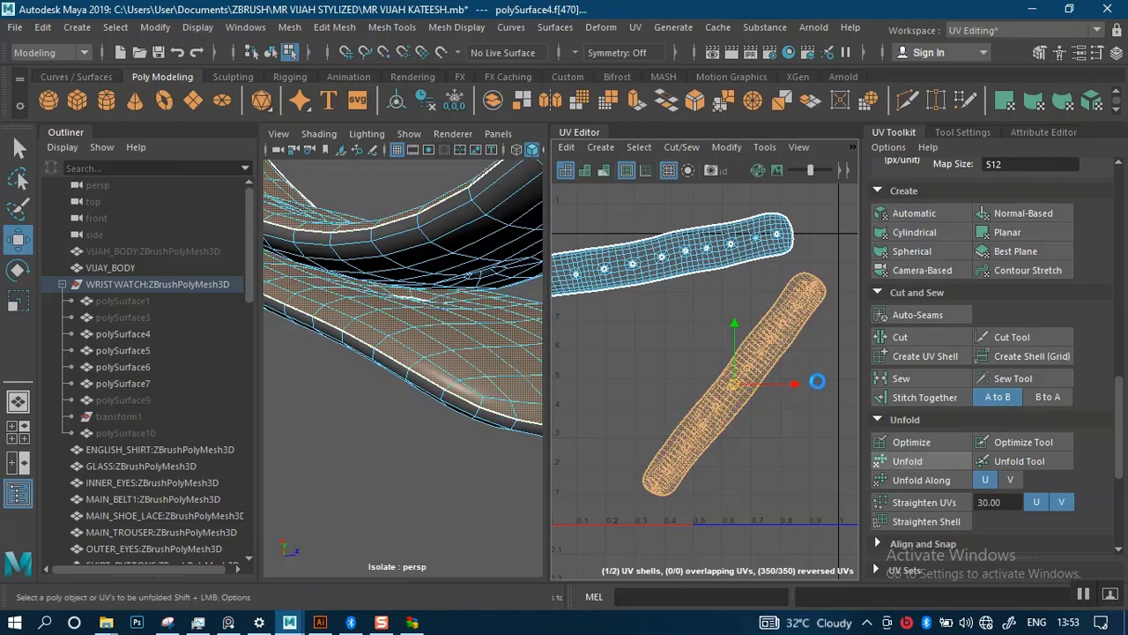
pyautogui.keyDown('alt'); pyautogui.moveTo(807, 383); pyautogui.dragTo(672, 351, button='right'); pyautogui.keyUp('alt')
pyautogui.click(671, 351)
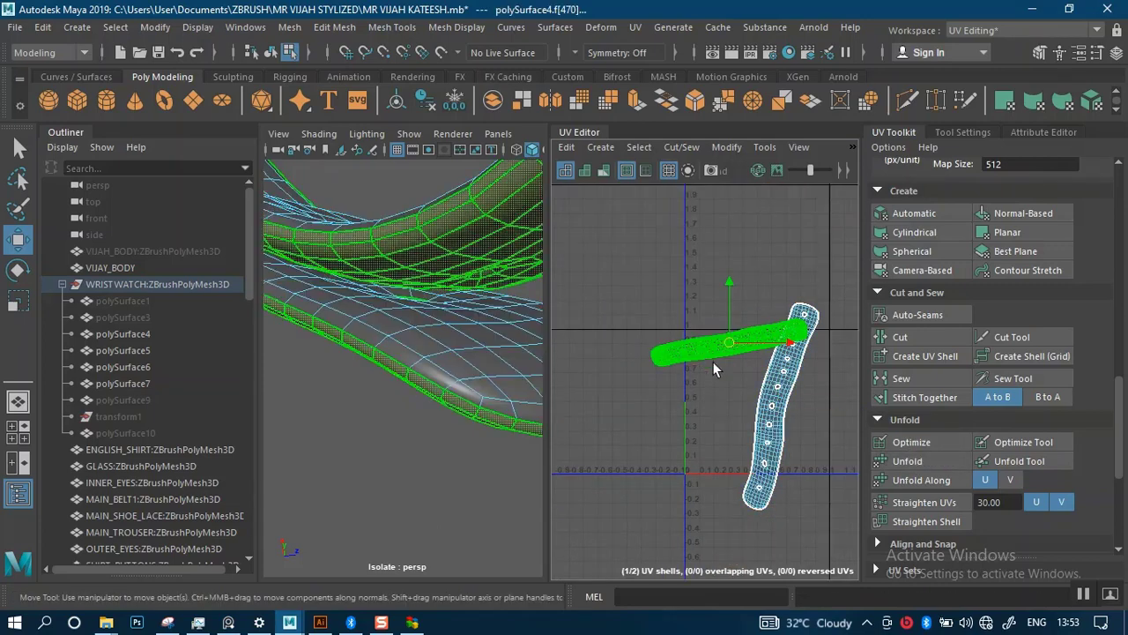
# Unfold the selected large strap shell, and arrange both strap shells in the UV tile with Orient Shells and Layout
pyautogui.click(912, 453)
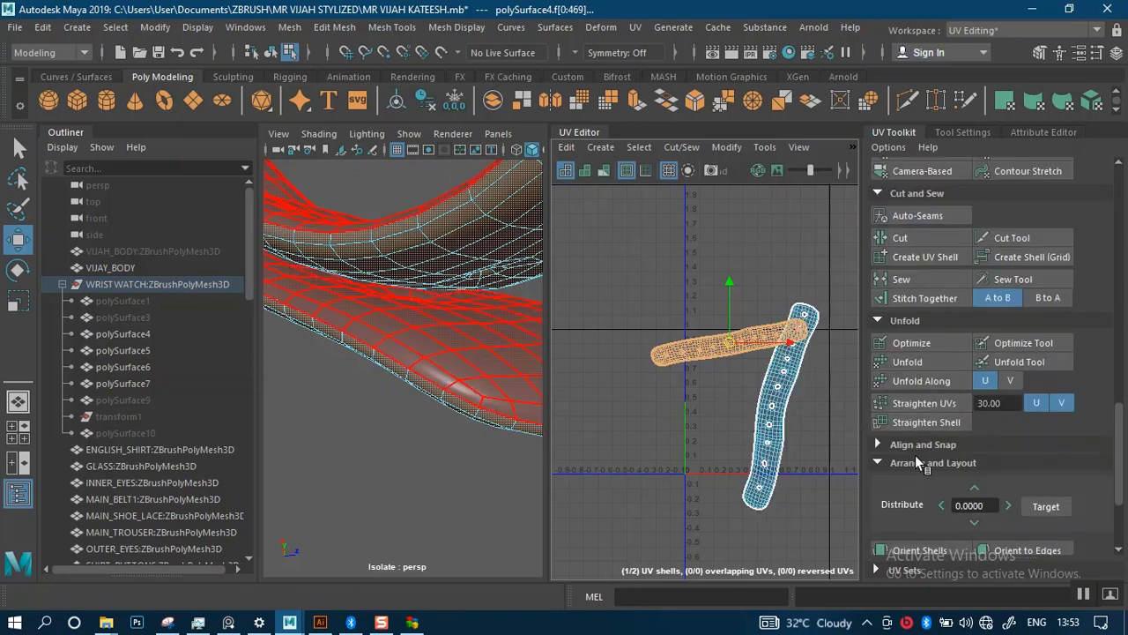
pyautogui.scroll(-3, 934, 492)
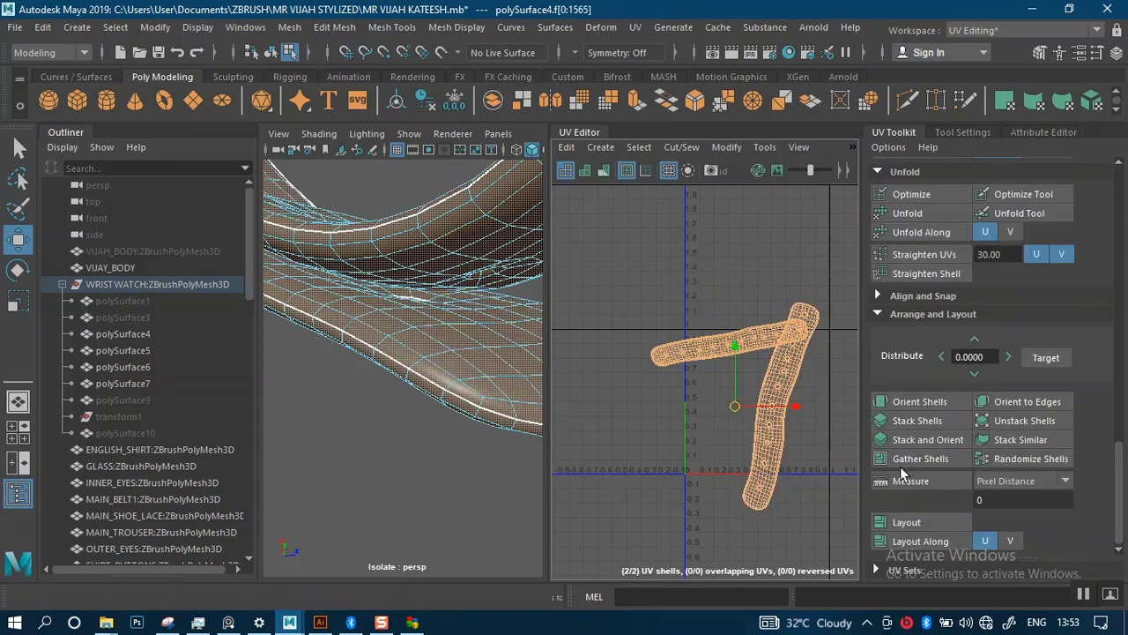
pyautogui.click(897, 402)
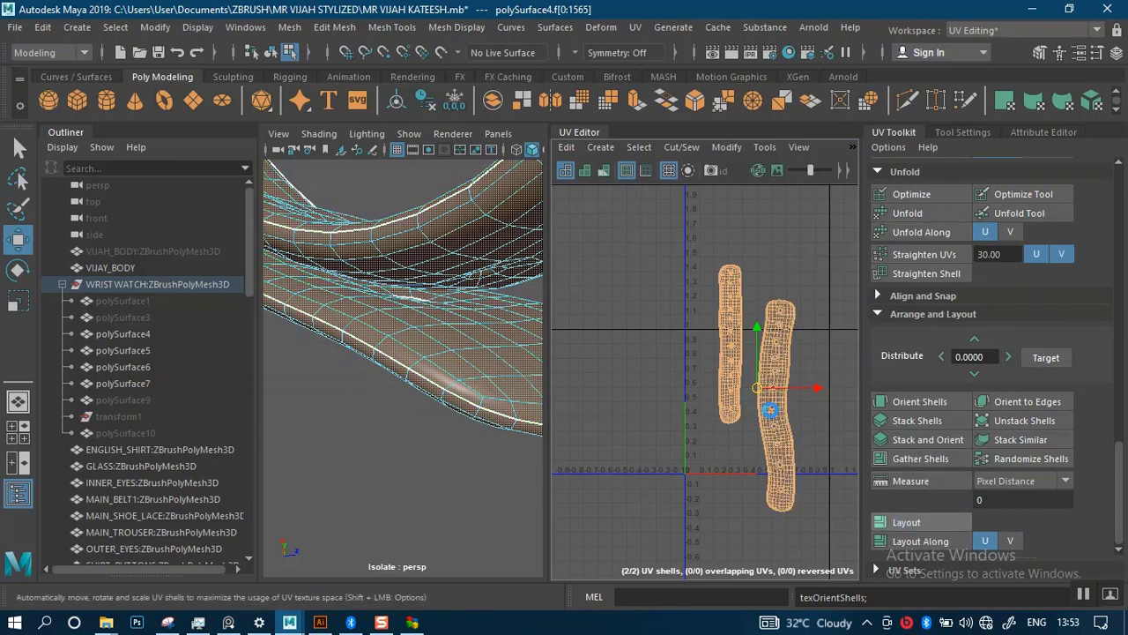
pyautogui.click(906, 522)
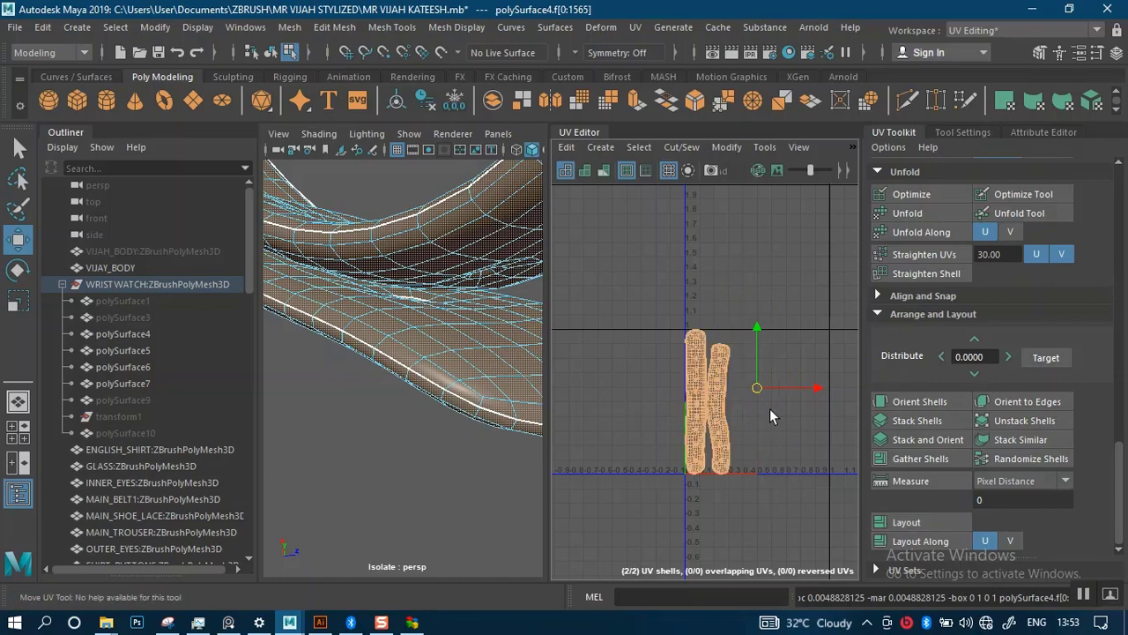
pyautogui.press('f')
pyautogui.scroll(4, 758, 419)
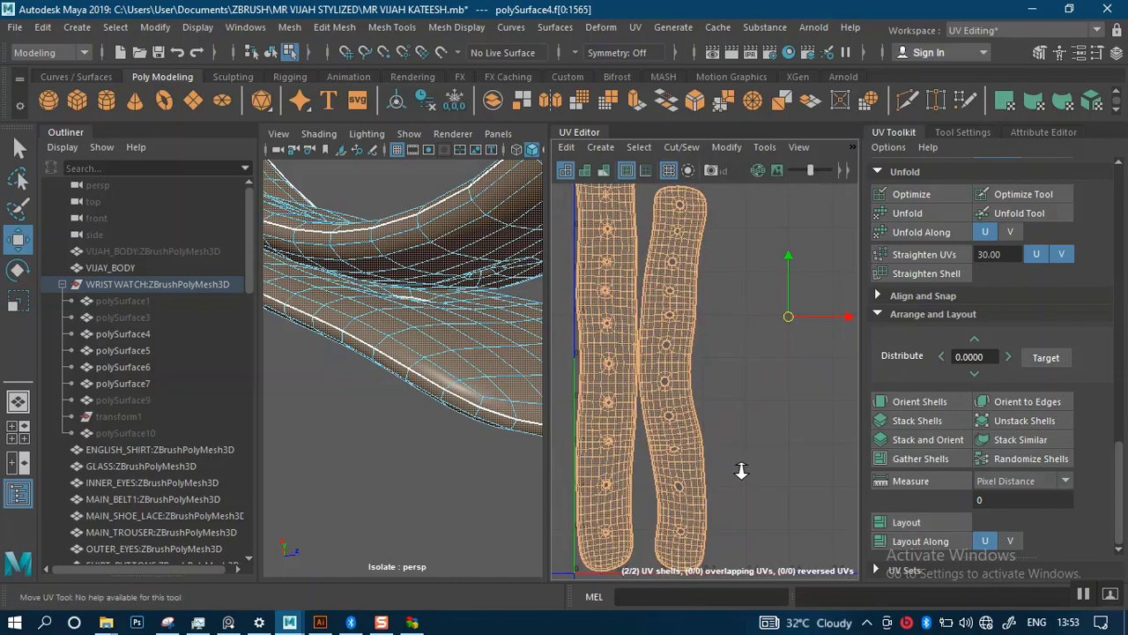
pyautogui.scroll(-3, 718, 476)
# Inspect the strap with UV distortion shading turned on, viewing it from several sides, and restore the plain shell display
pyautogui.scroll(-5, 435, 243)
pyautogui.moveTo(436, 243)
pyautogui.keyDown('alt'); pyautogui.mouseDown()
pyautogui.moveTo(435, 272)
pyautogui.moveTo(448, 259)
pyautogui.mouseUp(); pyautogui.keyUp('alt')
pyautogui.click(603, 174)
pyautogui.keyDown('alt'); pyautogui.moveTo(448, 327); pyautogui.dragTo(496, 227); pyautogui.keyUp('alt')
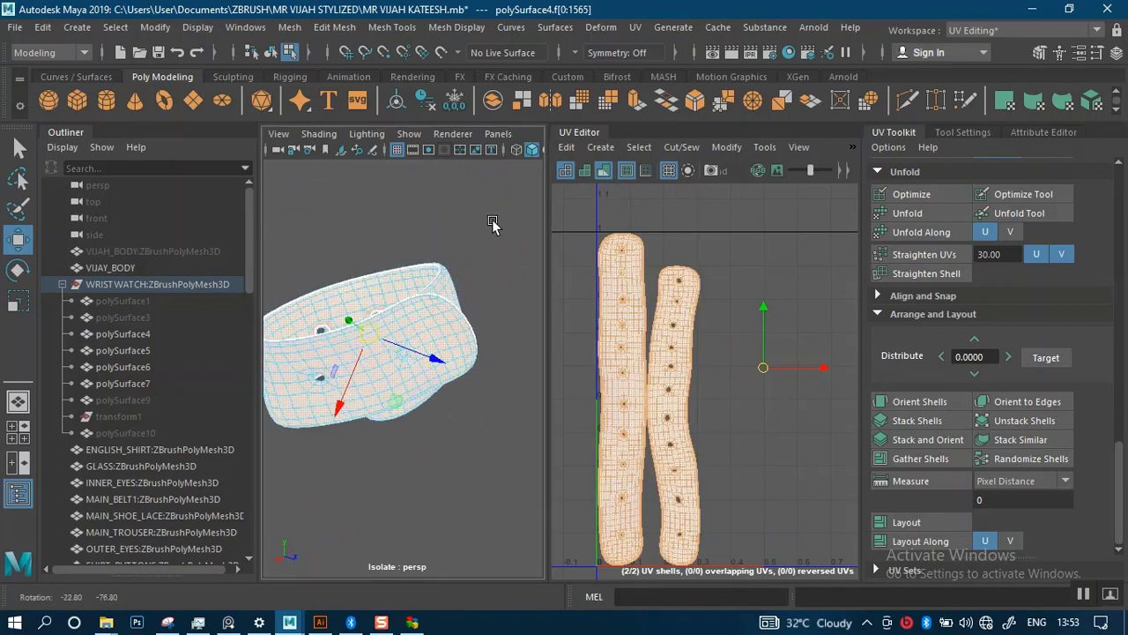
pyautogui.scroll(5, 439, 333)
pyautogui.keyDown('alt'); pyautogui.moveTo(464, 473); pyautogui.dragTo(467, 452); pyautogui.keyUp('alt')
pyautogui.scroll(-5, 388, 352)
pyautogui.keyDown('alt'); pyautogui.moveTo(373, 330); pyautogui.dragTo(385, 363); pyautogui.keyUp('alt')
pyautogui.click(602, 175)
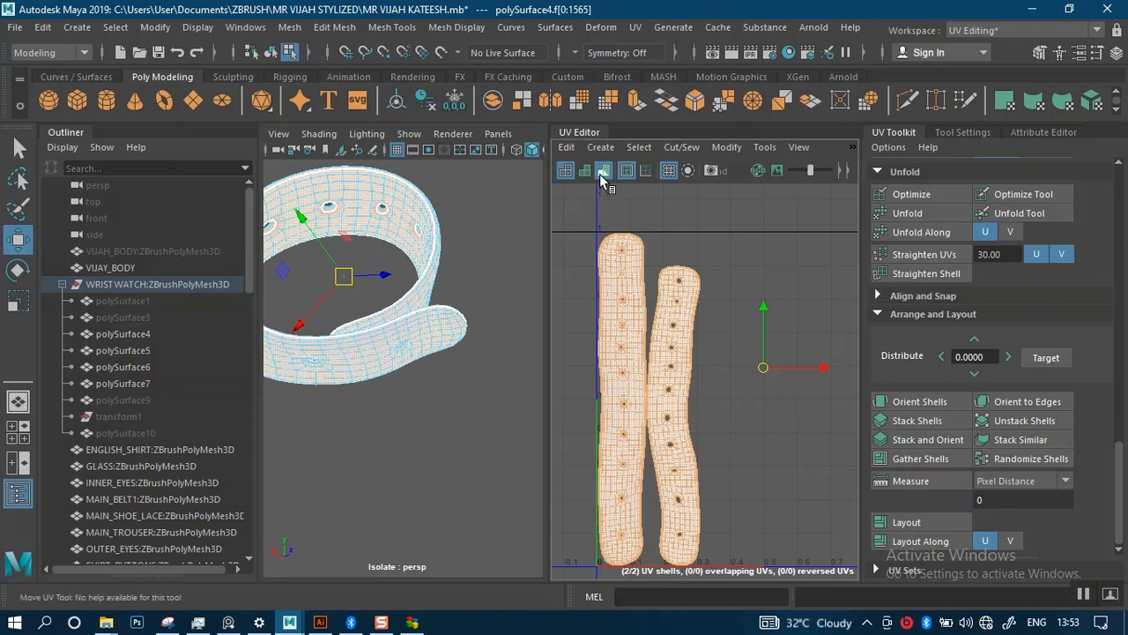
pyautogui.scroll(-5, 461, 348)
pyautogui.keyDown('alt'); pyautogui.moveTo(461, 347); pyautogui.dragTo(420, 352); pyautogui.keyUp('alt')
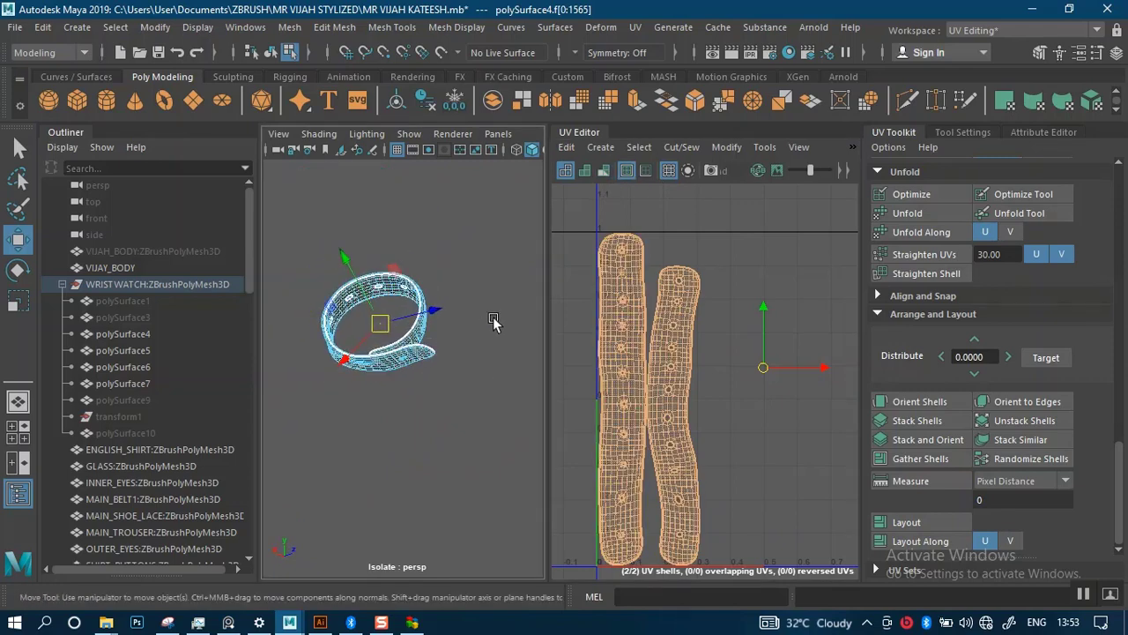
# Exit isolation, return to object selection, and hide the finished strap mesh polySurface4
pyautogui.hotkey('ctrl', '1')
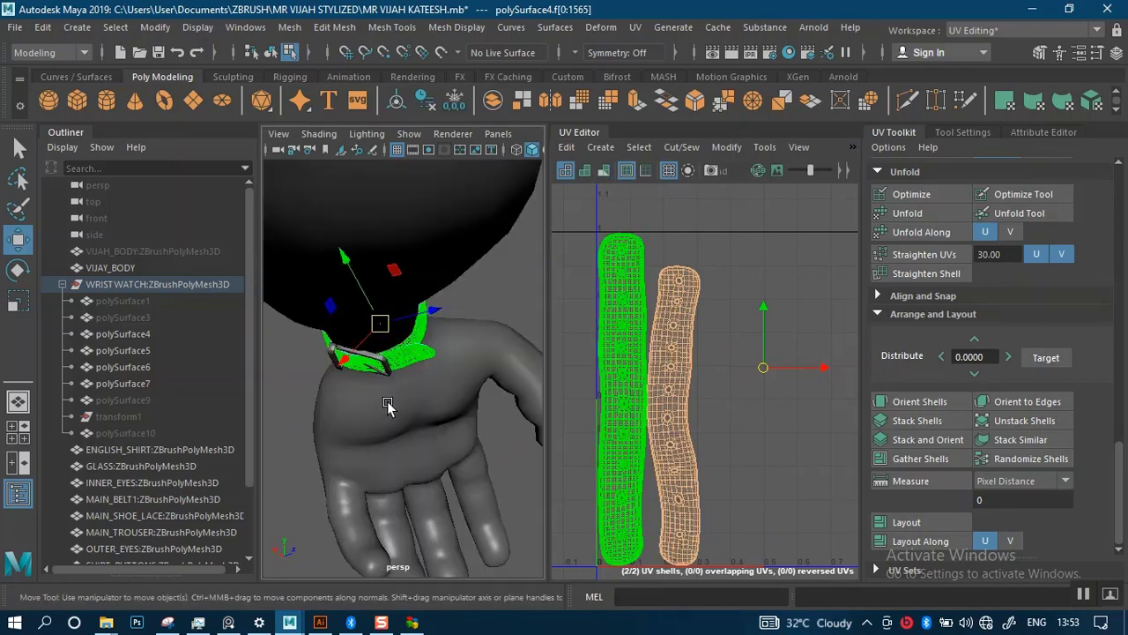
pyautogui.keyDown('alt'); pyautogui.moveTo(391, 403); pyautogui.dragTo(467, 291); pyautogui.keyUp('alt')
pyautogui.moveTo(526, 231); pyautogui.dragTo(569, 155, button='right')
pyautogui.click(509, 234)
pyautogui.scroll(4, 463, 335)
pyautogui.keyDown('alt'); pyautogui.moveTo(463, 335); pyautogui.dragTo(467, 397); pyautogui.keyUp('alt')
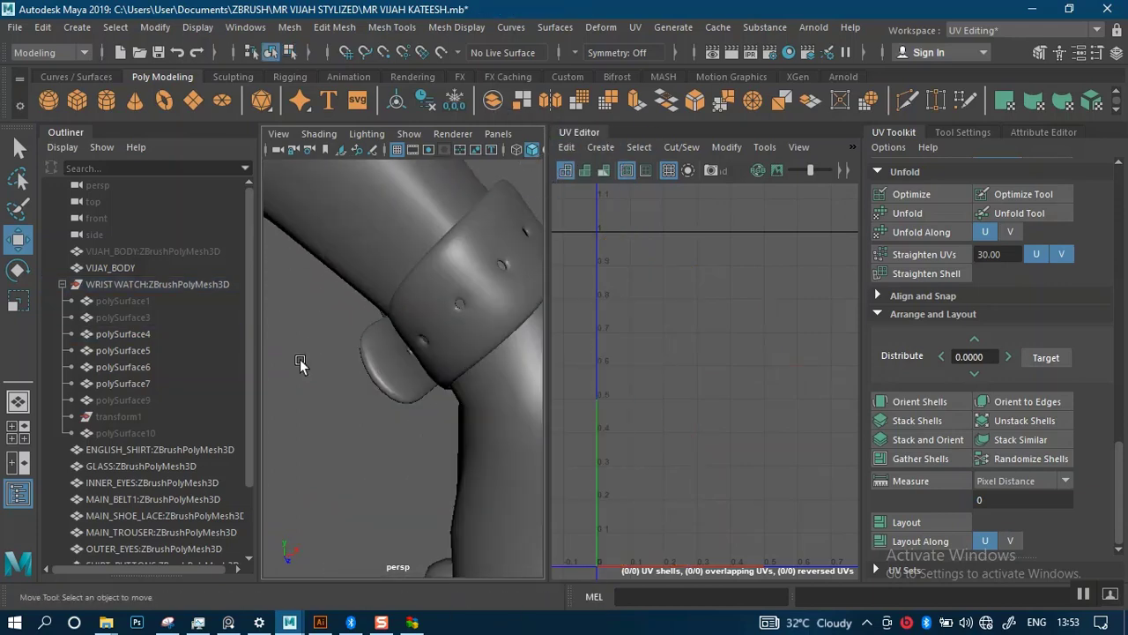
pyautogui.click(123, 335)
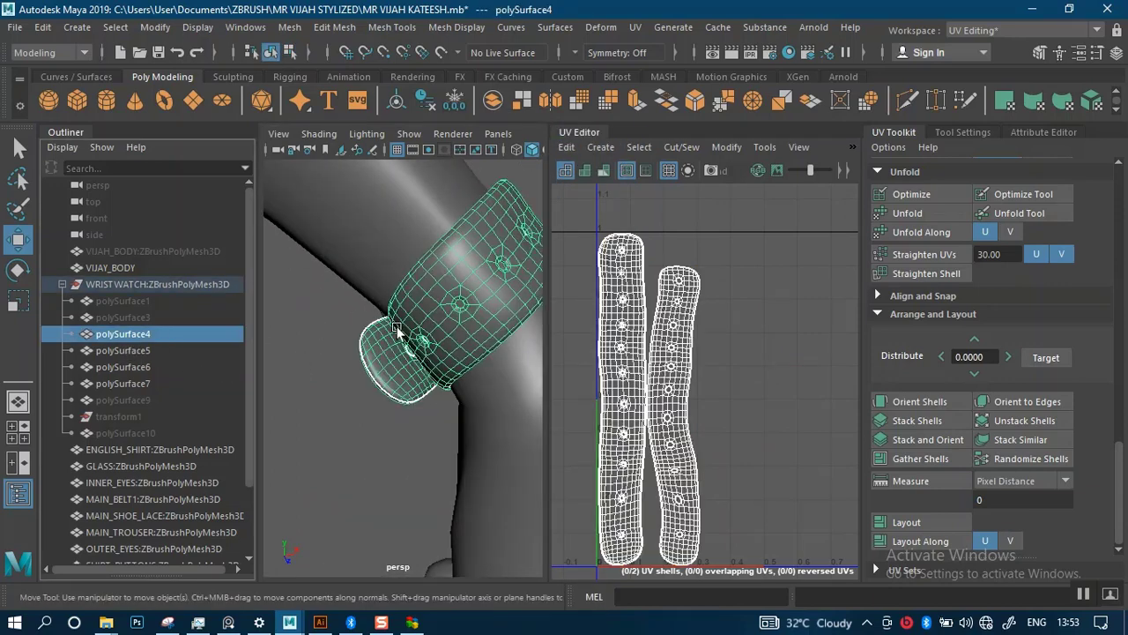
pyautogui.hotkey('ctrl', 'h')
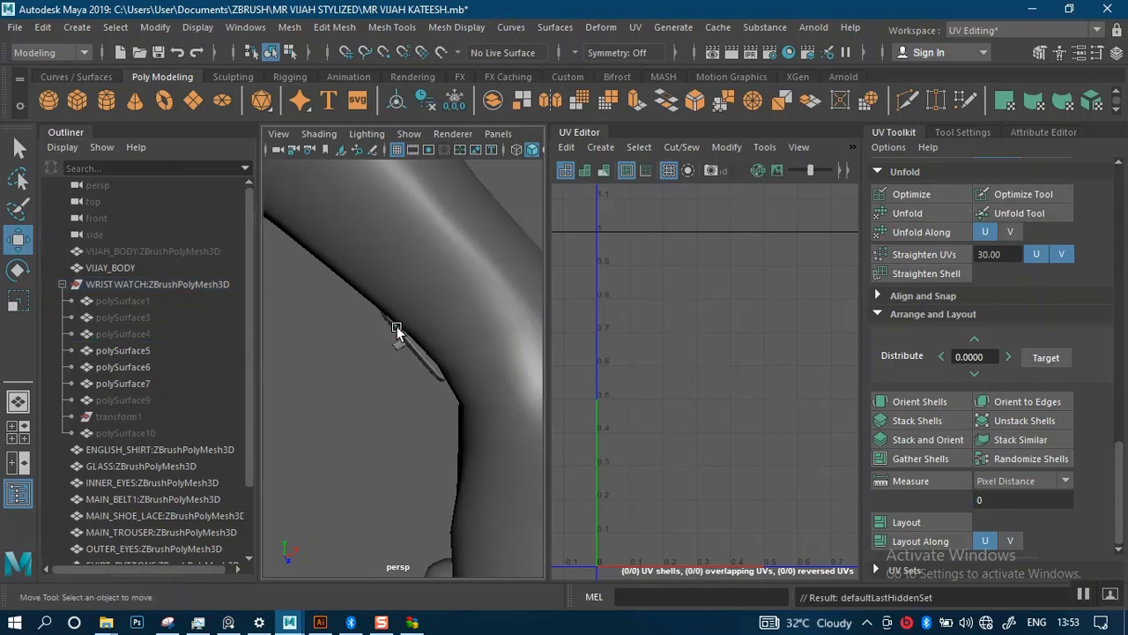
# Isolate the thin rectangular frame piece polySurface5 and frame it for a close view
pyautogui.click(155, 353)
pyautogui.keyDown('alt'); pyautogui.moveTo(432, 354); pyautogui.dragTo(452, 329); pyautogui.keyUp('alt')
pyautogui.hotkey('ctrl', '1')
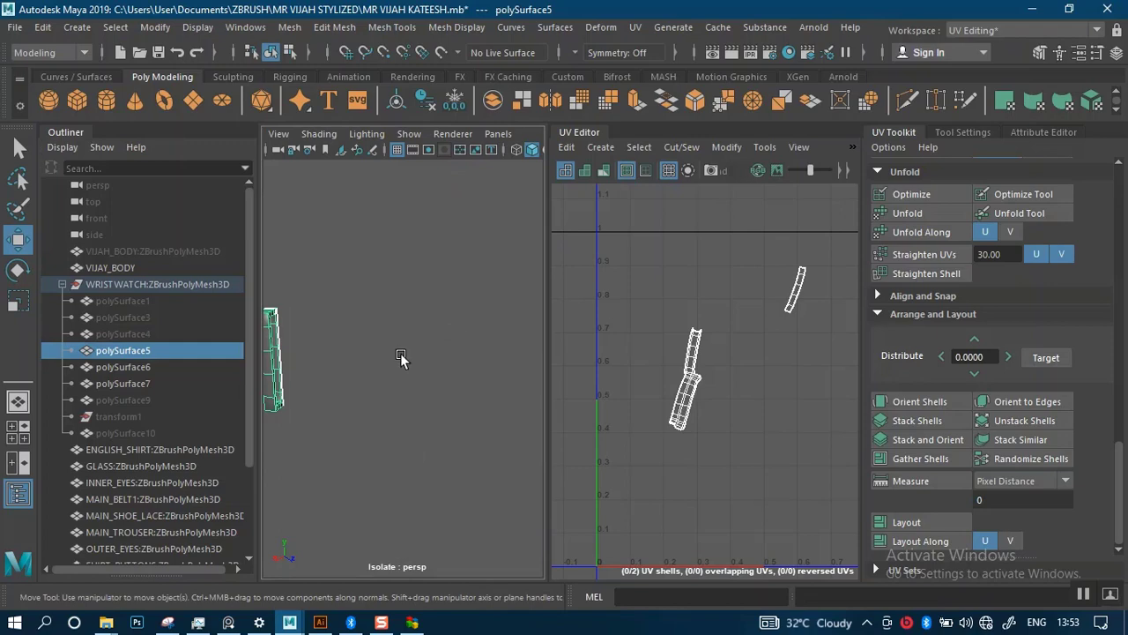
pyautogui.press('f')
pyautogui.moveTo(403, 365)
pyautogui.keyDown('alt'); pyautogui.mouseDown()
pyautogui.moveTo(447, 441)
pyautogui.moveTo(421, 375)
pyautogui.mouseUp(); pyautogui.keyUp('alt')
pyautogui.keyDown('alt'); pyautogui.moveTo(420, 360); pyautogui.dragTo(445, 455, button='right'); pyautogui.keyUp('alt')
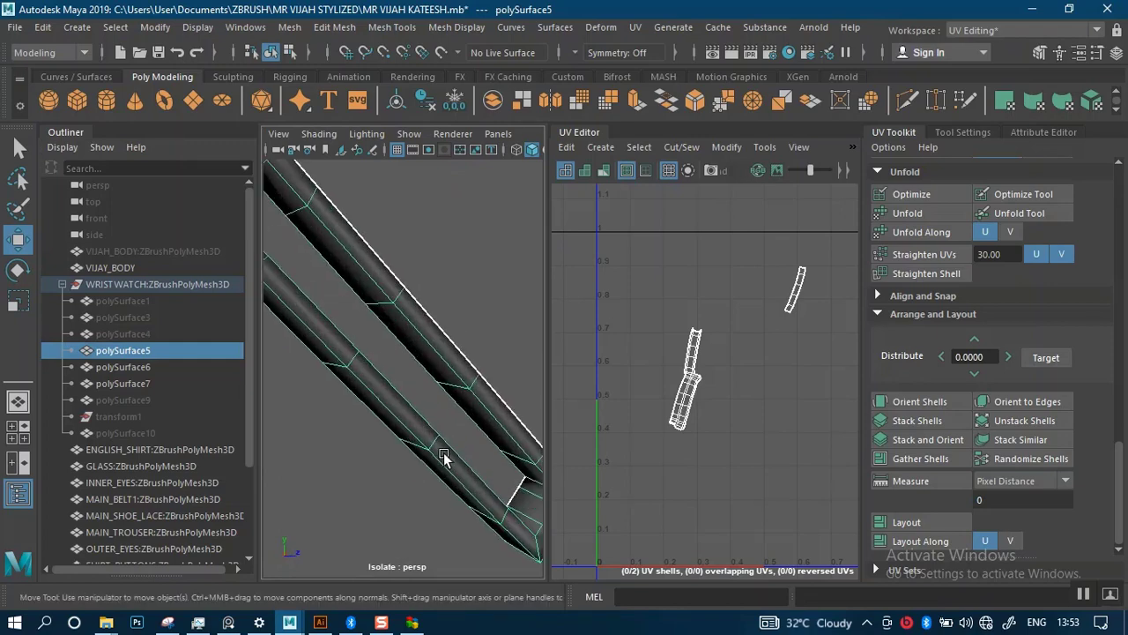
# Examine the rectangular frame's surfaces and seams on the model together with its separate UV shells
pyautogui.keyDown('alt'); pyautogui.moveTo(427, 375); pyautogui.dragTo(354, 385); pyautogui.keyUp('alt')
pyautogui.click(450, 345)
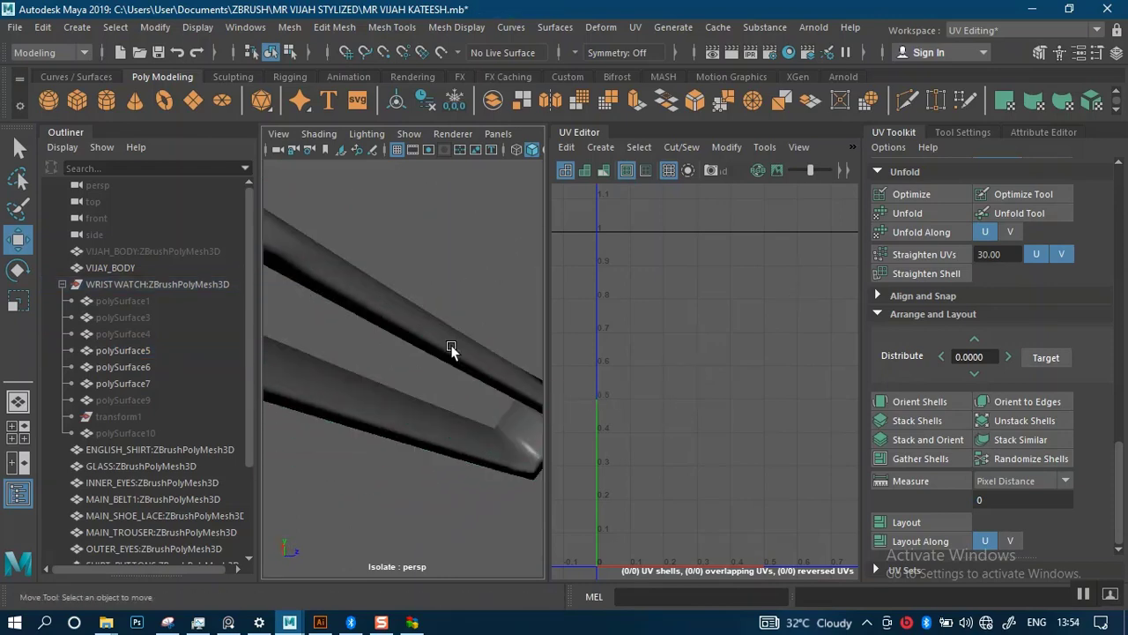
pyautogui.keyDown('alt'); pyautogui.moveTo(451, 344); pyautogui.dragTo(392, 293); pyautogui.keyUp('alt')
pyautogui.click(438, 343)
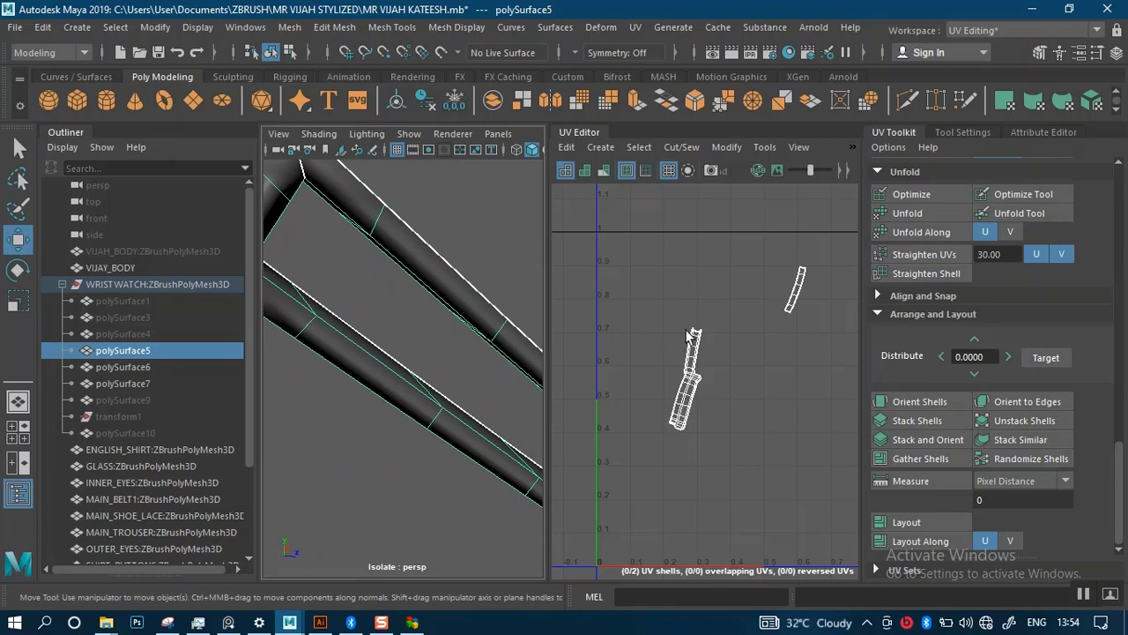
pyautogui.keyDown('alt'); pyautogui.moveTo(689, 336); pyautogui.dragTo(729, 600, button='right'); pyautogui.keyUp('alt')
pyautogui.keyDown('alt'); pyautogui.moveTo(715, 523); pyautogui.dragTo(617, 286, button='right'); pyautogui.keyUp('alt')
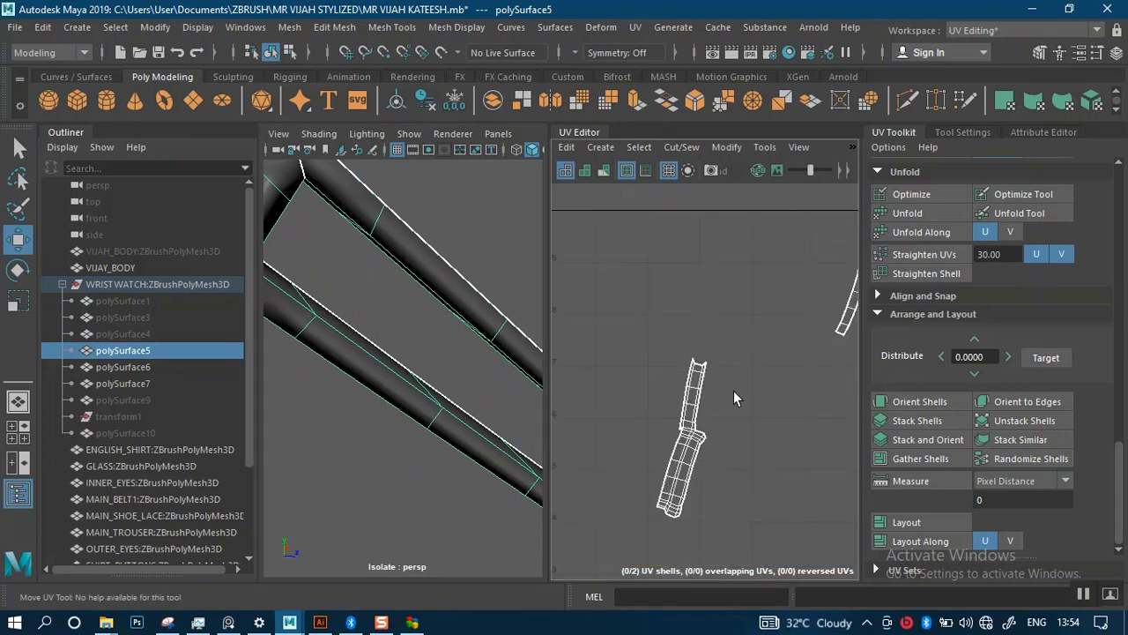
pyautogui.scroll(-2, 736, 399)
pyautogui.keyDown('alt'); pyautogui.moveTo(502, 379); pyautogui.dragTo(616, 389); pyautogui.keyUp('alt')
pyautogui.scroll(3, 692, 394)
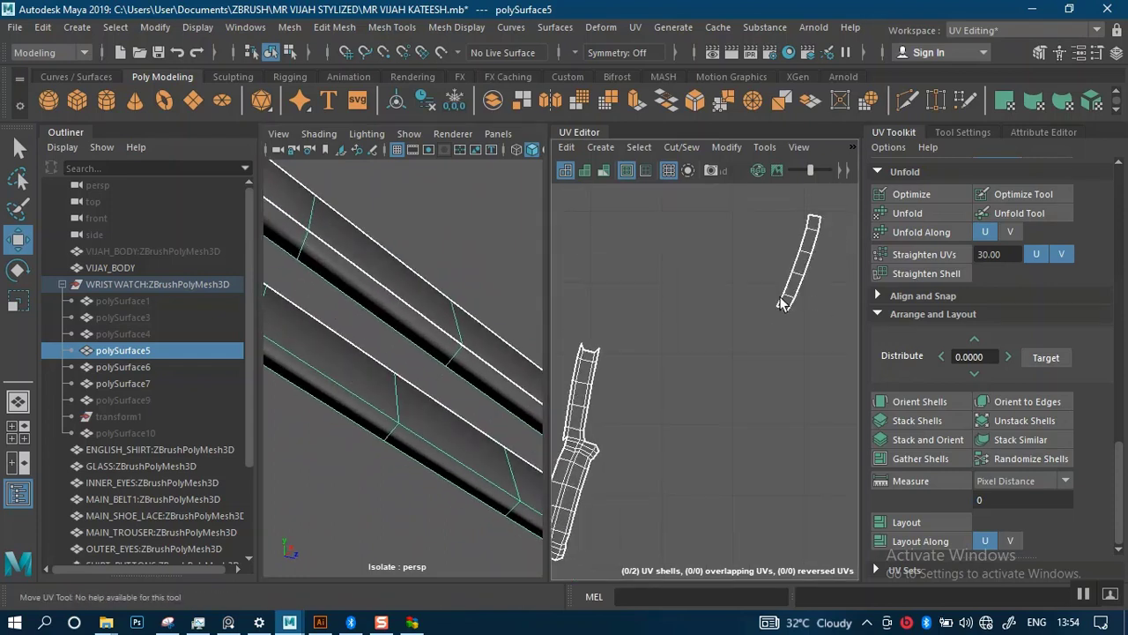
# Select the end edge of the detached narrow UV strip and stitch it to the main frame shell using A to B
pyautogui.moveTo(780, 298); pyautogui.dragTo(771, 262, button='right')
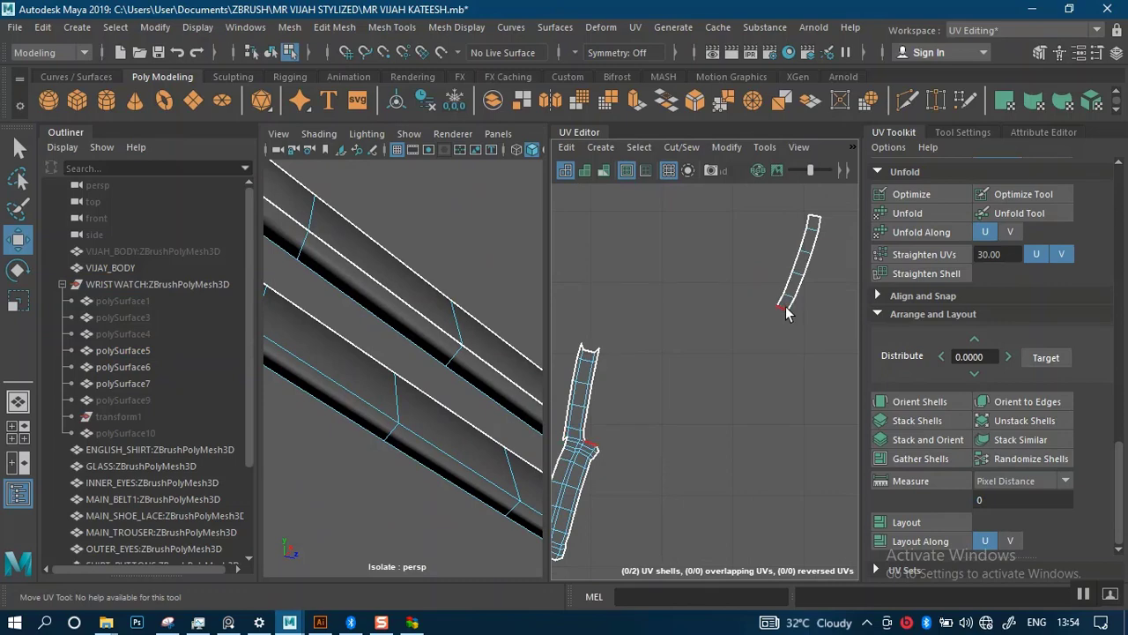
pyautogui.scroll(5, 784, 310)
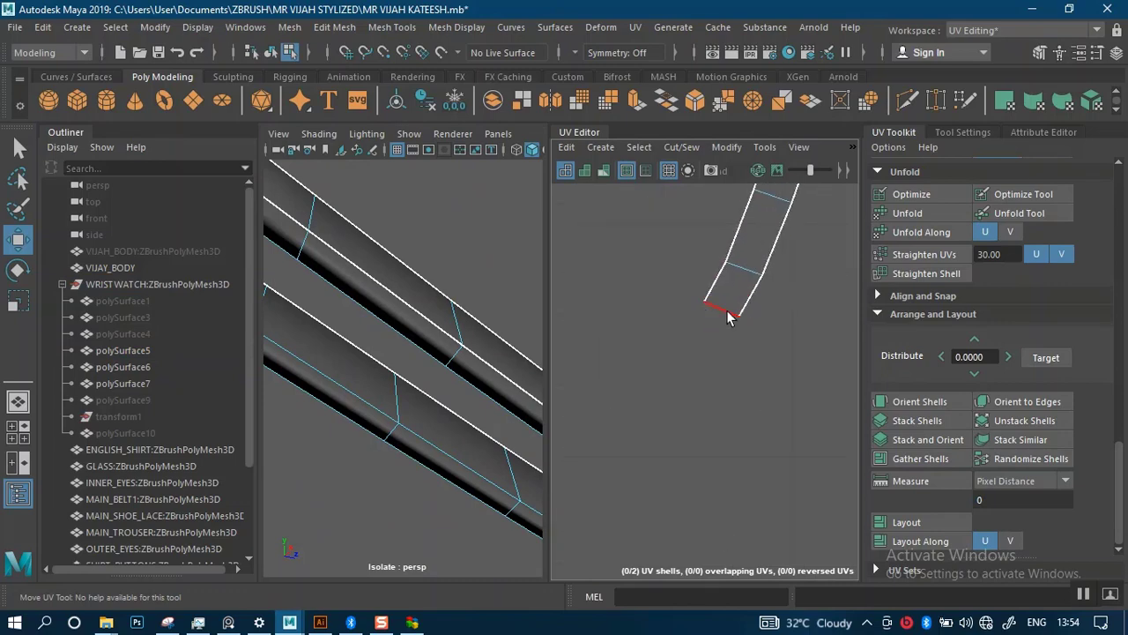
pyautogui.click(726, 311)
pyautogui.scroll(5, 901, 278)
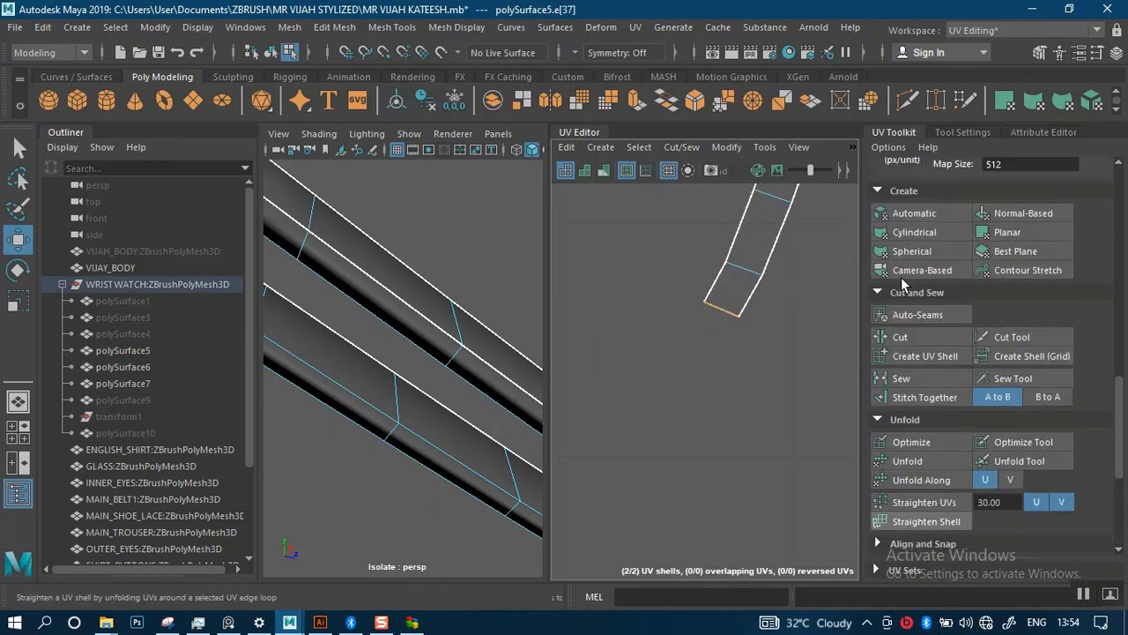
pyautogui.scroll(-2, 919, 272)
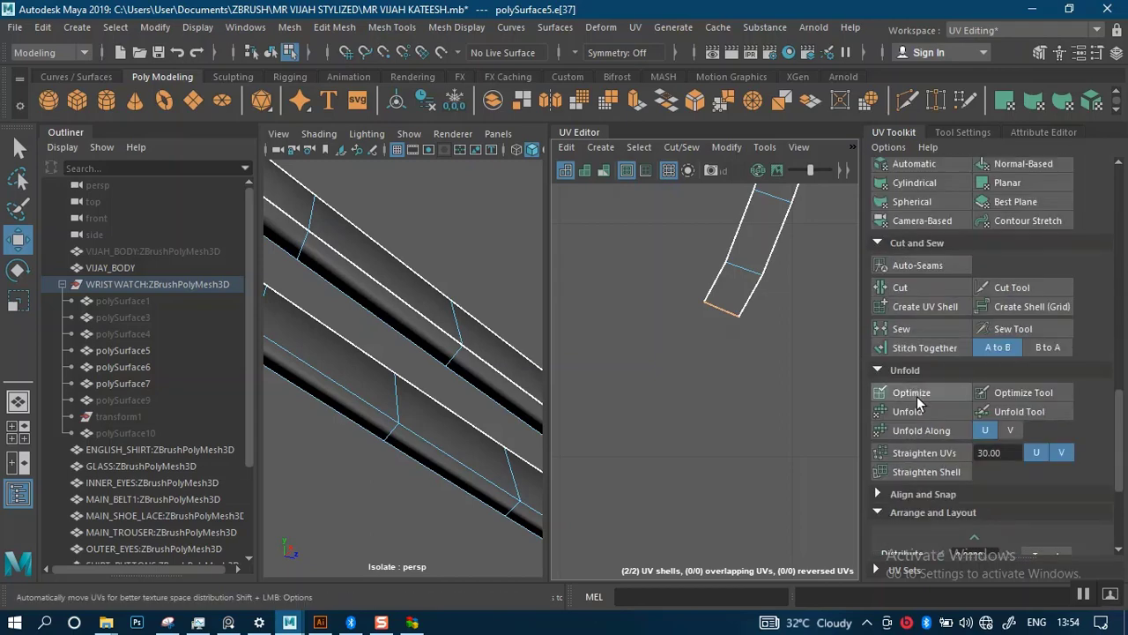
pyautogui.click(921, 349)
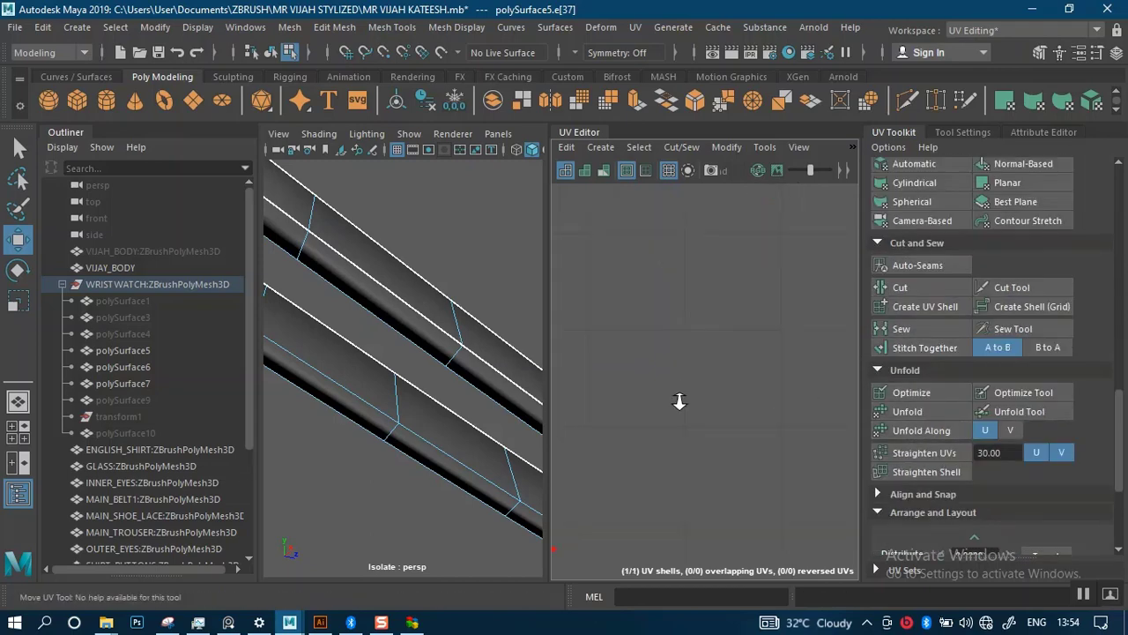
# Stitch the facing long side edges of the two adjacent strips along their full length, and select the whole frame shell
pyautogui.scroll(-4, 679, 401)
pyautogui.keyDown('alt'); pyautogui.moveTo(624, 429); pyautogui.dragTo(702, 368, button='middle'); pyautogui.keyUp('alt')
pyautogui.scroll(5, 703, 367)
pyautogui.keyDown('alt'); pyautogui.moveTo(664, 445); pyautogui.dragTo(738, 362, button='middle'); pyautogui.keyUp('alt')
pyautogui.scroll(1, 738, 362)
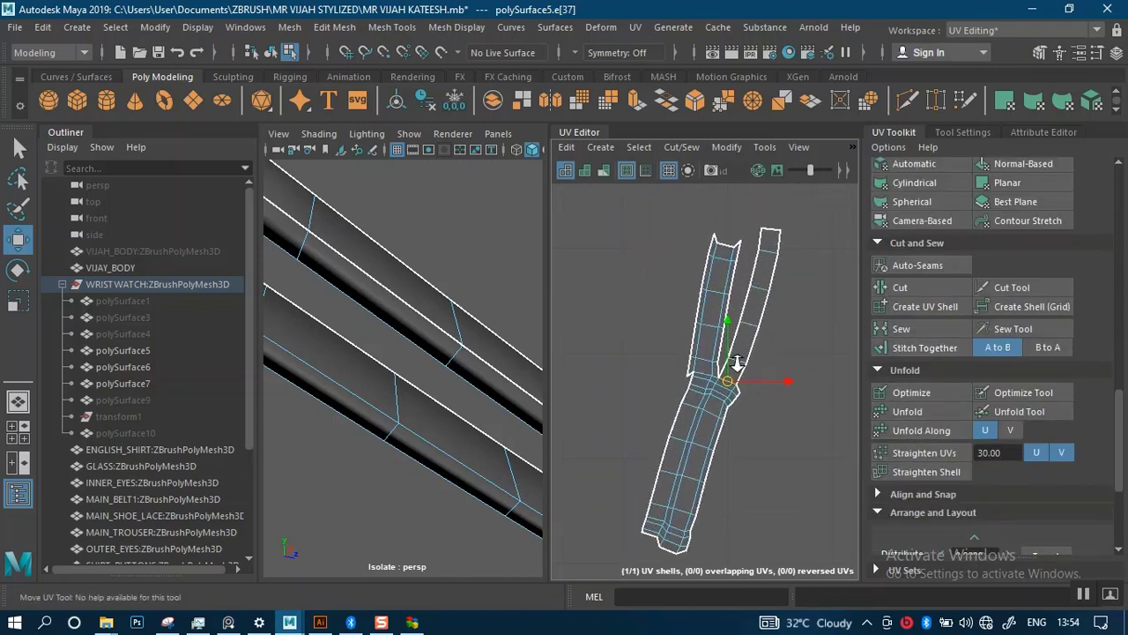
pyautogui.scroll(4, 736, 361)
pyautogui.rightClick(749, 315)
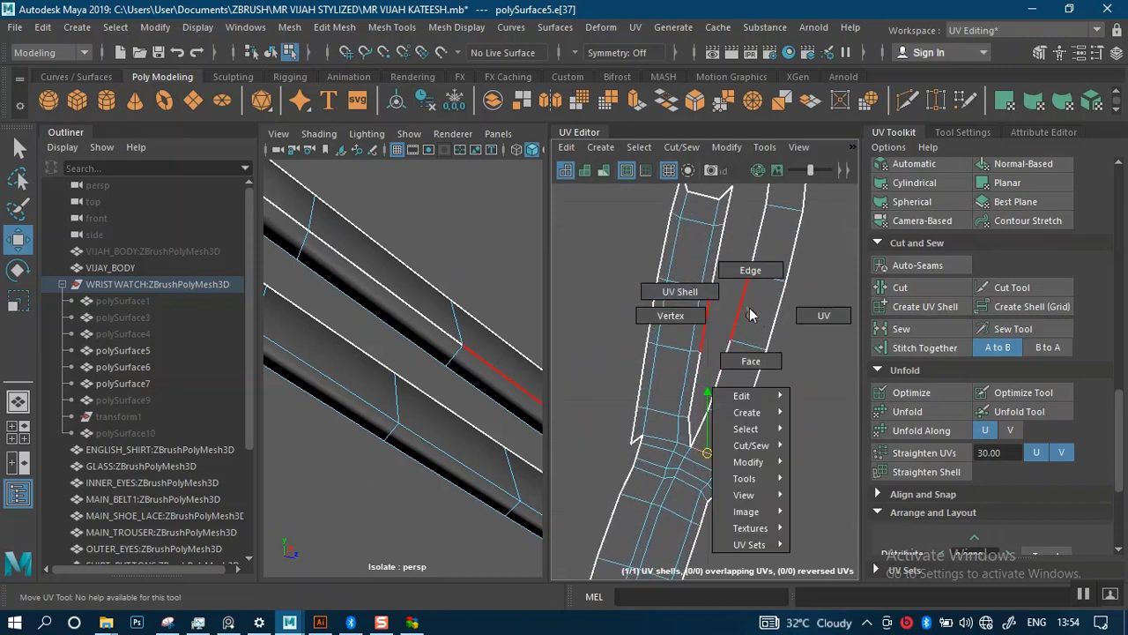
pyautogui.moveTo(749, 307); pyautogui.dragTo(750, 279, button='right')
pyautogui.click(699, 430)
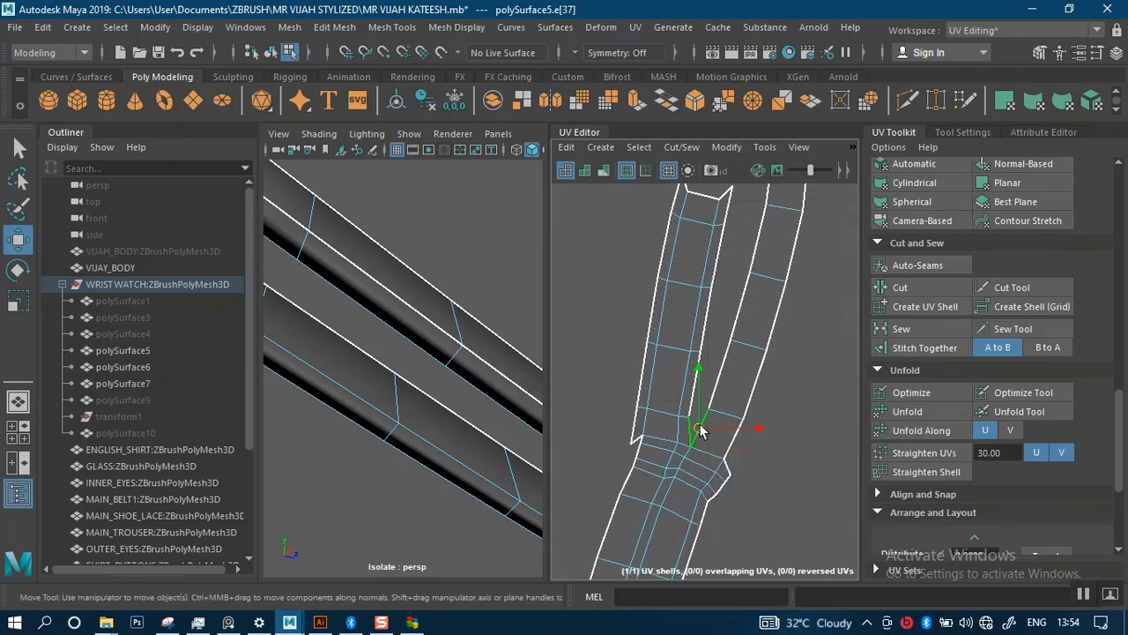
pyautogui.keyDown('alt'); pyautogui.moveTo(749, 191); pyautogui.dragTo(726, 266, button='middle'); pyautogui.keyUp('alt')
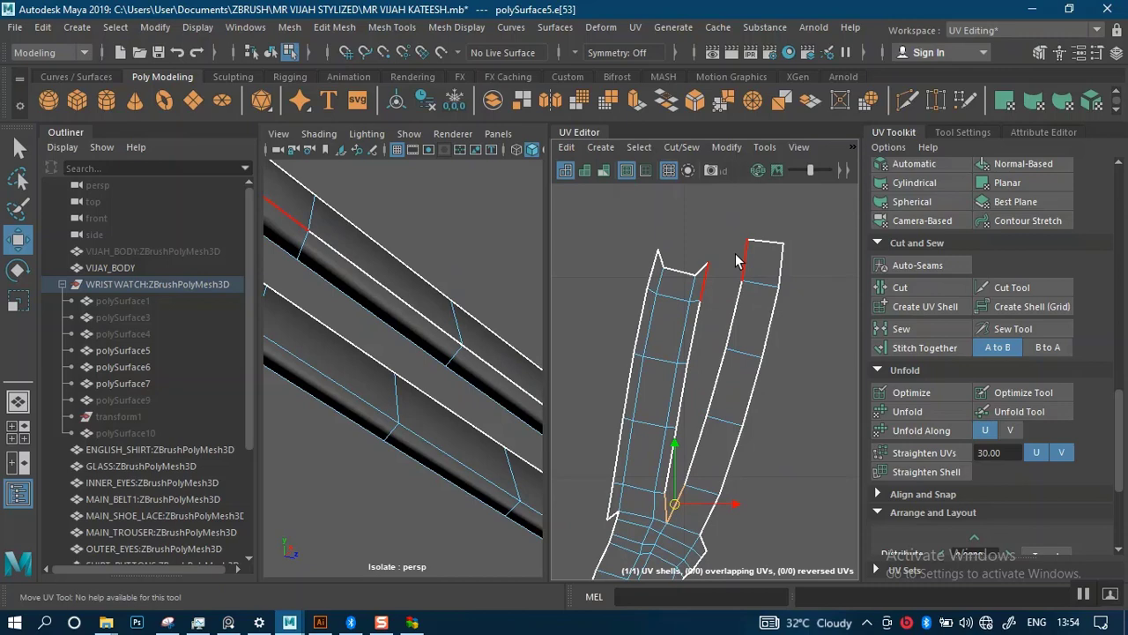
pyautogui.click(740, 287)
pyautogui.click(912, 342)
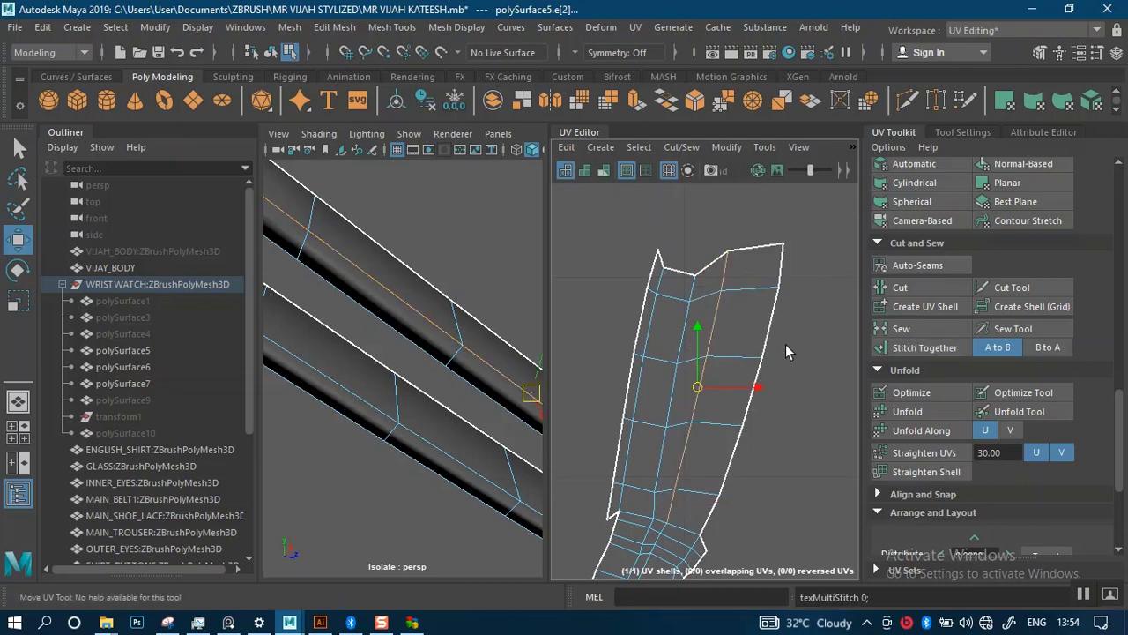
pyautogui.moveTo(753, 322); pyautogui.dragTo(691, 313, button='right')
pyautogui.click(690, 318)
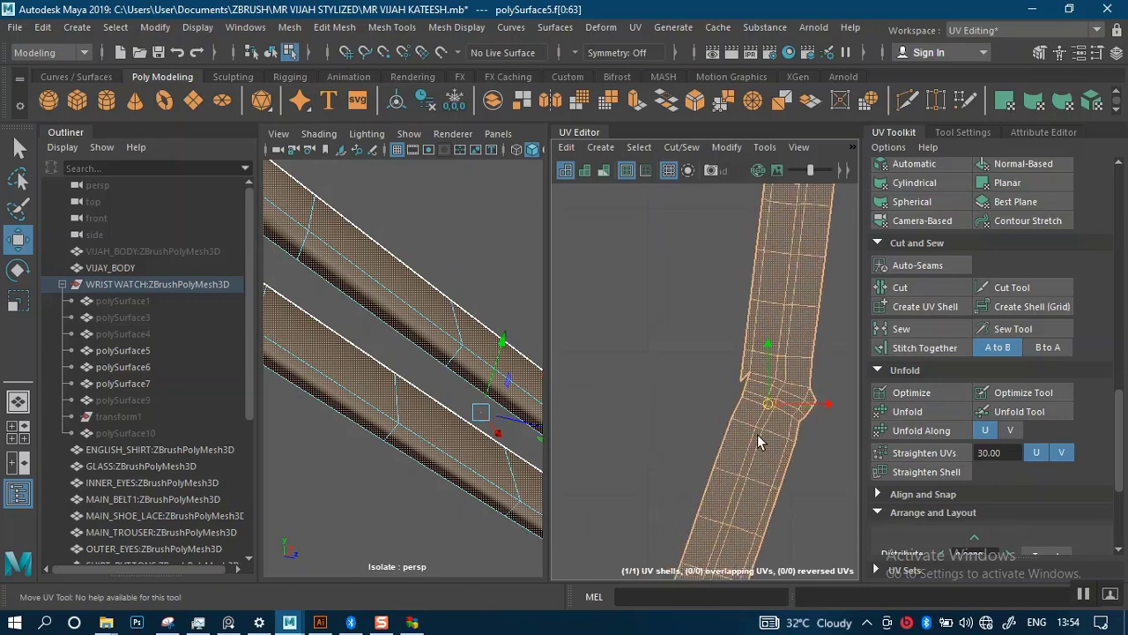
# Select the edges running across the frame shell's bent corner and cut the UVs along them
pyautogui.scroll(5, 757, 434)
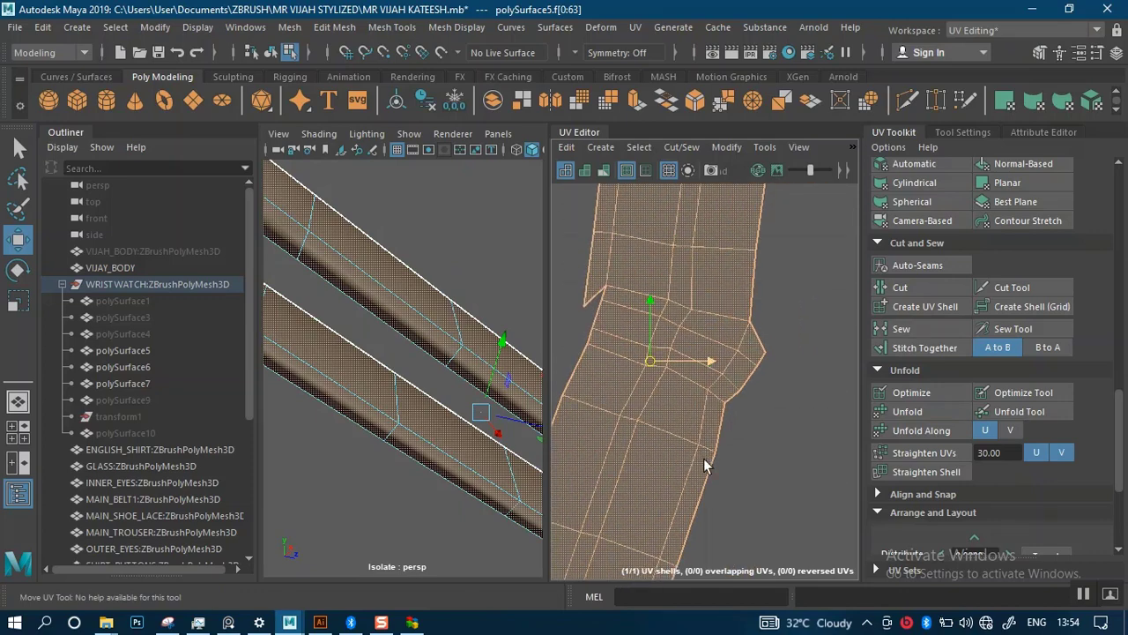
pyautogui.moveTo(675, 329); pyautogui.dragTo(670, 296, button='right')
pyautogui.click(672, 326)
pyautogui.scroll(-5, 440, 320)
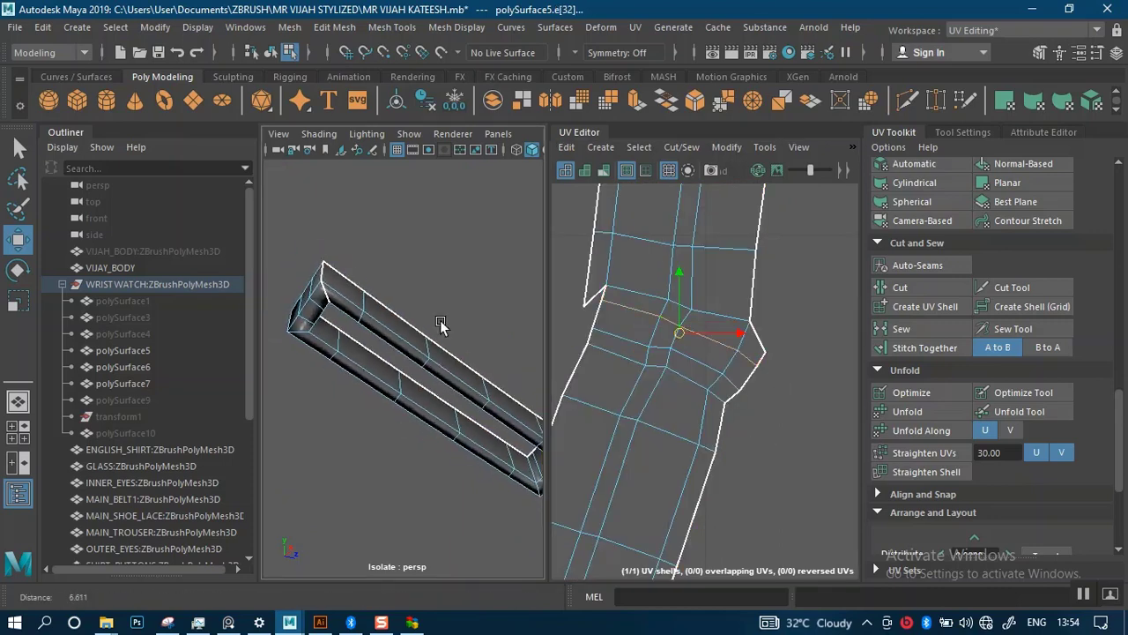
pyautogui.keyDown('alt'); pyautogui.moveTo(440, 320); pyautogui.dragTo(400, 280); pyautogui.keyUp('alt')
pyautogui.keyDown('alt'); pyautogui.moveTo(400, 280); pyautogui.dragTo(476, 427, button='right'); pyautogui.keyUp('alt')
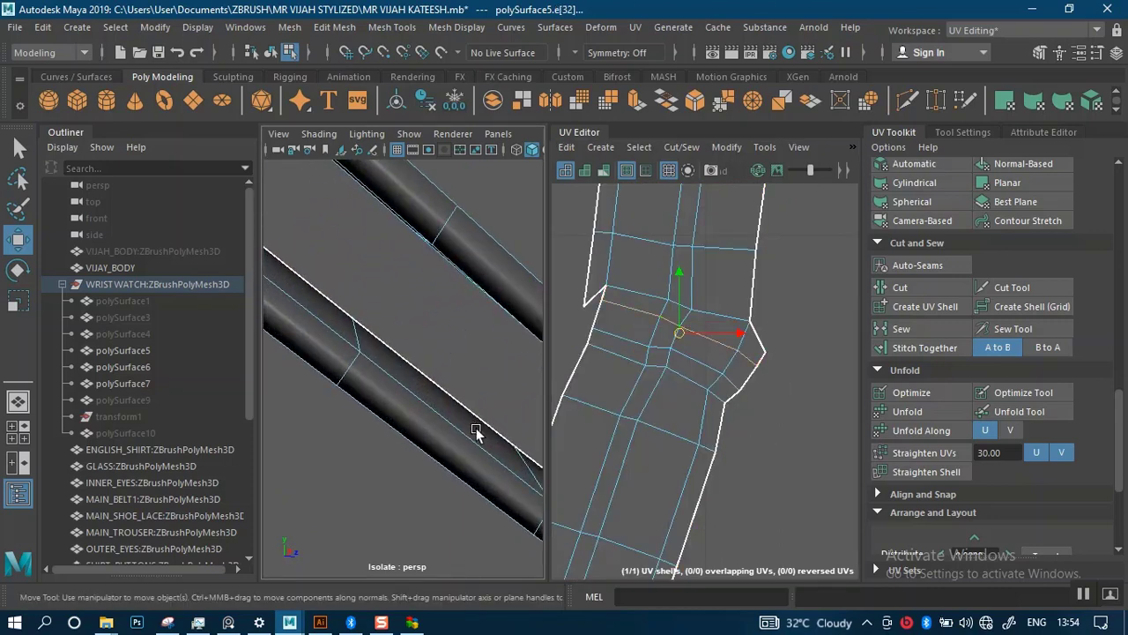
pyautogui.keyDown('alt'); pyautogui.moveTo(476, 427); pyautogui.dragTo(293, 301, button='middle'); pyautogui.keyUp('alt')
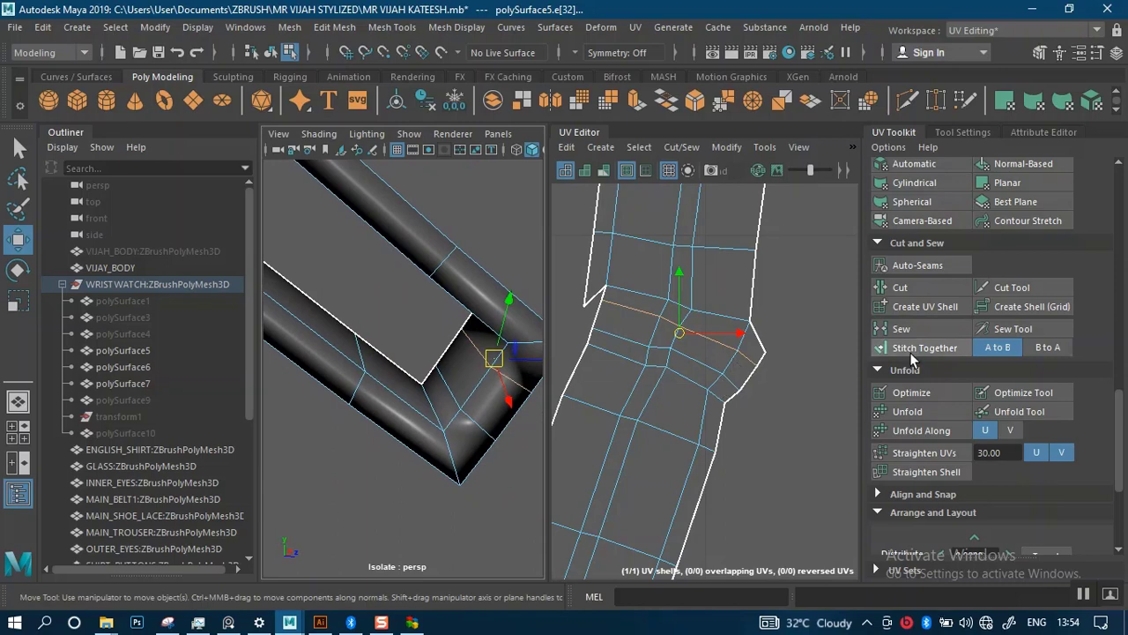
pyautogui.click(908, 288)
# Unfold the two frame shells on either side of the new corner cut, one after the other
pyautogui.moveTo(712, 280); pyautogui.dragTo(654, 261, button='right')
pyautogui.click(653, 262)
pyautogui.click(922, 417)
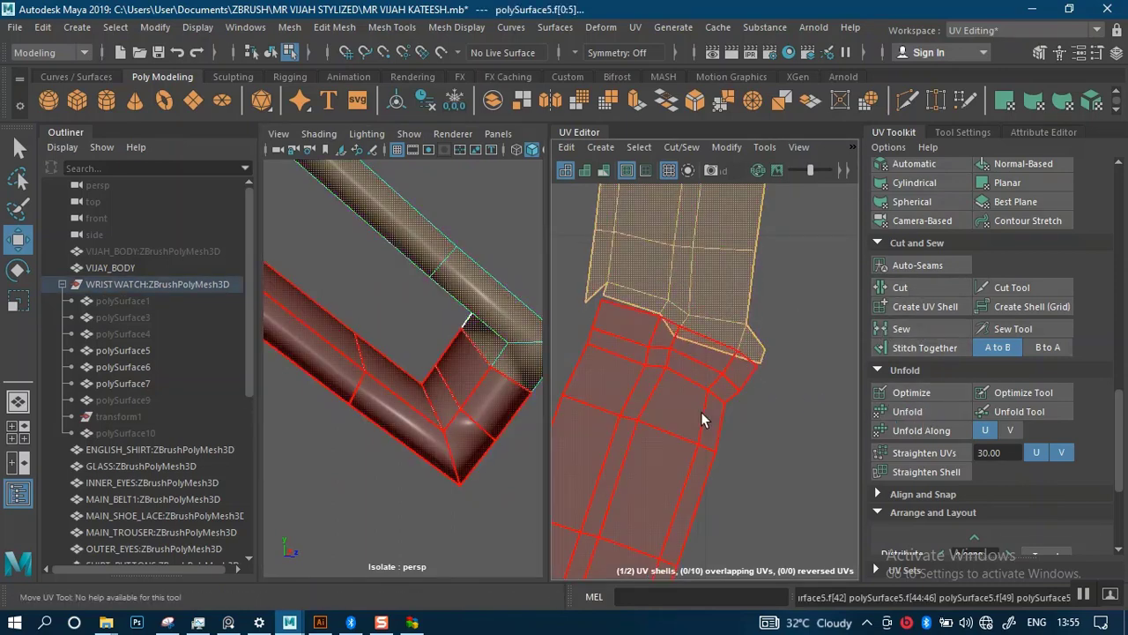
pyautogui.click(701, 412)
pyautogui.click(908, 413)
pyautogui.scroll(-8, 696, 331)
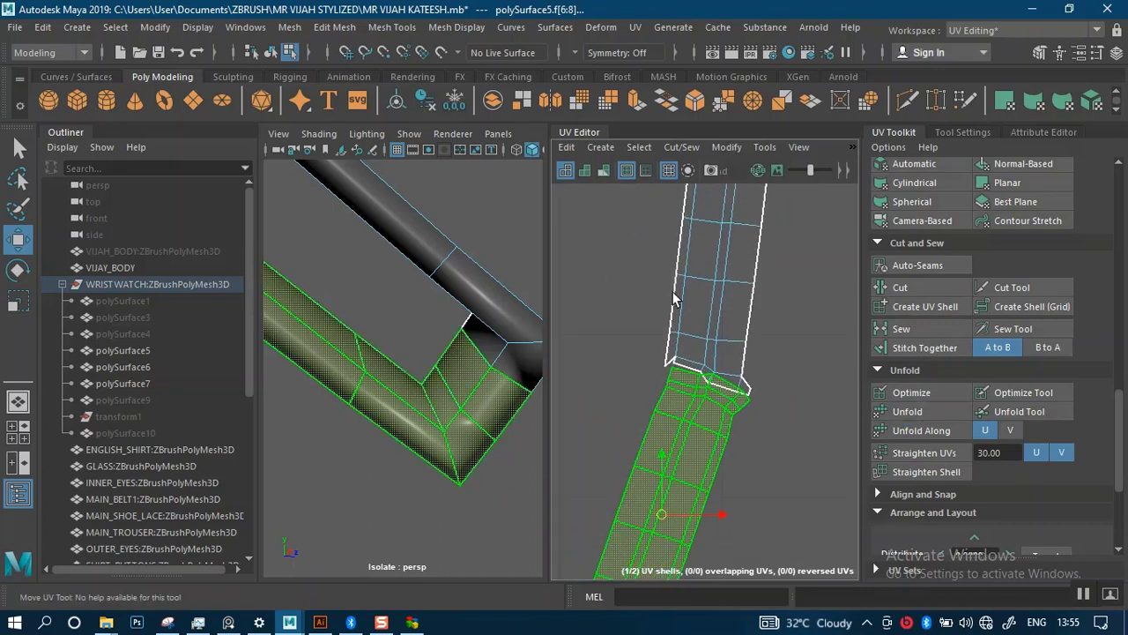
# Select both frame UV shells and align them upright with Orient Shells
pyautogui.moveTo(653, 281); pyautogui.dragTo(762, 434)
pyautogui.scroll(-3, 912, 506)
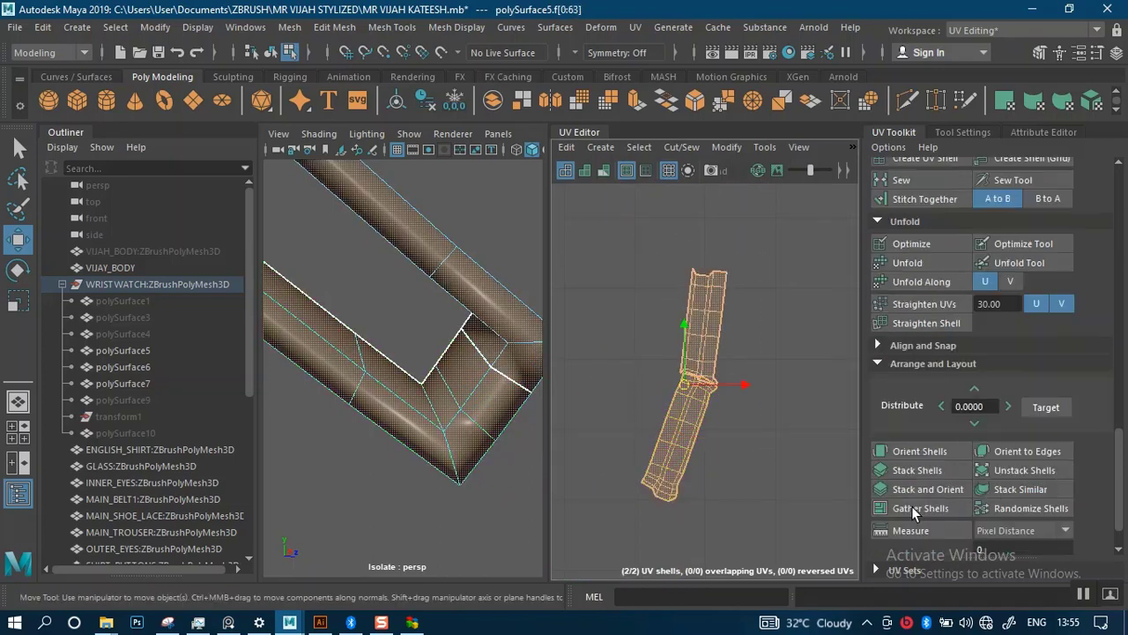
pyautogui.click(917, 451)
pyautogui.click(449, 360)
# Switch to edge selection and select the edge loops along the frame's long outer and inner corners
pyautogui.keyDown('alt'); pyautogui.moveTo(448, 361); pyautogui.dragTo(389, 255); pyautogui.keyUp('alt')
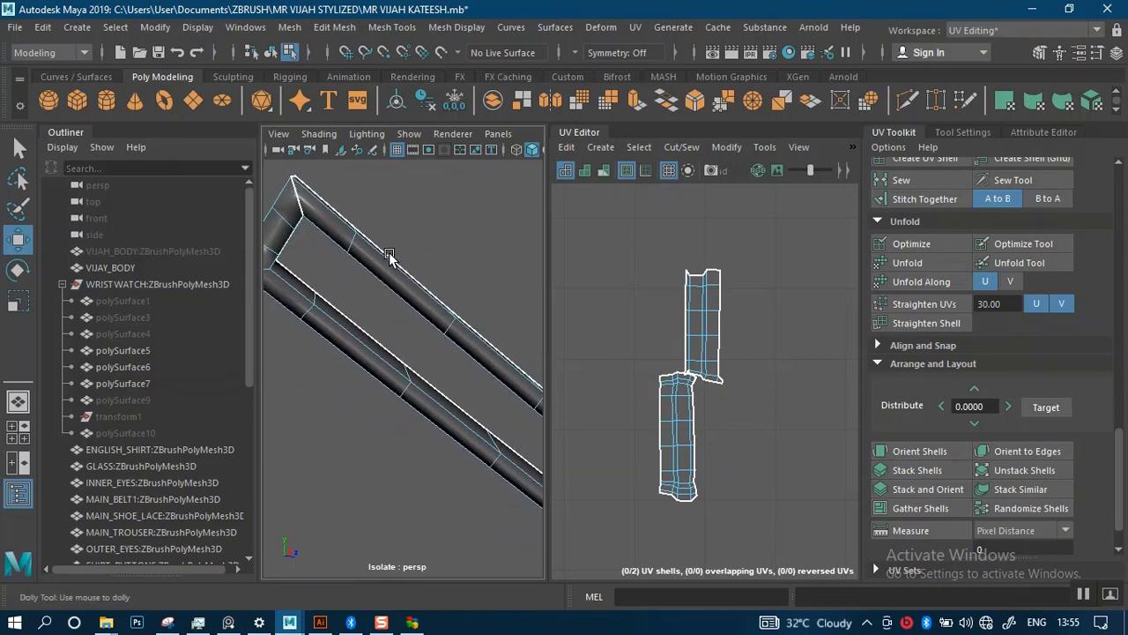
pyautogui.rightClick(385, 250)
pyautogui.moveTo(384, 254); pyautogui.dragTo(373, 137, button='right')
pyautogui.moveTo(371, 300)
pyautogui.keyDown('alt'); pyautogui.mouseDown()
pyautogui.moveTo(441, 284)
pyautogui.moveTo(417, 348)
pyautogui.moveTo(393, 334)
pyautogui.moveTo(386, 291)
pyautogui.mouseUp(); pyautogui.keyUp('alt')
pyautogui.scroll(4, 417, 348)
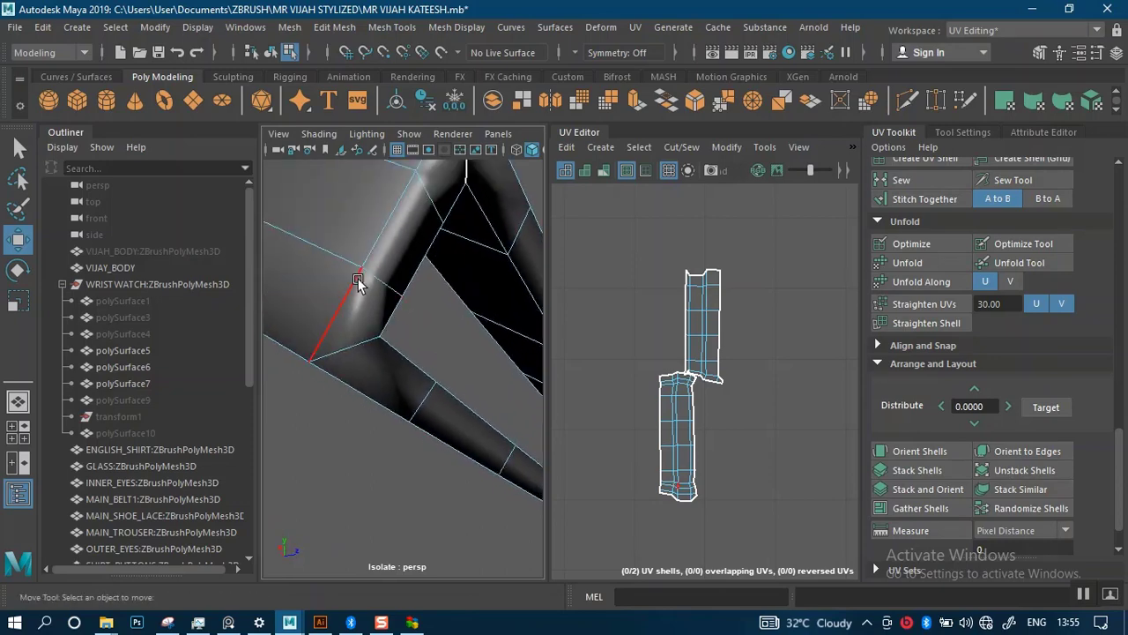
pyautogui.click(358, 281)
pyautogui.keyDown('alt'); pyautogui.moveTo(383, 372); pyautogui.dragTo(239, 387); pyautogui.keyUp('alt')
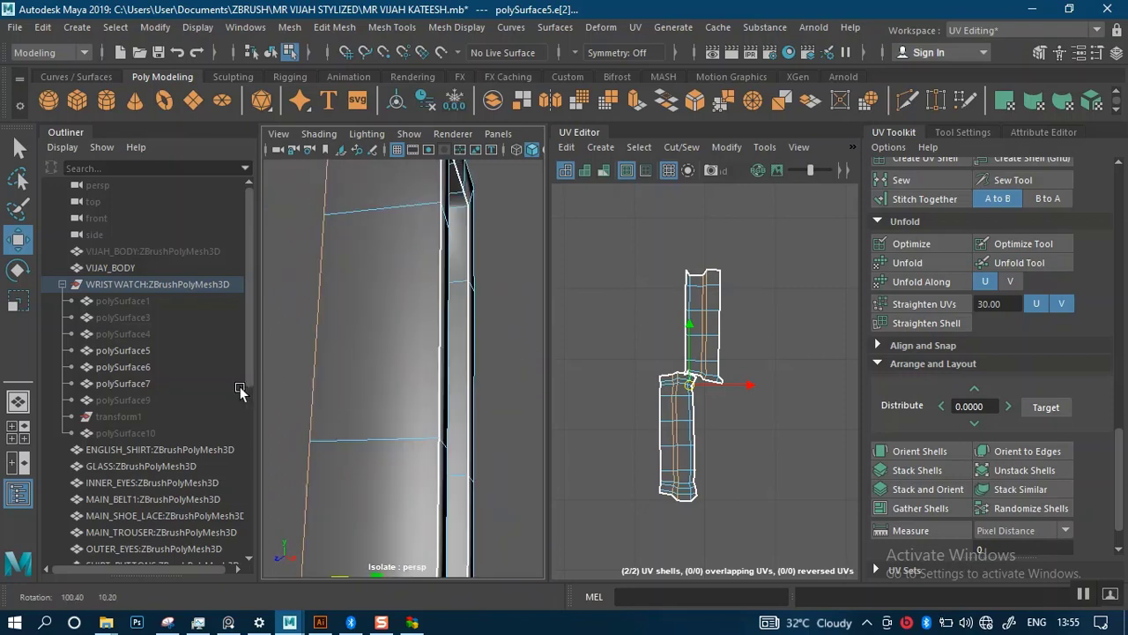
pyautogui.keyDown('alt'); pyautogui.moveTo(339, 353); pyautogui.dragTo(257, 332); pyautogui.keyUp('alt')
pyautogui.keyDown('shift'); pyautogui.doubleClick(354, 308); pyautogui.keyUp('shift')
pyautogui.keyDown('shift'); pyautogui.click(370, 353); pyautogui.keyUp('shift')
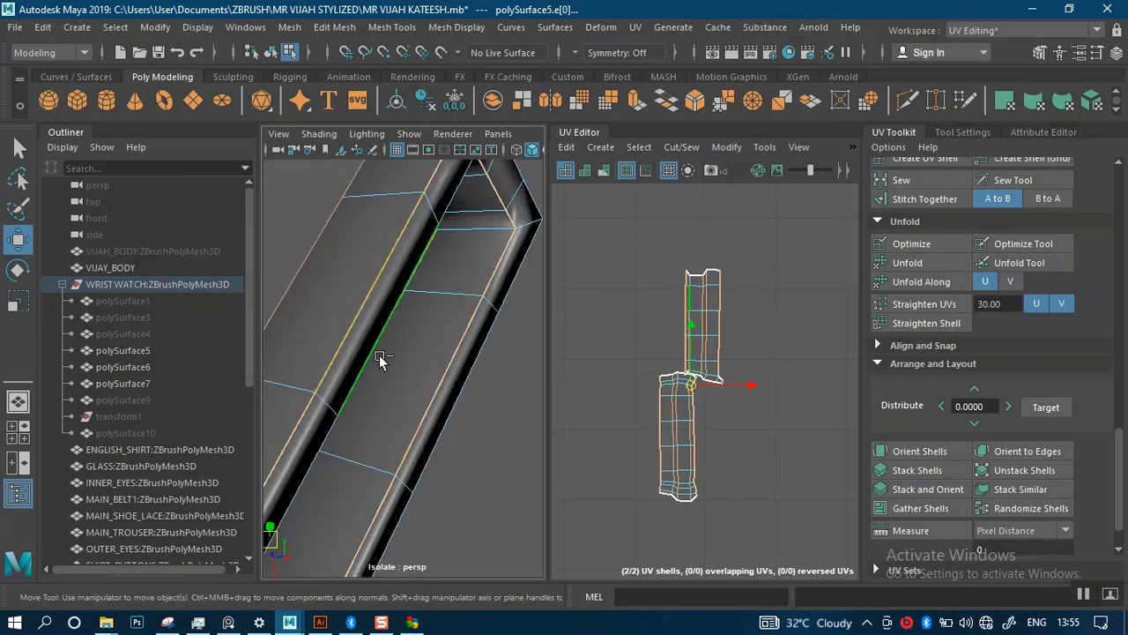
# Add the short corner edges across the frame's end to the edge selection
pyautogui.moveTo(426, 343)
pyautogui.keyDown('alt'); pyautogui.mouseDown()
pyautogui.moveTo(463, 282)
pyautogui.moveTo(454, 247)
pyautogui.moveTo(405, 313)
pyautogui.moveTo(492, 306)
pyautogui.moveTo(353, 316)
pyautogui.moveTo(416, 331)
pyautogui.mouseUp(); pyautogui.keyUp('alt')
pyautogui.keyDown('shift'); pyautogui.click(437, 476); pyautogui.keyUp('shift')
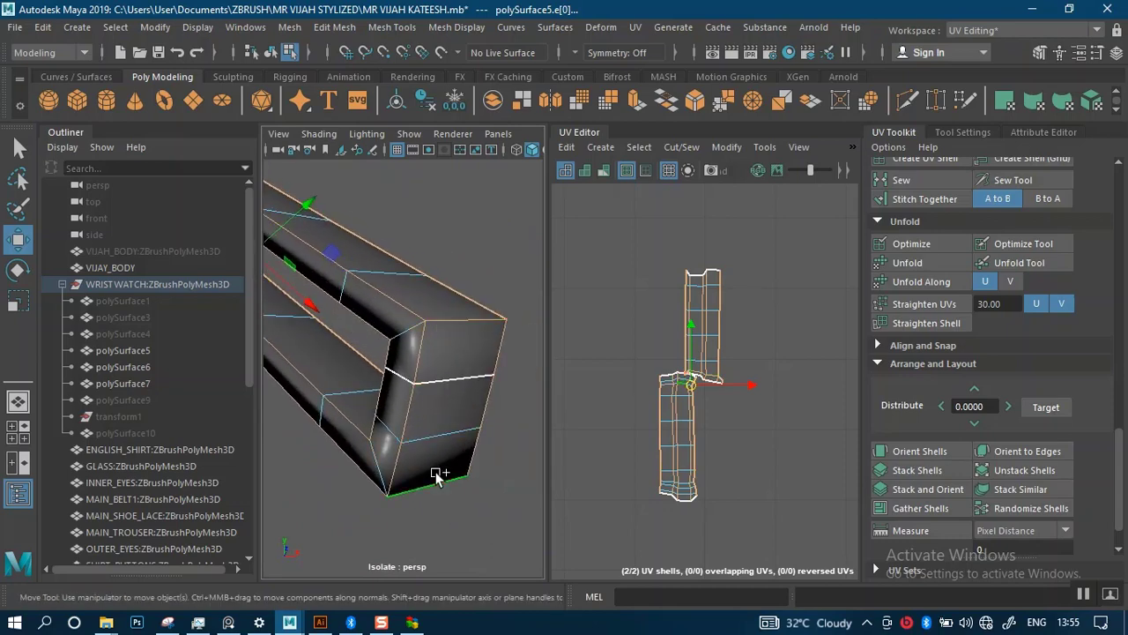
pyautogui.keyDown('alt'); pyautogui.moveTo(413, 291); pyautogui.dragTo(387, 307); pyautogui.keyUp('alt')
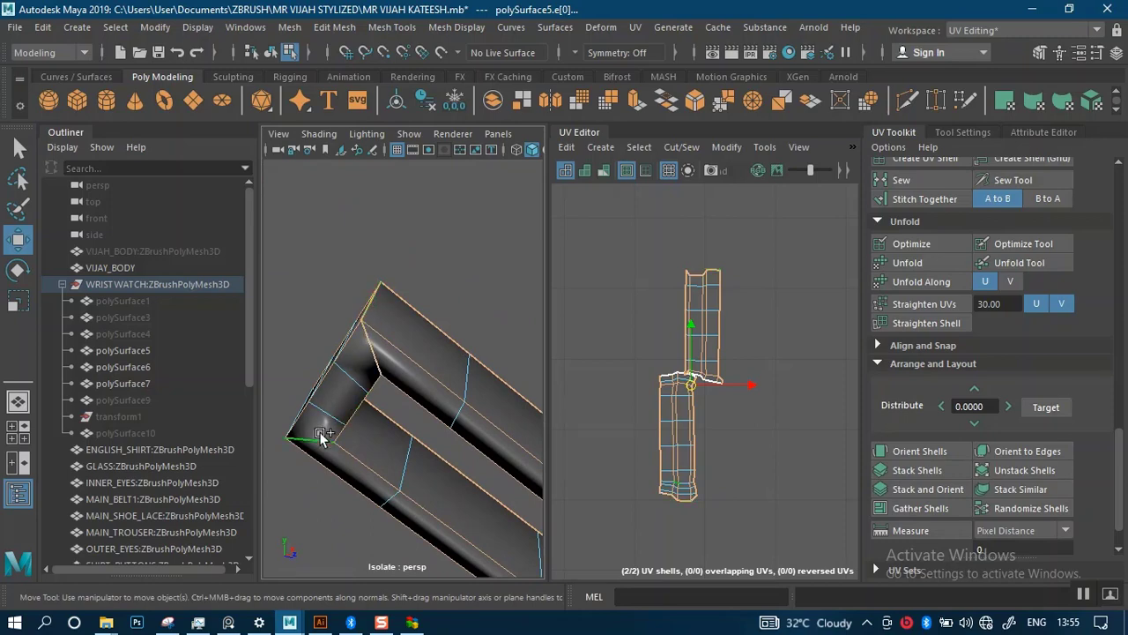
pyautogui.keyDown('alt'); pyautogui.moveTo(364, 401); pyautogui.dragTo(322, 330); pyautogui.keyUp('alt')
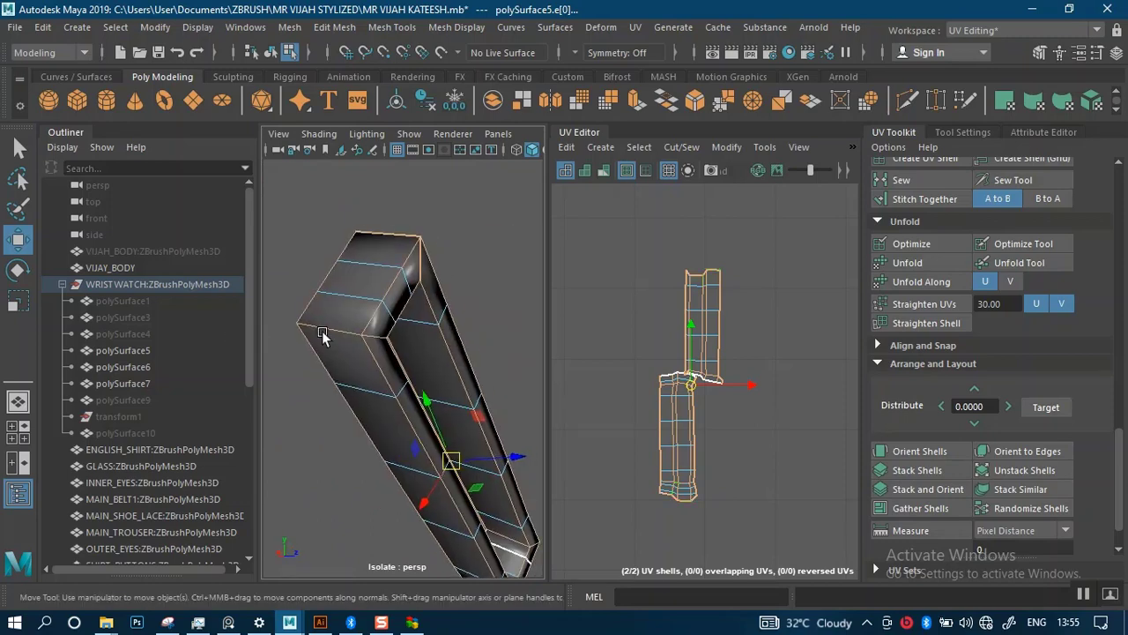
# Bevel the selected frame edges with a fraction of 0.5 and 4 segments
pyautogui.scroll(3, 441, 319)
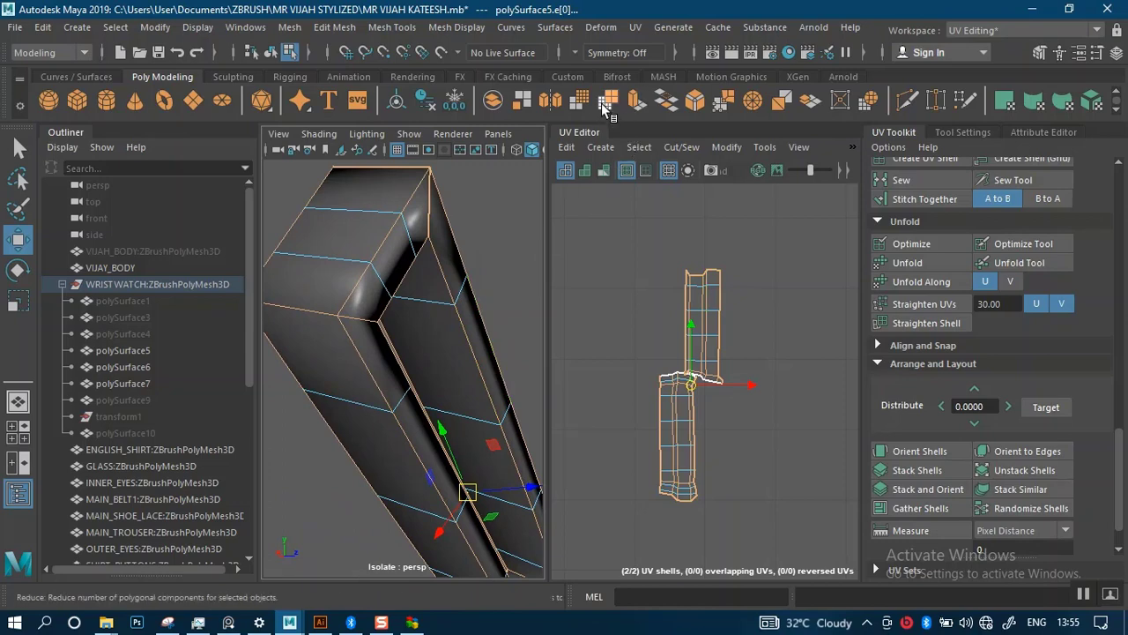
pyautogui.click(697, 103)
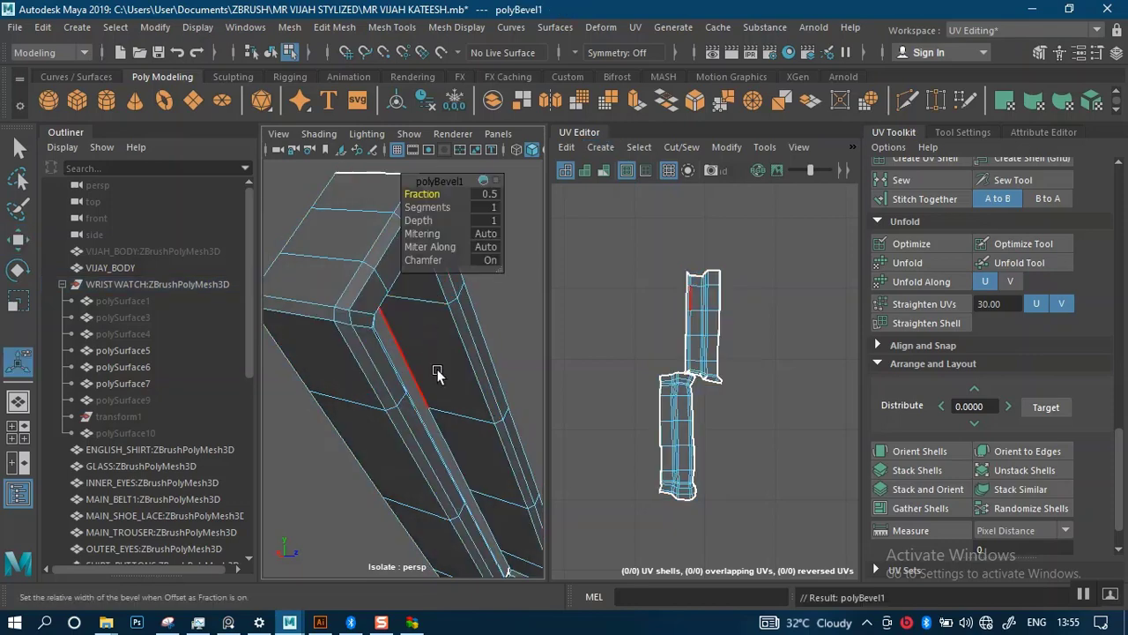
pyautogui.keyDown('alt'); pyautogui.moveTo(438, 374); pyautogui.dragTo(421, 397); pyautogui.keyUp('alt')
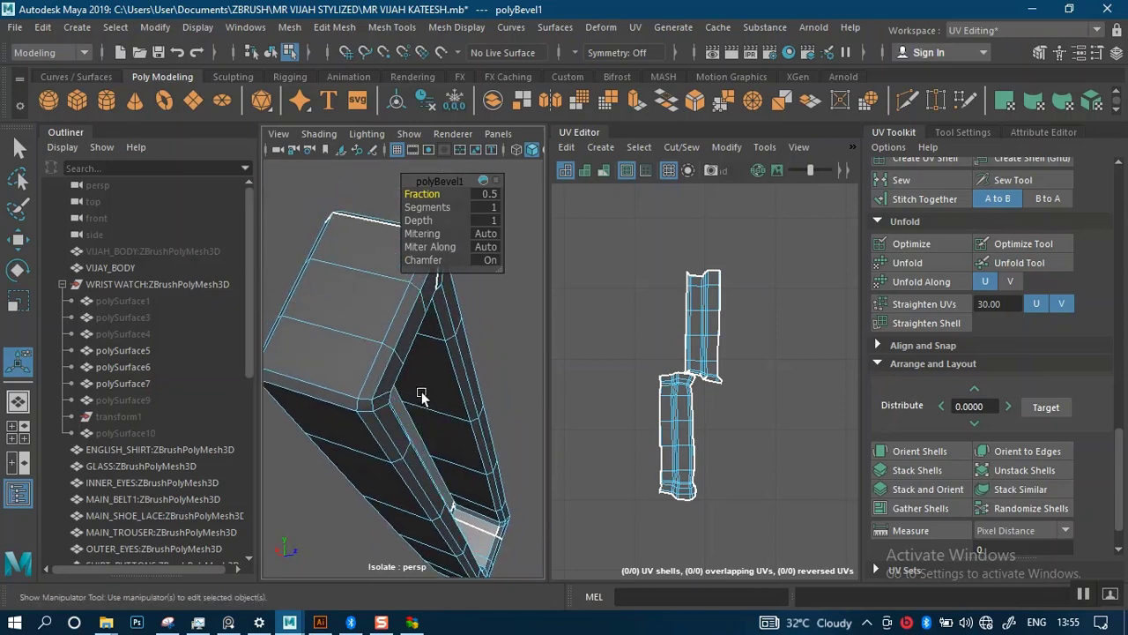
pyautogui.scroll(3, 421, 397)
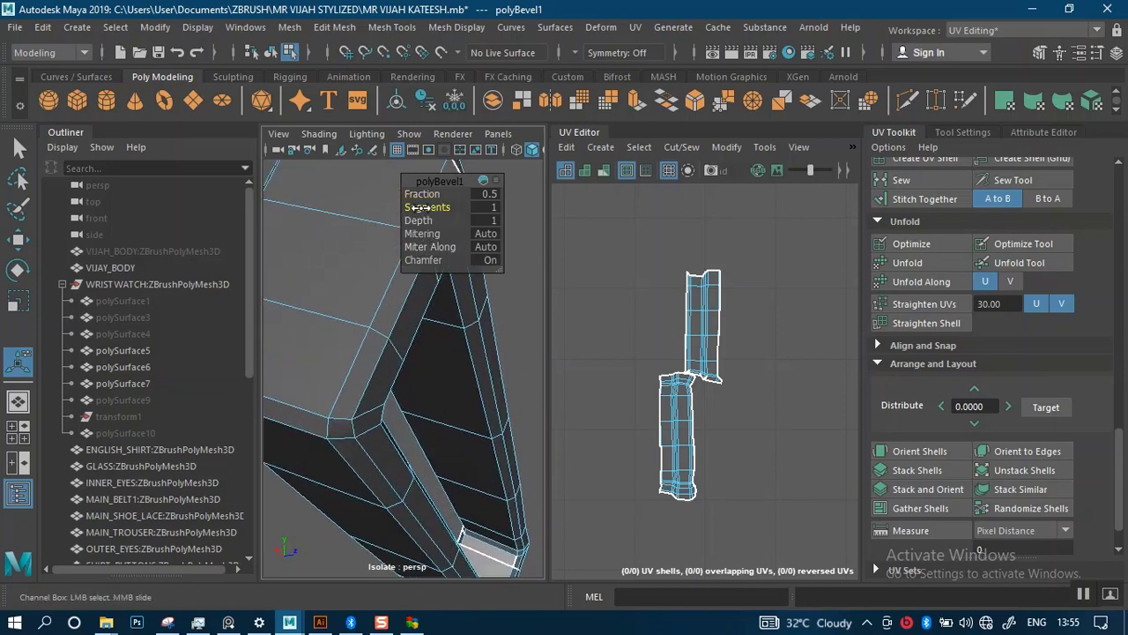
pyautogui.moveTo(419, 207); pyautogui.dragTo(444, 209, button='middle')
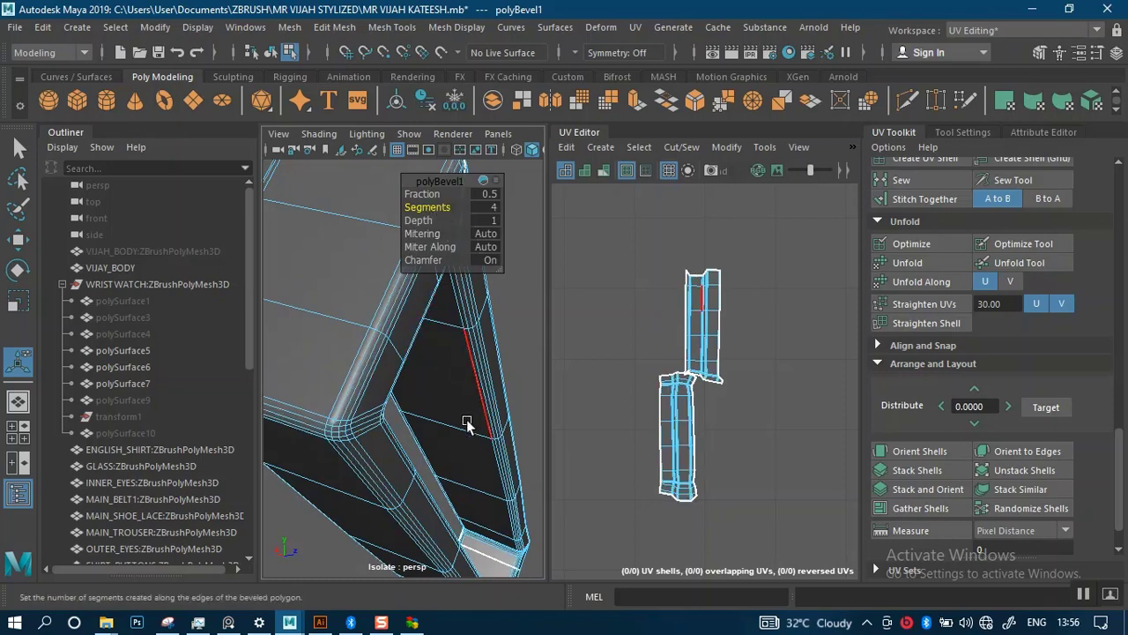
# Check the bevelled frame from several angles and return it to object mode
pyautogui.keyDown('alt'); pyautogui.moveTo(466, 419); pyautogui.dragTo(312, 455); pyautogui.keyUp('alt')
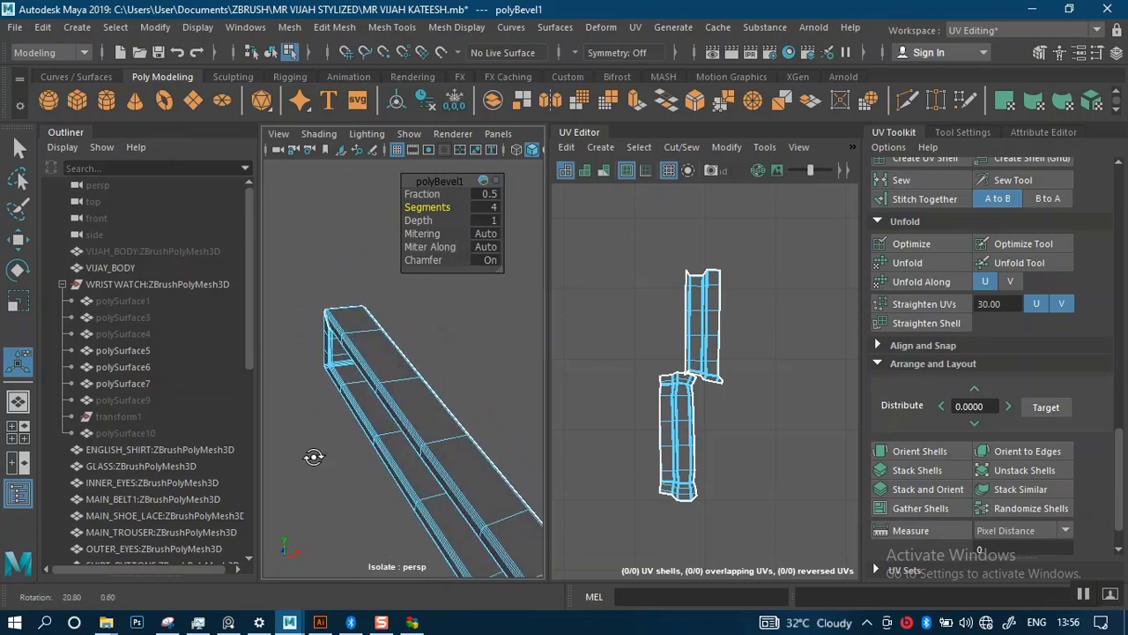
pyautogui.scroll(3, 432, 413)
pyautogui.keyDown('alt'); pyautogui.moveTo(455, 478); pyautogui.dragTo(429, 403); pyautogui.keyUp('alt')
pyautogui.rightClick(431, 398)
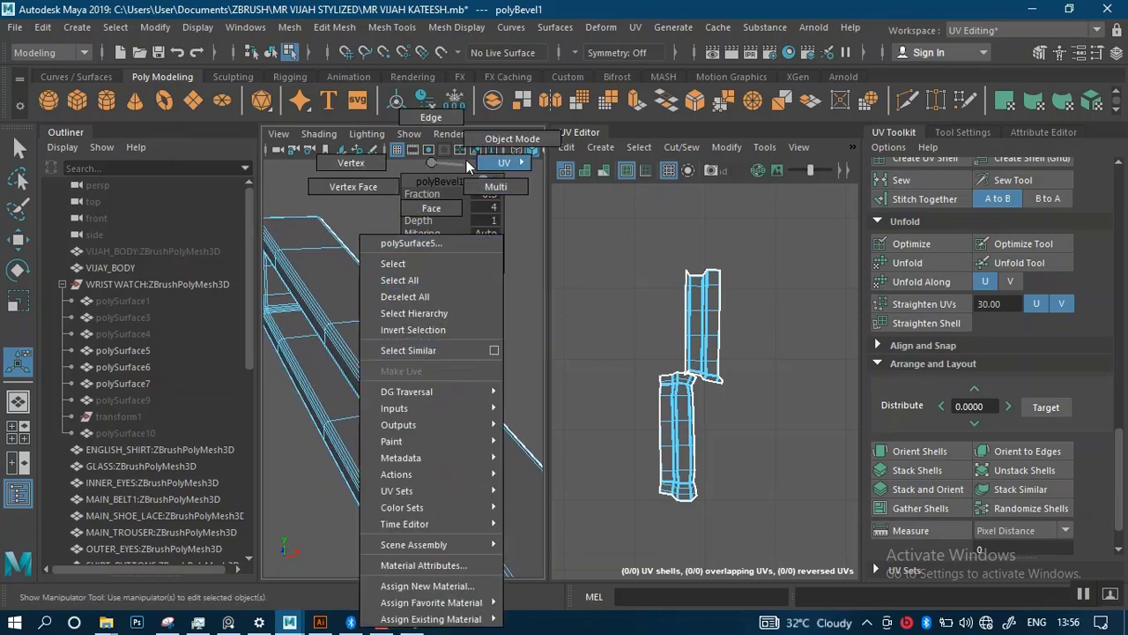
pyautogui.click(478, 136)
pyautogui.click(516, 361)
pyautogui.keyDown('alt'); pyautogui.moveTo(517, 361); pyautogui.dragTo(365, 297); pyautogui.keyUp('alt')
pyautogui.click(365, 297)
# Select both UV shells of the bevelled frame and unfold them
pyautogui.moveTo(771, 326); pyautogui.dragTo(698, 303, button='right')
pyautogui.moveTo(632, 252); pyautogui.dragTo(819, 516)
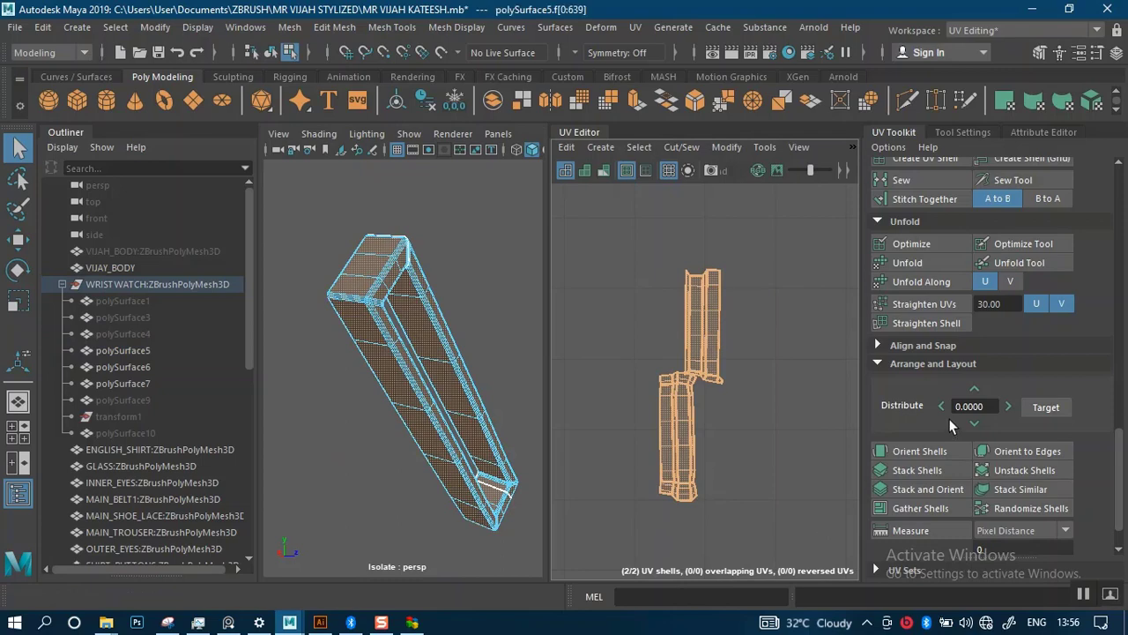
pyautogui.click(908, 262)
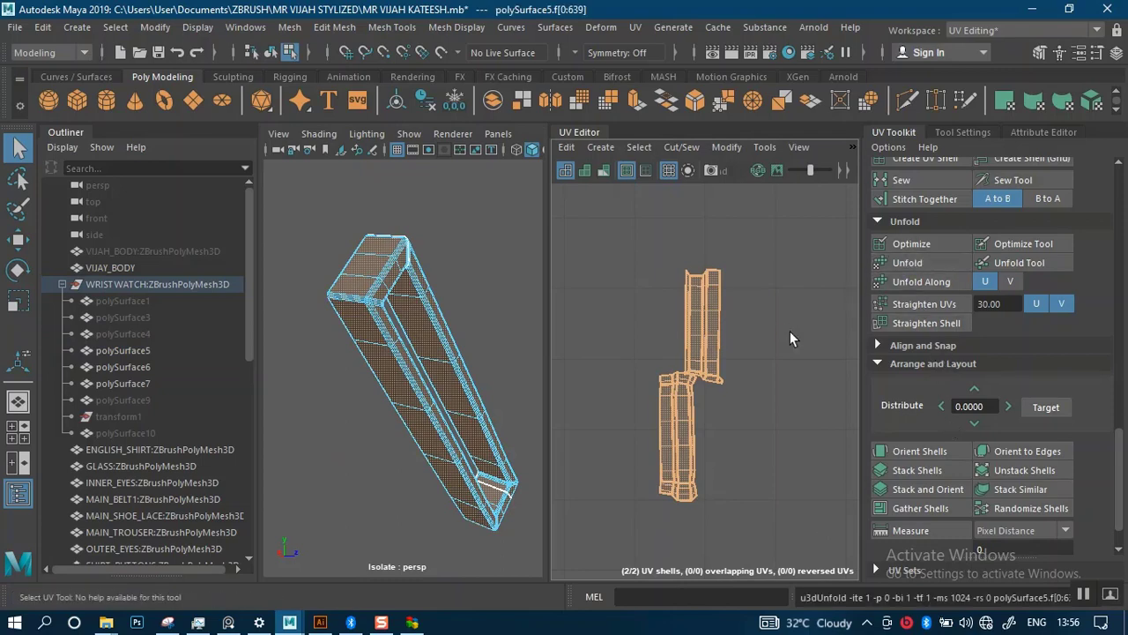
pyautogui.click(771, 345)
# Move the upper frame shell down so it stands beside the other shell without overlapping it
pyautogui.scroll(5, 750, 369)
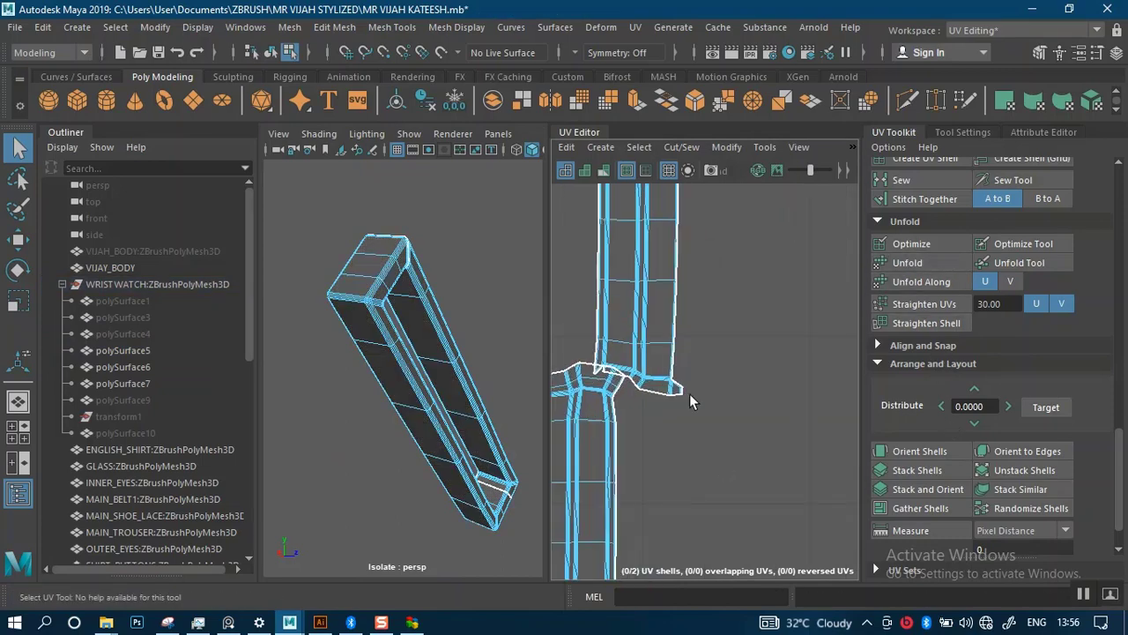
pyautogui.moveTo(653, 427); pyautogui.dragTo(735, 390, button='middle')
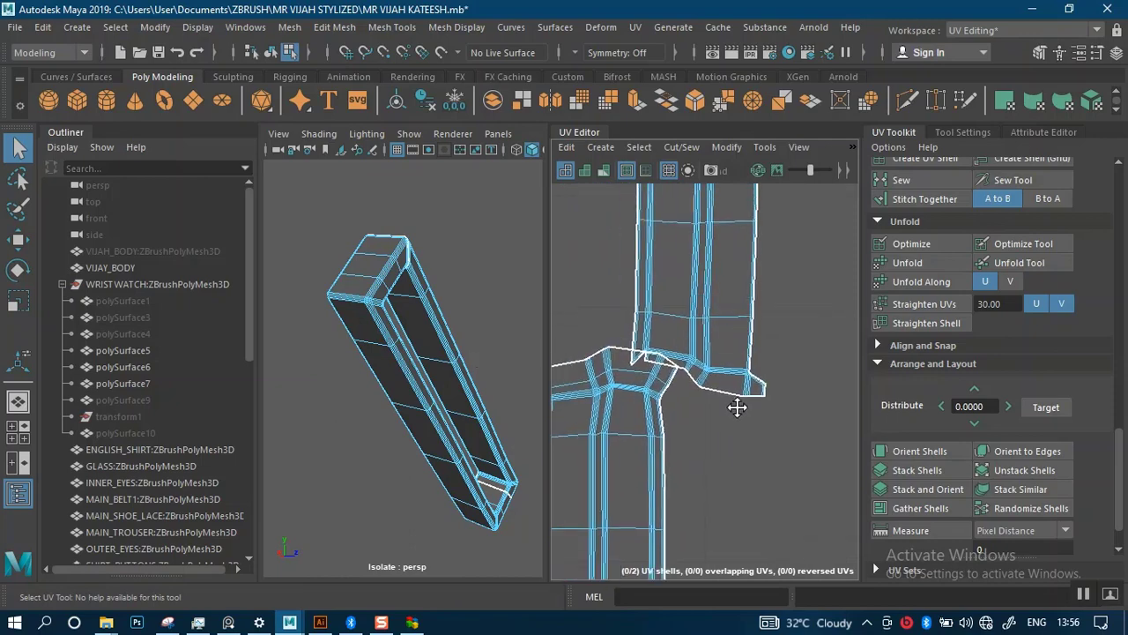
pyautogui.click(727, 327)
pyautogui.press('w')
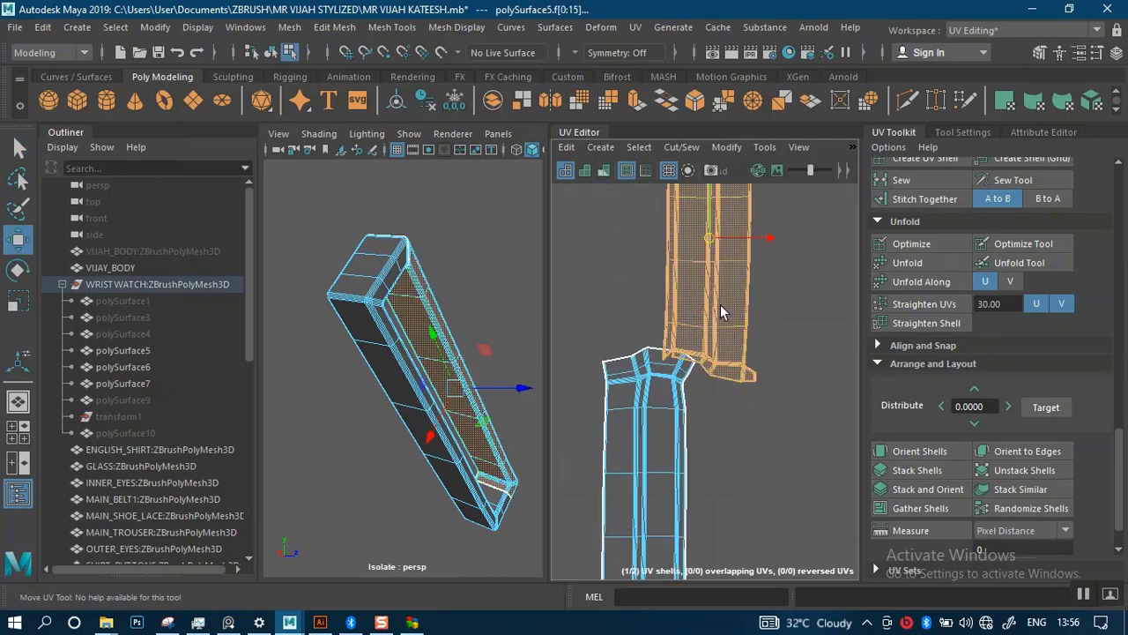
pyautogui.moveTo(713, 238); pyautogui.dragTo(746, 480)
pyautogui.keyDown('alt'); pyautogui.moveTo(746, 479); pyautogui.dragTo(702, 243, button='middle'); pyautogui.keyUp('alt')
pyautogui.scroll(3, 697, 304)
pyautogui.keyDown('alt'); pyautogui.moveTo(700, 427); pyautogui.dragTo(730, 517, button='middle'); pyautogui.keyUp('alt')
pyautogui.scroll(-3, 760, 409)
pyautogui.scroll(3, 717, 419)
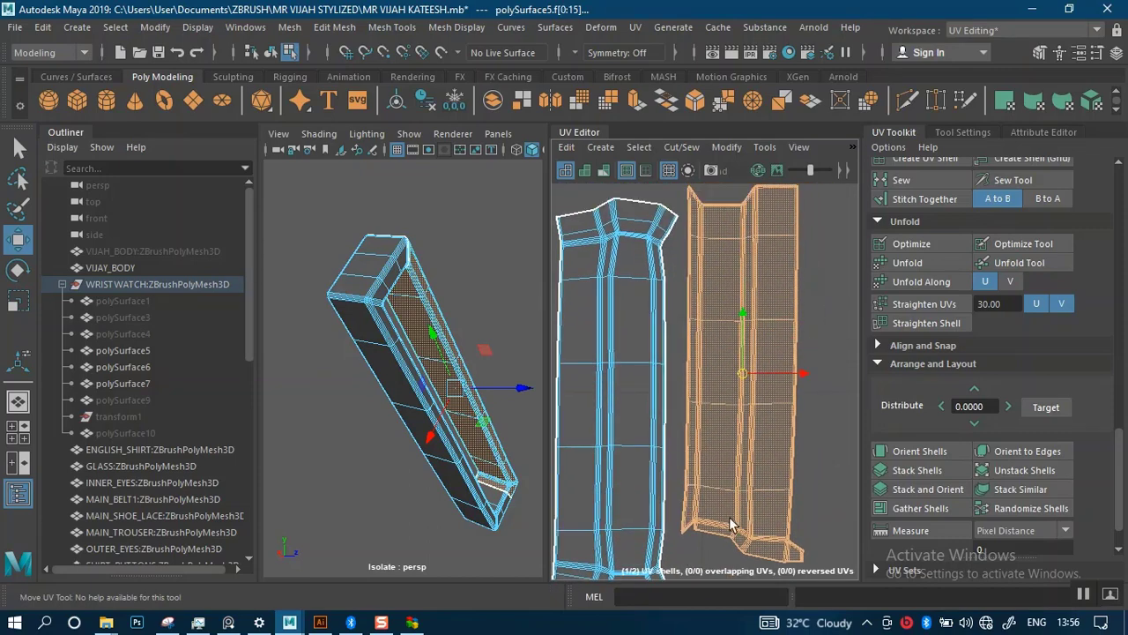
pyautogui.keyDown('alt'); pyautogui.moveTo(752, 428); pyautogui.dragTo(754, 441, button='middle'); pyautogui.keyUp('alt')
pyautogui.keyDown('alt'); pyautogui.moveTo(751, 396); pyautogui.dragTo(750, 446, button='right'); pyautogui.keyUp('alt')
pyautogui.keyDown('alt'); pyautogui.moveTo(751, 446); pyautogui.dragTo(759, 347, button='middle'); pyautogui.keyUp('alt')
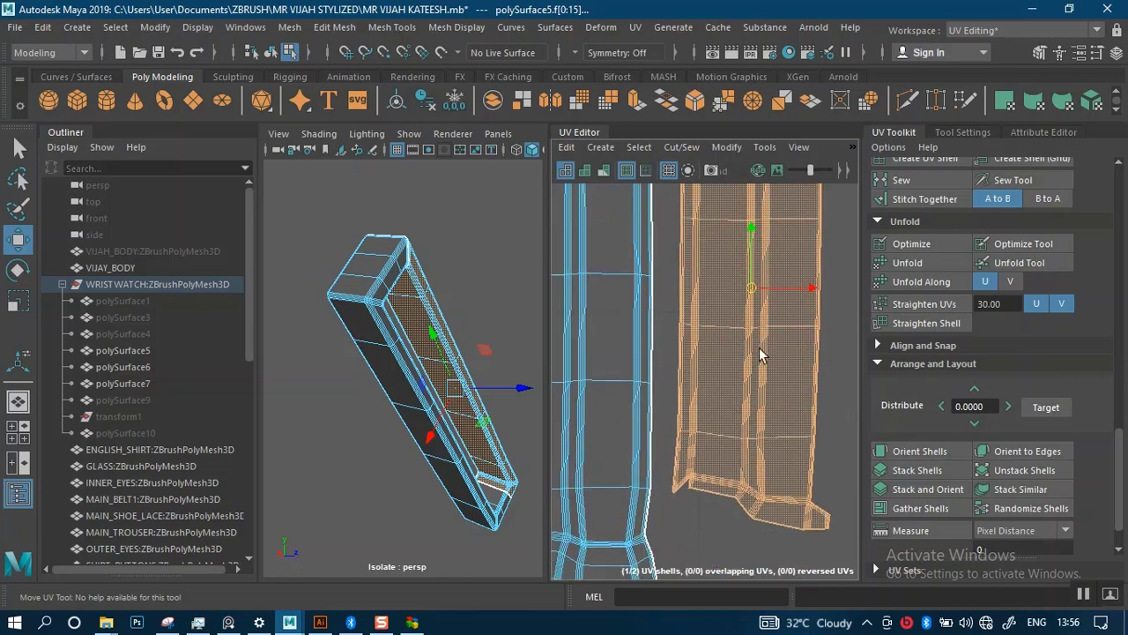
pyautogui.keyDown('alt'); pyautogui.moveTo(755, 379); pyautogui.dragTo(750, 318, button='right'); pyautogui.keyUp('alt')
# Try to straighten all the UVs of both frame shells with Straighten UVs
pyautogui.rightClick(764, 311)
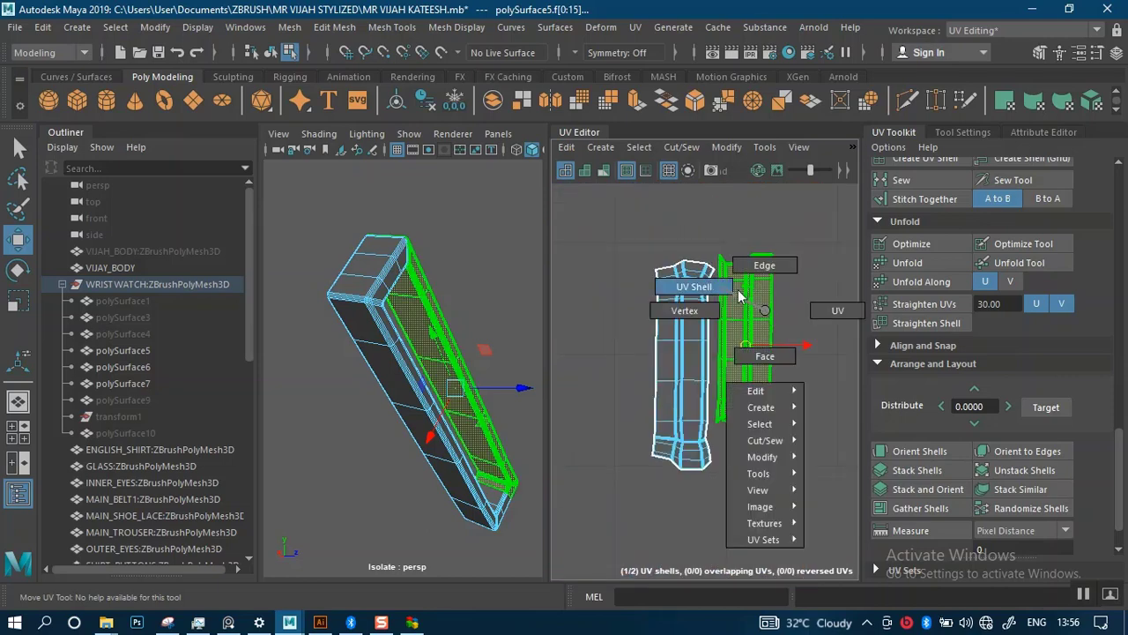
pyautogui.click(815, 312)
pyautogui.moveTo(650, 218); pyautogui.dragTo(776, 460)
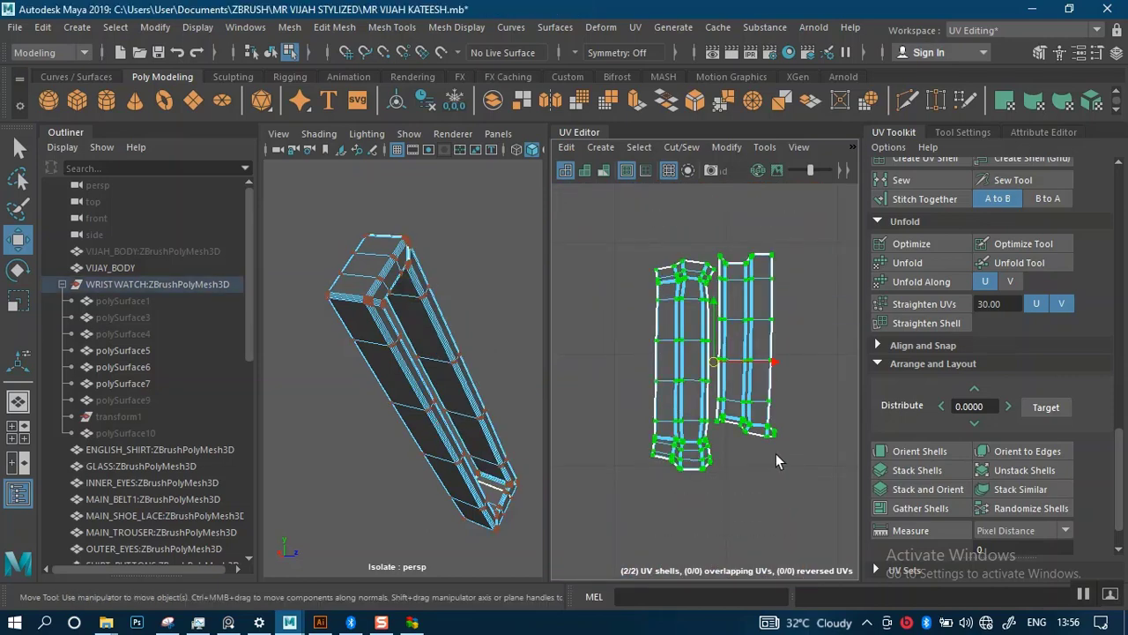
pyautogui.rightClick(758, 313)
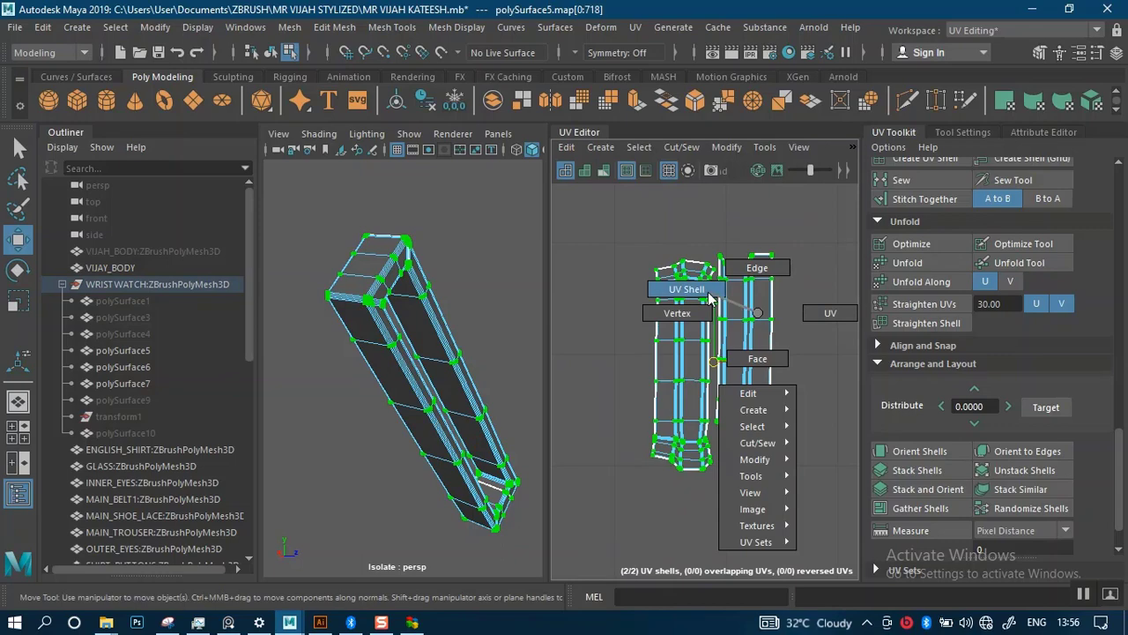
pyautogui.click(774, 319)
pyautogui.moveTo(646, 294); pyautogui.dragTo(816, 529)
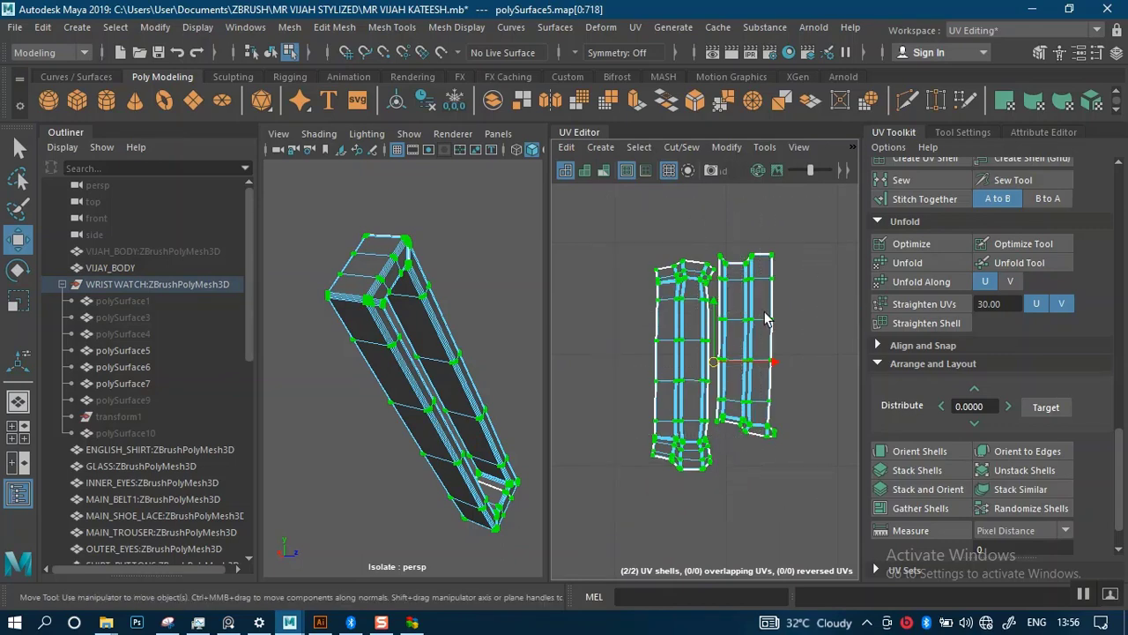
pyautogui.keyDown('shift'); pyautogui.rightClick(761, 311); pyautogui.keyUp('shift')
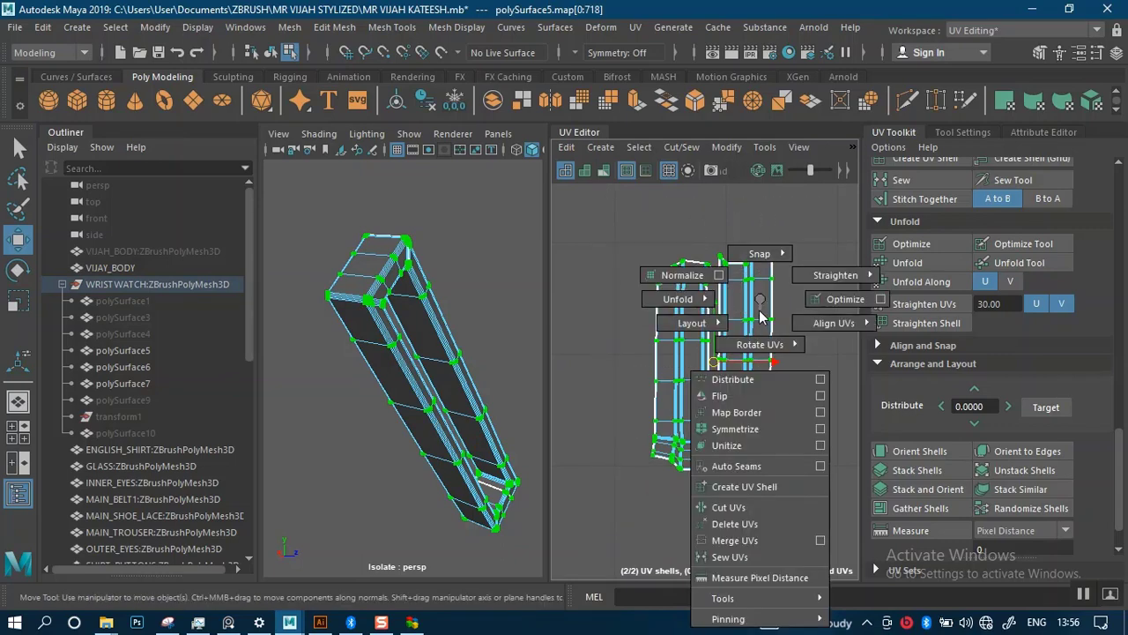
pyautogui.moveTo(837, 272)
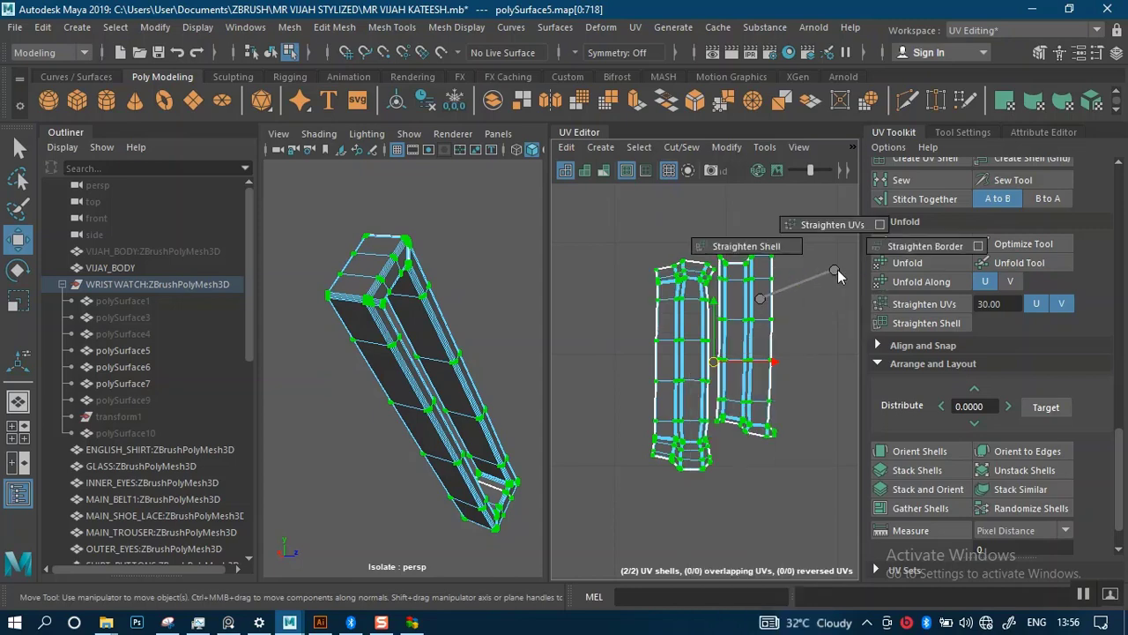
pyautogui.click(830, 224)
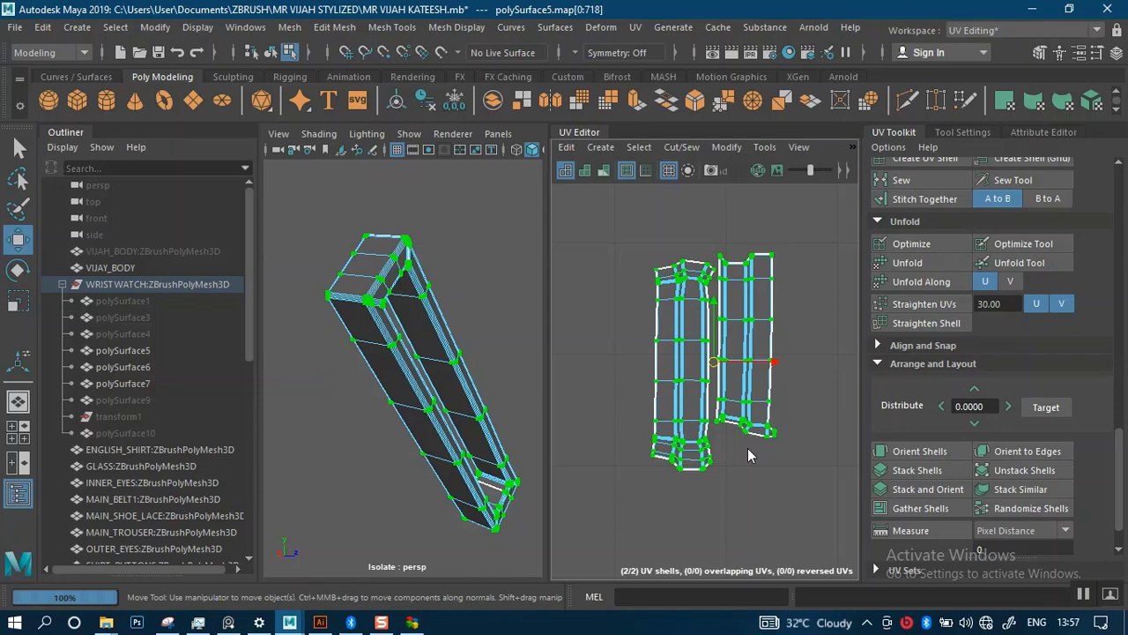
# Examine the ends and long edges of the two straightened shells for distortion
pyautogui.scroll(6, 749, 466)
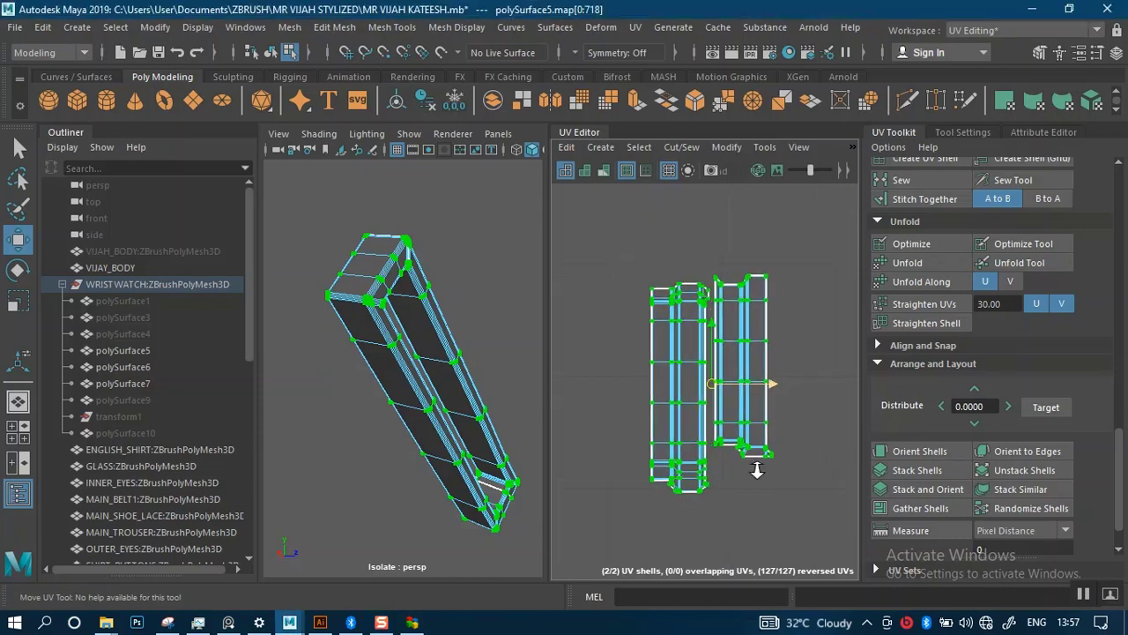
pyautogui.keyDown('alt'); pyautogui.moveTo(703, 444); pyautogui.dragTo(726, 309, button='middle'); pyautogui.keyUp('alt')
pyautogui.keyDown('alt'); pyautogui.moveTo(722, 317); pyautogui.dragTo(715, 416, button='right'); pyautogui.keyUp('alt')
pyautogui.keyDown('alt'); pyautogui.moveTo(716, 416); pyautogui.dragTo(726, 511, button='middle'); pyautogui.keyUp('alt')
pyautogui.keyDown('alt'); pyautogui.moveTo(667, 415); pyautogui.dragTo(651, 534, button='middle'); pyautogui.keyUp('alt')
pyautogui.keyDown('alt'); pyautogui.moveTo(680, 263); pyautogui.dragTo(677, 412, button='middle'); pyautogui.keyUp('alt')
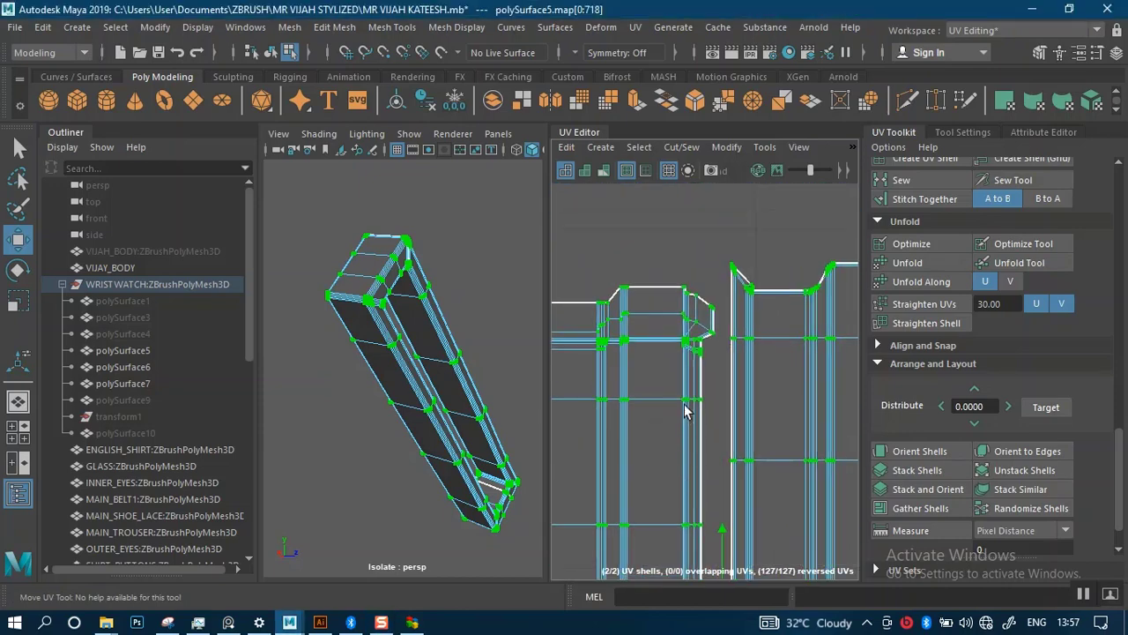
pyautogui.keyDown('alt'); pyautogui.moveTo(684, 381); pyautogui.dragTo(650, 221, button='right'); pyautogui.keyUp('alt')
pyautogui.keyDown('alt'); pyautogui.moveTo(696, 397); pyautogui.dragTo(702, 307, button='middle'); pyautogui.keyUp('alt')
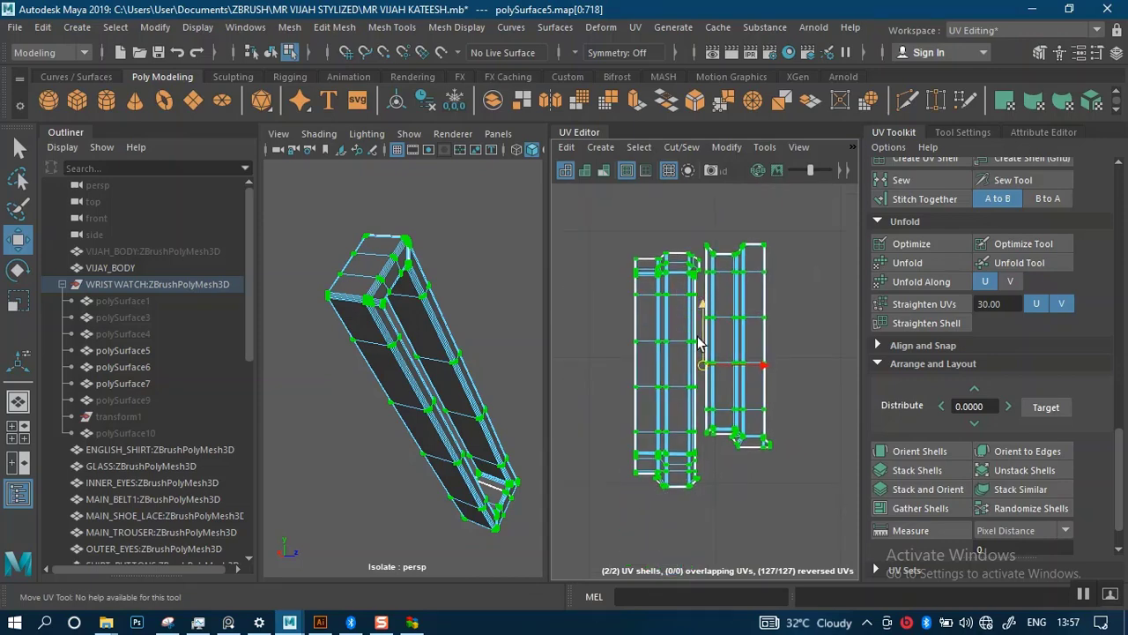
pyautogui.keyDown('alt'); pyautogui.moveTo(699, 342); pyautogui.dragTo(809, 287, button='right'); pyautogui.keyUp('alt')
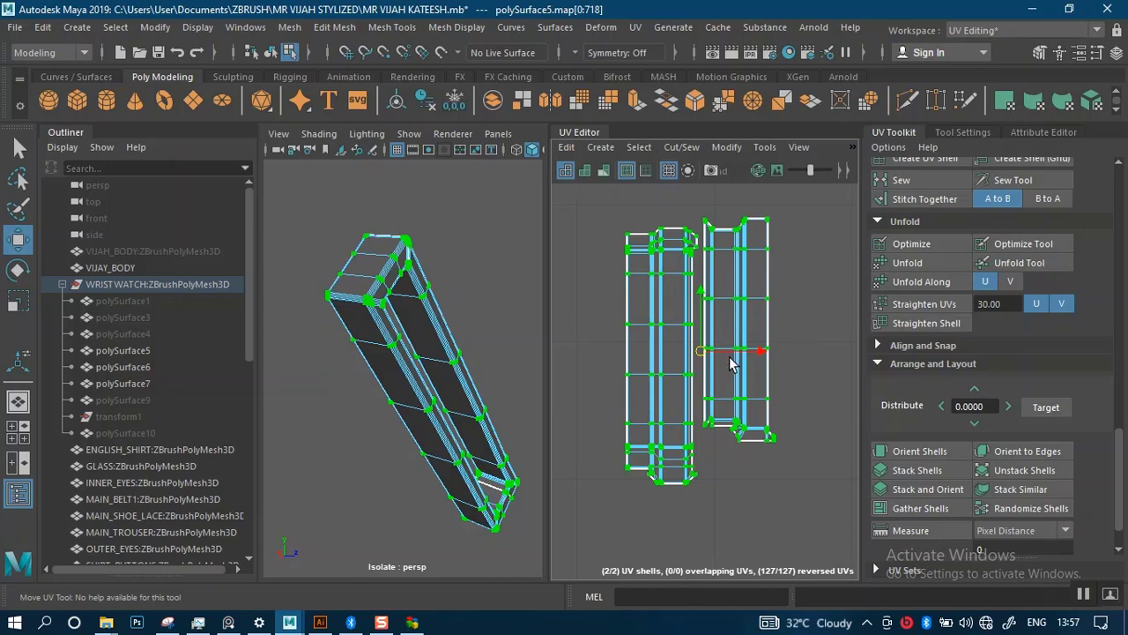
# Undo the UV straightening and switch to UV shell selection
pyautogui.hotkey('ctrl', 'z')
pyautogui.scroll(4, 731, 363)
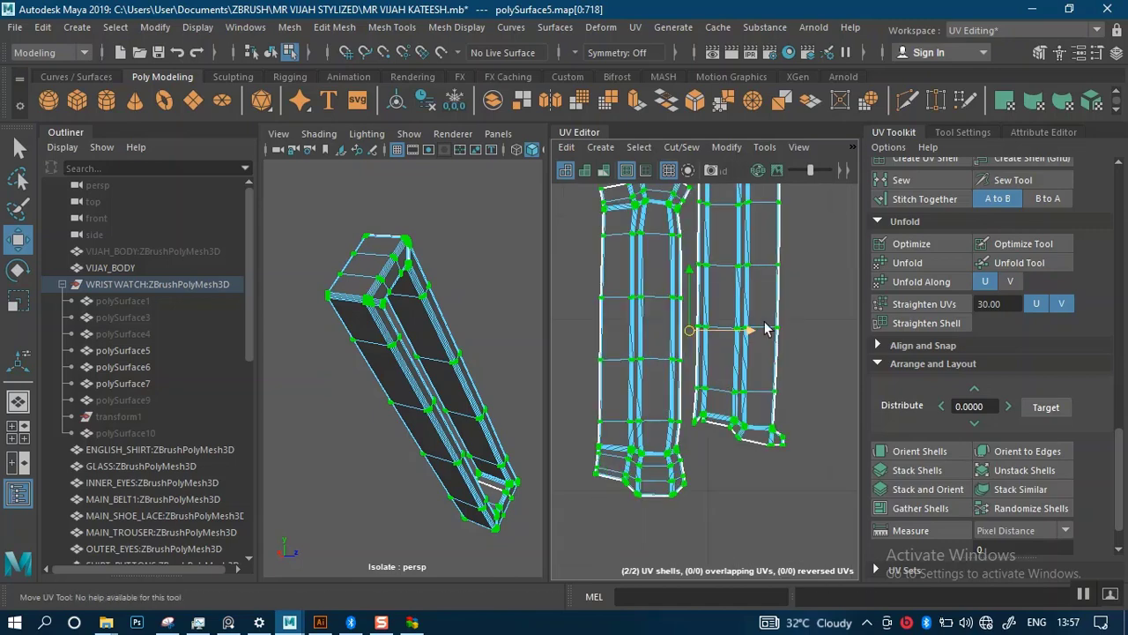
pyautogui.moveTo(790, 320); pyautogui.dragTo(728, 296, button='right')
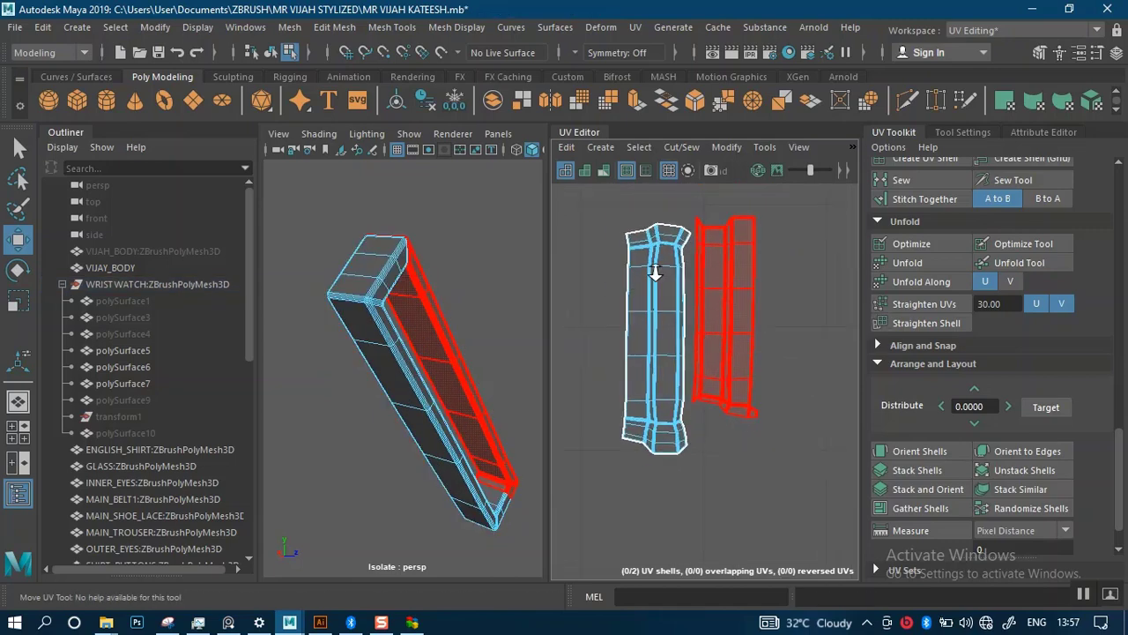
# Delete the existing UVs of both frame shells
pyautogui.moveTo(599, 198); pyautogui.dragTo(795, 509)
pyautogui.press('Delete')
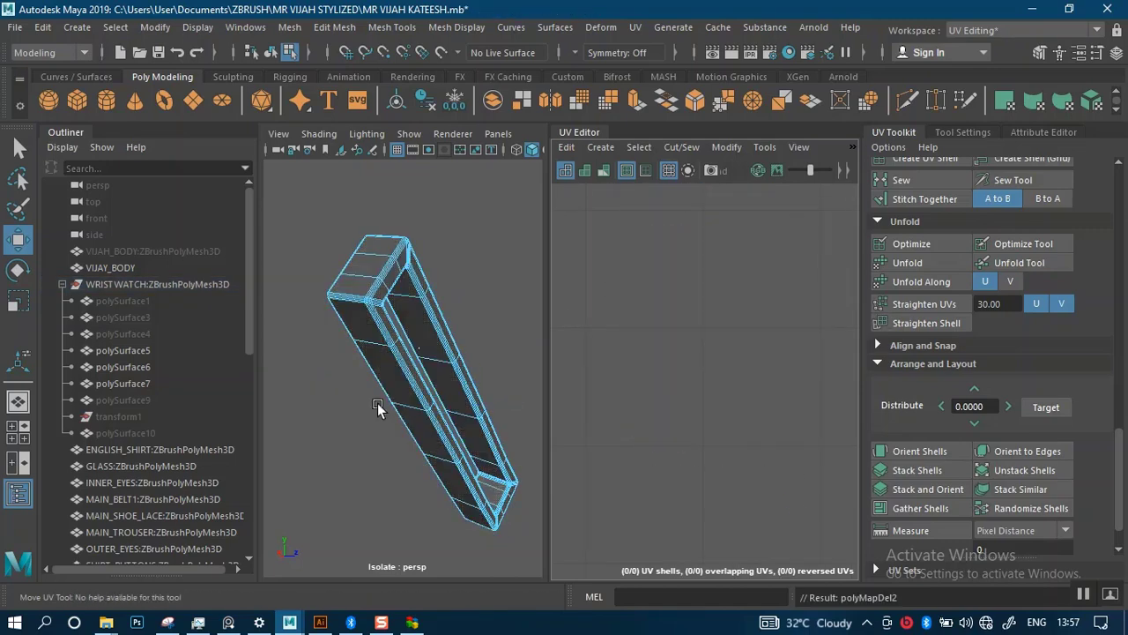
pyautogui.scroll(6, 376, 304)
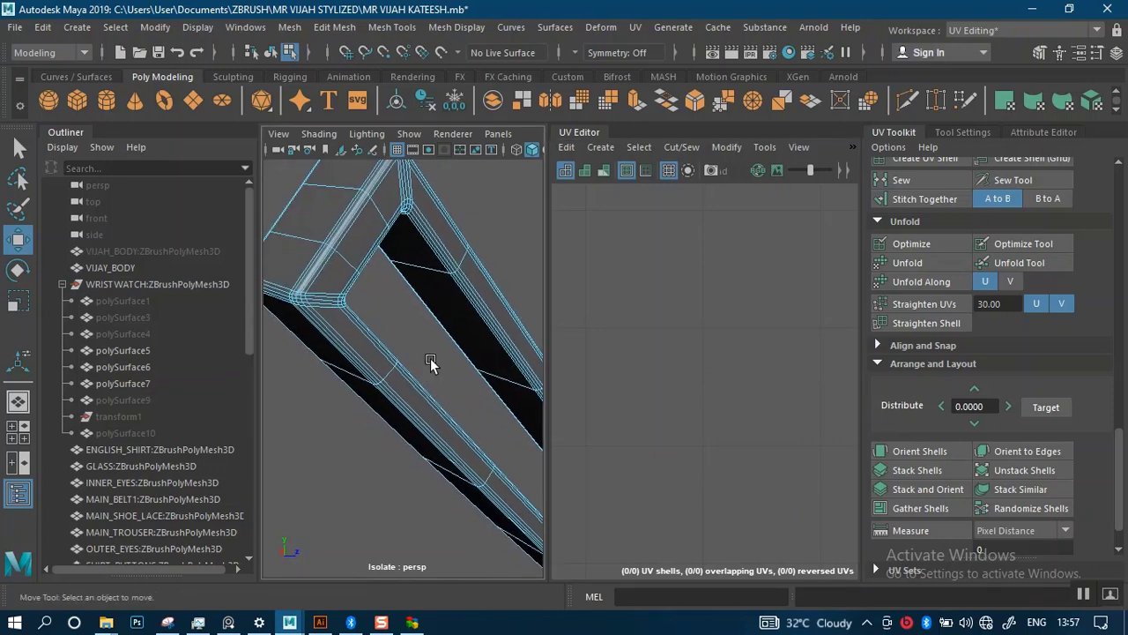
pyautogui.moveTo(377, 243); pyautogui.dragTo(379, 231, button='right')
pyautogui.keyDown('alt'); pyautogui.moveTo(379, 231); pyautogui.dragTo(441, 254); pyautogui.keyUp('alt')
pyautogui.scroll(5, 371, 232)
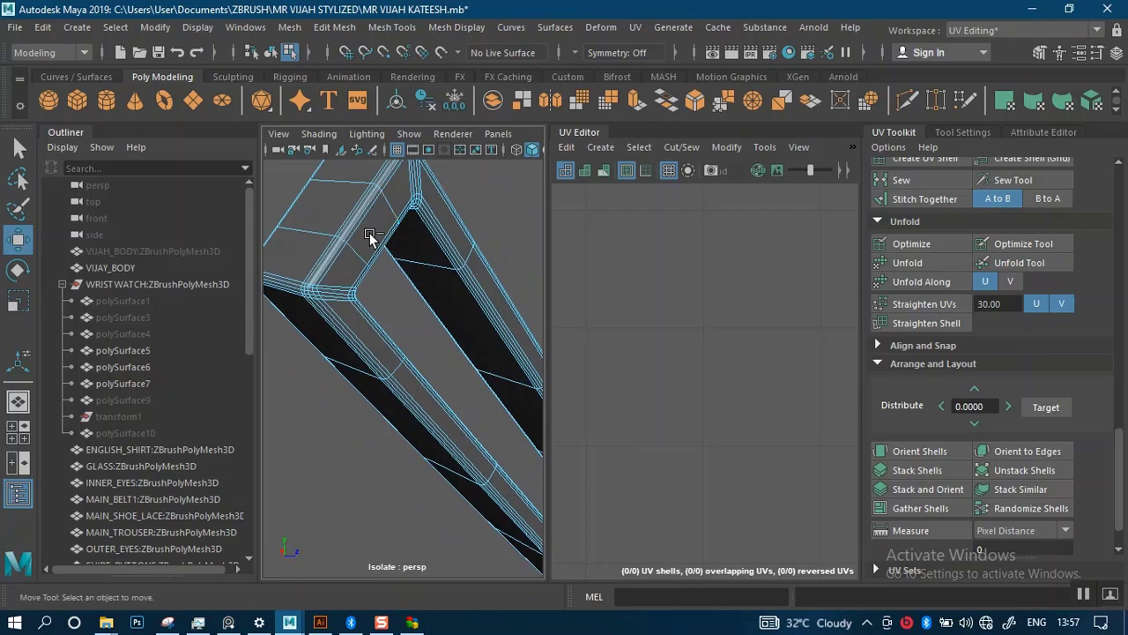
# Leave isolation, select the whole rectangular frame in object mode, and isolate it again
pyautogui.hotkey('ctrl', '1')
pyautogui.scroll(-5, 387, 294)
pyautogui.keyDown('alt'); pyautogui.moveTo(388, 295); pyautogui.dragTo(538, 293); pyautogui.keyUp('alt')
pyautogui.hotkey('ctrl', '1')
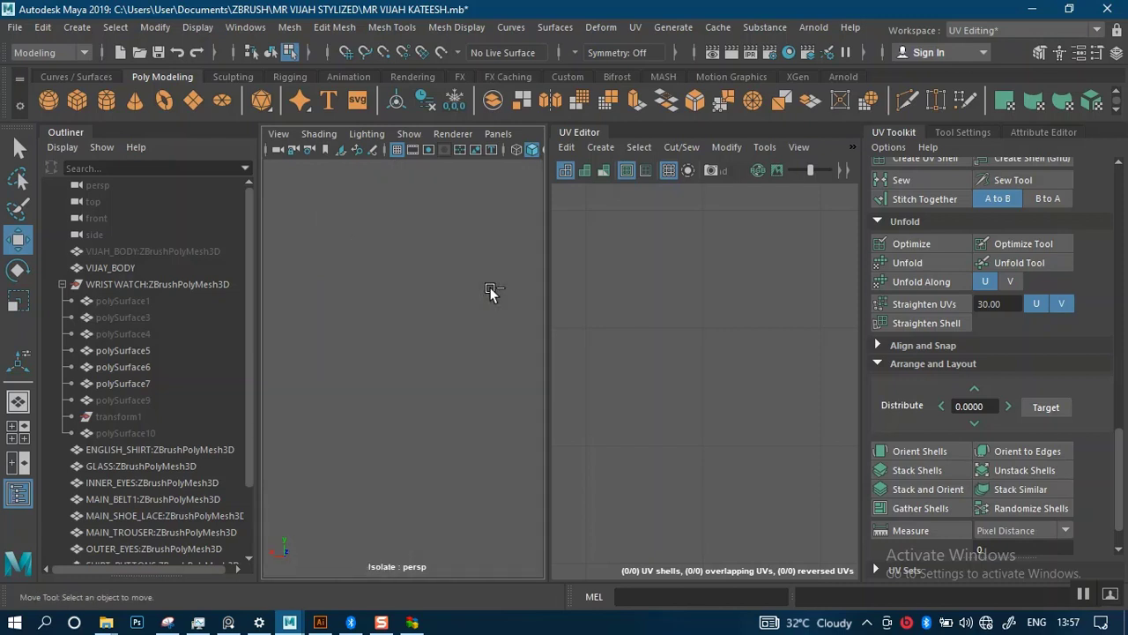
pyautogui.hotkey('ctrl', '1')
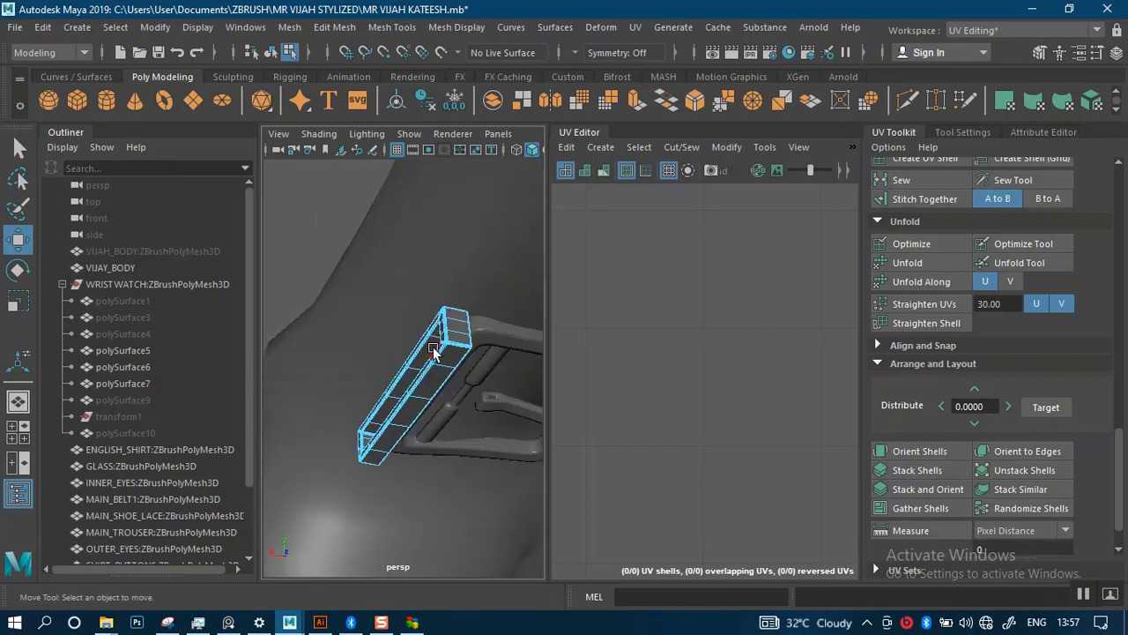
pyautogui.rightClick(432, 351)
pyautogui.click(490, 138)
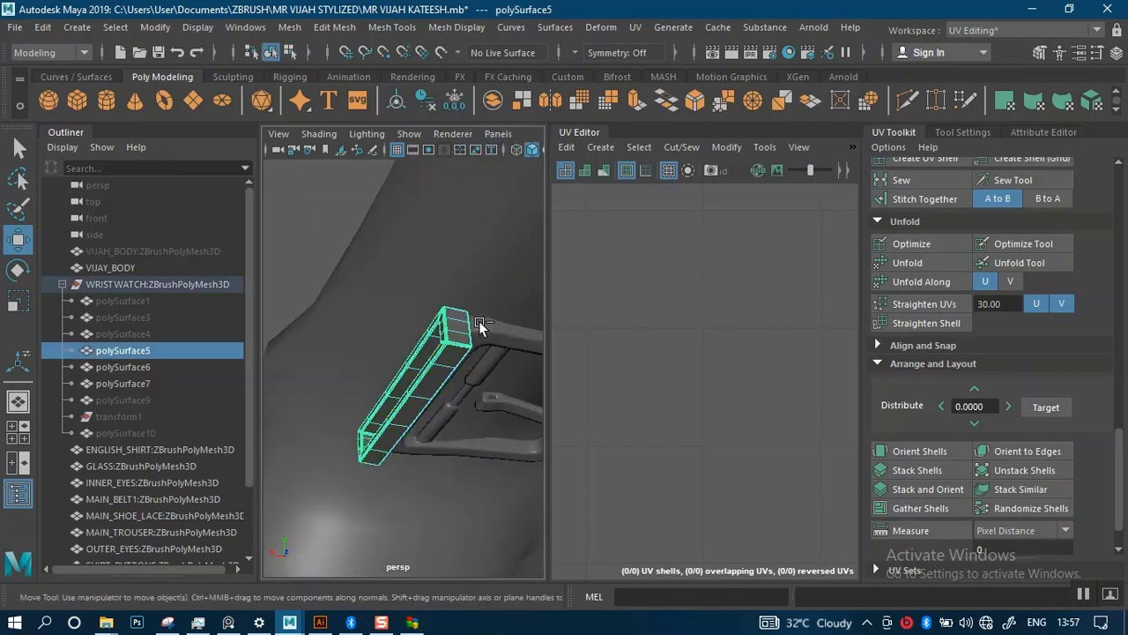
pyautogui.hotkey('ctrl', '1')
pyautogui.keyDown('alt'); pyautogui.moveTo(479, 326); pyautogui.dragTo(442, 399); pyautogui.keyUp('alt')
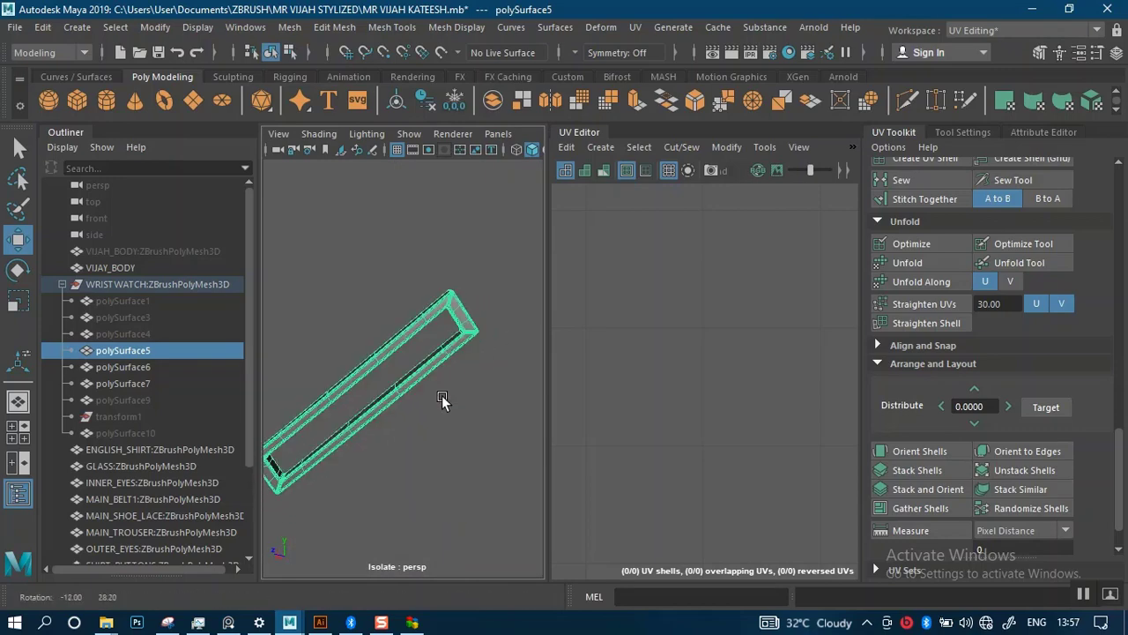
pyautogui.scroll(5, 442, 400)
# Select all faces of the frame and create new UVs with a Camera-Based projection
pyautogui.rightClick(450, 246)
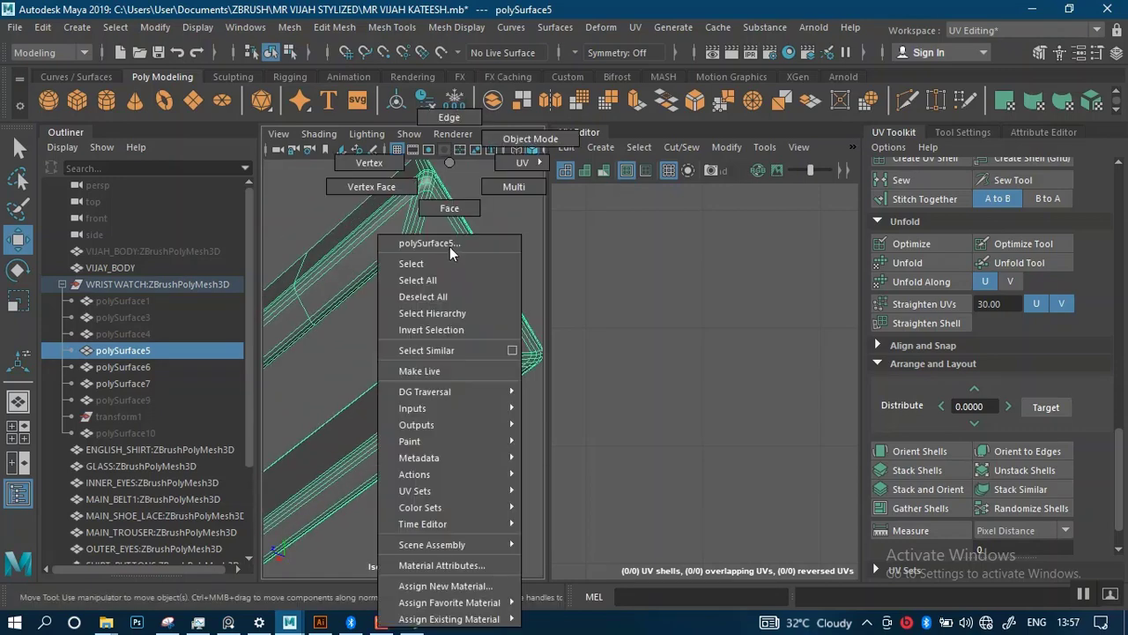
pyautogui.click(449, 118)
pyautogui.scroll(-5, 455, 262)
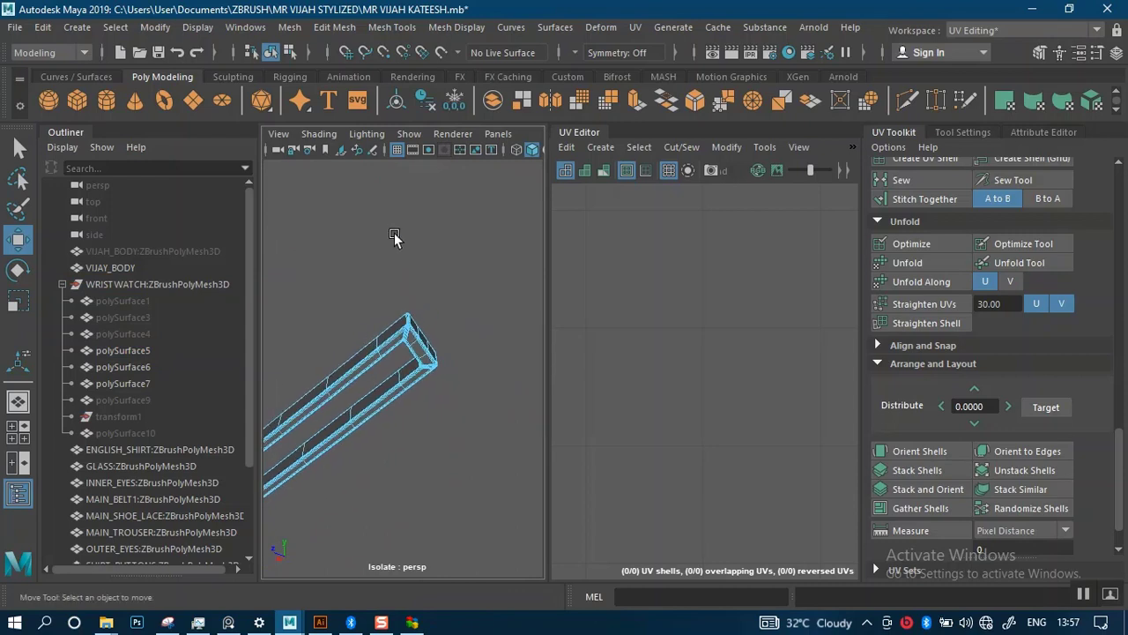
pyautogui.keyDown('alt'); pyautogui.moveTo(394, 233); pyautogui.dragTo(460, 189, button='middle'); pyautogui.keyUp('alt')
pyautogui.rightClick(482, 310)
pyautogui.click(484, 208)
pyautogui.scroll(-3, 357, 290)
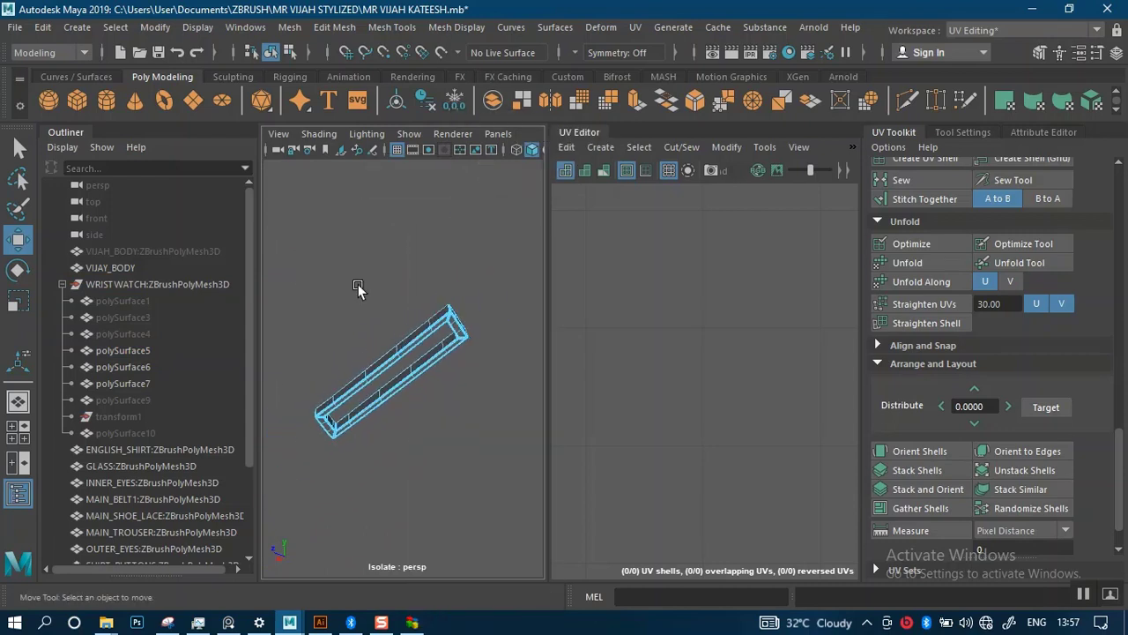
pyautogui.moveTo(520, 554); pyautogui.dragTo(521, 556)
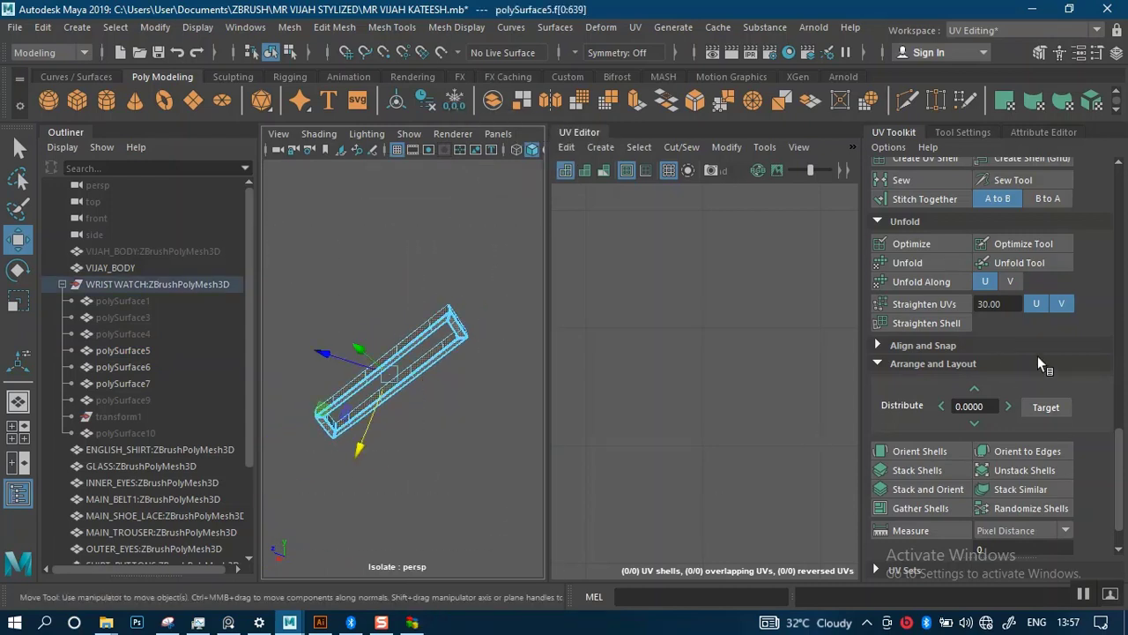
pyautogui.scroll(3, 917, 212)
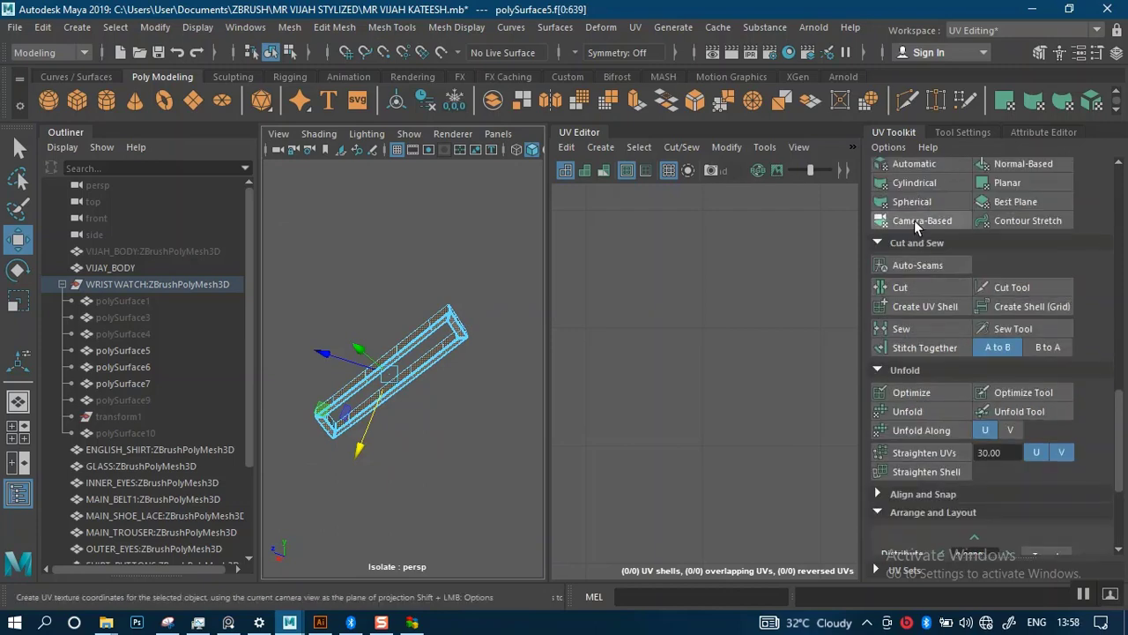
pyautogui.click(915, 221)
pyautogui.click(424, 250)
# Switch to edge selection and select the edge loop around the rim of the frame's inner opening on the front face
pyautogui.scroll(5, 438, 368)
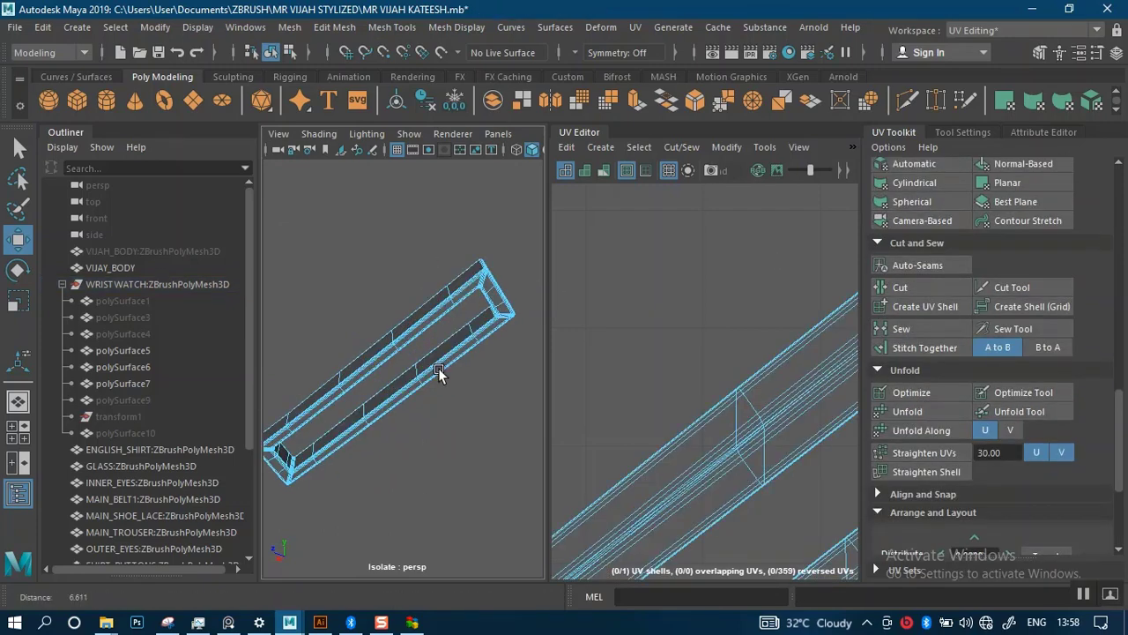
pyautogui.moveTo(469, 263); pyautogui.dragTo(477, 113, button='right')
pyautogui.scroll(-3, 346, 292)
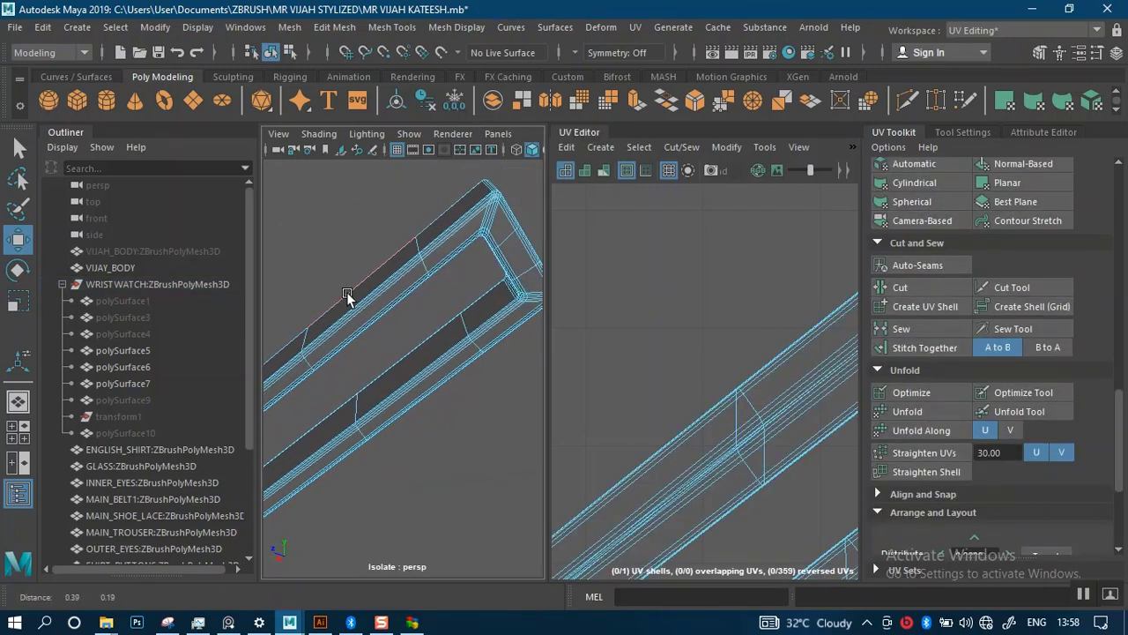
pyautogui.keyDown('alt'); pyautogui.moveTo(347, 292); pyautogui.dragTo(428, 313); pyautogui.keyUp('alt')
pyautogui.scroll(5, 433, 423)
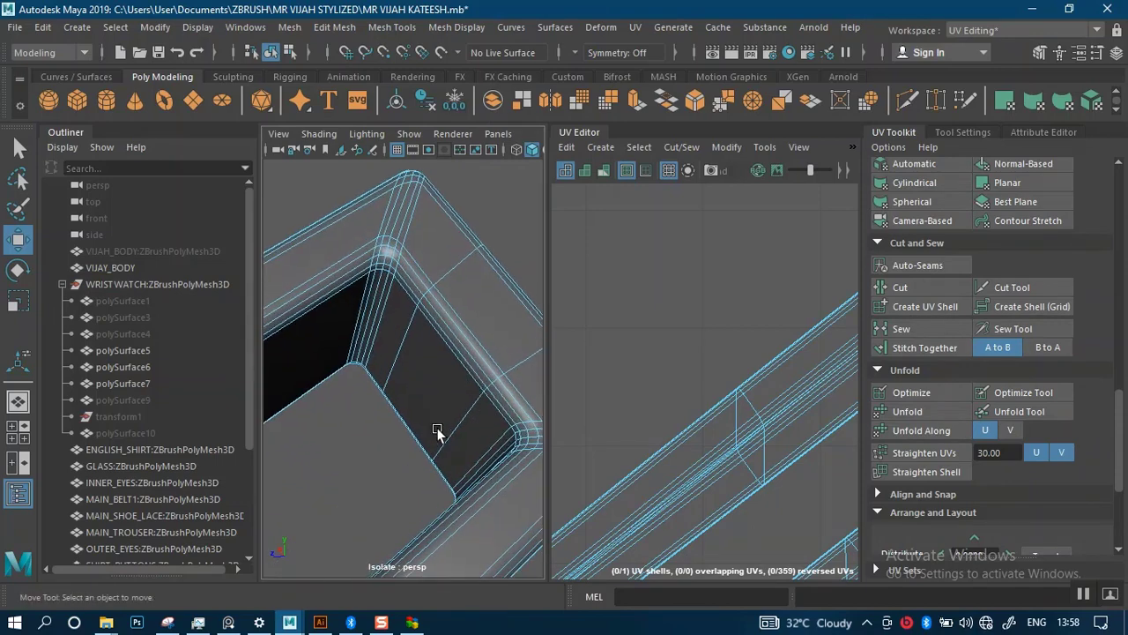
pyautogui.keyDown('alt'); pyautogui.moveTo(414, 246); pyautogui.dragTo(407, 336, button='middle'); pyautogui.keyUp('alt')
pyautogui.scroll(5, 419, 362)
pyautogui.scroll(-4, 409, 335)
pyautogui.keyDown('alt'); pyautogui.moveTo(408, 334); pyautogui.dragTo(433, 297); pyautogui.keyUp('alt')
pyautogui.scroll(3, 433, 298)
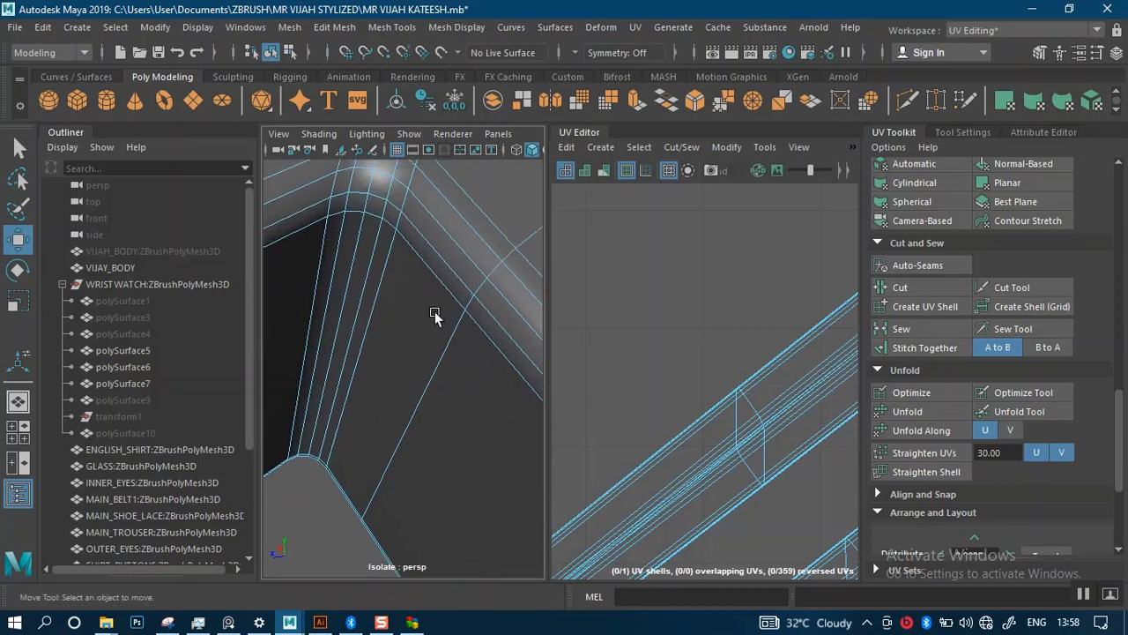
pyautogui.scroll(-2, 434, 311)
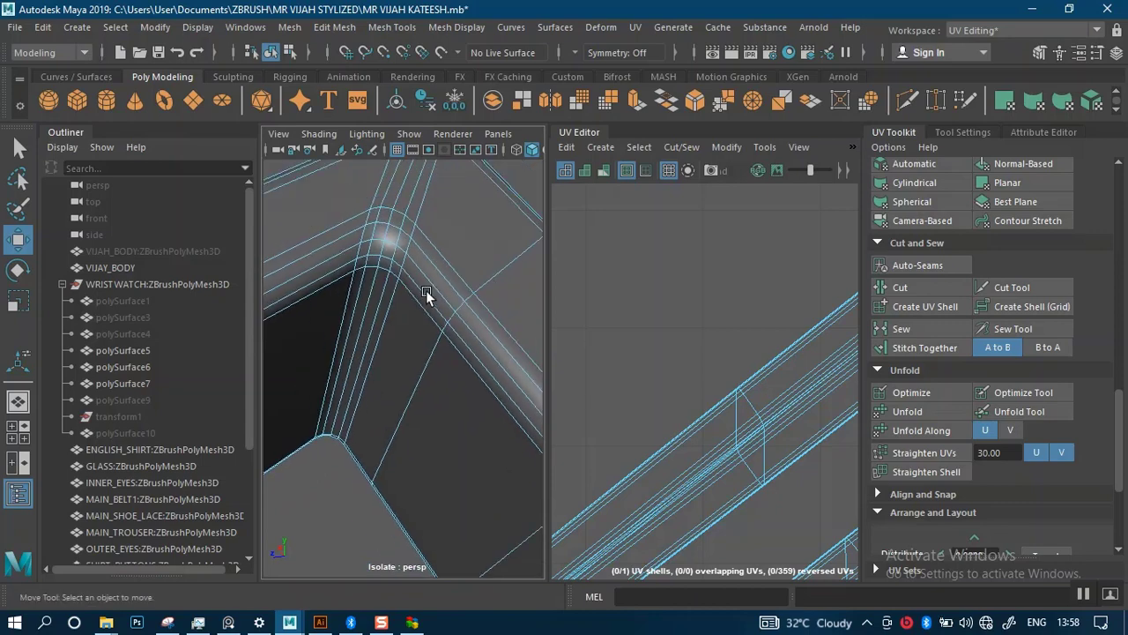
pyautogui.click(398, 254)
# Add the outer edge loop of the frame's front face to the selection and cut the UVs along both loops
pyautogui.keyDown('alt'); pyautogui.moveTo(432, 350); pyautogui.dragTo(451, 333); pyautogui.keyUp('alt')
pyautogui.scroll(-4, 425, 316)
pyautogui.scroll(4, 425, 355)
pyautogui.scroll(2, 422, 329)
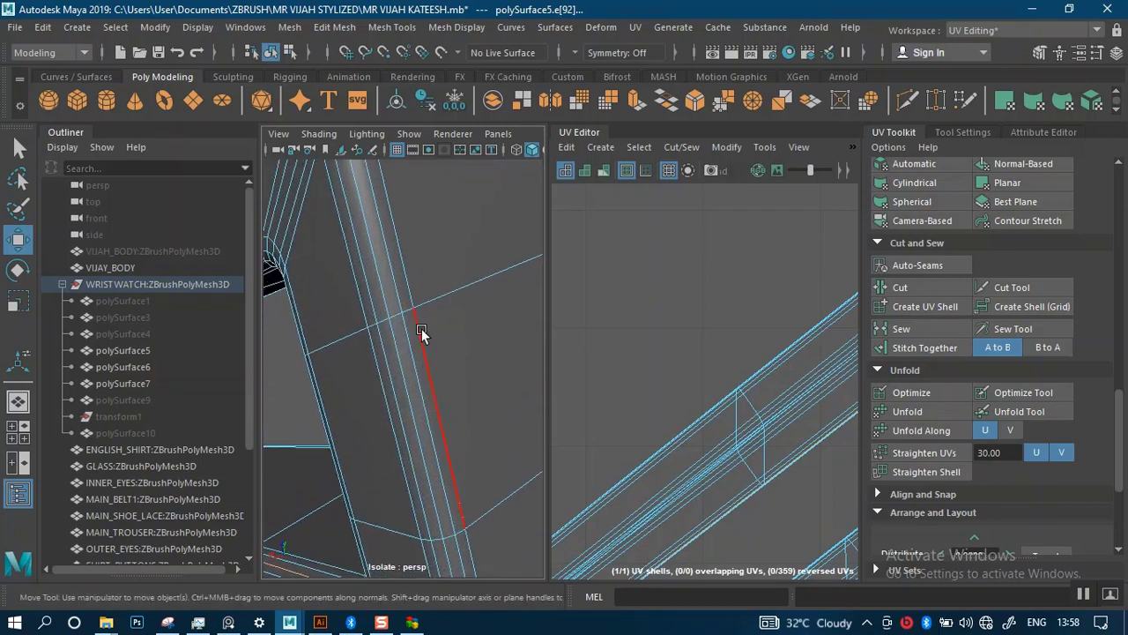
pyautogui.click(406, 319)
pyautogui.keyDown('alt'); pyautogui.moveTo(443, 393); pyautogui.dragTo(413, 327); pyautogui.keyUp('alt')
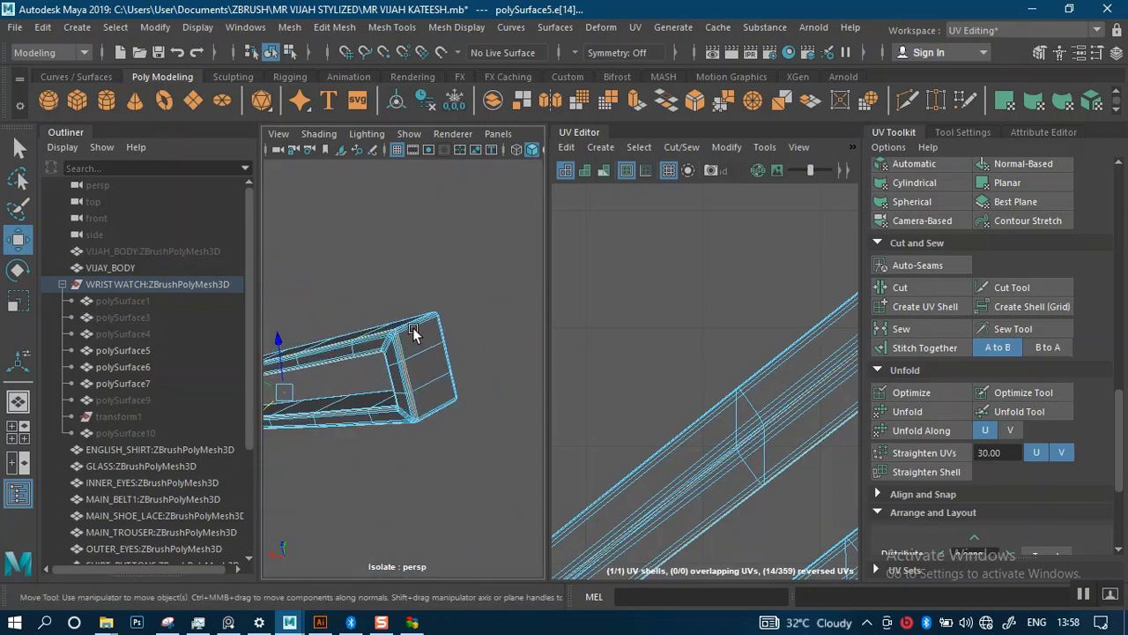
pyautogui.scroll(2, 447, 380)
pyautogui.keyDown('alt'); pyautogui.moveTo(447, 380); pyautogui.dragTo(492, 451, button='right'); pyautogui.keyUp('alt')
pyautogui.keyDown('alt'); pyautogui.moveTo(448, 370); pyautogui.dragTo(449, 365); pyautogui.keyUp('alt')
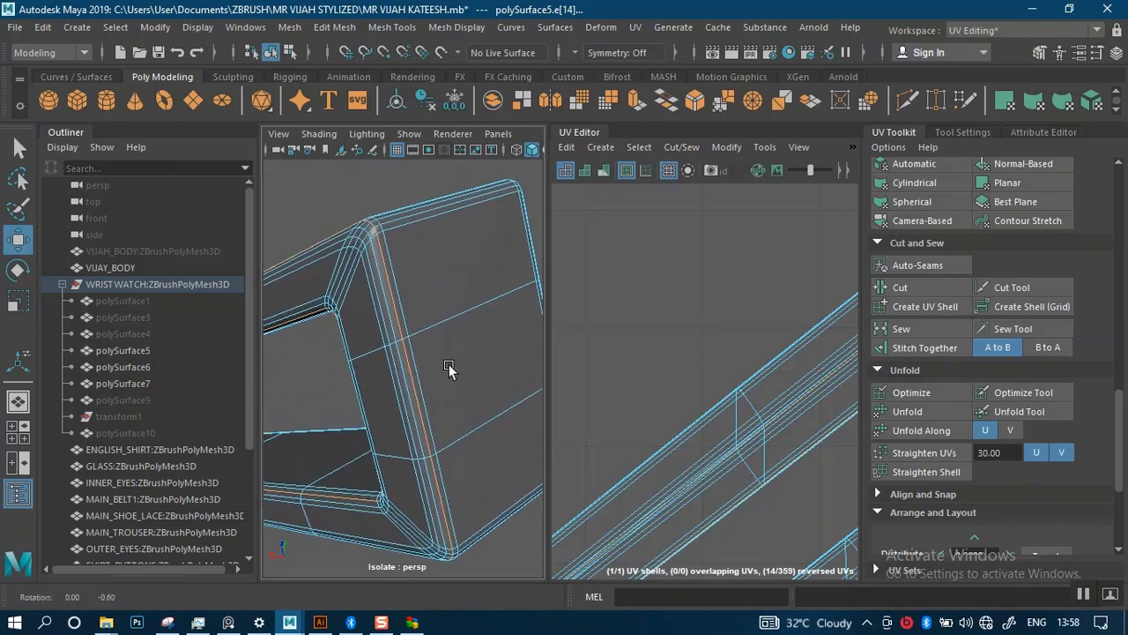
pyautogui.click(900, 288)
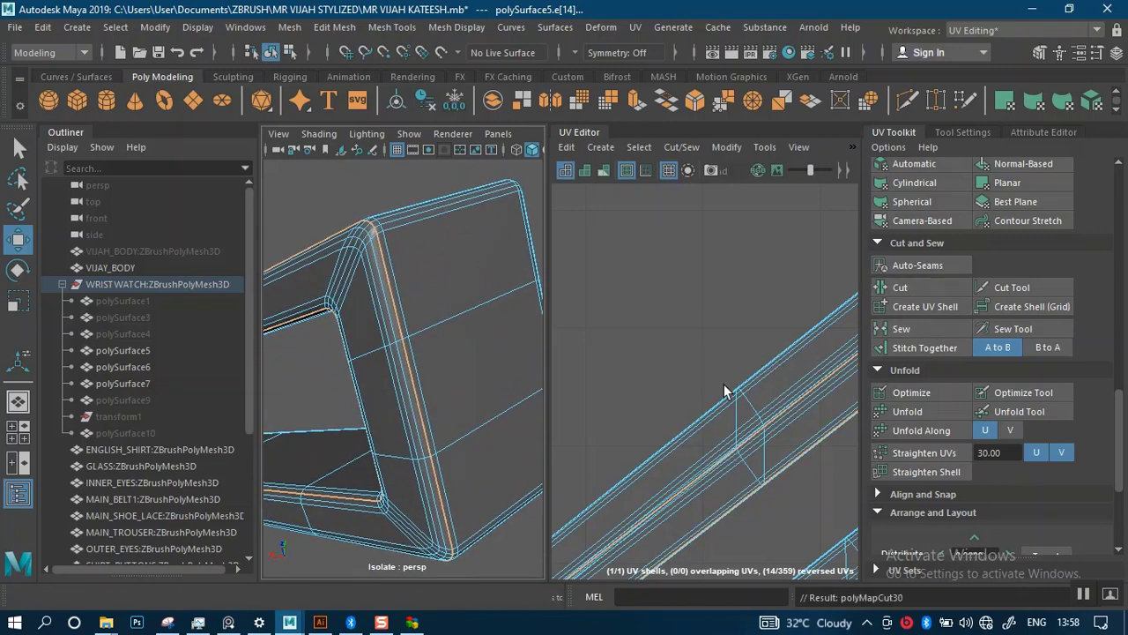
# Switch to UV shell selection, select both frame shells and unfold them
pyautogui.scroll(-6, 677, 342)
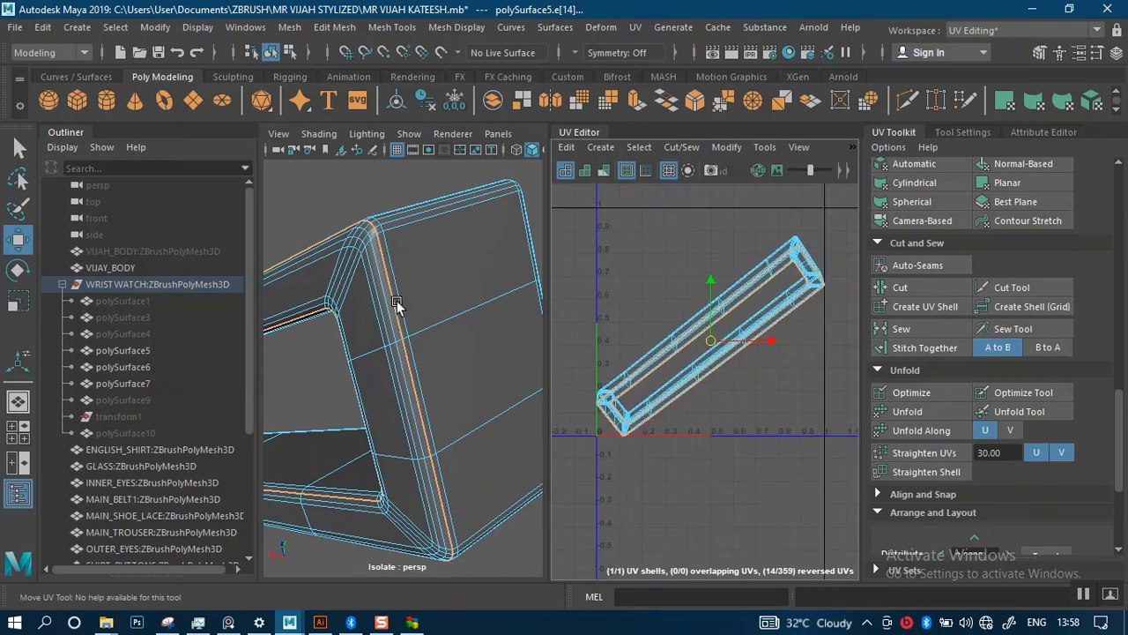
pyautogui.keyDown('alt'); pyautogui.moveTo(394, 297); pyautogui.dragTo(418, 286, button='middle'); pyautogui.keyUp('alt')
pyautogui.moveTo(764, 317); pyautogui.dragTo(690, 279, button='right')
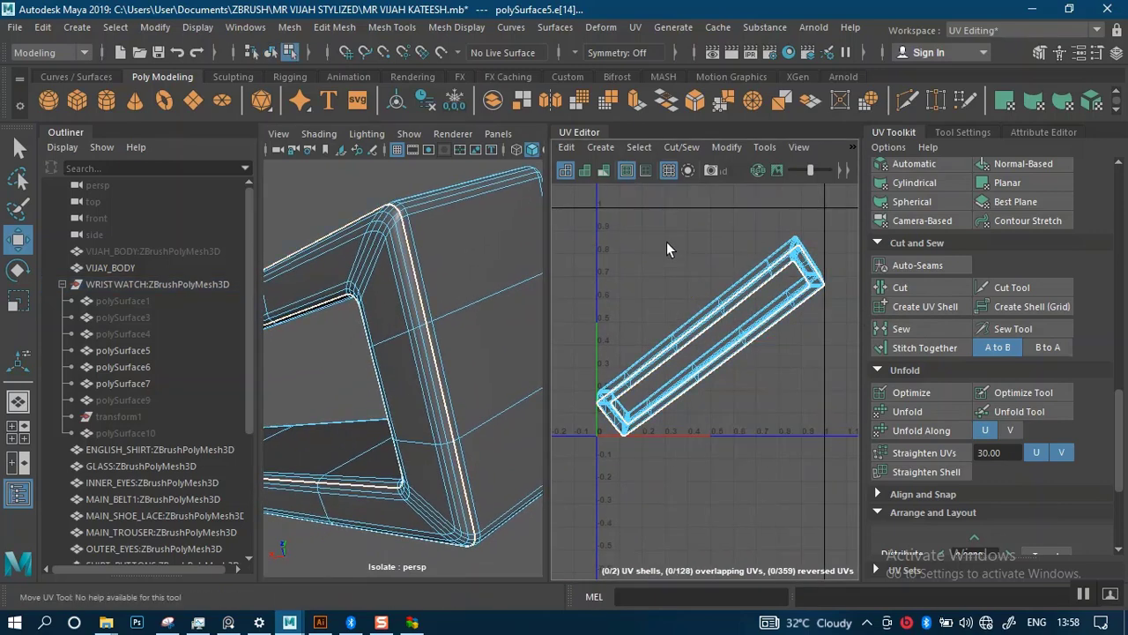
pyautogui.moveTo(667, 244); pyautogui.dragTo(921, 498)
pyautogui.click(907, 411)
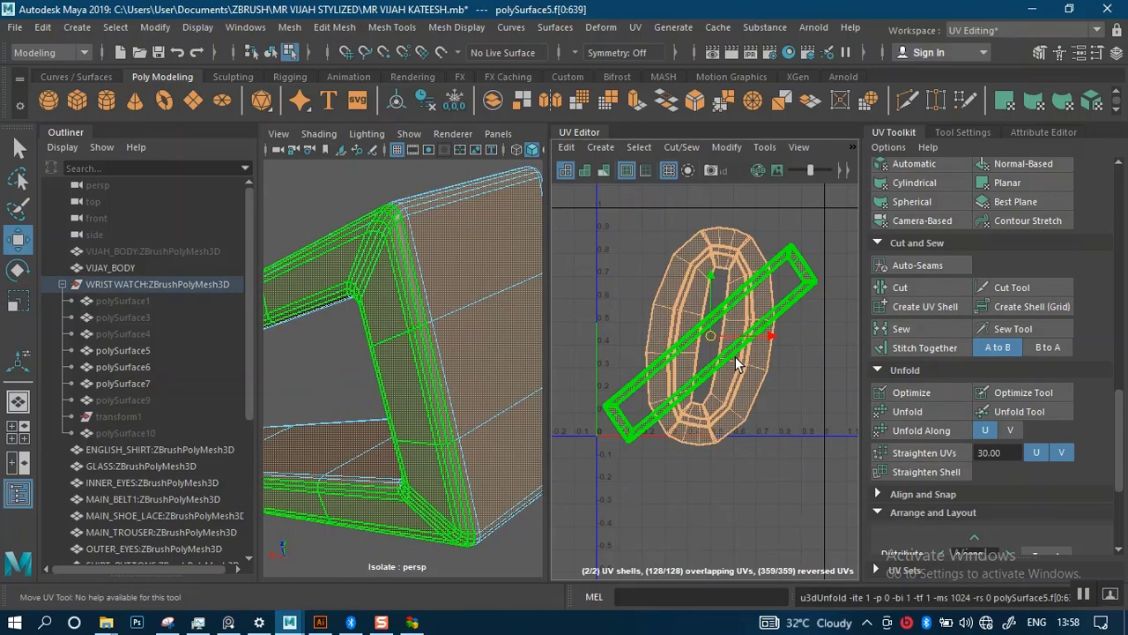
# Rotate the thin rectangular ring shell roughly upright and move it clear of the oval shell
pyautogui.click(804, 358)
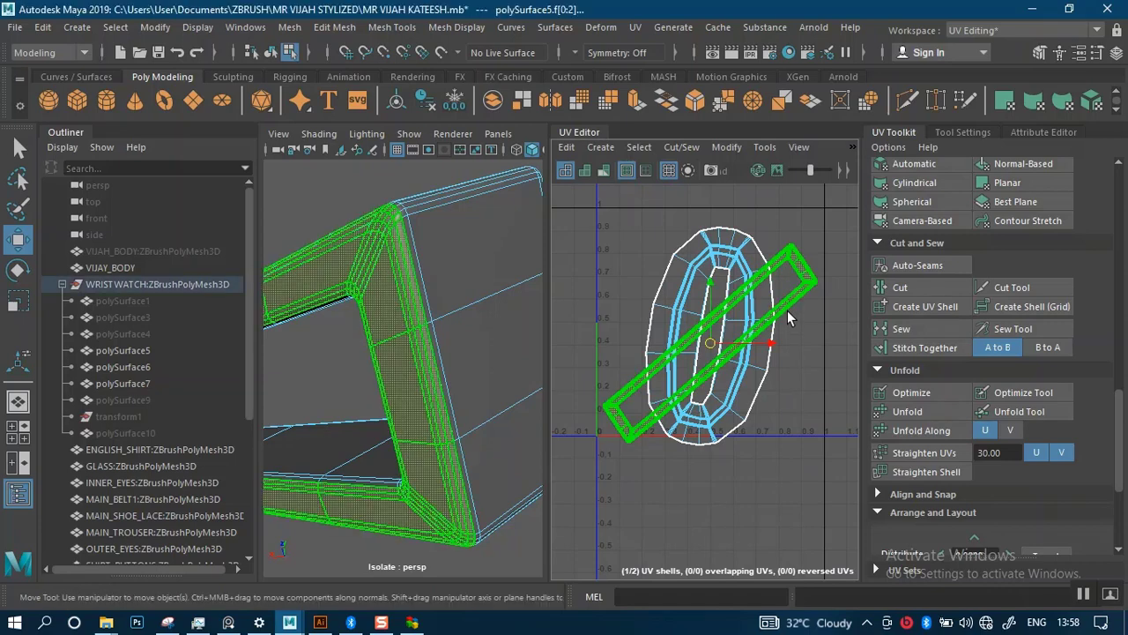
pyautogui.click(787, 309)
pyautogui.press('e')
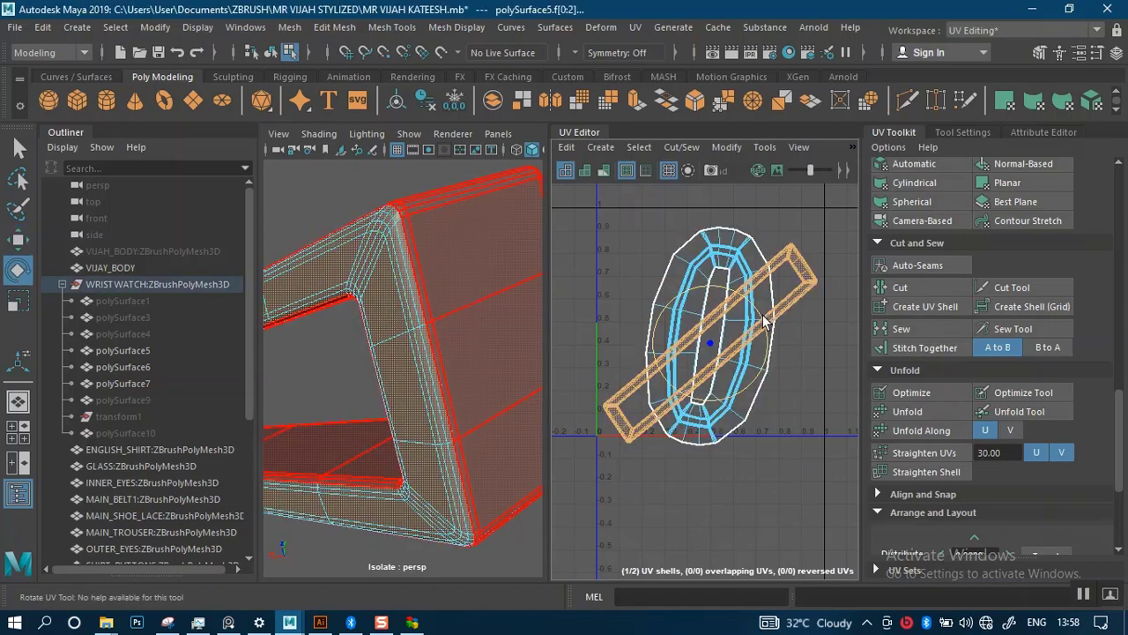
pyautogui.moveTo(742, 308); pyautogui.dragTo(608, 328)
pyautogui.press('w')
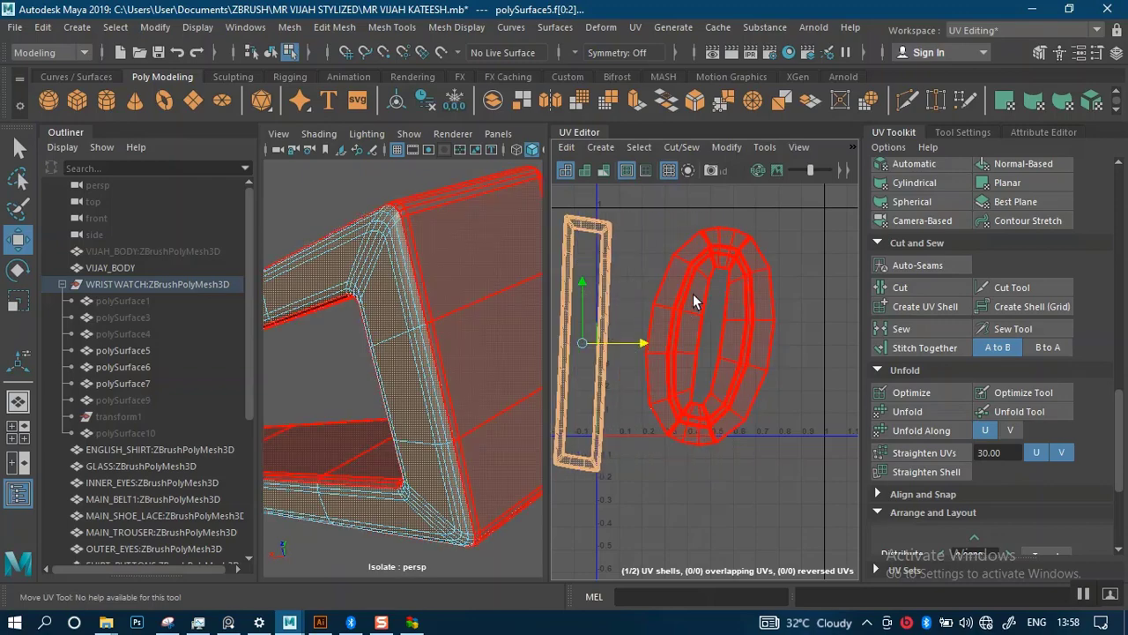
# Cut the oval shell's UVs along the outer and inner edge loops of the frame's opposite face
pyautogui.click(754, 393)
pyautogui.keyDown('alt'); pyautogui.moveTo(454, 357); pyautogui.dragTo(365, 311); pyautogui.keyUp('alt')
pyautogui.scroll(-5, 375, 276)
pyautogui.scroll(10, 374, 276)
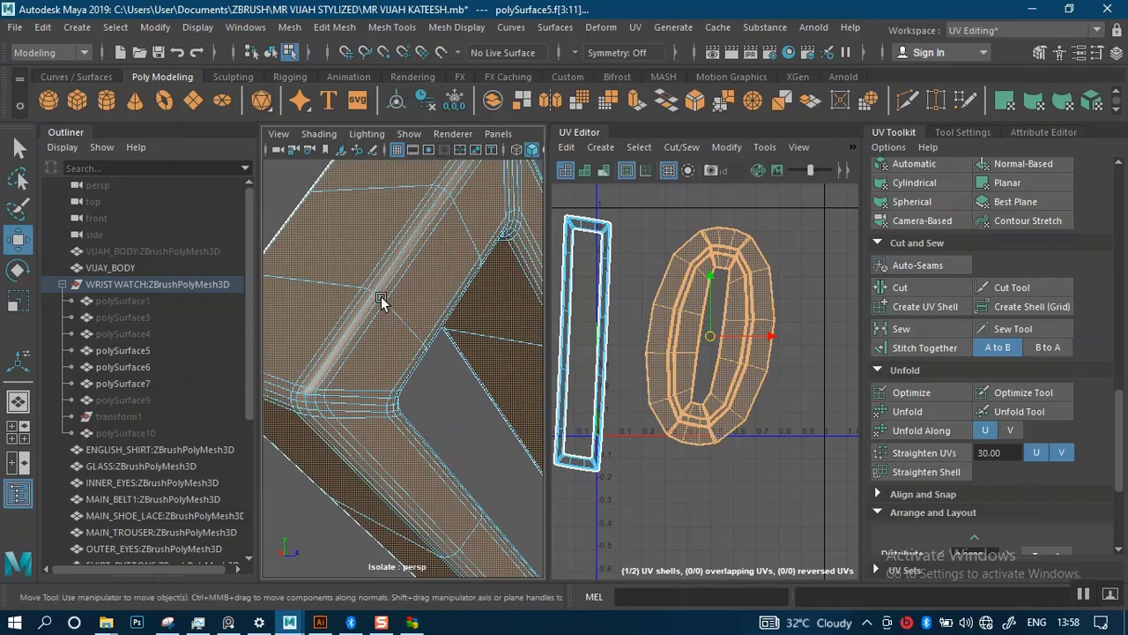
pyautogui.moveTo(380, 163); pyautogui.dragTo(366, 151, button='right')
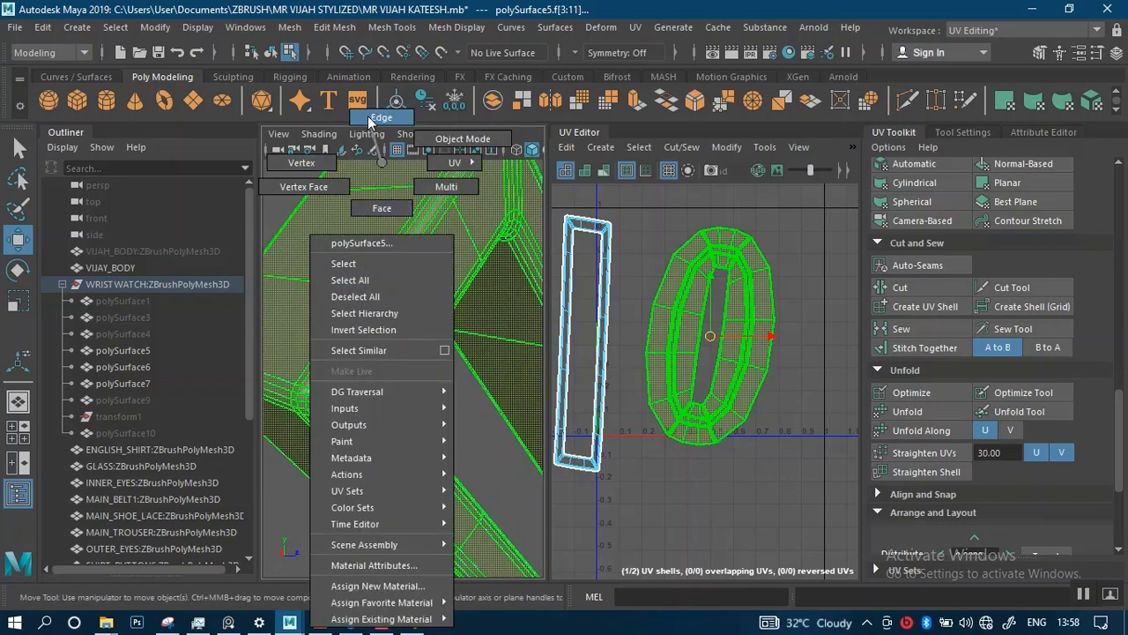
pyautogui.moveTo(369, 122); pyautogui.dragTo(370, 122, button='right')
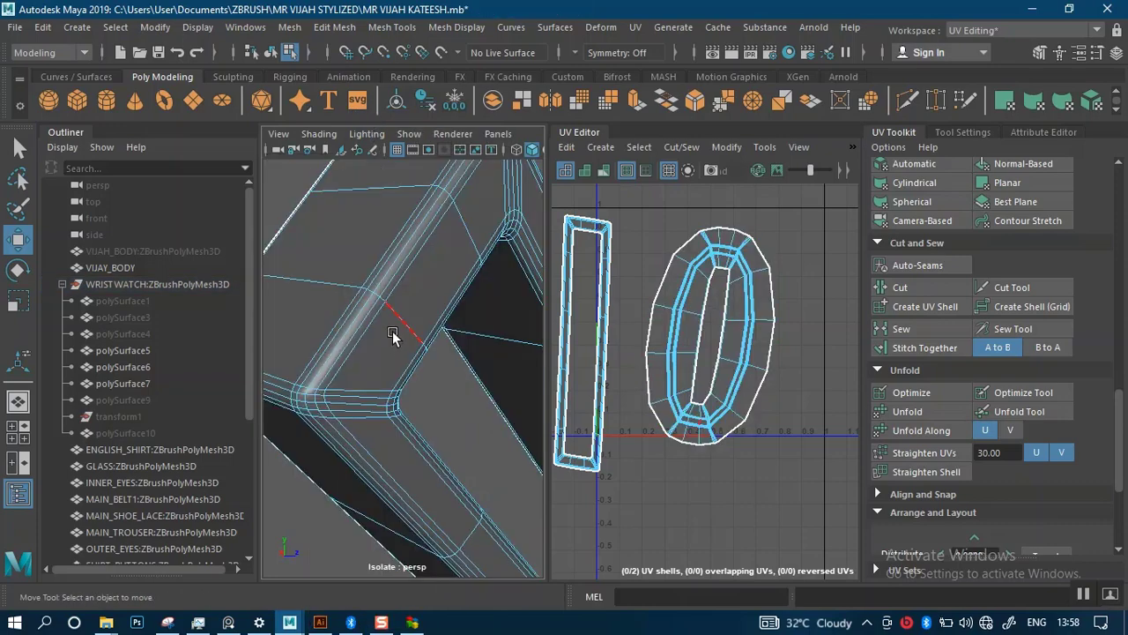
pyautogui.scroll(5, 397, 335)
pyautogui.keyDown('alt'); pyautogui.moveTo(421, 344); pyautogui.dragTo(398, 357); pyautogui.keyUp('alt')
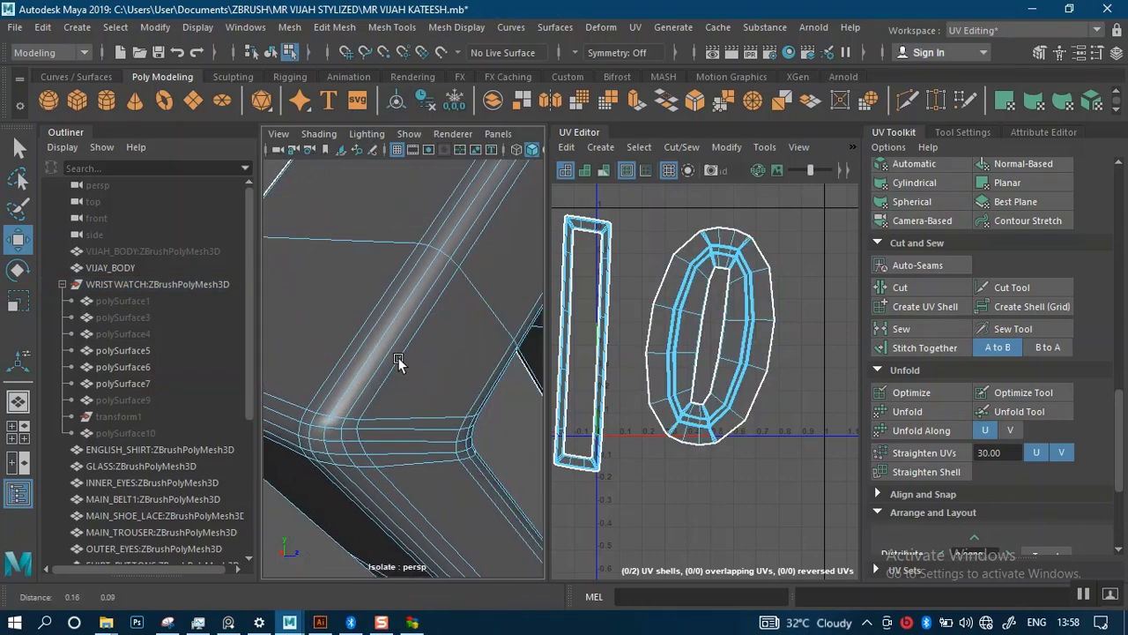
pyautogui.click(345, 388)
pyautogui.click(342, 389)
pyautogui.keyDown('alt'); pyautogui.moveTo(340, 390); pyautogui.dragTo(359, 423); pyautogui.keyUp('alt')
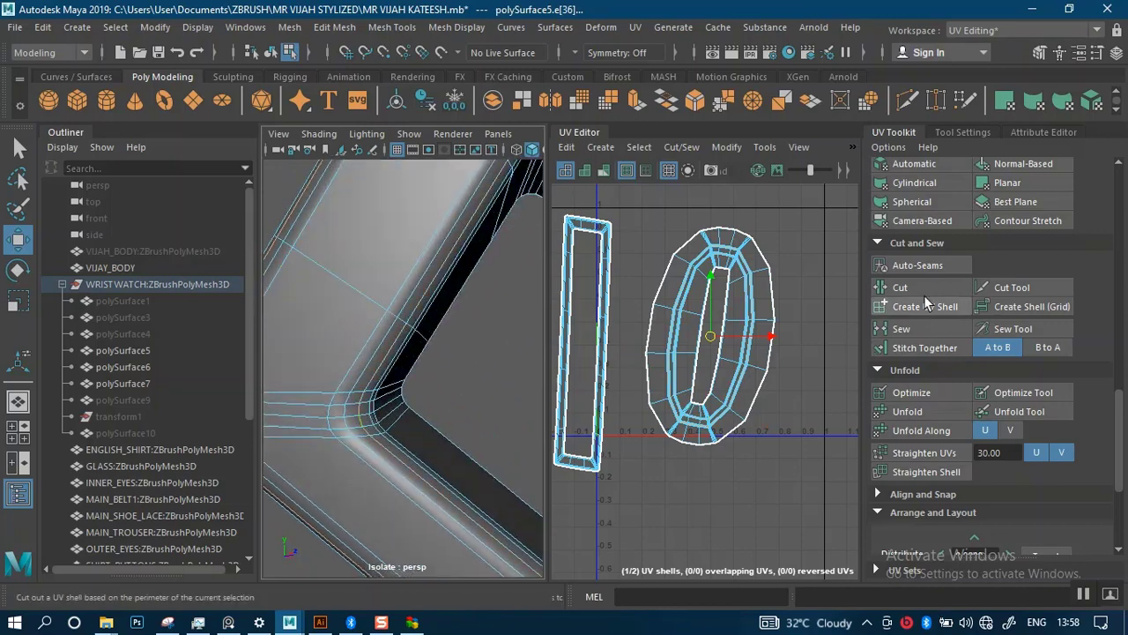
pyautogui.click(900, 287)
# Unfold the three shells split from the oval and select the outer wall's shell
pyautogui.moveTo(787, 272); pyautogui.dragTo(719, 247, button='right')
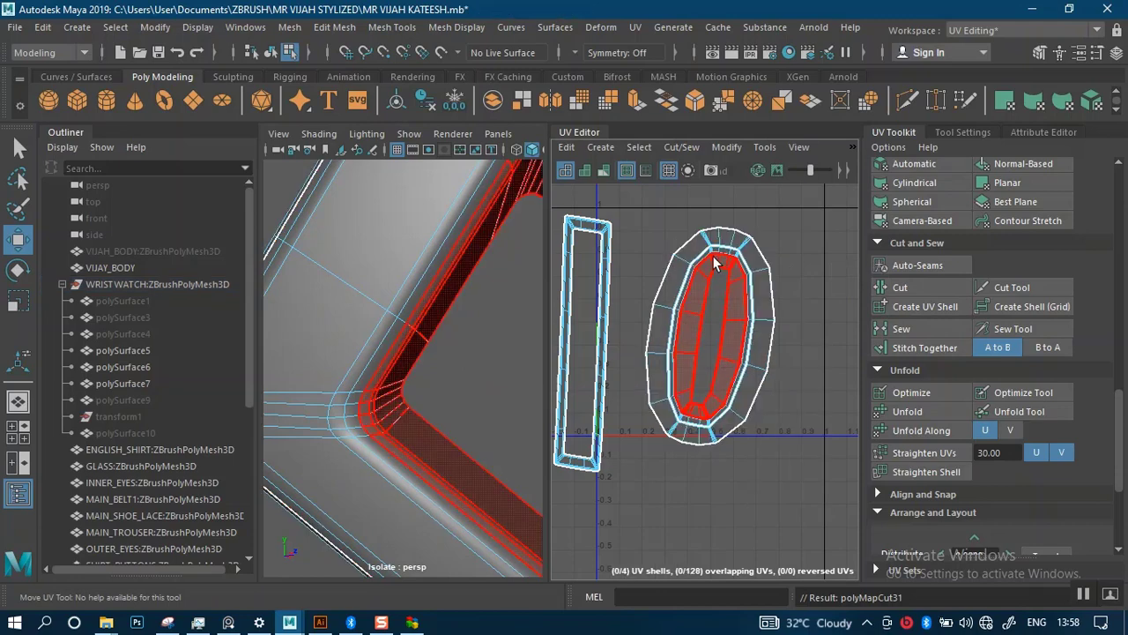
pyautogui.click(916, 412)
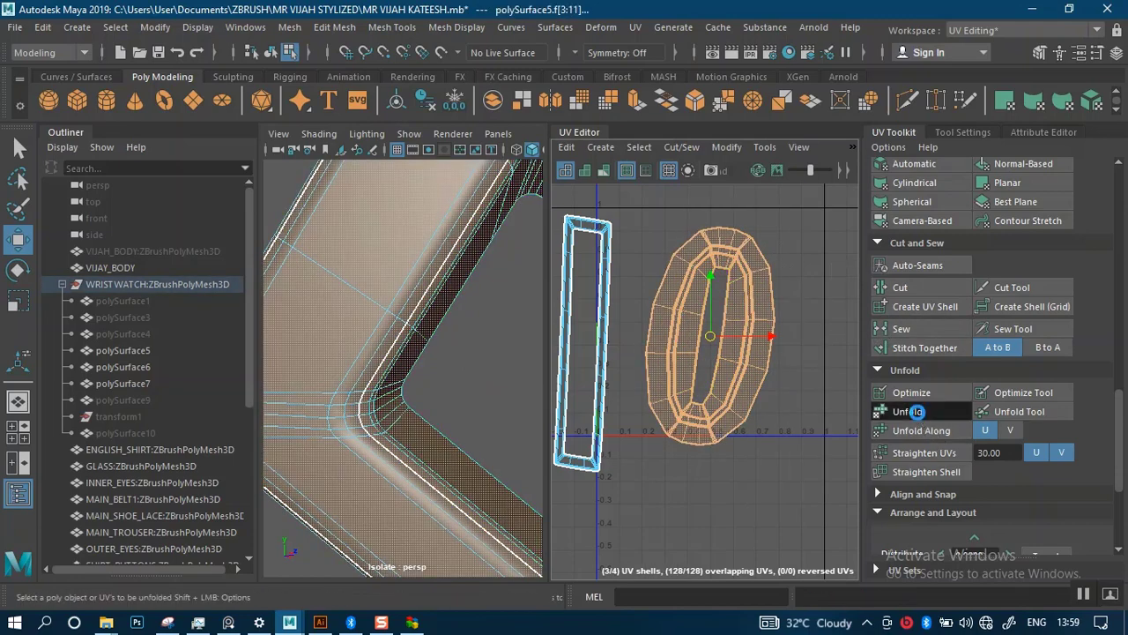
pyautogui.click(814, 315)
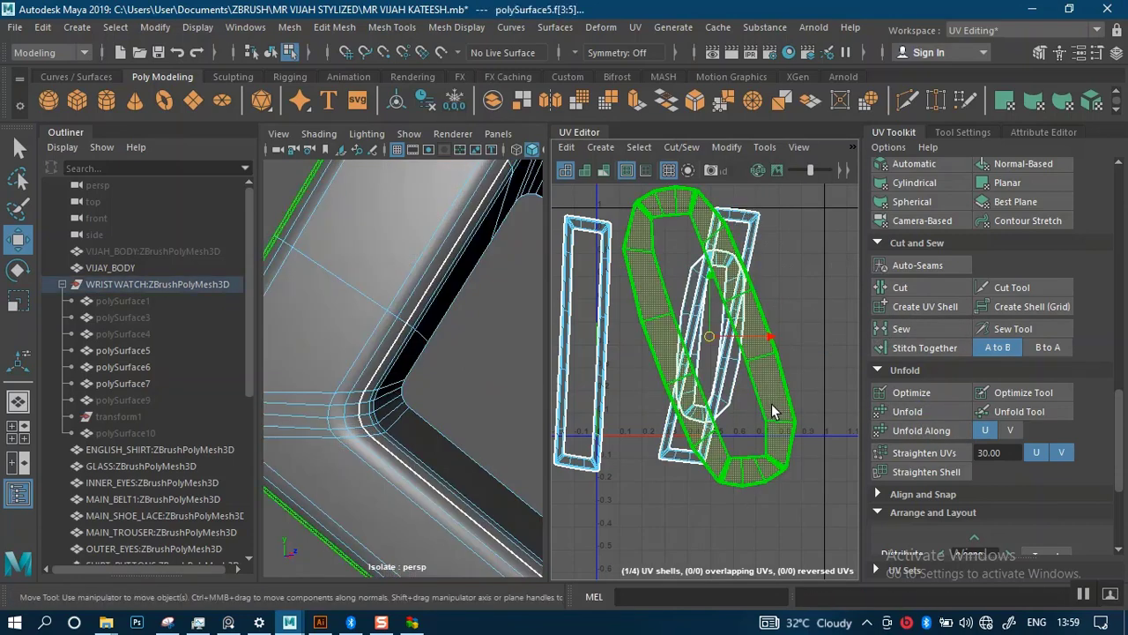
# Select all four of the rectangular frame's UV shells and orient them to the UV axes
pyautogui.scroll(-2, 770, 411)
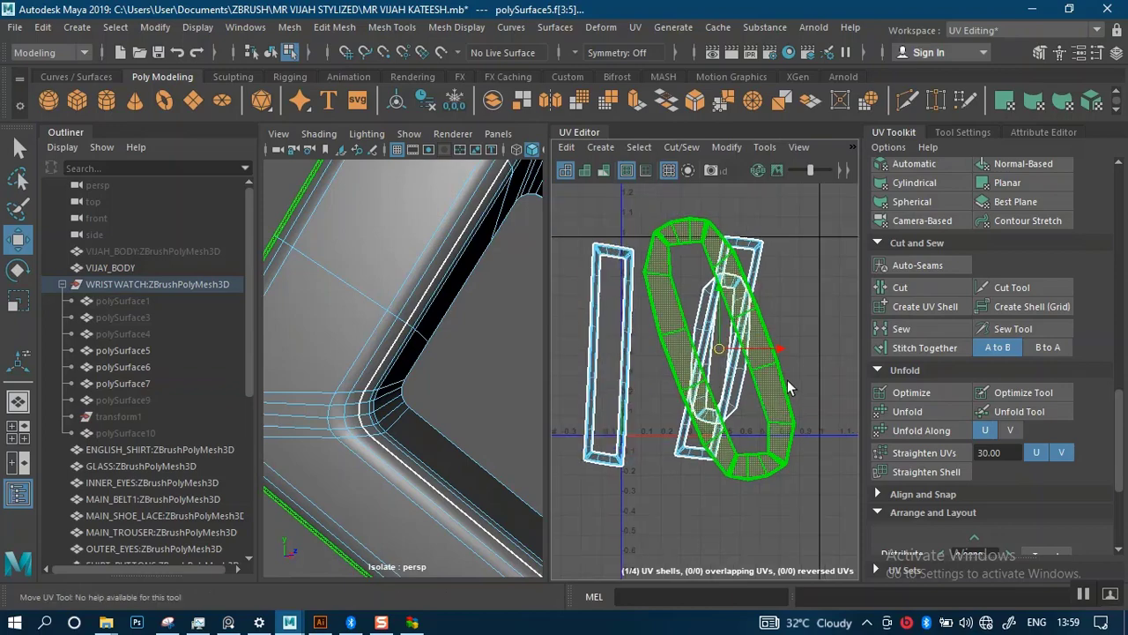
pyautogui.scroll(-2, 727, 357)
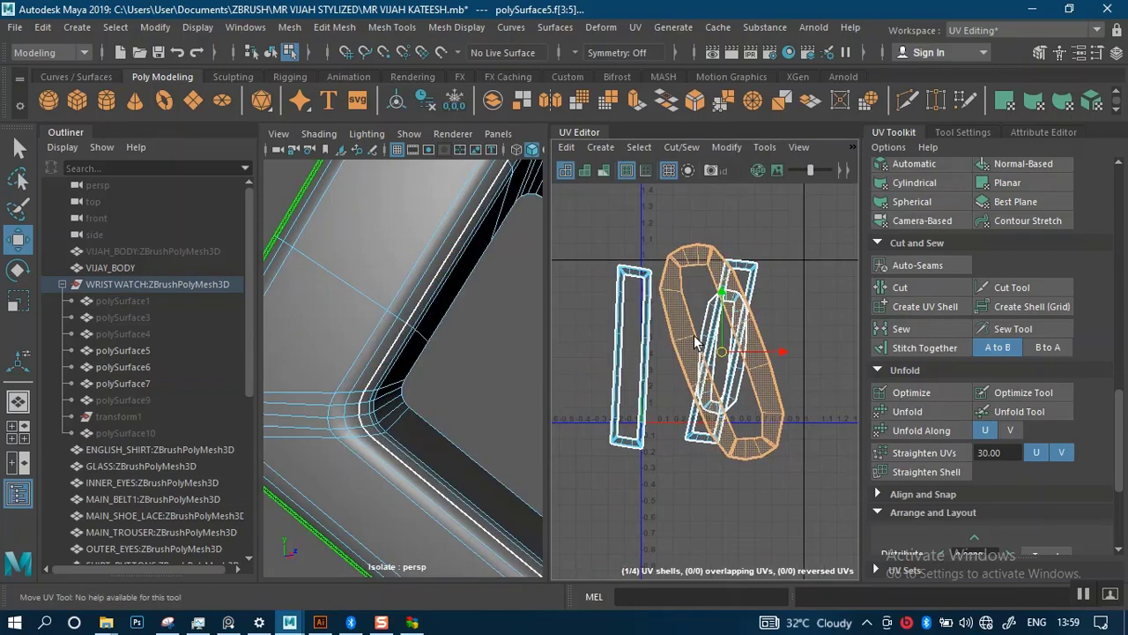
pyautogui.keyDown('alt'); pyautogui.moveTo(432, 361); pyautogui.dragTo(667, 254); pyautogui.keyUp('alt')
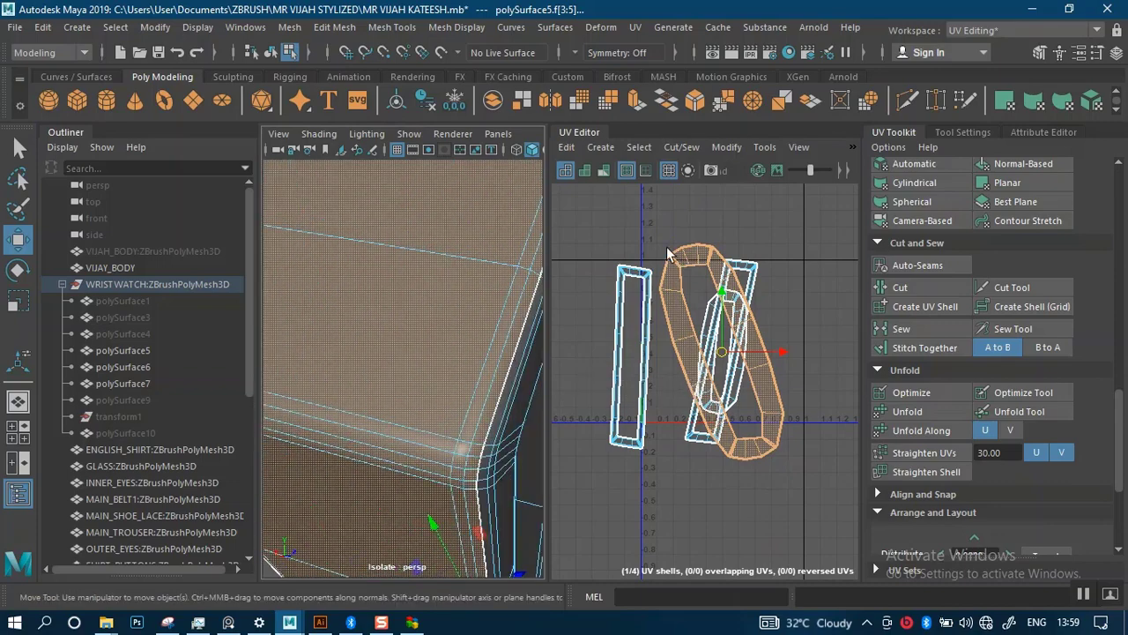
pyautogui.scroll(-1, 689, 302)
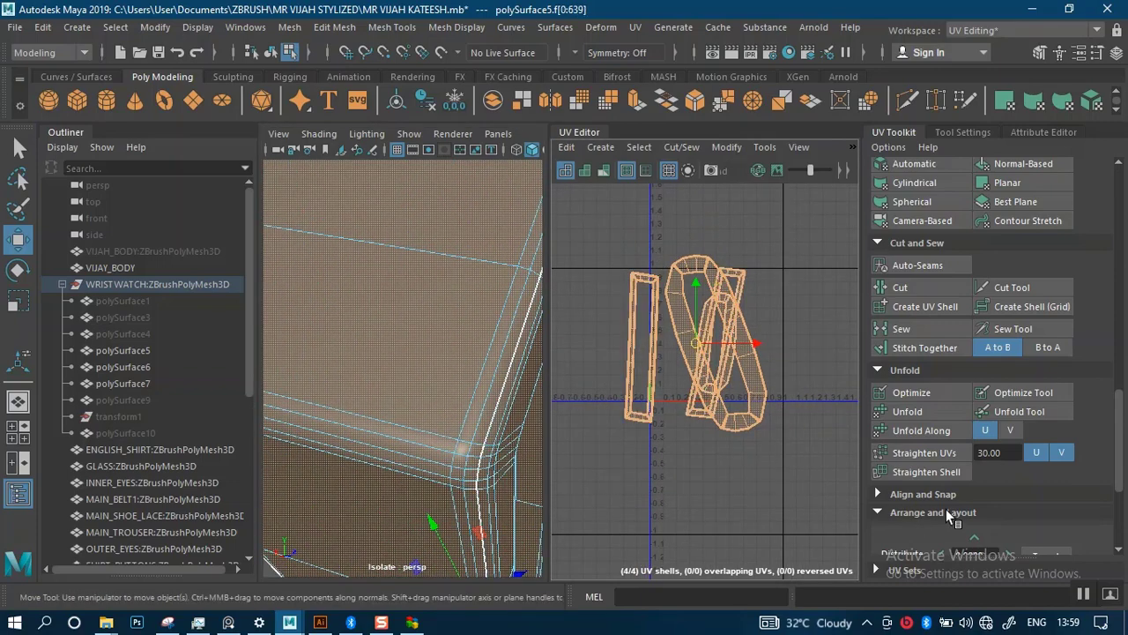
pyautogui.scroll(-5, 946, 508)
pyautogui.click(930, 402)
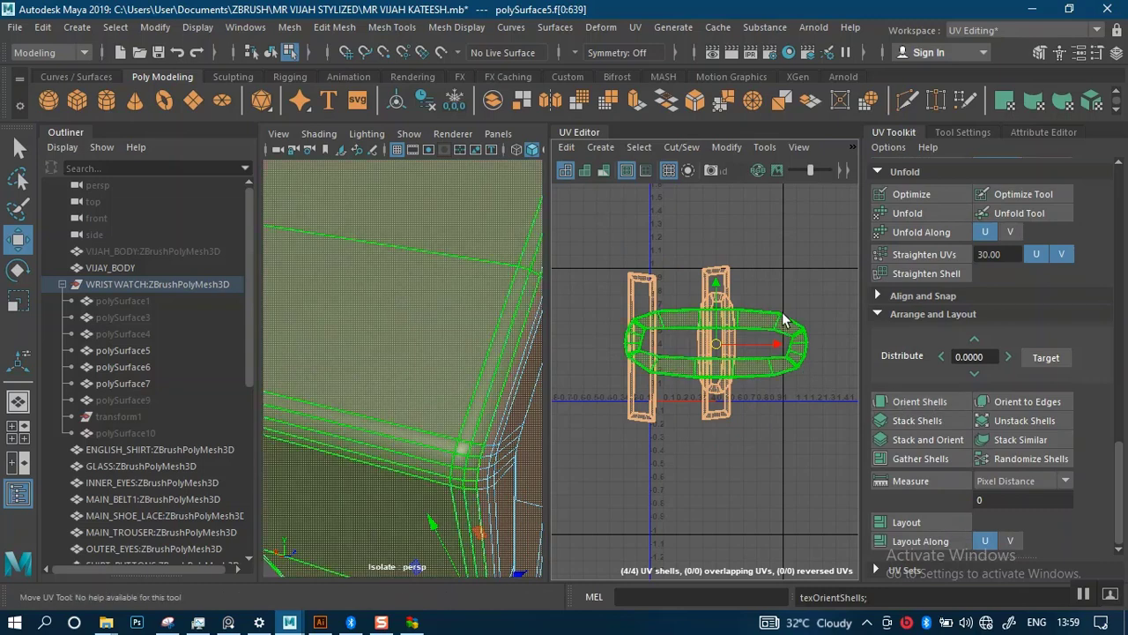
# Rotate the outer wall's horizontal shell upright and lay out all four frame shells within the UV tile
pyautogui.click(780, 339)
pyautogui.press('e')
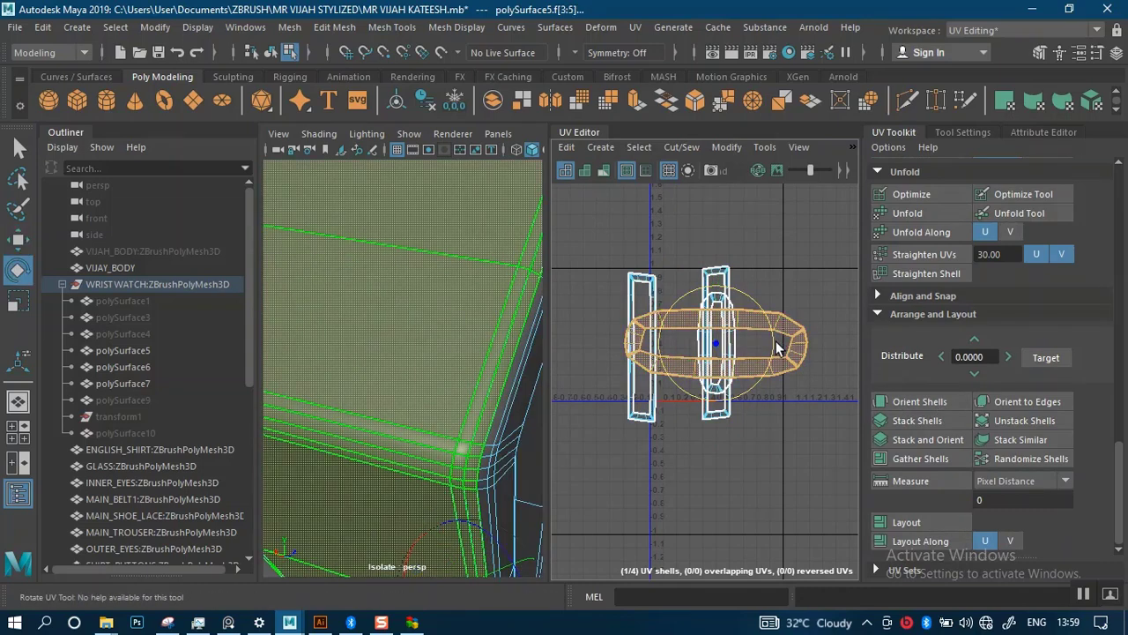
pyautogui.moveTo(776, 343); pyautogui.dragTo(714, 285)
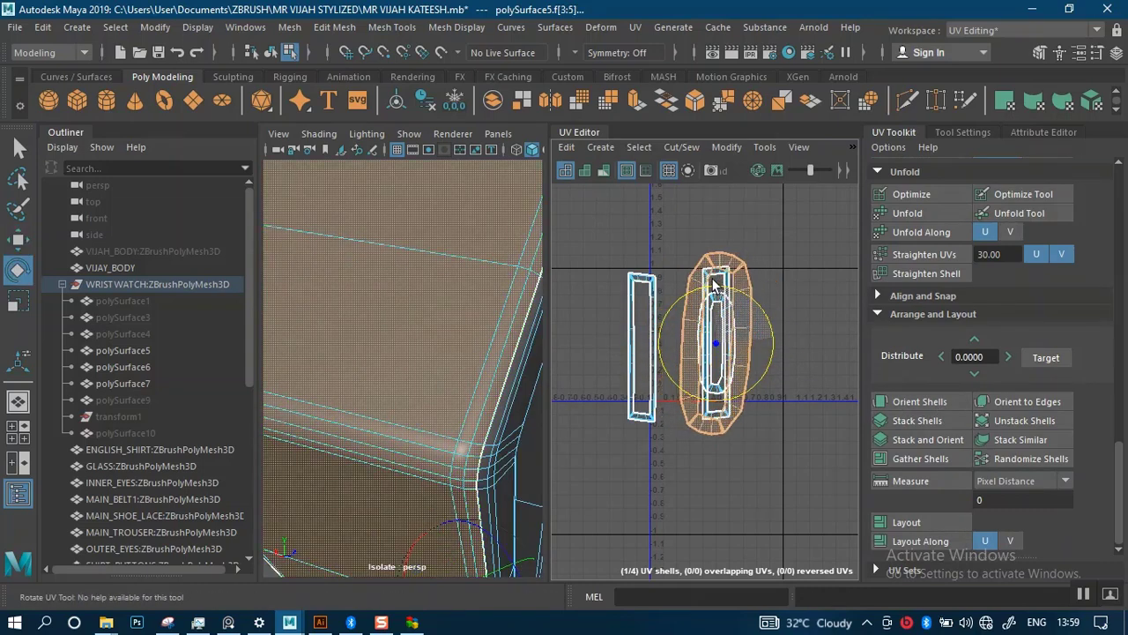
pyautogui.moveTo(811, 538); pyautogui.dragTo(811, 538)
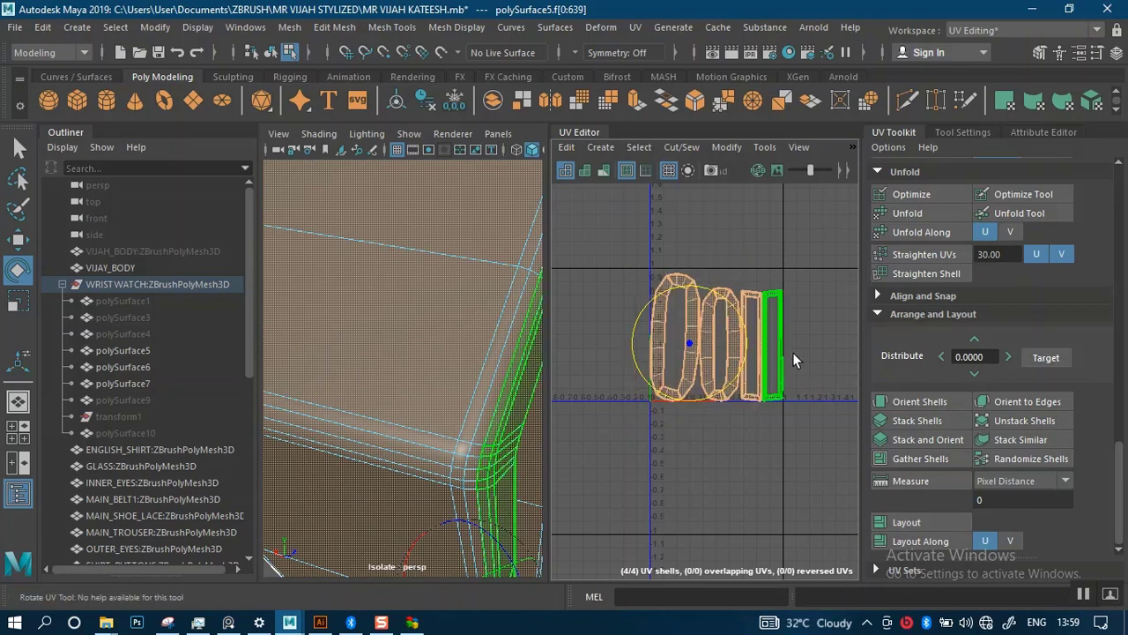
# Examine the stretching of the frame's shells with UV distortion shading, on both the mesh and the UV layout
pyautogui.click(792, 353)
pyautogui.keyDown('alt'); pyautogui.moveTo(794, 385); pyautogui.dragTo(758, 377, button='right'); pyautogui.keyUp('alt')
pyautogui.keyDown('alt'); pyautogui.moveTo(409, 339); pyautogui.dragTo(373, 263, button='right'); pyautogui.keyUp('alt')
pyautogui.keyDown('alt'); pyautogui.moveTo(373, 263); pyautogui.dragTo(359, 297); pyautogui.keyUp('alt')
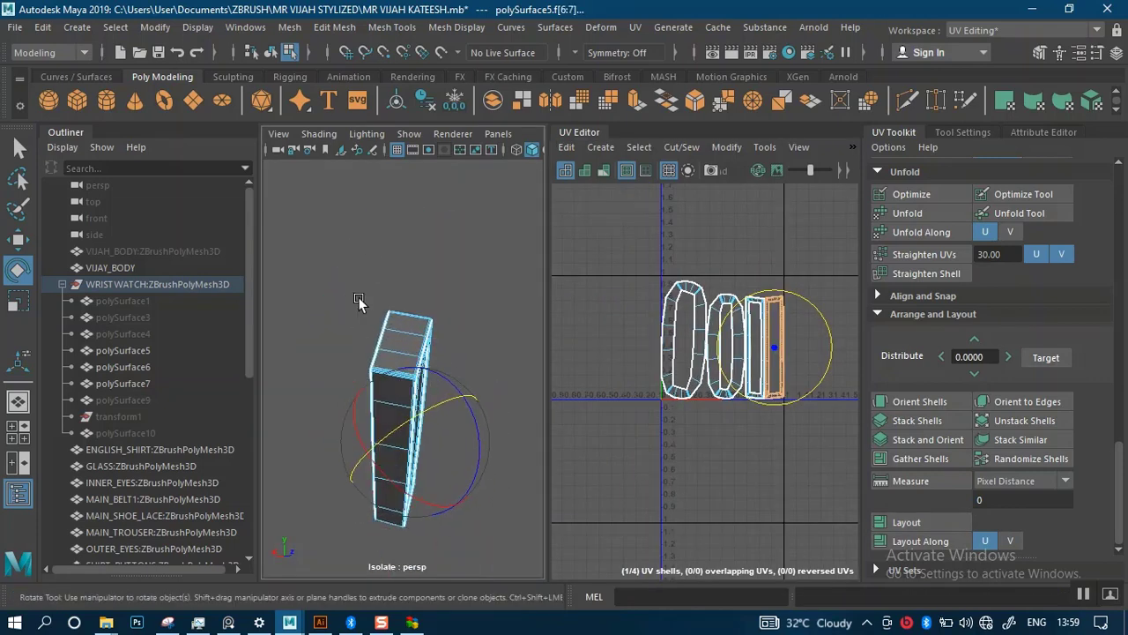
pyautogui.click(605, 170)
pyautogui.moveTo(423, 310)
pyautogui.keyDown('alt'); pyautogui.mouseDown()
pyautogui.moveTo(485, 354)
pyautogui.moveTo(584, 356)
pyautogui.moveTo(483, 363)
pyautogui.mouseUp(); pyautogui.keyUp('alt')
pyautogui.keyDown('alt'); pyautogui.moveTo(428, 357); pyautogui.dragTo(476, 385, button='right'); pyautogui.keyUp('alt')
pyautogui.keyDown('alt'); pyautogui.moveTo(443, 372); pyautogui.dragTo(698, 339); pyautogui.keyUp('alt')
pyautogui.keyDown('alt'); pyautogui.moveTo(712, 319); pyautogui.dragTo(696, 445, button='right'); pyautogui.keyUp('alt')
pyautogui.keyDown('alt'); pyautogui.moveTo(659, 319); pyautogui.dragTo(640, 297, button='middle'); pyautogui.keyUp('alt')
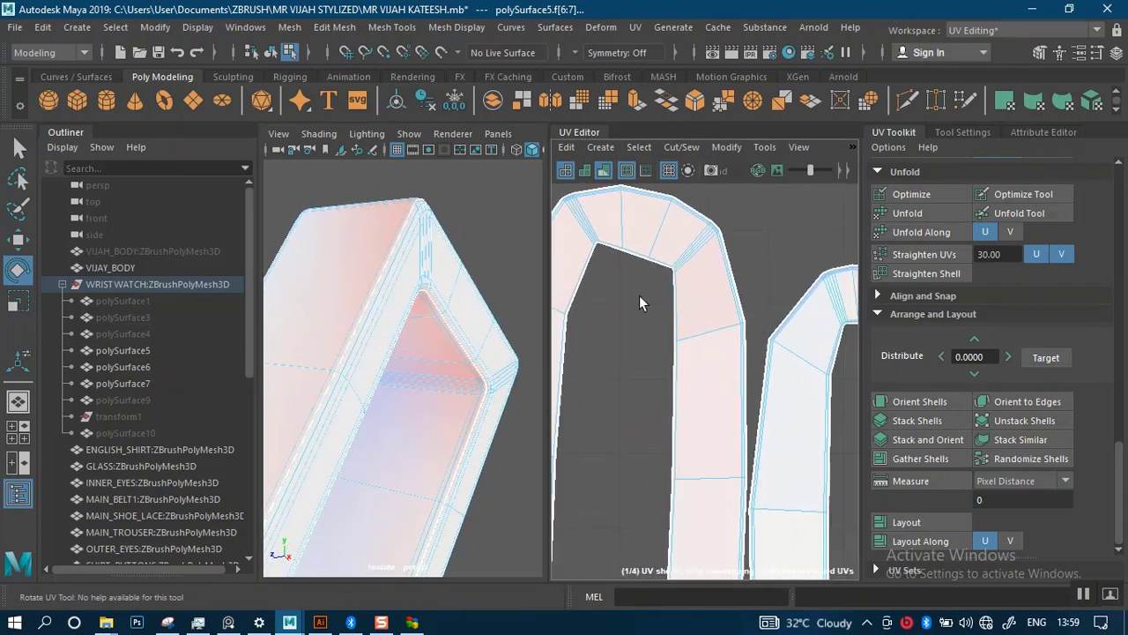
pyautogui.keyDown('alt'); pyautogui.moveTo(639, 302); pyautogui.dragTo(672, 315, button='right'); pyautogui.keyUp('alt')
pyautogui.scroll(-5, 675, 285)
pyautogui.scroll(-5, 426, 360)
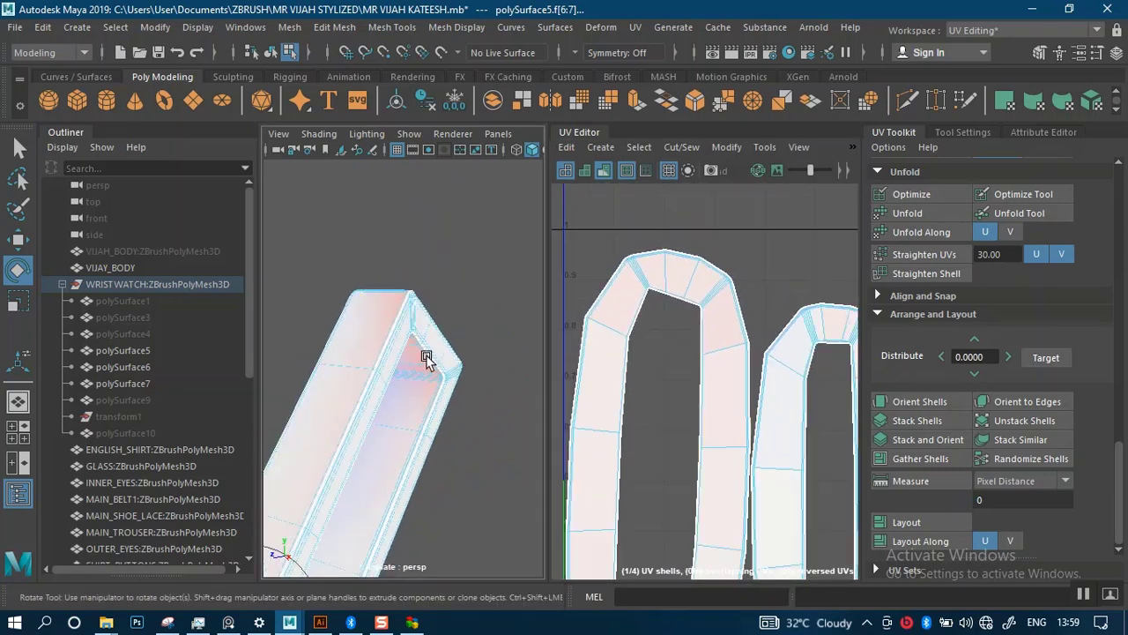
pyautogui.keyDown('alt'); pyautogui.moveTo(426, 359); pyautogui.dragTo(357, 440); pyautogui.keyUp('alt')
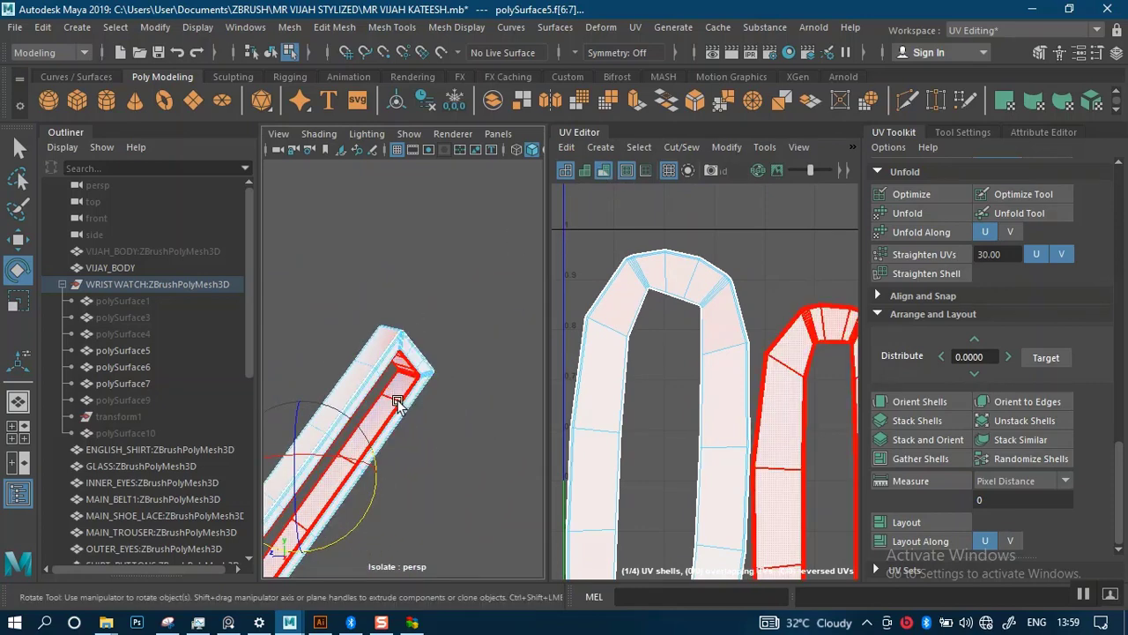
pyautogui.keyDown('alt'); pyautogui.moveTo(395, 399); pyautogui.dragTo(425, 356, button='middle'); pyautogui.keyUp('alt')
pyautogui.scroll(2, 447, 383)
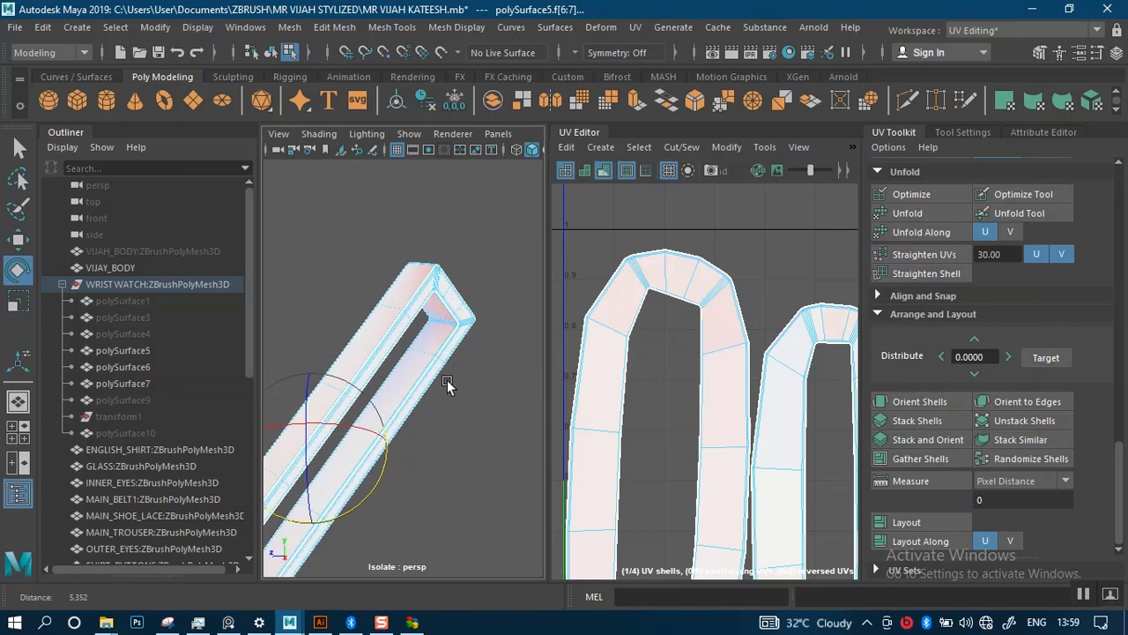
pyautogui.click(607, 168)
pyautogui.moveTo(516, 352)
pyautogui.keyDown('alt'); pyautogui.mouseDown()
pyautogui.moveTo(471, 299)
pyautogui.moveTo(438, 337)
pyautogui.moveTo(447, 343)
pyautogui.moveTo(439, 336)
pyautogui.mouseUp(); pyautogui.keyUp('alt')
pyautogui.keyDown('alt'); pyautogui.moveTo(719, 382); pyautogui.dragTo(745, 280, button='middle'); pyautogui.keyUp('alt')
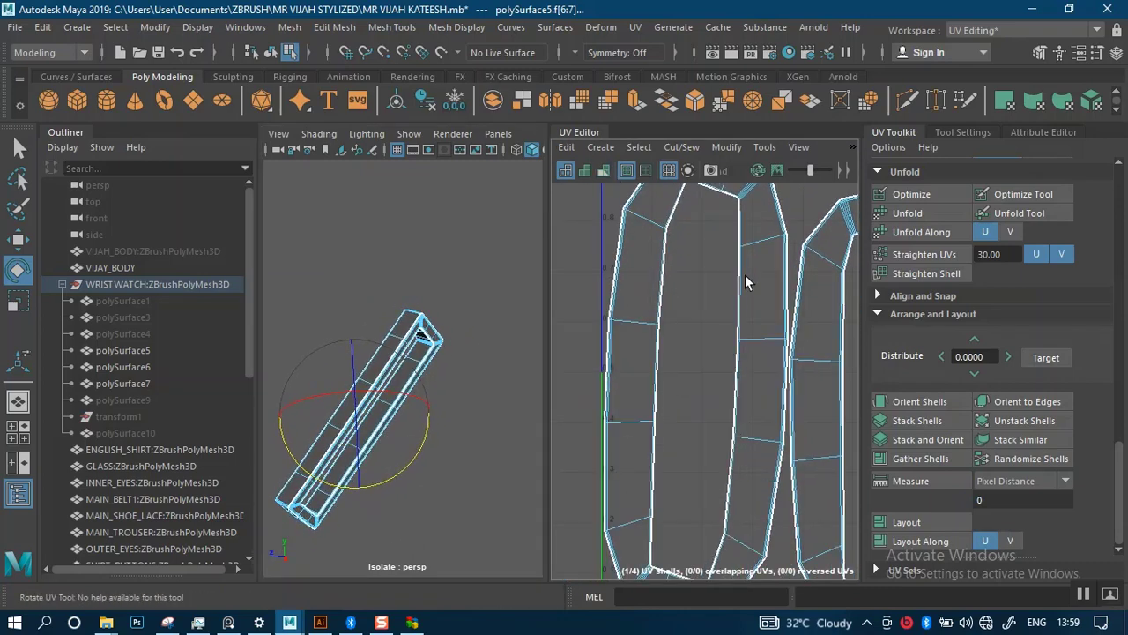
# Leave the isolated view, return the frame to object mode and hide it
pyautogui.scroll(-3, 478, 305)
pyautogui.hotkey('ctrl', '1')
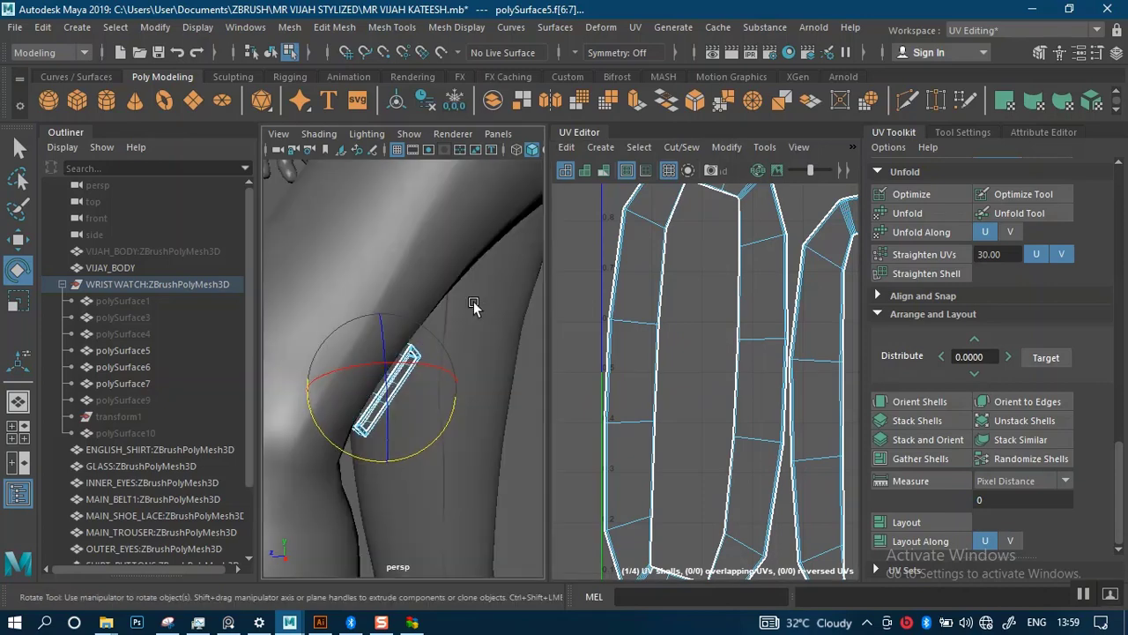
pyautogui.keyDown('alt'); pyautogui.moveTo(330, 363); pyautogui.dragTo(457, 344); pyautogui.keyUp('alt')
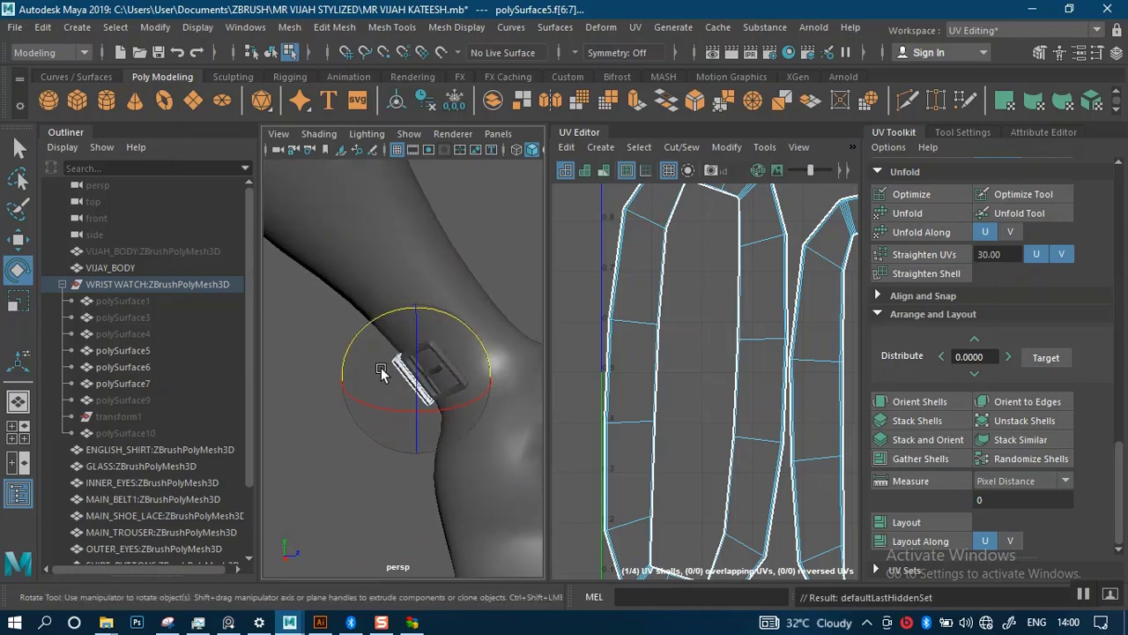
pyautogui.keyDown('alt'); pyautogui.moveTo(418, 356); pyautogui.dragTo(421, 366); pyautogui.keyUp('alt')
pyautogui.rightClick(422, 368)
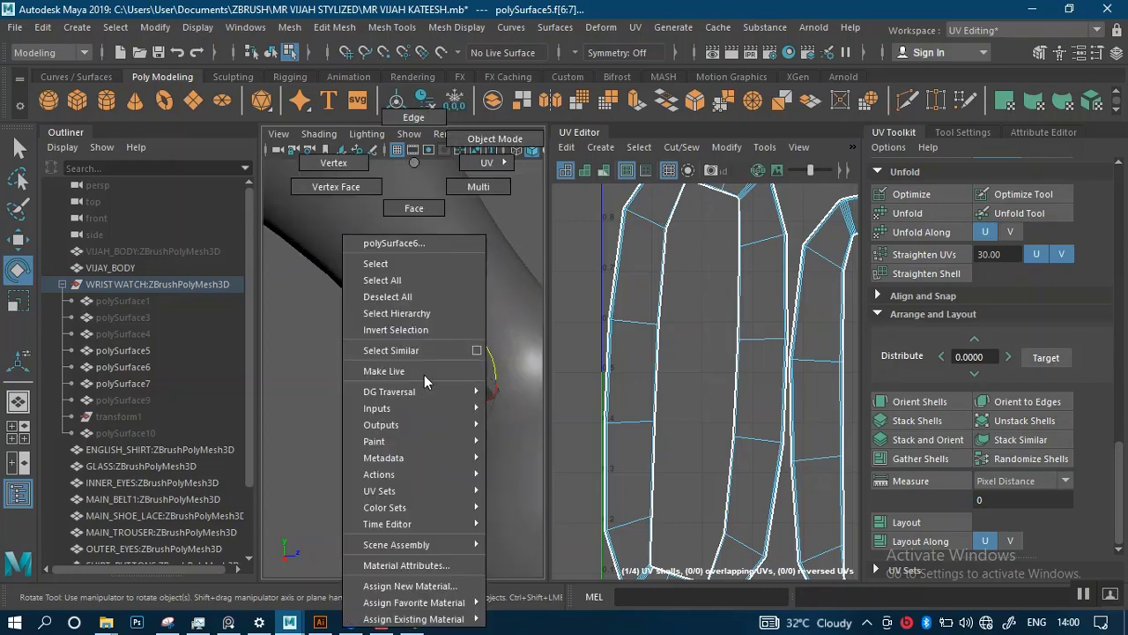
pyautogui.click(477, 139)
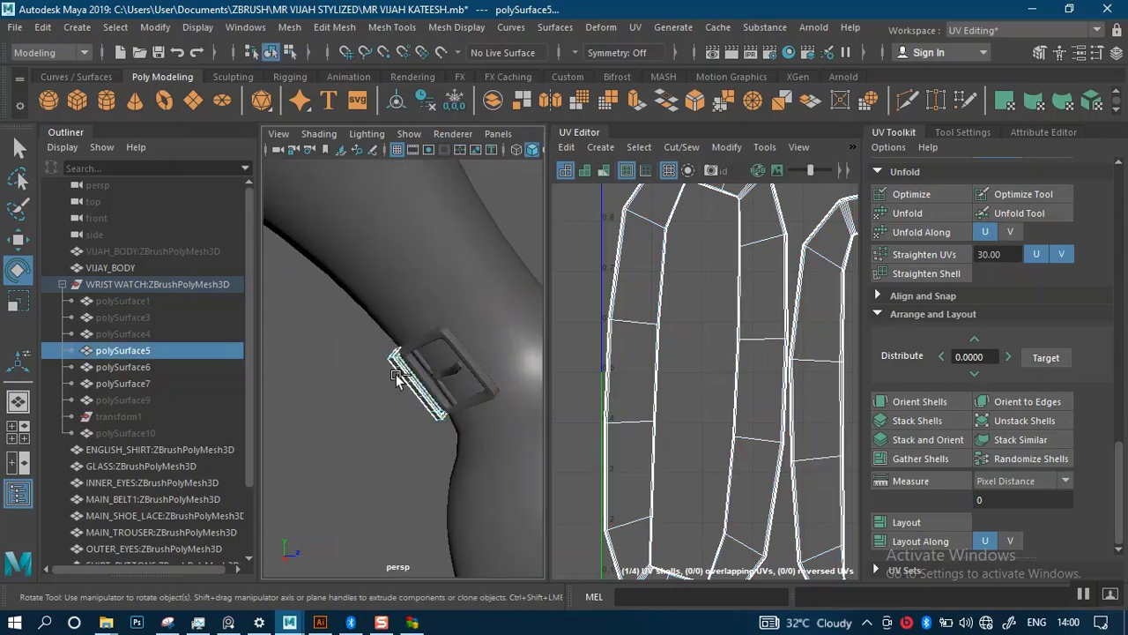
pyautogui.hotkey('ctrl', 'h')
# Select the buckle frame polySurface6 together with its prong polySurface7 and isolate both
pyautogui.click(132, 367)
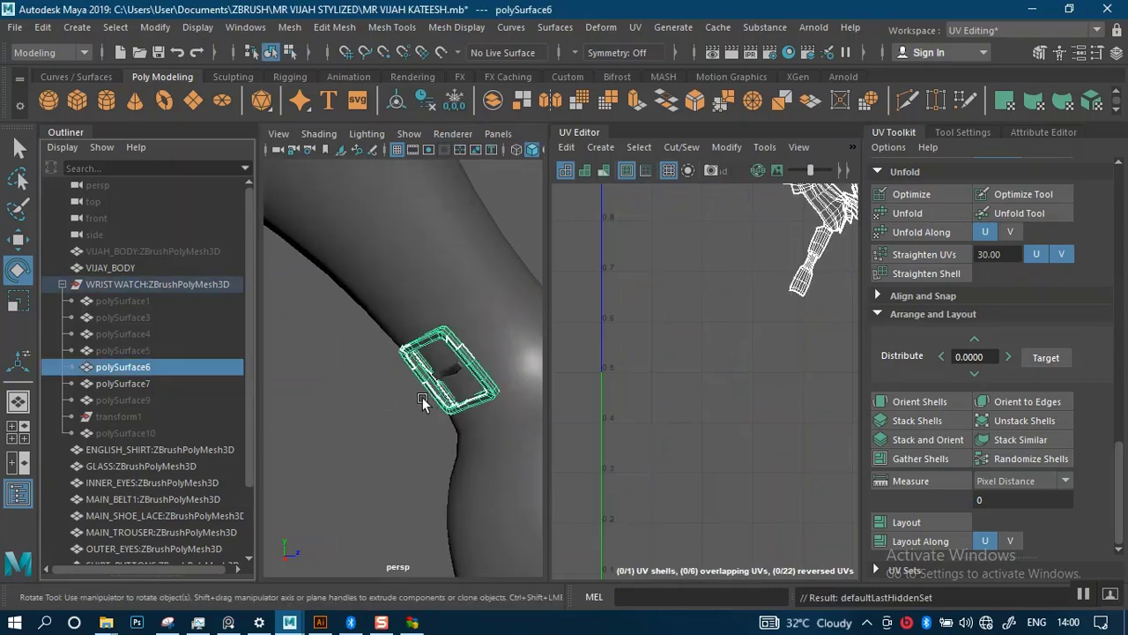
pyautogui.keyDown('alt'); pyautogui.moveTo(476, 395); pyautogui.dragTo(485, 410, button='right'); pyautogui.keyUp('alt')
pyautogui.keyDown('alt'); pyautogui.moveTo(485, 410); pyautogui.dragTo(421, 415, button='middle'); pyautogui.keyUp('alt')
pyautogui.keyDown('alt'); pyautogui.moveTo(420, 415); pyautogui.dragTo(476, 412); pyautogui.keyUp('alt')
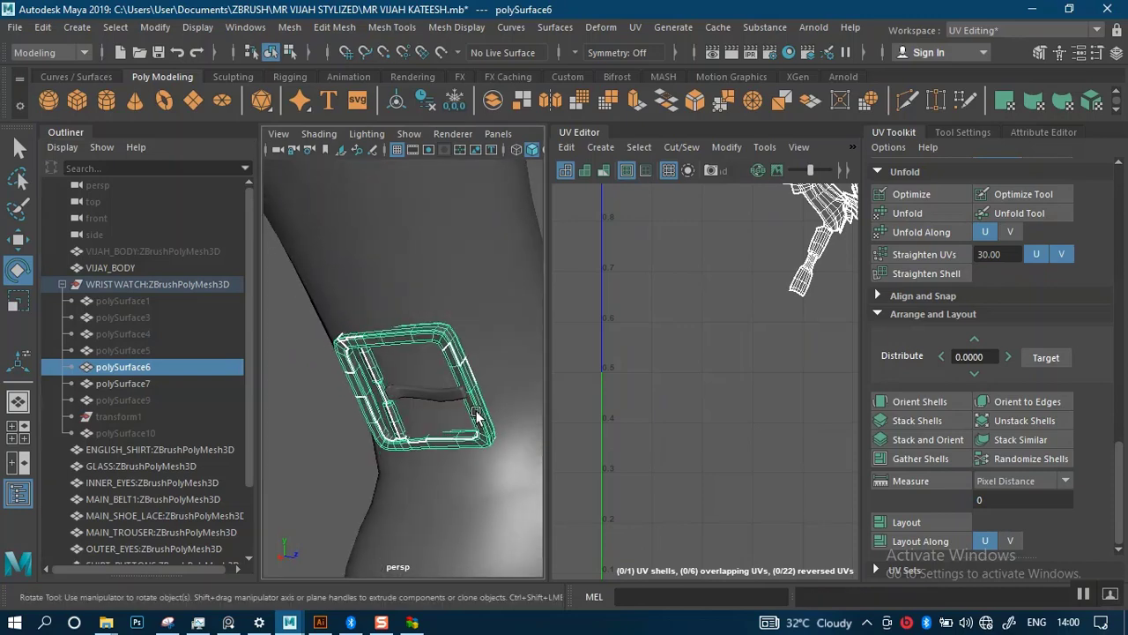
pyautogui.keyDown('shift'); pyautogui.click(432, 398); pyautogui.keyUp('shift')
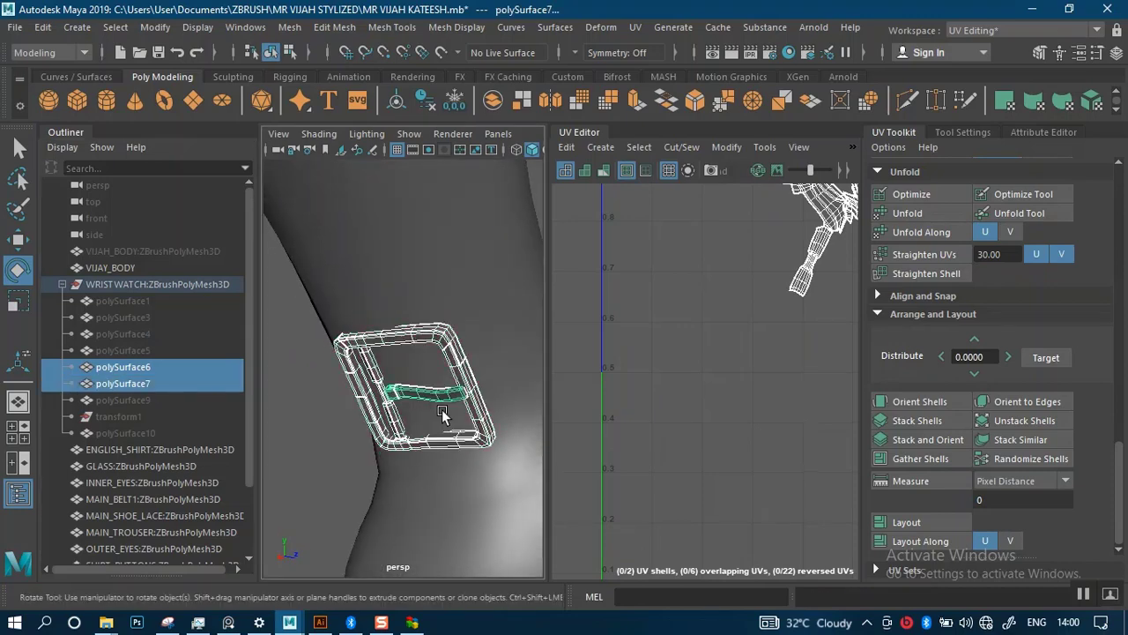
pyautogui.hotkey('ctrl', '1')
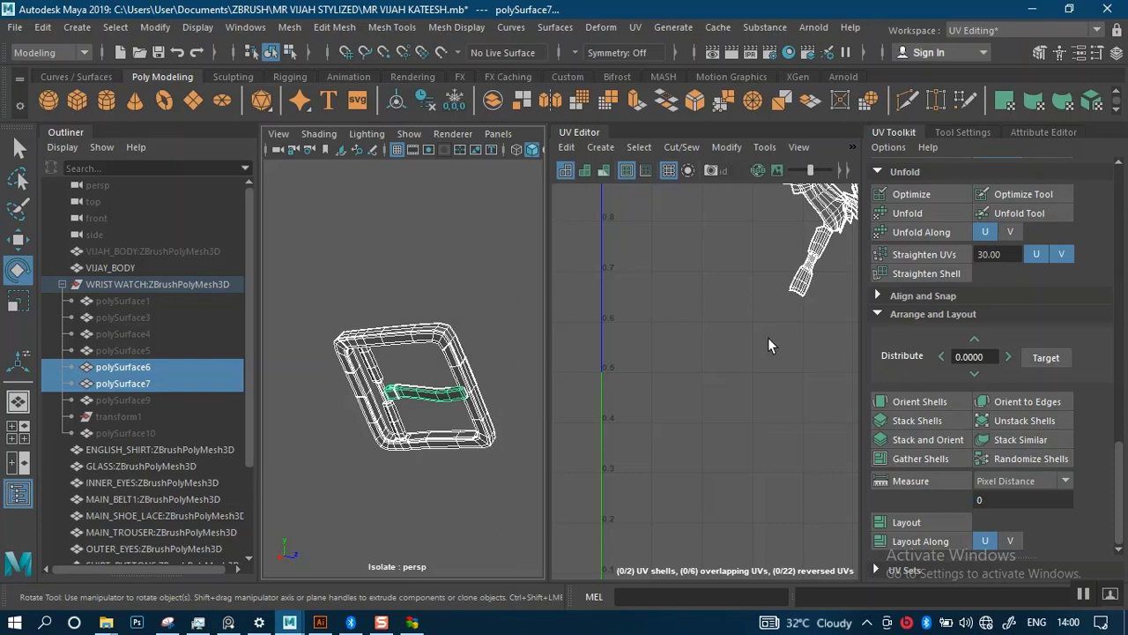
# Select the buckle frame's tangled shell in UV shell mode and delete its UVs
pyautogui.keyDown('alt'); pyautogui.moveTo(768, 338); pyautogui.dragTo(705, 265, button='right'); pyautogui.keyUp('alt')
pyautogui.keyDown('alt'); pyautogui.moveTo(705, 265); pyautogui.dragTo(681, 351, button='middle'); pyautogui.keyUp('alt')
pyautogui.keyDown('alt'); pyautogui.moveTo(681, 350); pyautogui.dragTo(745, 525, button='right'); pyautogui.keyUp('alt')
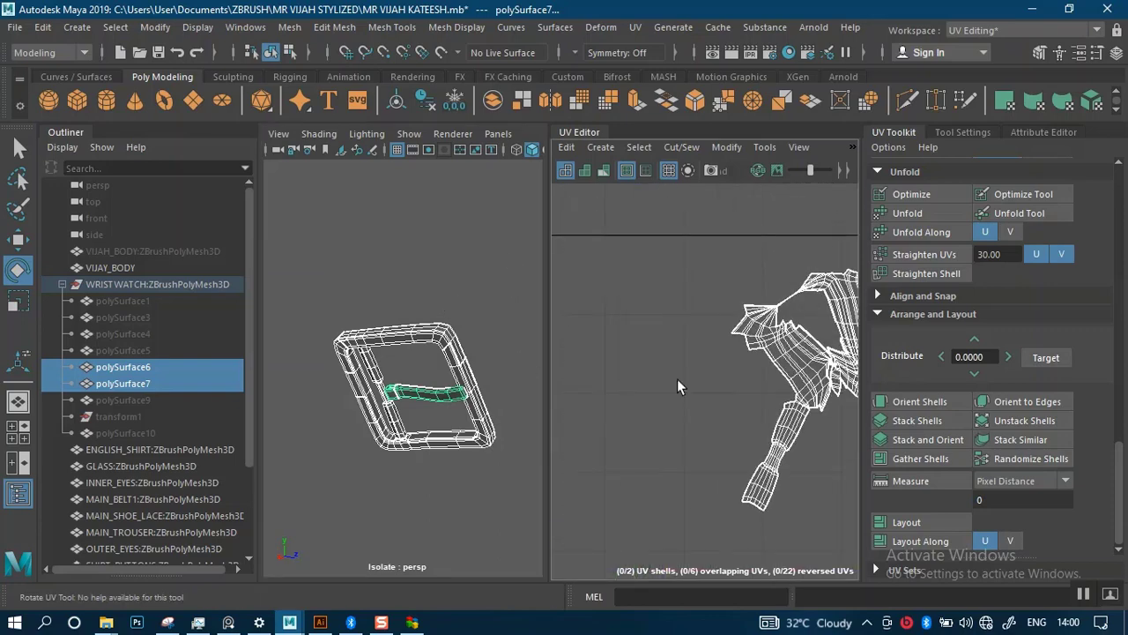
pyautogui.keyDown('alt'); pyautogui.moveTo(759, 403); pyautogui.dragTo(690, 379, button='middle'); pyautogui.keyUp('alt')
pyautogui.keyDown('alt'); pyautogui.moveTo(690, 379); pyautogui.dragTo(718, 516, button='right'); pyautogui.keyUp('alt')
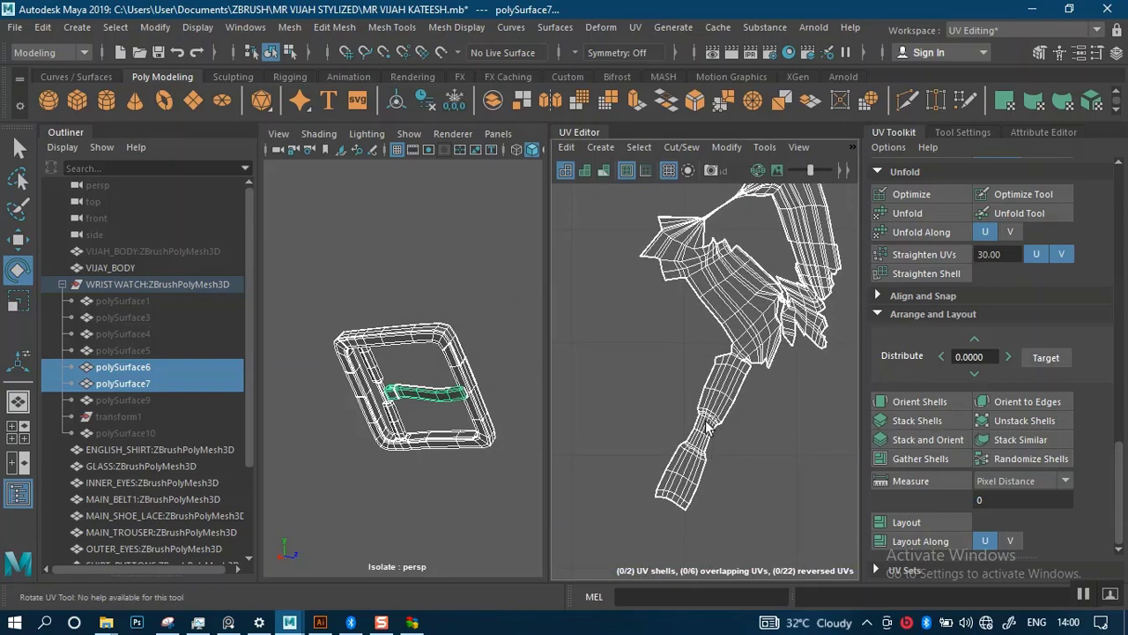
pyautogui.rightClick(706, 428)
pyautogui.moveTo(641, 367); pyautogui.dragTo(647, 367, button='right')
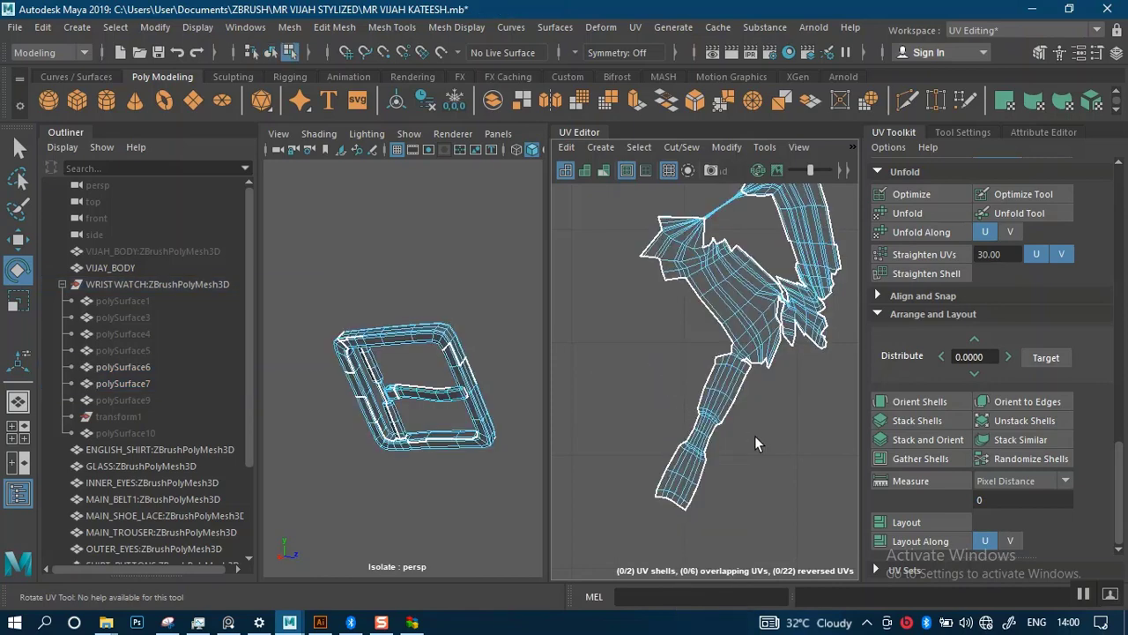
pyautogui.click(702, 425)
pyautogui.keyDown('alt'); pyautogui.moveTo(794, 416); pyautogui.dragTo(784, 515, button='right'); pyautogui.keyUp('alt')
pyautogui.moveTo(738, 394)
pyautogui.keyDown('alt'); pyautogui.mouseDown(button='middle')
pyautogui.moveTo(727, 390)
pyautogui.moveTo(740, 390)
pyautogui.mouseUp(button='middle'); pyautogui.keyUp('alt')
pyautogui.keyDown('alt'); pyautogui.moveTo(740, 390); pyautogui.dragTo(743, 416, button='right'); pyautogui.keyUp('alt')
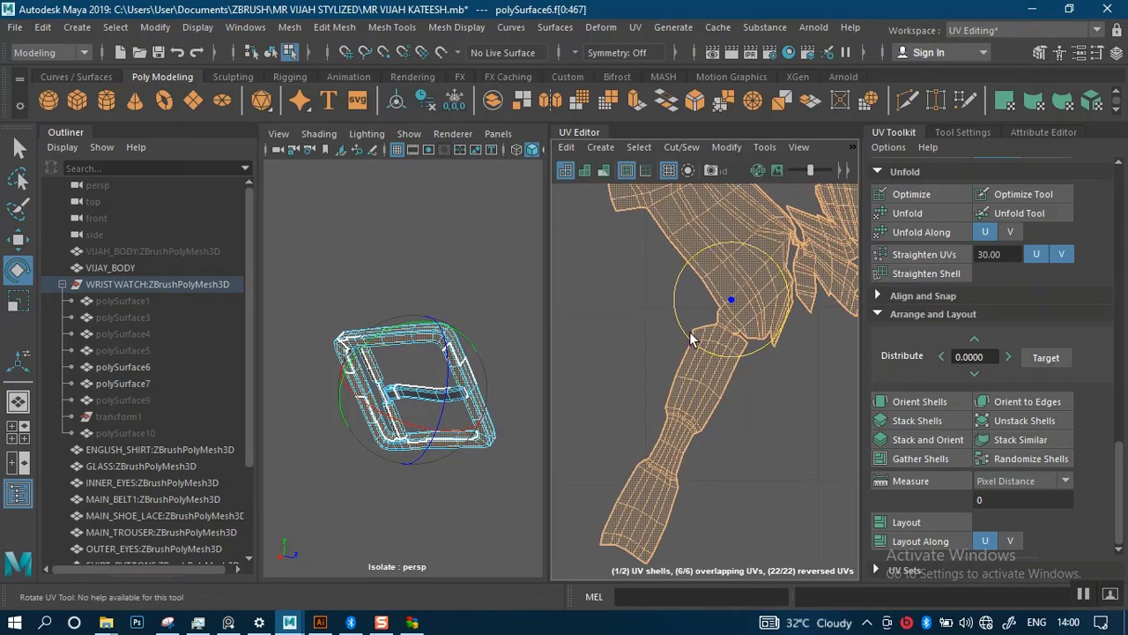
pyautogui.press('Delete')
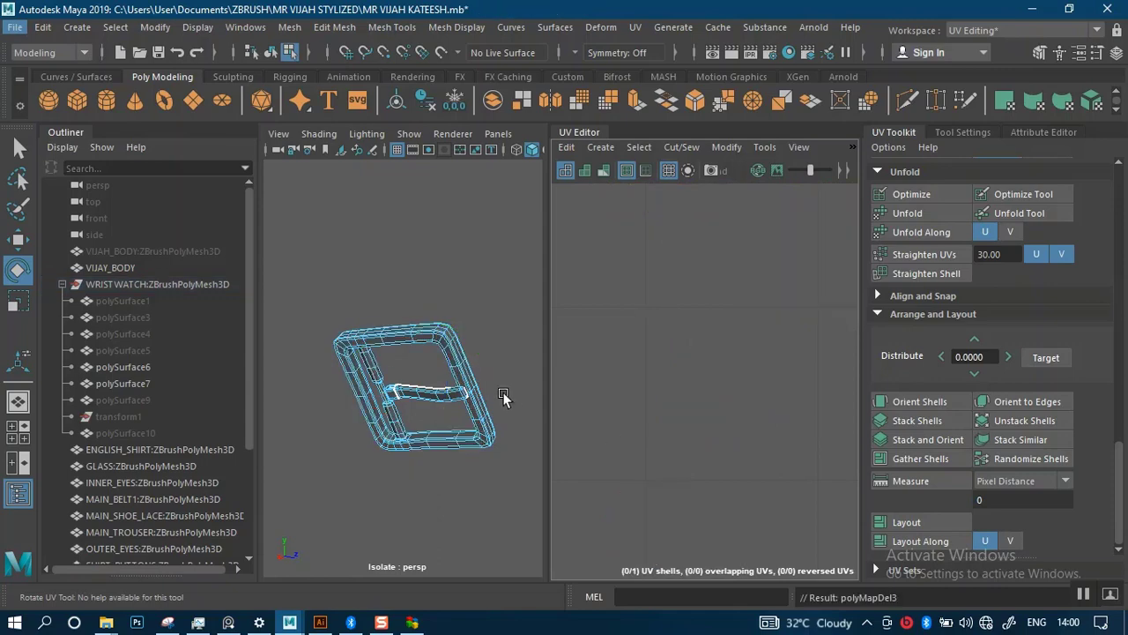
# Locate the buckle prong's shell in the UV layout, select it and unfold it
pyautogui.keyDown('alt'); pyautogui.moveTo(376, 362); pyautogui.dragTo(390, 429, button='right'); pyautogui.keyUp('alt')
pyautogui.keyDown('alt'); pyautogui.moveTo(391, 428); pyautogui.dragTo(456, 438); pyautogui.keyUp('alt')
pyautogui.keyDown('alt'); pyautogui.moveTo(455, 438); pyautogui.dragTo(367, 378, button='middle'); pyautogui.keyUp('alt')
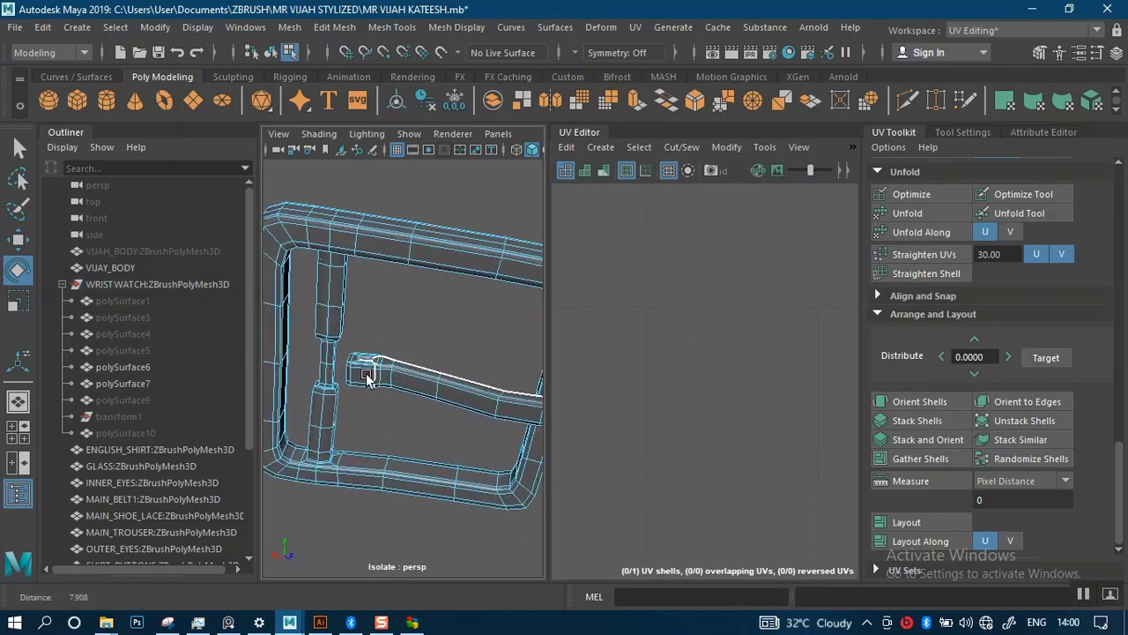
pyautogui.keyDown('alt'); pyautogui.moveTo(368, 378); pyautogui.dragTo(389, 424, button='right'); pyautogui.keyUp('alt')
pyautogui.moveTo(389, 424)
pyautogui.keyDown('alt'); pyautogui.mouseDown()
pyautogui.moveTo(374, 395)
pyautogui.moveTo(378, 414)
pyautogui.mouseUp(); pyautogui.keyUp('alt')
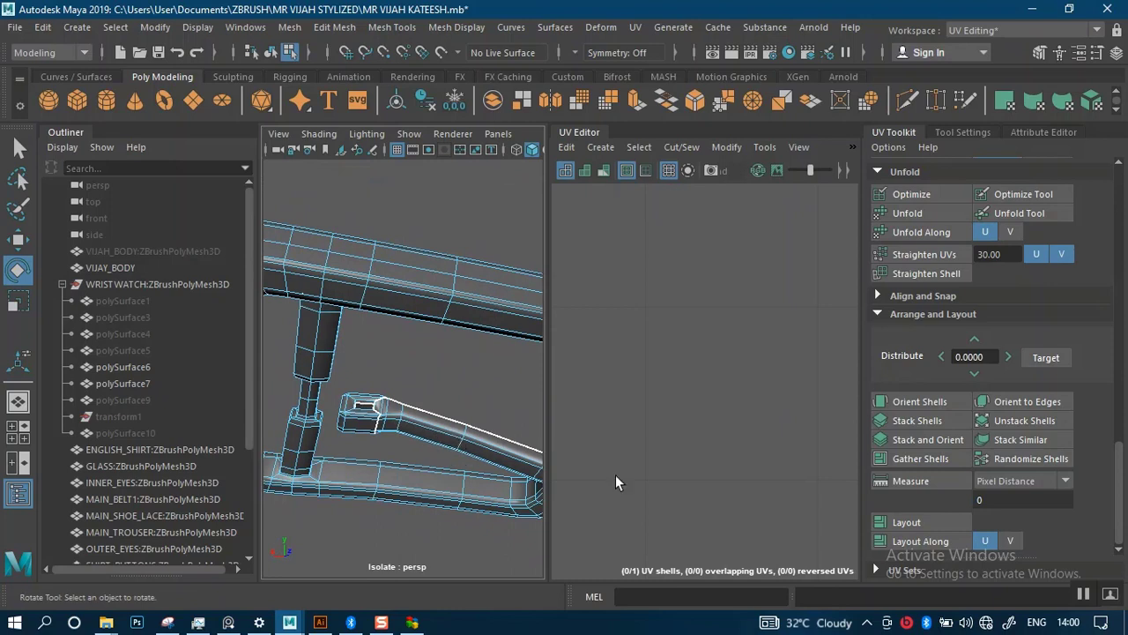
pyautogui.keyDown('alt'); pyautogui.moveTo(616, 474); pyautogui.dragTo(633, 263, button='right'); pyautogui.keyUp('alt')
pyautogui.keyDown('alt'); pyautogui.moveTo(662, 467); pyautogui.dragTo(677, 308, button='right'); pyautogui.keyUp('alt')
pyautogui.keyDown('alt'); pyautogui.moveTo(718, 402); pyautogui.dragTo(636, 386, button='middle'); pyautogui.keyUp('alt')
pyautogui.keyDown('alt'); pyautogui.moveTo(637, 387); pyautogui.dragTo(743, 578, button='right'); pyautogui.keyUp('alt')
pyautogui.keyDown('alt'); pyautogui.moveTo(783, 447); pyautogui.dragTo(710, 430, button='middle'); pyautogui.keyUp('alt')
pyautogui.keyDown('alt'); pyautogui.moveTo(699, 379); pyautogui.dragTo(694, 566, button='right'); pyautogui.keyUp('alt')
pyautogui.keyDown('alt'); pyautogui.moveTo(724, 454); pyautogui.dragTo(689, 431, button='middle'); pyautogui.keyUp('alt')
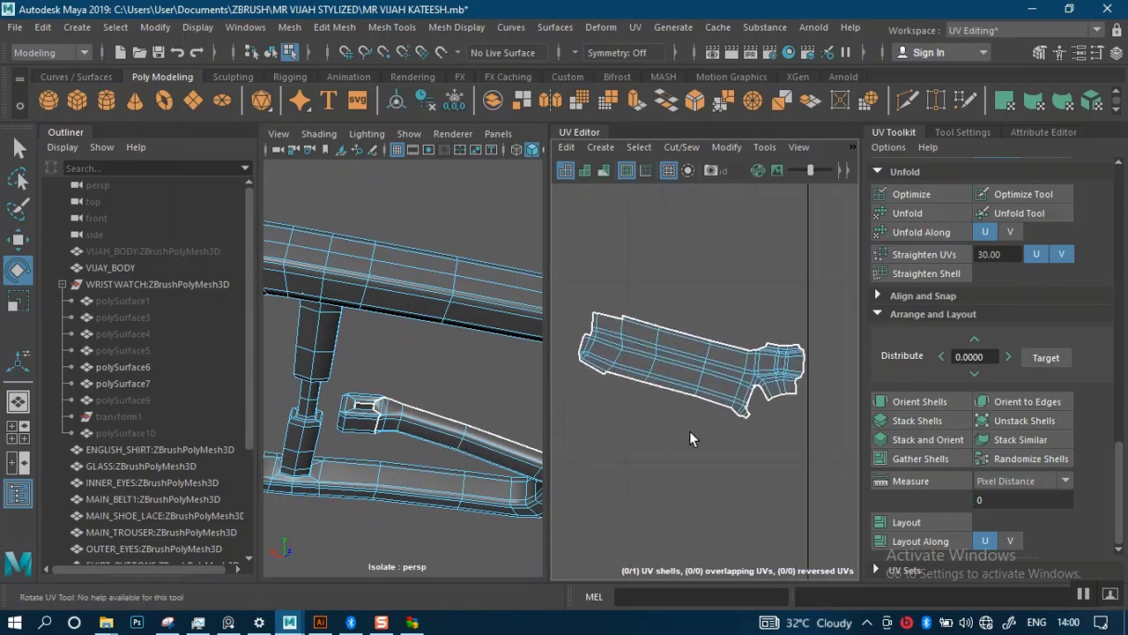
pyautogui.moveTo(765, 357); pyautogui.dragTo(699, 320, button='right')
pyautogui.click(724, 357)
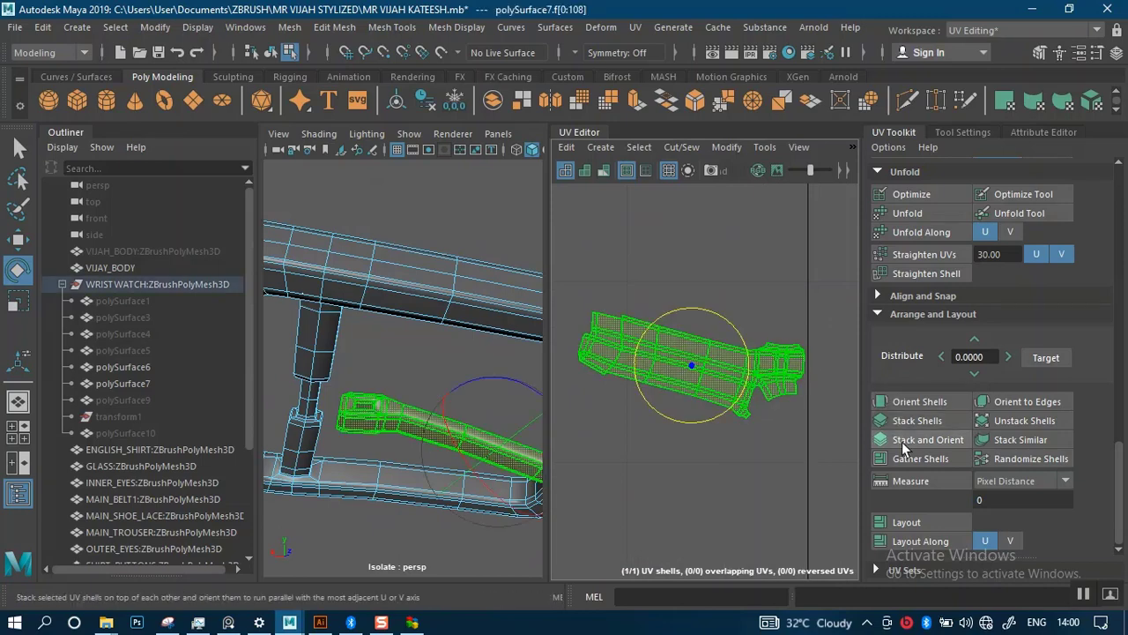
pyautogui.click(920, 214)
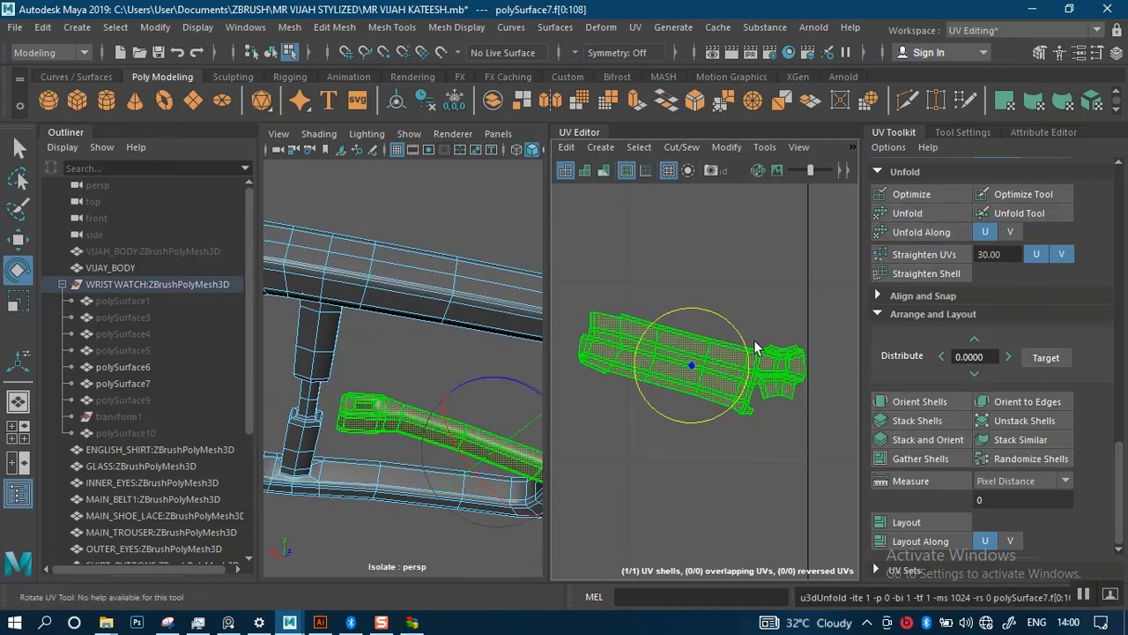
# Rotate the prong's unfolded shell to a roughly vertical orientation
pyautogui.scroll(5, 754, 359)
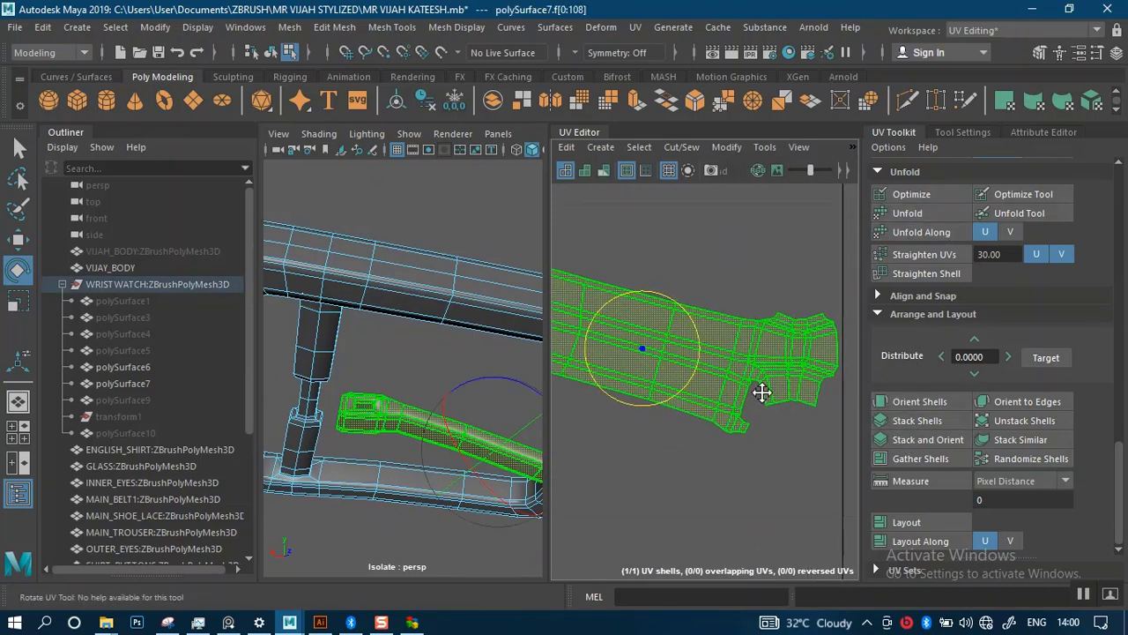
pyautogui.keyDown('alt'); pyautogui.moveTo(739, 356); pyautogui.dragTo(683, 269, button='right'); pyautogui.keyUp('alt')
pyautogui.moveTo(743, 372); pyautogui.dragTo(646, 443)
# Return to object mode and select the buckle prong polySurface7
pyautogui.keyDown('alt'); pyautogui.moveTo(414, 379); pyautogui.dragTo(340, 284); pyautogui.keyUp('alt')
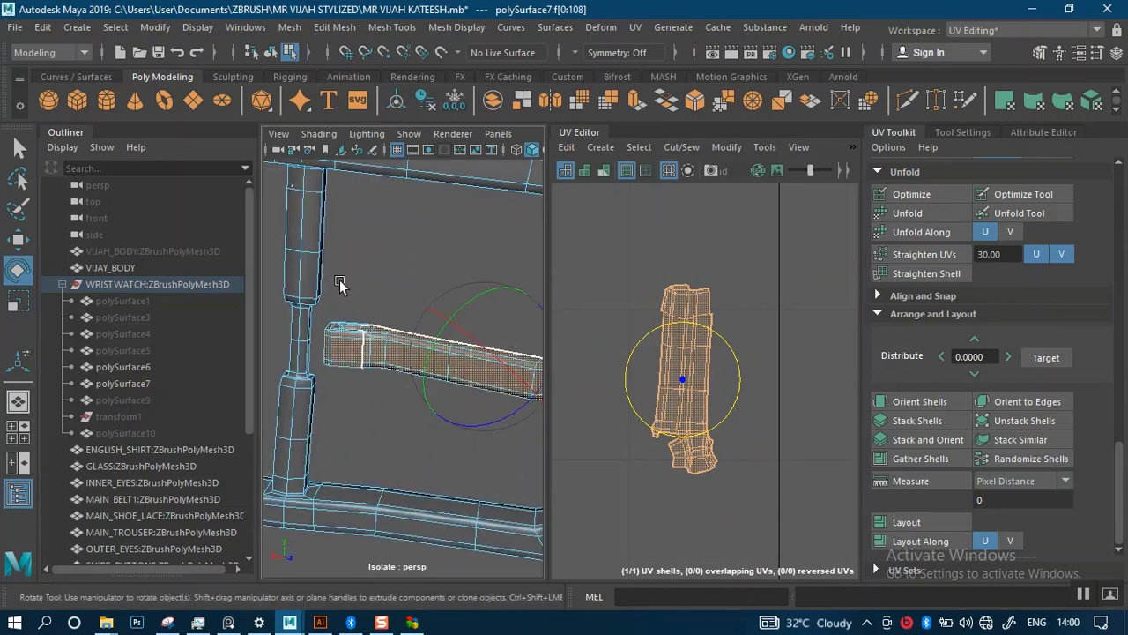
pyautogui.moveTo(383, 344); pyautogui.dragTo(460, 139, button='right')
pyautogui.click(421, 342)
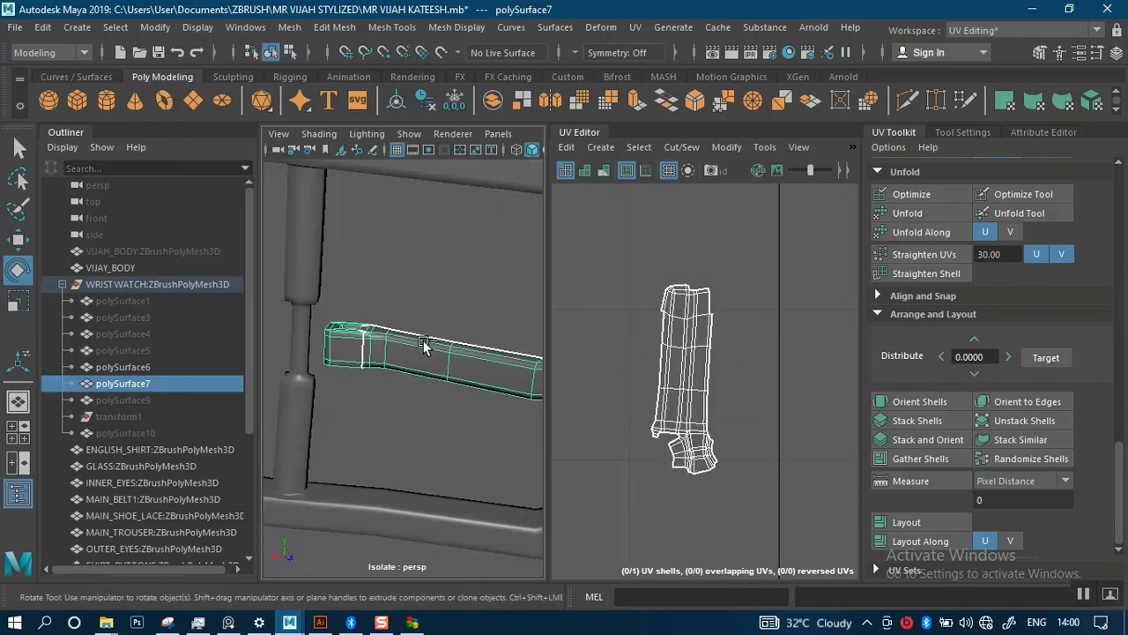
# Hide the buckle prong, select the buckle frame polySurface6 and bring the whole frame into view
pyautogui.hotkey('ctrl', 'h')
pyautogui.click(312, 359)
pyautogui.keyDown('alt'); pyautogui.moveTo(330, 377); pyautogui.dragTo(392, 374, button='middle'); pyautogui.keyUp('alt')
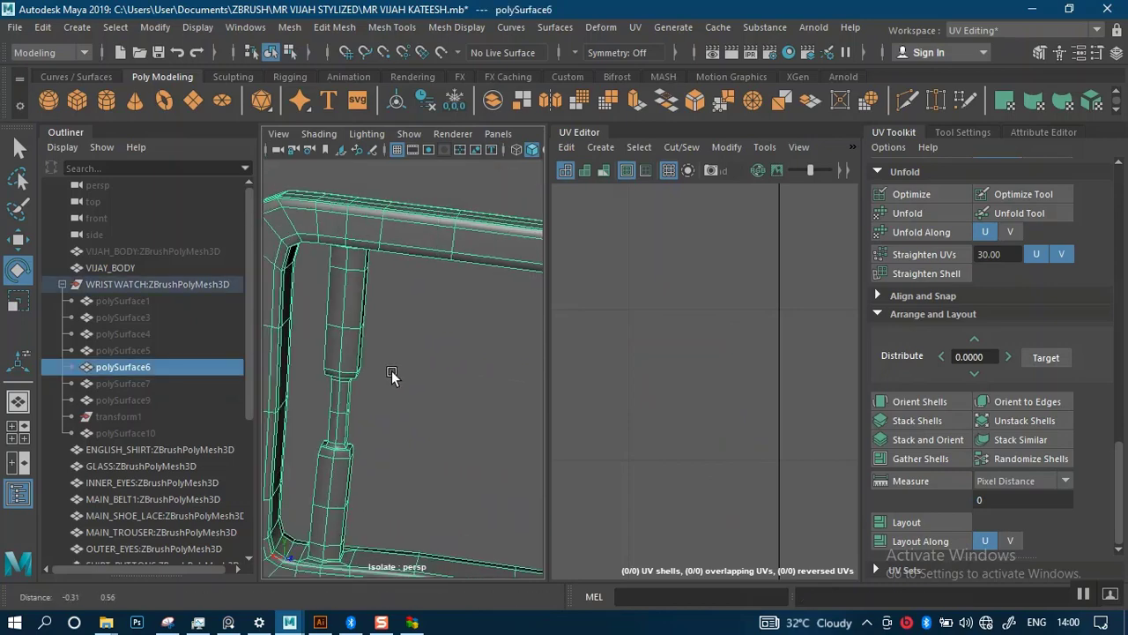
pyautogui.press('f')
pyautogui.keyDown('alt'); pyautogui.moveTo(393, 375); pyautogui.dragTo(345, 244); pyautogui.keyUp('alt')
pyautogui.scroll(3, 353, 314)
pyautogui.keyDown('alt'); pyautogui.moveTo(353, 315); pyautogui.dragTo(395, 305); pyautogui.keyUp('alt')
# Select all faces of the buckle frame from a front-on view and create a camera-based UV projection
pyautogui.moveTo(394, 305); pyautogui.dragTo(372, 116, button='right')
pyautogui.moveTo(354, 310); pyautogui.dragTo(355, 262, button='right')
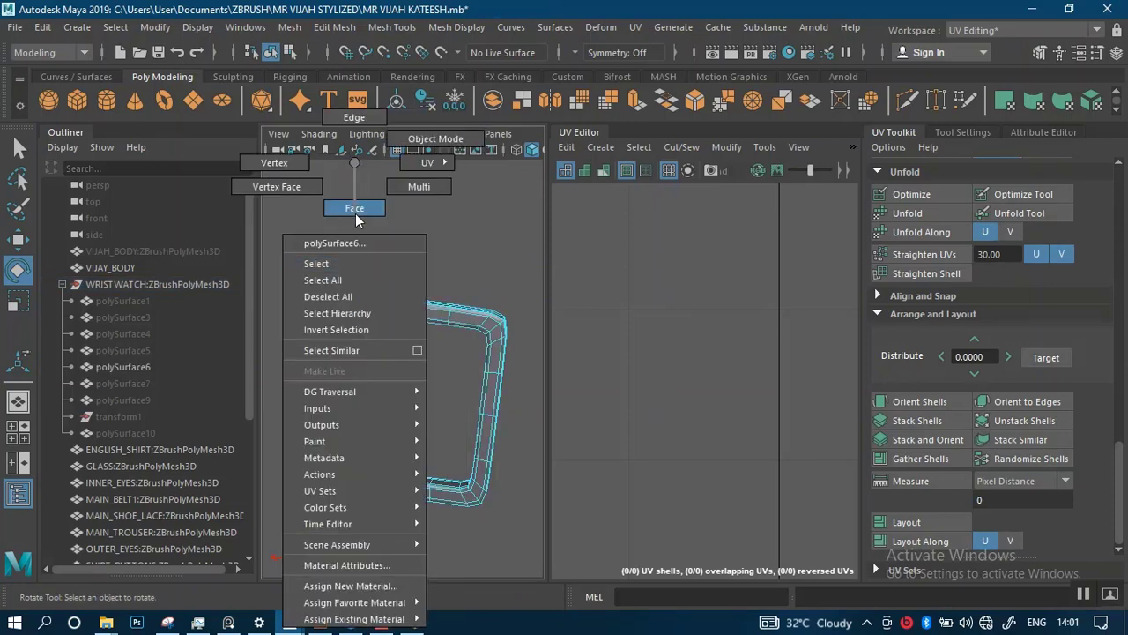
pyautogui.moveTo(355, 213); pyautogui.dragTo(355, 215, button='right')
pyautogui.keyDown('alt'); pyautogui.moveTo(348, 328); pyautogui.dragTo(309, 289); pyautogui.keyUp('alt')
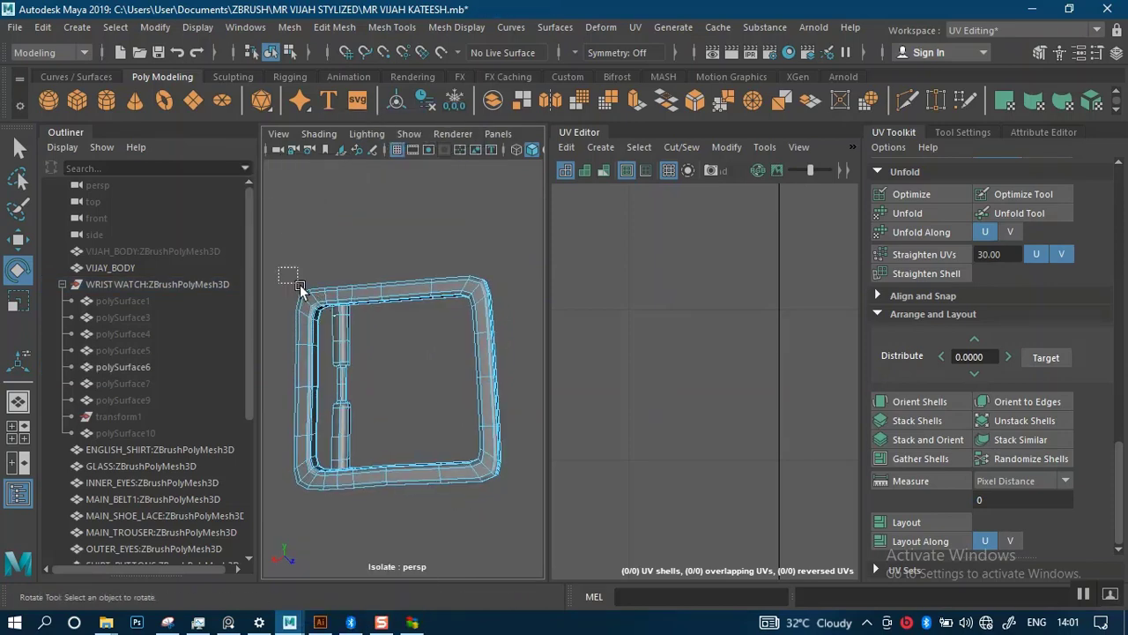
pyautogui.moveTo(522, 584); pyautogui.dragTo(524, 582)
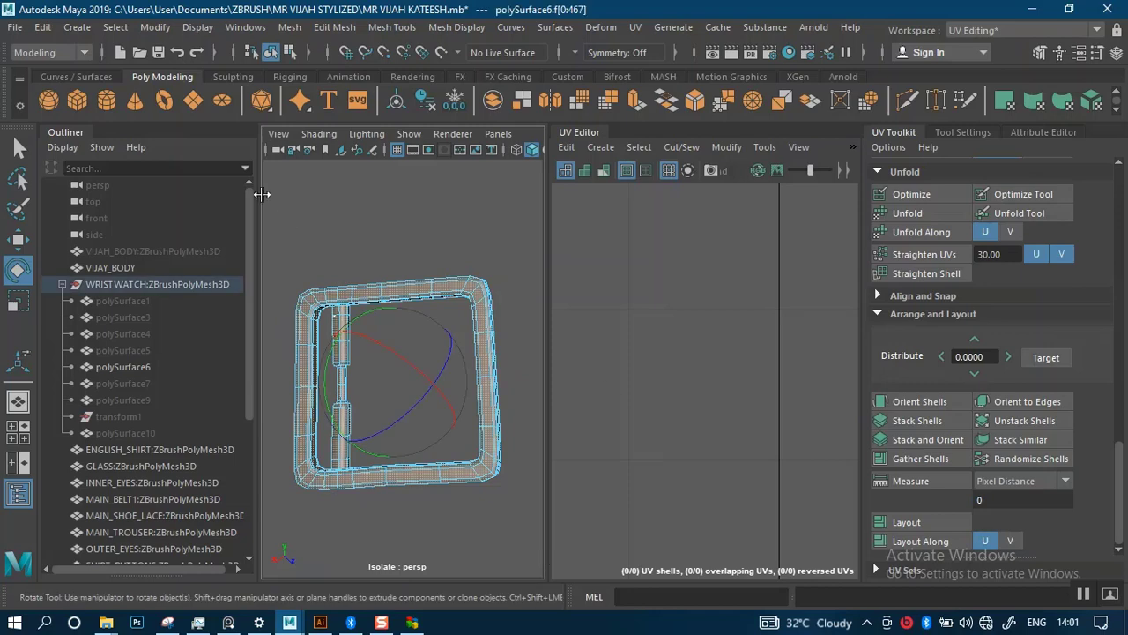
pyautogui.moveTo(262, 194); pyautogui.dragTo(260, 265)
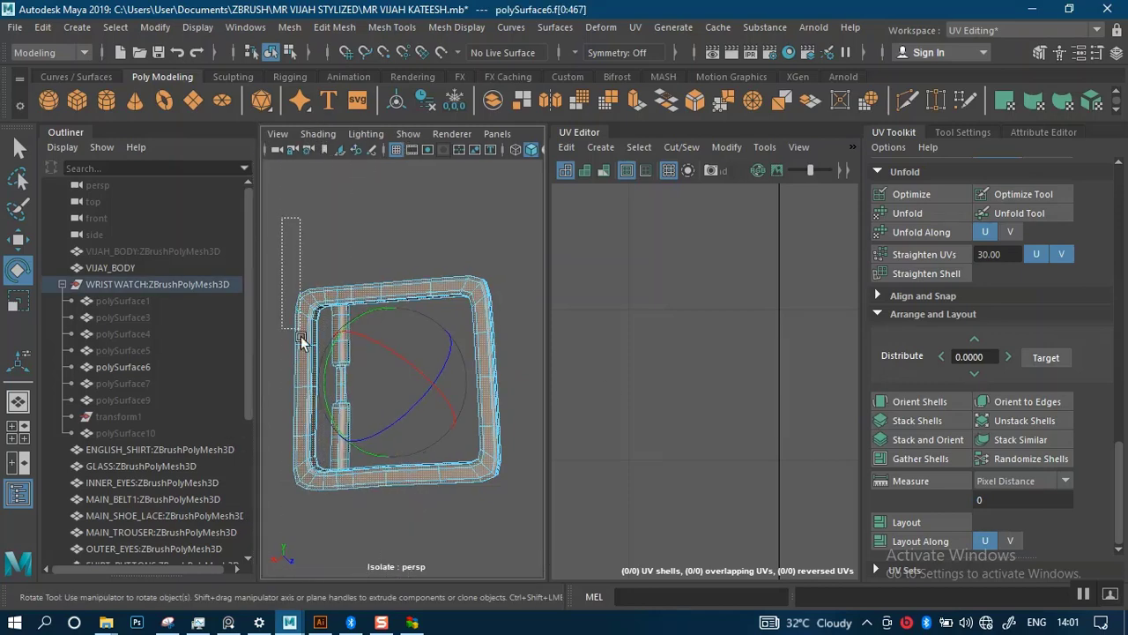
pyautogui.moveTo(300, 340); pyautogui.dragTo(517, 574)
pyautogui.scroll(5, 1117, 442)
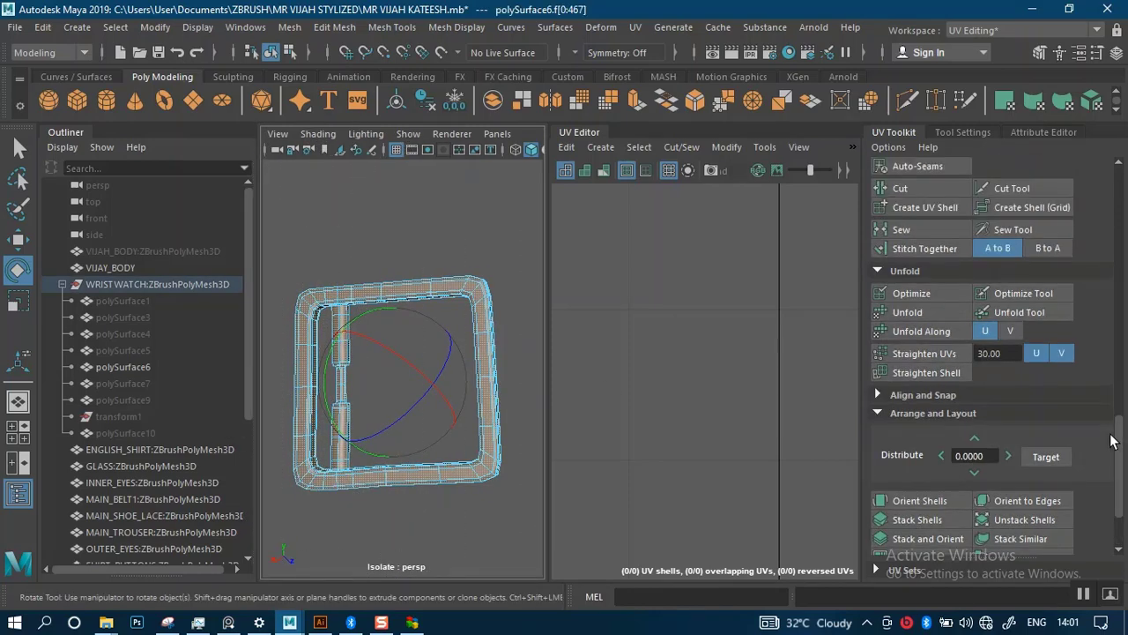
pyautogui.scroll(1, 840, 345)
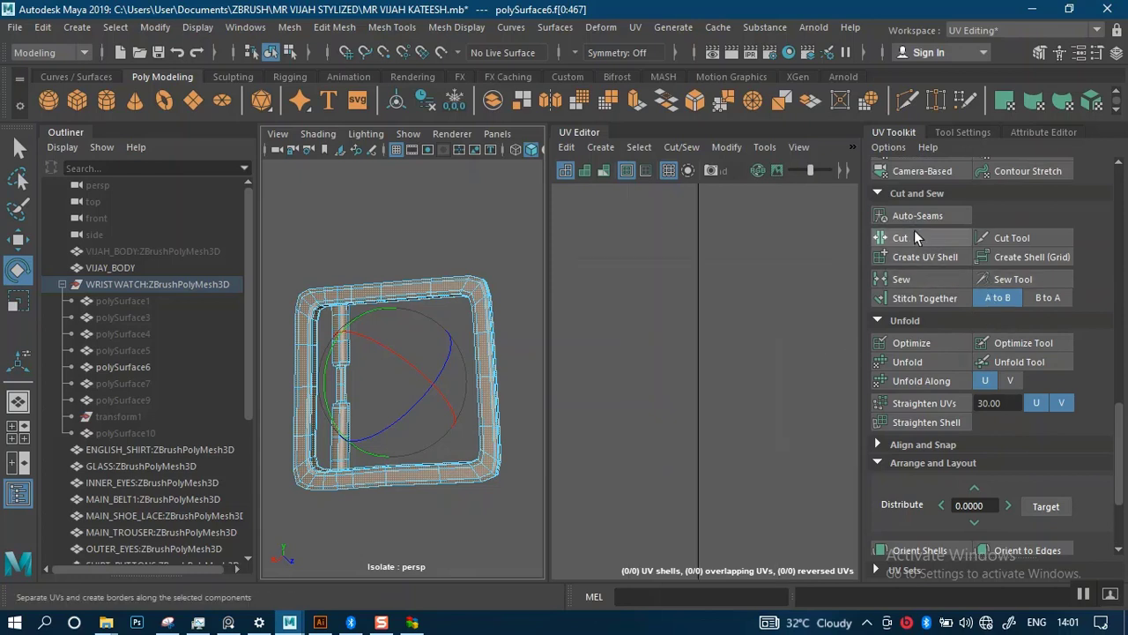
pyautogui.scroll(3, 916, 238)
pyautogui.click(919, 267)
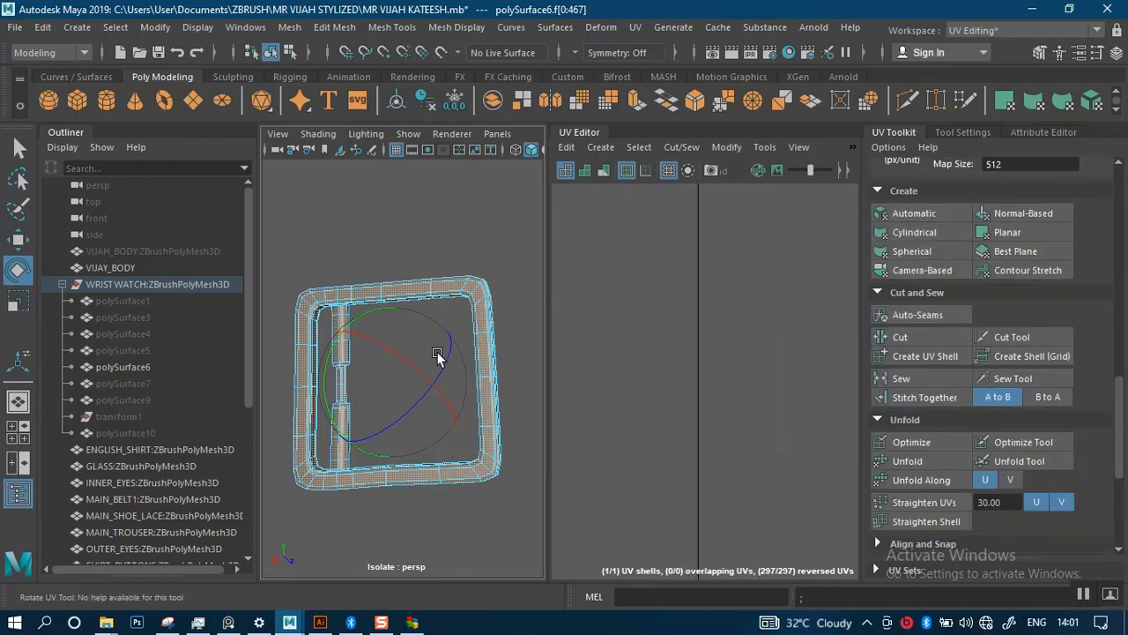
# Enlarge the viewport by collapsing the Outliner and select the edge loop around the buckle frame's outer side
pyautogui.scroll(5, 644, 426)
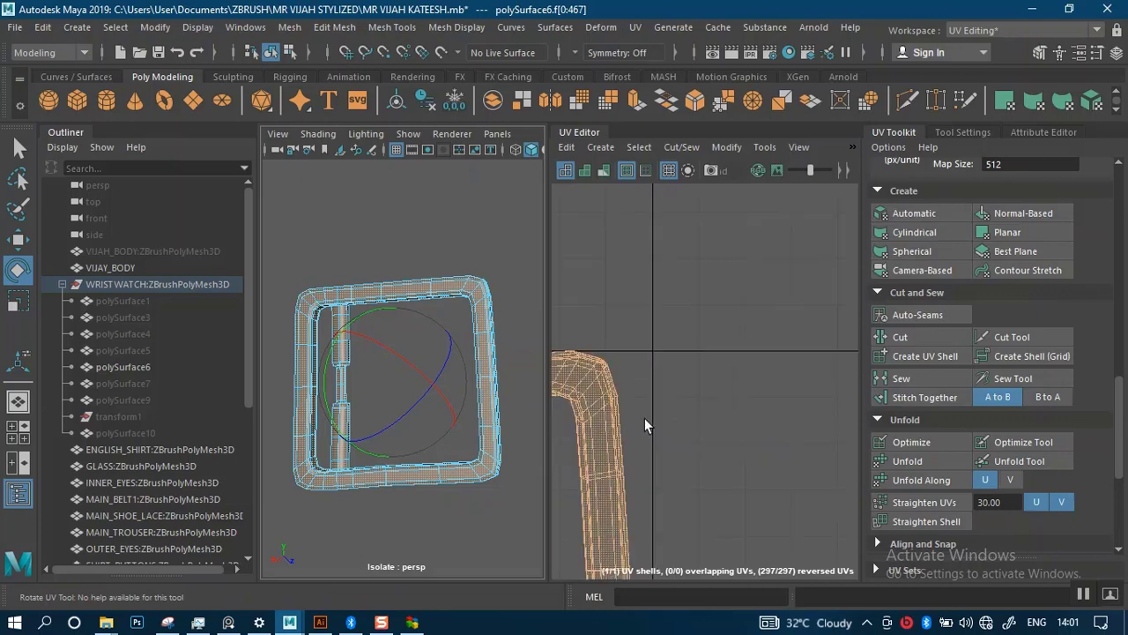
pyautogui.scroll(-1, 725, 352)
pyautogui.keyDown('alt'); pyautogui.moveTo(639, 295); pyautogui.dragTo(801, 247, button='middle'); pyautogui.keyUp('alt')
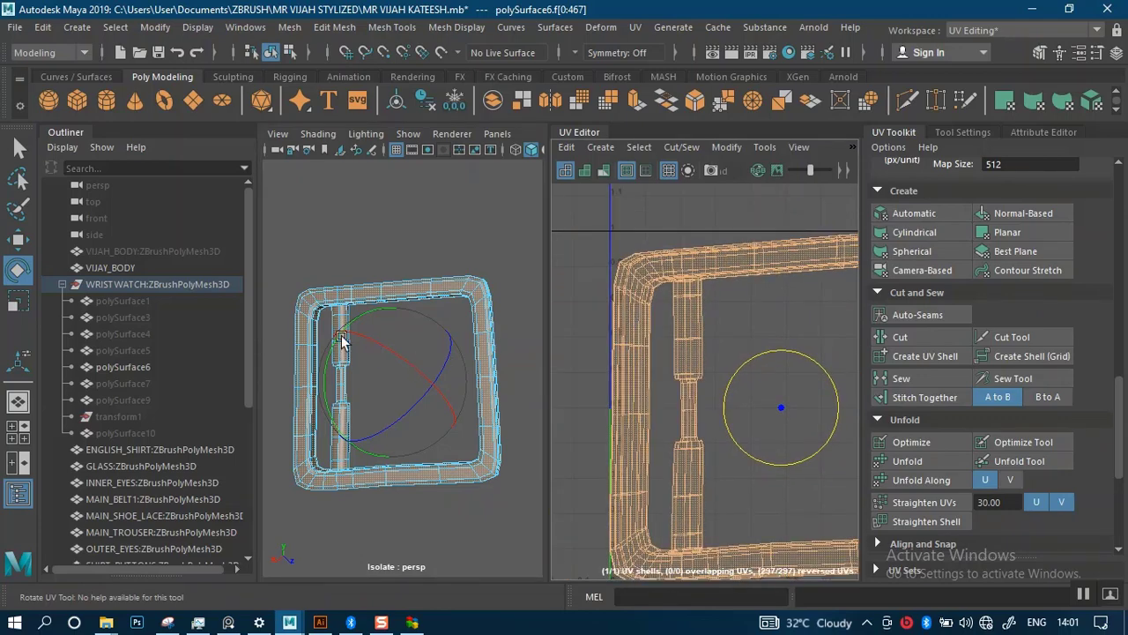
pyautogui.moveTo(343, 340)
pyautogui.keyDown('alt'); pyautogui.mouseDown()
pyautogui.moveTo(325, 352)
pyautogui.moveTo(380, 355)
pyautogui.moveTo(324, 337)
pyautogui.moveTo(340, 333)
pyautogui.mouseUp(); pyautogui.keyUp('alt')
pyautogui.scroll(3, 390, 356)
pyautogui.moveTo(366, 260)
pyautogui.keyDown('alt'); pyautogui.mouseDown(button='middle')
pyautogui.moveTo(380, 282)
pyautogui.moveTo(388, 264)
pyautogui.mouseUp(button='middle'); pyautogui.keyUp('alt')
pyautogui.click(62, 131)
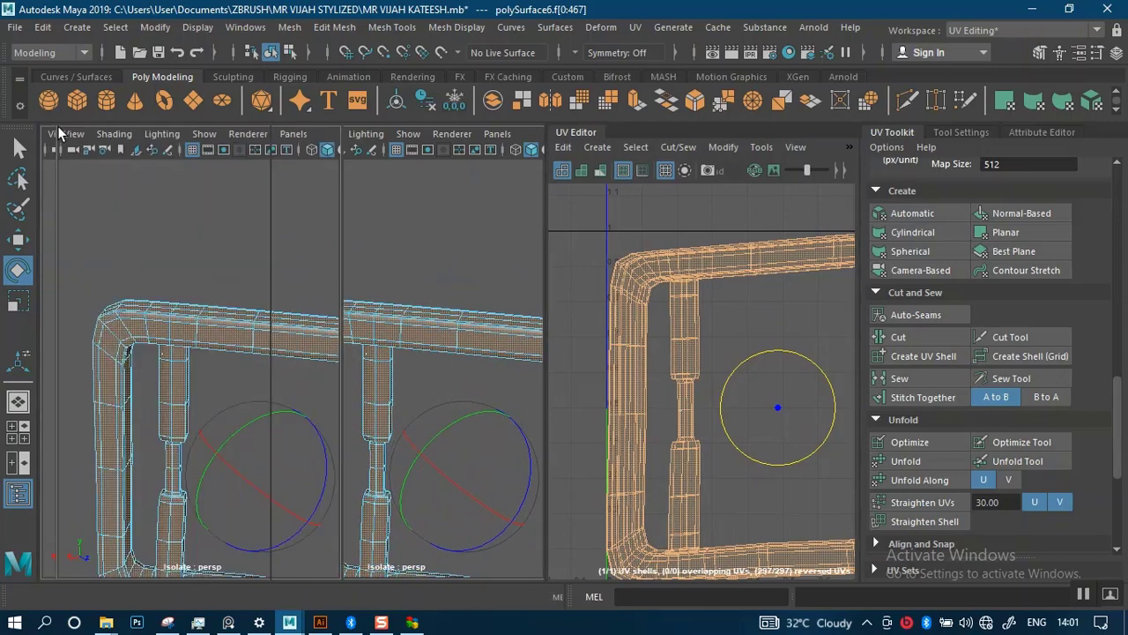
pyautogui.keyDown('alt'); pyautogui.moveTo(238, 306); pyautogui.dragTo(362, 291); pyautogui.keyUp('alt')
pyautogui.moveTo(366, 189); pyautogui.dragTo(379, 116, button='right')
pyautogui.click(254, 264)
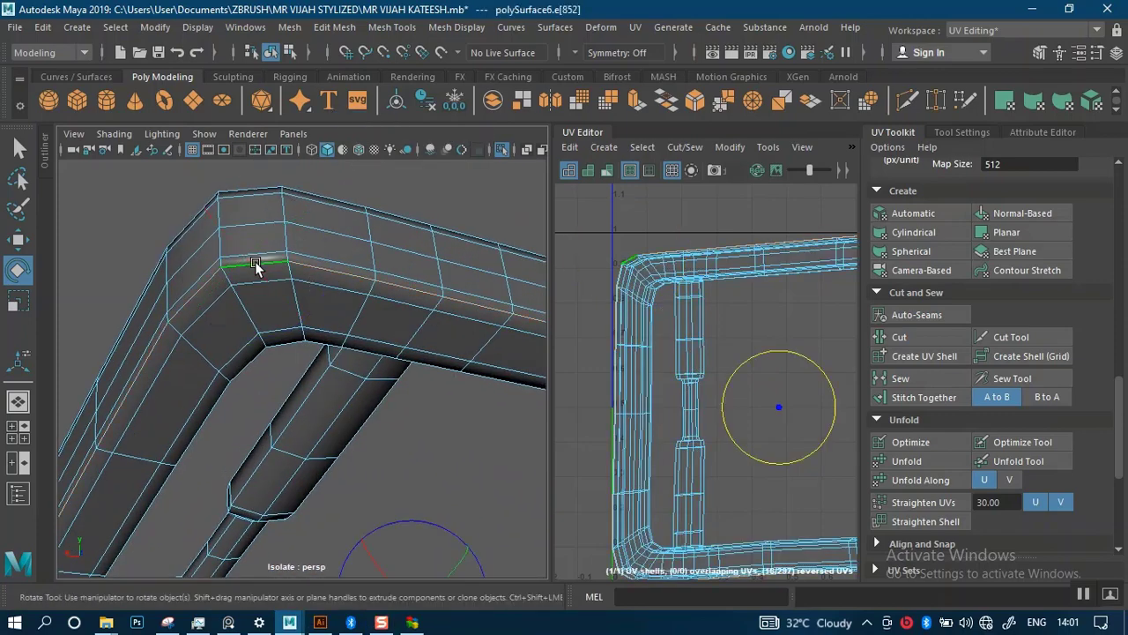
# Add the frame's inner edge loop and the edges around the crossbar's upper end to the selection
pyautogui.keyDown('alt'); pyautogui.moveTo(318, 313); pyautogui.dragTo(161, 343); pyautogui.keyUp('alt')
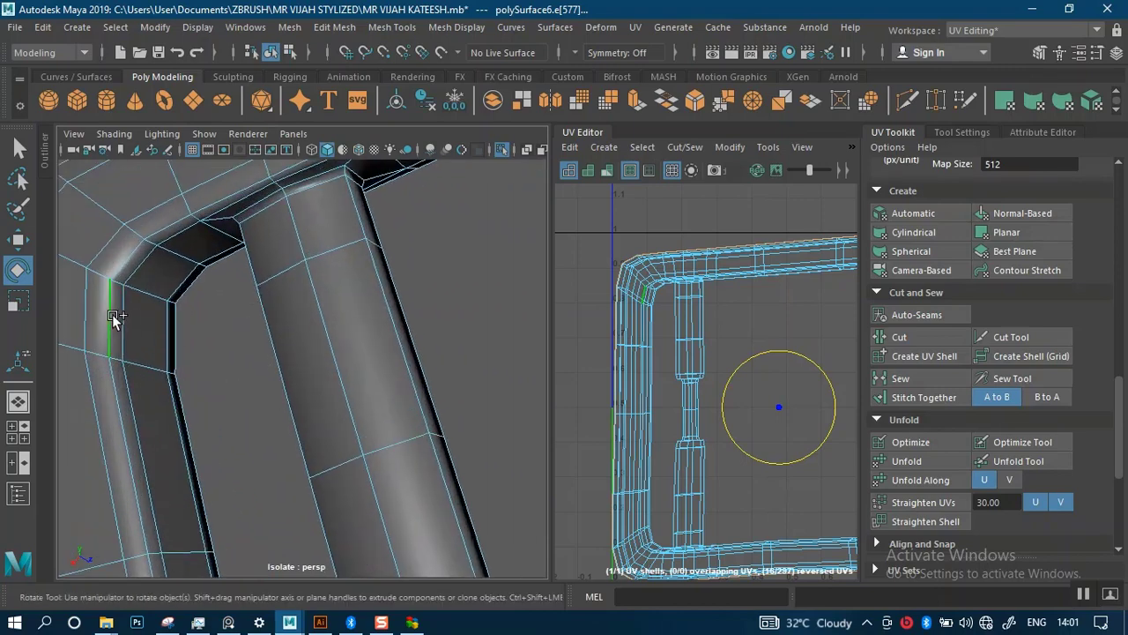
pyautogui.keyDown('alt'); pyautogui.moveTo(247, 397); pyautogui.dragTo(399, 262); pyautogui.keyUp('alt')
pyautogui.keyDown('alt'); pyautogui.moveTo(338, 407); pyautogui.dragTo(344, 471); pyautogui.keyUp('alt')
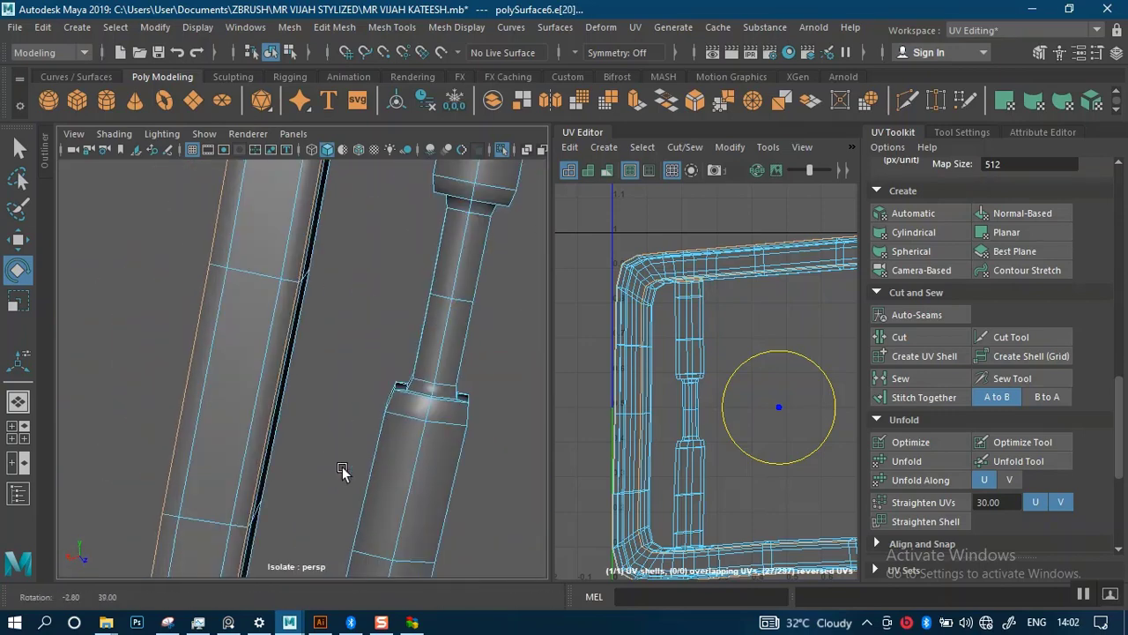
# Add the edges around the crossbar's lower end and cut the UVs along all the selected edges
pyautogui.keyDown('alt'); pyautogui.moveTo(345, 471); pyautogui.dragTo(345, 320, button='middle'); pyautogui.keyUp('alt')
pyautogui.keyDown('alt'); pyautogui.moveTo(345, 320); pyautogui.dragTo(353, 494); pyautogui.keyUp('alt')
pyautogui.keyDown('alt'); pyautogui.moveTo(353, 511); pyautogui.dragTo(356, 397, button='middle'); pyautogui.keyUp('alt')
pyautogui.keyDown('alt'); pyautogui.moveTo(356, 394); pyautogui.dragTo(345, 434); pyautogui.keyUp('alt')
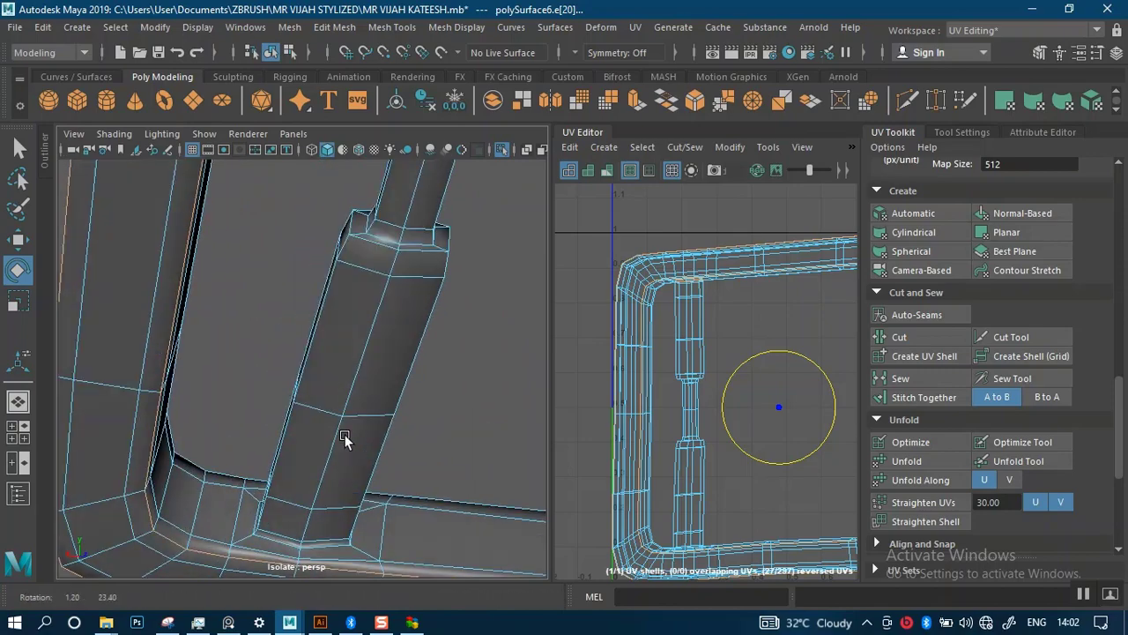
pyautogui.scroll(2, 347, 449)
pyautogui.keyDown('alt'); pyautogui.moveTo(346, 448); pyautogui.dragTo(347, 396, button='middle'); pyautogui.keyUp('alt')
pyautogui.keyDown('alt'); pyautogui.moveTo(347, 396); pyautogui.dragTo(239, 408); pyautogui.keyUp('alt')
pyautogui.scroll(-3, 355, 494)
pyautogui.scroll(3, 236, 408)
pyautogui.keyDown('alt'); pyautogui.moveTo(230, 408); pyautogui.dragTo(244, 476, button='middle'); pyautogui.keyUp('alt')
pyautogui.keyDown('alt'); pyautogui.moveTo(245, 477); pyautogui.dragTo(37, 528); pyautogui.keyUp('alt')
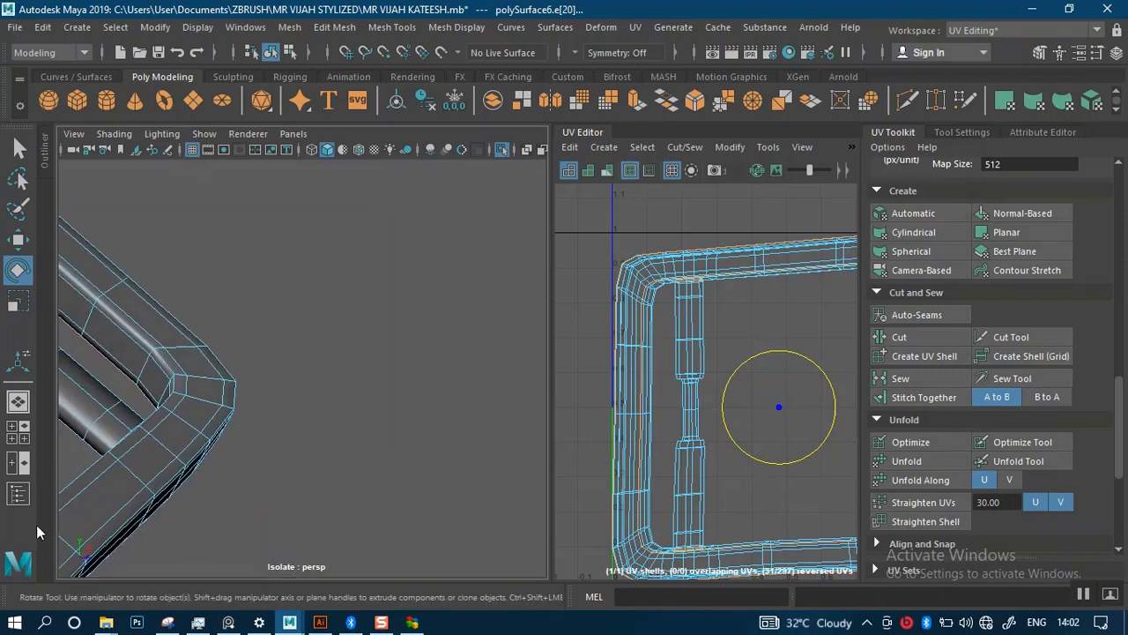
pyautogui.keyDown('alt'); pyautogui.moveTo(227, 414); pyautogui.dragTo(338, 305); pyautogui.keyUp('alt')
pyautogui.keyDown('alt'); pyautogui.moveTo(337, 305); pyautogui.dragTo(305, 473, button='middle'); pyautogui.keyUp('alt')
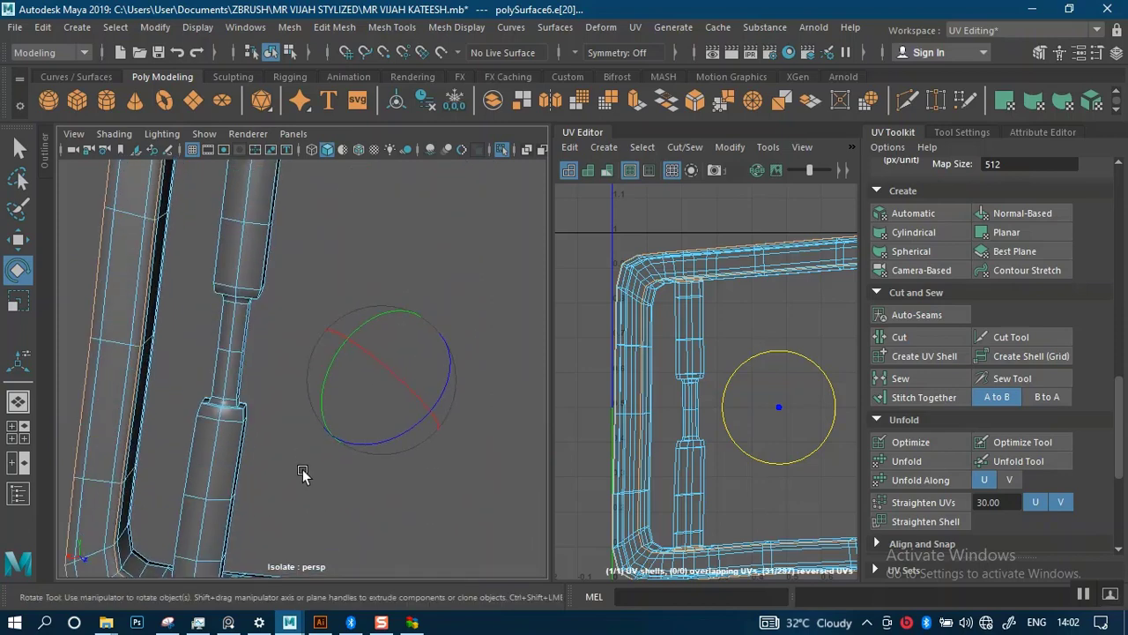
pyautogui.scroll(-4, 305, 473)
pyautogui.keyDown('alt'); pyautogui.moveTo(305, 473); pyautogui.dragTo(458, 350); pyautogui.keyUp('alt')
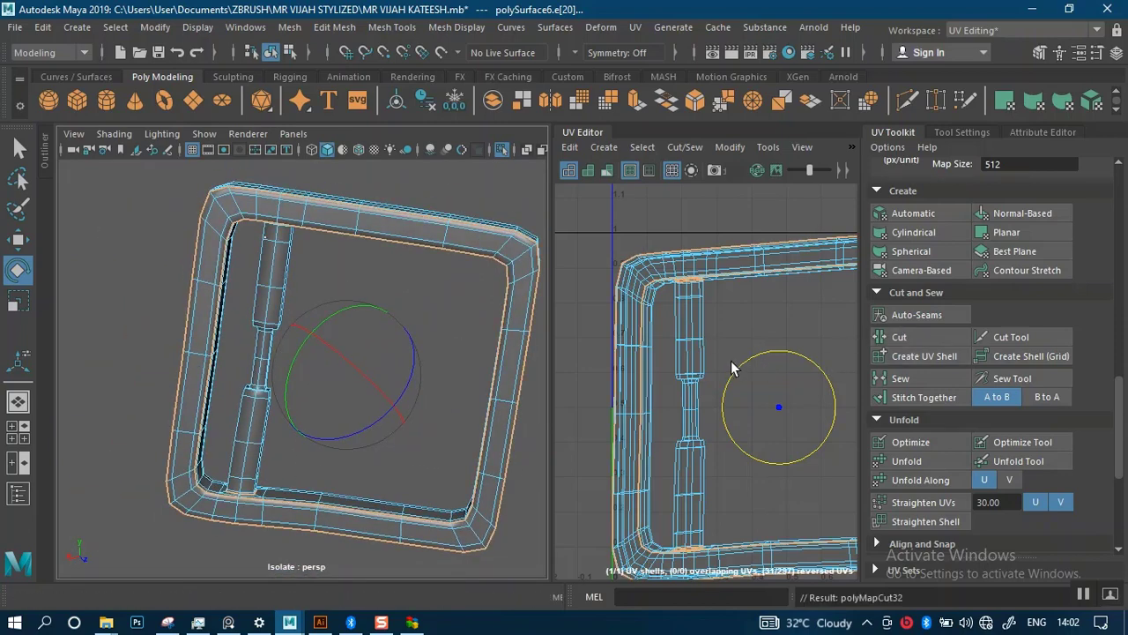
# Switch to UV shell mode and select the crossbar's separated shell in the UV layout
pyautogui.press('f')
pyautogui.moveTo(709, 241); pyautogui.dragTo(652, 221, button='right')
pyautogui.scroll(3, 301, 387)
pyautogui.keyDown('alt'); pyautogui.moveTo(325, 370); pyautogui.dragTo(277, 373); pyautogui.keyUp('alt')
pyautogui.scroll(5, 703, 373)
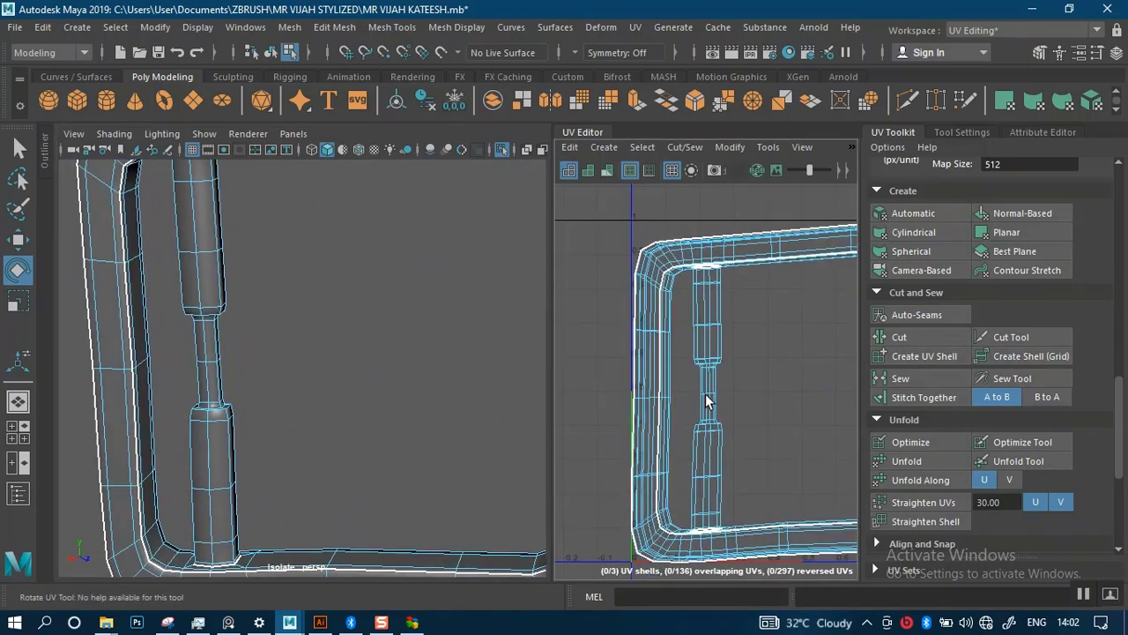
pyautogui.click(702, 373)
pyautogui.scroll(1, 718, 402)
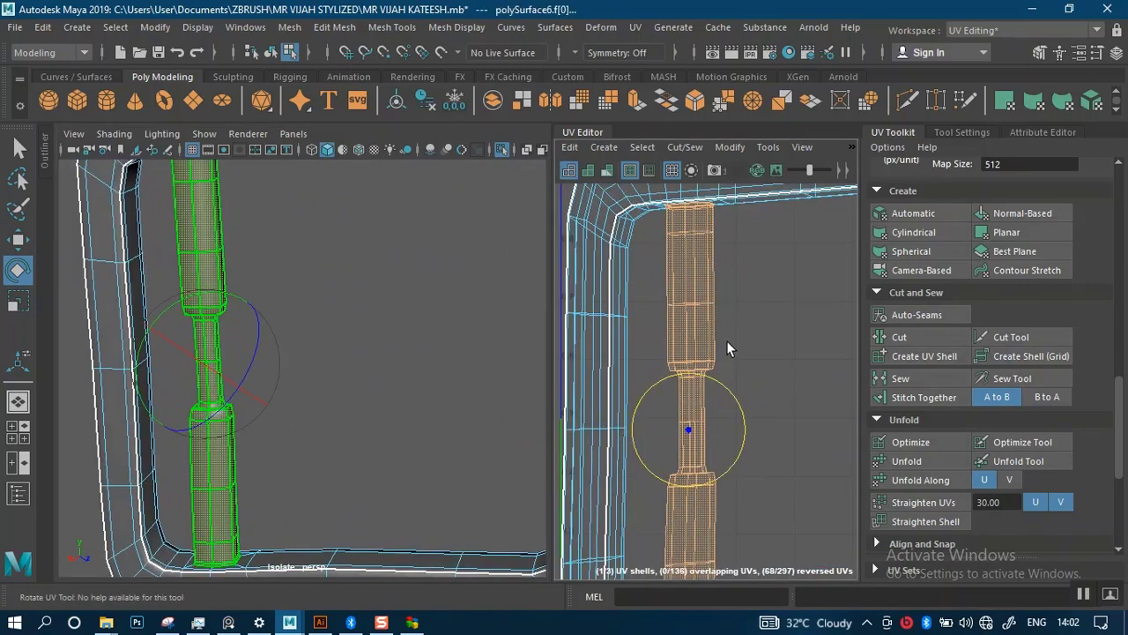
# Switch to edge mode and pick a lengthwise edge loop on the crossbar's shell
pyautogui.moveTo(678, 301); pyautogui.dragTo(680, 305, button='right')
pyautogui.moveTo(678, 253); pyautogui.dragTo(679, 254, button='right')
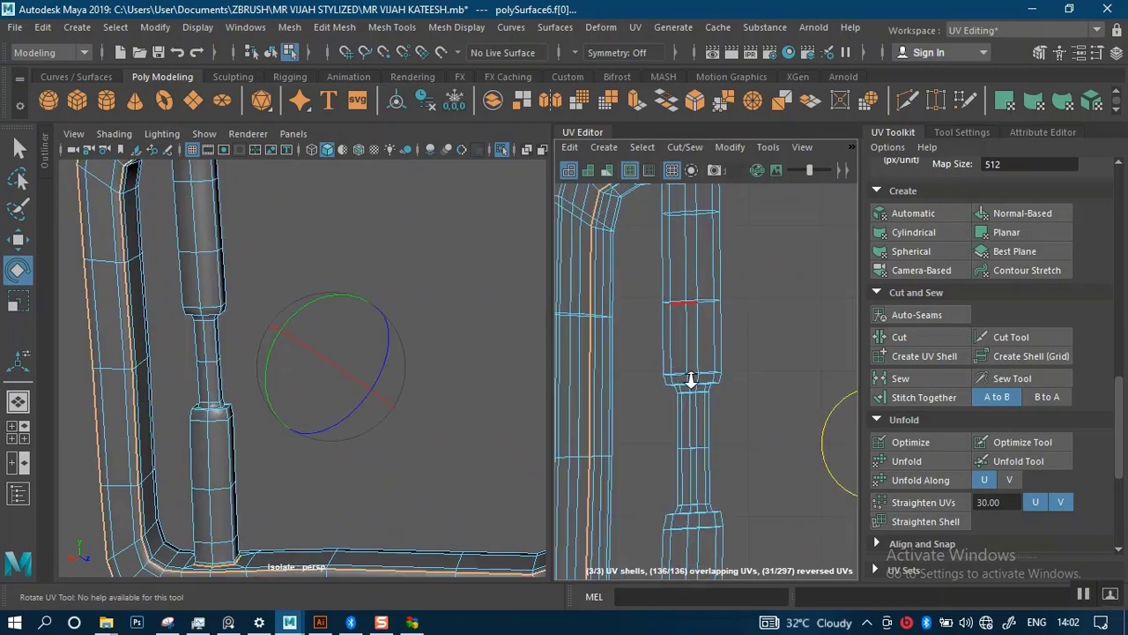
pyautogui.click(697, 487)
pyautogui.doubleClick(694, 492)
pyautogui.scroll(-3, 767, 388)
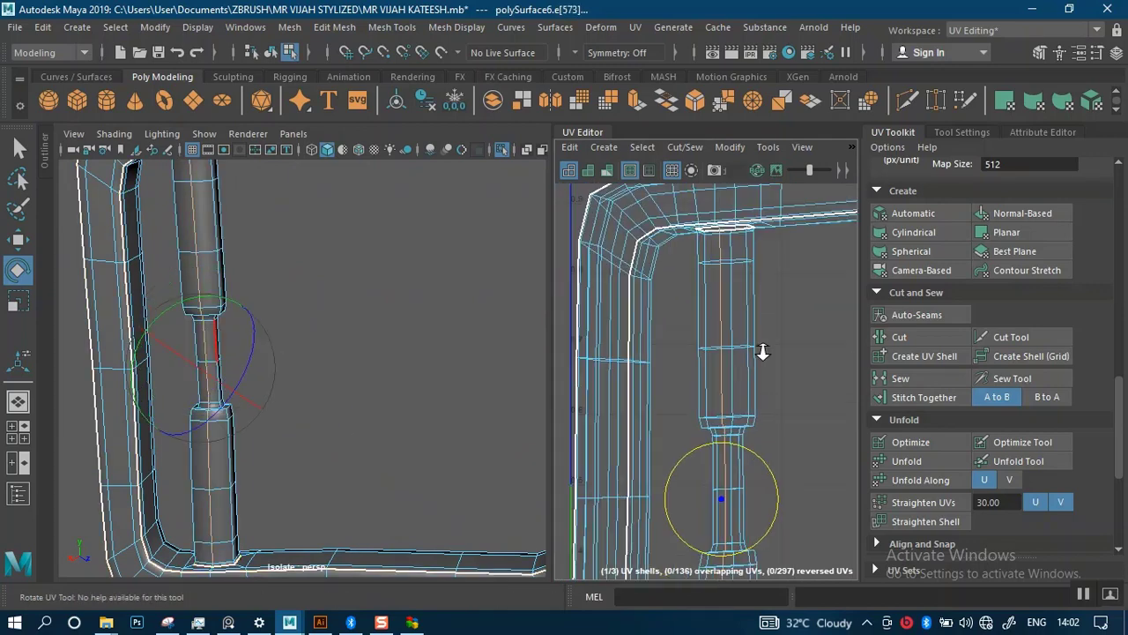
# Select the lengthwise edge loop on the crossbar's far side instead and cut the UVs along it
pyautogui.keyDown('alt'); pyautogui.moveTo(501, 384); pyautogui.dragTo(280, 363); pyautogui.keyUp('alt')
pyautogui.click(202, 500)
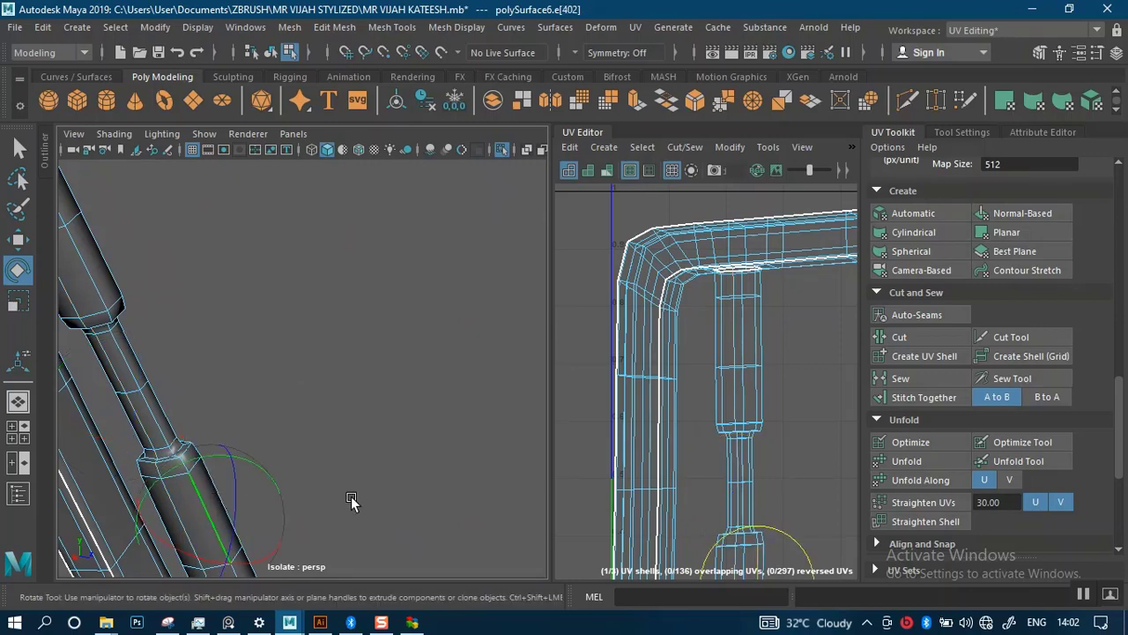
pyautogui.keyDown('alt'); pyautogui.moveTo(743, 419); pyautogui.dragTo(633, 196, button='middle'); pyautogui.keyUp('alt')
pyautogui.scroll(4, 685, 271)
pyautogui.keyDown('alt'); pyautogui.moveTo(651, 425); pyautogui.dragTo(729, 447, button='middle'); pyautogui.keyUp('alt')
pyautogui.scroll(2, 729, 447)
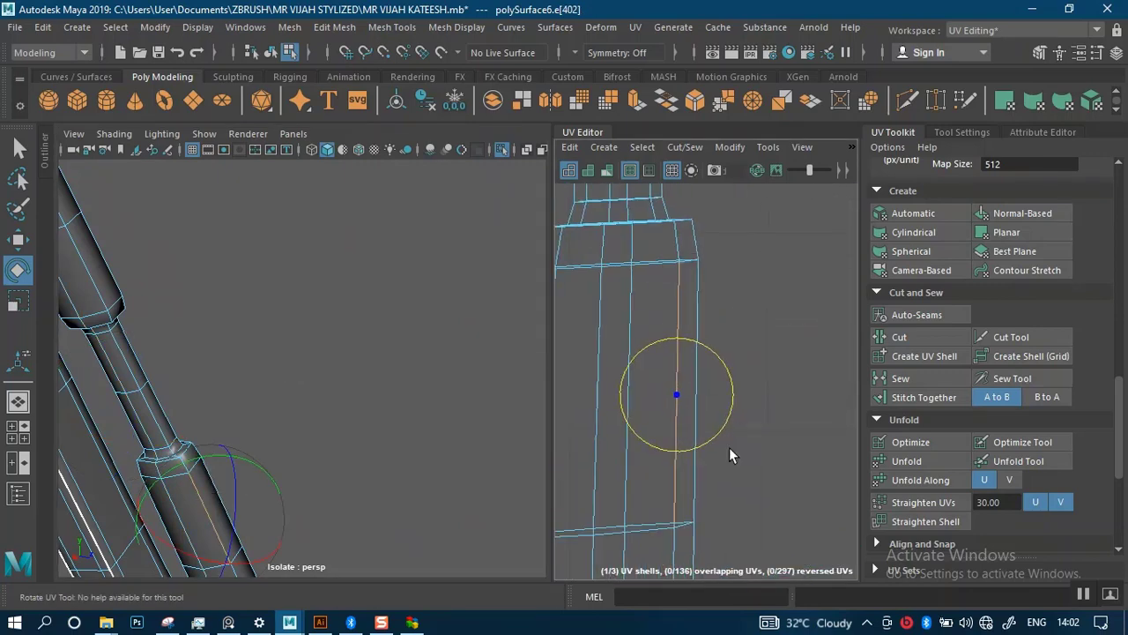
pyautogui.doubleClick(680, 303)
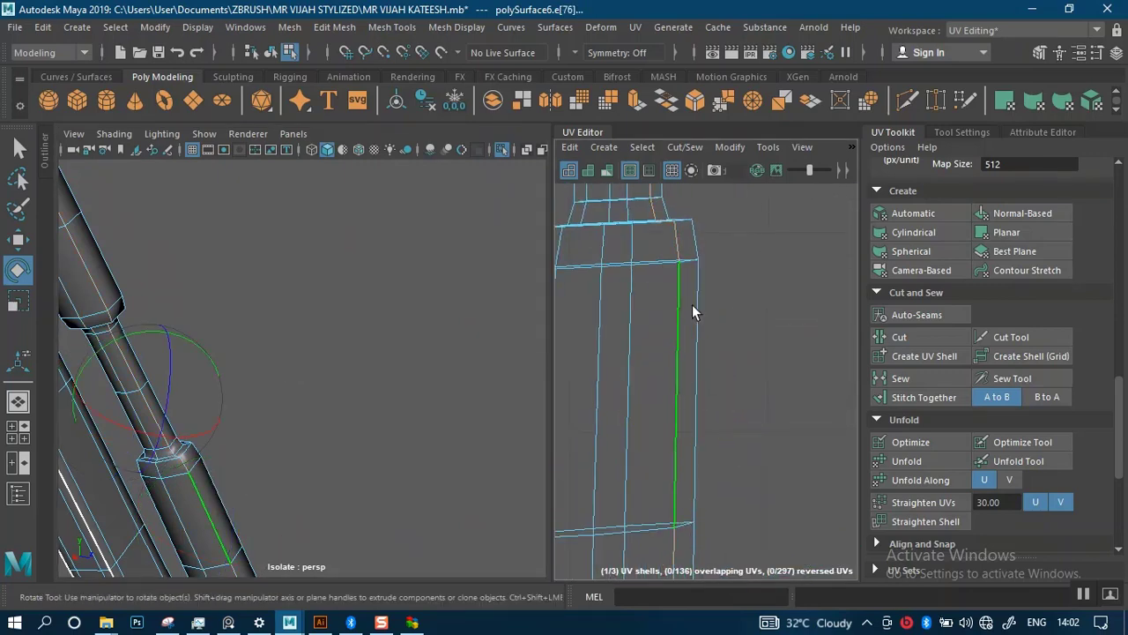
pyautogui.scroll(-5, 822, 382)
pyautogui.scroll(-2, 818, 389)
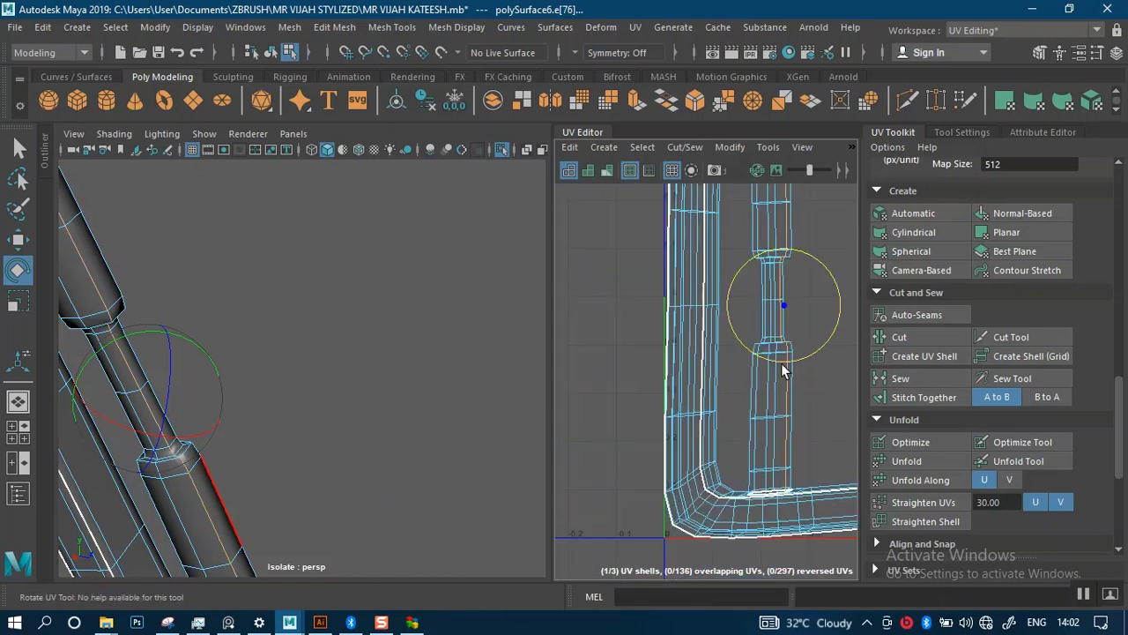
pyautogui.keyDown('alt'); pyautogui.moveTo(767, 365); pyautogui.dragTo(659, 506, button='middle'); pyautogui.keyUp('alt')
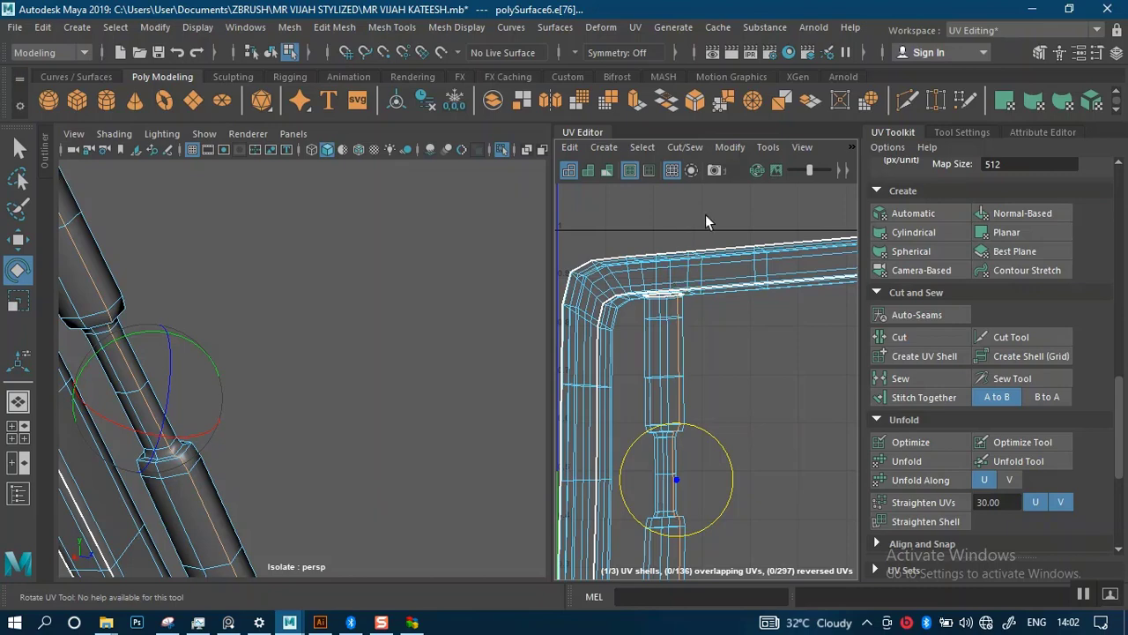
pyautogui.keyDown('alt'); pyautogui.moveTo(685, 404); pyautogui.dragTo(672, 358, button='right'); pyautogui.keyUp('alt')
pyautogui.keyDown('alt'); pyautogui.moveTo(712, 409); pyautogui.dragTo(713, 303, button='middle'); pyautogui.keyUp('alt')
pyautogui.keyDown('alt'); pyautogui.moveTo(713, 305); pyautogui.dragTo(743, 382, button='right'); pyautogui.keyUp('alt')
pyautogui.keyDown('alt'); pyautogui.moveTo(743, 382); pyautogui.dragTo(770, 355, button='middle'); pyautogui.keyUp('alt')
pyautogui.keyDown('alt'); pyautogui.moveTo(770, 354); pyautogui.dragTo(751, 293, button='right'); pyautogui.keyUp('alt')
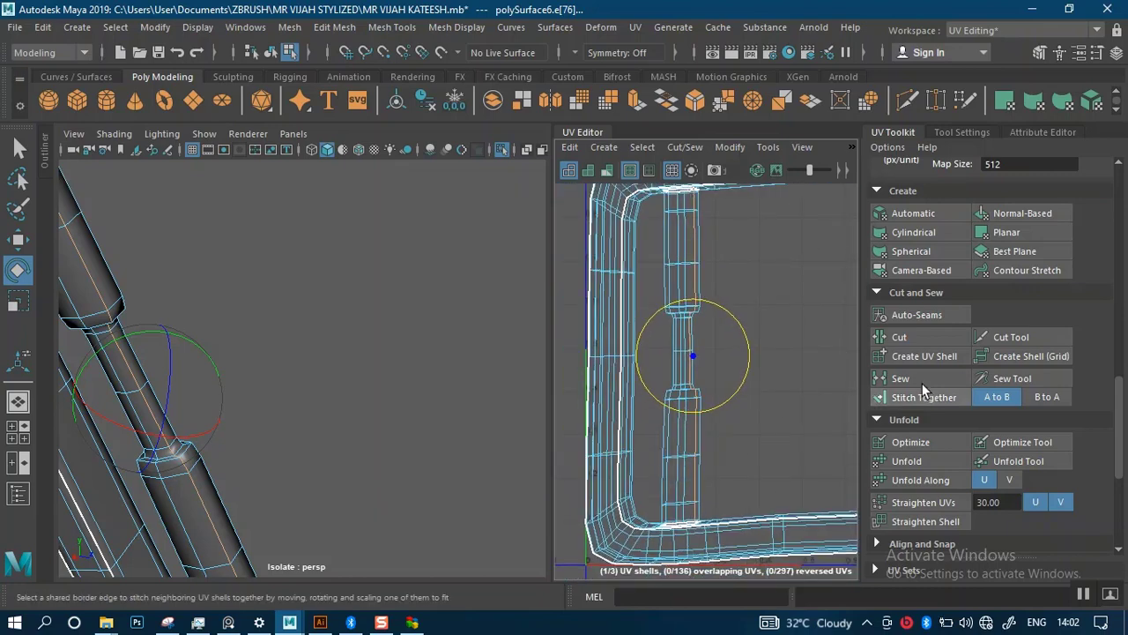
pyautogui.click(904, 336)
# Select all of the buckle frame's shells in UV shell mode and unfold them
pyautogui.keyDown('alt'); pyautogui.moveTo(818, 380); pyautogui.dragTo(662, 194, button='right'); pyautogui.keyUp('alt')
pyautogui.moveTo(714, 274); pyautogui.dragTo(657, 243, button='right')
pyautogui.moveTo(679, 240); pyautogui.dragTo(846, 494)
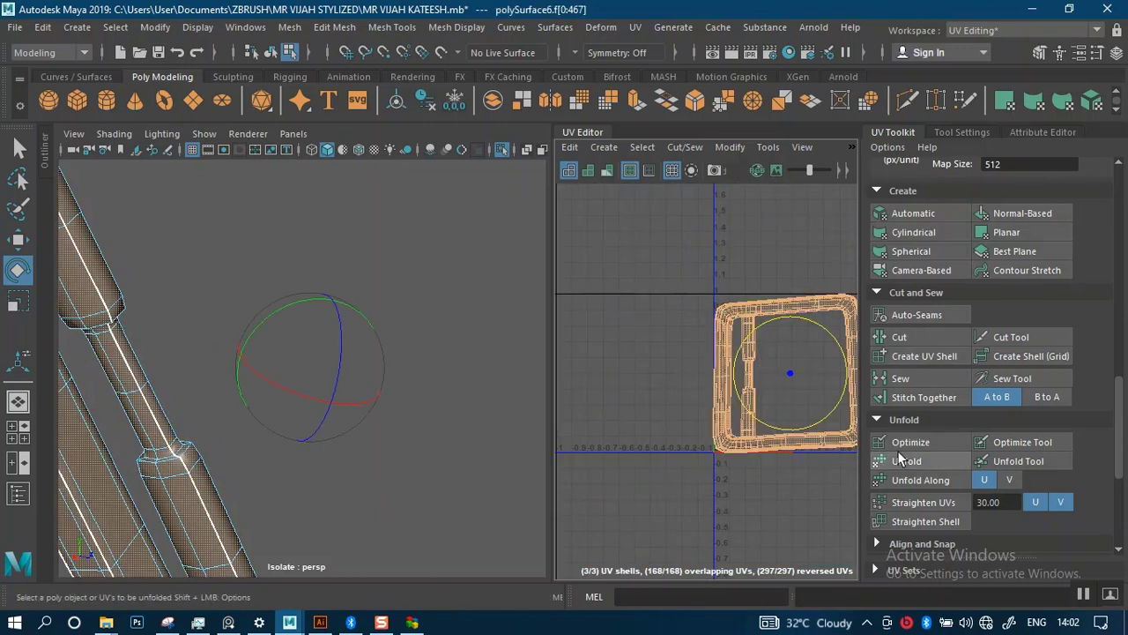
pyautogui.click(721, 234)
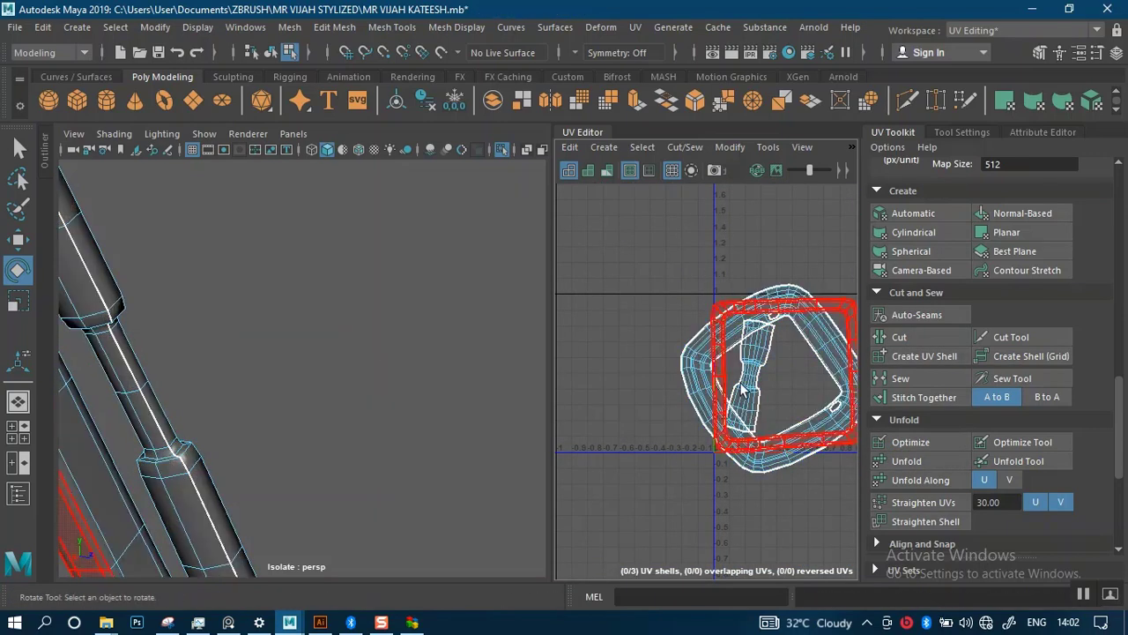
# Select the three unfolded shells and lay them out without overlap inside the UV tile
pyautogui.keyDown('alt'); pyautogui.moveTo(832, 443); pyautogui.dragTo(662, 395, button='middle'); pyautogui.keyUp('alt')
pyautogui.keyDown('alt'); pyautogui.moveTo(662, 396); pyautogui.dragTo(715, 434, button='right'); pyautogui.keyUp('alt')
pyautogui.keyDown('alt'); pyautogui.moveTo(716, 434); pyautogui.dragTo(797, 478, button='middle'); pyautogui.keyUp('alt')
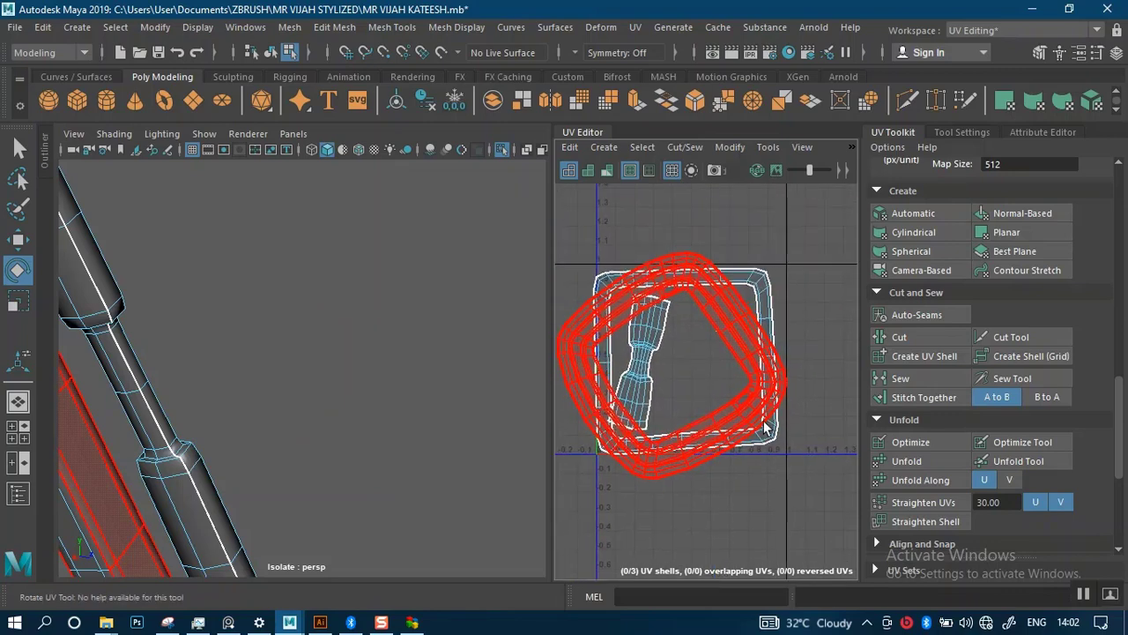
pyautogui.moveTo(629, 236); pyautogui.dragTo(741, 432)
pyautogui.scroll(-5, 947, 547)
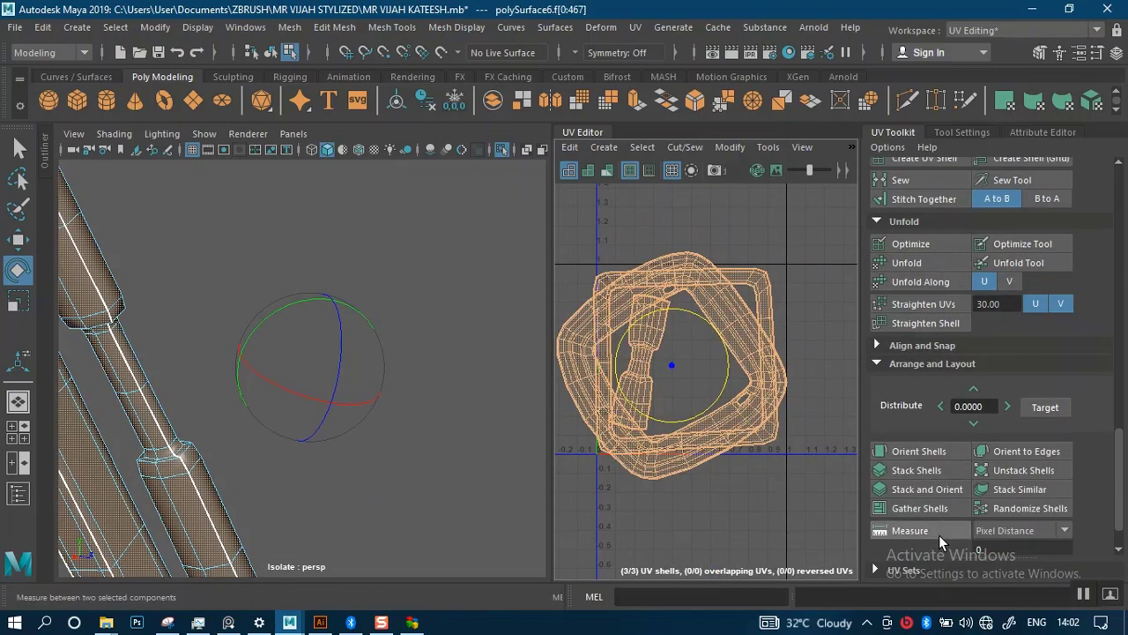
pyautogui.click(916, 402)
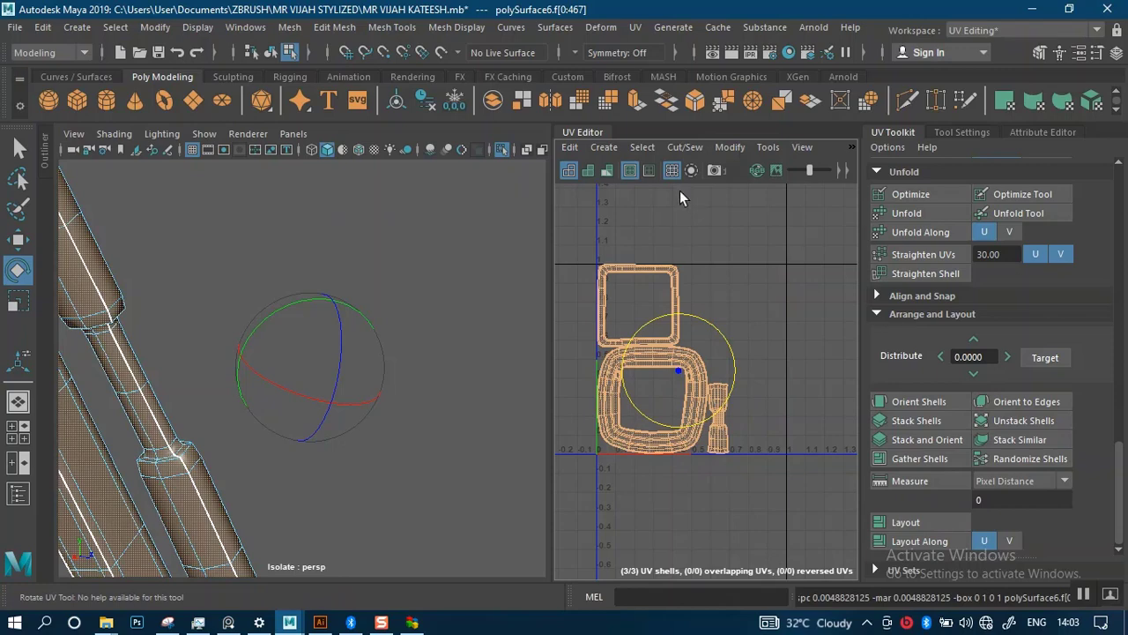
# Turn on the UV distortion shading, deselect the shells and examine the frame and crossbar layout for stretching
pyautogui.click(610, 167)
pyautogui.scroll(4, 792, 364)
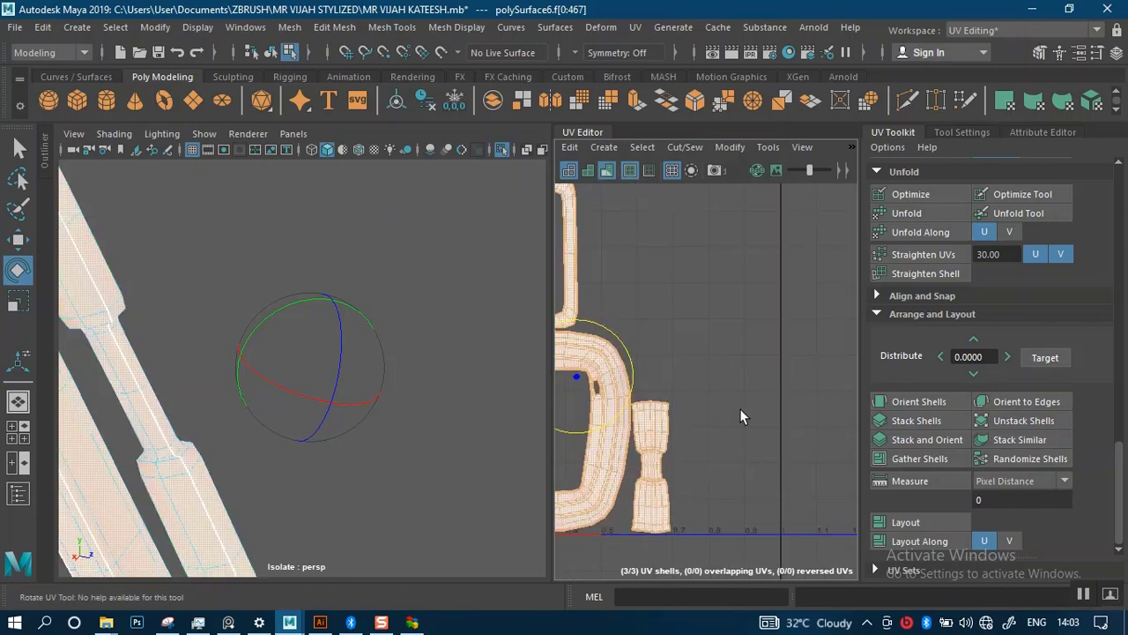
pyautogui.click(737, 394)
pyautogui.keyDown('alt'); pyautogui.moveTo(737, 393); pyautogui.dragTo(849, 401, button='middle'); pyautogui.keyUp('alt')
pyautogui.keyDown('alt'); pyautogui.moveTo(748, 334); pyautogui.dragTo(789, 343, button='middle'); pyautogui.keyUp('alt')
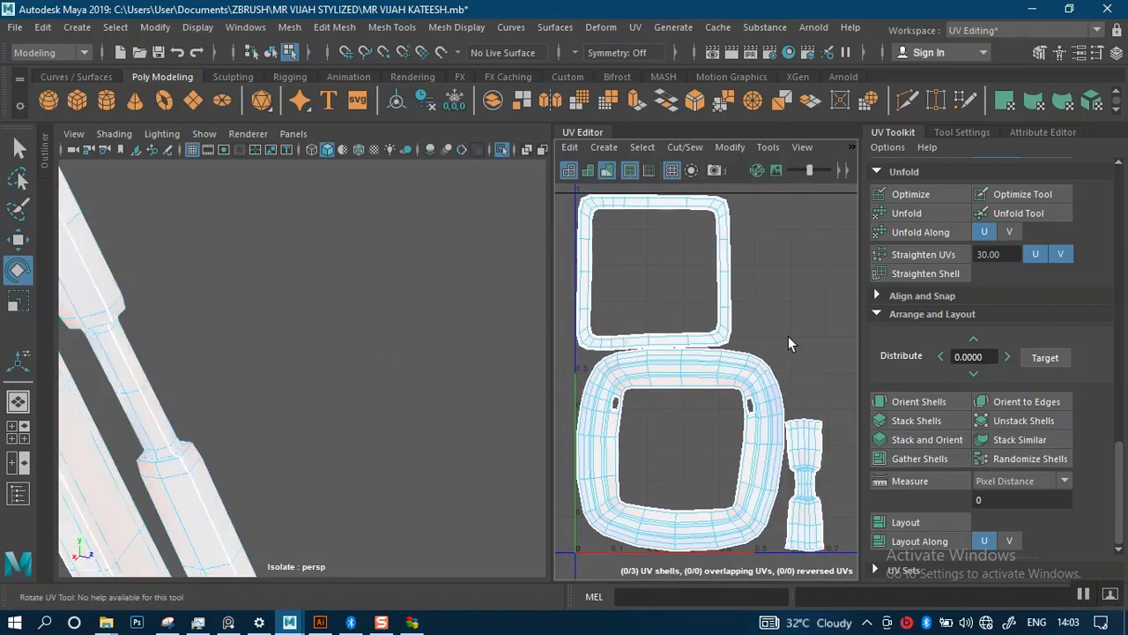
# Turn off the UV distortion shading and bring the buckle out of isolation so the rest of the character shows again
pyautogui.click(610, 170)
pyautogui.press('f')
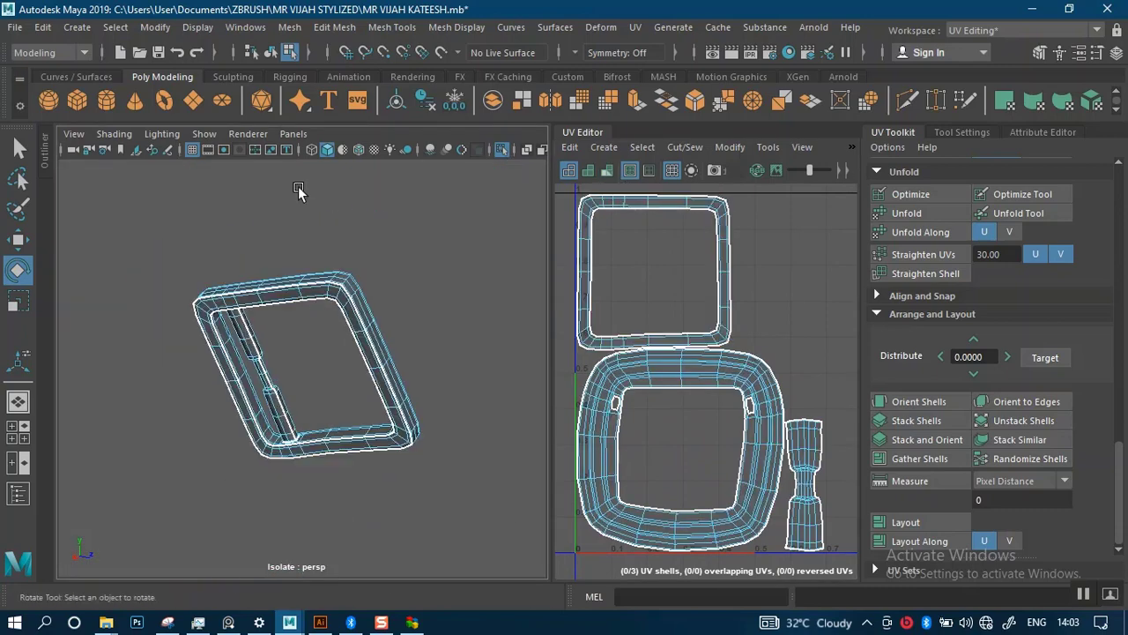
pyautogui.scroll(-2, 317, 255)
pyautogui.keyDown('alt'); pyautogui.moveTo(326, 300); pyautogui.dragTo(339, 304); pyautogui.keyUp('alt')
pyautogui.hotkey('ctrl', '1')
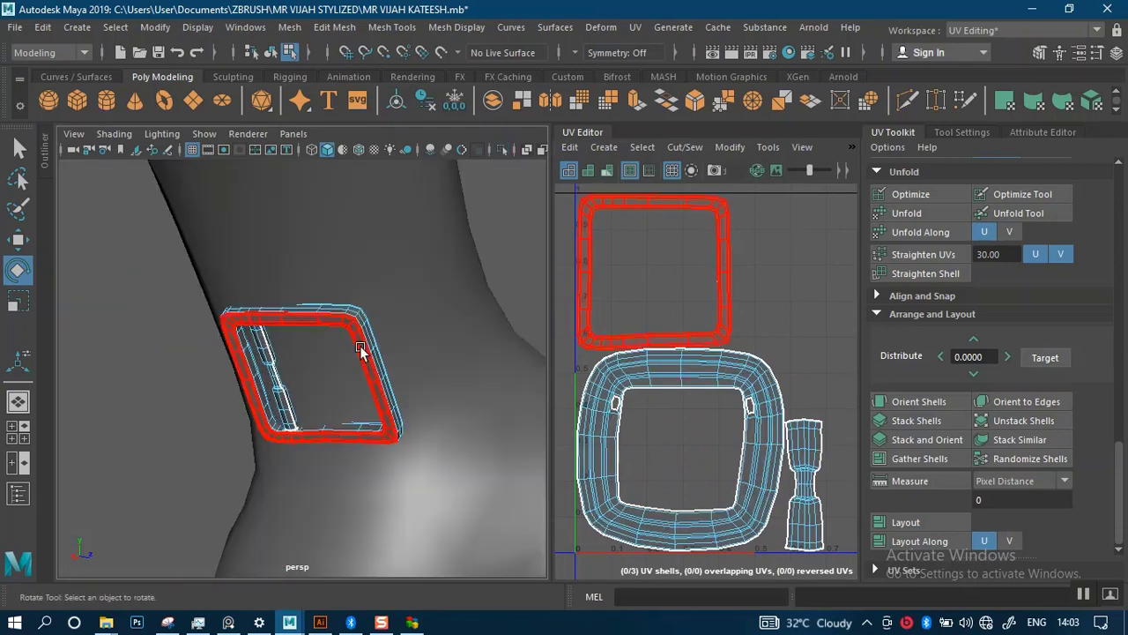
# Return the buckle to object mode and clear the selection
pyautogui.scroll(-3, 360, 335)
pyautogui.moveTo(336, 359); pyautogui.dragTo(432, 139, button='right')
pyautogui.click(515, 260)
pyautogui.keyDown('alt'); pyautogui.moveTo(502, 278); pyautogui.dragTo(127, 170, button='right'); pyautogui.keyUp('alt')
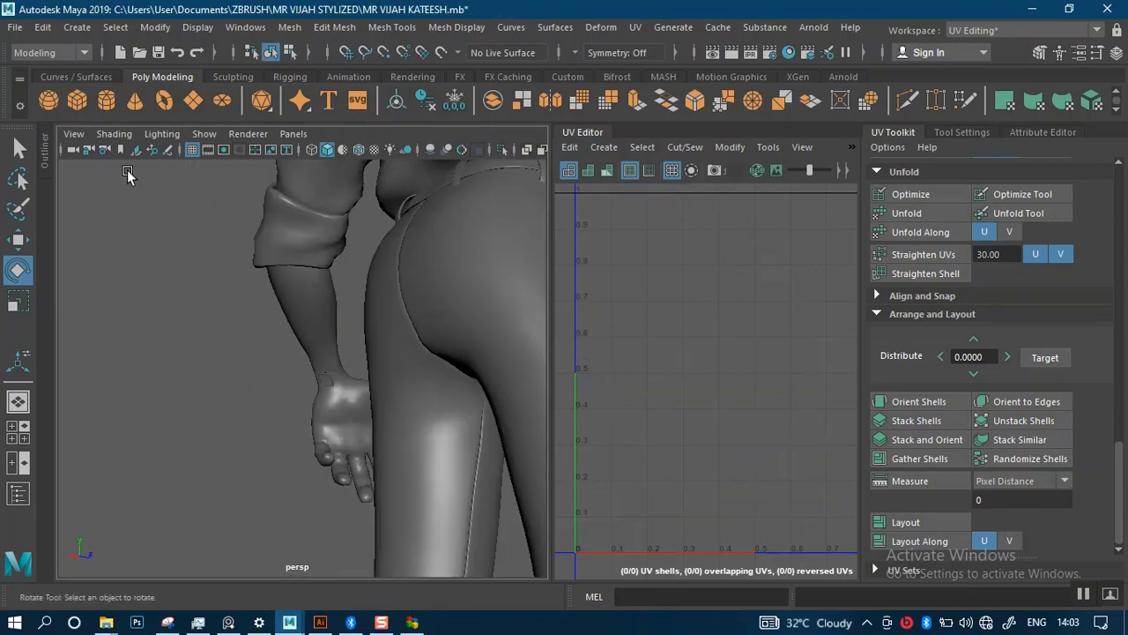
# Unhide the hidden wristwatch parts in the Outliner, polySurface1 to polySurface5 and polySurface7 to polySurface10
pyautogui.click(45, 158)
pyautogui.click(128, 302)
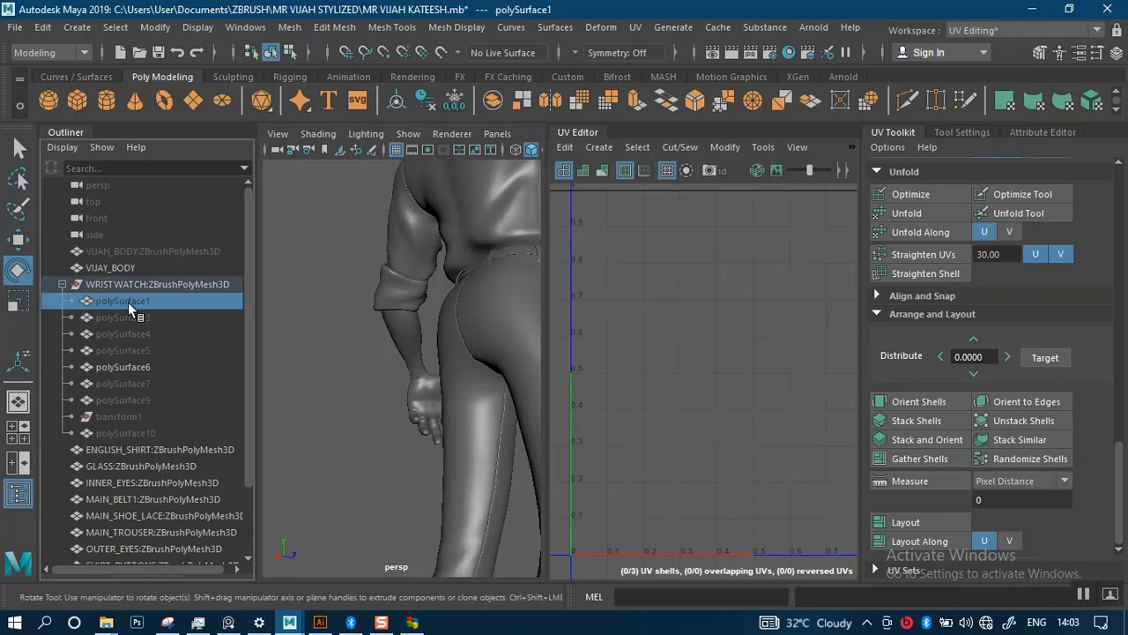
pyautogui.keyDown('shift'); pyautogui.click(138, 350); pyautogui.keyUp('shift')
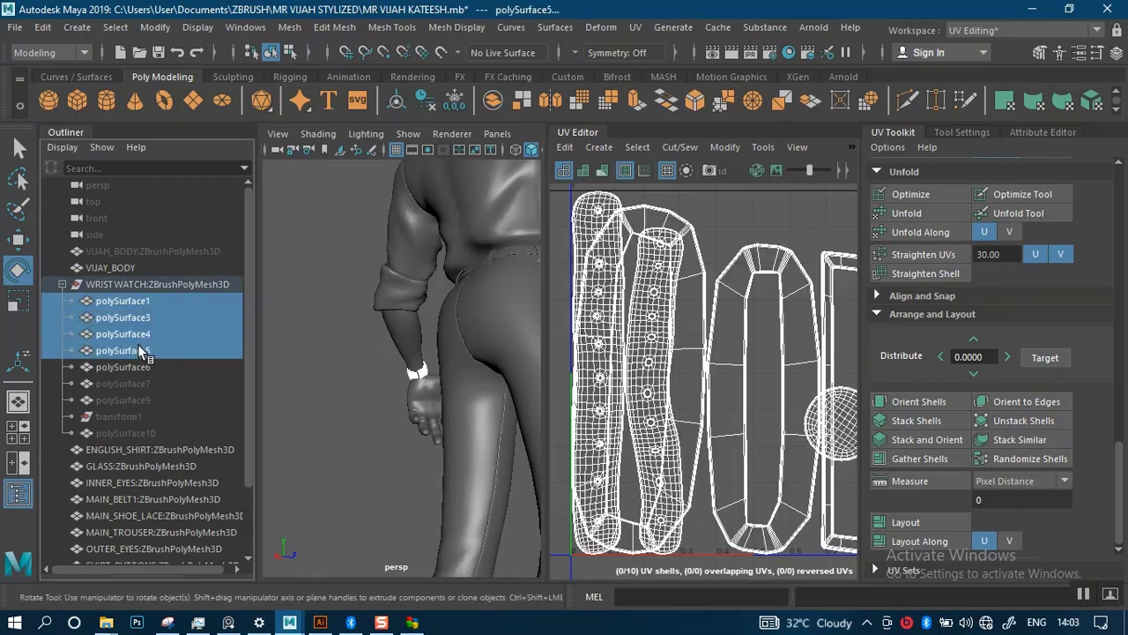
pyautogui.click(124, 384)
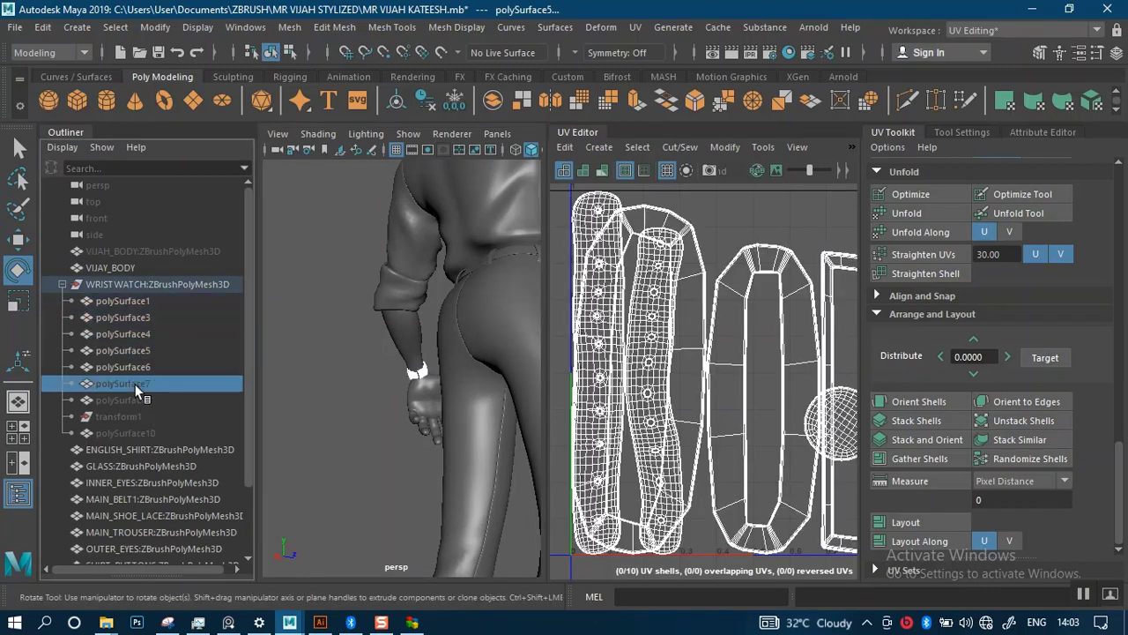
pyautogui.keyDown('shift'); pyautogui.click(130, 430); pyautogui.keyUp('shift')
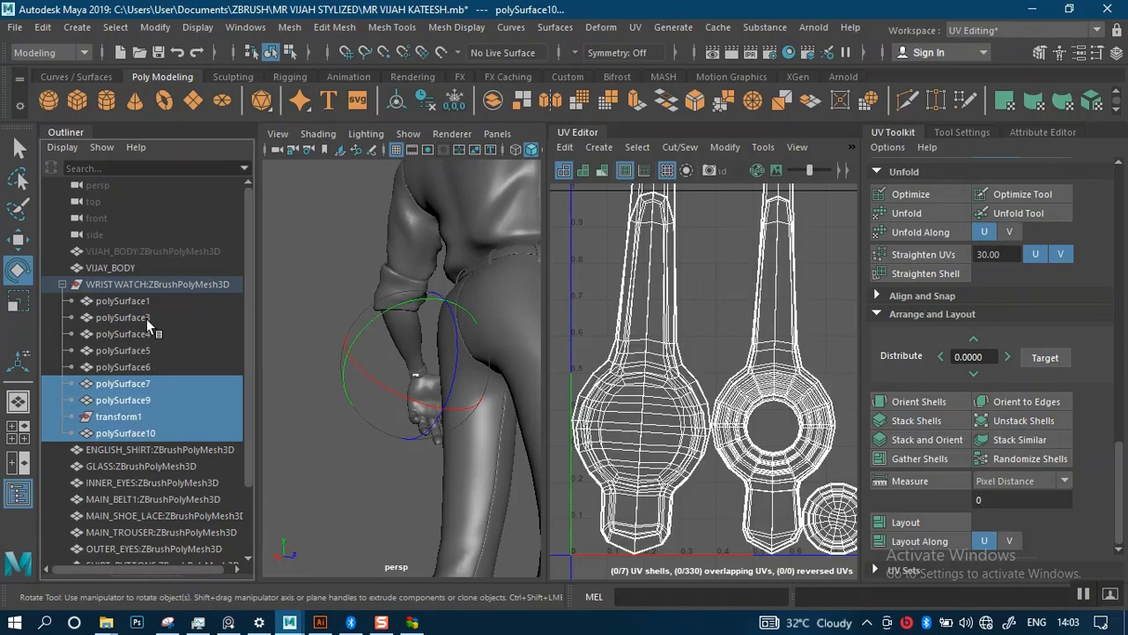
# Isolate the whole WRISTWATCH group and center its pivot
pyautogui.click(145, 285)
pyautogui.hotkey('ctrl', '1')
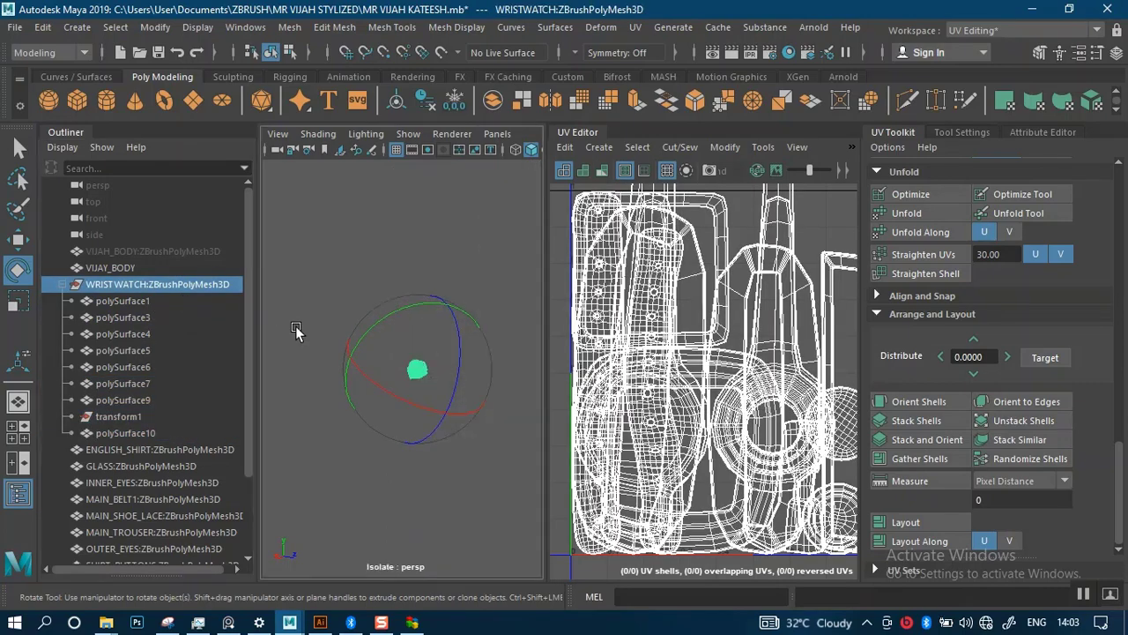
pyautogui.press('f')
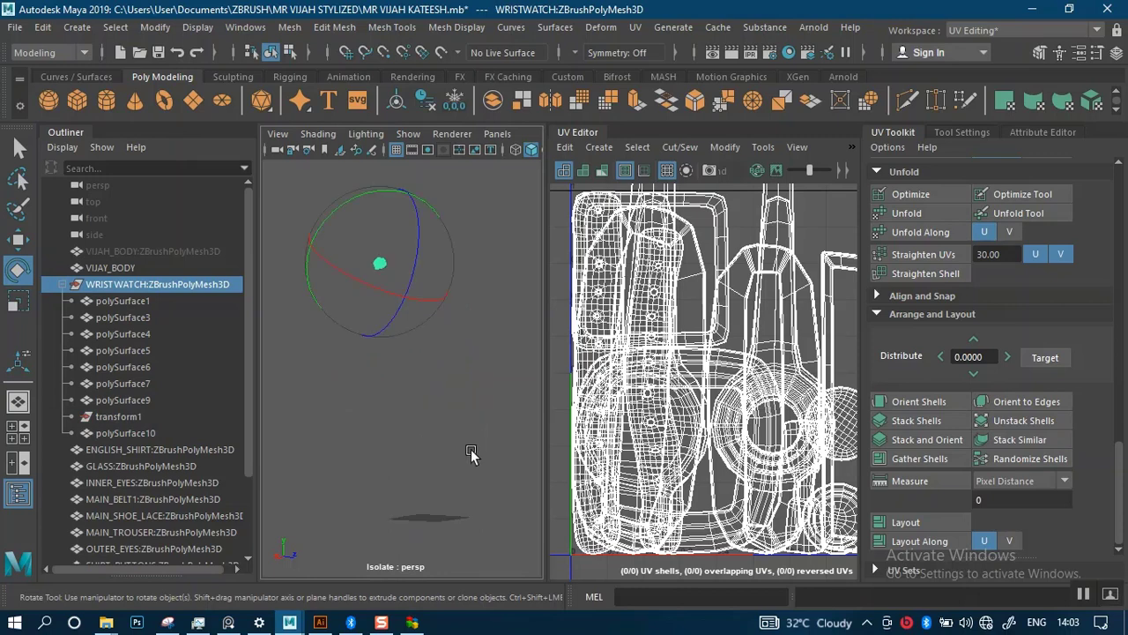
pyautogui.click(426, 441)
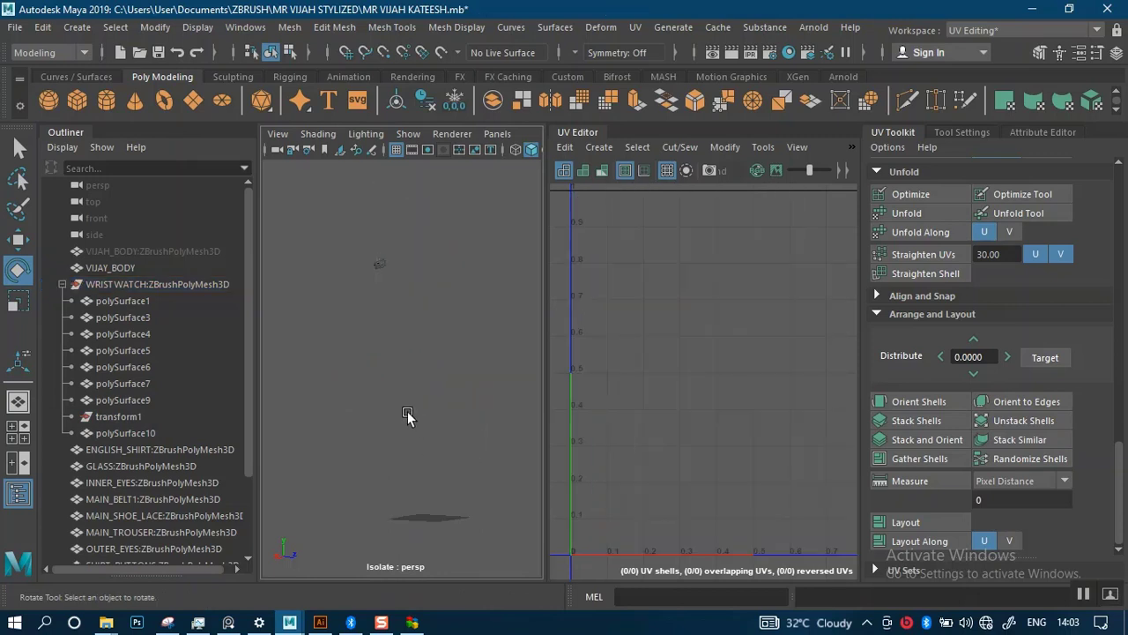
pyautogui.click(151, 288)
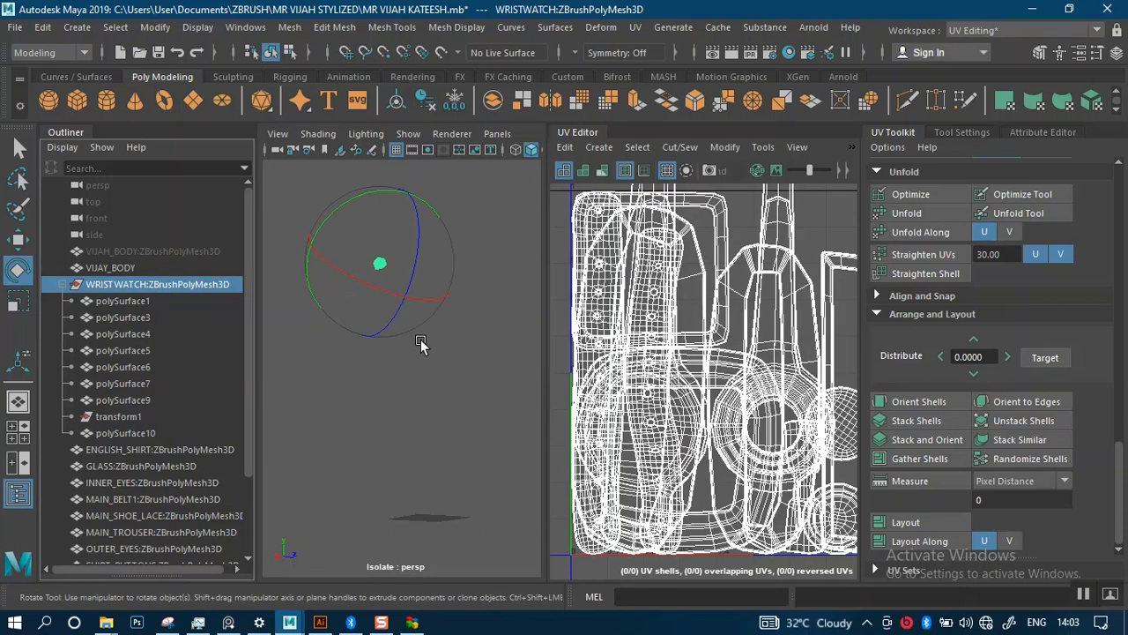
pyautogui.click(396, 103)
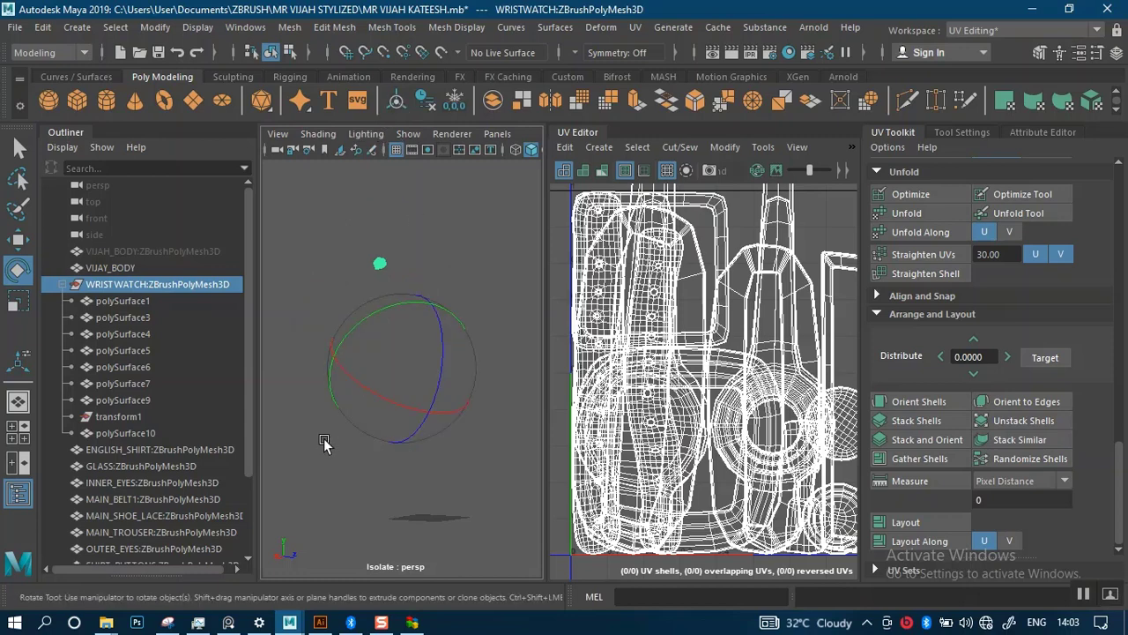
# Select the watch parts from polySurface1 through polySurface10 and combine them into a single mesh
pyautogui.click(115, 301)
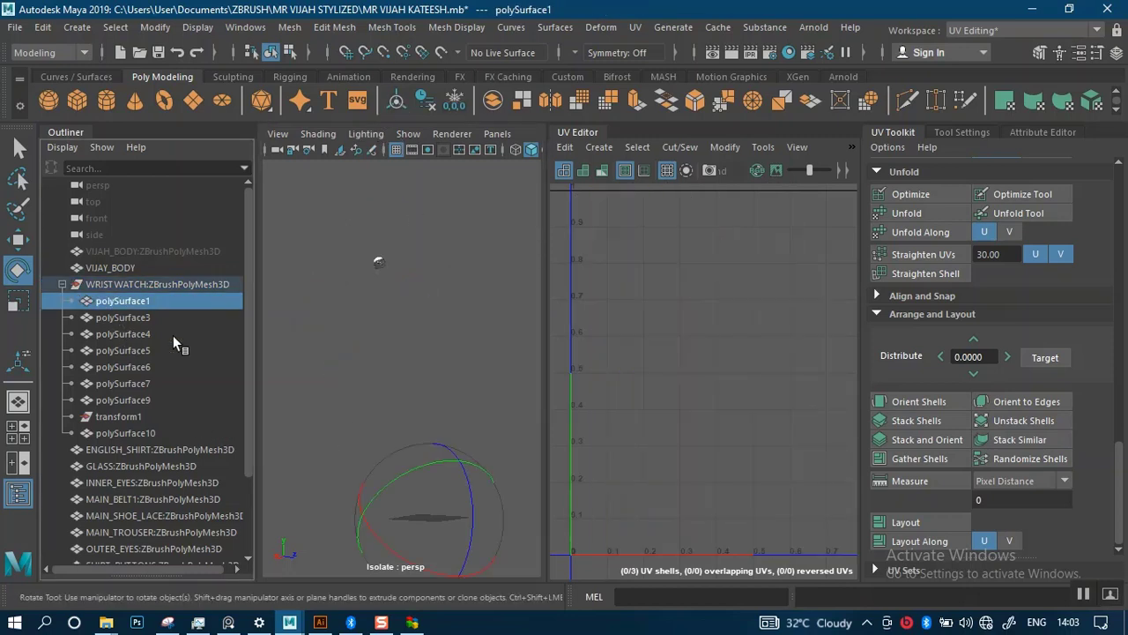
pyautogui.scroll(-4, 436, 413)
pyautogui.keyDown('alt'); pyautogui.moveTo(436, 411); pyautogui.dragTo(333, 396); pyautogui.keyUp('alt')
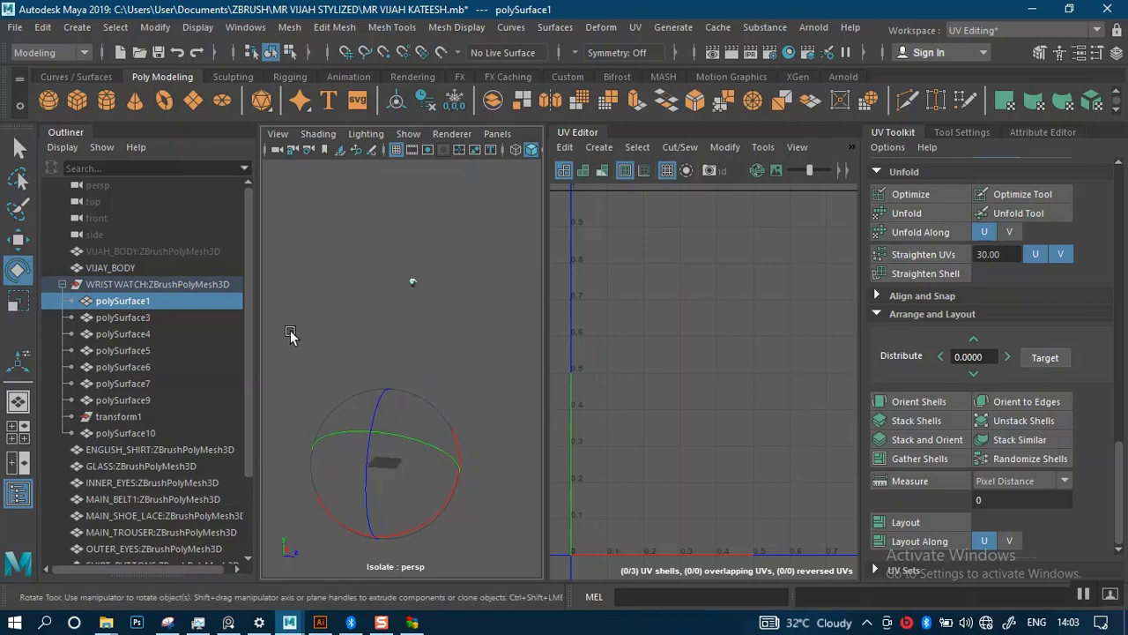
pyautogui.keyDown('alt'); pyautogui.moveTo(337, 305); pyautogui.dragTo(425, 308, button='right'); pyautogui.keyUp('alt')
pyautogui.keyDown('alt'); pyautogui.moveTo(425, 309); pyautogui.dragTo(366, 498, button='middle'); pyautogui.keyUp('alt')
pyautogui.keyDown('alt'); pyautogui.moveTo(396, 389); pyautogui.dragTo(422, 479, button='right'); pyautogui.keyUp('alt')
pyautogui.keyDown('alt'); pyautogui.moveTo(374, 358); pyautogui.dragTo(378, 435, button='middle'); pyautogui.keyUp('alt')
pyautogui.keyDown('alt'); pyautogui.moveTo(362, 438); pyautogui.dragTo(399, 476, button='right'); pyautogui.keyUp('alt')
pyautogui.keyDown('alt'); pyautogui.moveTo(388, 391); pyautogui.dragTo(452, 440, button='middle'); pyautogui.keyUp('alt')
pyautogui.keyDown('alt'); pyautogui.moveTo(401, 414); pyautogui.dragTo(340, 427); pyautogui.keyUp('alt')
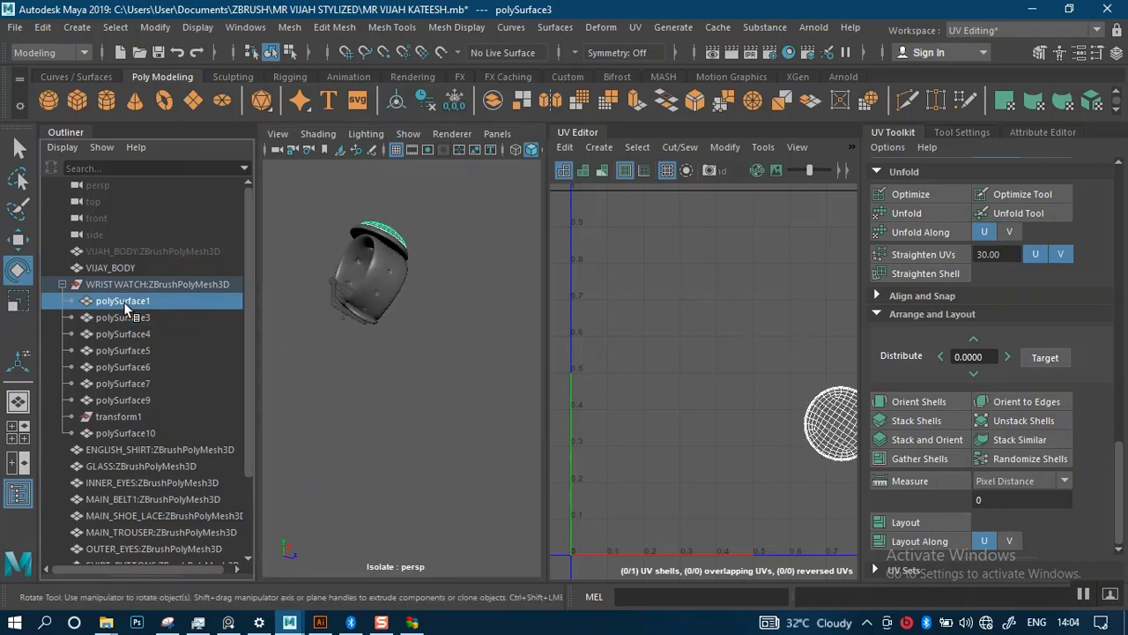
pyautogui.keyDown('shift'); pyautogui.click(136, 433); pyautogui.keyUp('shift')
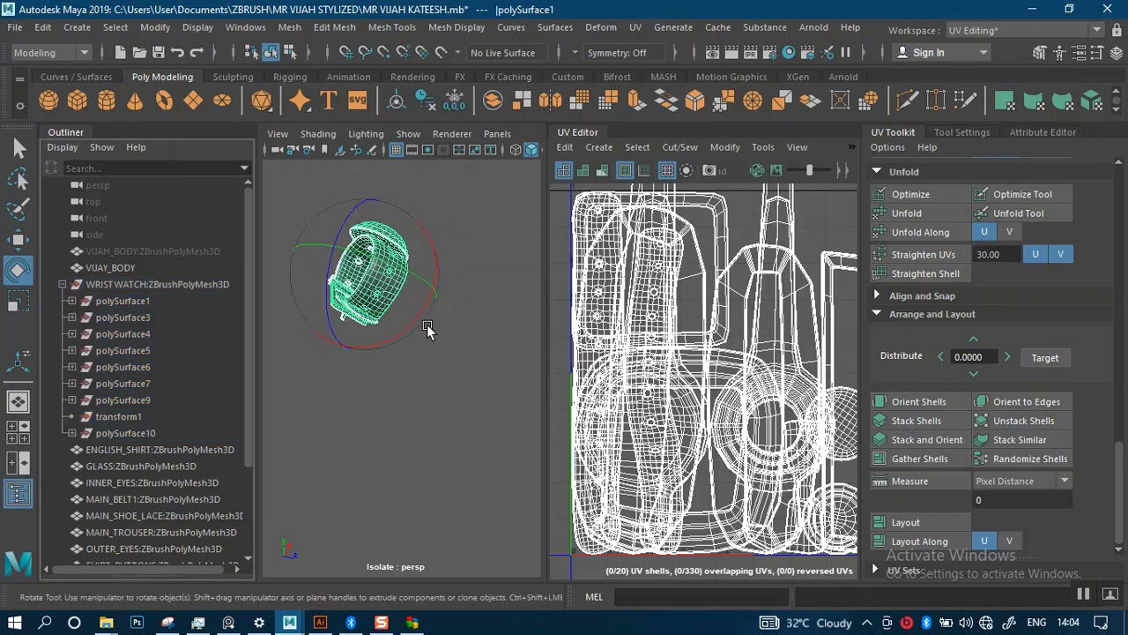
# Select all UV shells of the combined watch in UV shell mode and lay them out together inside the UV tile
pyautogui.press('f')
pyautogui.keyDown('alt'); pyautogui.moveTo(453, 510); pyautogui.dragTo(297, 519); pyautogui.keyUp('alt')
pyautogui.keyDown('alt'); pyautogui.moveTo(362, 489); pyautogui.dragTo(317, 488); pyautogui.keyUp('alt')
pyautogui.scroll(-2, 679, 320)
pyautogui.scroll(-6, 679, 319)
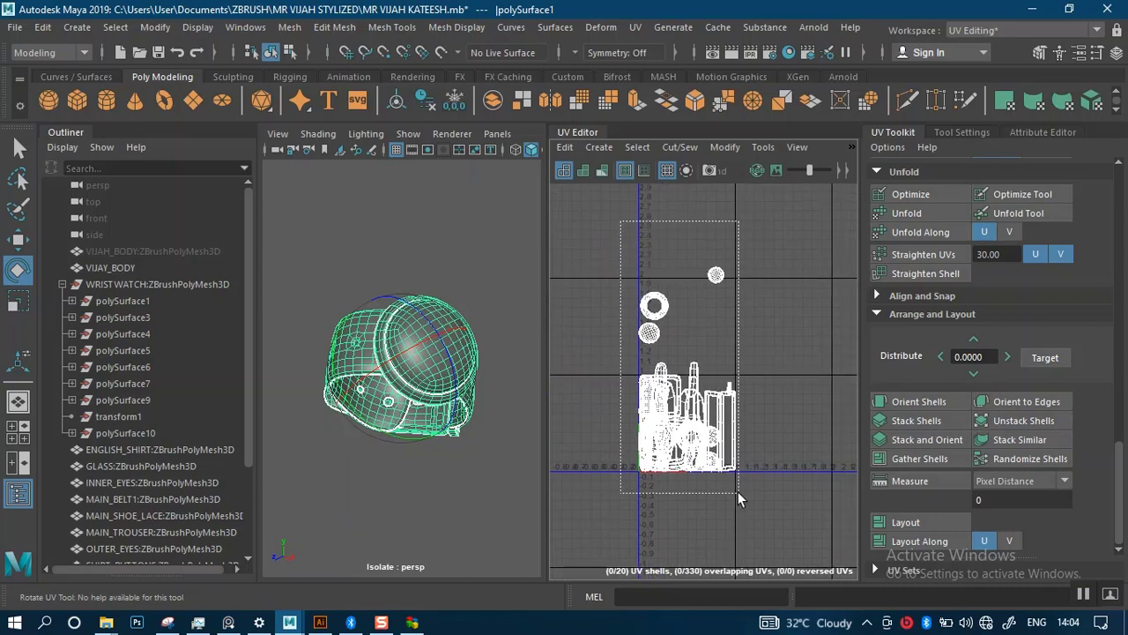
pyautogui.moveTo(710, 390); pyautogui.dragTo(637, 370, button='right')
pyautogui.moveTo(587, 194); pyautogui.dragTo(776, 527)
pyautogui.click(914, 522)
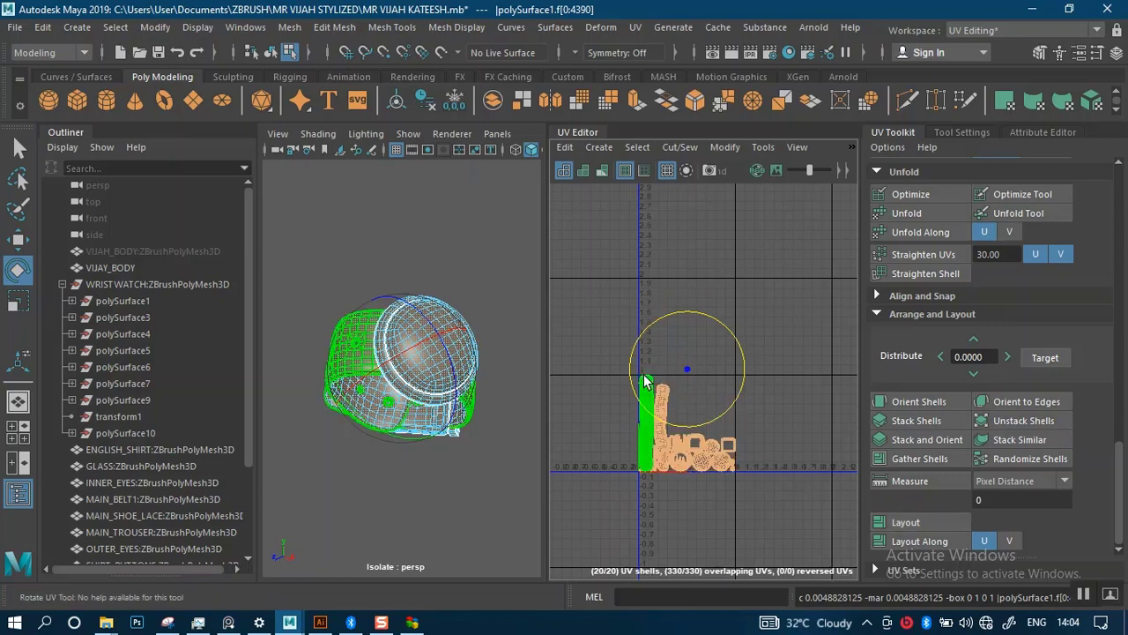
# Deselect the shells and examine how the straps, buckle, hands and case parts are packed in the UV layout
pyautogui.click(796, 379)
pyautogui.scroll(3, 796, 379)
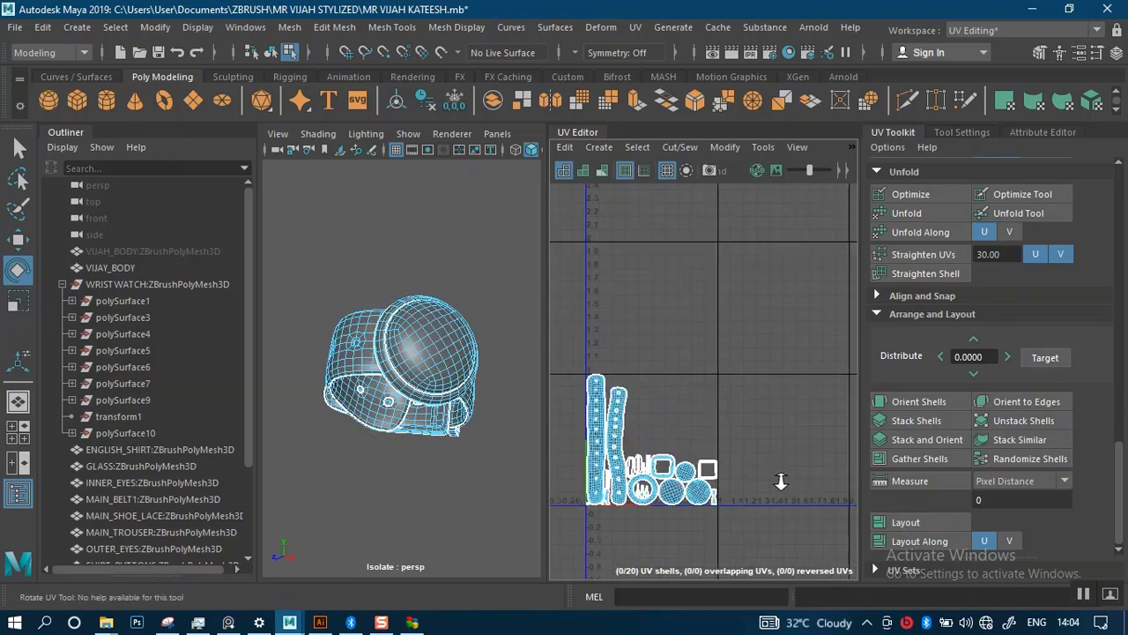
pyautogui.scroll(5, 617, 467)
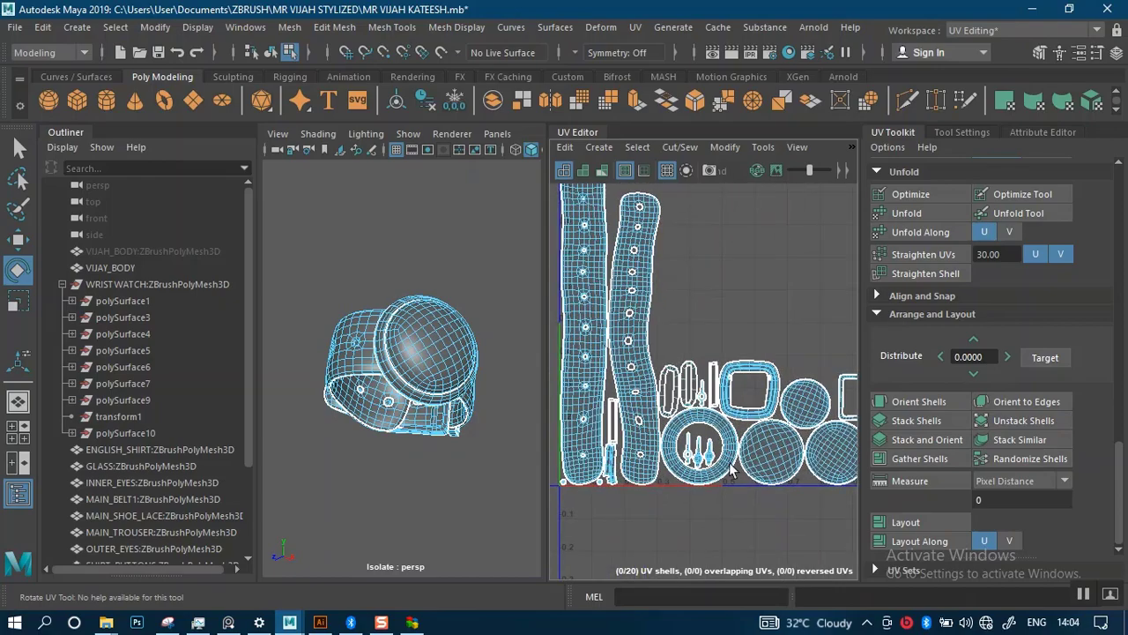
pyautogui.scroll(4, 712, 388)
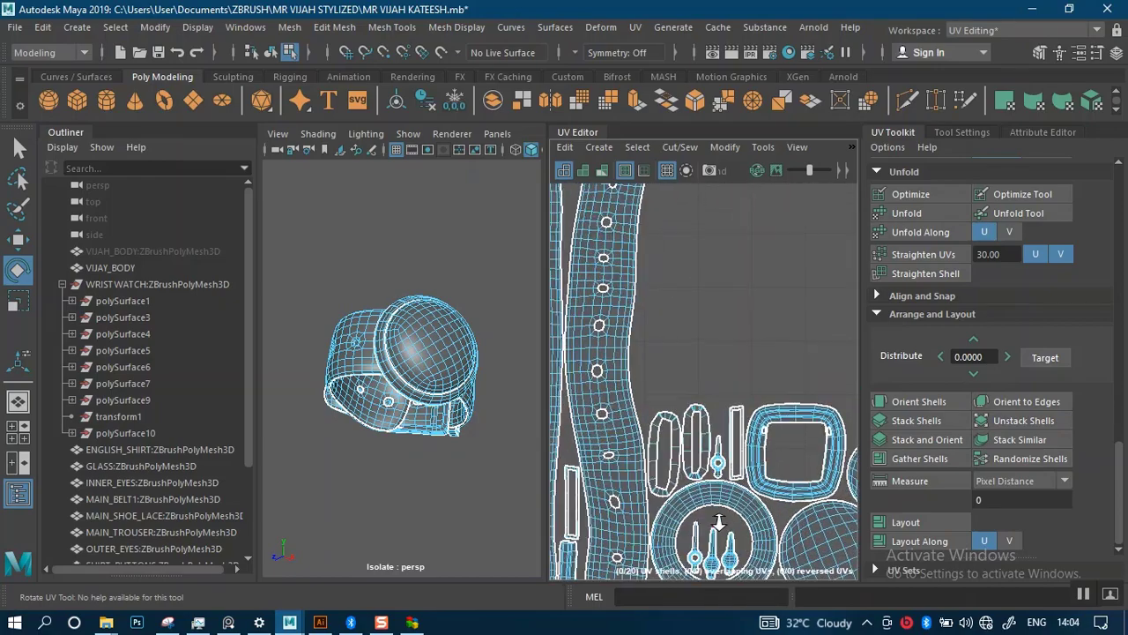
pyautogui.scroll(-3, 707, 517)
pyautogui.scroll(3, 707, 517)
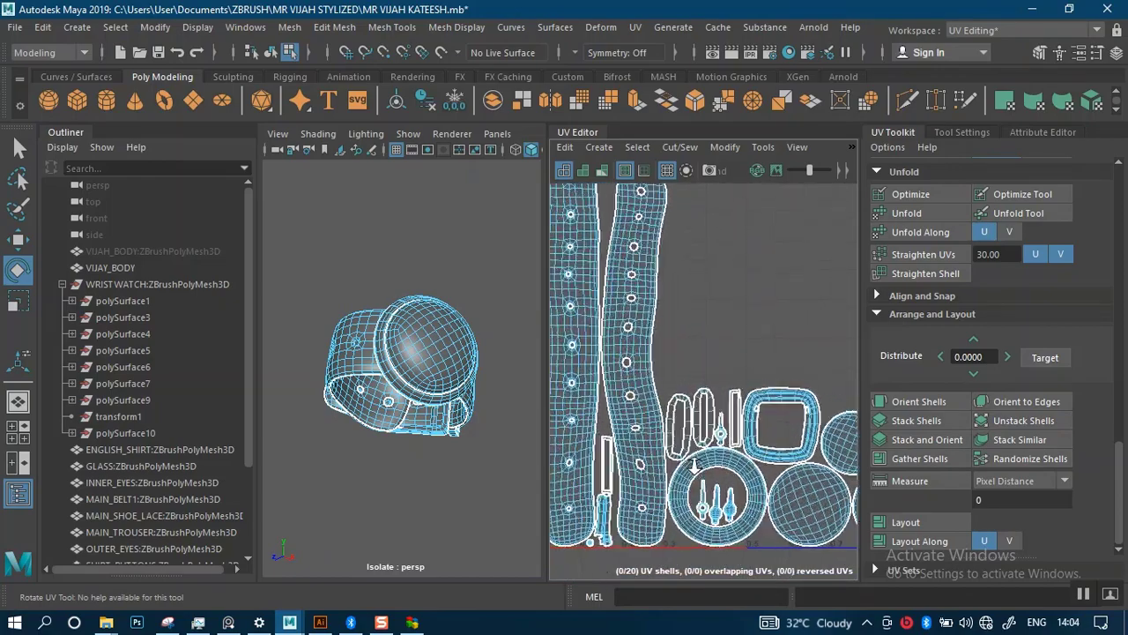
pyautogui.click(615, 198)
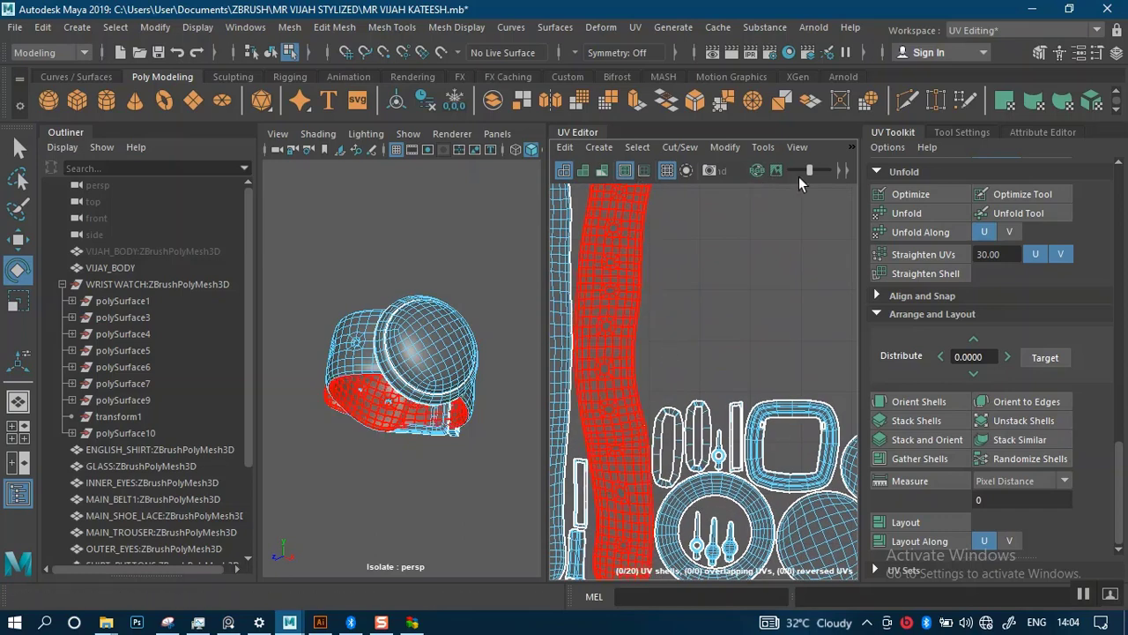
# Show the checker map on the watch, examine its squares for stretching from another angle, and hide it again
pyautogui.click(853, 147)
pyautogui.moveTo(934, 180)
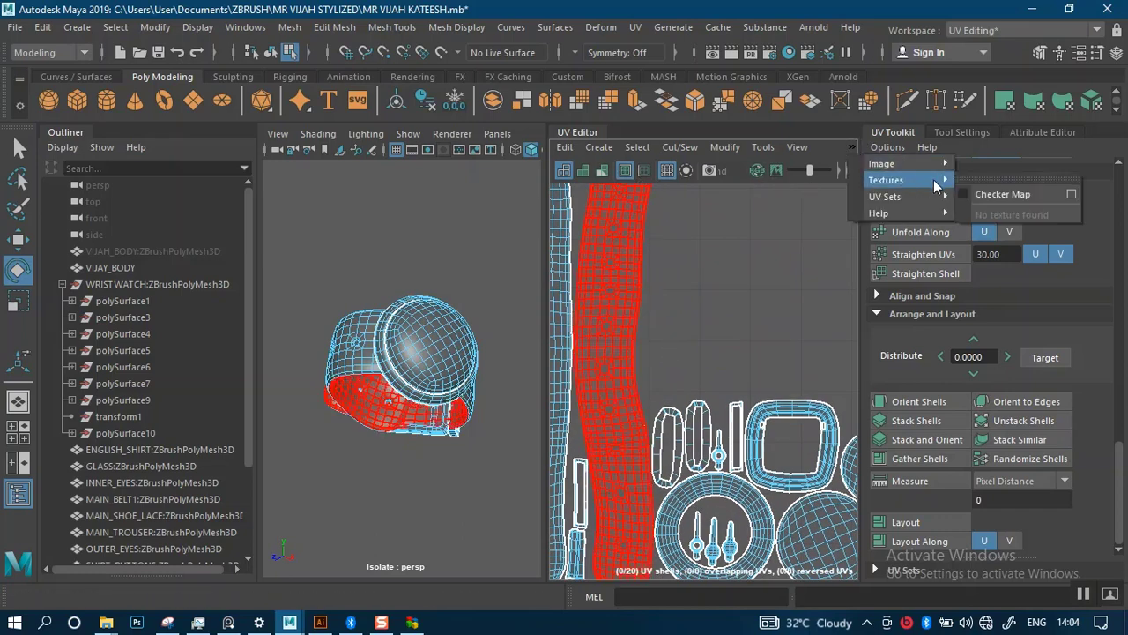
pyautogui.click(1001, 194)
pyautogui.click(417, 433)
pyautogui.keyDown('alt'); pyautogui.moveTo(418, 434); pyautogui.dragTo(527, 264); pyautogui.keyUp('alt')
pyautogui.scroll(5, 471, 294)
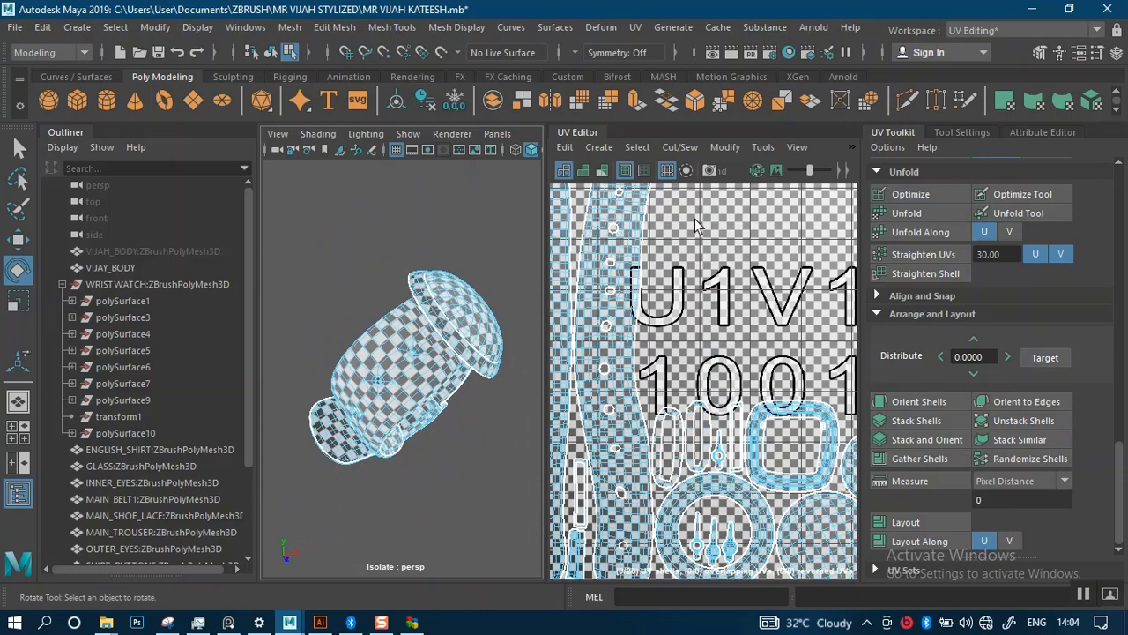
pyautogui.click(851, 146)
pyautogui.moveTo(908, 180)
pyautogui.click(996, 194)
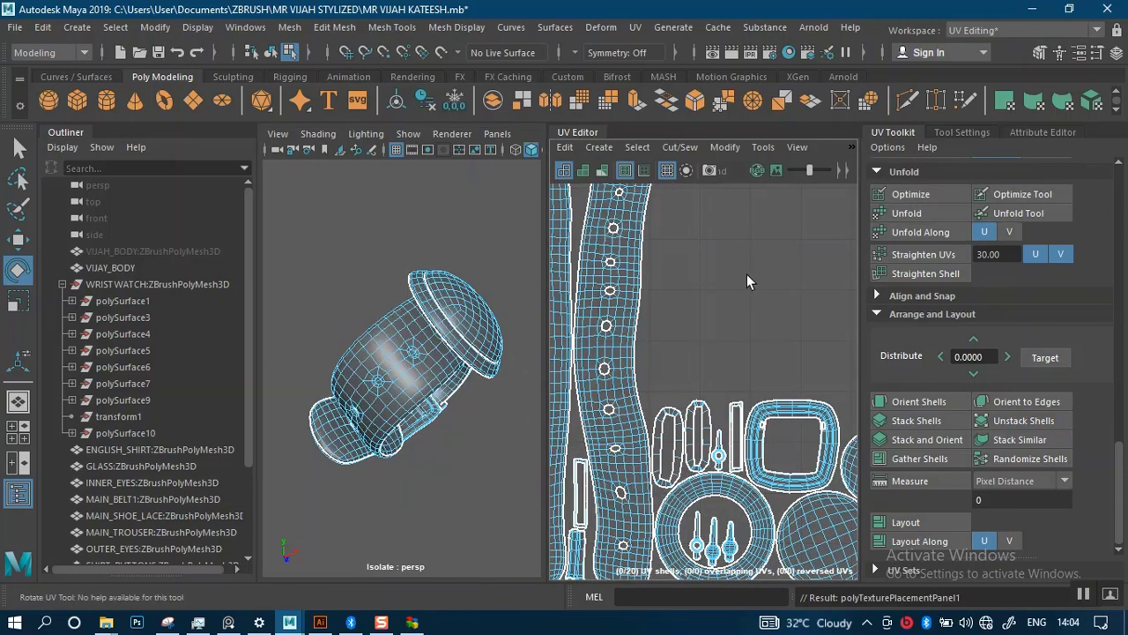
# Return the combined watch to object mode, select it and delete its construction history
pyautogui.scroll(-4, 443, 263)
pyautogui.keyDown('alt'); pyautogui.moveTo(430, 299); pyautogui.dragTo(333, 352); pyautogui.keyUp('alt')
pyautogui.click(168, 284)
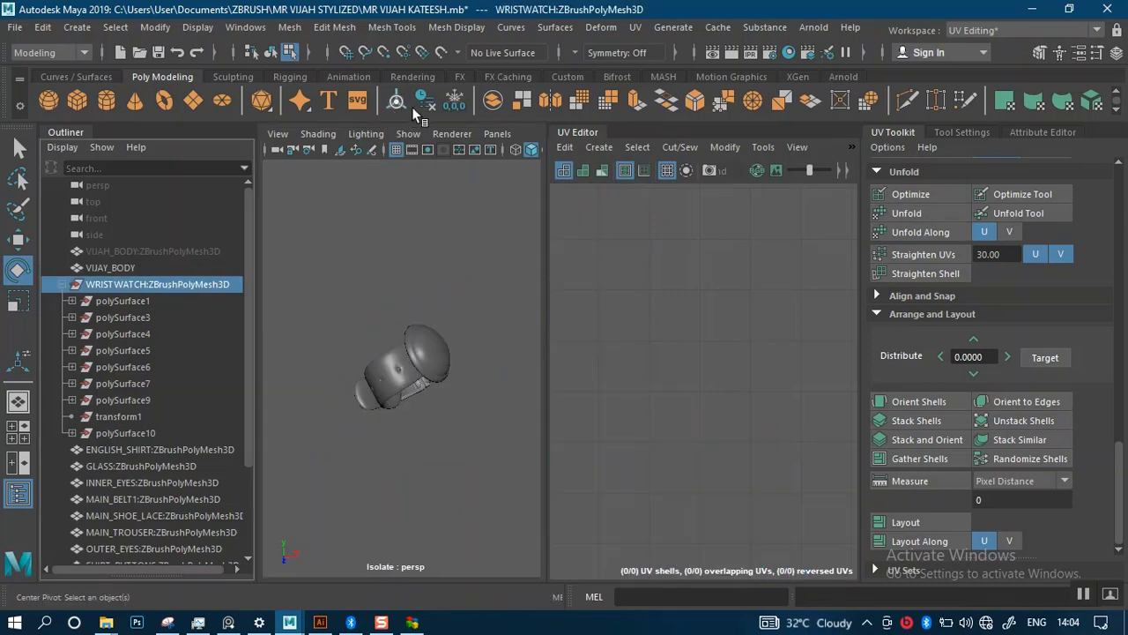
pyautogui.click(385, 375)
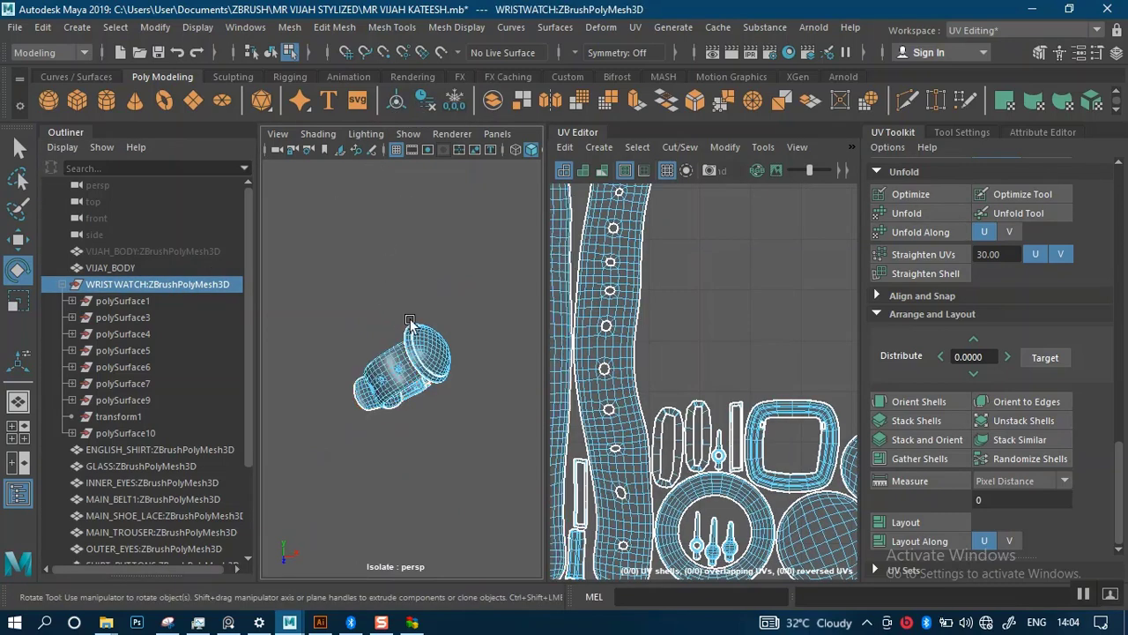
pyautogui.moveTo(407, 363); pyautogui.dragTo(472, 142, button='right')
pyautogui.click(455, 328)
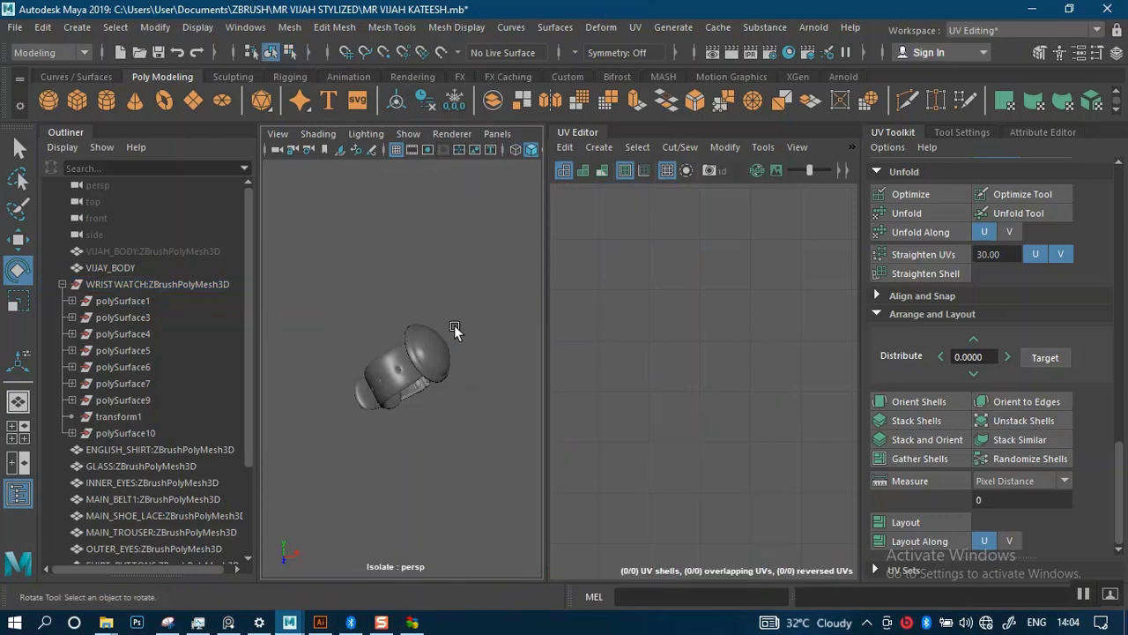
pyautogui.click(434, 353)
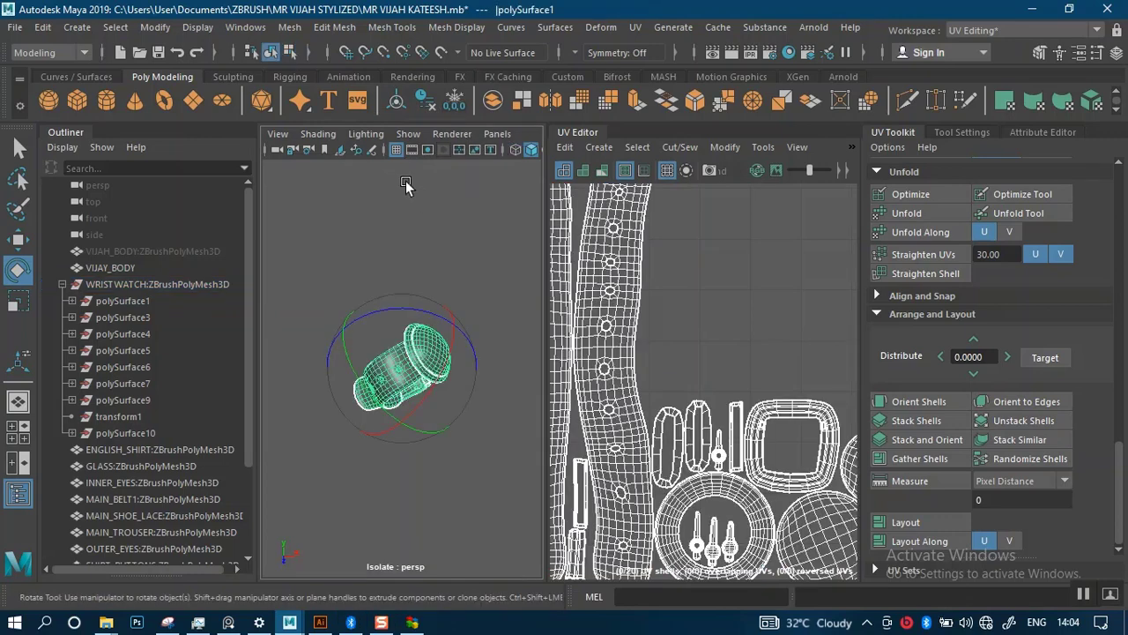
pyautogui.click(426, 102)
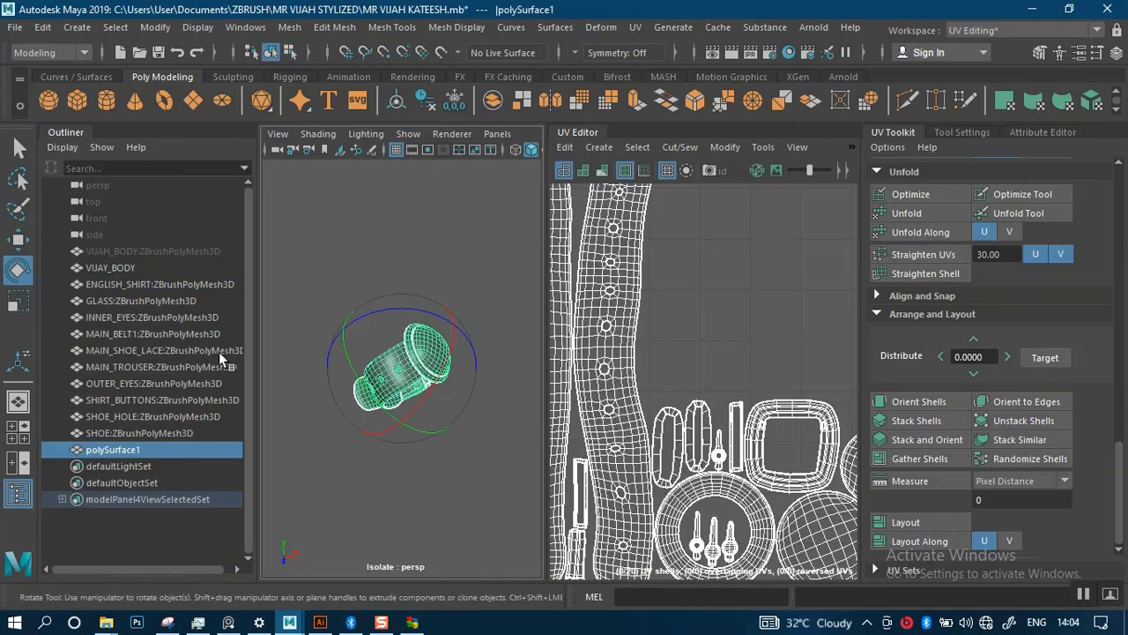
# Rename the combined watch mesh polySurface1 as WRISTWATCH
pyautogui.doubleClick(129, 449)
pyautogui.write('w')
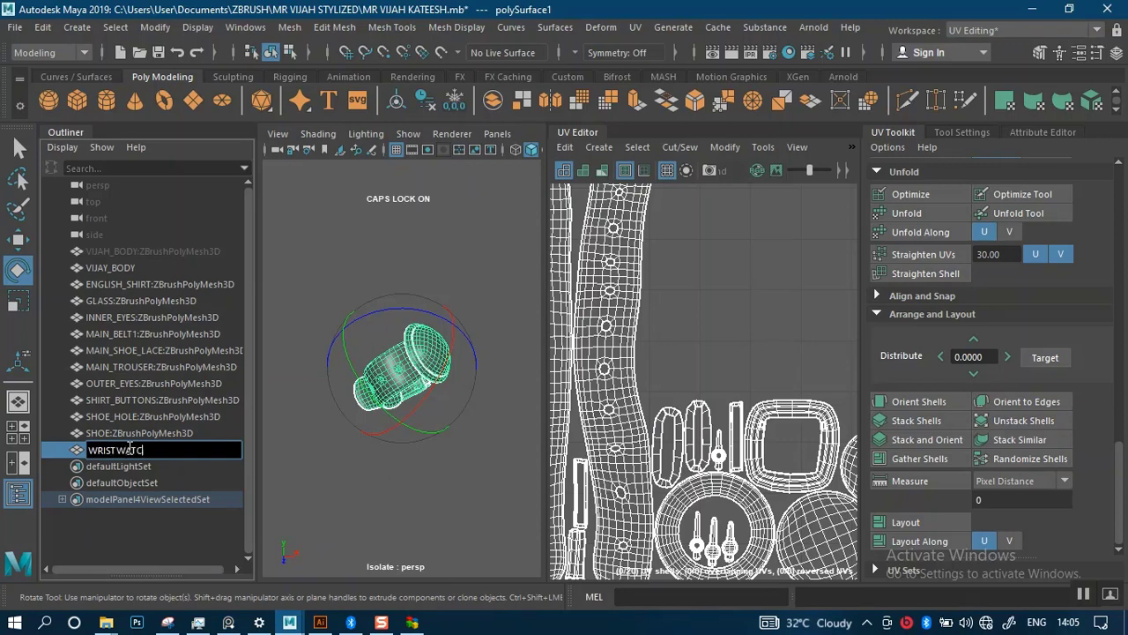
pyautogui.write('RISTWATCH')
pyautogui.press('Return')
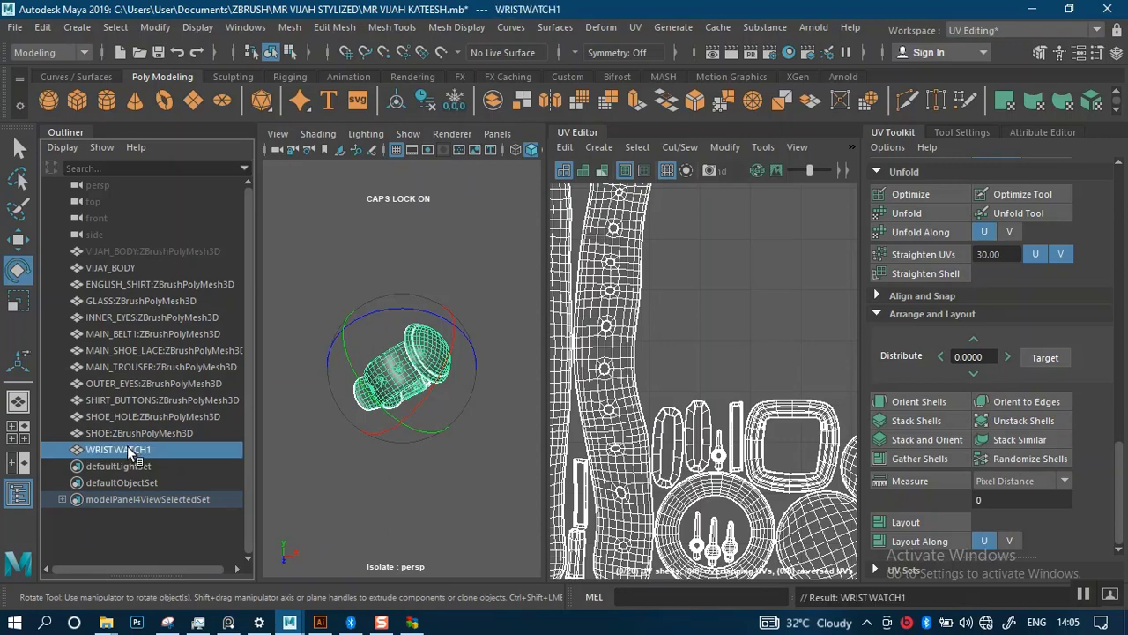
# Select the English shirt mesh instead of the watch and turn off isolation to show the whole character
pyautogui.click(438, 457)
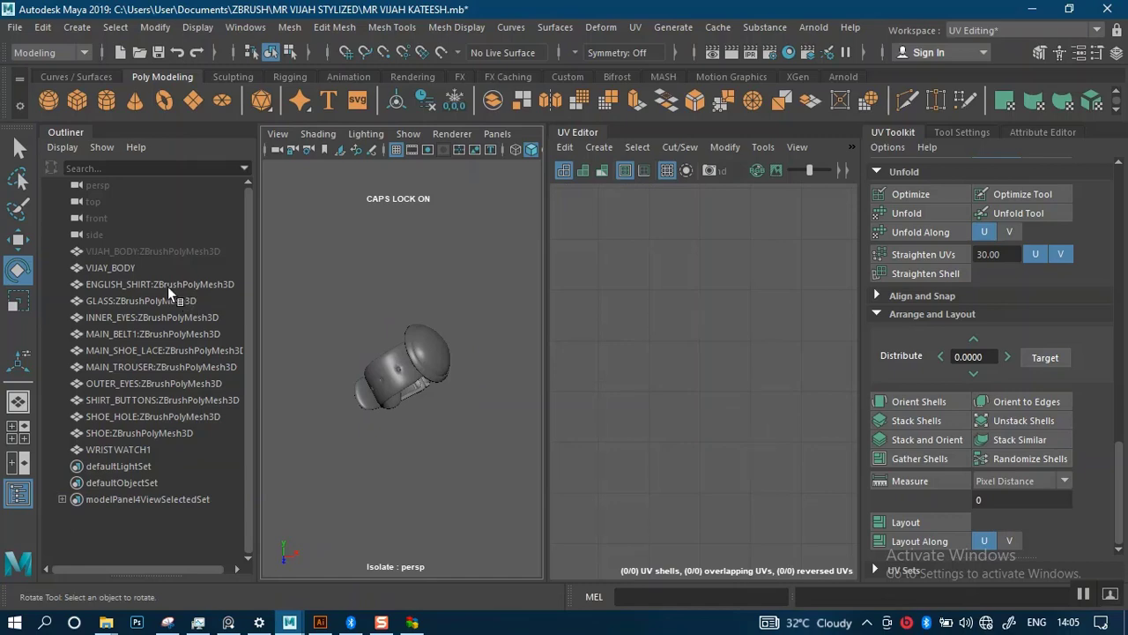
pyautogui.click(168, 284)
pyautogui.scroll(-2, 406, 311)
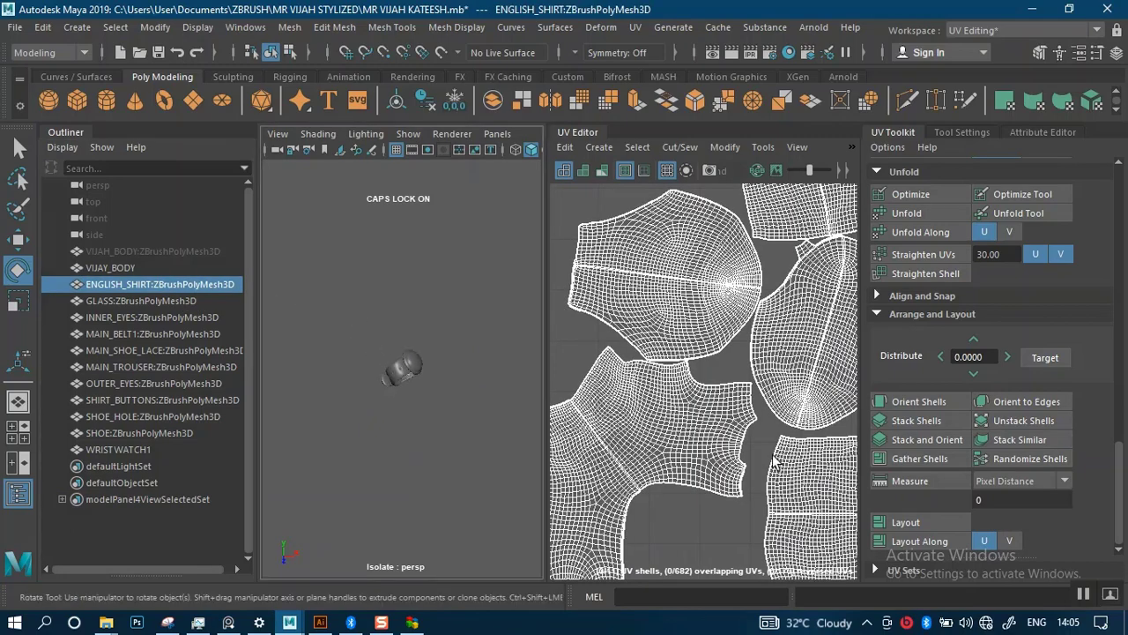
pyautogui.hotkey('ctrl', '1')
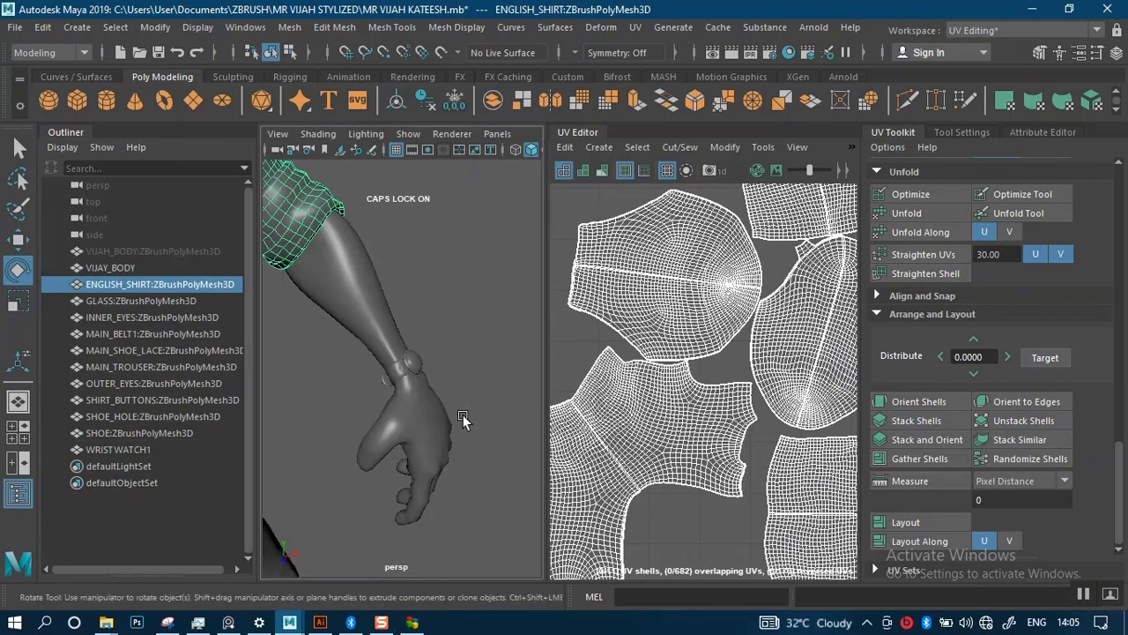
# Examine the English shirt on the character from the front and side, along with its complete UV layout
pyautogui.scroll(-5, 463, 414)
pyautogui.keyDown('alt'); pyautogui.moveTo(393, 323); pyautogui.dragTo(433, 344, button='middle'); pyautogui.keyUp('alt')
pyautogui.keyDown('alt'); pyautogui.moveTo(432, 345); pyautogui.dragTo(461, 423, button='right'); pyautogui.keyUp('alt')
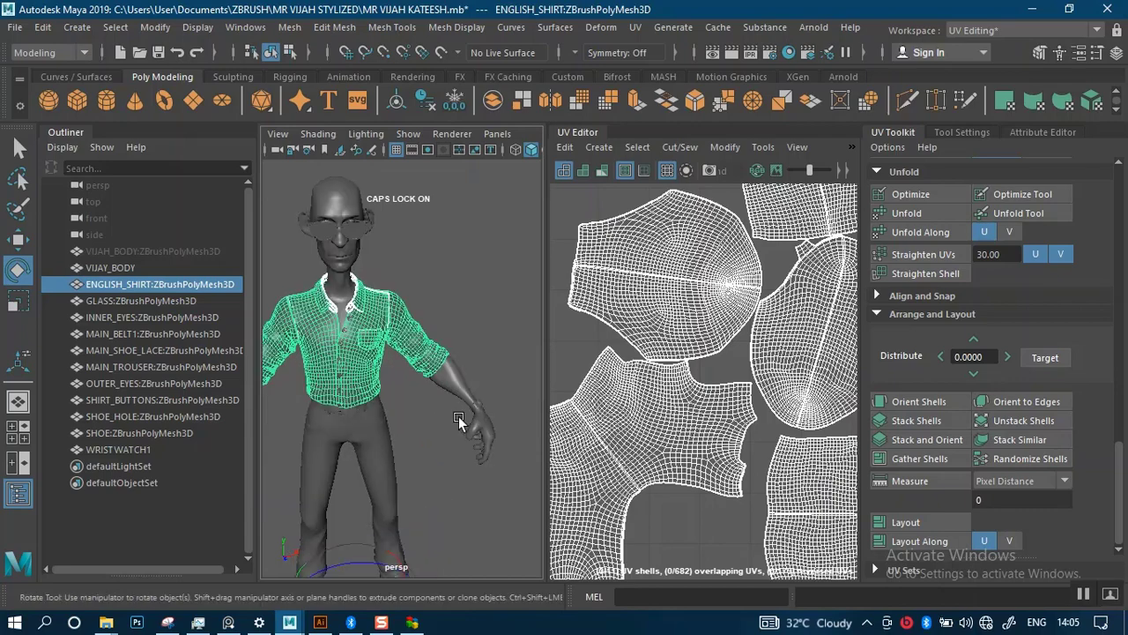
pyautogui.keyDown('alt'); pyautogui.moveTo(461, 424); pyautogui.dragTo(415, 388); pyautogui.keyUp('alt')
pyautogui.keyDown('alt'); pyautogui.moveTo(415, 387); pyautogui.dragTo(481, 427, button='right'); pyautogui.keyUp('alt')
pyautogui.keyDown('alt'); pyautogui.moveTo(480, 424); pyautogui.dragTo(366, 433); pyautogui.keyUp('alt')
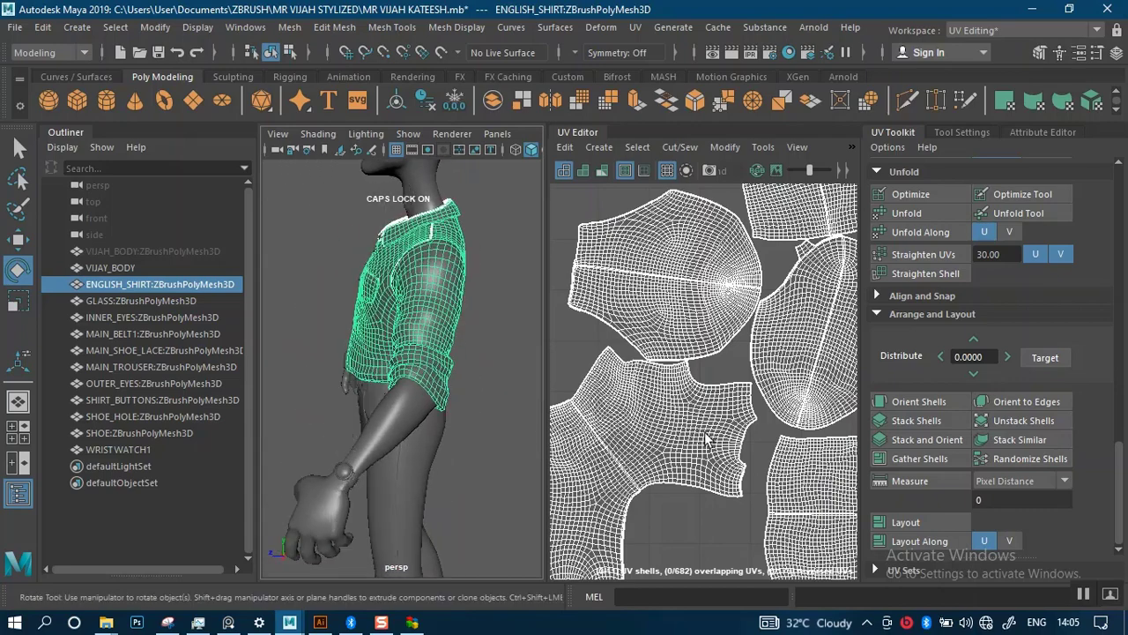
pyautogui.keyDown('alt'); pyautogui.moveTo(706, 432); pyautogui.dragTo(655, 325, button='right'); pyautogui.keyUp('alt')
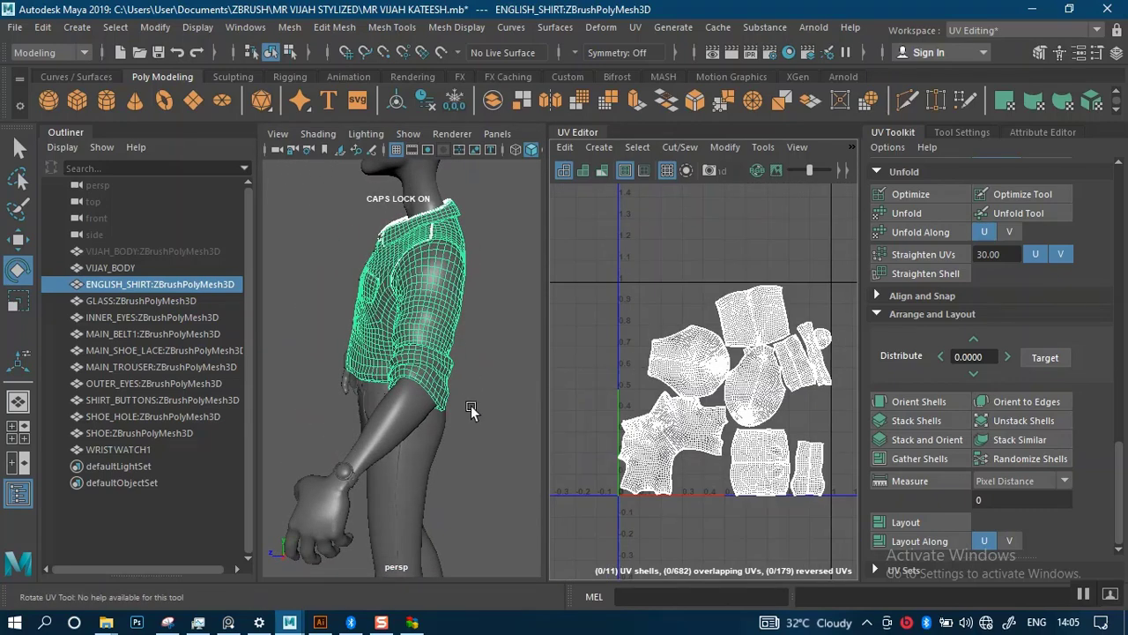
# Examine the shirt's collar, button placket and chest pocket up close for existing seams and mesh borders
pyautogui.keyDown('alt'); pyautogui.moveTo(459, 362); pyautogui.dragTo(455, 445, button='right'); pyautogui.keyUp('alt')
pyautogui.keyDown('alt'); pyautogui.moveTo(425, 394); pyautogui.dragTo(545, 406); pyautogui.keyUp('alt')
pyautogui.keyDown('alt'); pyautogui.moveTo(545, 407); pyautogui.dragTo(402, 386, button='middle'); pyautogui.keyUp('alt')
pyautogui.keyDown('alt'); pyautogui.moveTo(402, 386); pyautogui.dragTo(423, 345, button='right'); pyautogui.keyUp('alt')
pyautogui.keyDown('alt'); pyautogui.moveTo(423, 345); pyautogui.dragTo(449, 345); pyautogui.keyUp('alt')
pyautogui.keyDown('alt'); pyautogui.moveTo(426, 383); pyautogui.dragTo(442, 372, button='middle'); pyautogui.keyUp('alt')
pyautogui.keyDown('alt'); pyautogui.moveTo(442, 372); pyautogui.dragTo(448, 399, button='right'); pyautogui.keyUp('alt')
pyautogui.keyDown('alt'); pyautogui.moveTo(448, 399); pyautogui.dragTo(403, 342, button='middle'); pyautogui.keyUp('alt')
pyautogui.keyDown('alt'); pyautogui.moveTo(403, 342); pyautogui.dragTo(415, 349); pyautogui.keyUp('alt')
pyautogui.keyDown('alt'); pyautogui.moveTo(415, 349); pyautogui.dragTo(429, 408, button='right'); pyautogui.keyUp('alt')
pyautogui.keyDown('alt'); pyautogui.moveTo(428, 408); pyautogui.dragTo(444, 445, button='middle'); pyautogui.keyUp('alt')
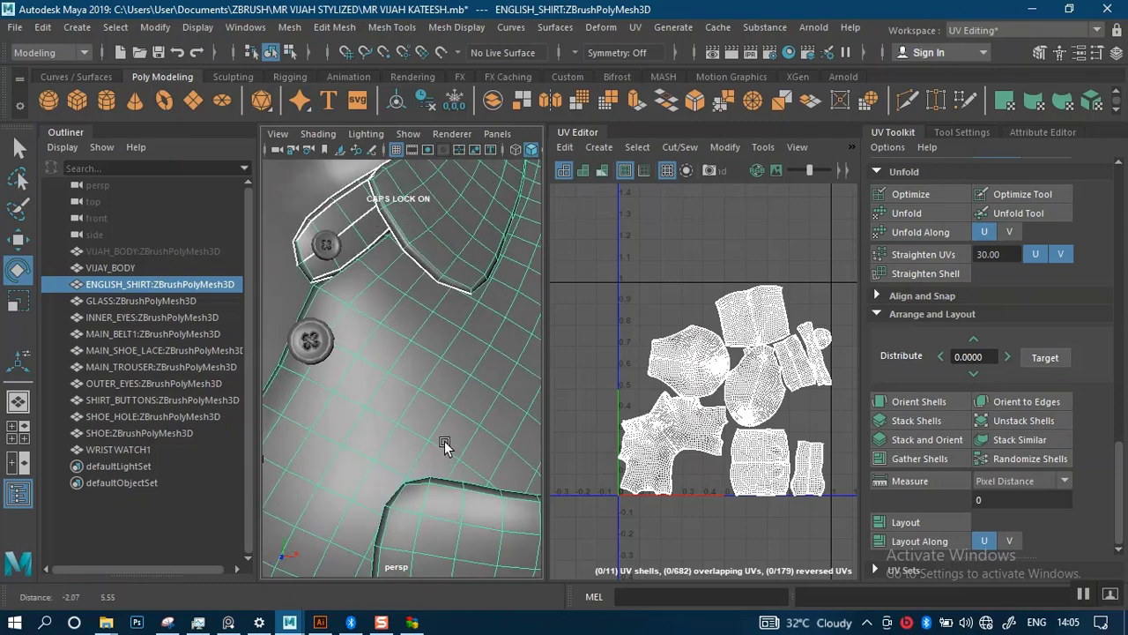
pyautogui.keyDown('alt'); pyautogui.moveTo(445, 441); pyautogui.dragTo(463, 396); pyautogui.keyUp('alt')
pyautogui.keyDown('alt'); pyautogui.moveTo(463, 396); pyautogui.dragTo(445, 331, button='right'); pyautogui.keyUp('alt')
pyautogui.keyDown('alt'); pyautogui.moveTo(445, 331); pyautogui.dragTo(457, 351); pyautogui.keyUp('alt')
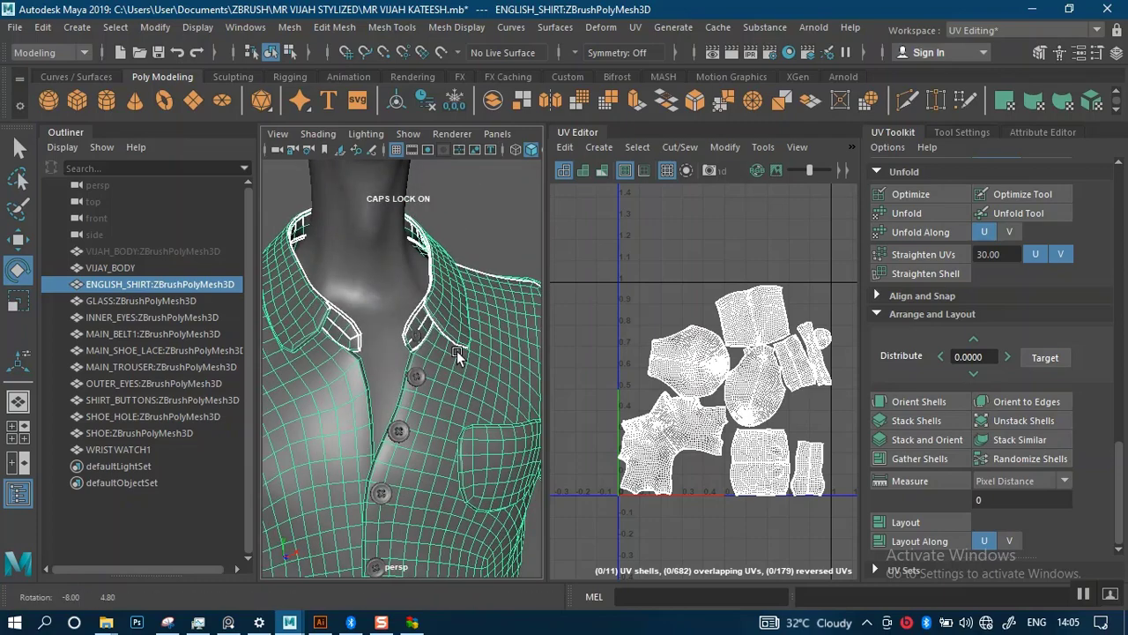